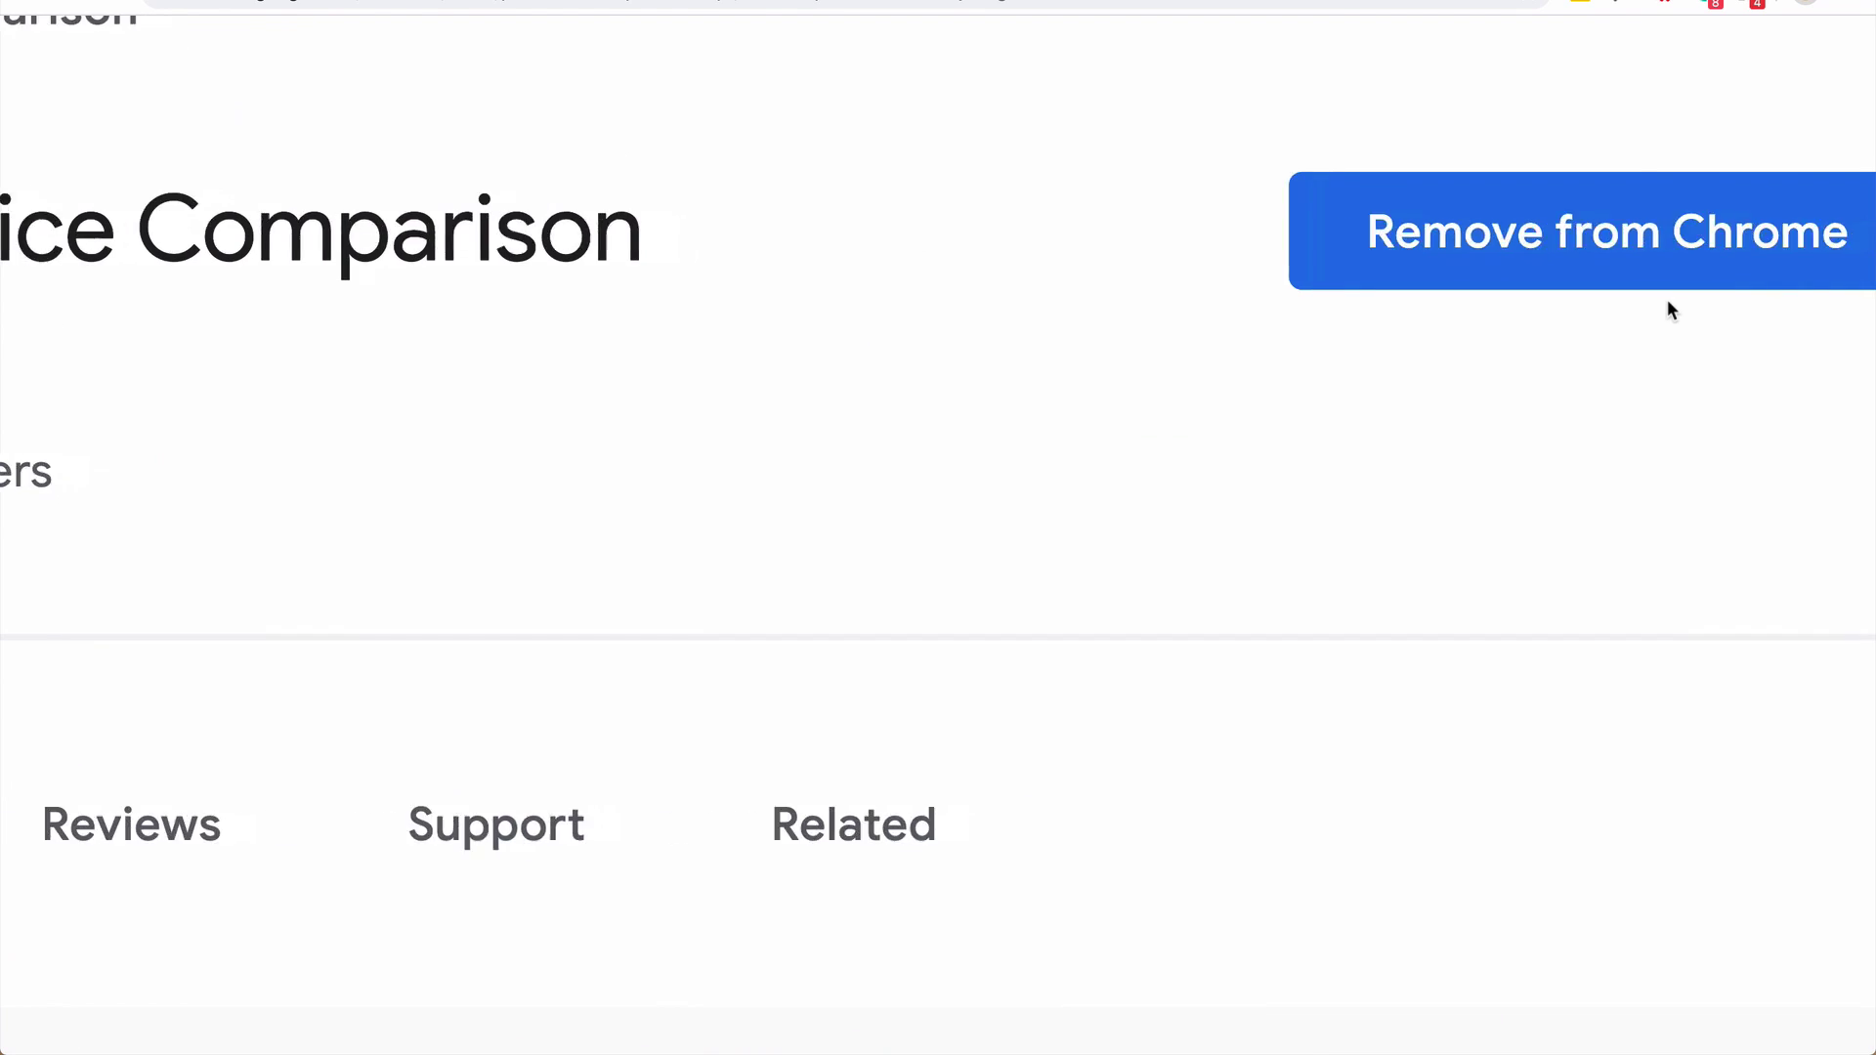
Review the PriceBlink listing in the Chrome Web Store and view the options the installed extension offers
scroll(1666, 301, "right", 3)
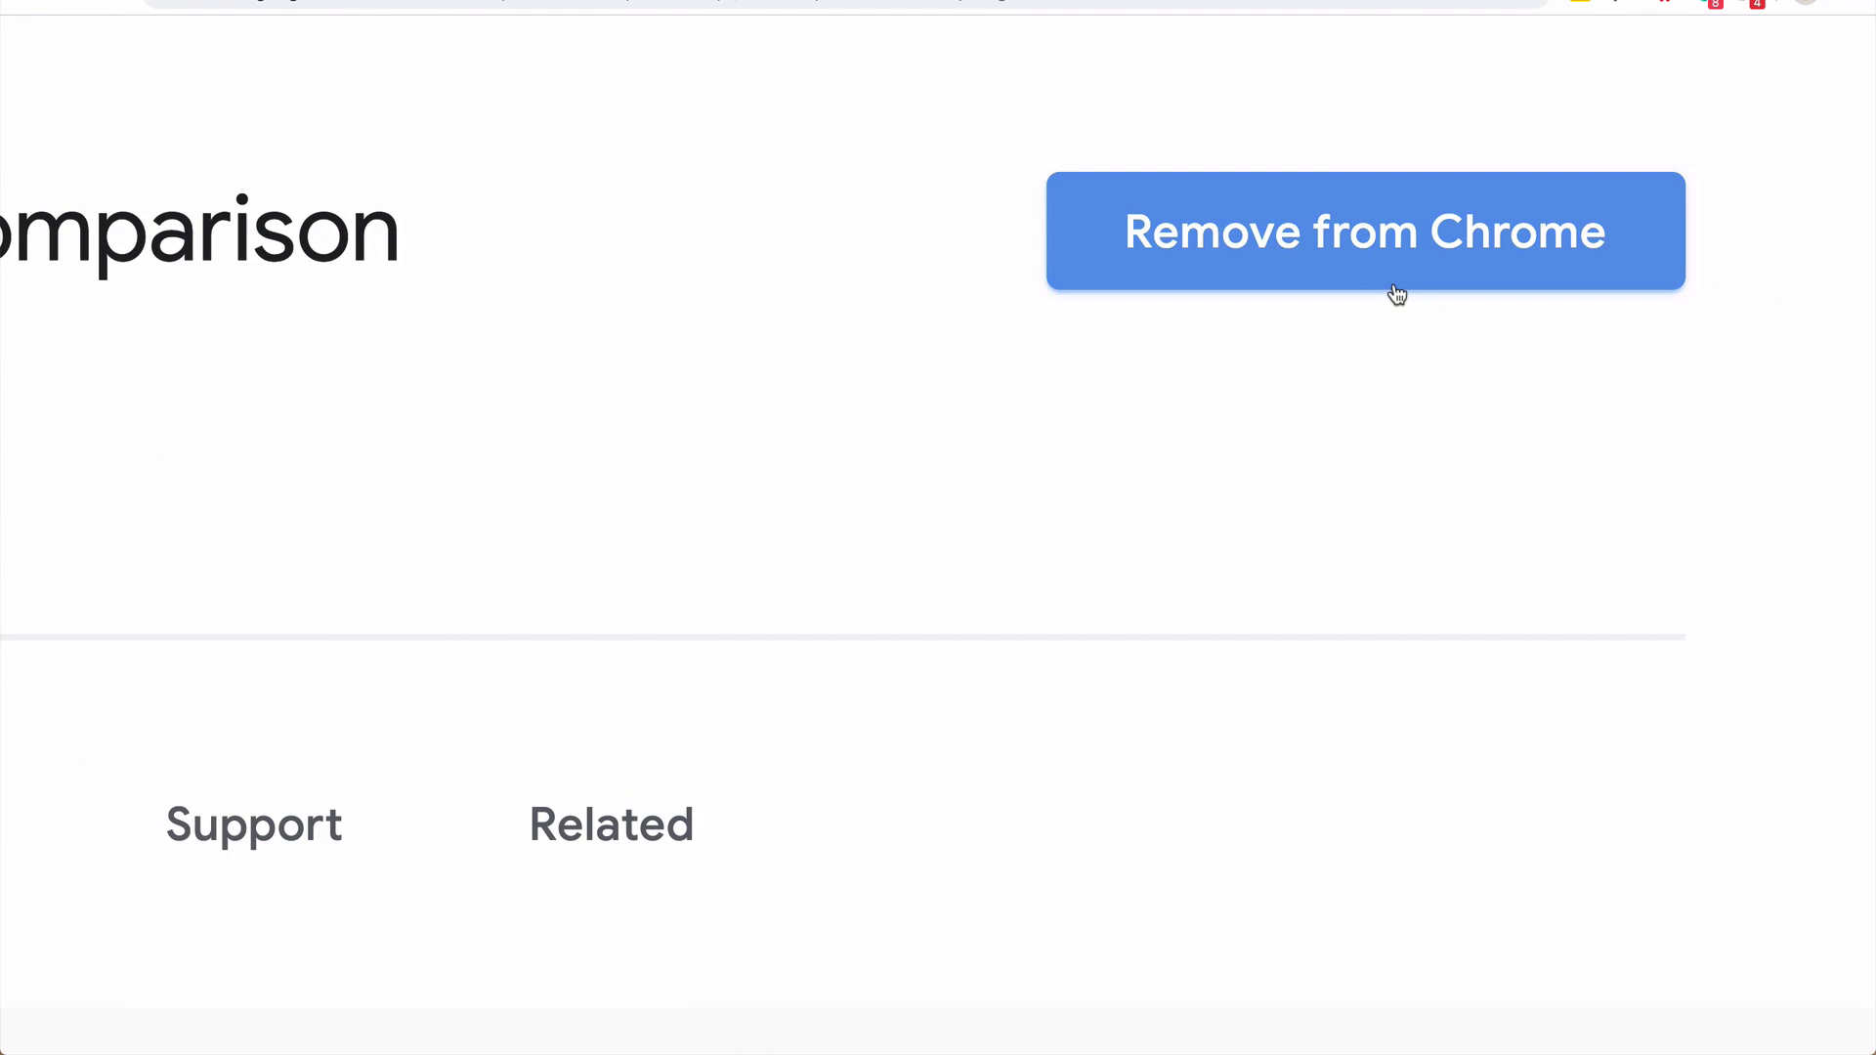
scroll(1397, 295, "down", 5)
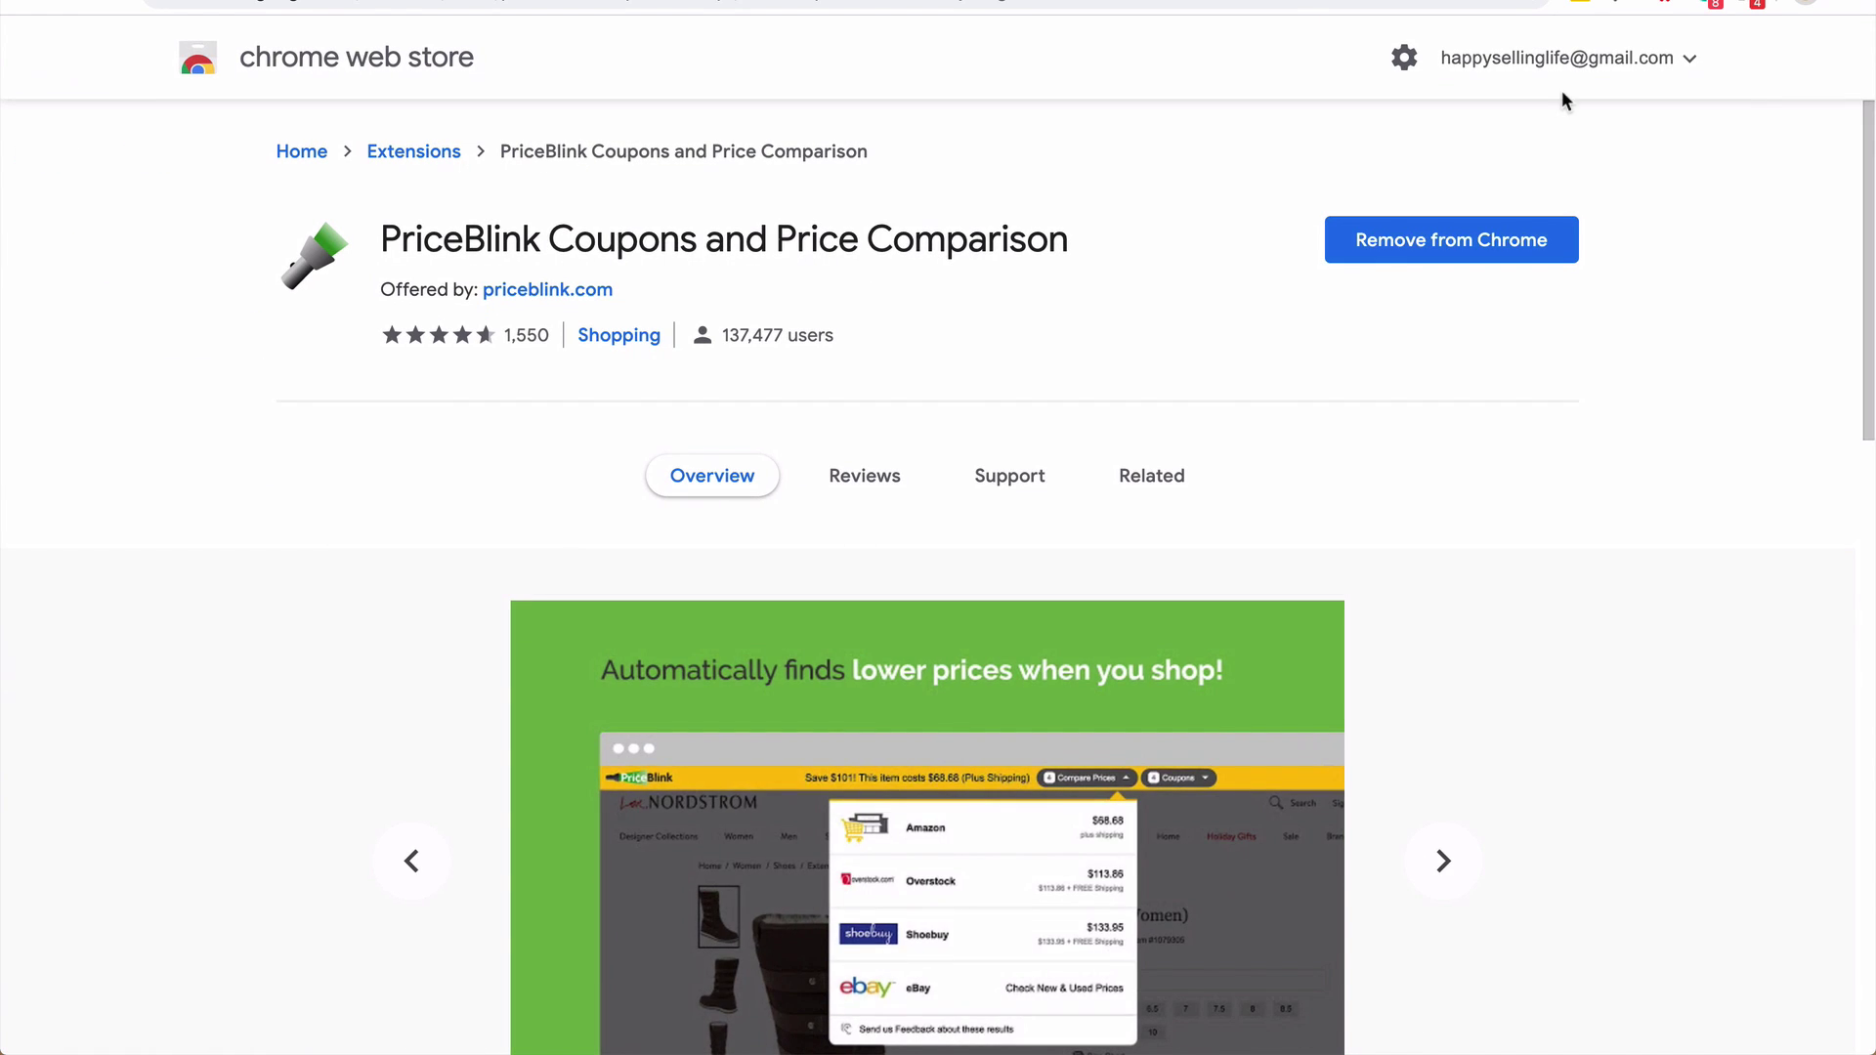
left_click(1623, 3)
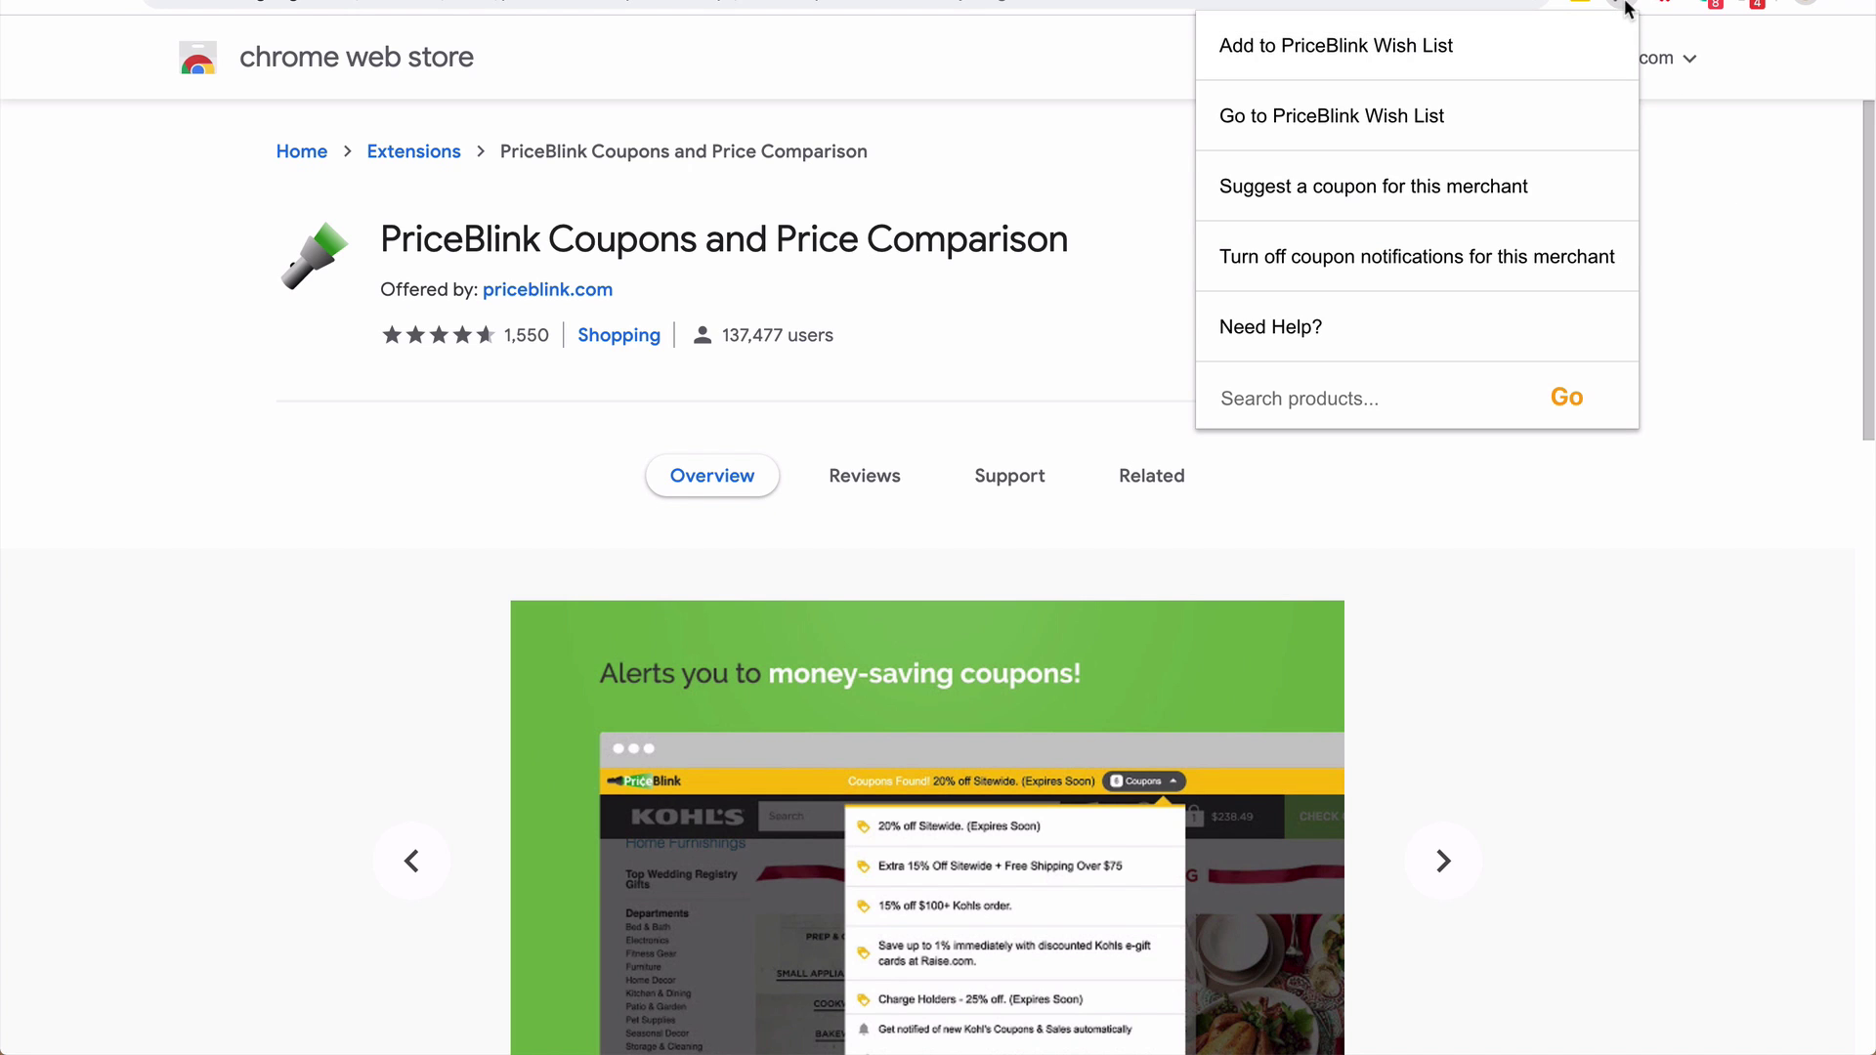
left_click(1735, 269)
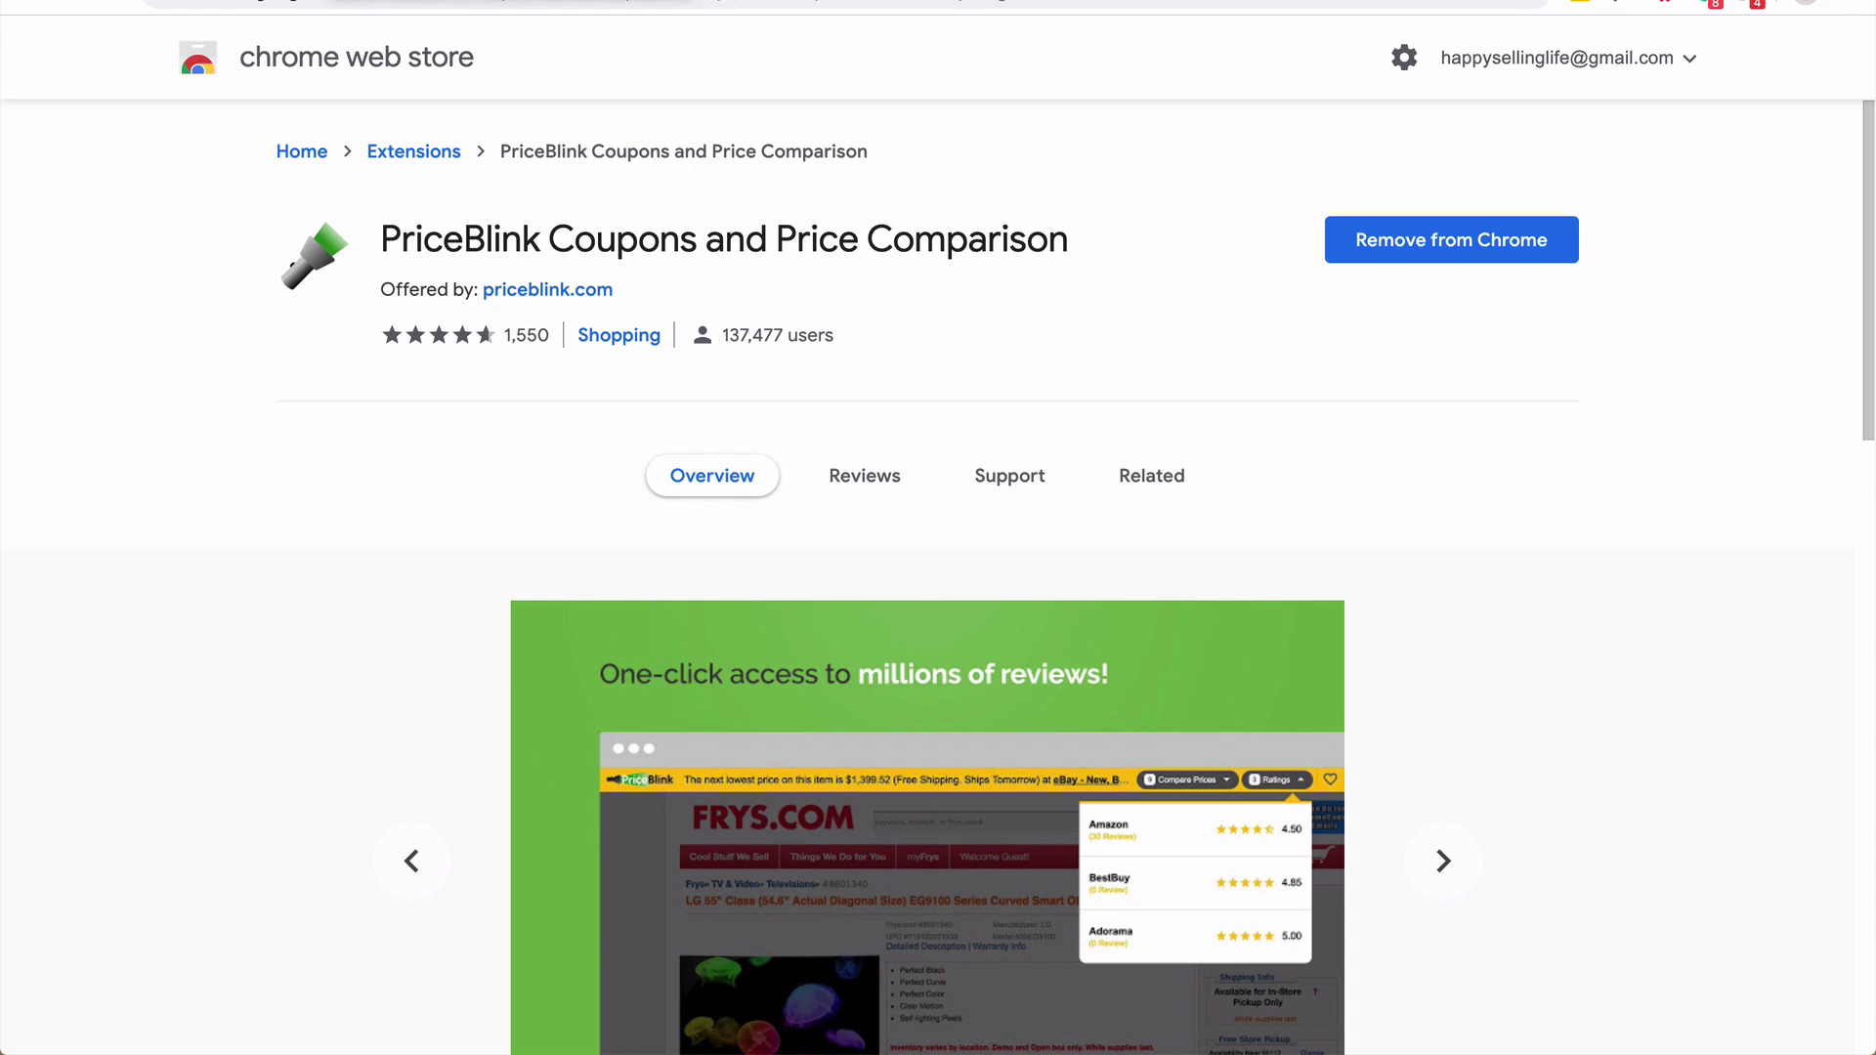
View the web store listings for Amazon Assistant for Chrome and AMZ Seller Browser, highlighting each extension's name
left_click(430, 0)
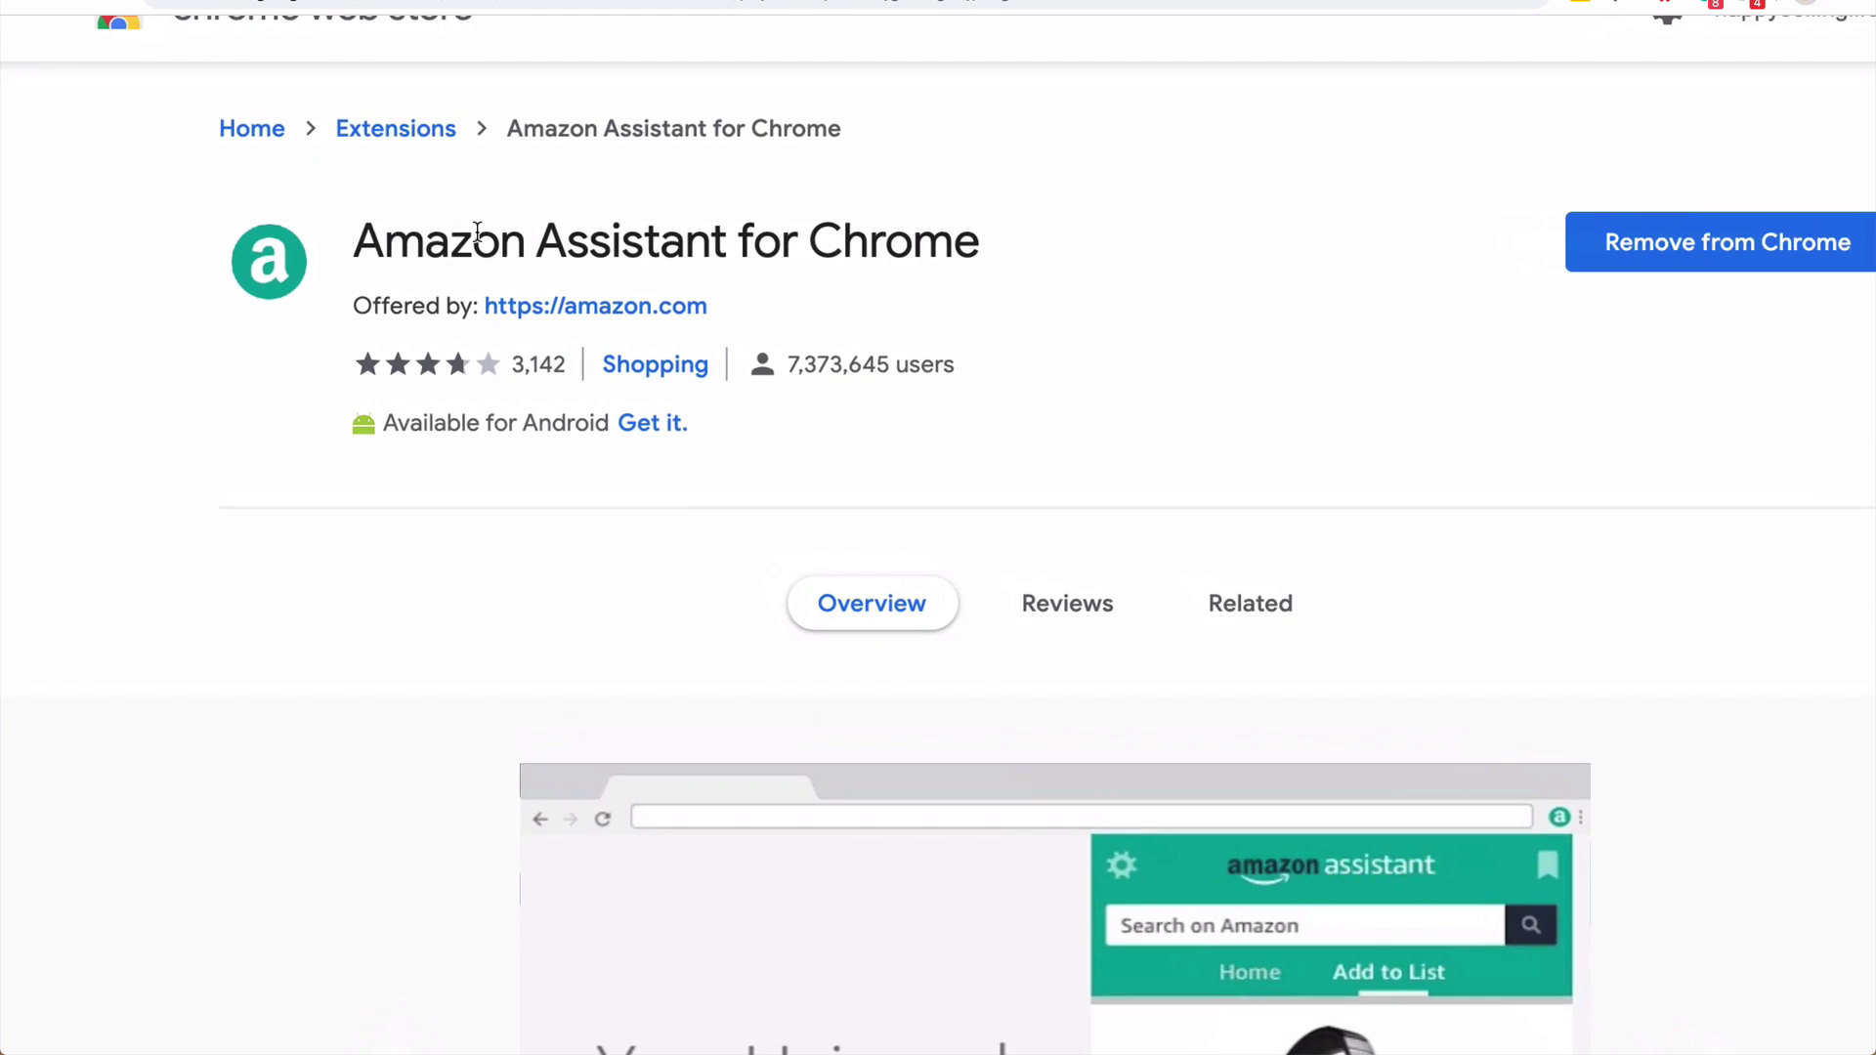
triple_click(477, 232)
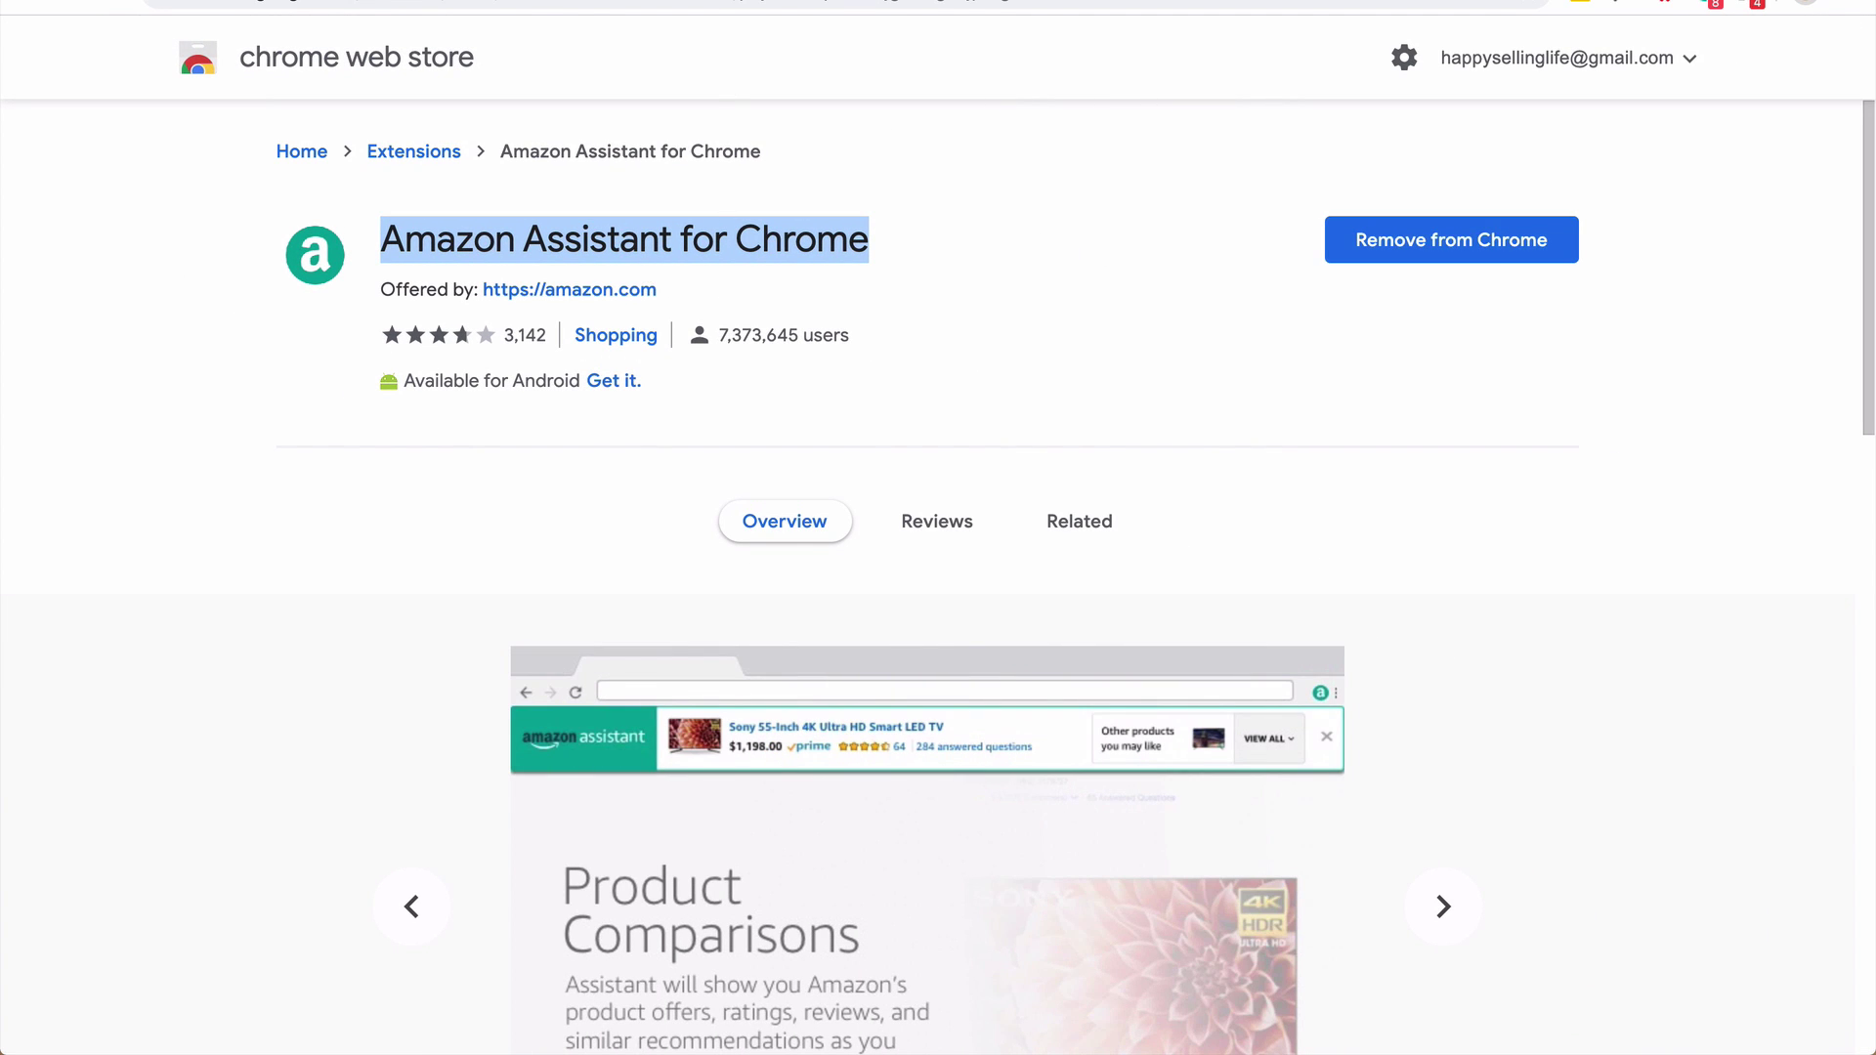
left_click(625, 2)
scroll(426, 249, "up", 3)
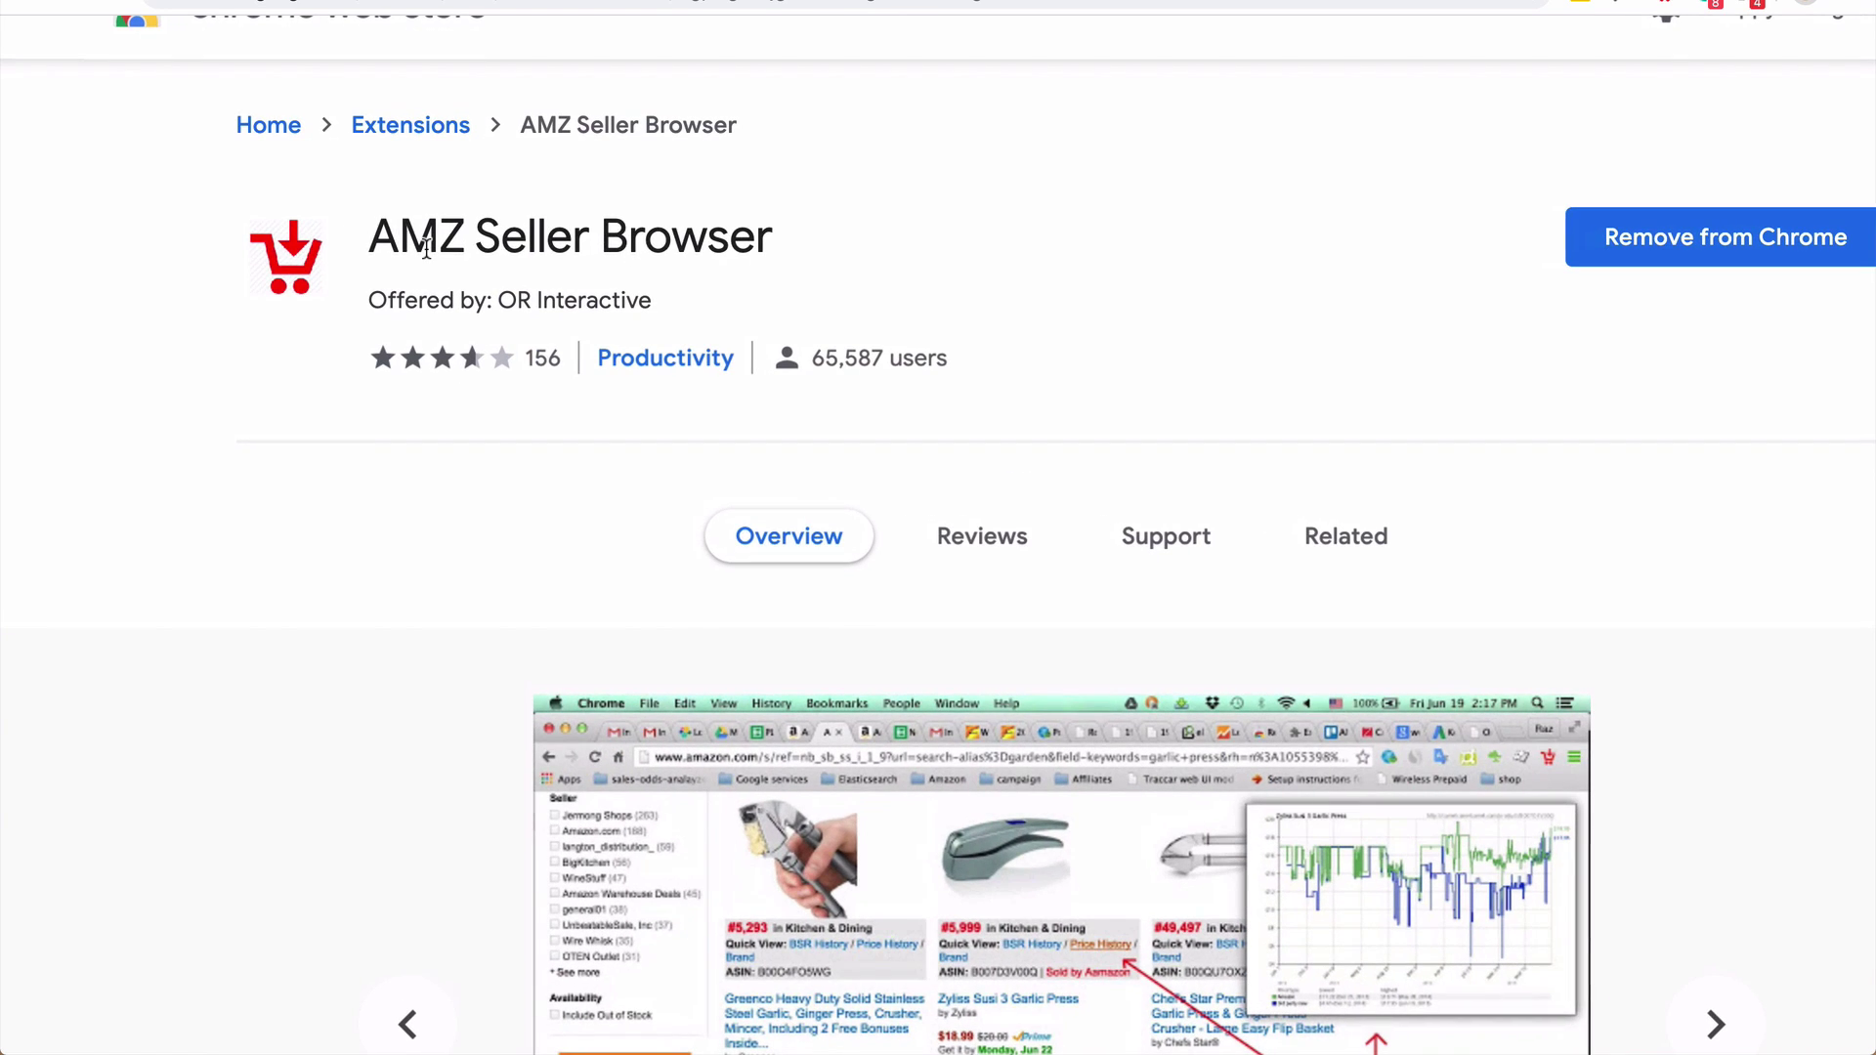
triple_click(426, 249)
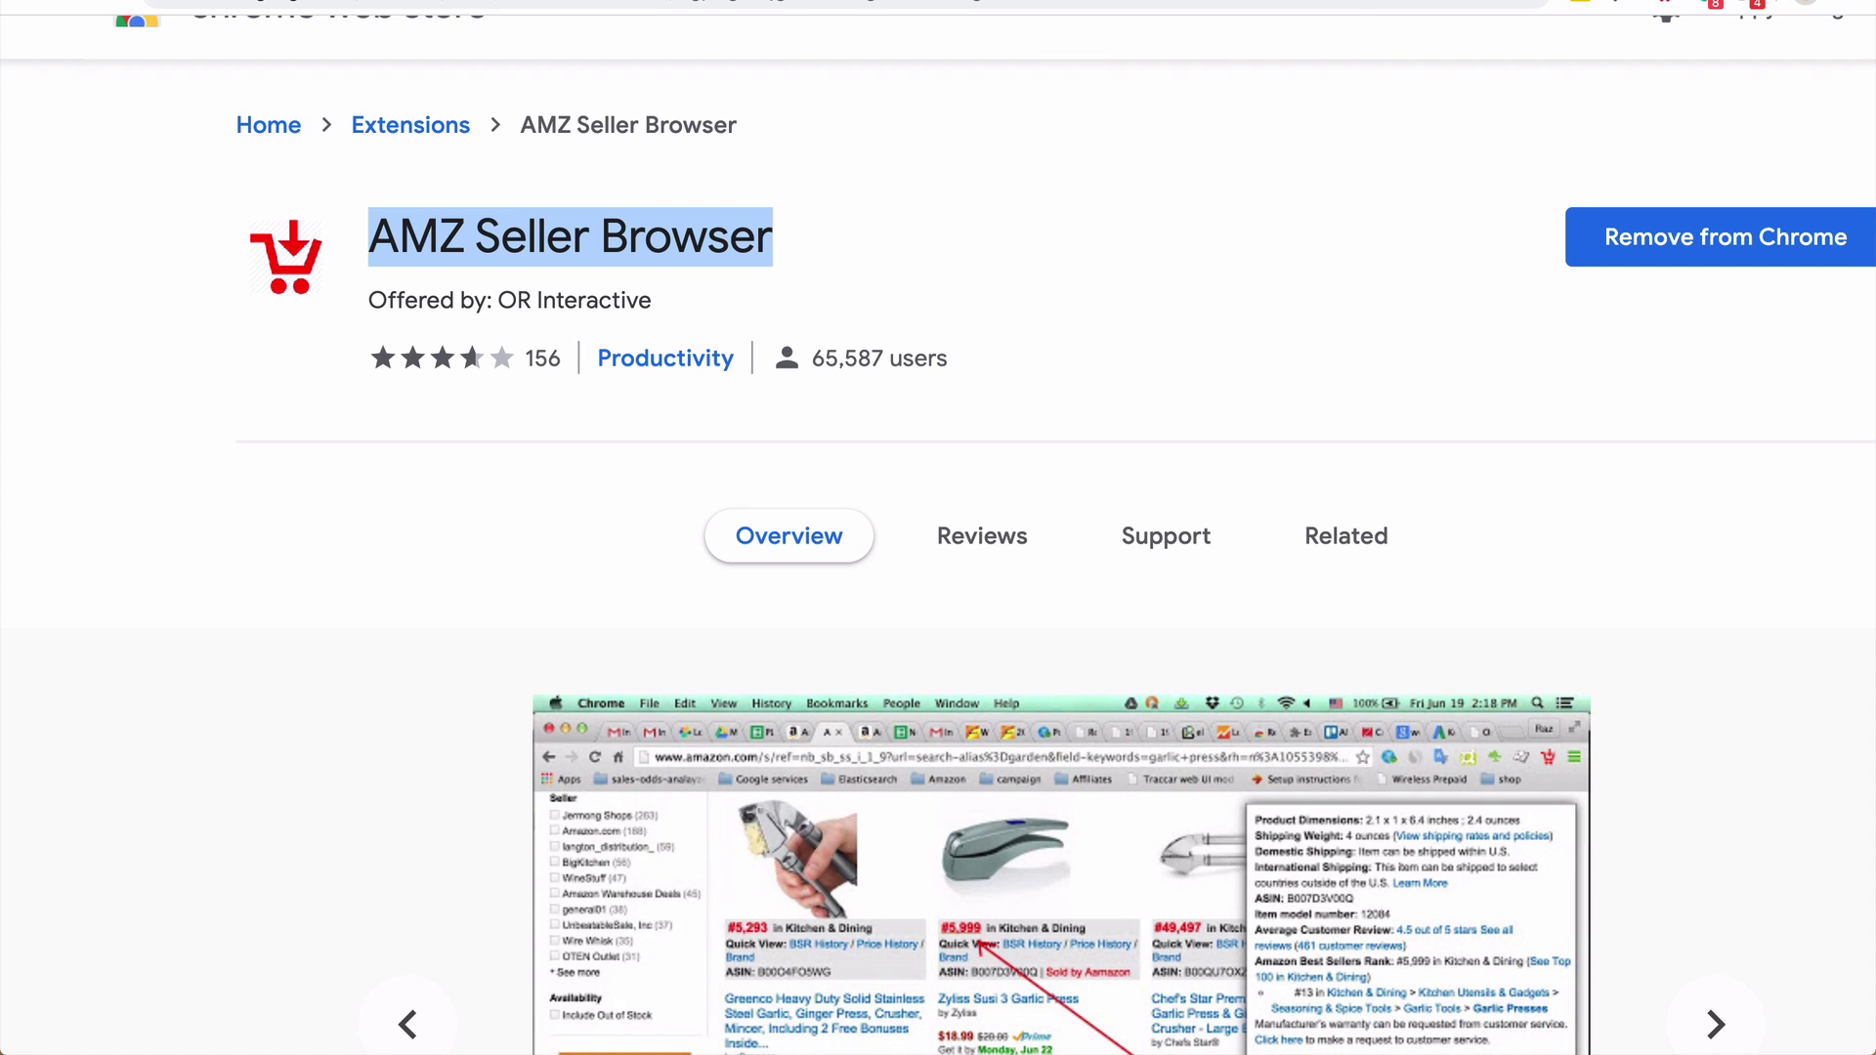
View the Walmart home page and bring up the Amazon search results for "mainstays"
left_click(1063, 0)
left_click(1172, 172)
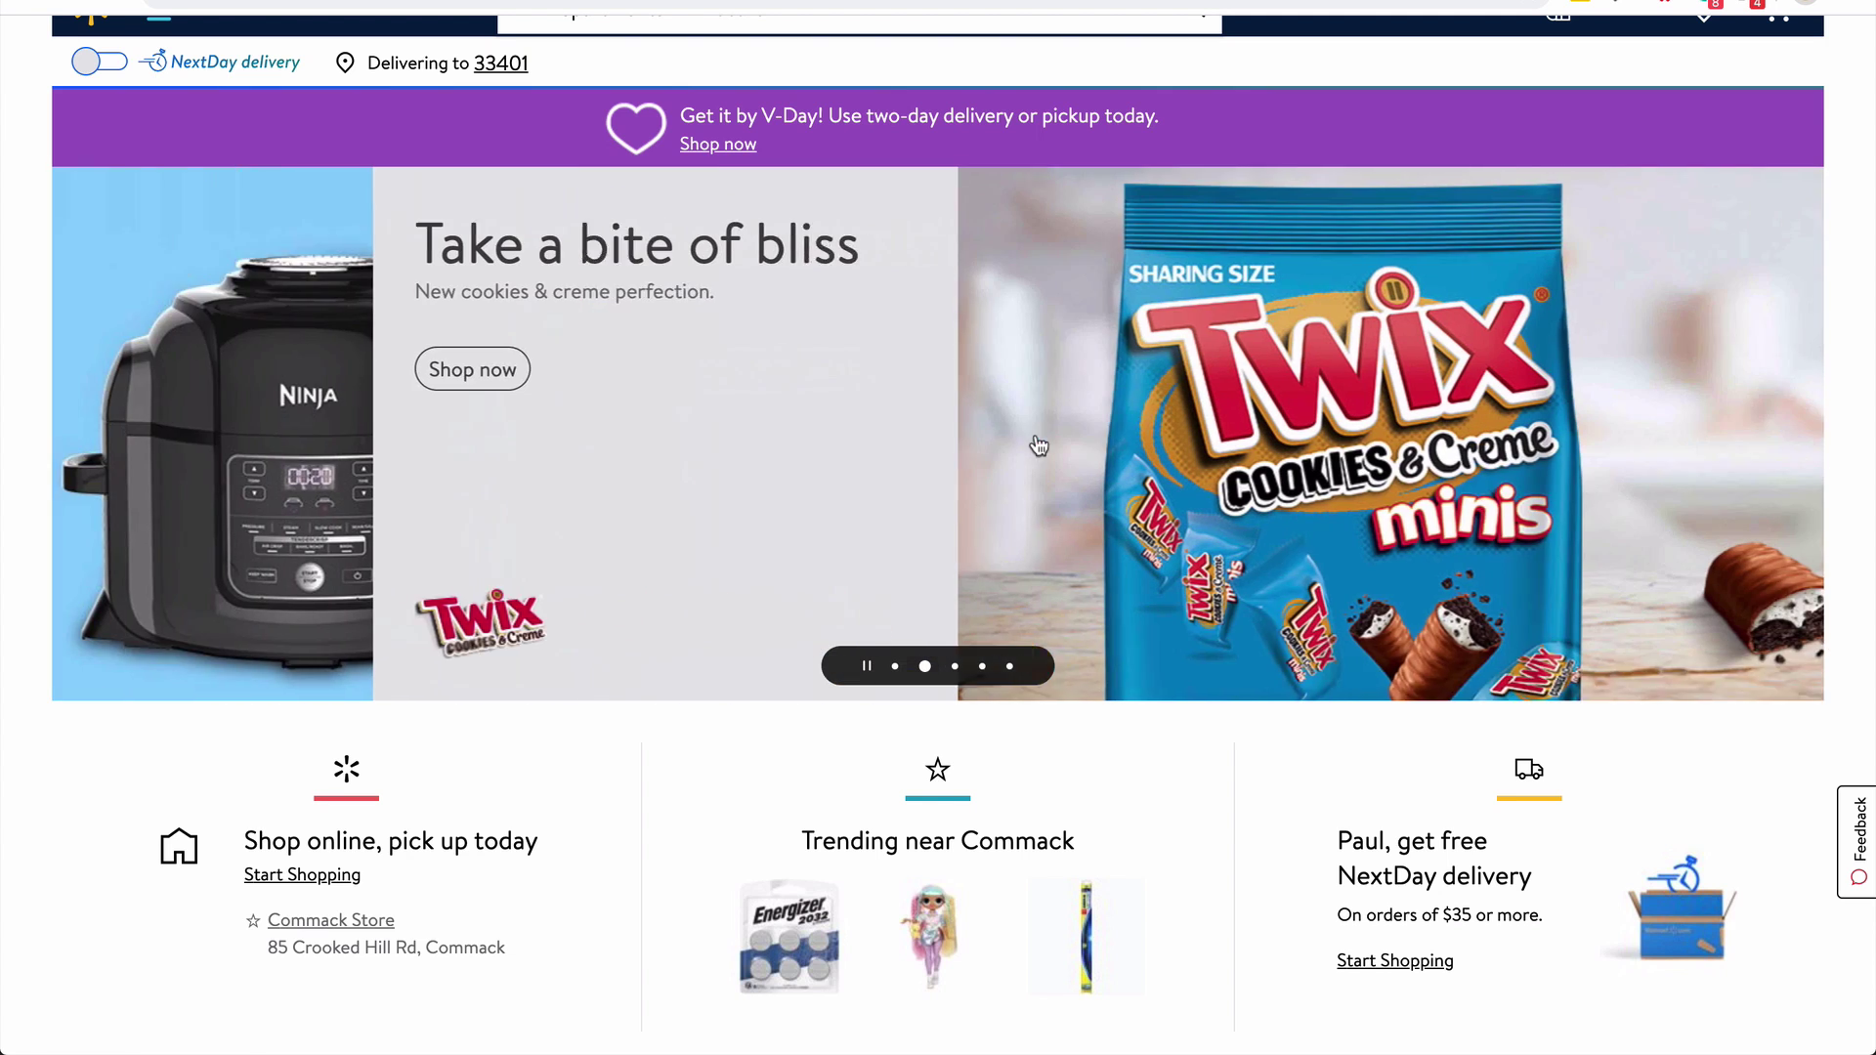
scroll(1039, 445, "down", 1)
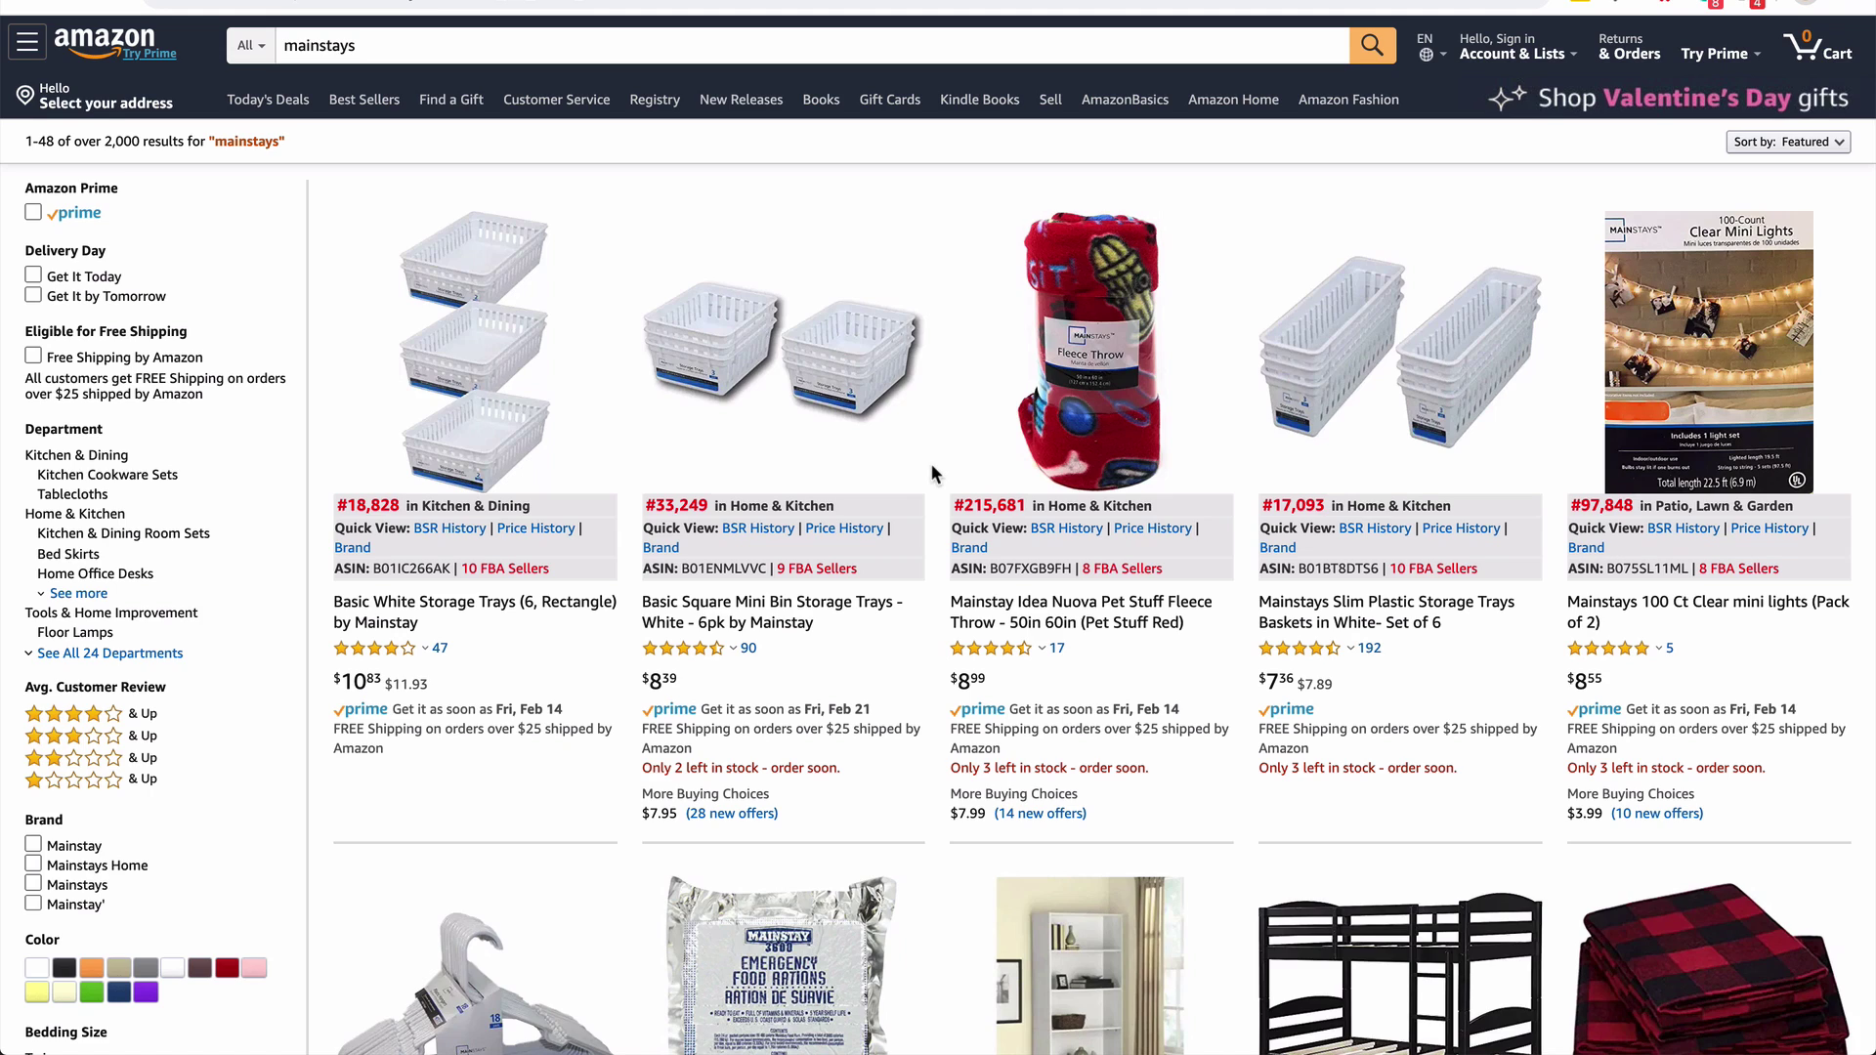
Examine the sales ranks, ASINs and FBA seller counts across the first rows of Mainstays products
scroll(932, 466, "down", 2)
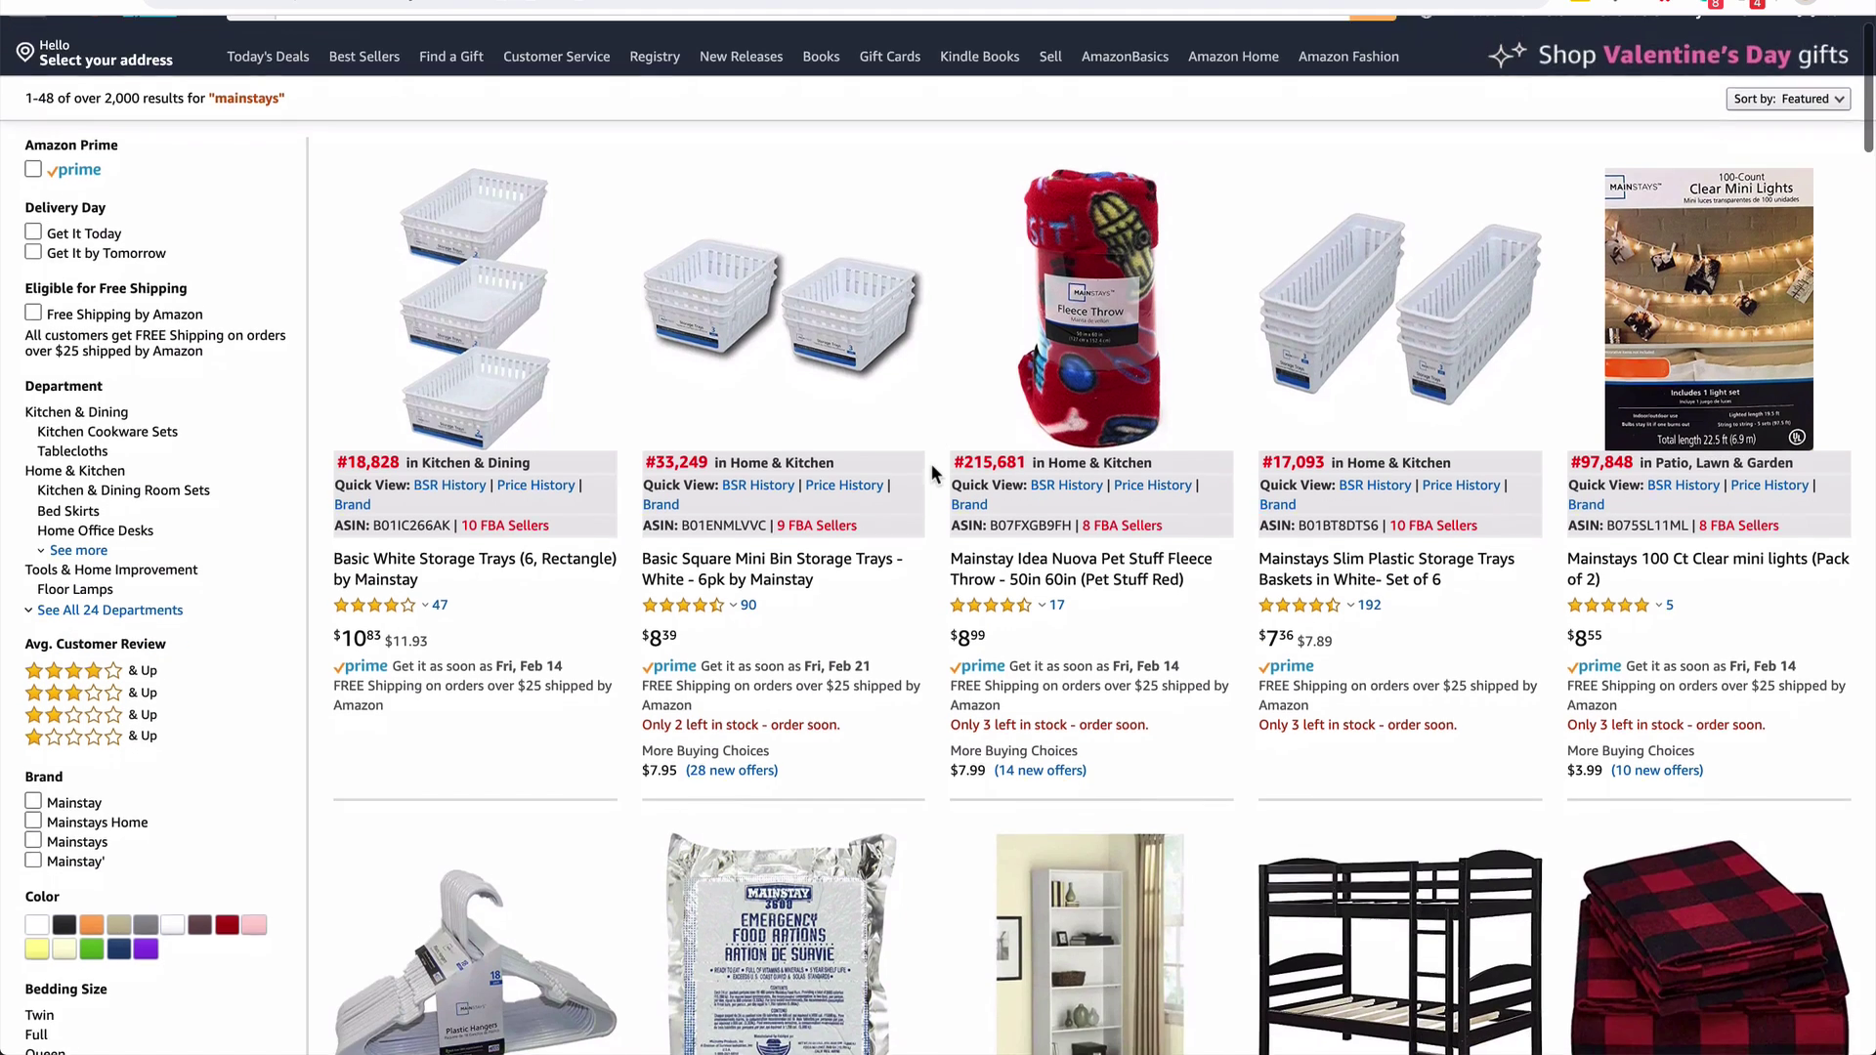
scroll(932, 473, "down", 1)
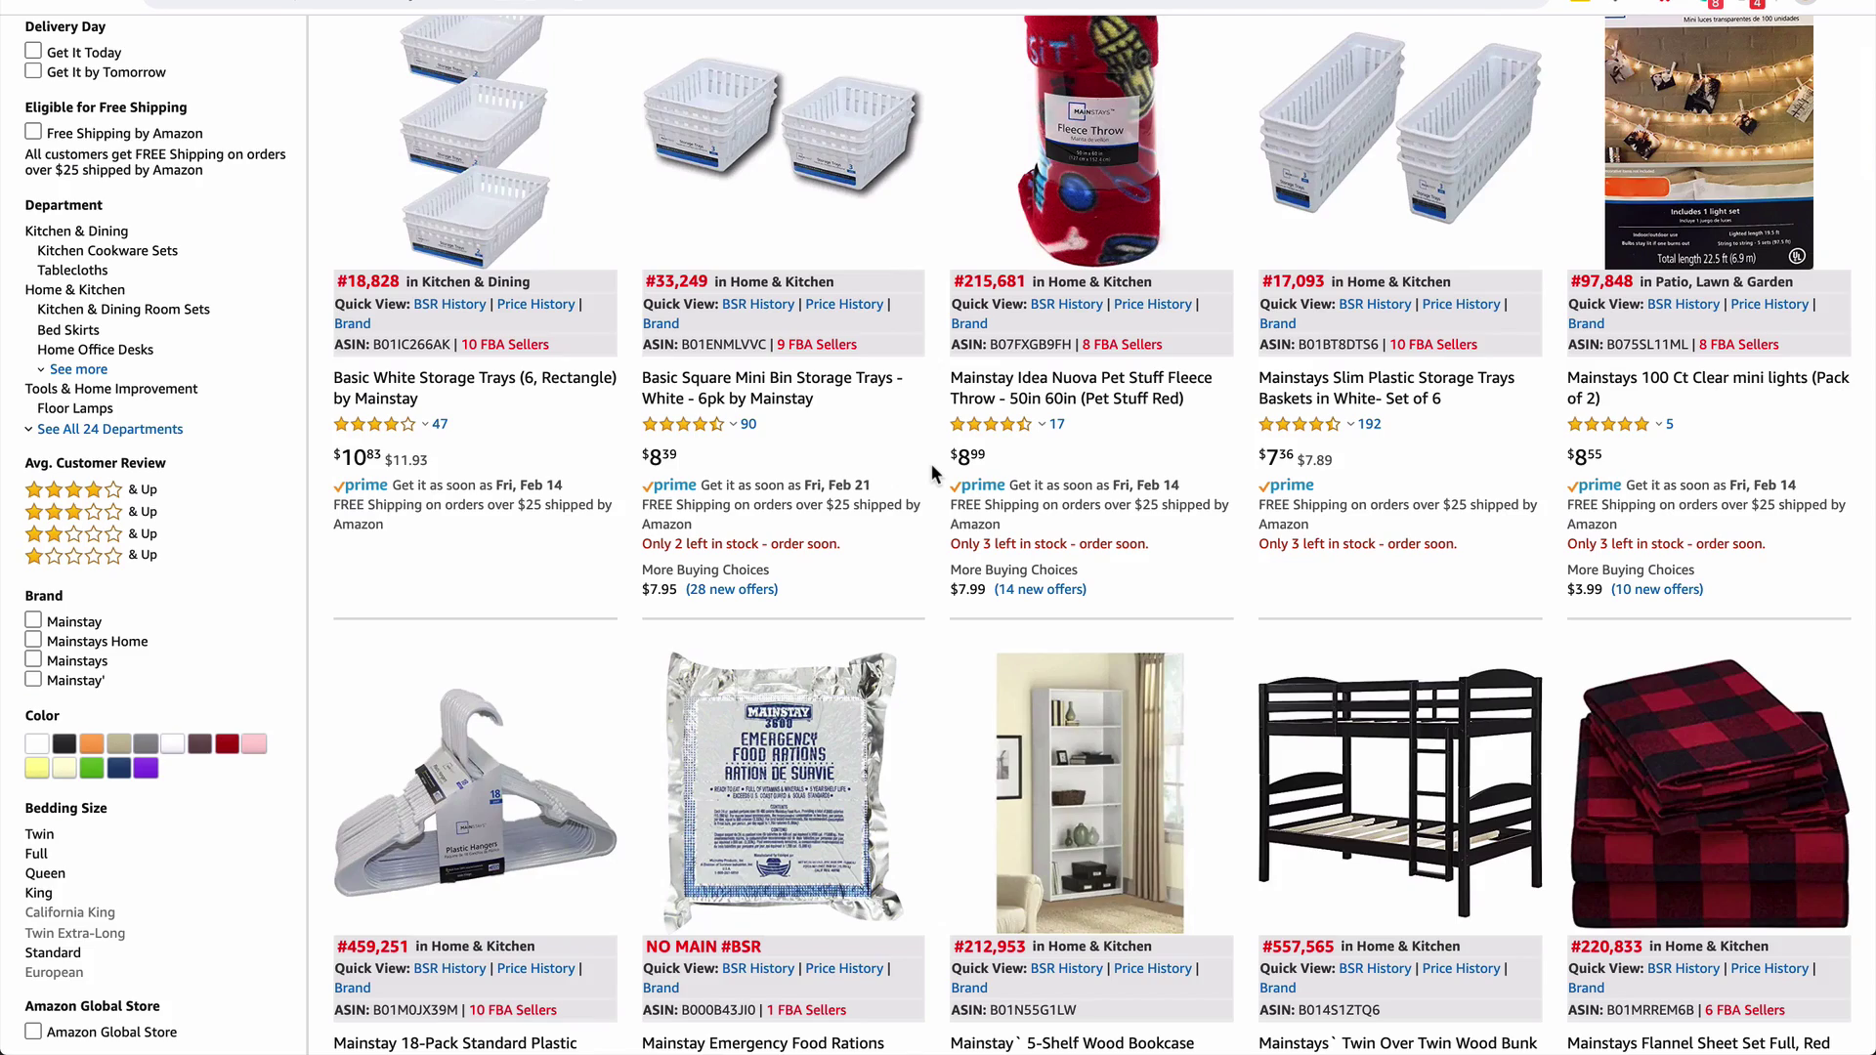
scroll(932, 466, "up", 2)
scroll(932, 466, "down", 2)
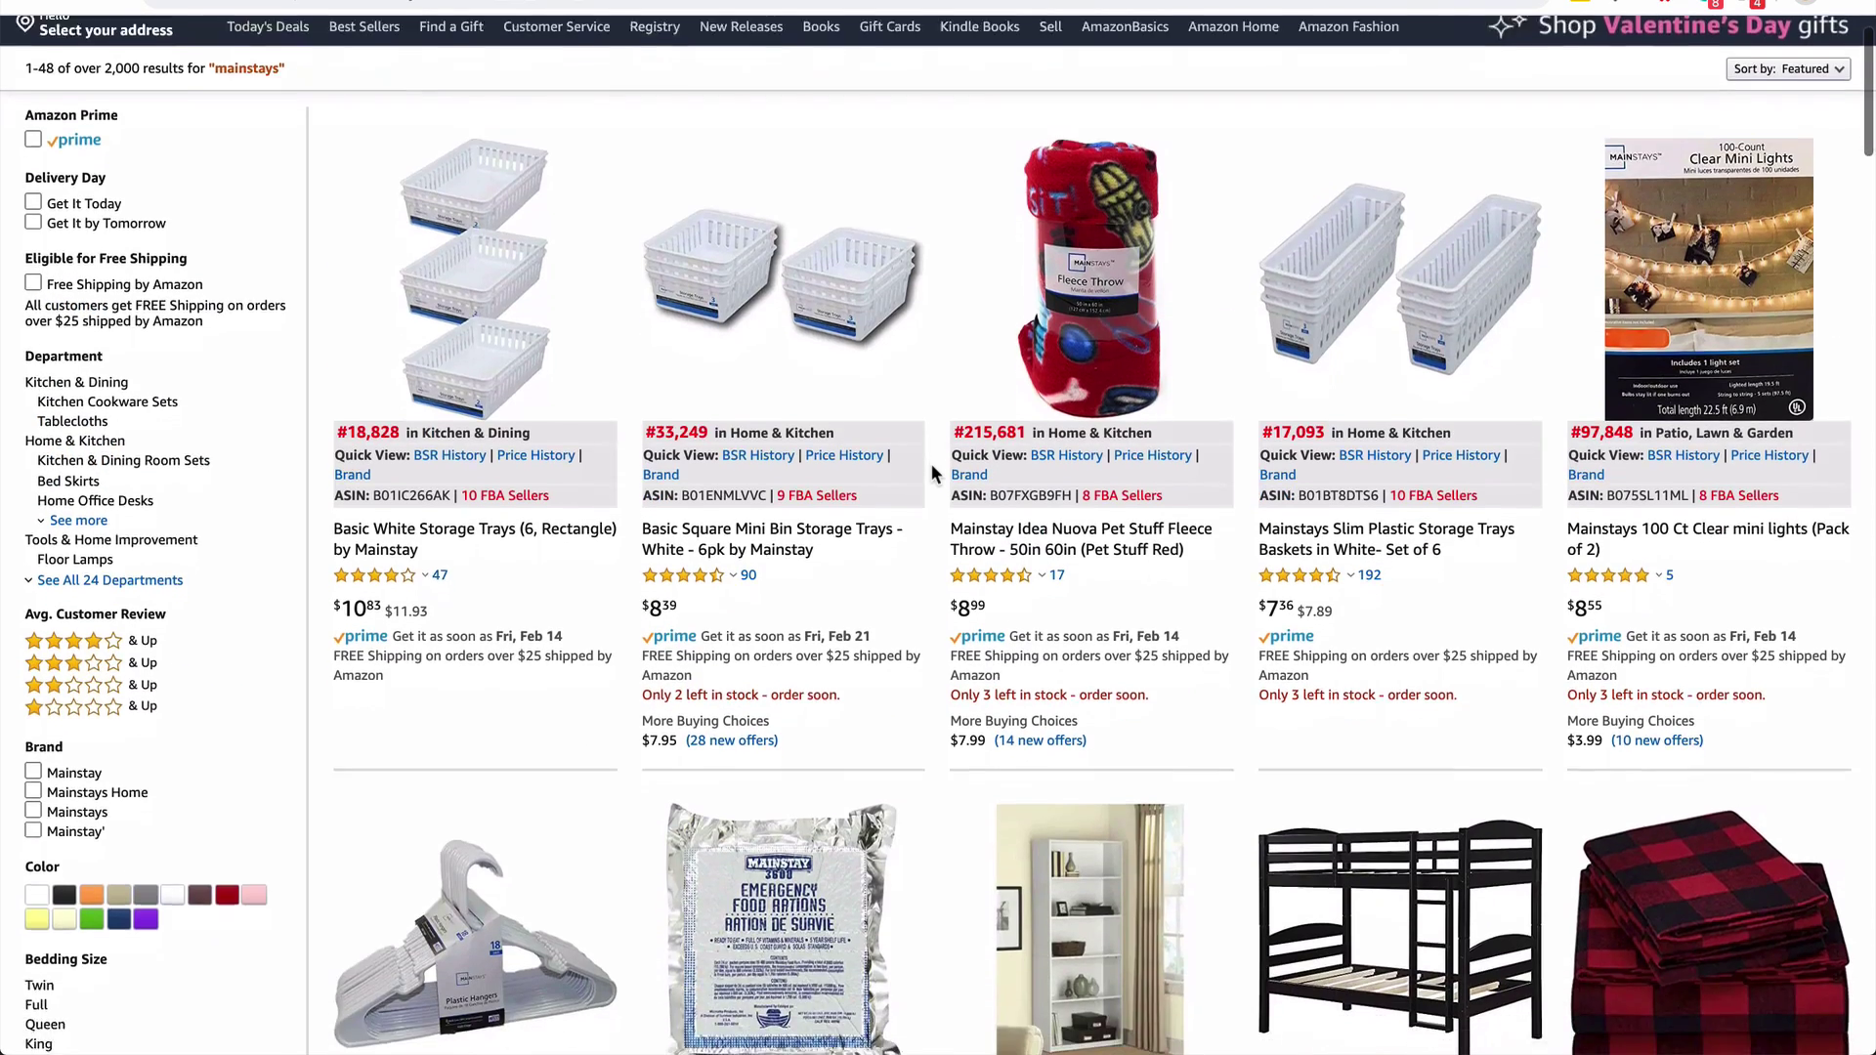
scroll(931, 467, "down", 5)
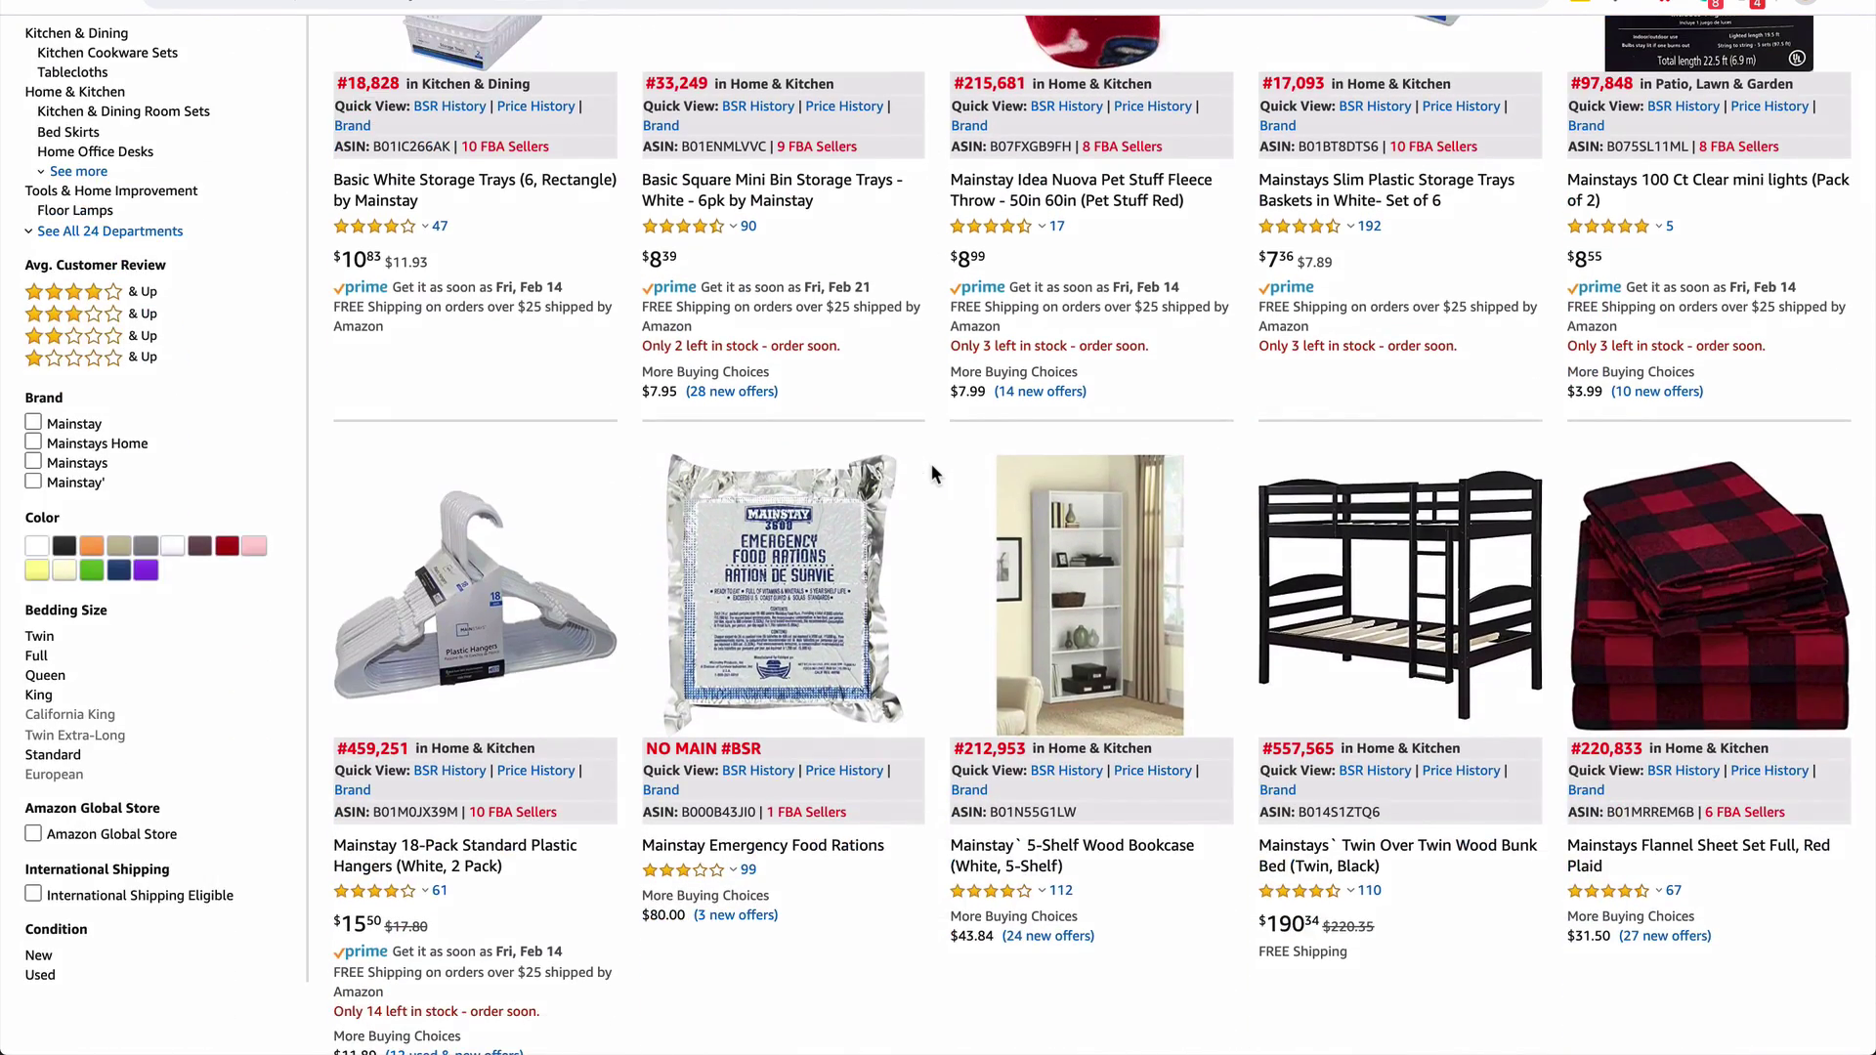
scroll(932, 474, "down", 4)
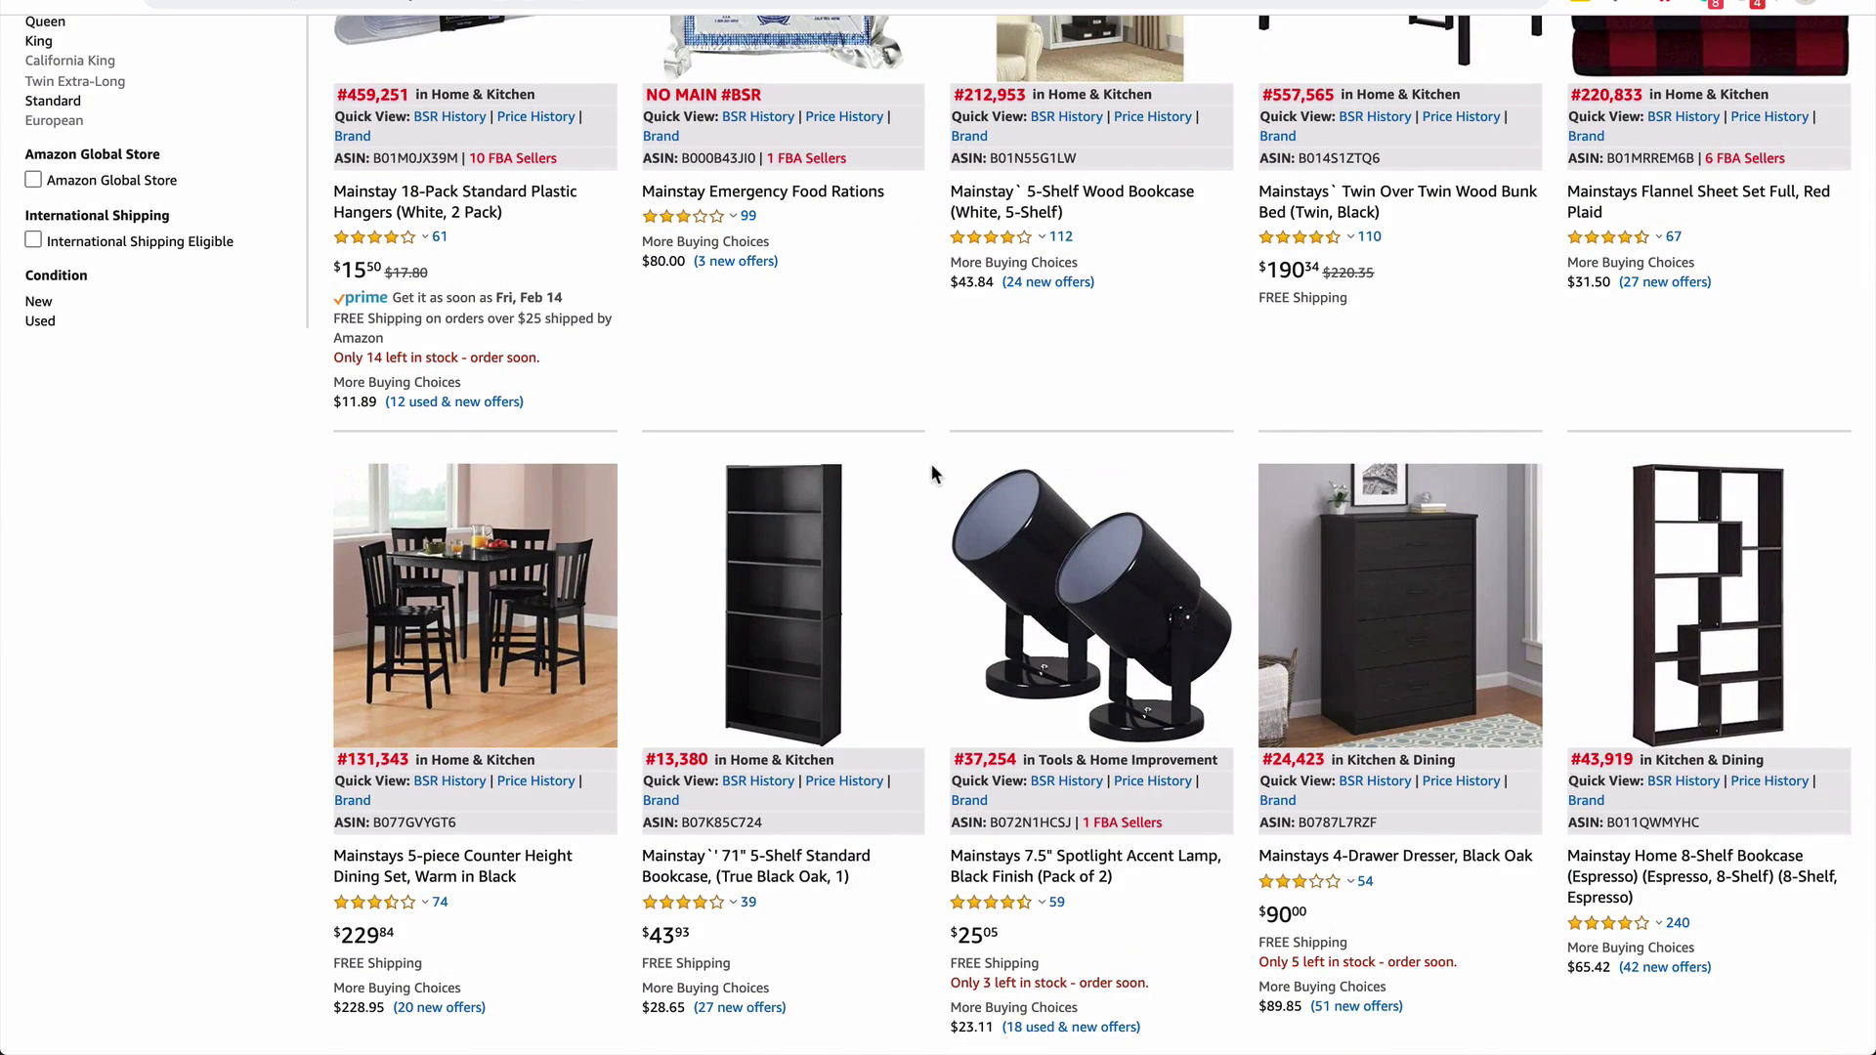
scroll(932, 466, "down", 2)
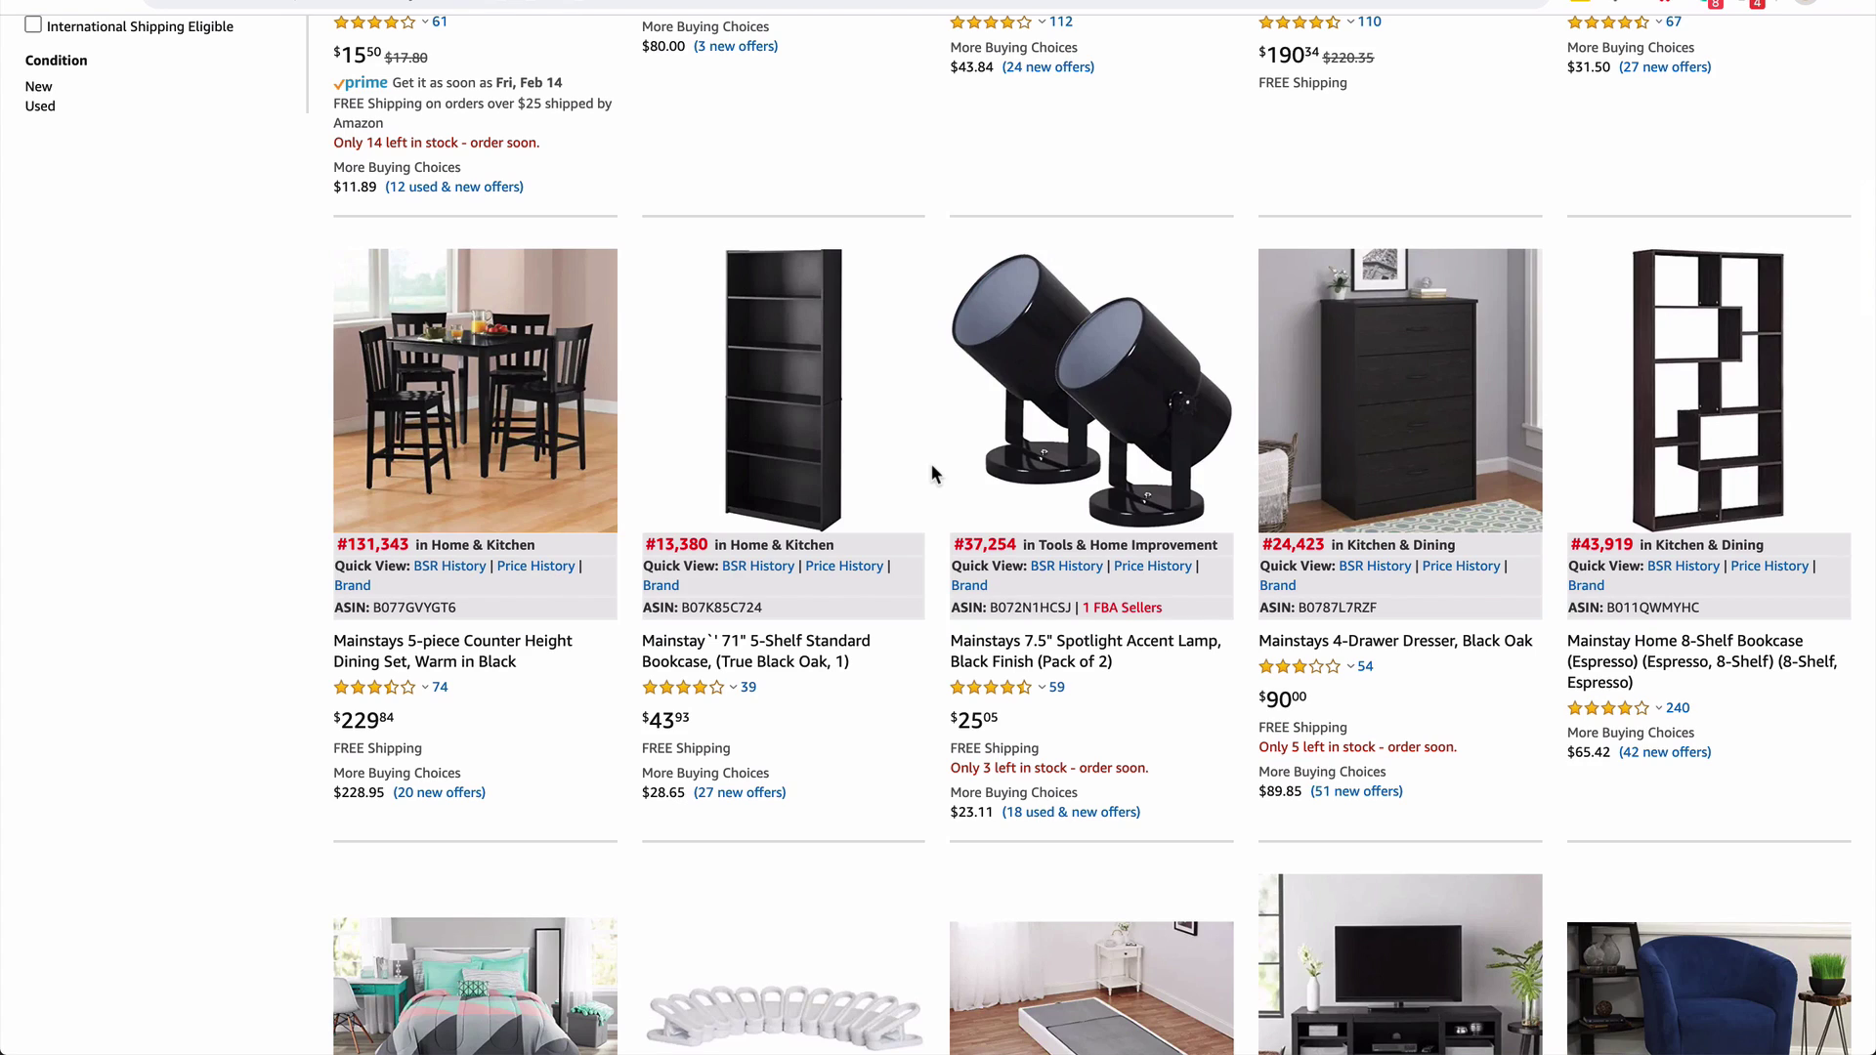
scroll(934, 485, "up", 13)
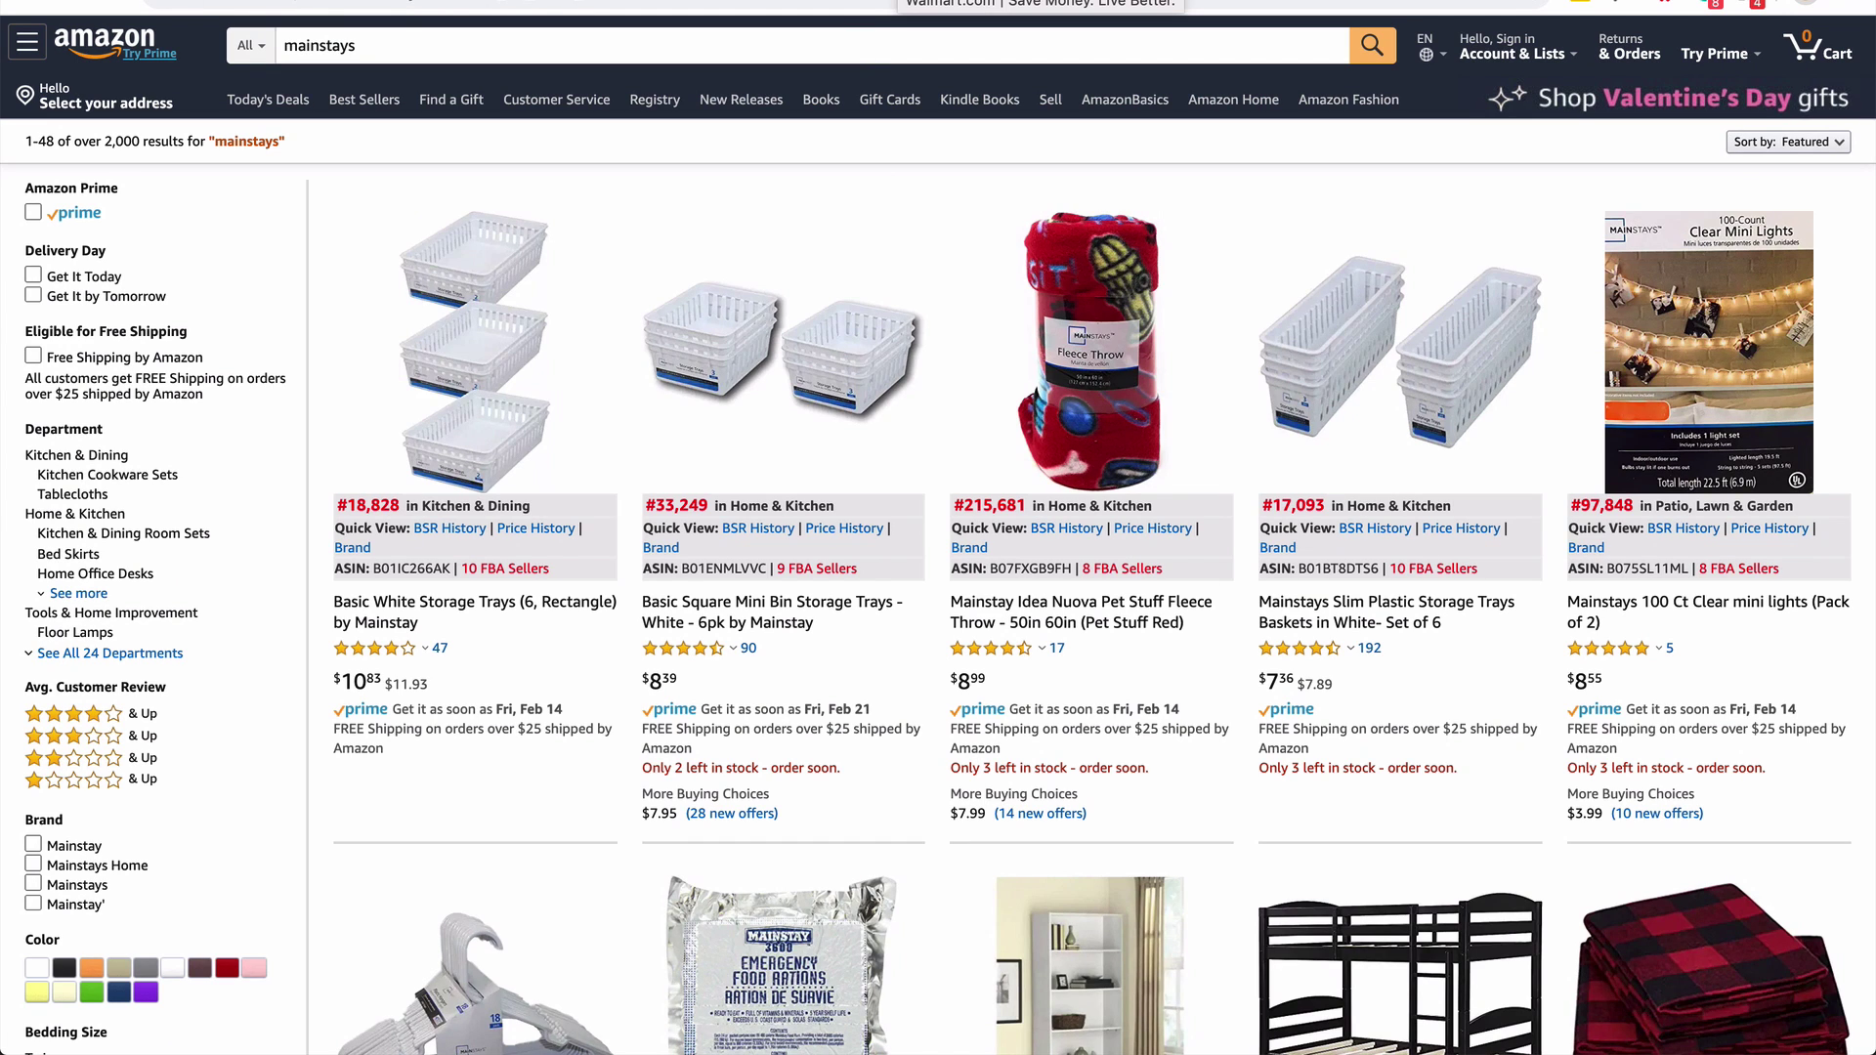
Check the Walmart home page, return to the Amazon "mainstays" results and examine the first two product rows
left_click(977, 2)
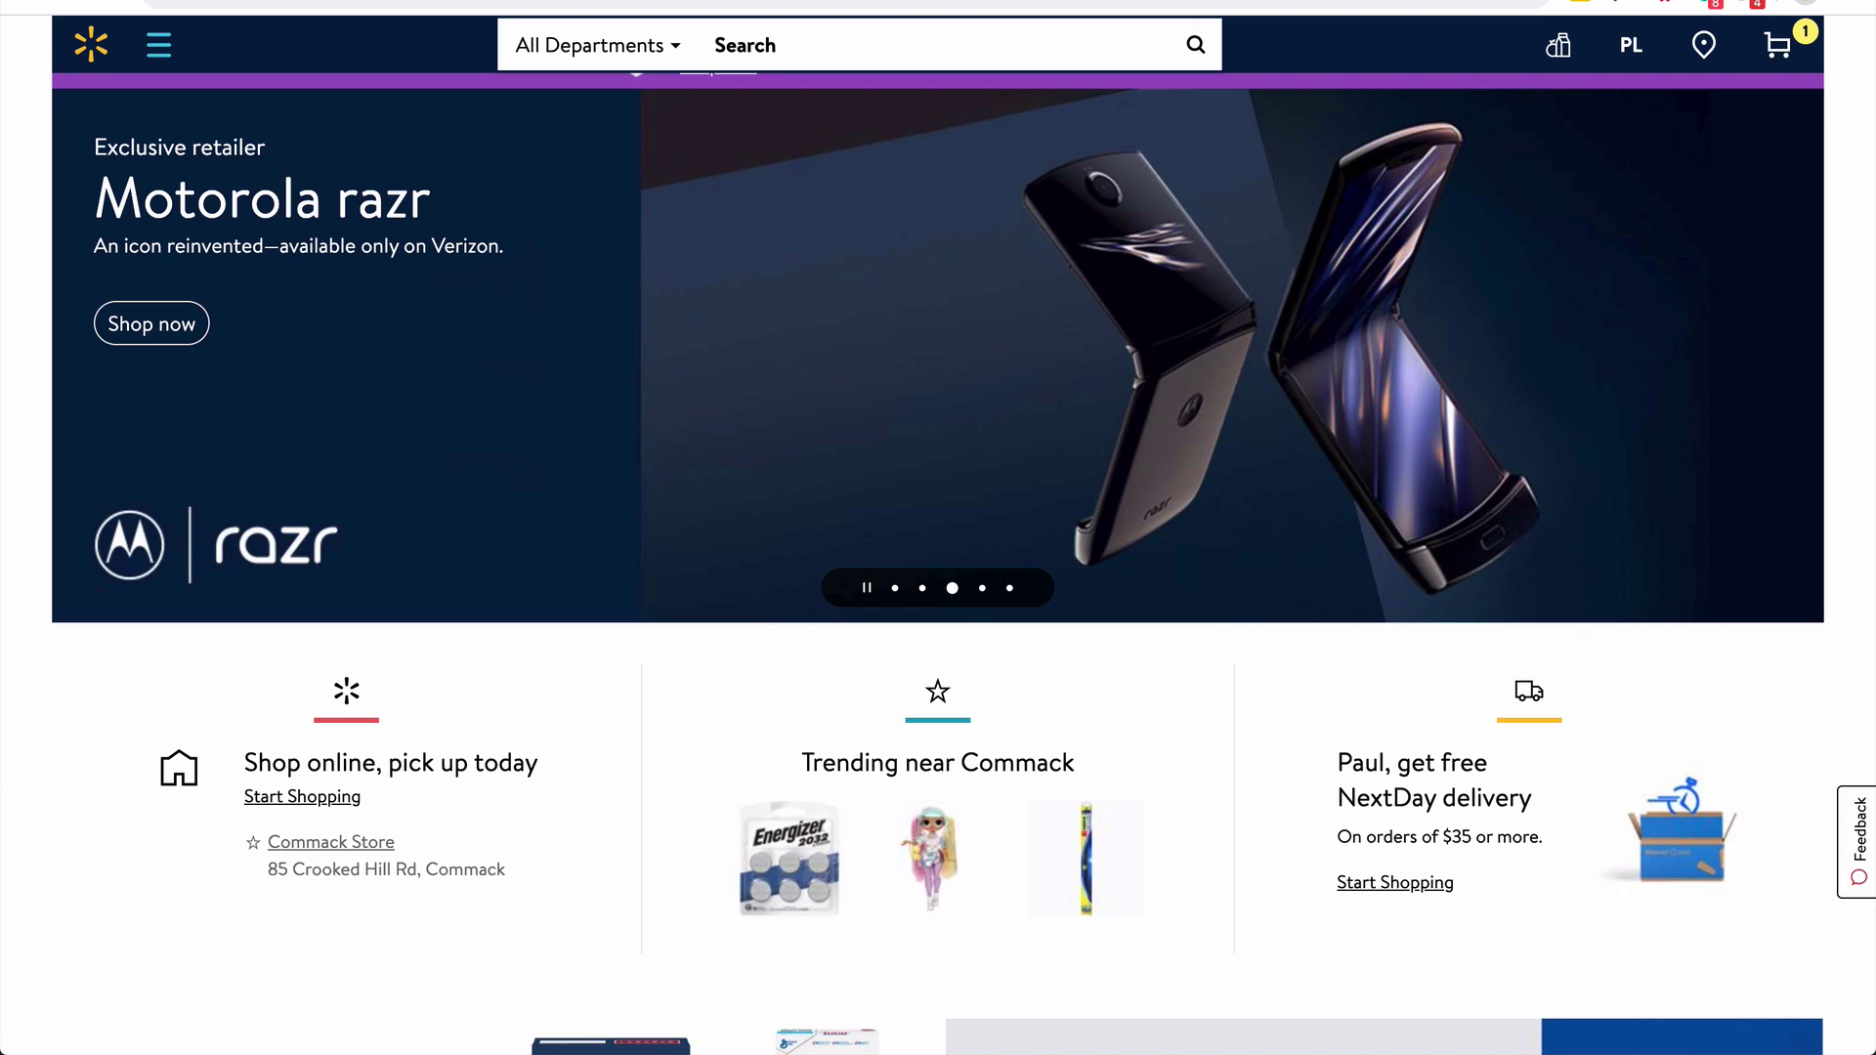
key("ctrl+shift+Tab")
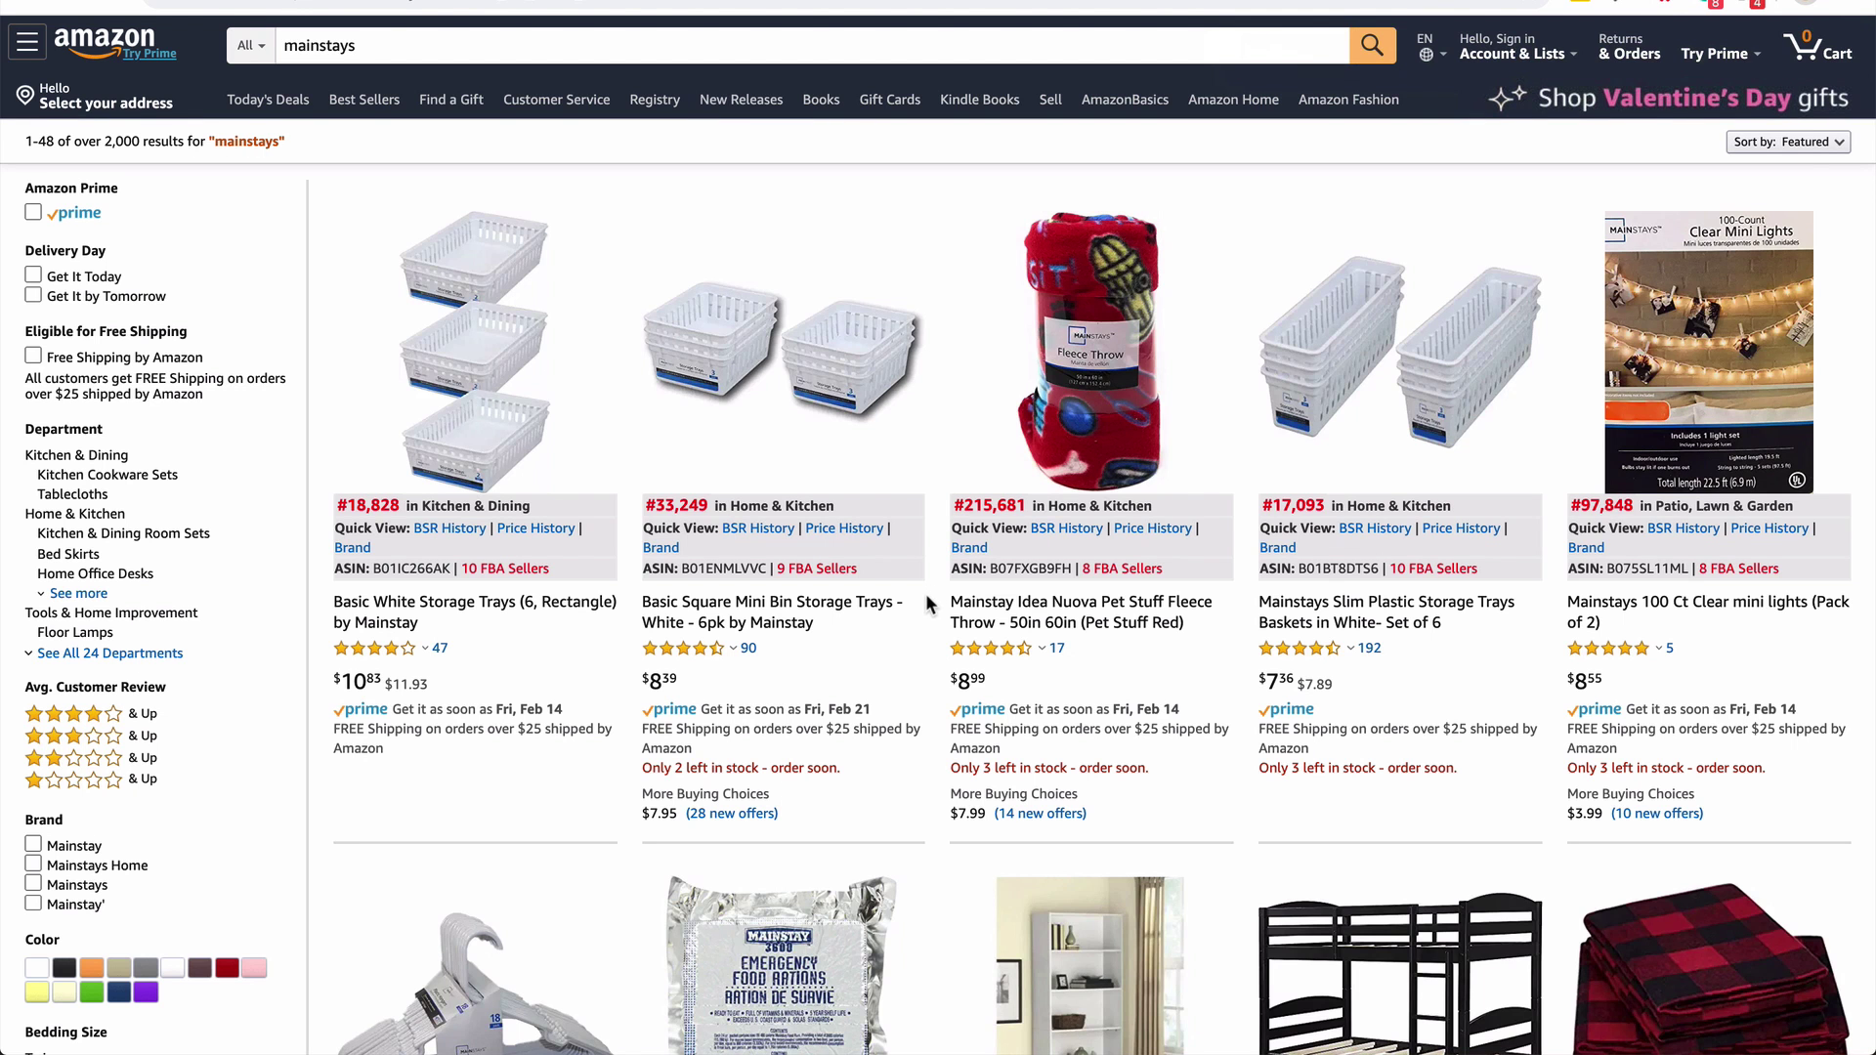
scroll(937, 613, "down", 1)
scroll(938, 613, "up", 1)
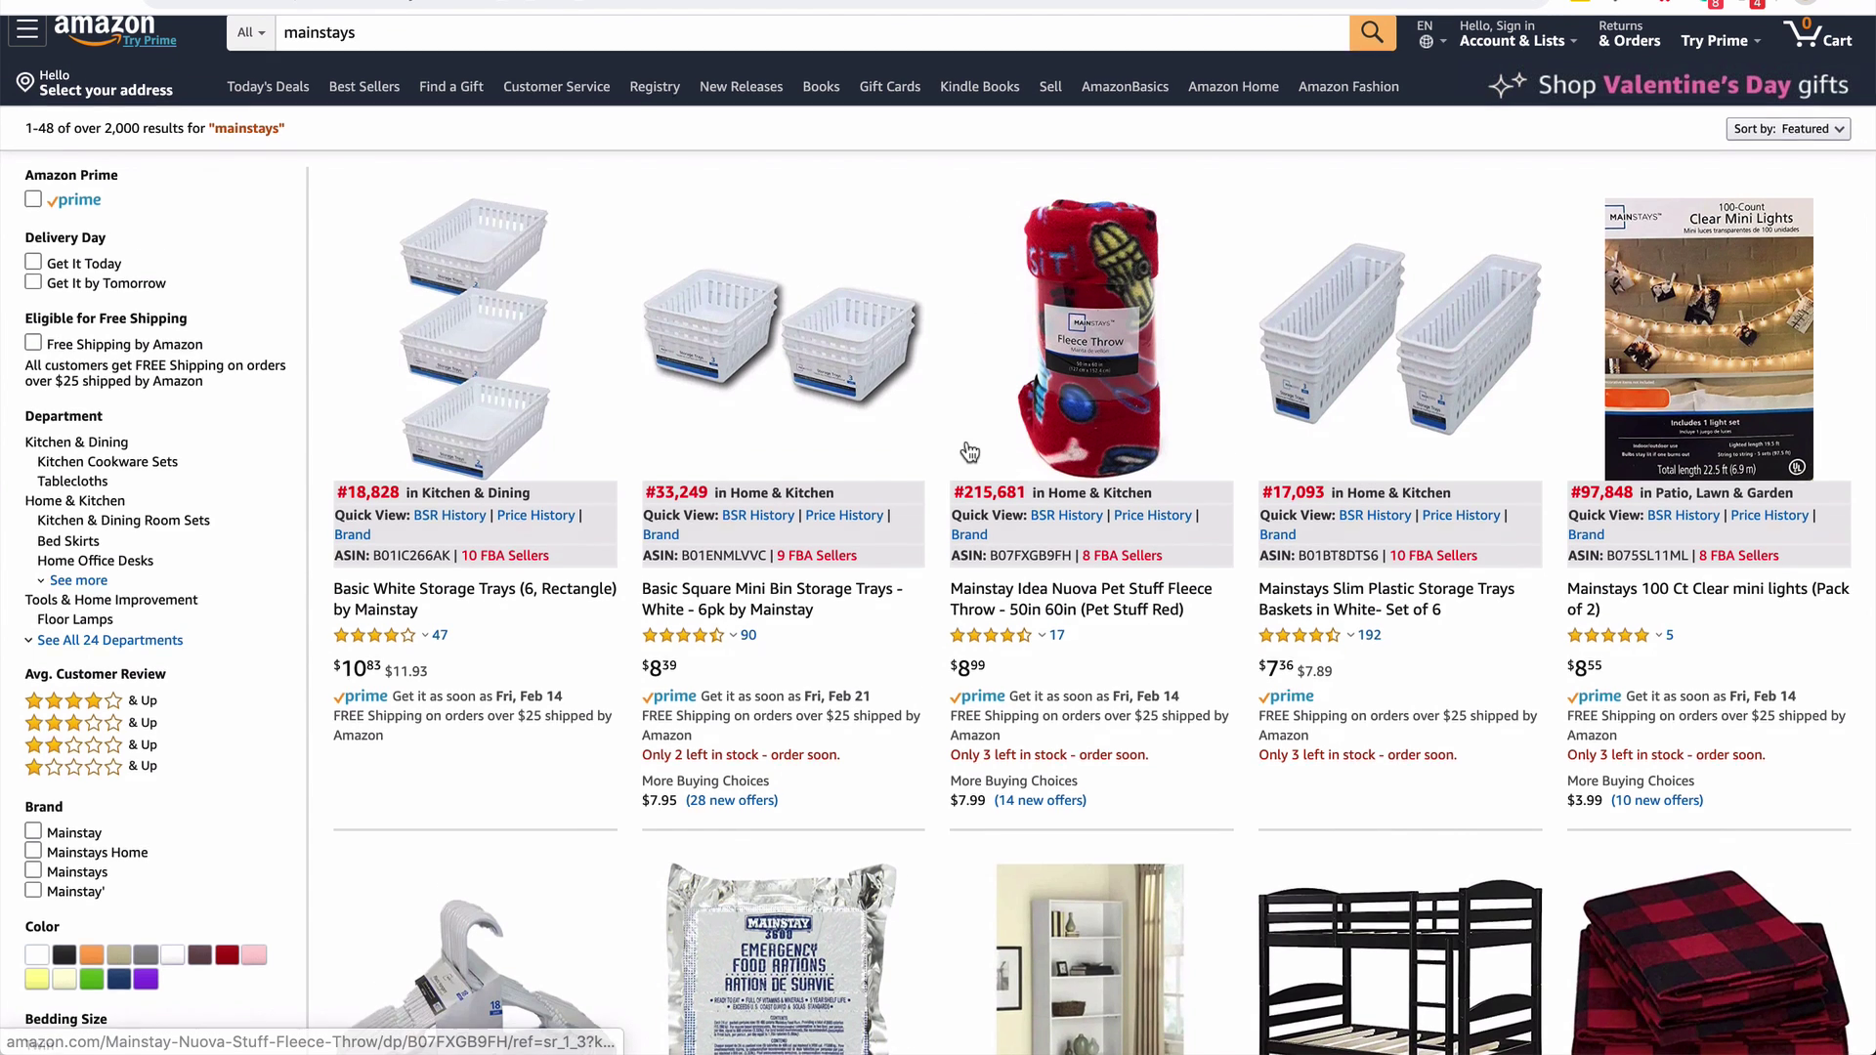
scroll(965, 445, "down", 3)
scroll(966, 442, "down", 2)
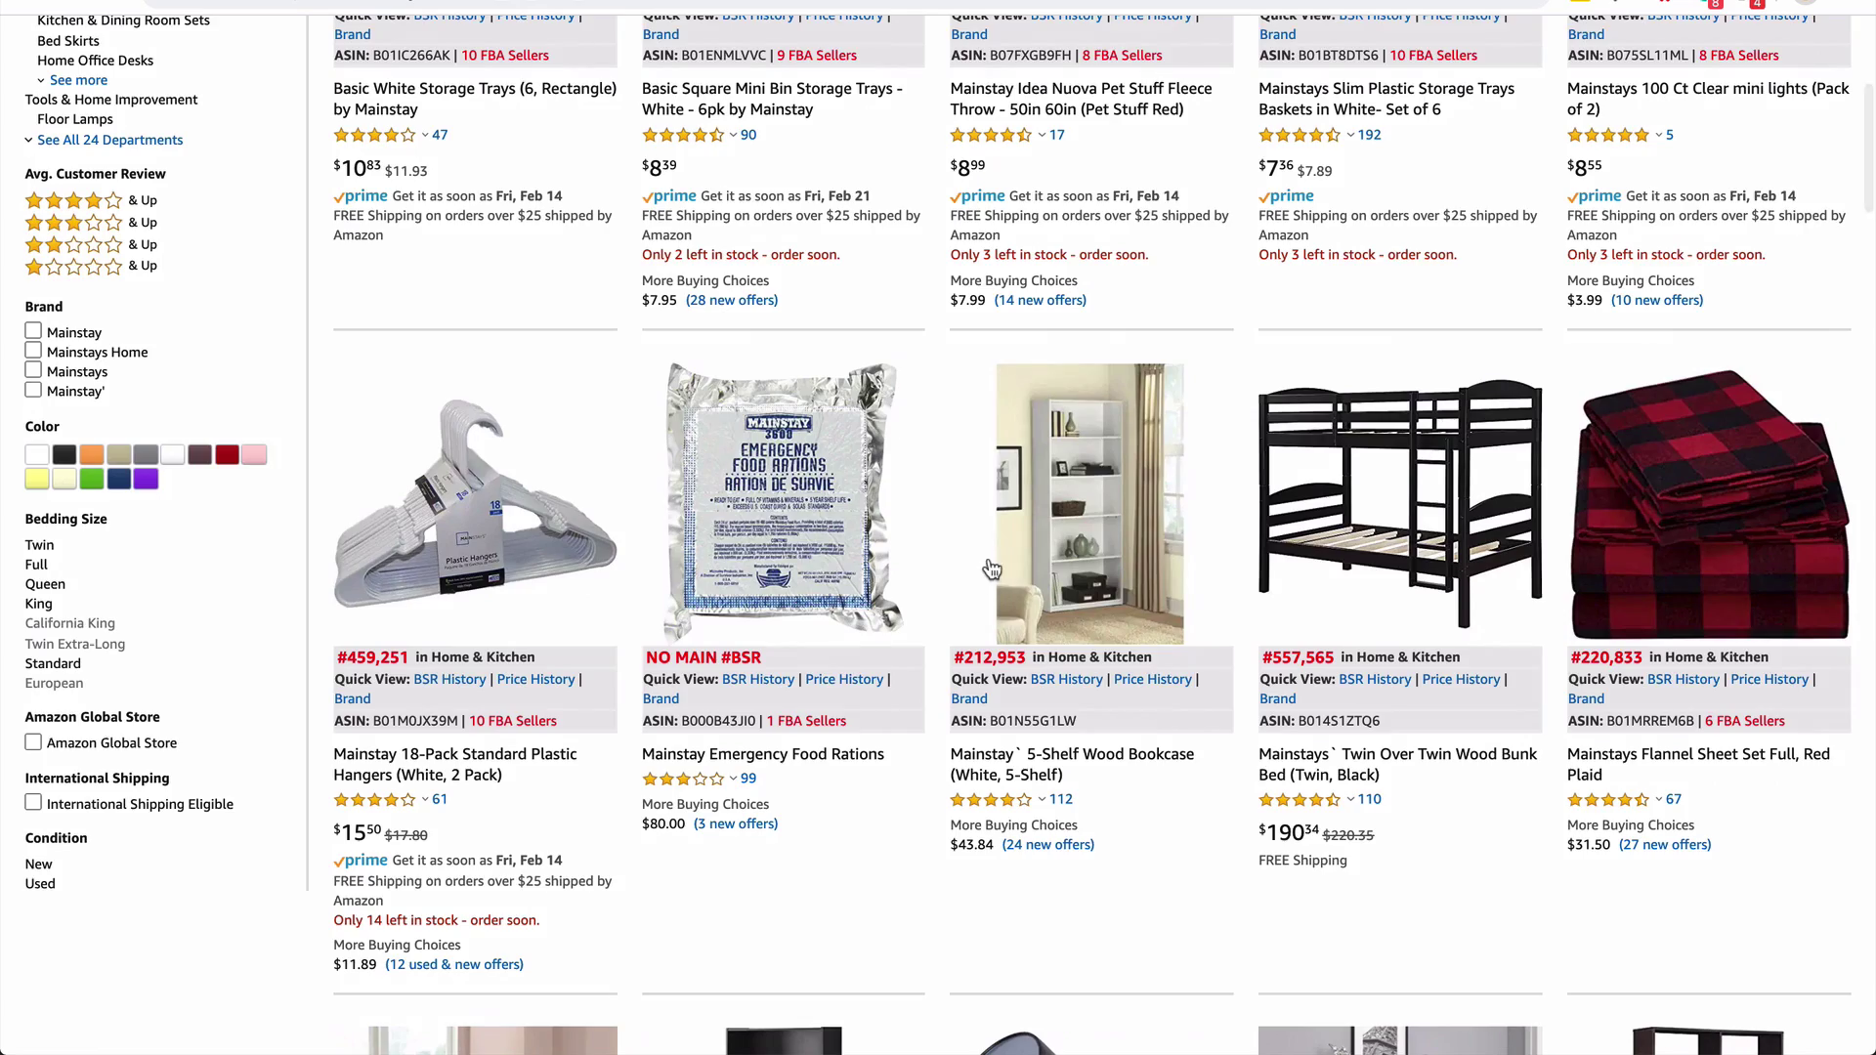
scroll(1018, 394, "up", 3)
scroll(1018, 385, "up", 3)
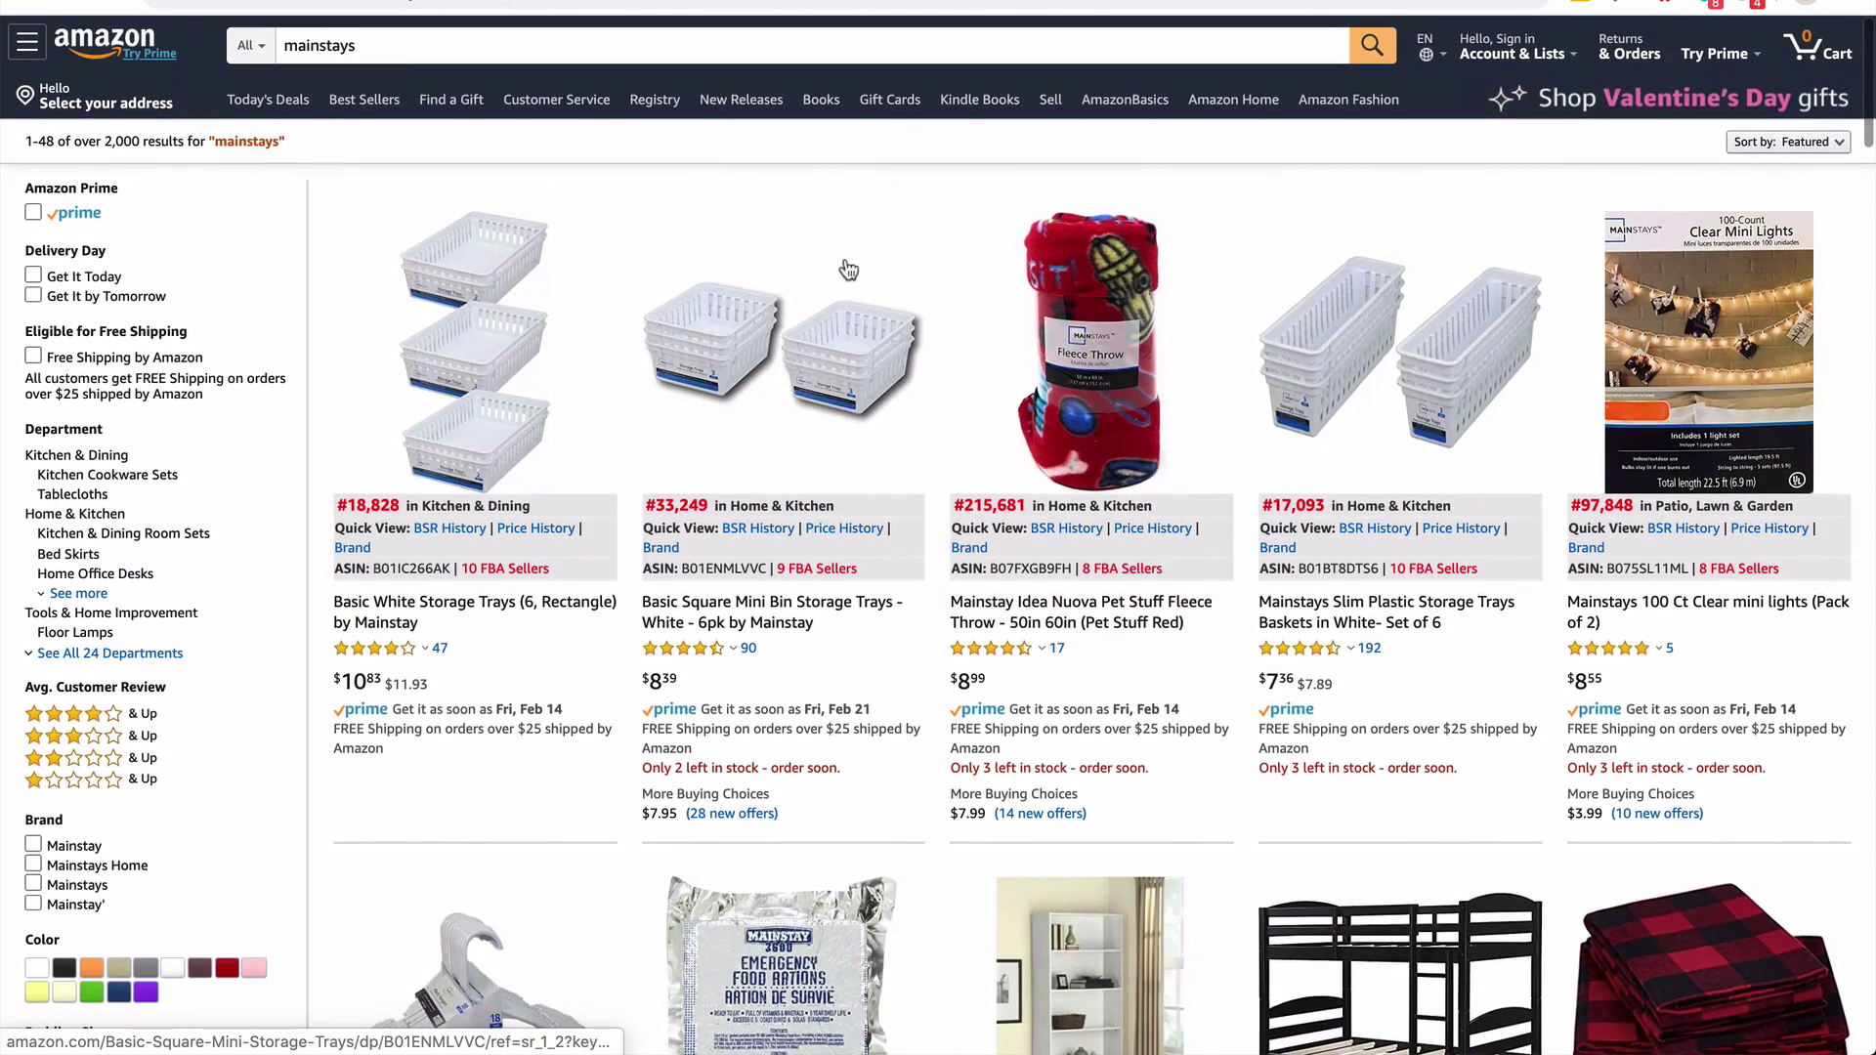
scroll(633, 304, "down", 1)
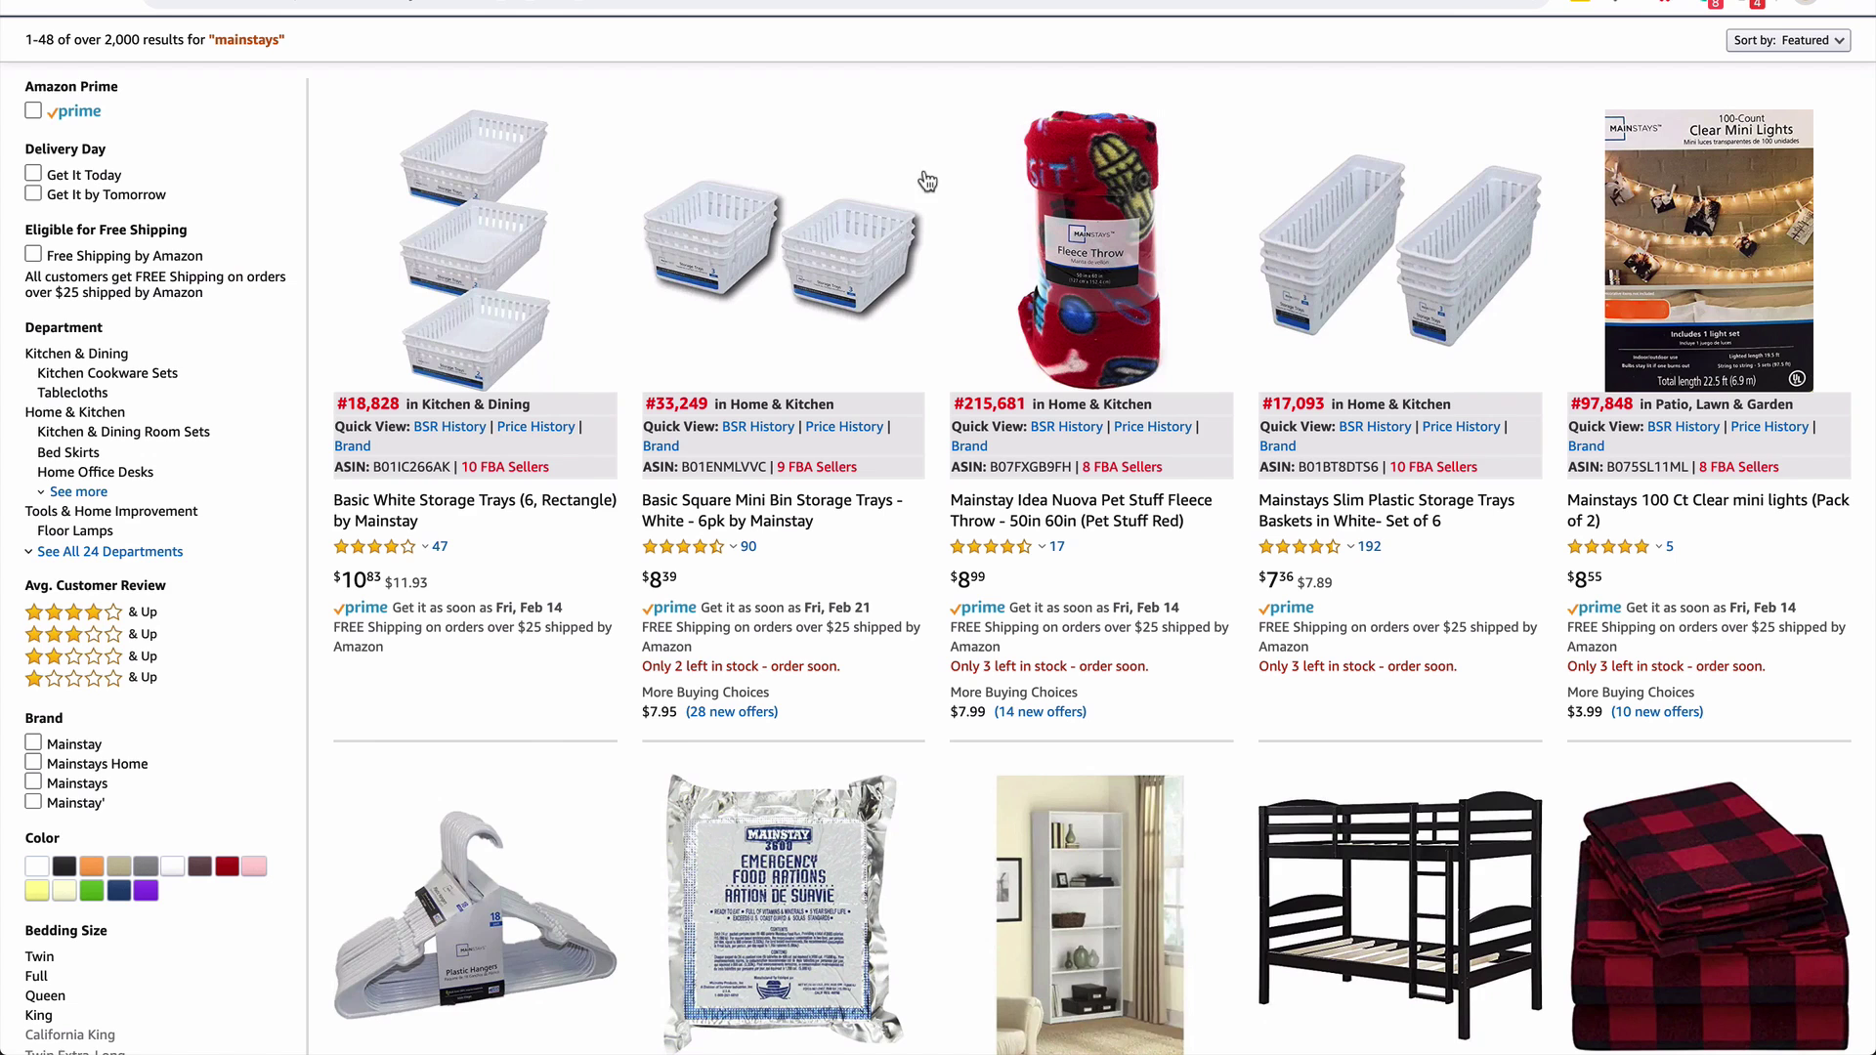
scroll(970, 200, "up", 1)
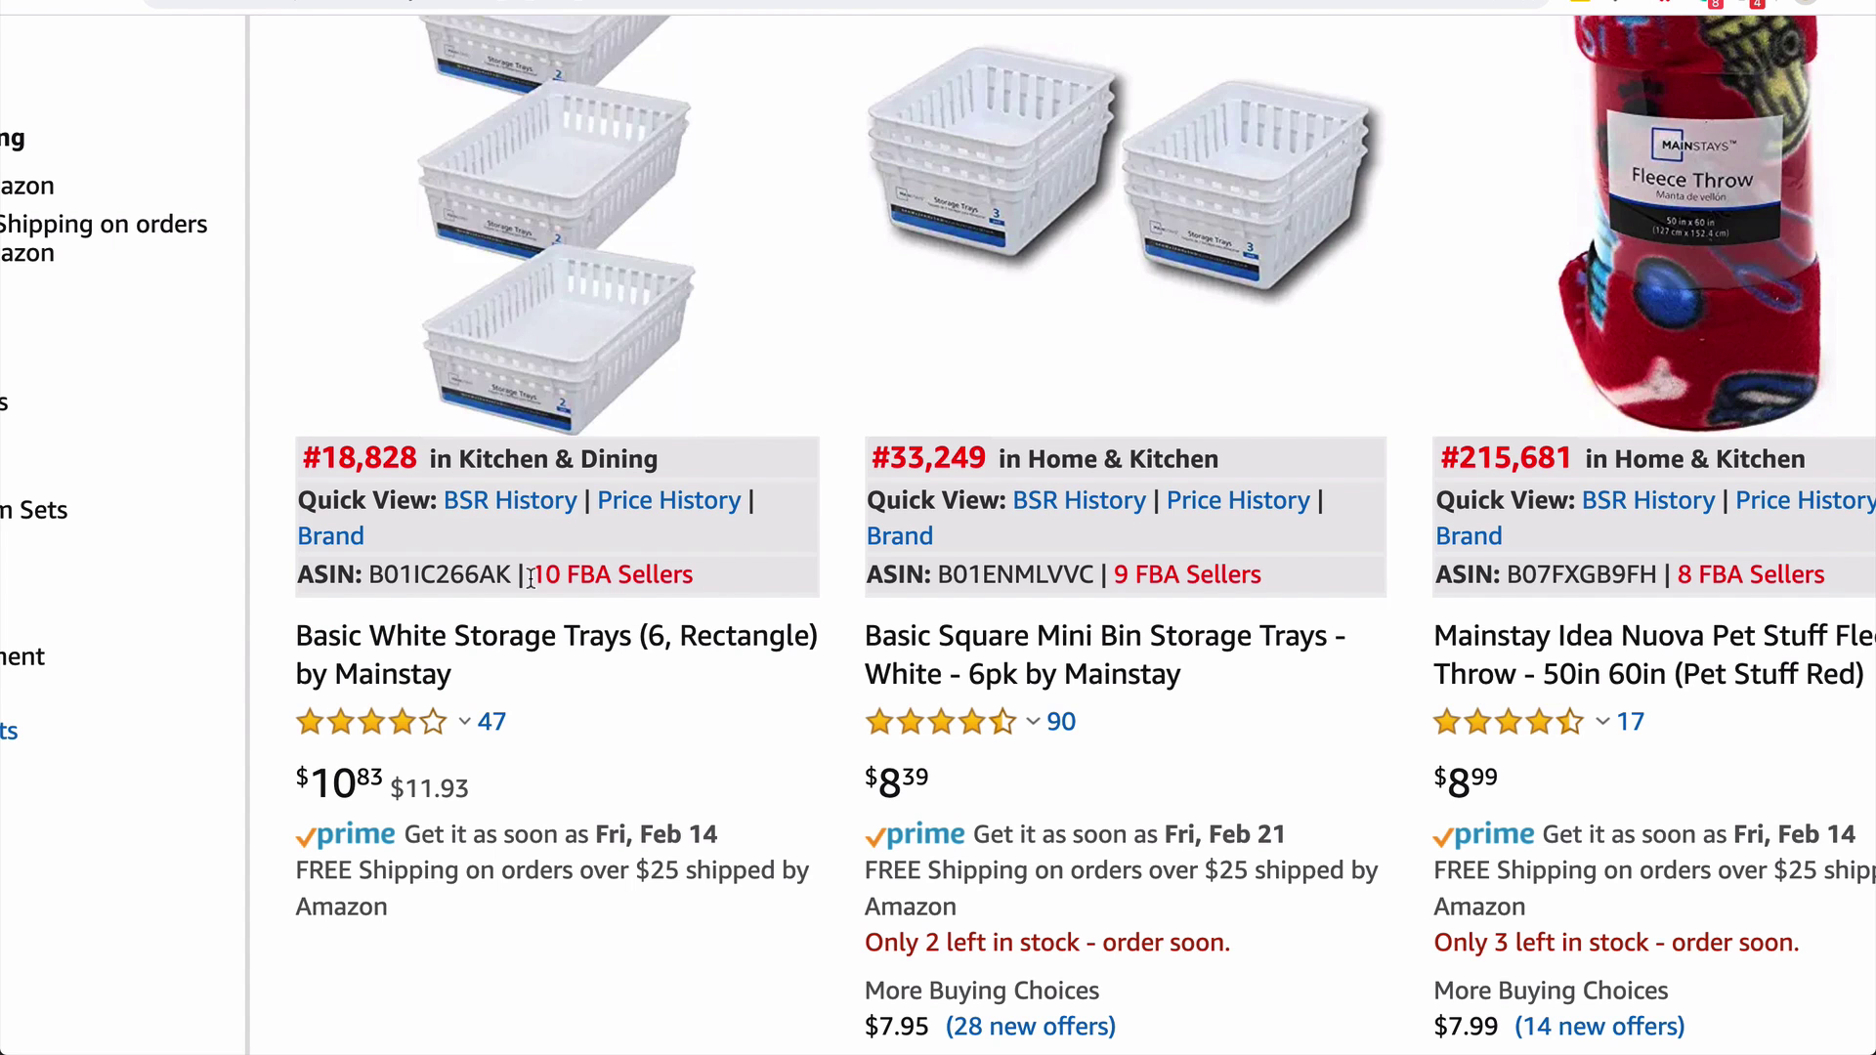
Highlight the category names beside the sales ranks of the white storage trays, the square mini bins and the fleece throw
scroll(531, 580, "up", 3)
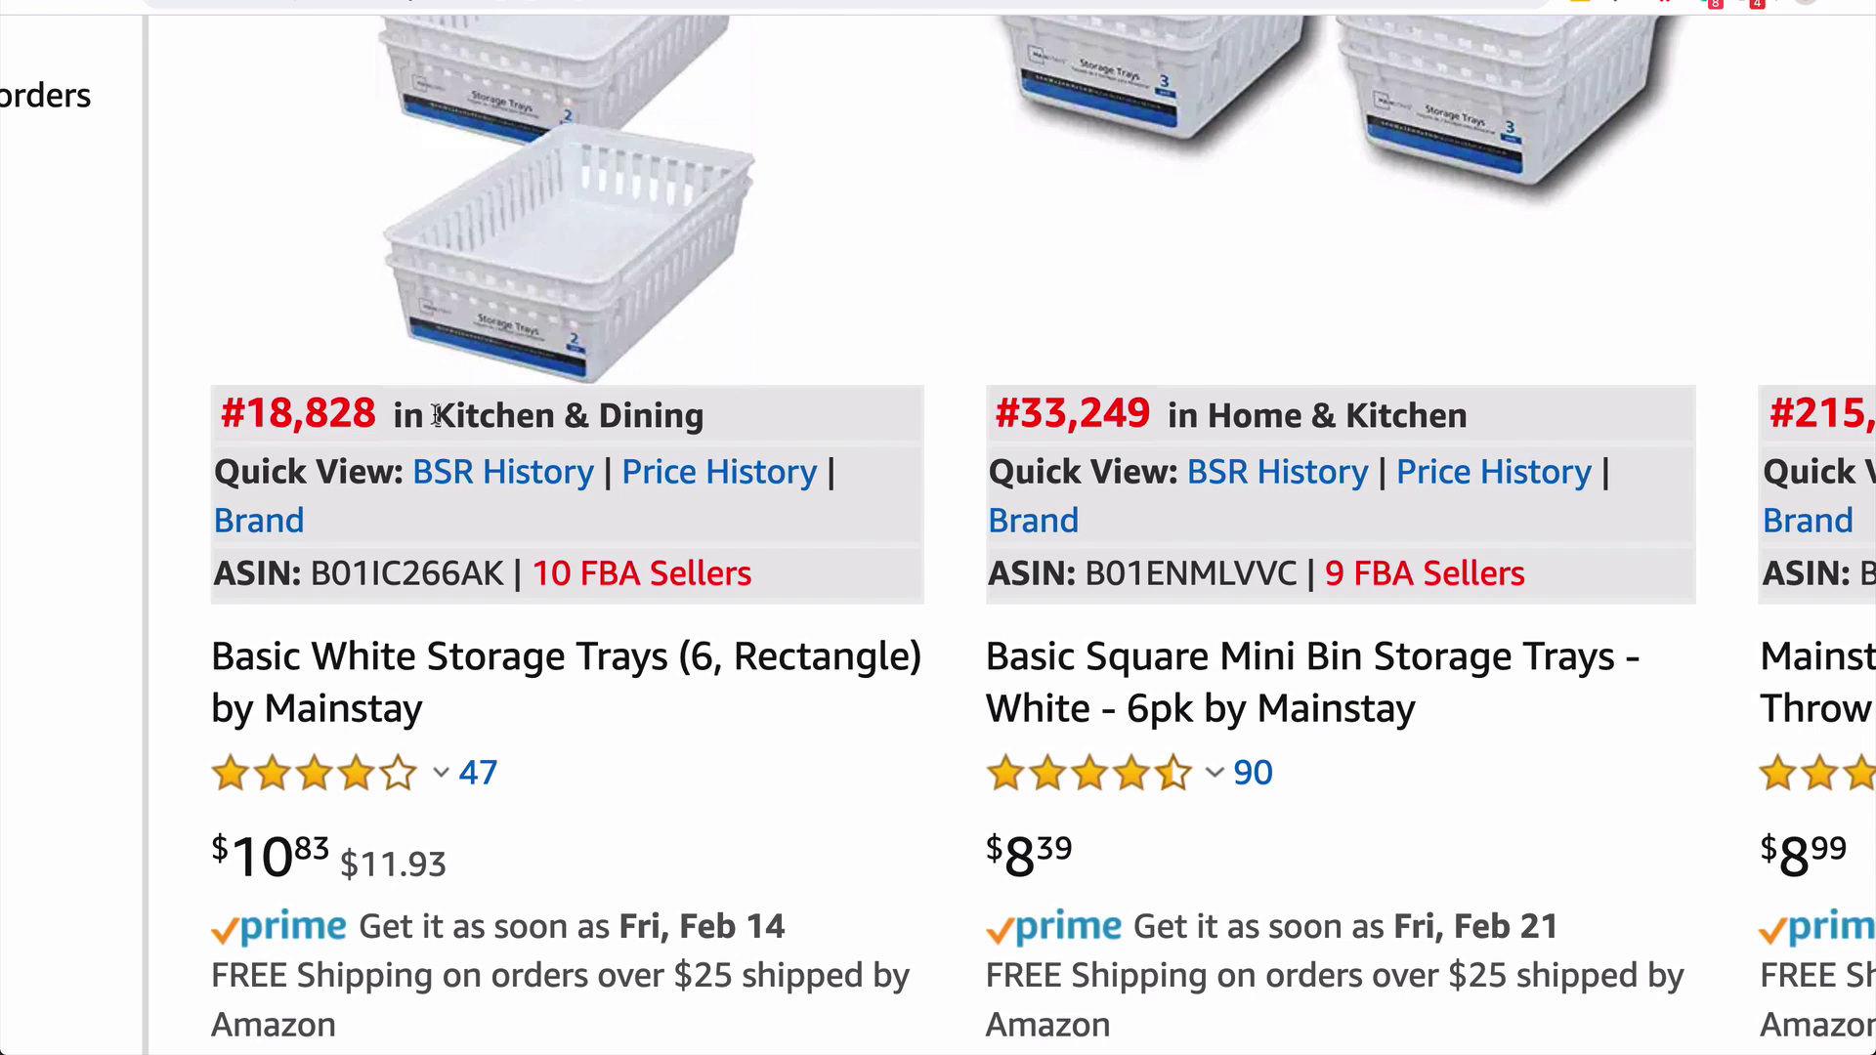
left_click_drag(435, 415, 703, 434)
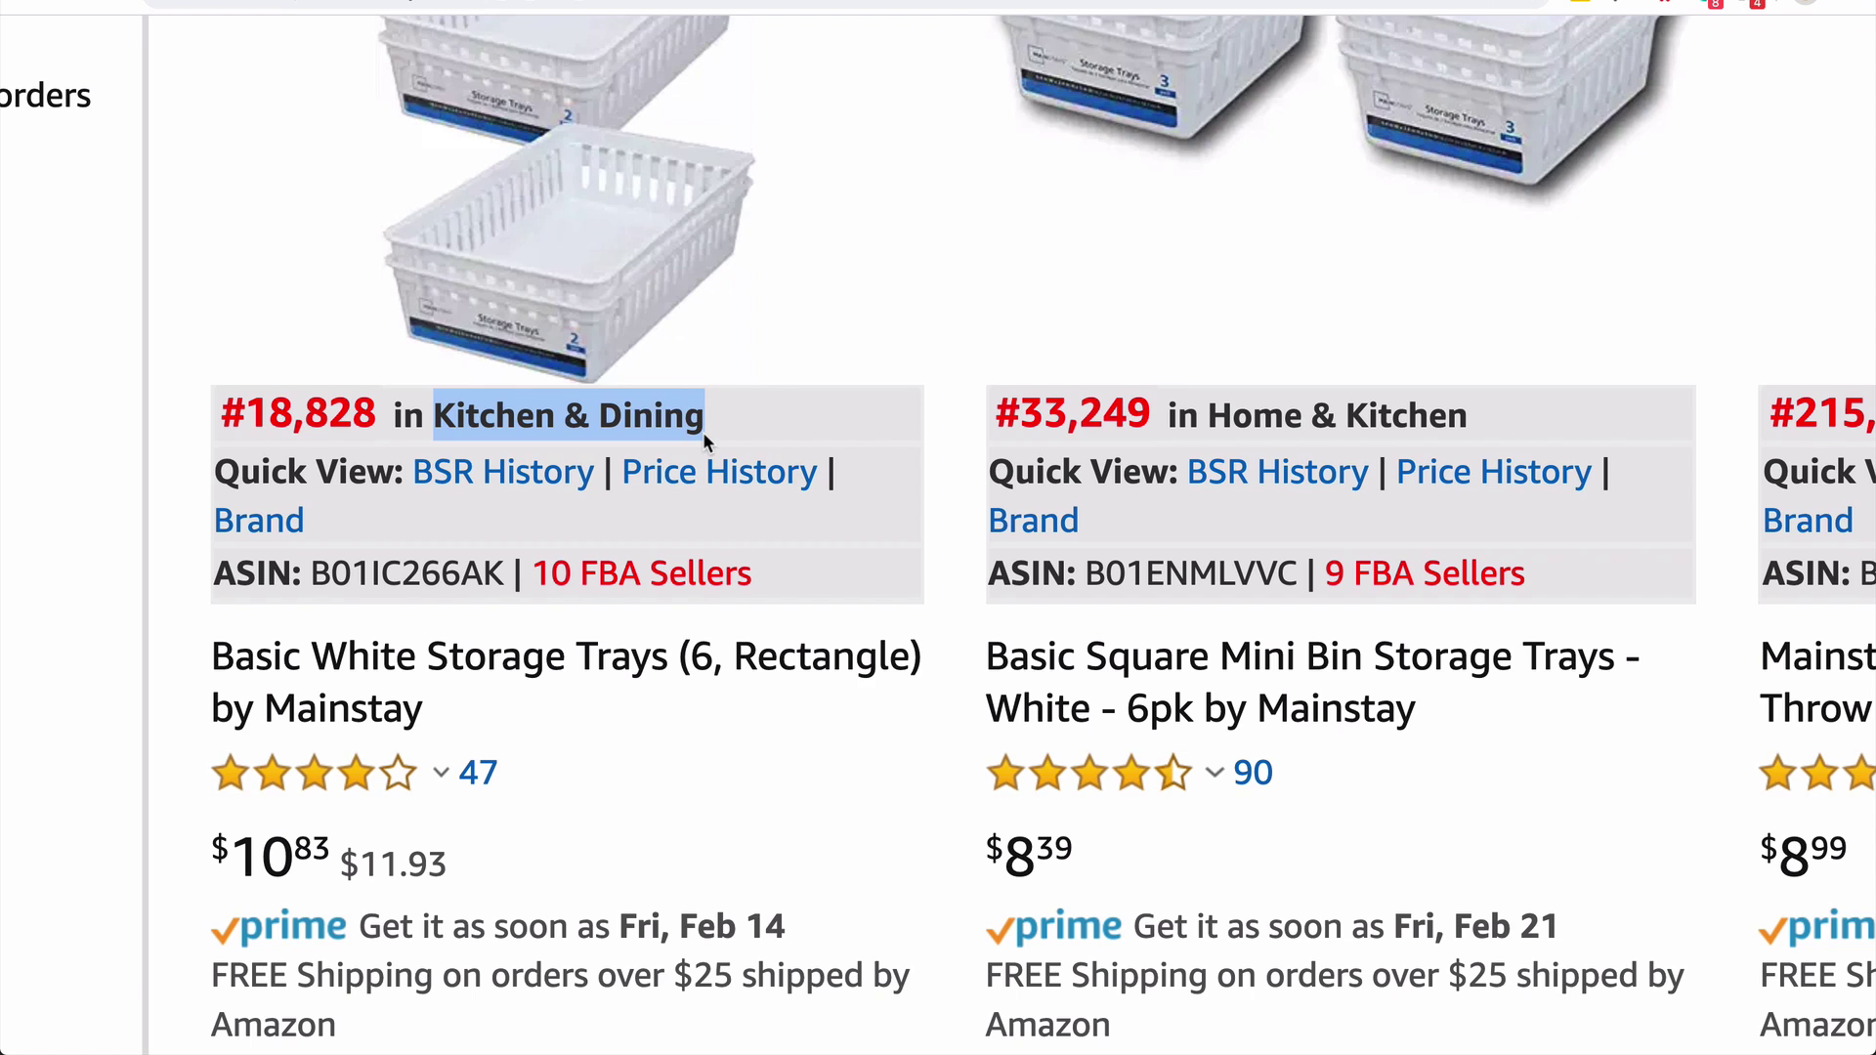
key("ctrl+minus")
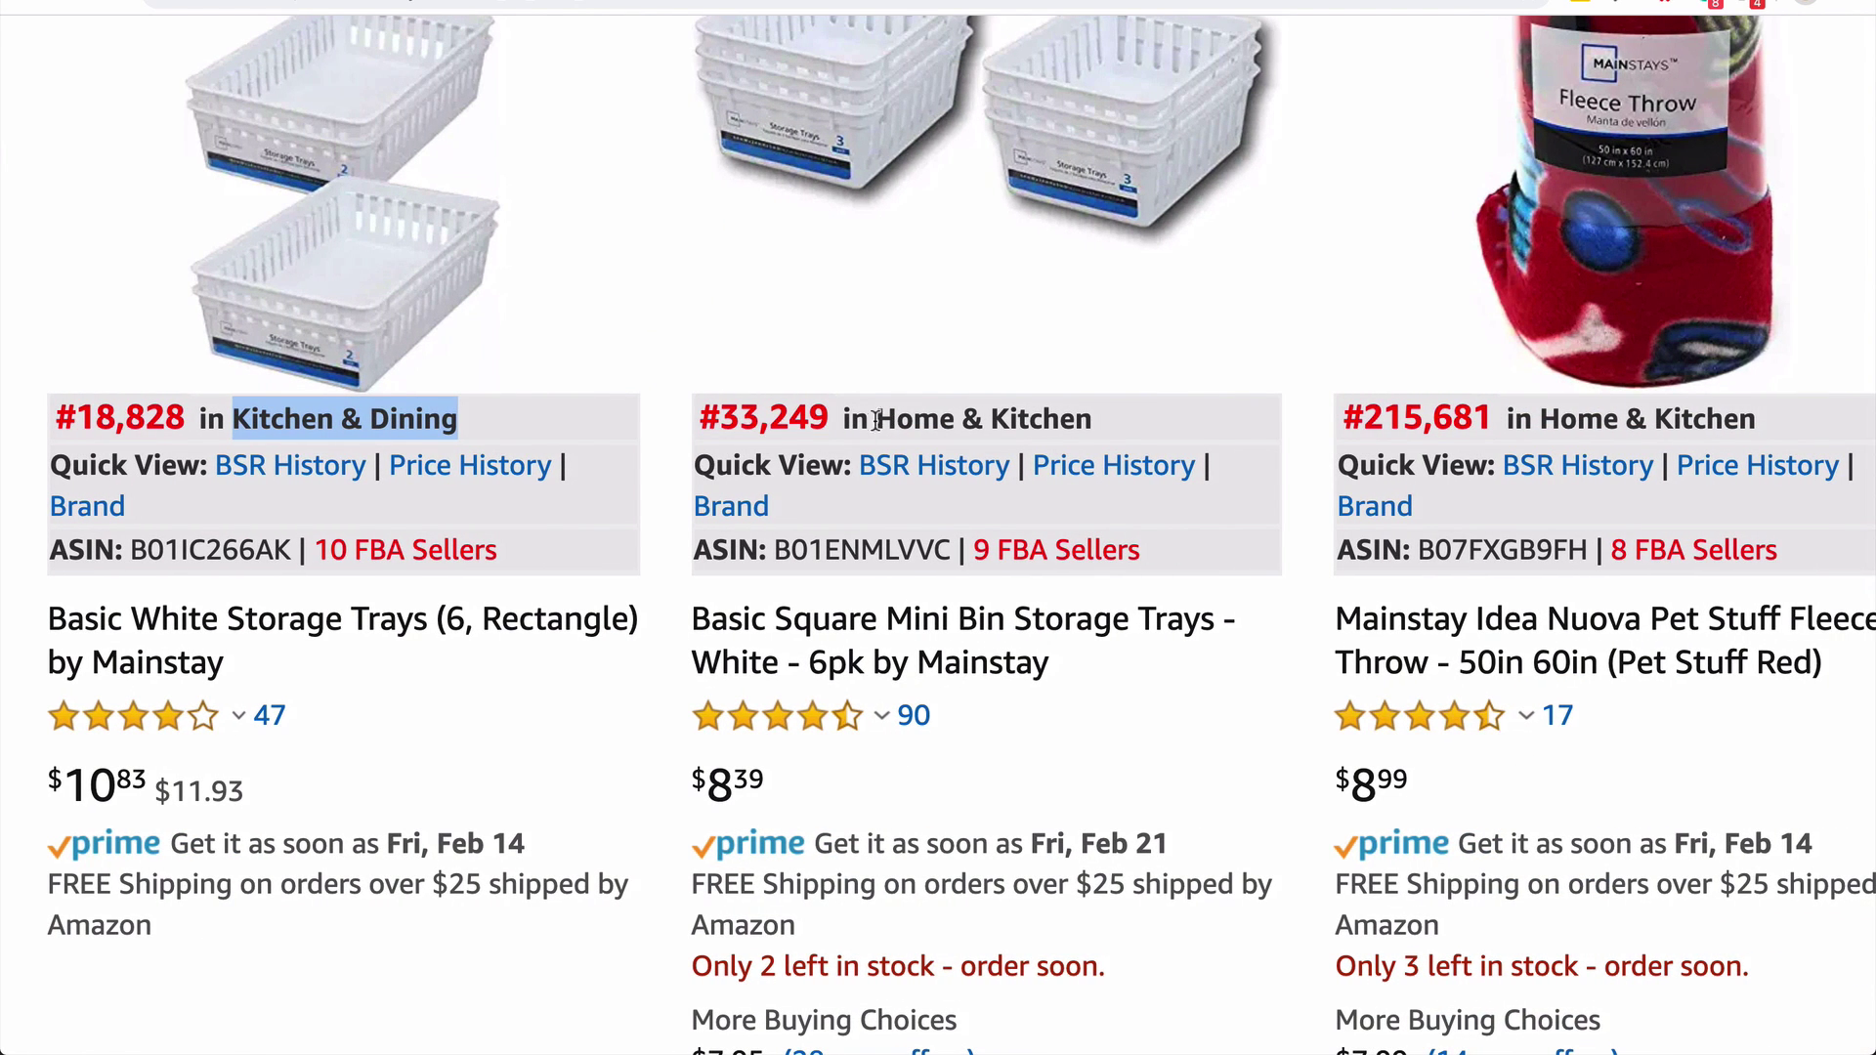
left_click_drag(880, 421, 1110, 425)
scroll(1110, 426, "right", 3)
mouse_move(1344, 422)
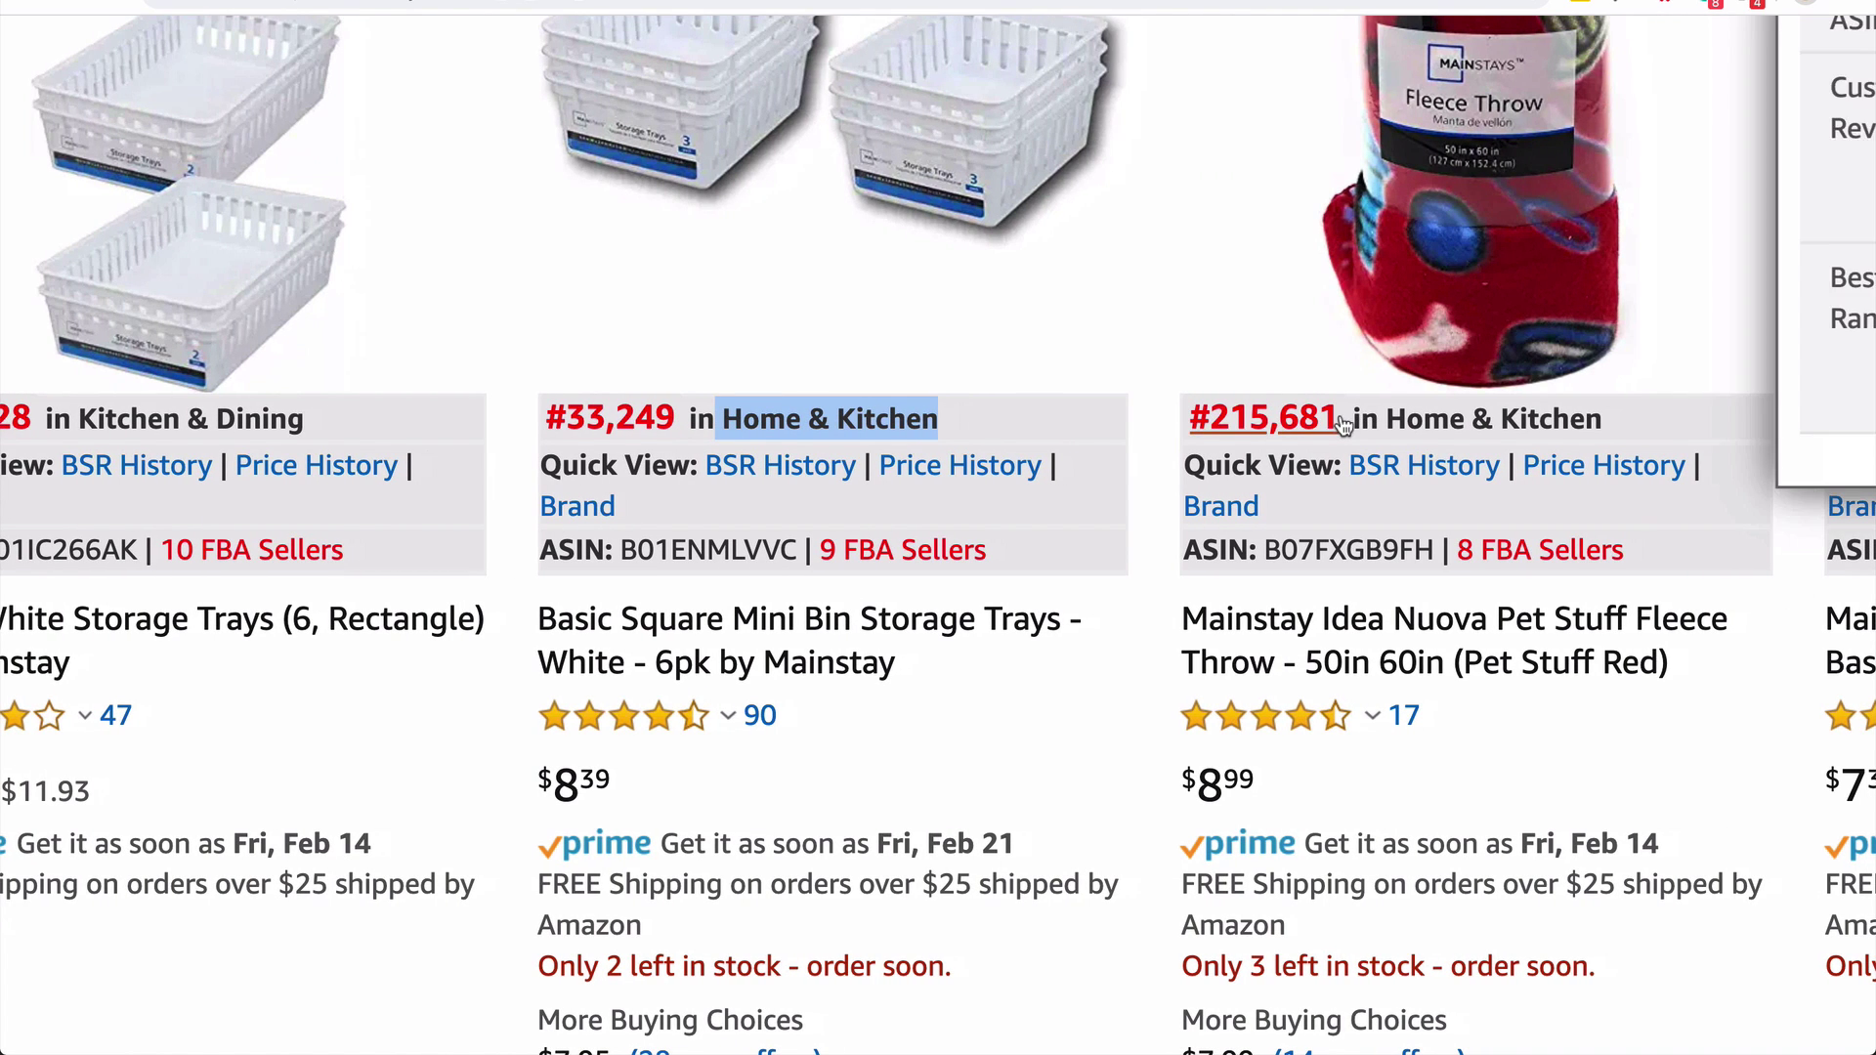
left_click(1385, 422)
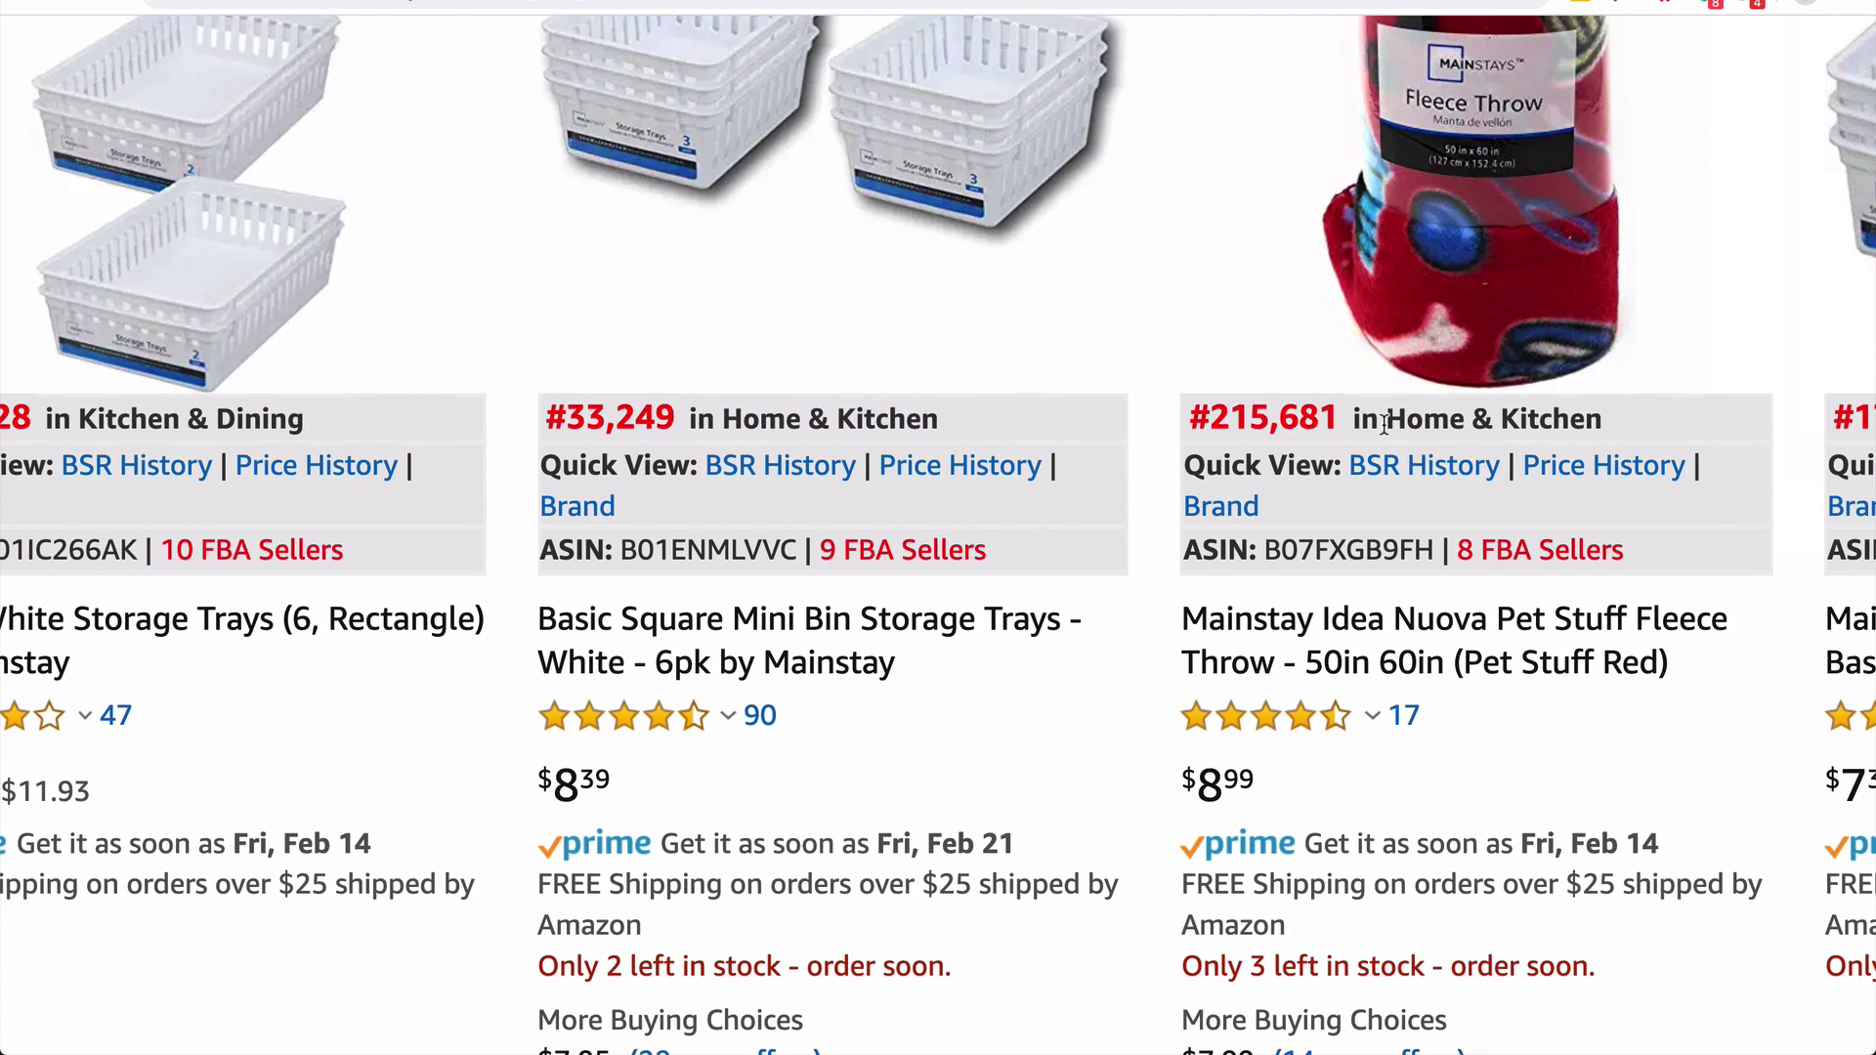
left_click_drag(1384, 422, 1569, 422)
Highlight the full sales-rank lines of the square mini bins and the fleece throw, and clear the selection
mouse_move(663, 422)
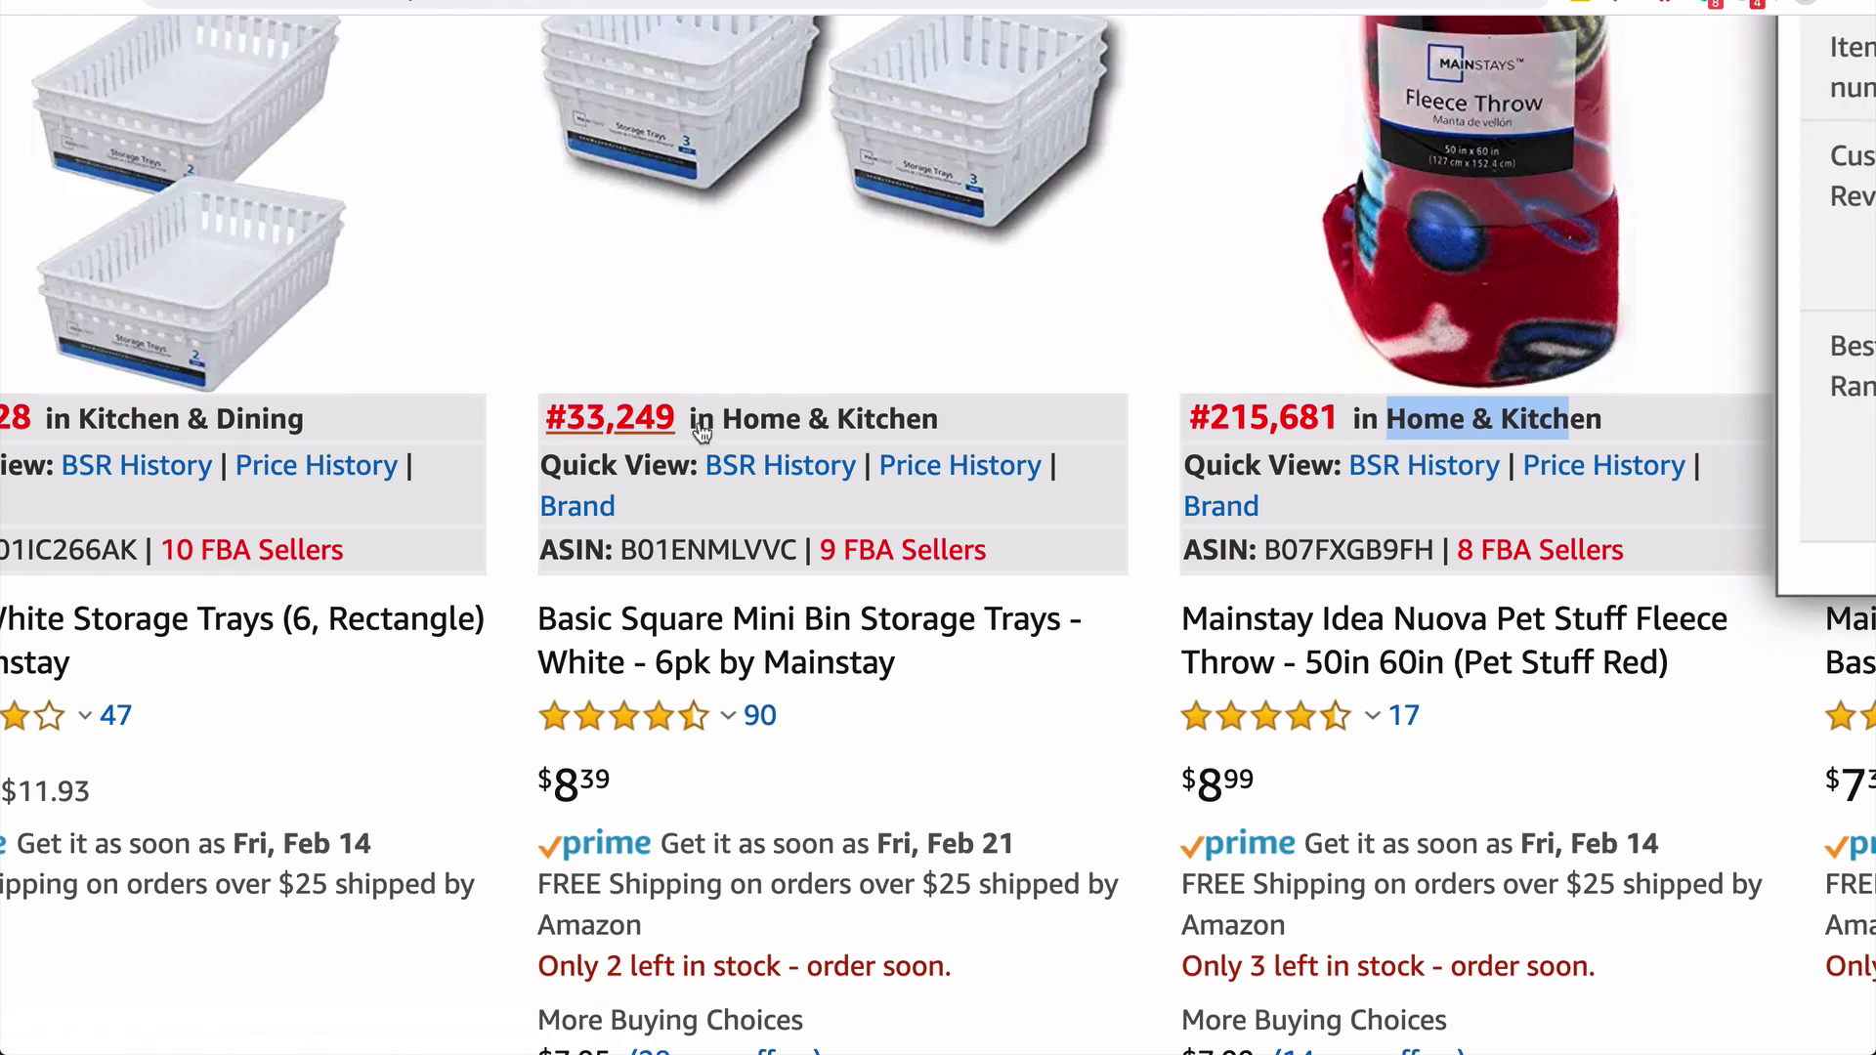
triple_click(733, 422)
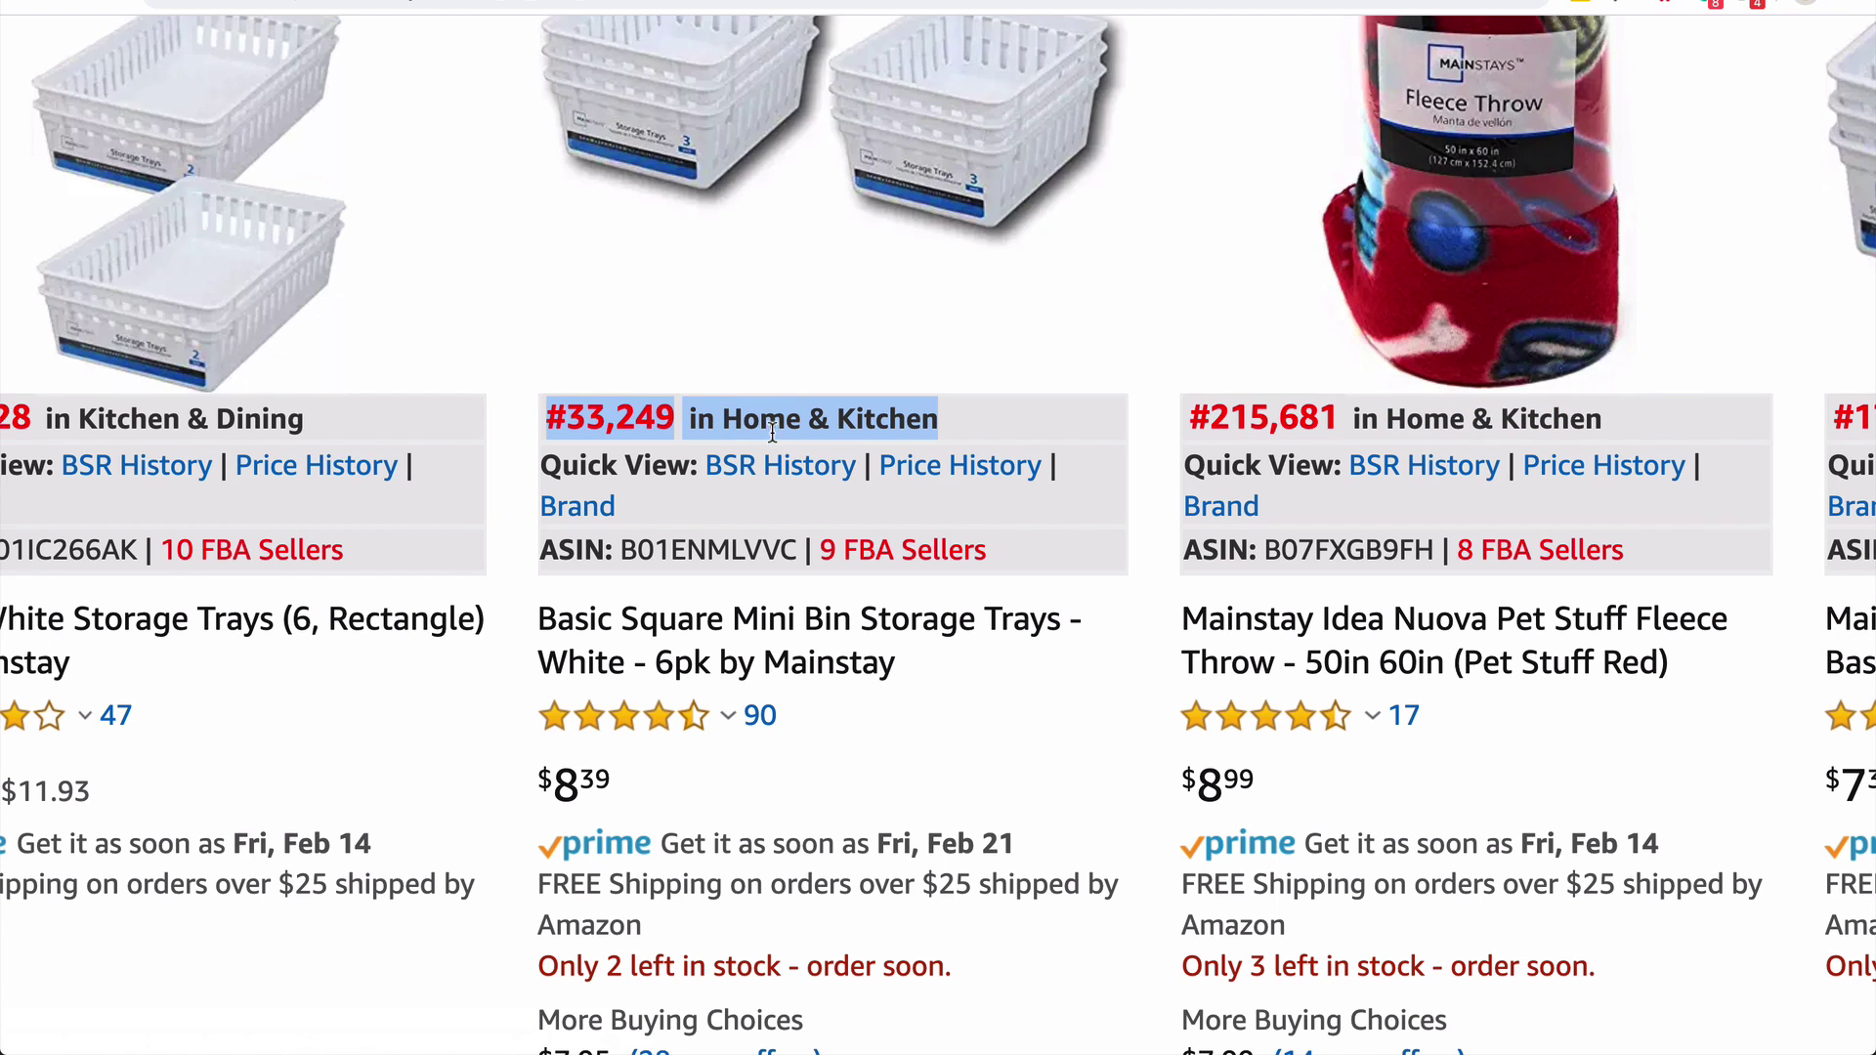
triple_click(1419, 420)
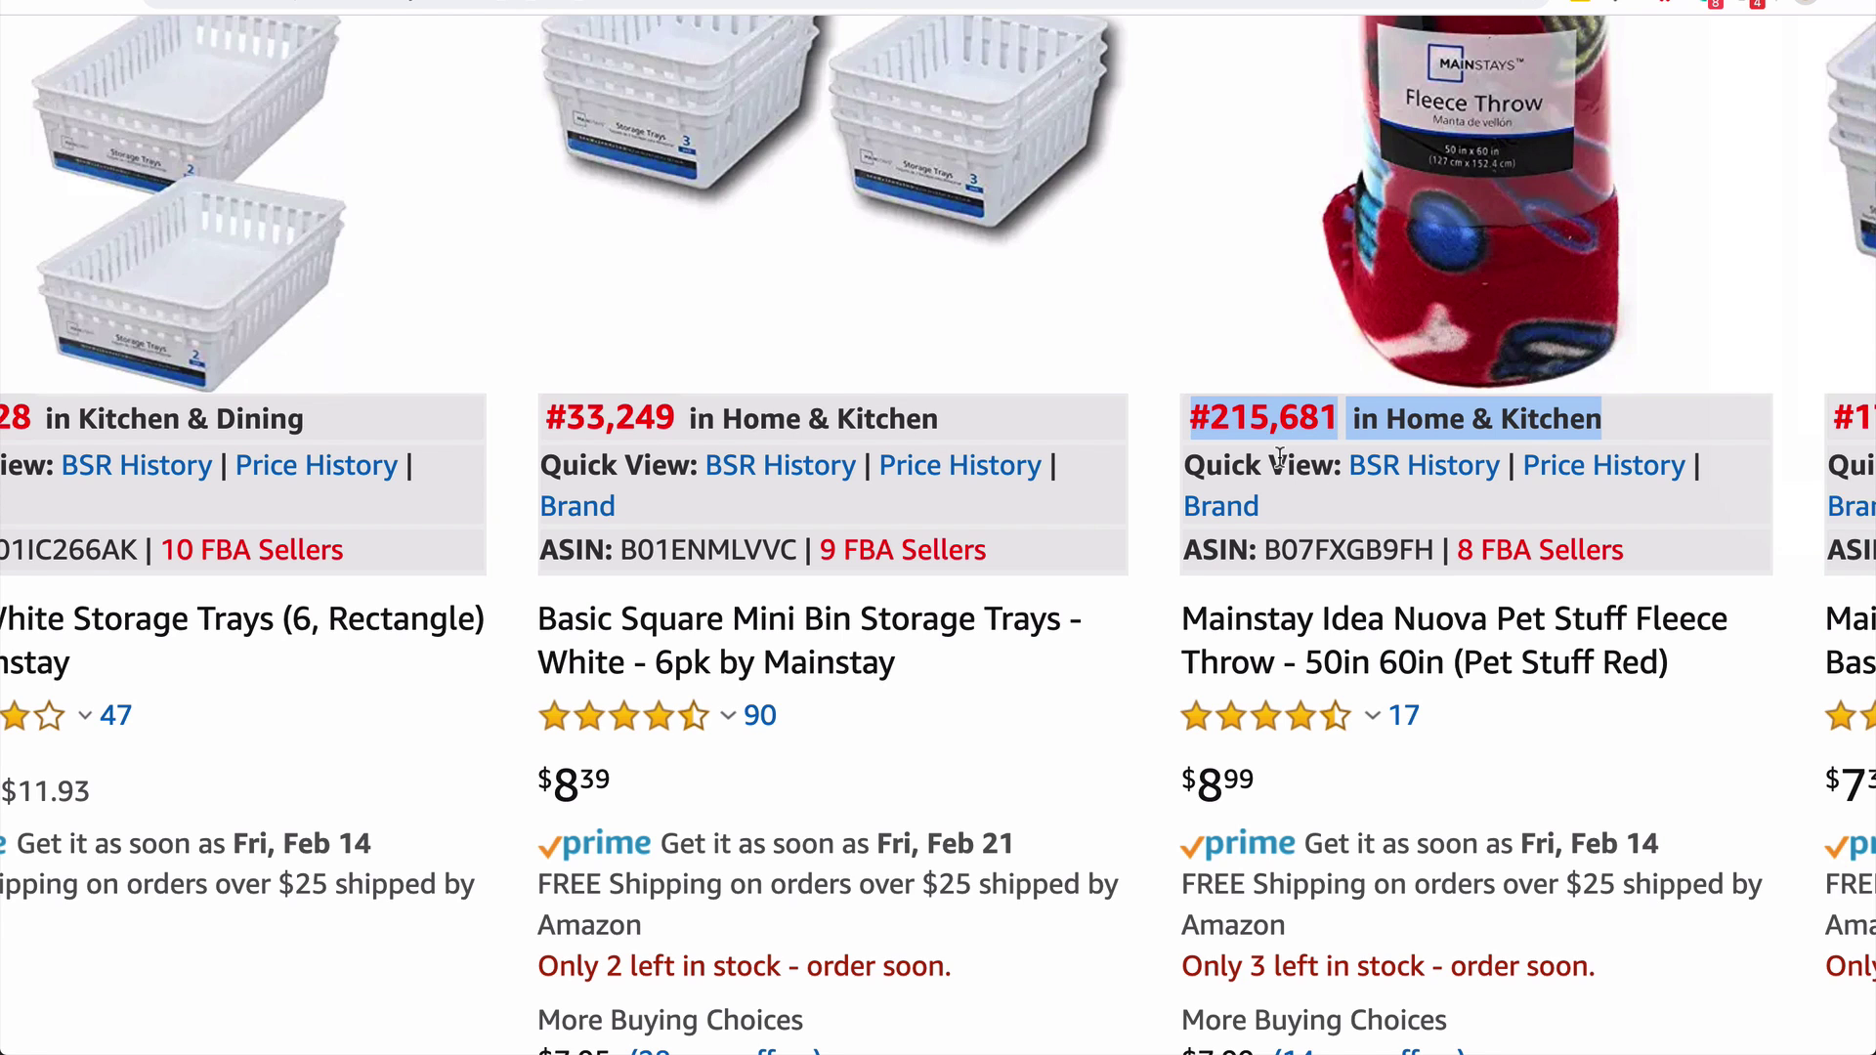
key("ctrl+minus")
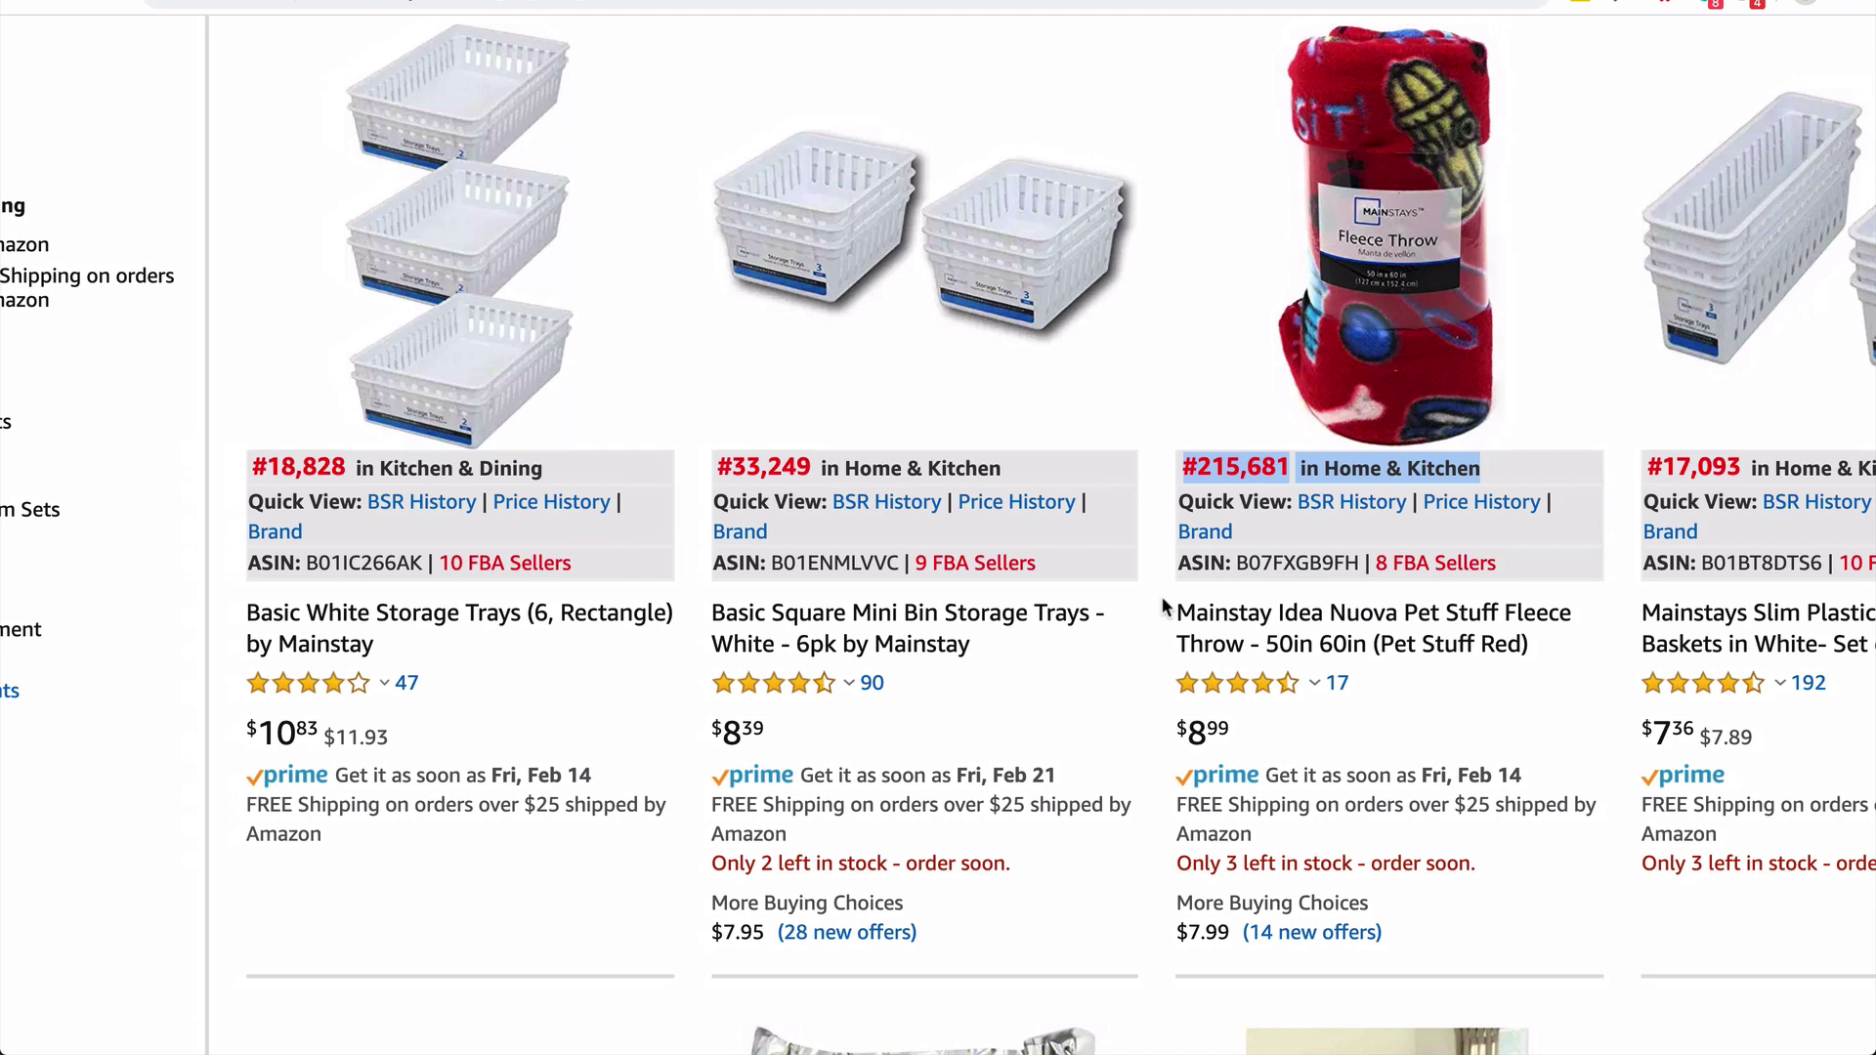
left_click(1145, 618)
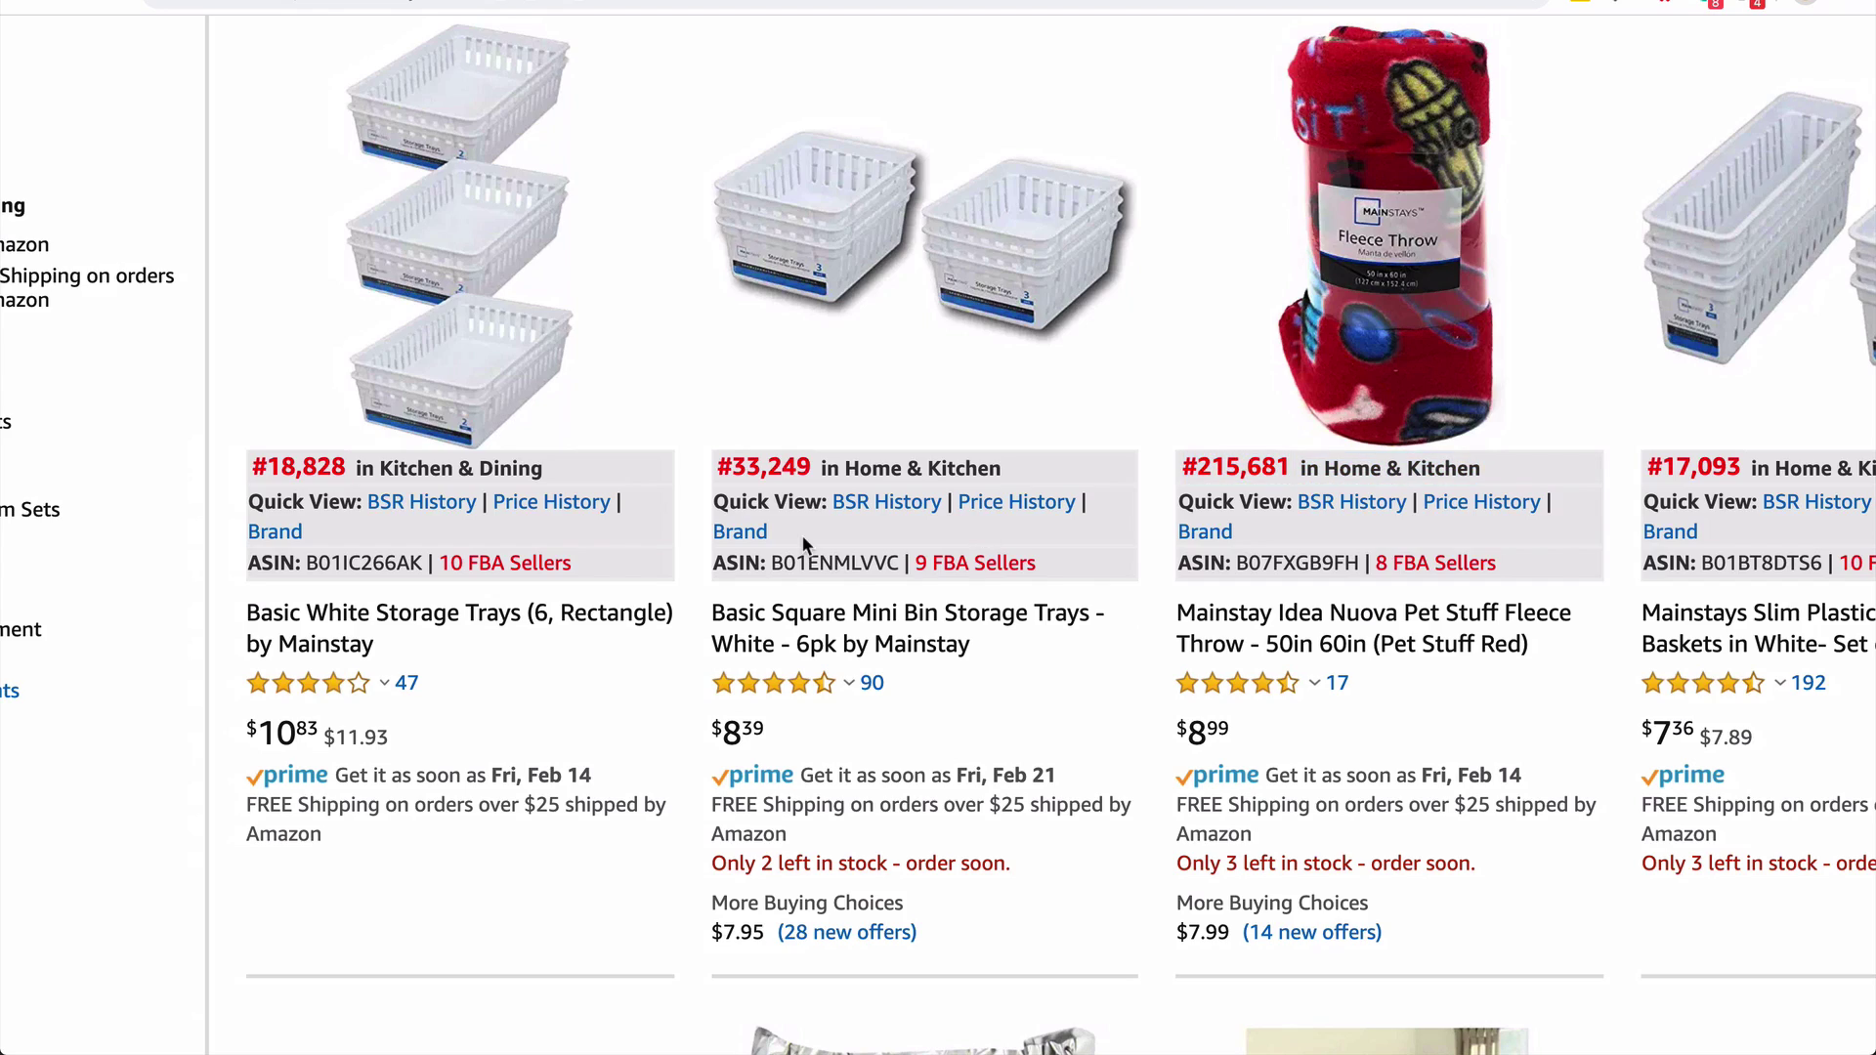
Examine the sales ranks, FBA seller counts and prices of the Mainstays products further down the Amazon search results
scroll(801, 536, "right", 3)
scroll(801, 536, "down", 2)
scroll(802, 540, "down", 2)
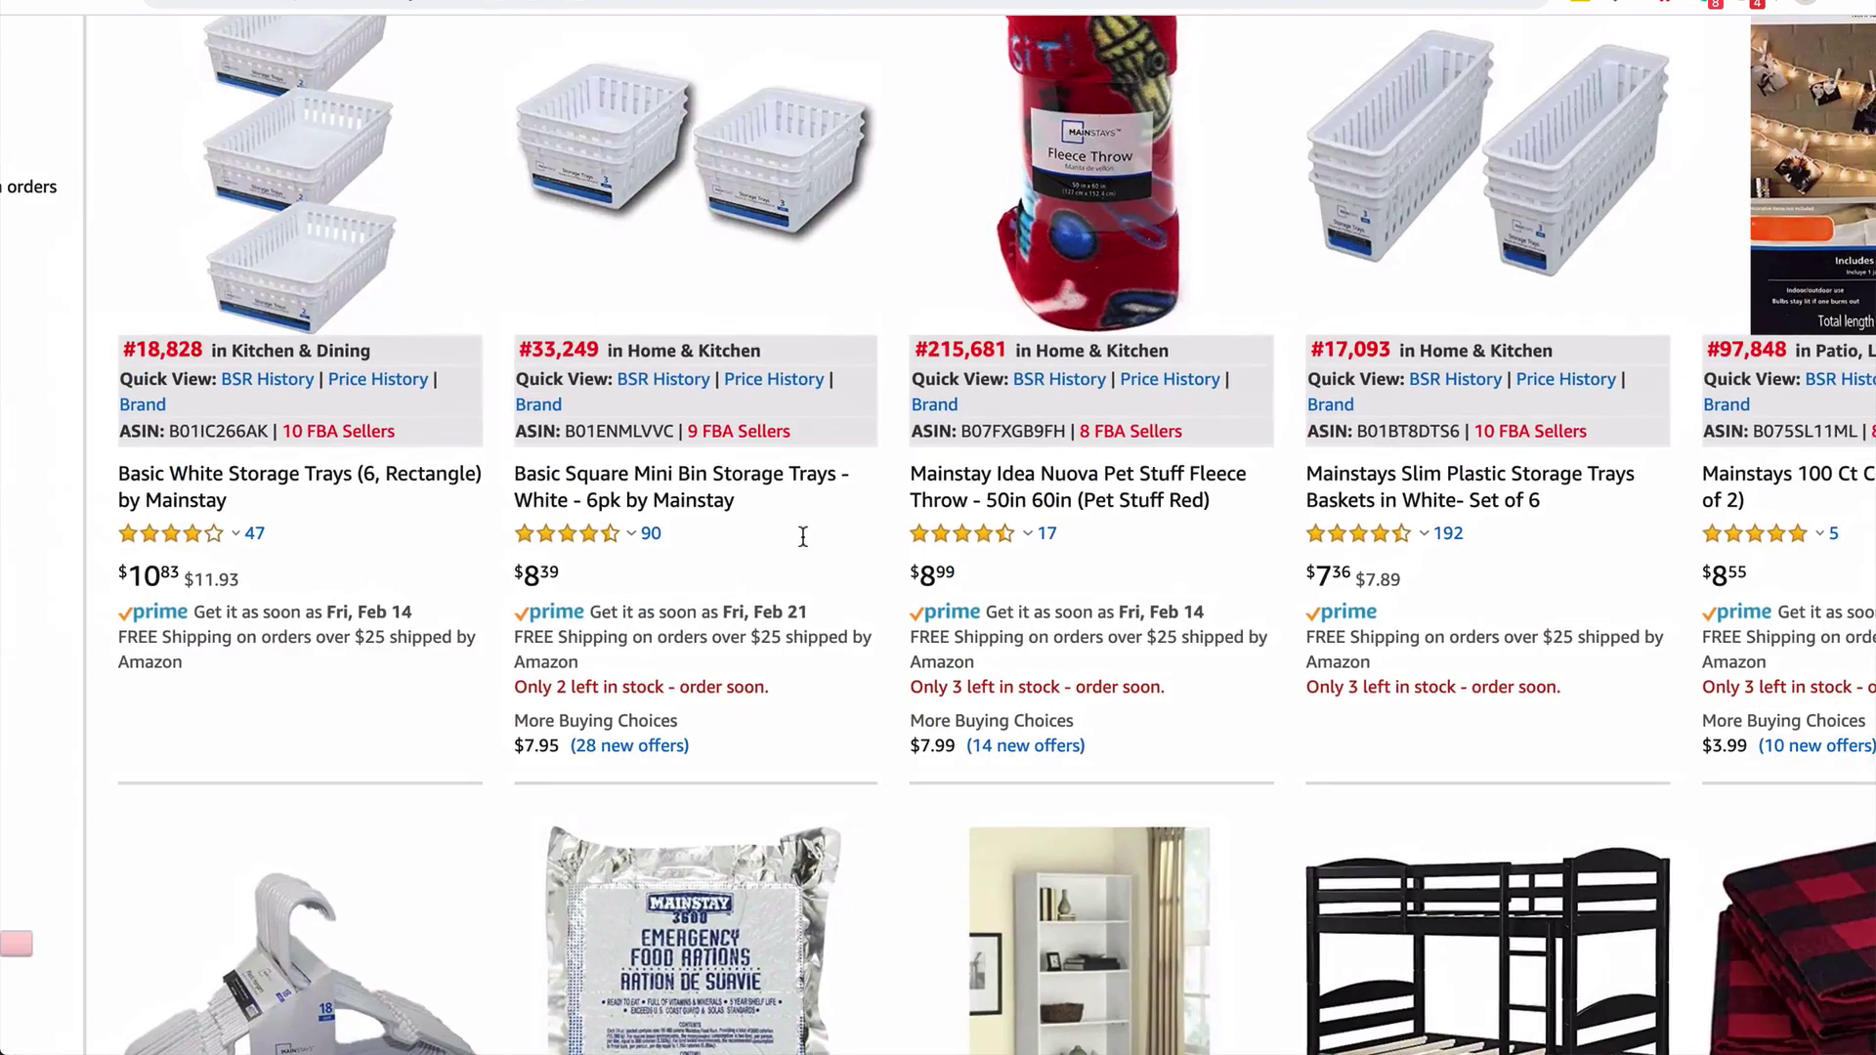
scroll(802, 539, "down", 6)
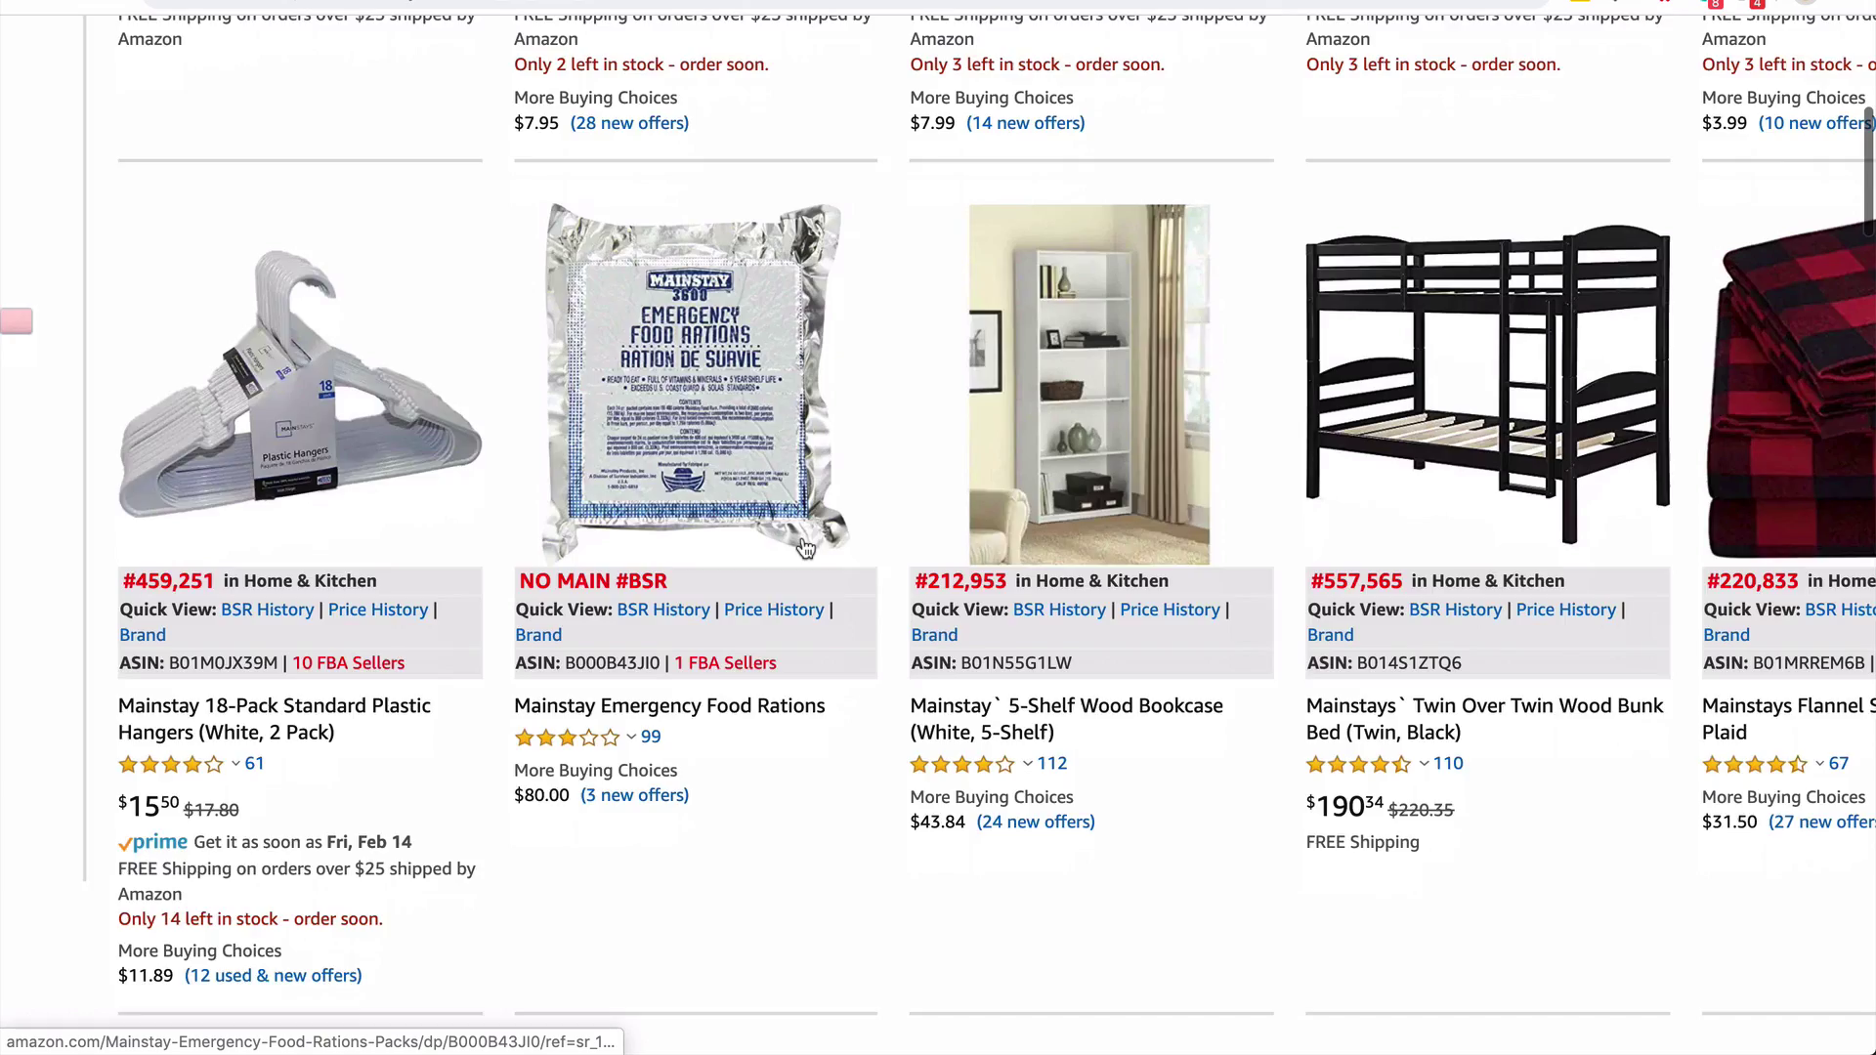
scroll(802, 539, "down", 2)
scroll(826, 825, "down", 1)
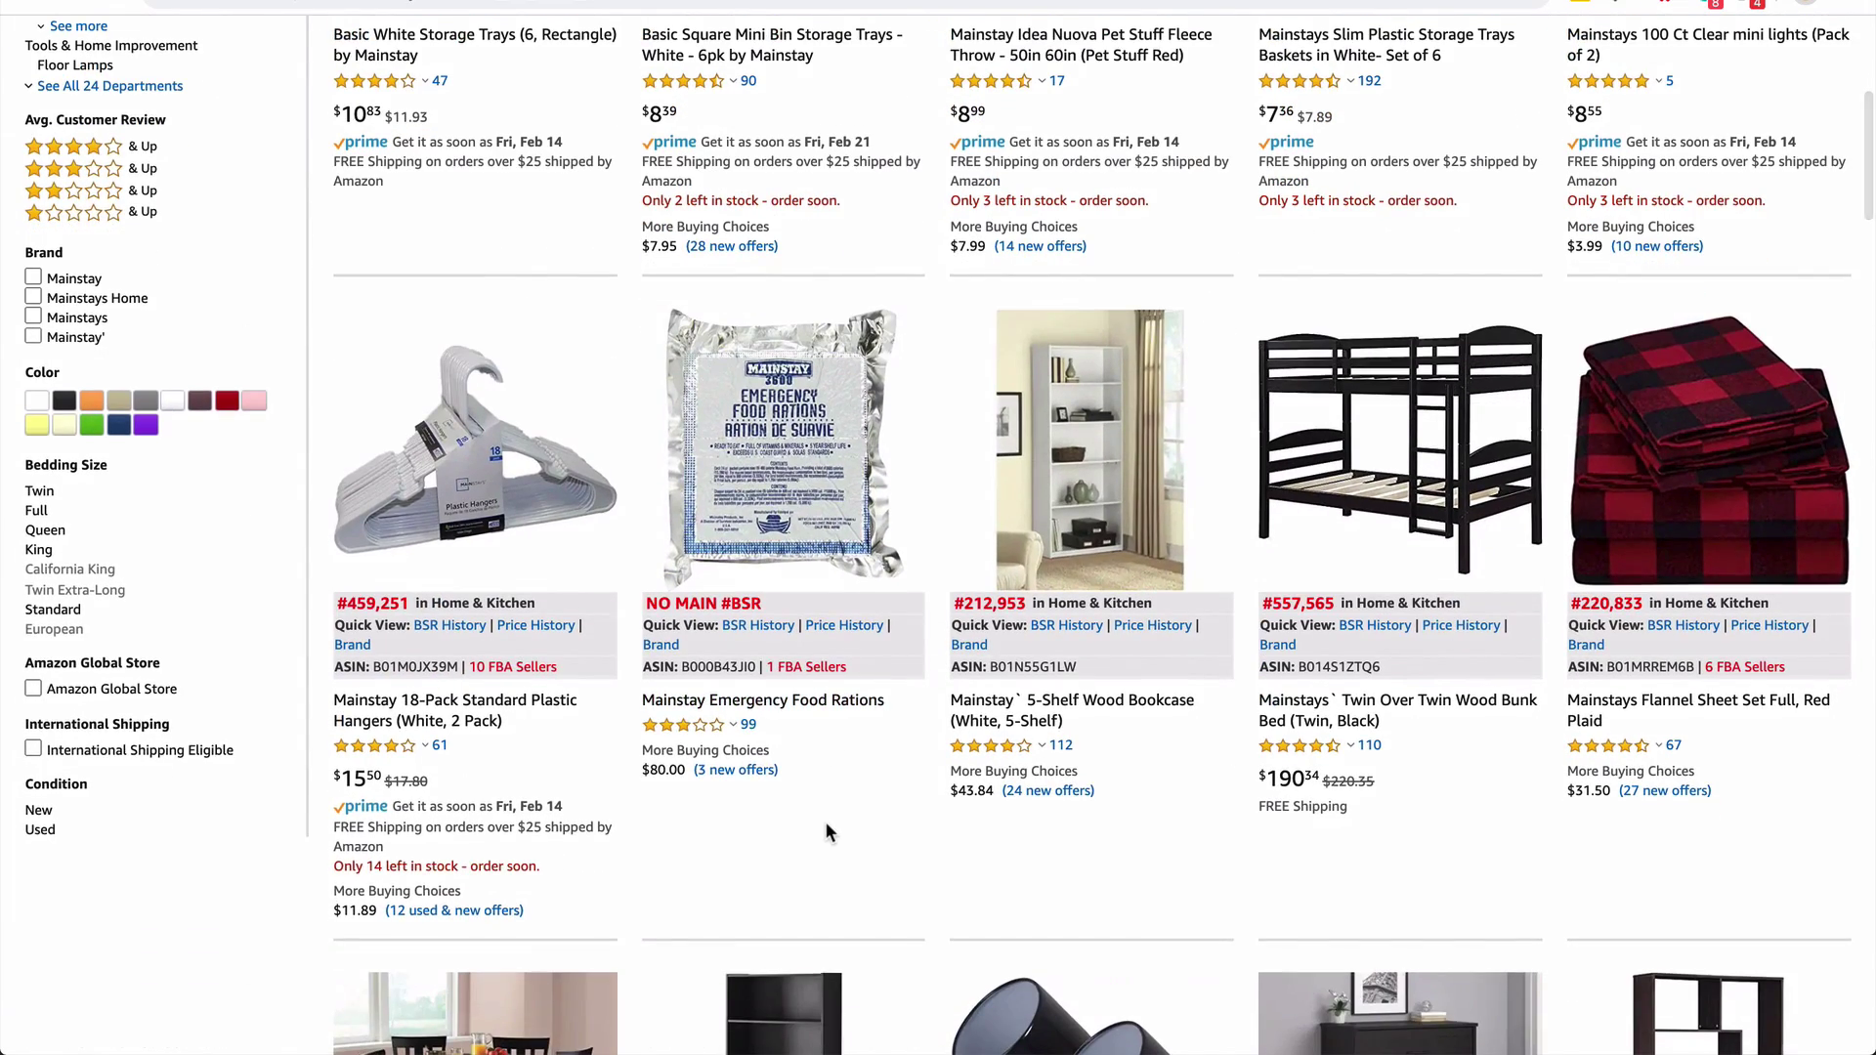
scroll(826, 825, "down", 1)
scroll(825, 831, "down", 1)
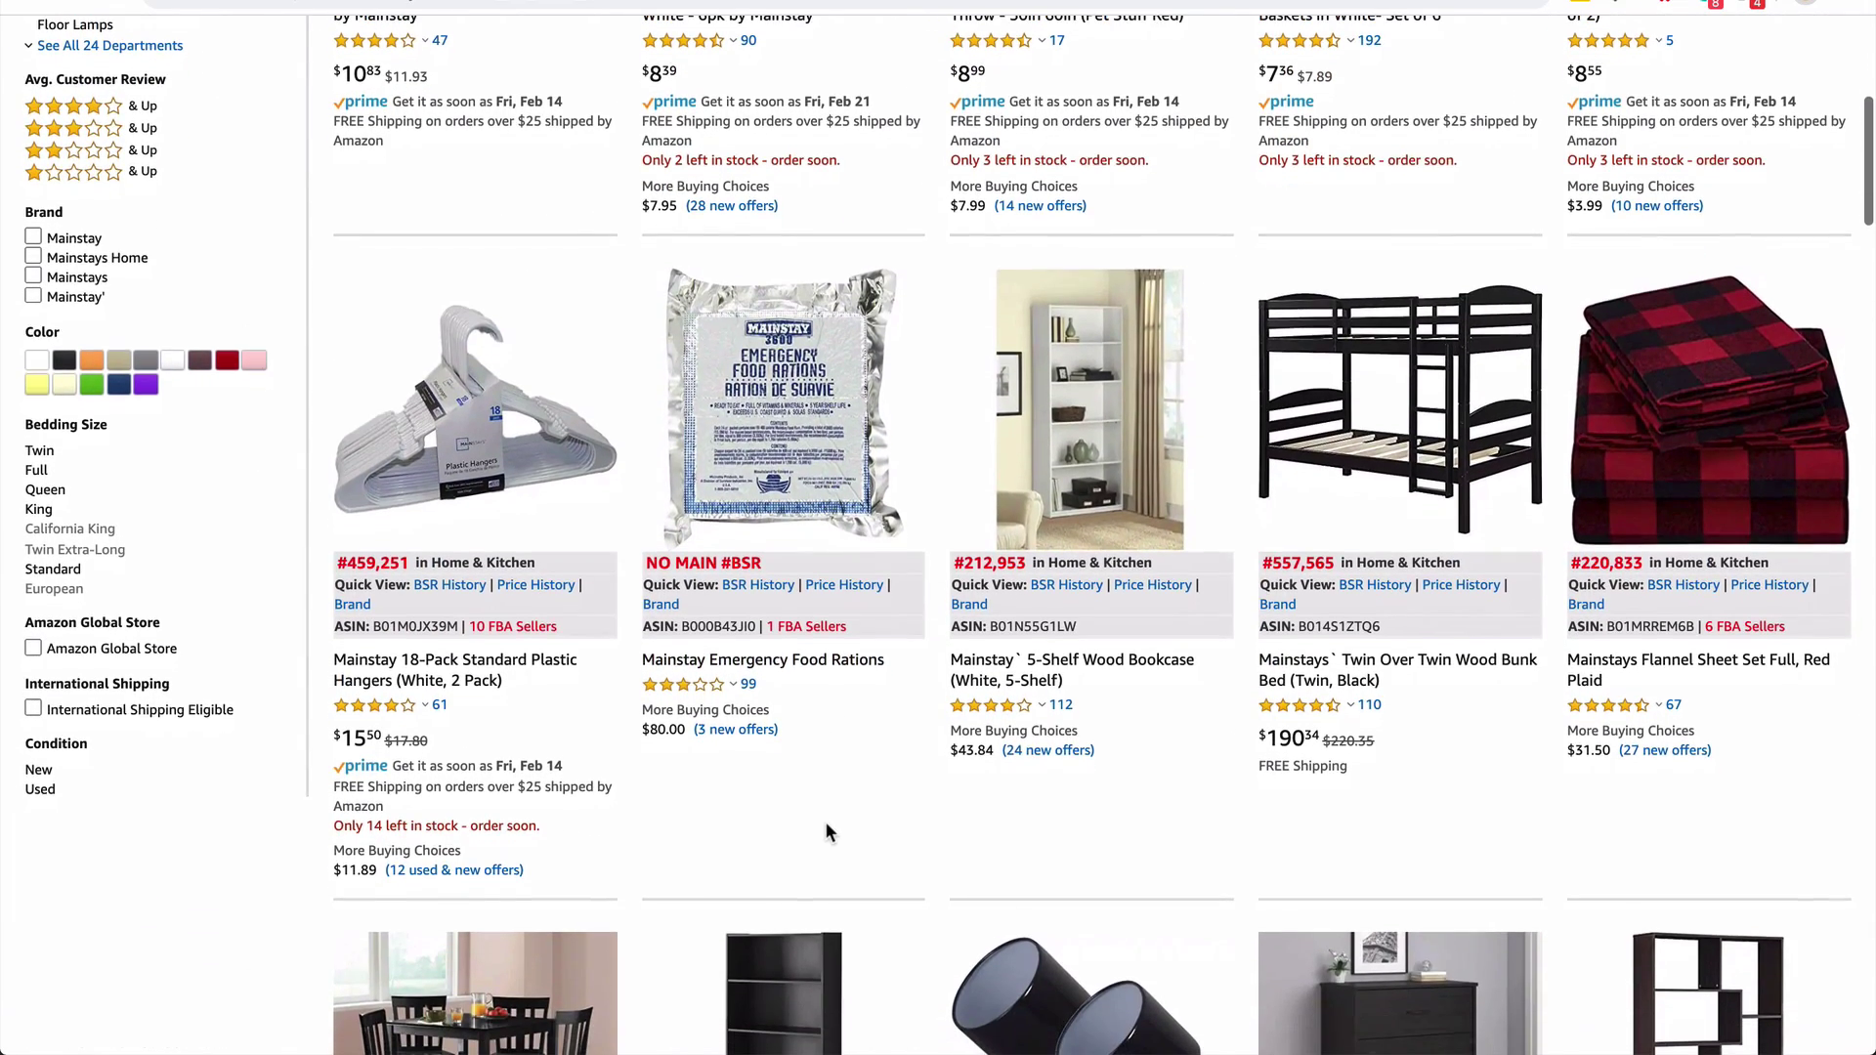
scroll(826, 831, "down", 4)
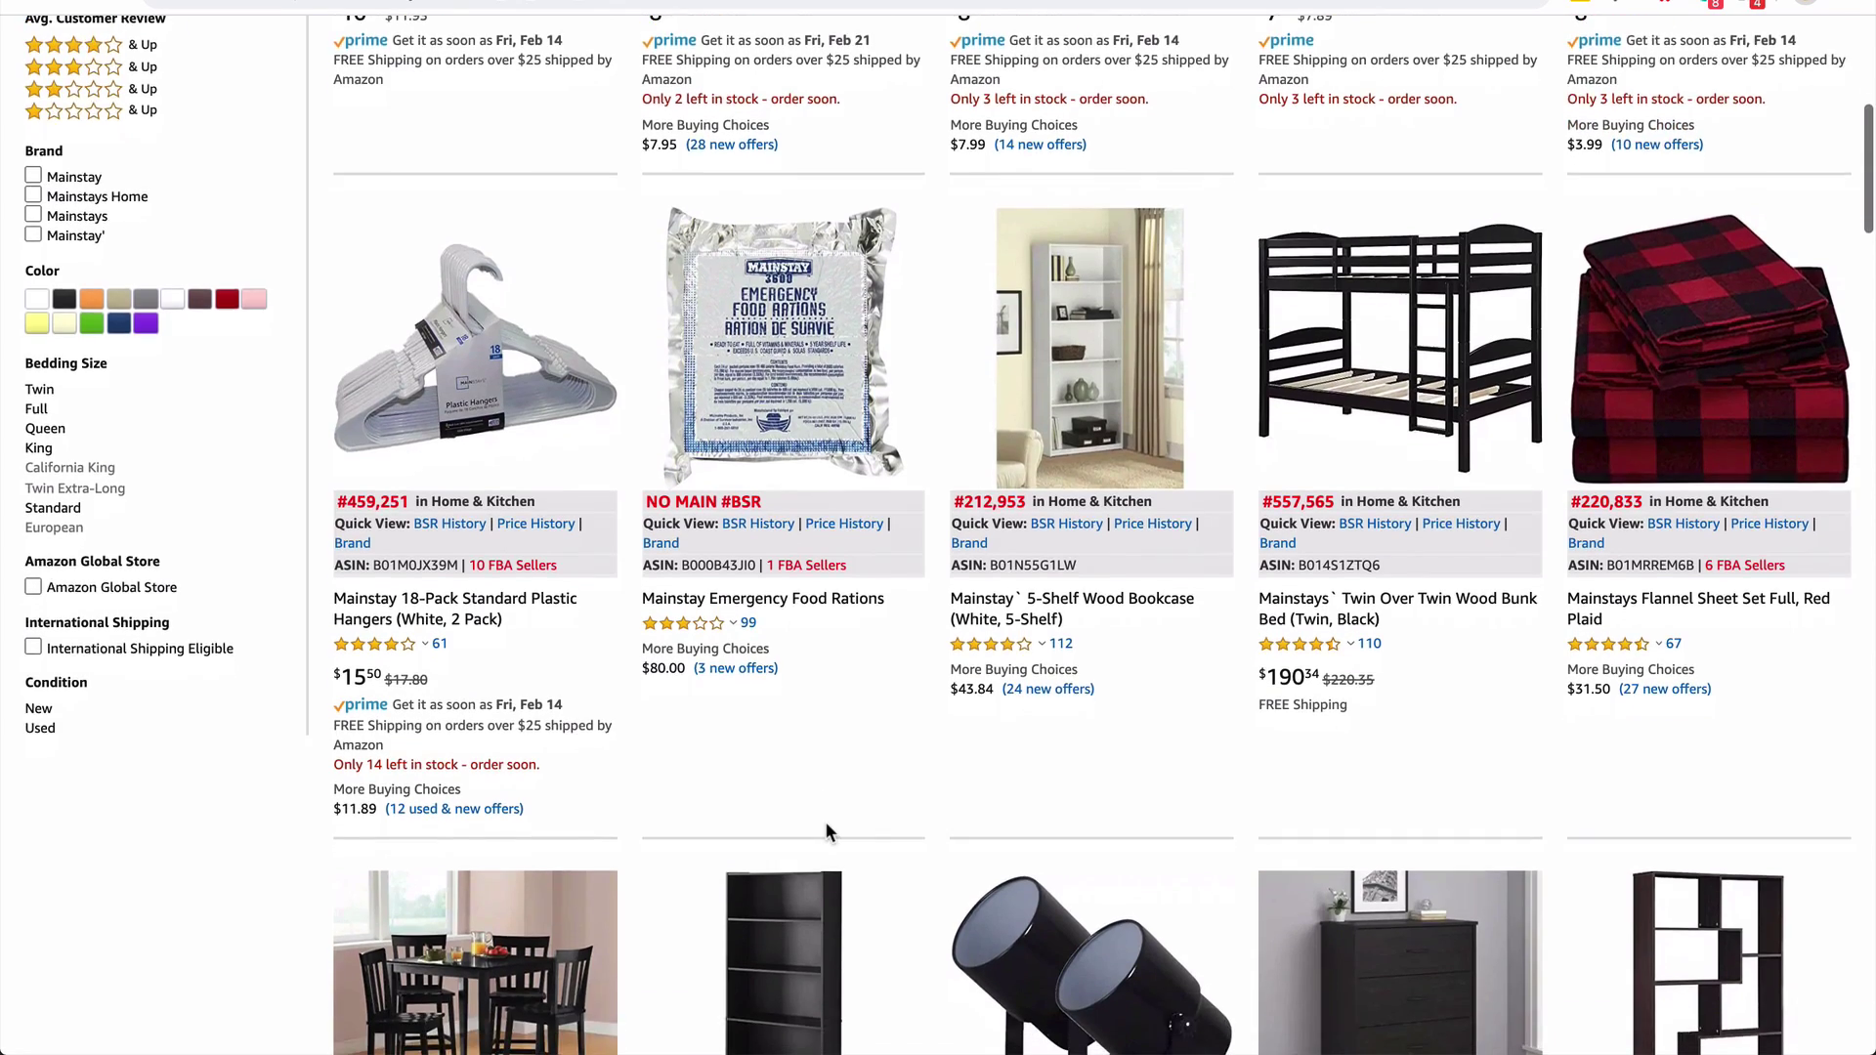
scroll(826, 831, "down", 6)
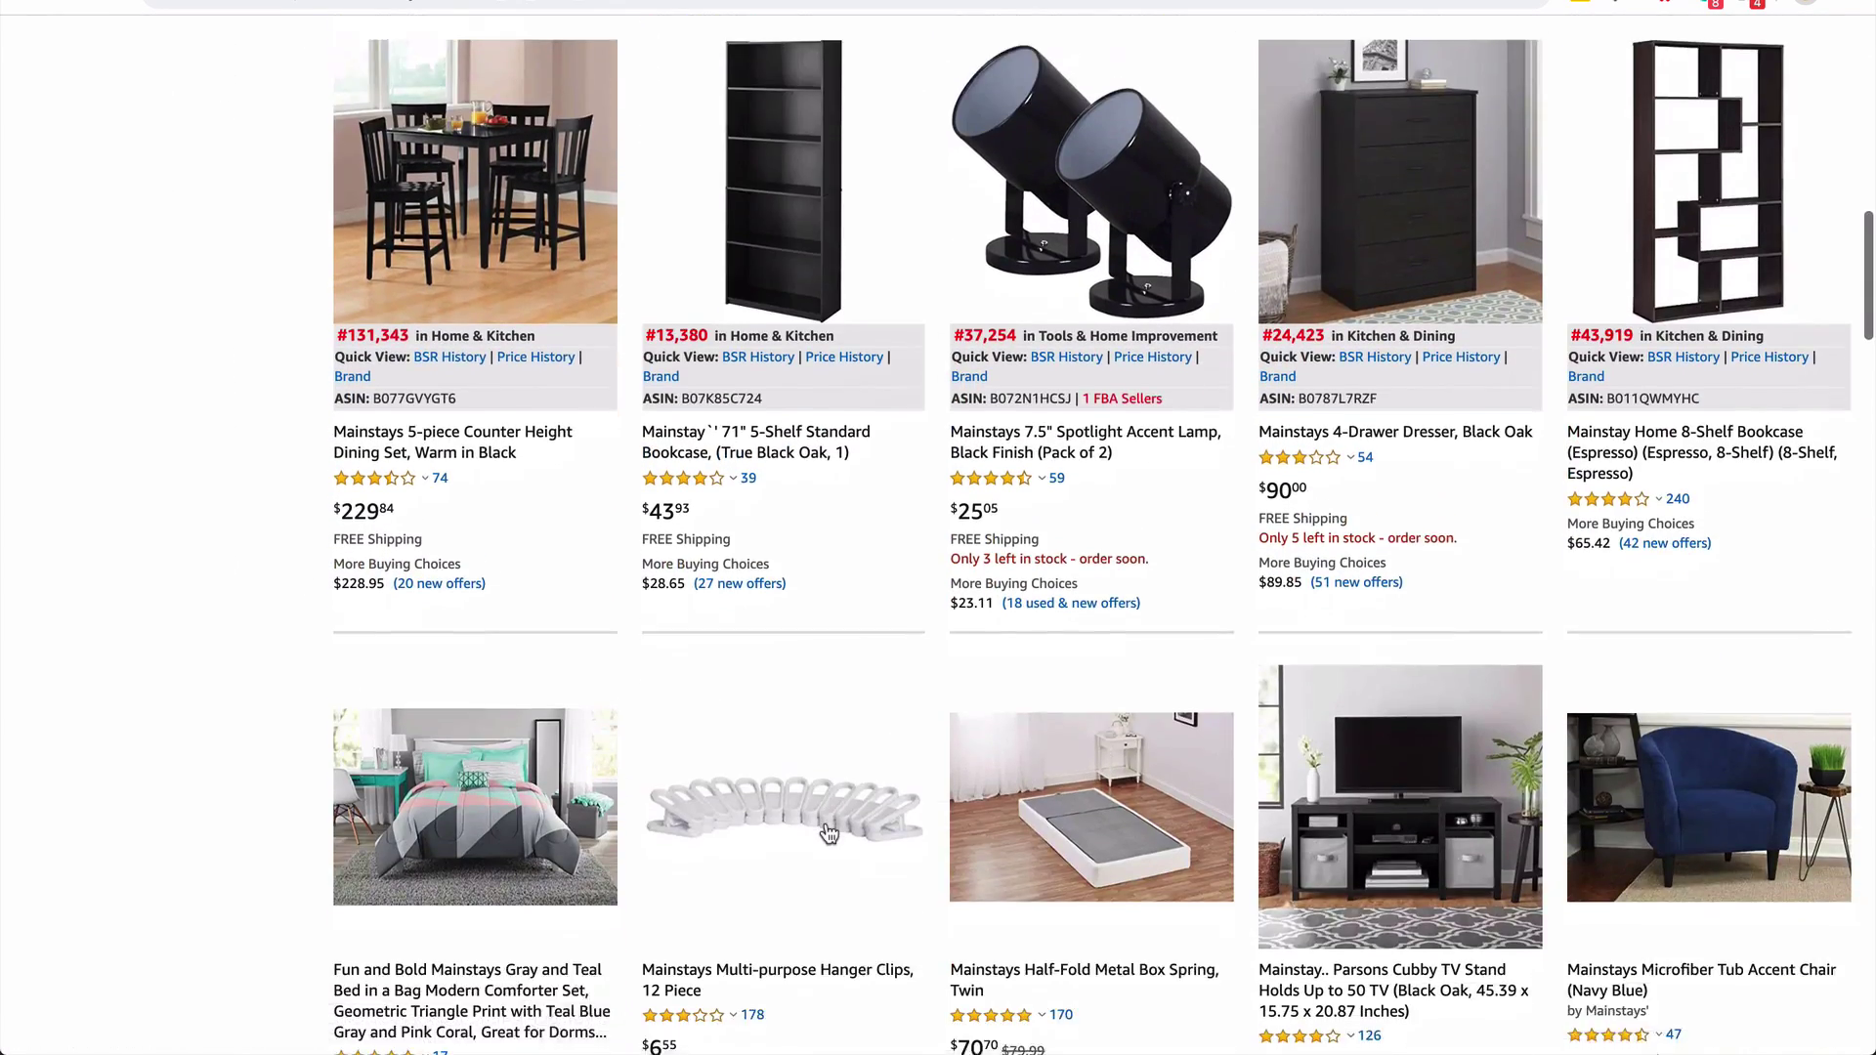
scroll(826, 831, "down", 5)
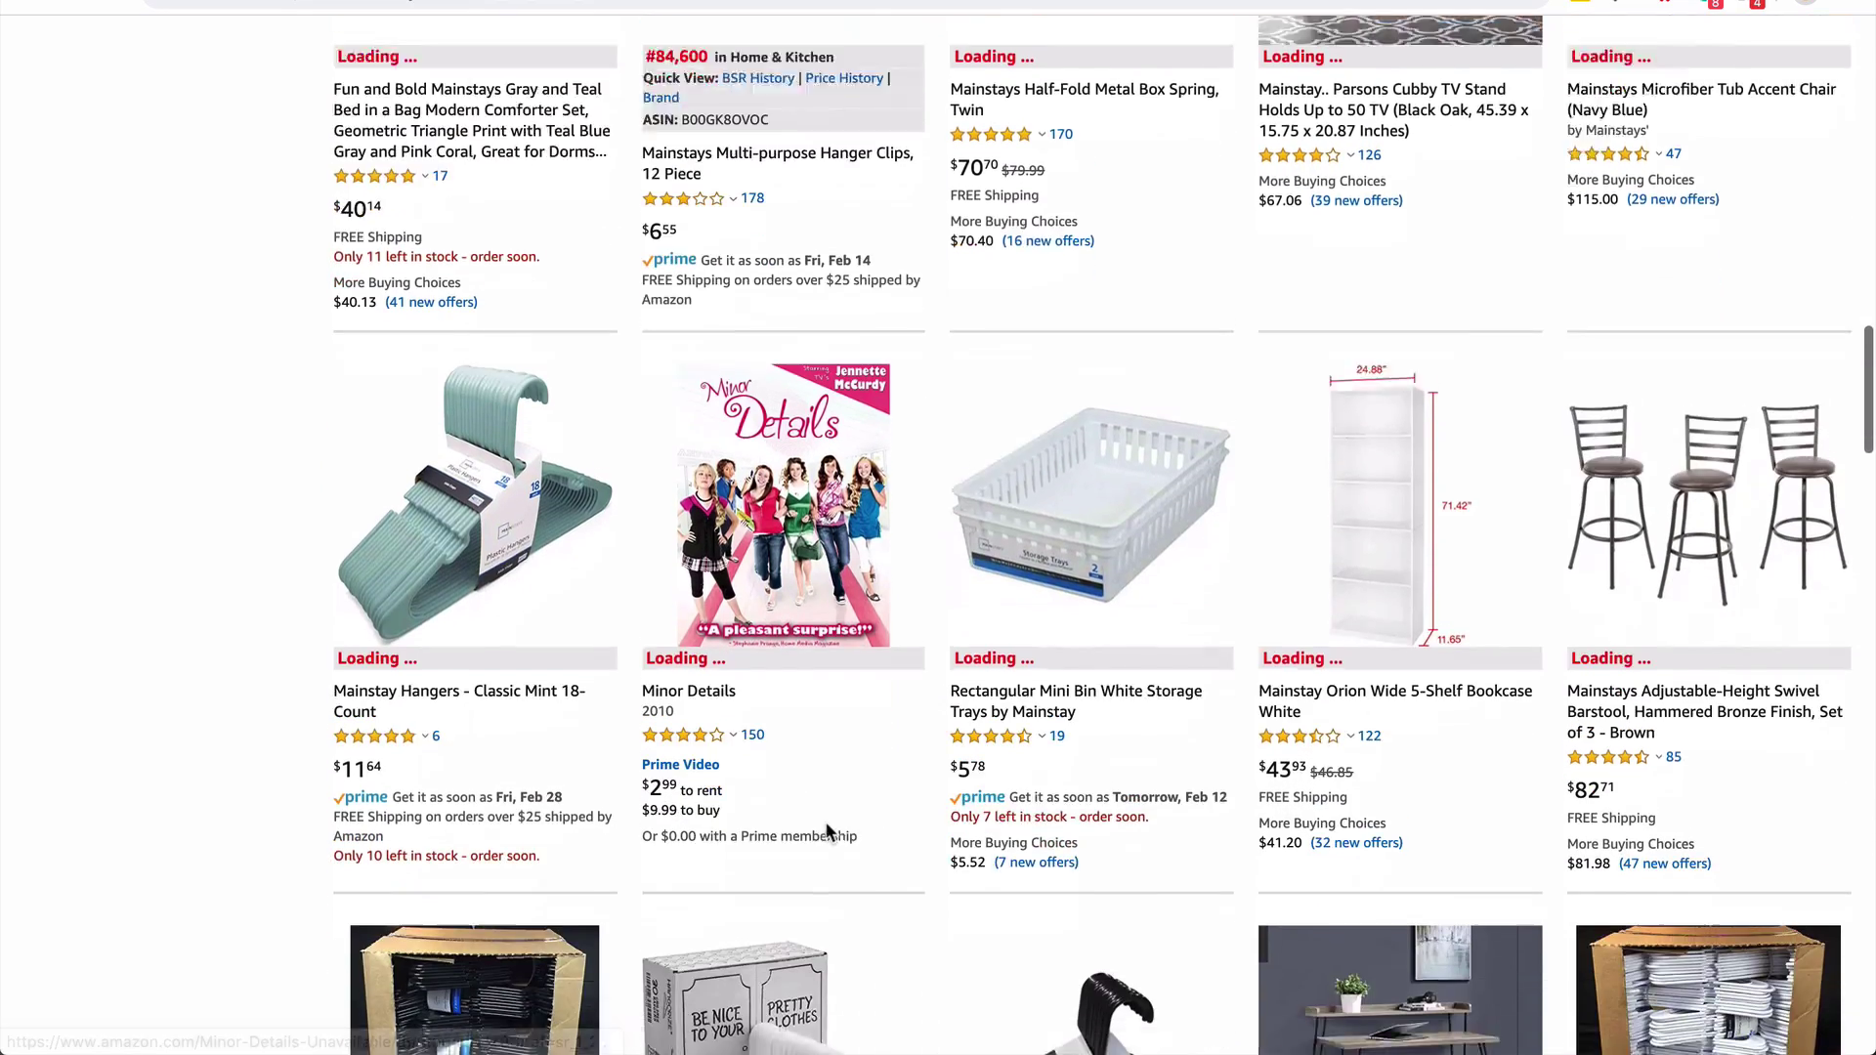
scroll(827, 831, "down", 5)
scroll(827, 831, "down", 12)
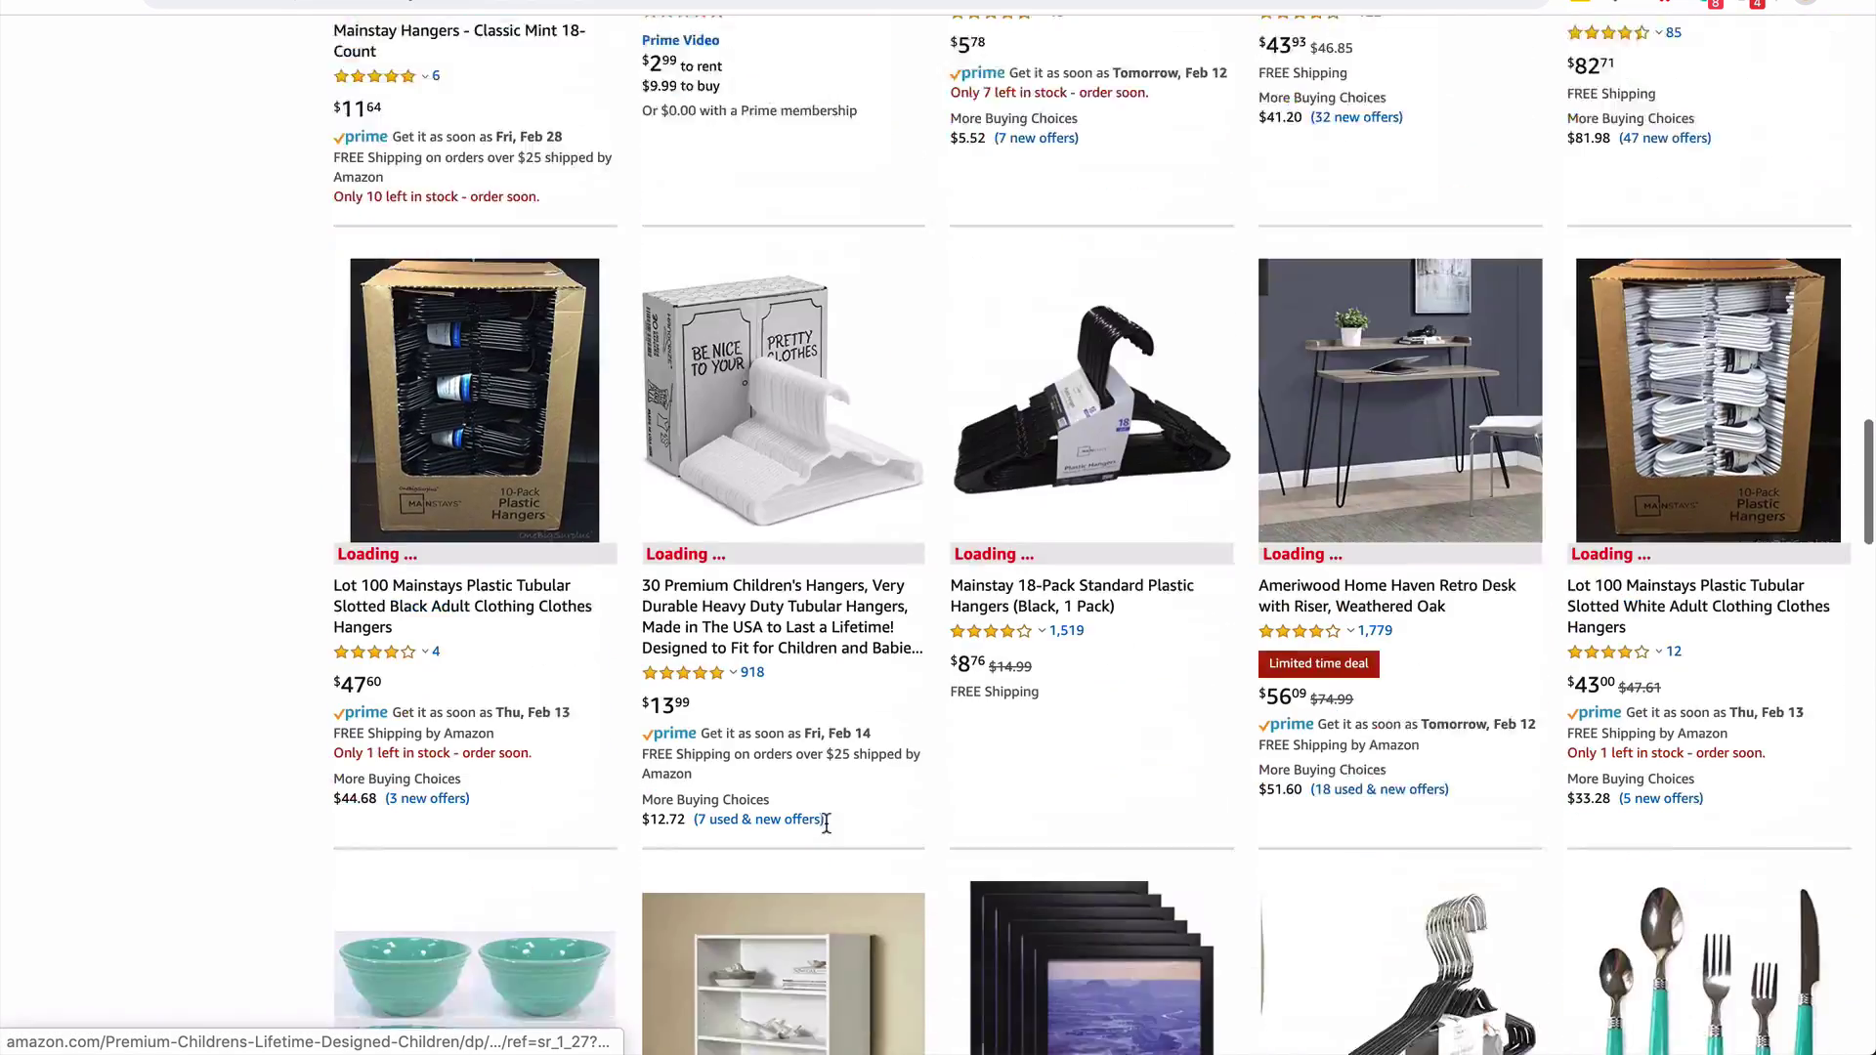
scroll(828, 832, "down", 8)
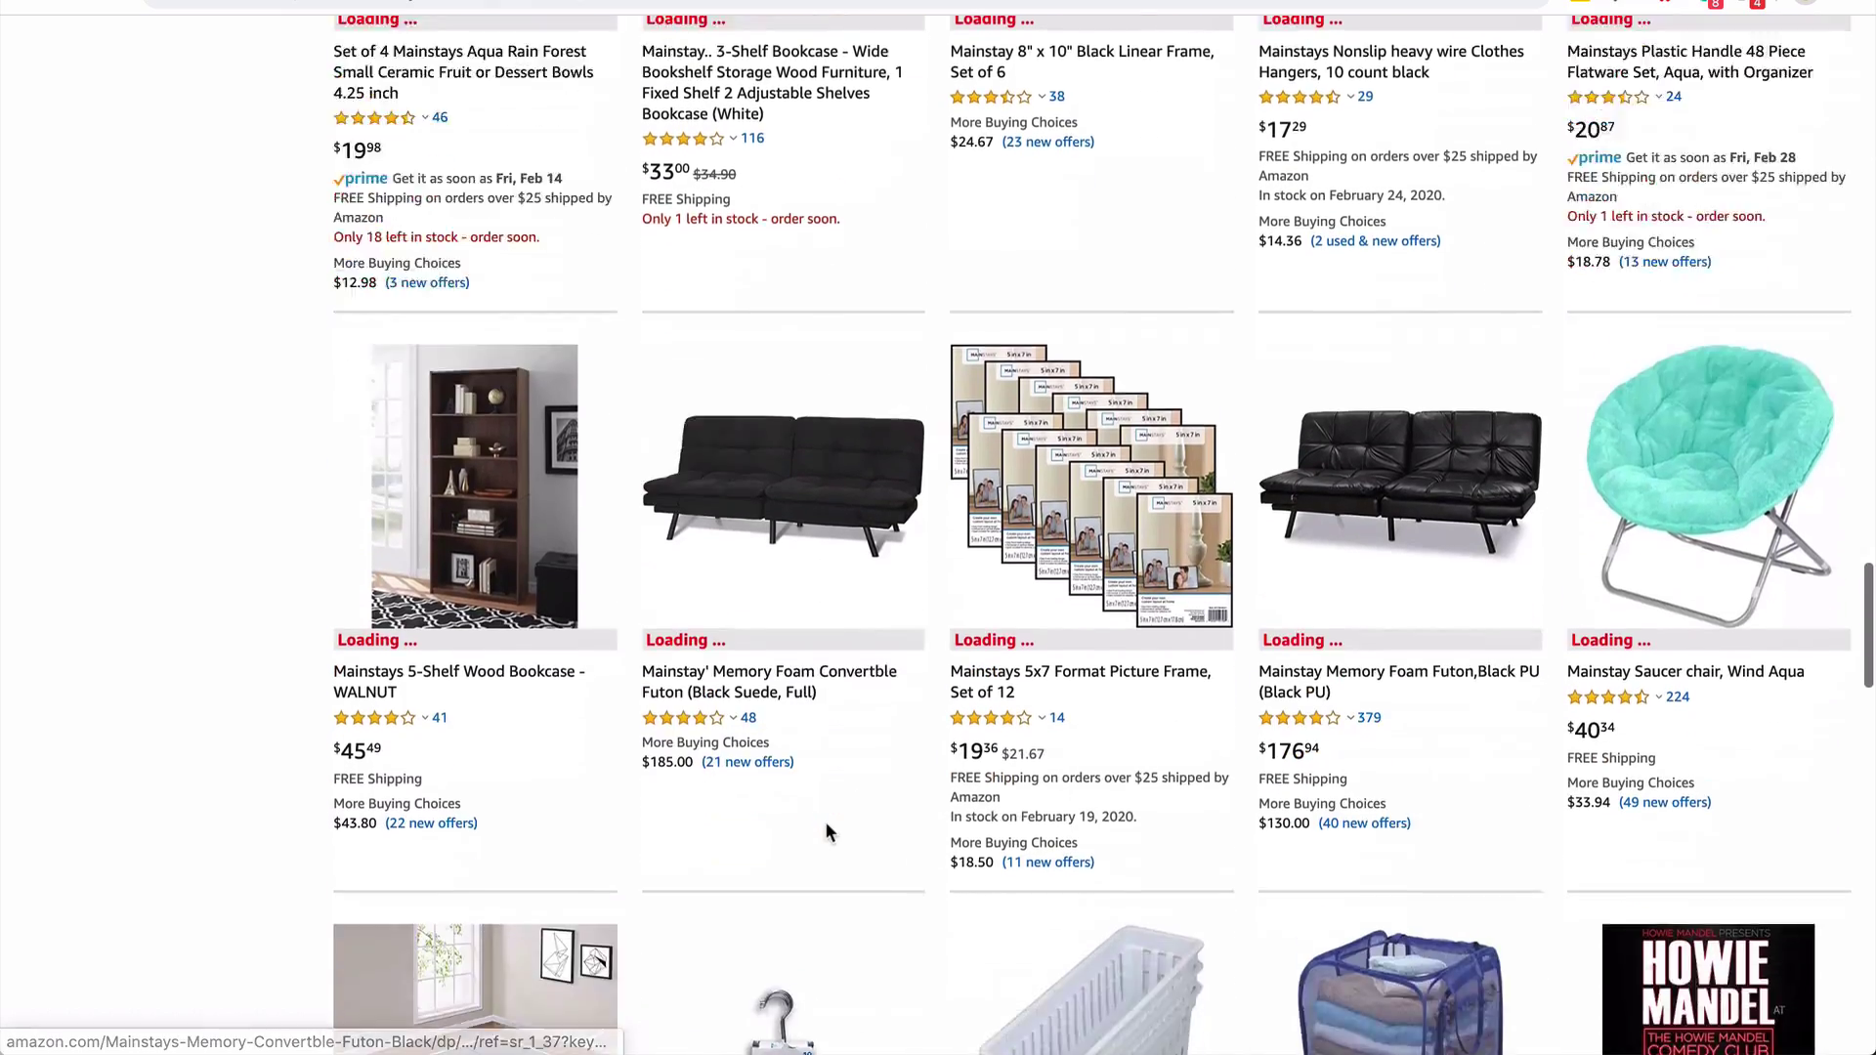
Go back to the first row of the Mainstays results, checking the sales ranks of the rows passed on the way
scroll(828, 832, "up", 15)
scroll(827, 831, "up", 15)
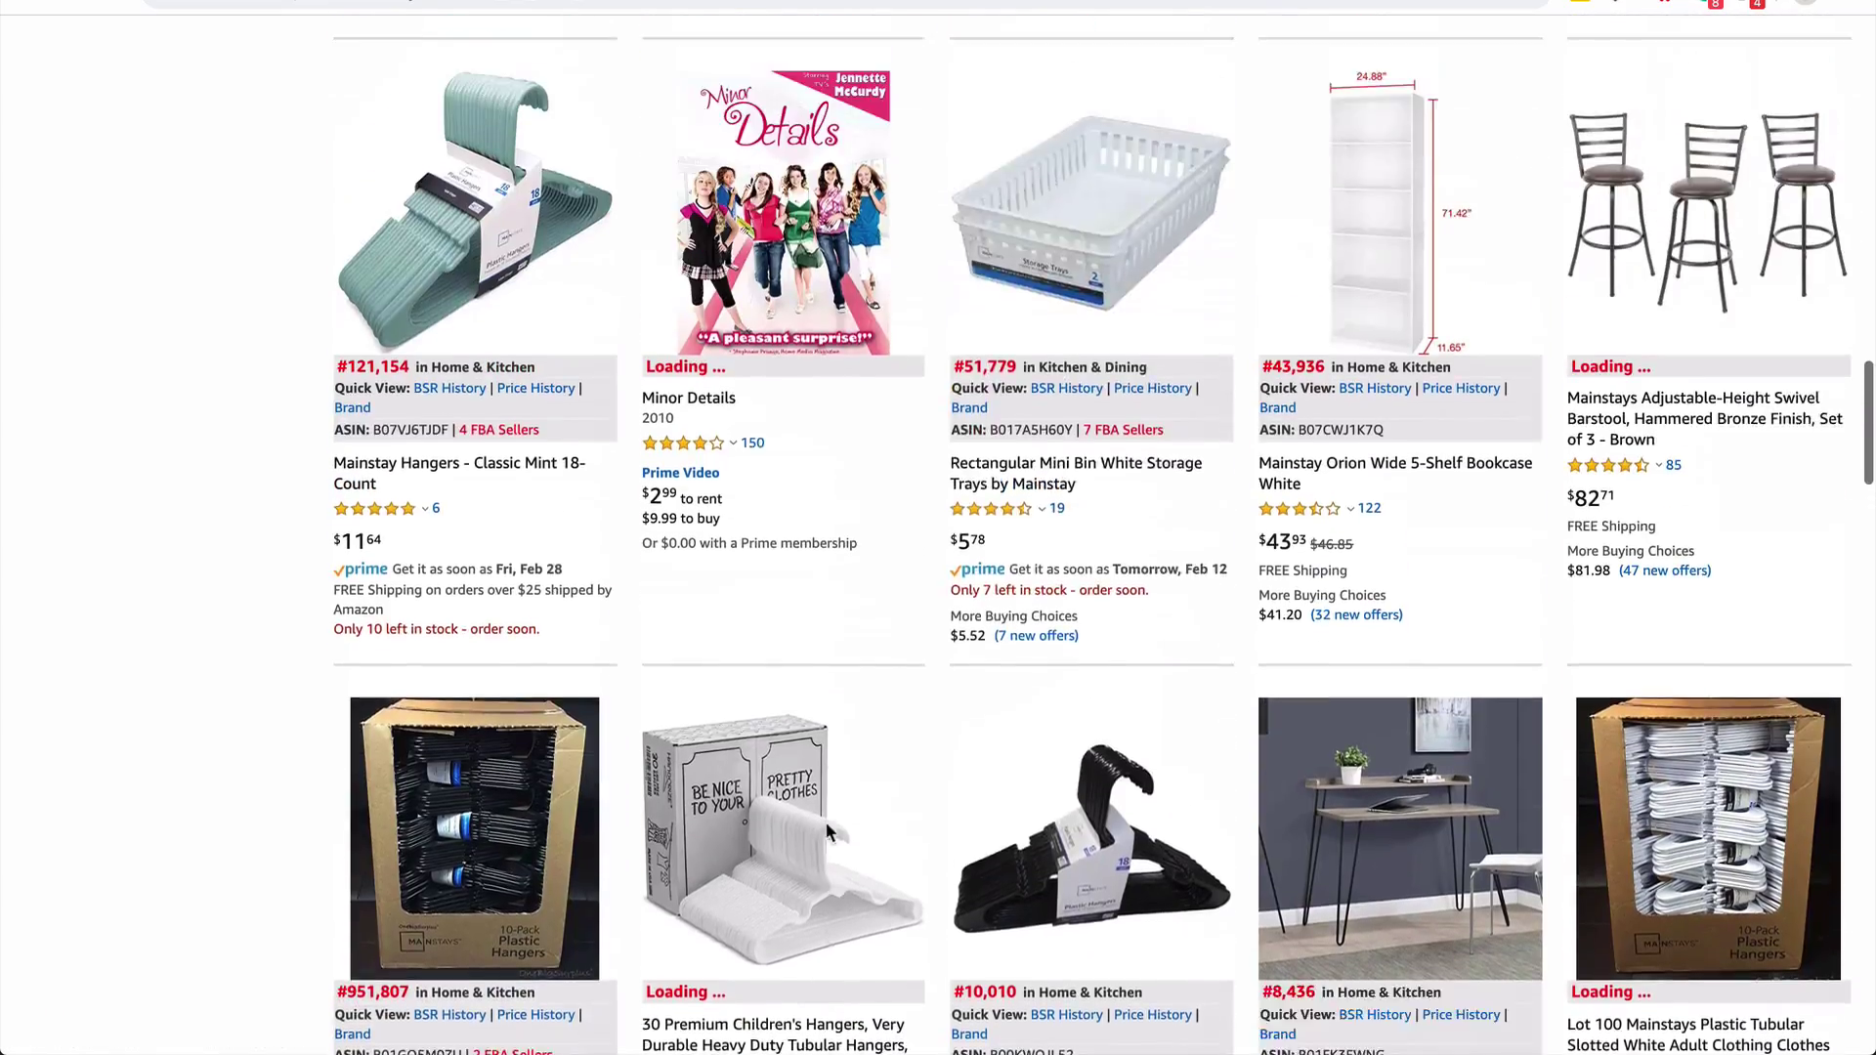
scroll(826, 831, "up", 7)
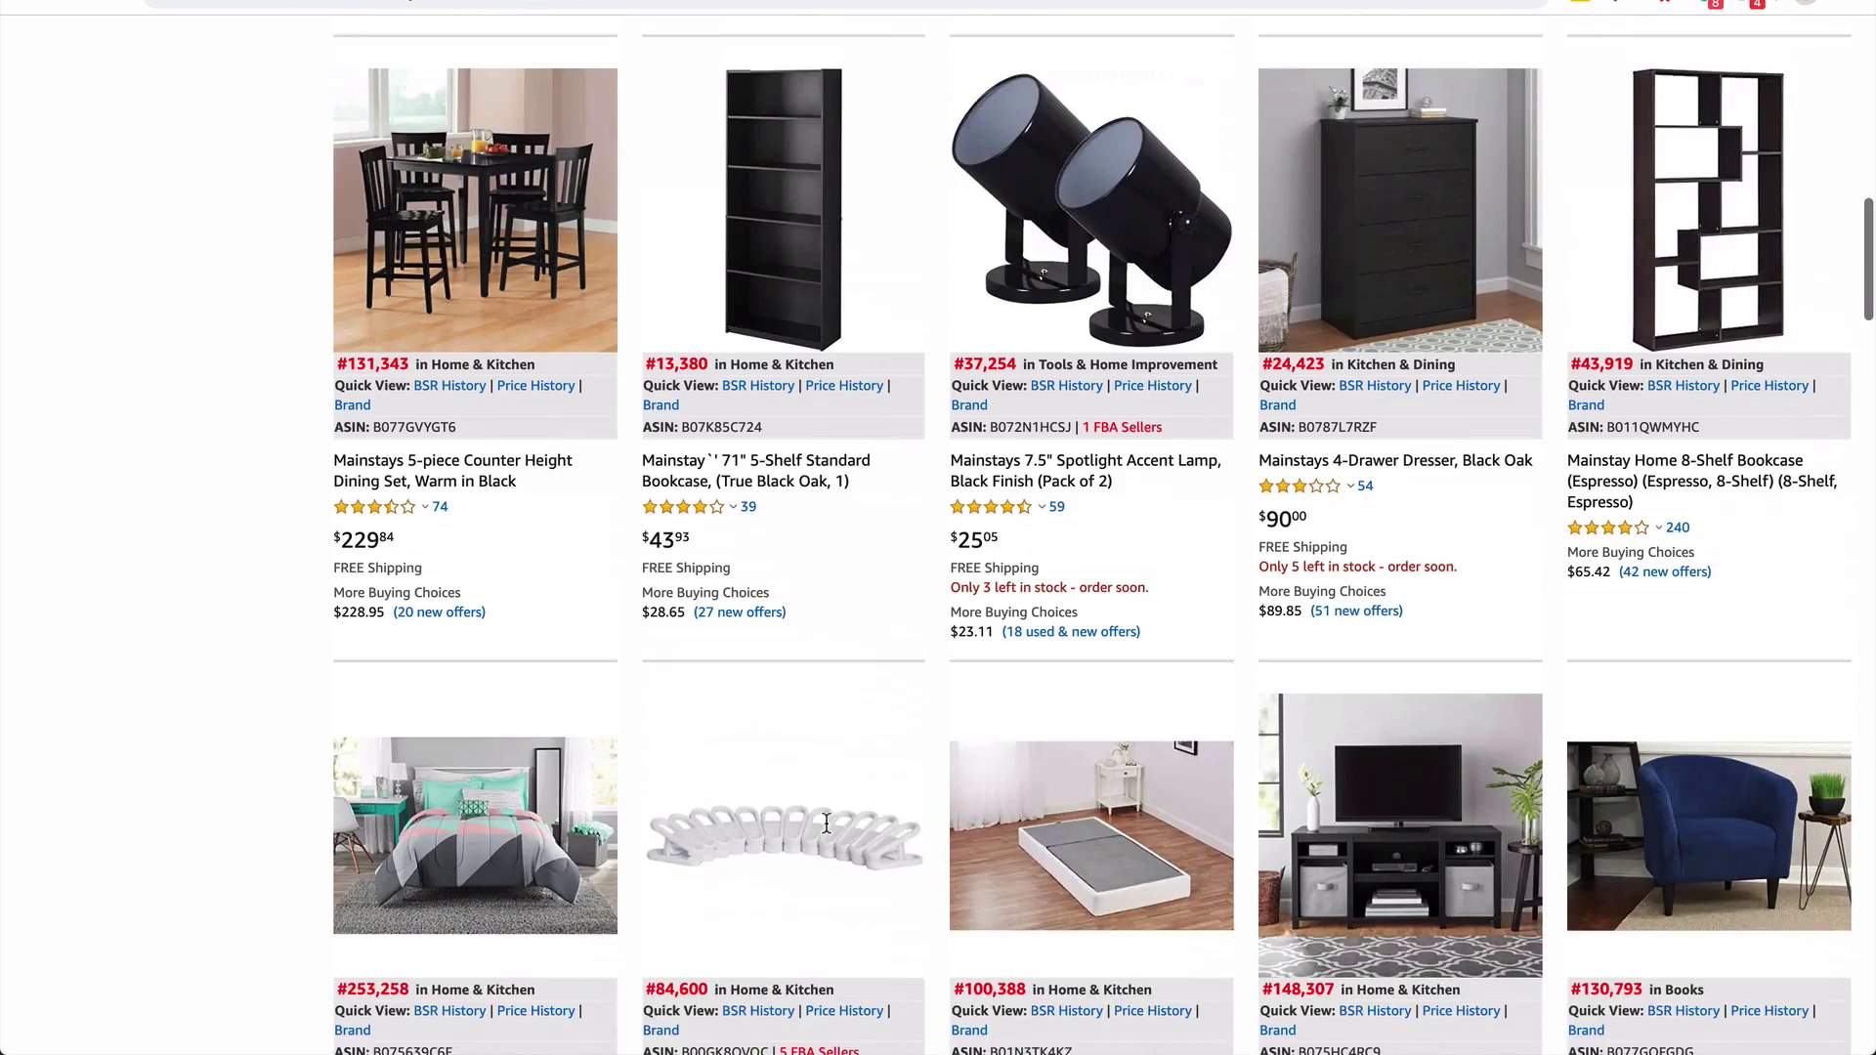
scroll(1246, 489, "up", 10)
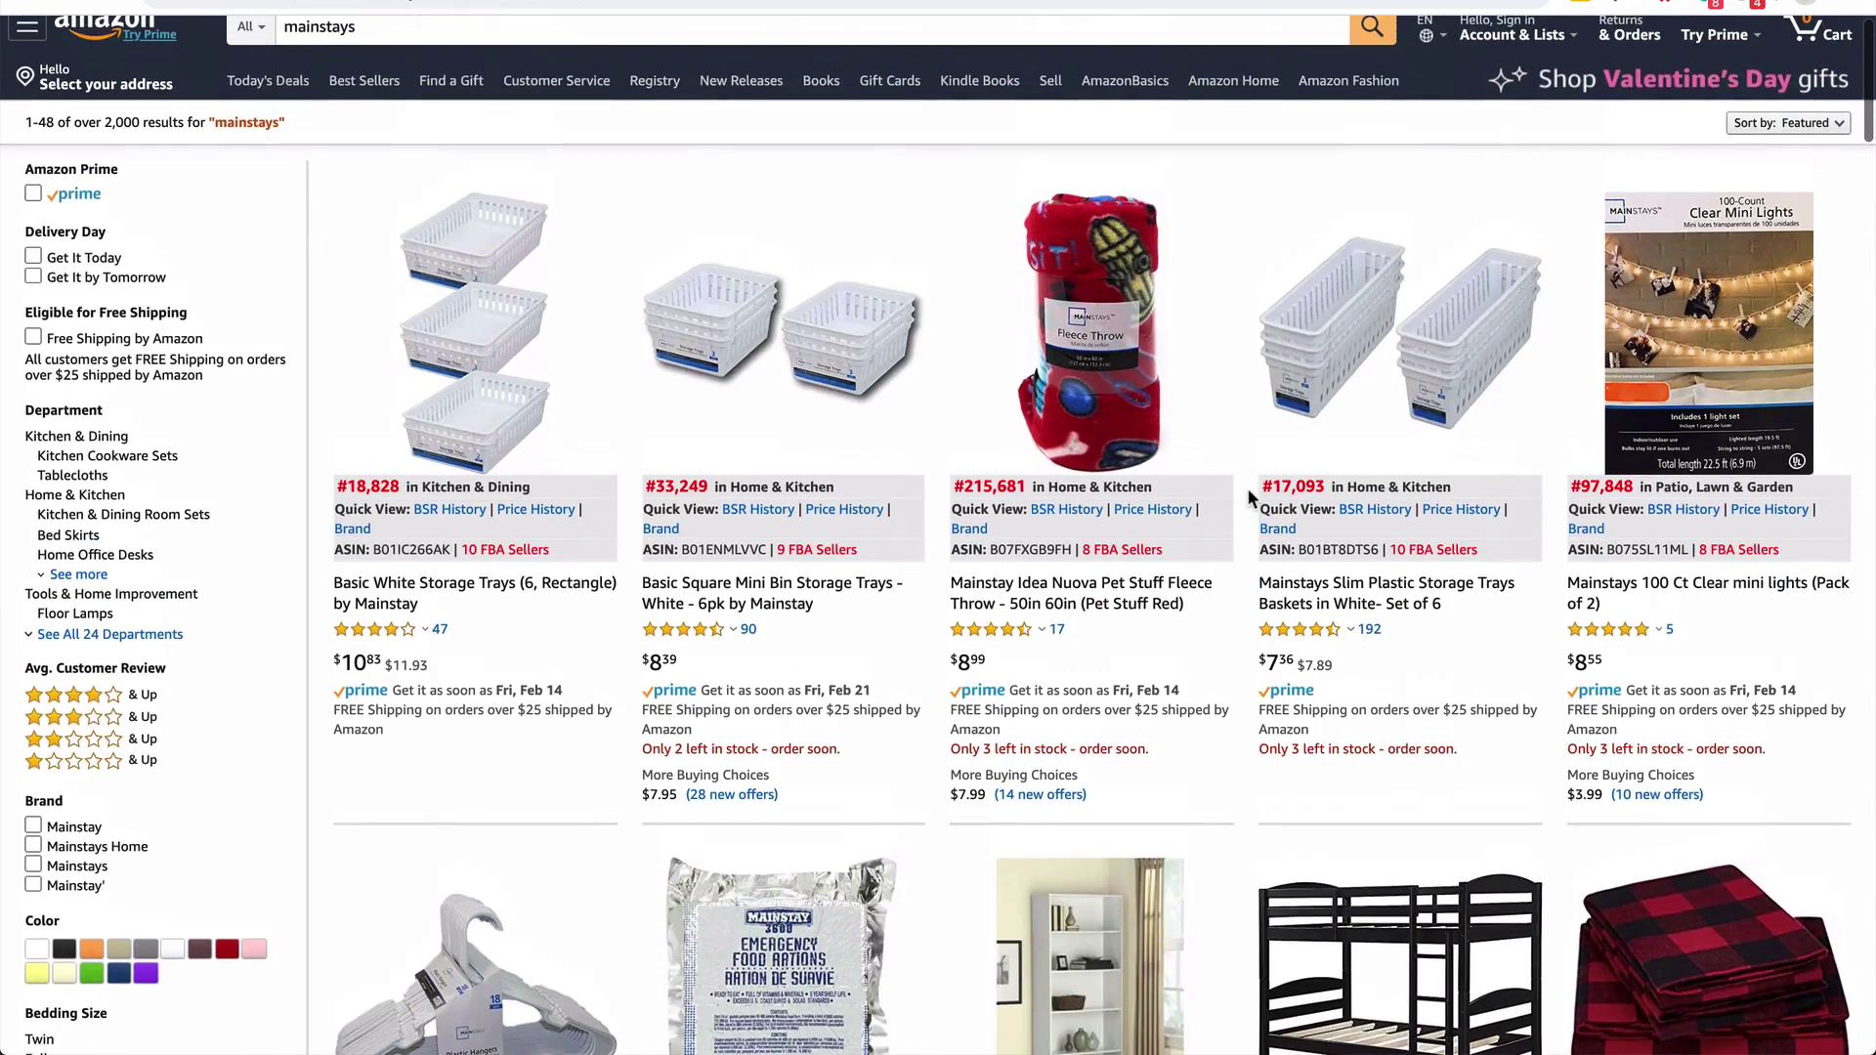
Find the Mainstays 5-piece Counter Height Dining Set in the third row of results and open its product page
scroll(1247, 489, "down", 2)
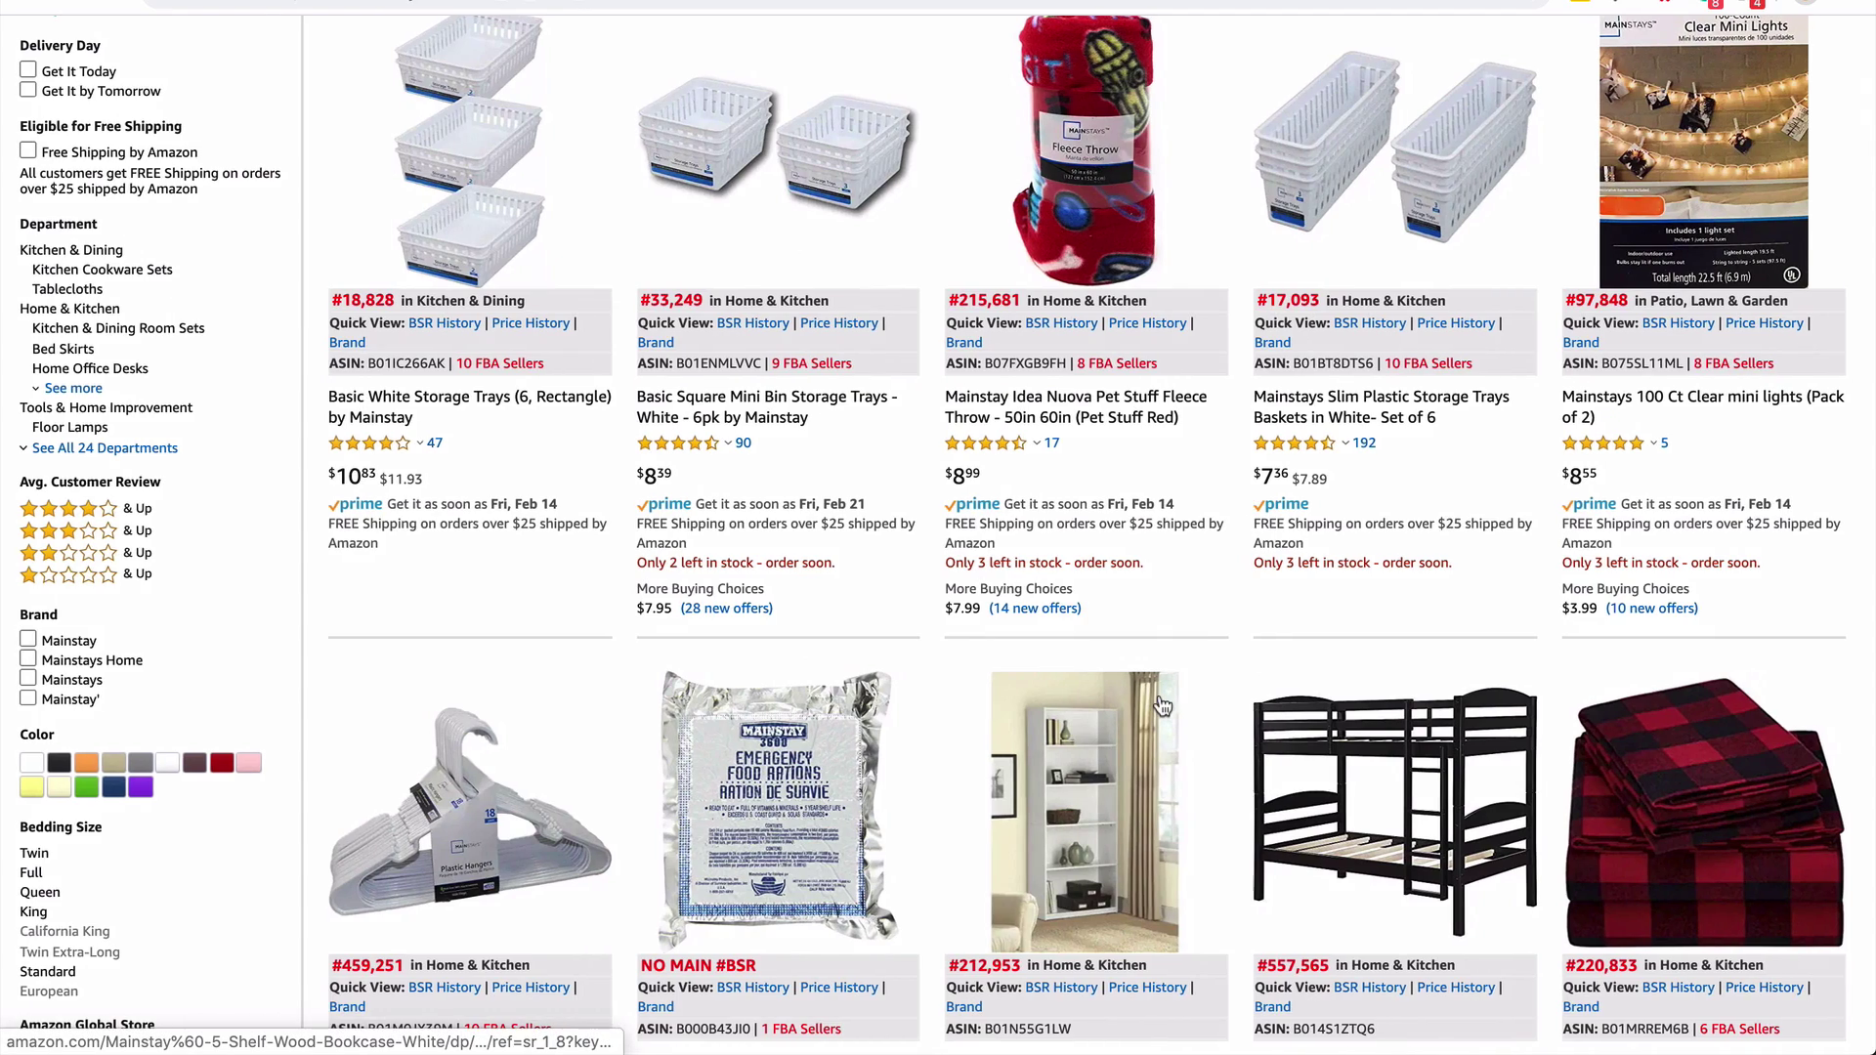
scroll(1161, 706, "down", 6)
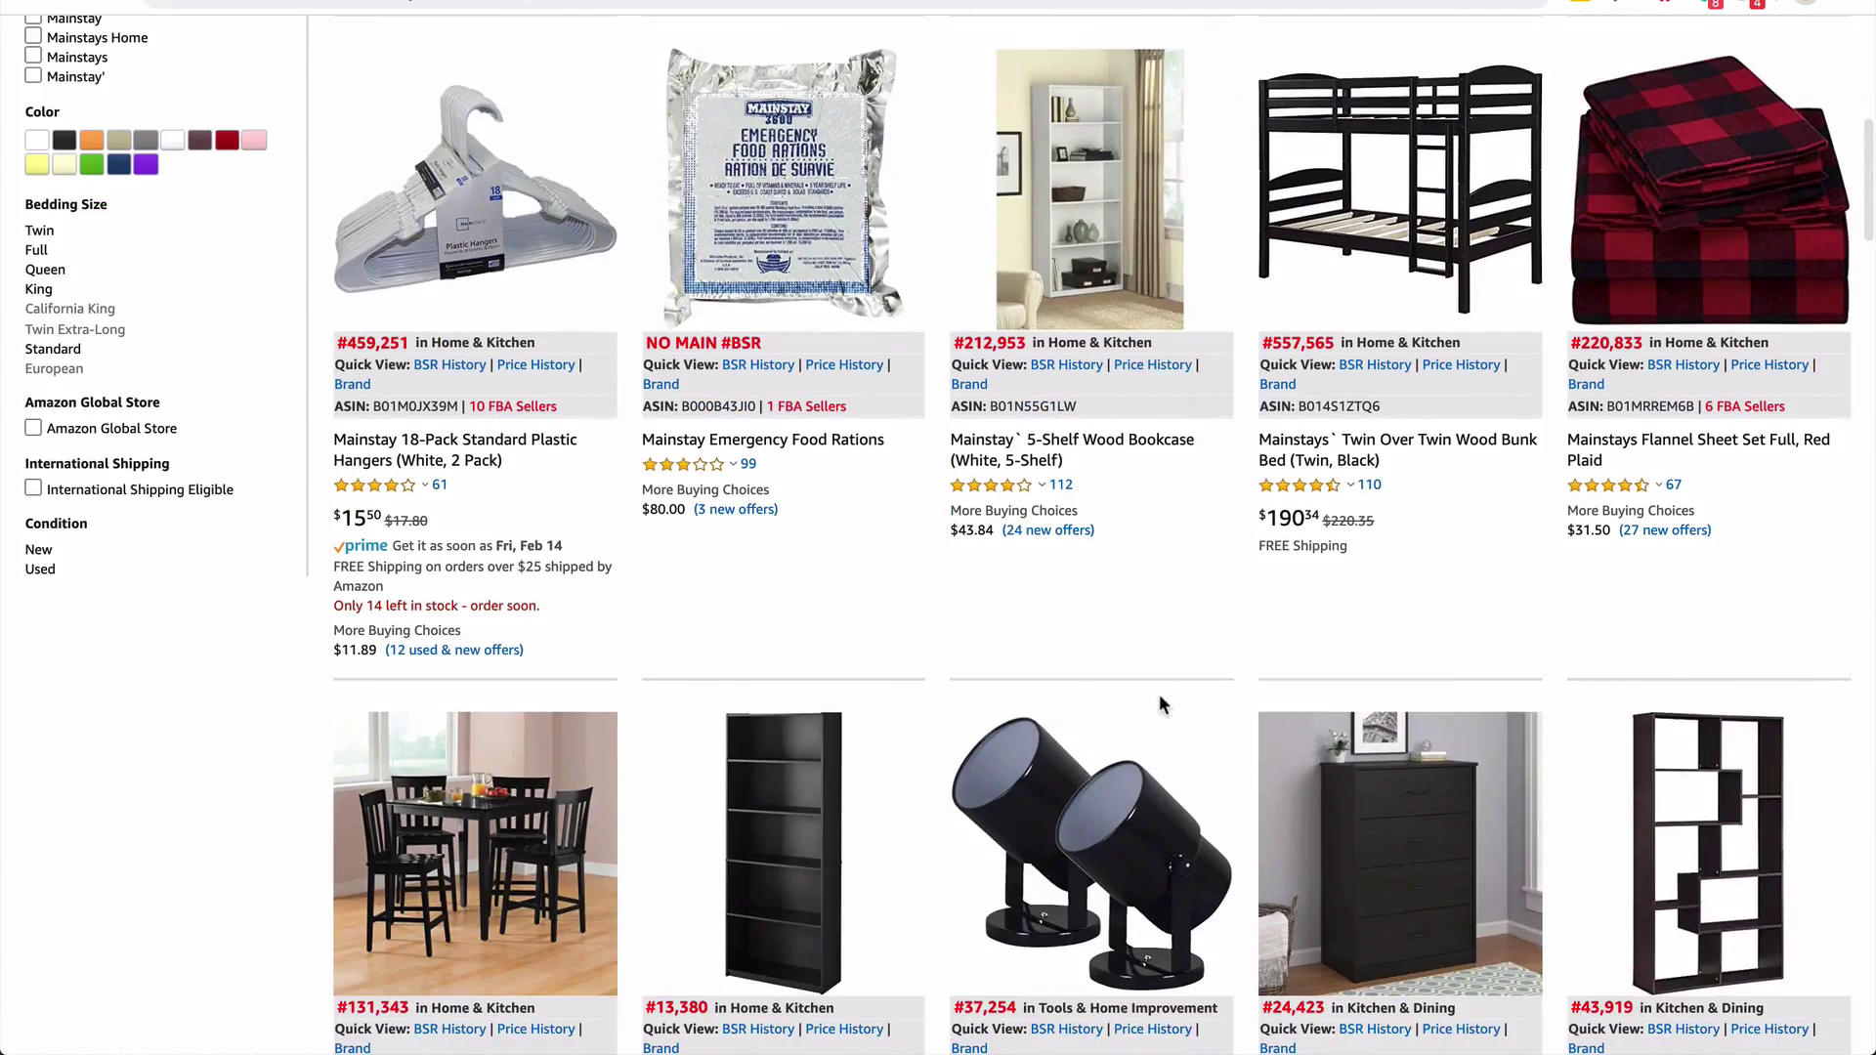
scroll(1159, 704, "down", 3)
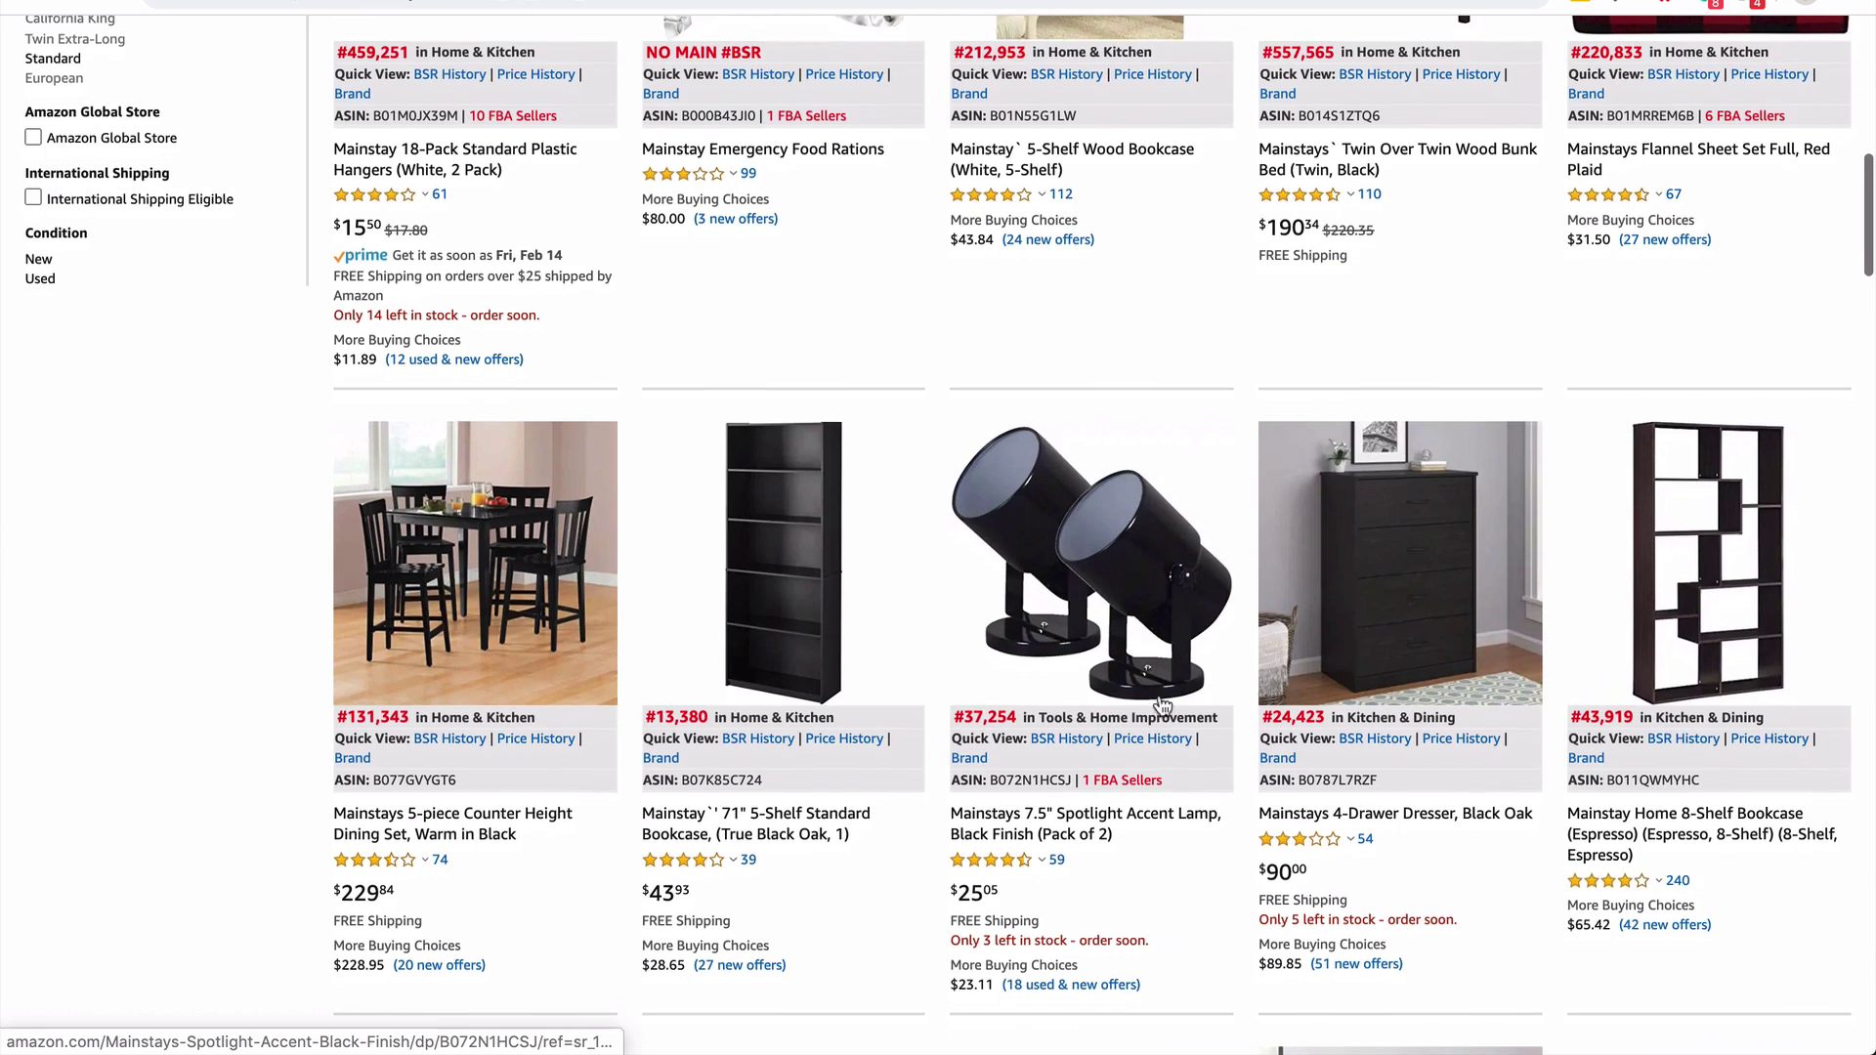
scroll(1161, 700, "down", 1)
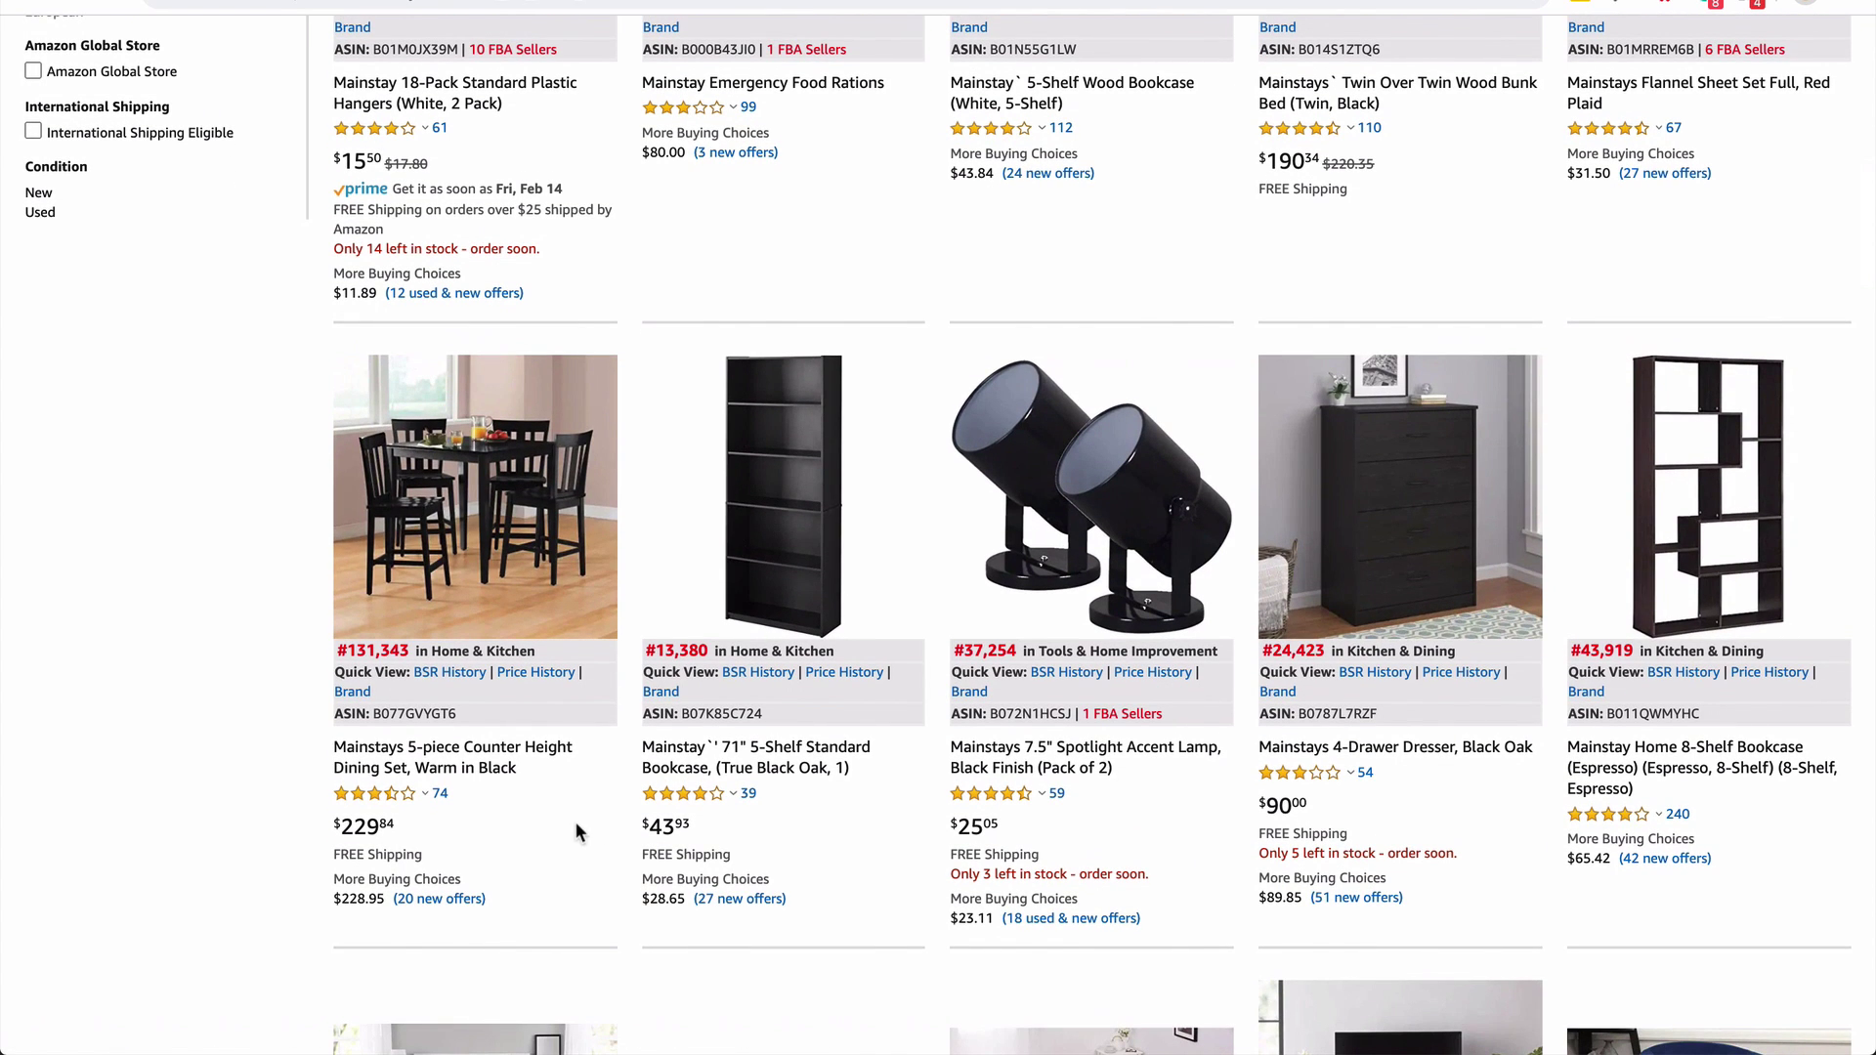
mouse_move(396, 674)
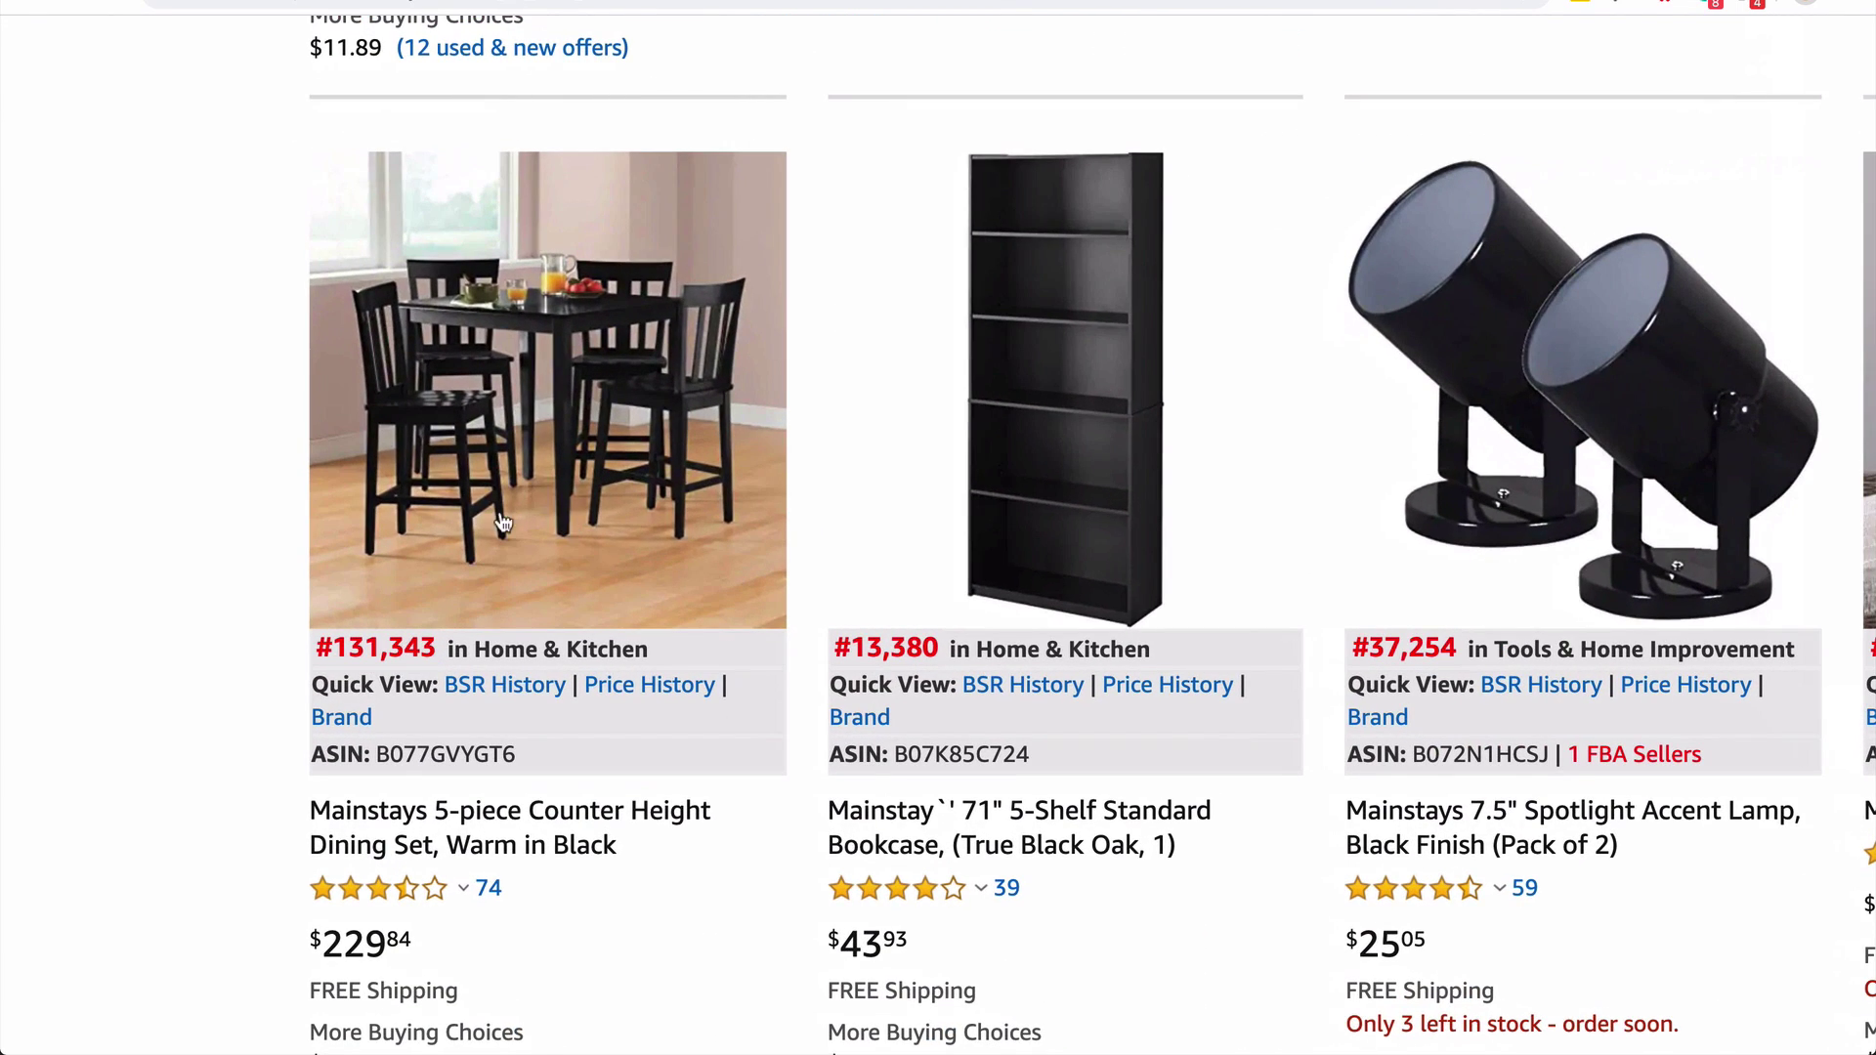
left_click(536, 530)
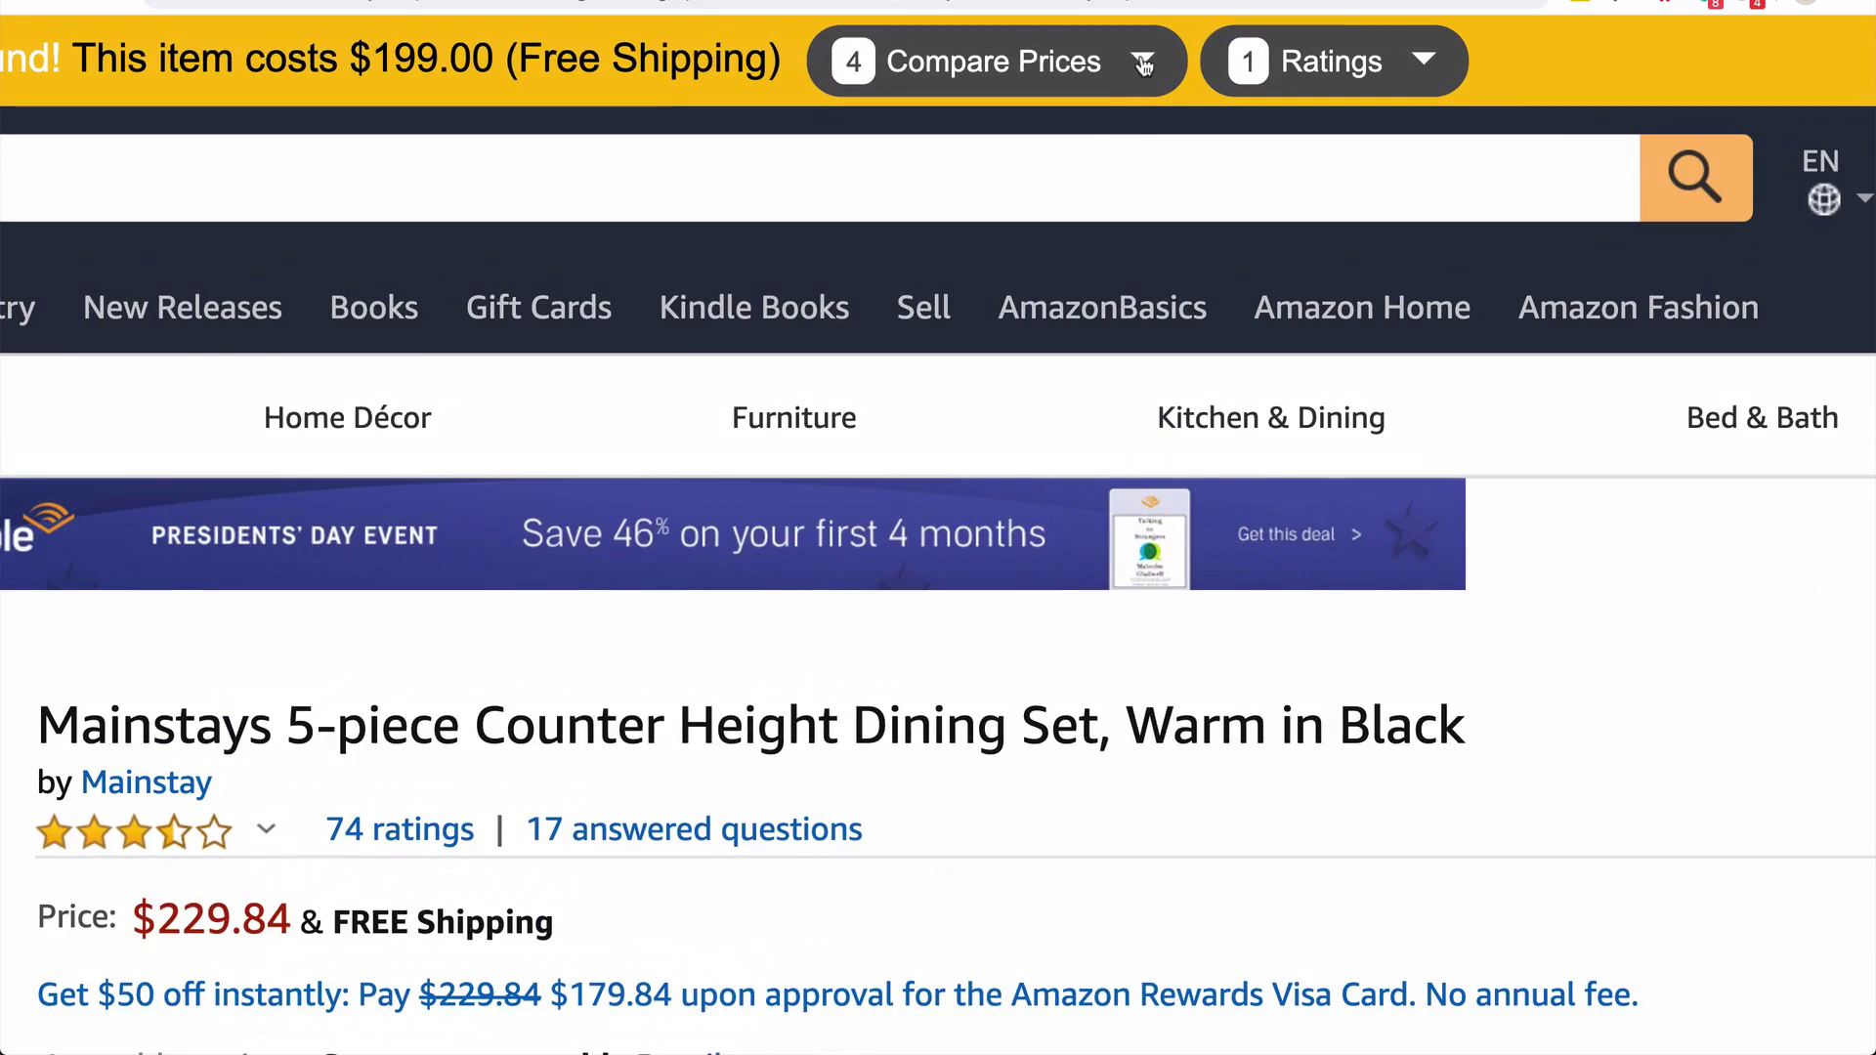
Compare the dining set's prices across sellers with PriceBlink and open the Walmart listing
left_click(1142, 39)
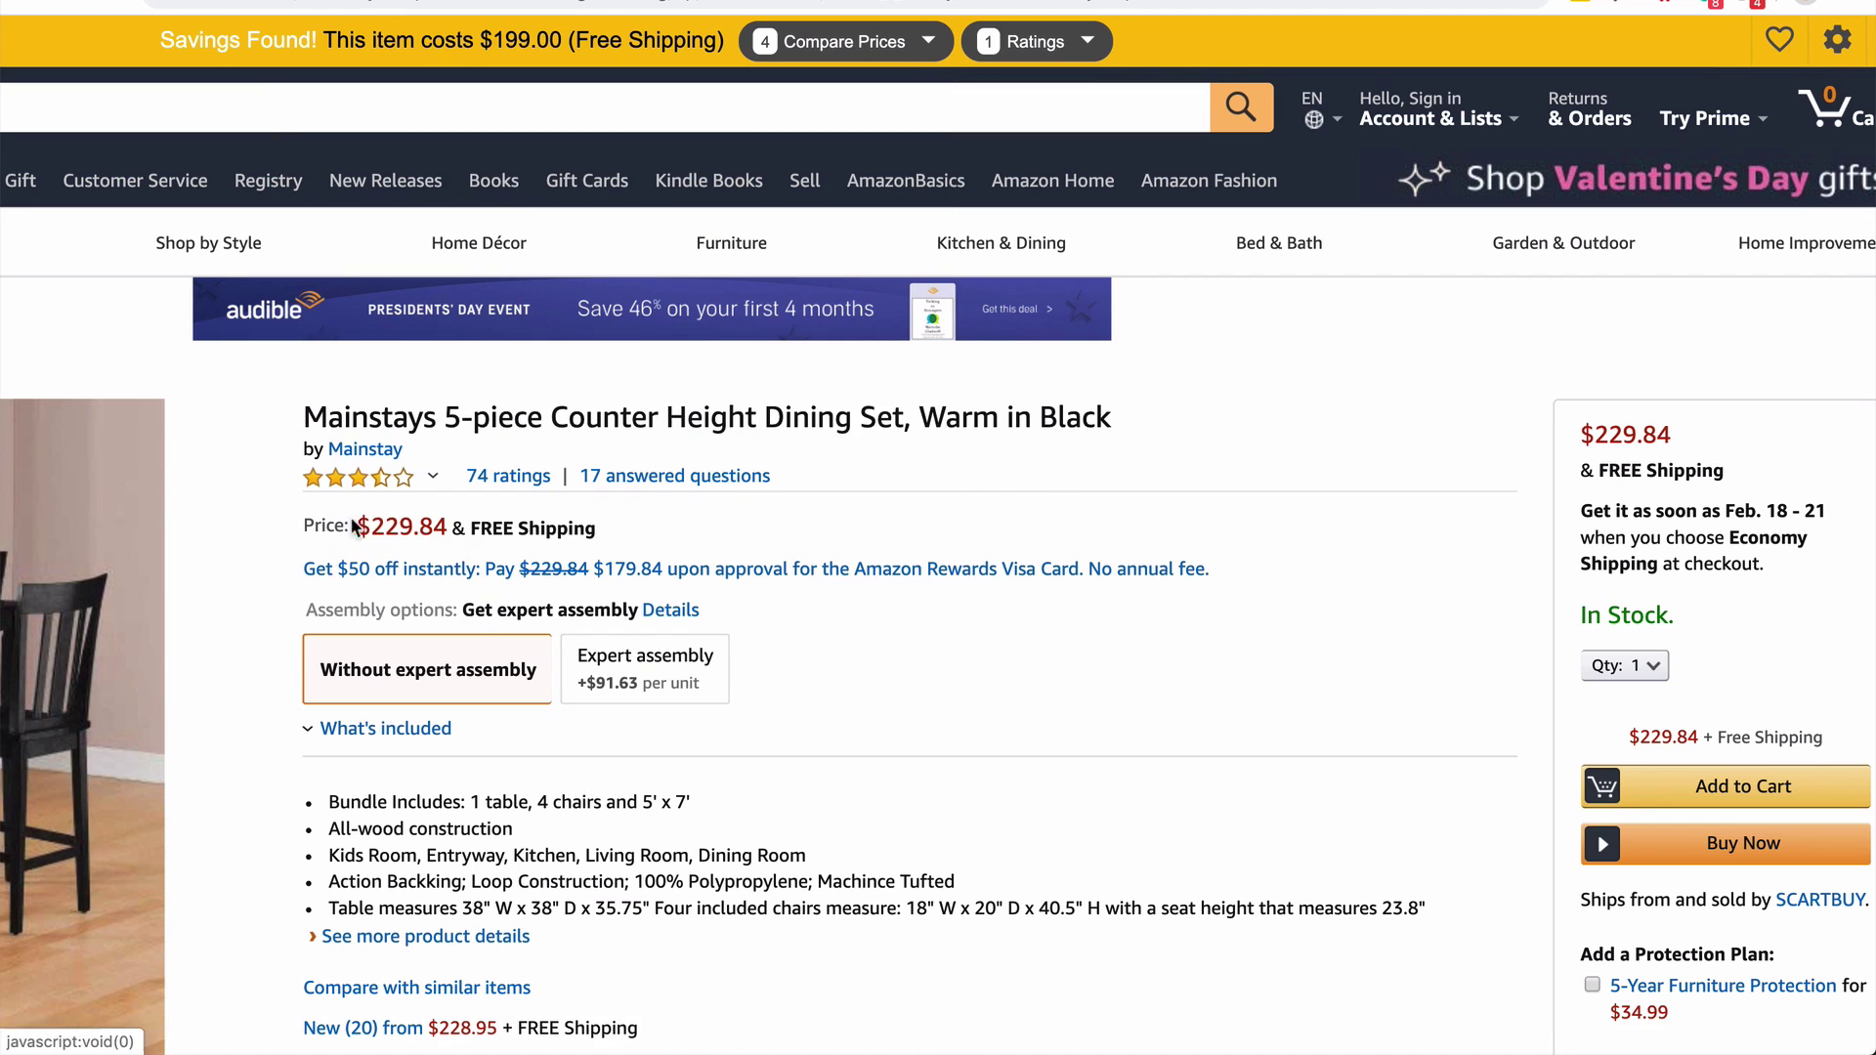
scroll(649, 511, "left", 1)
scroll(648, 508, "left", 3)
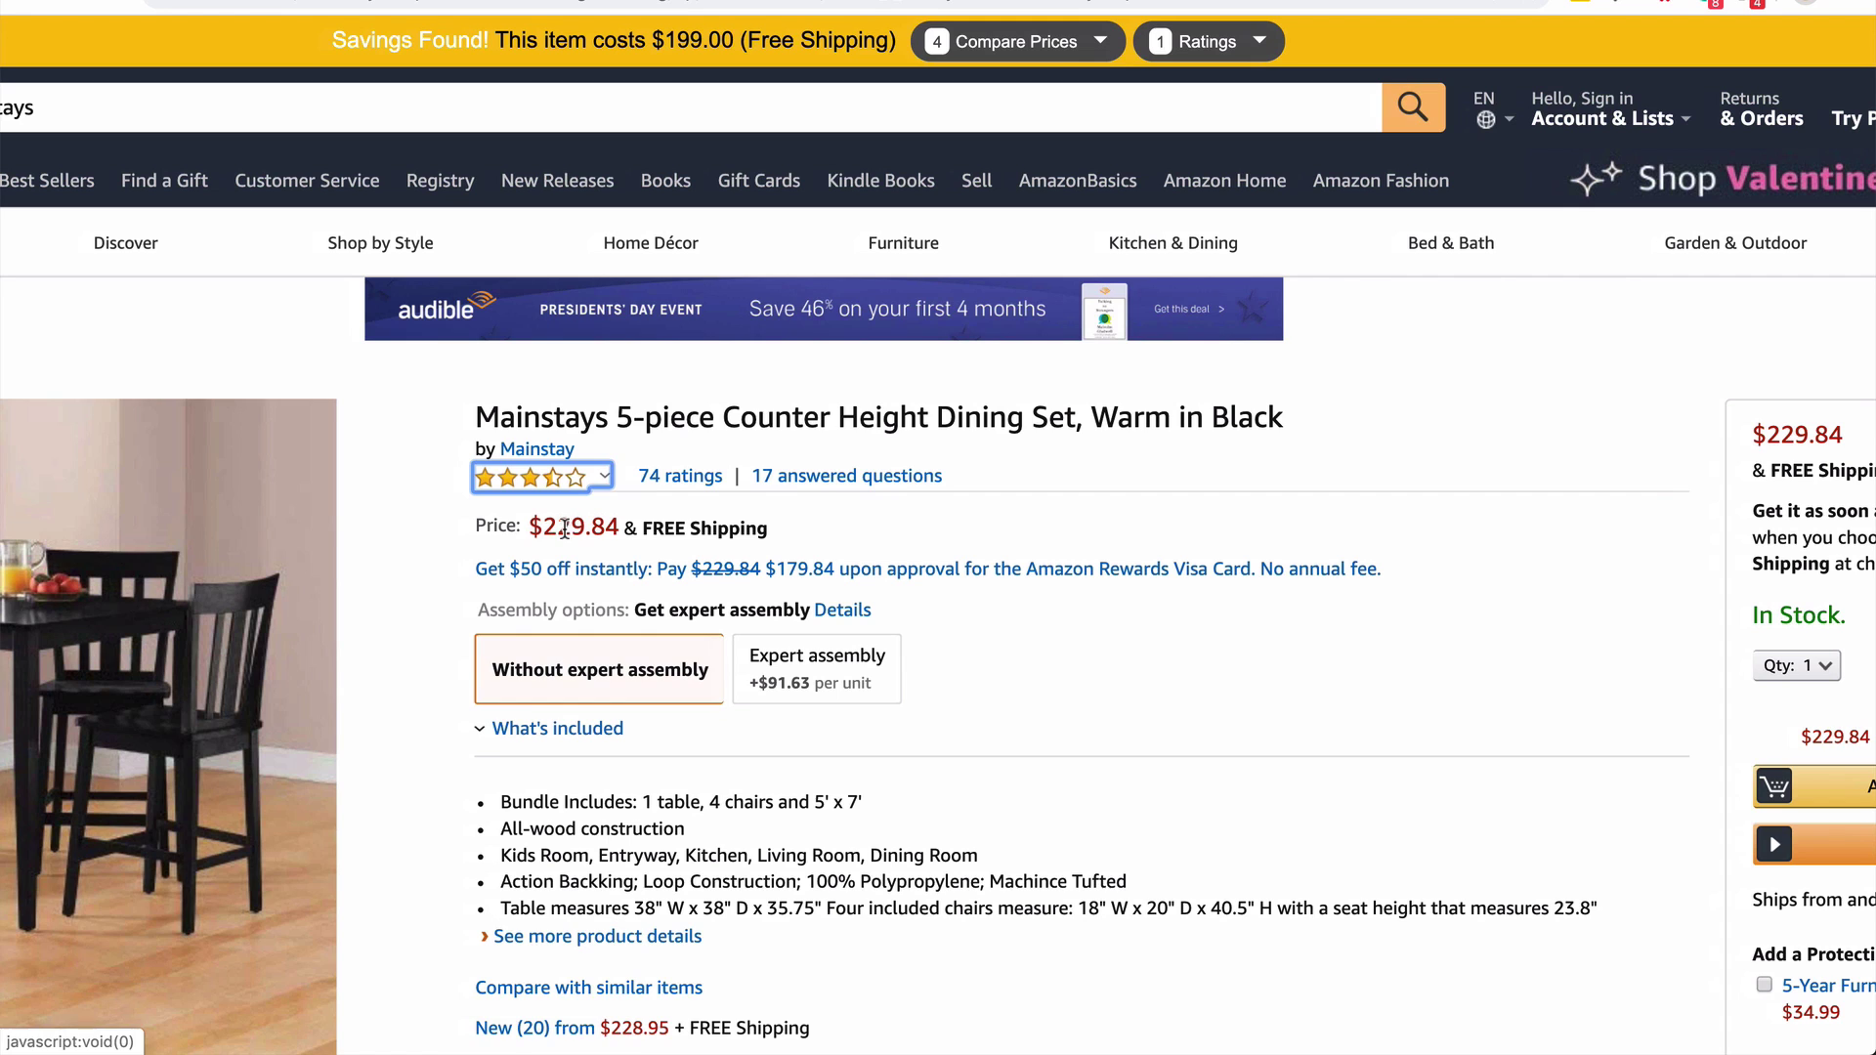
left_click(1081, 54)
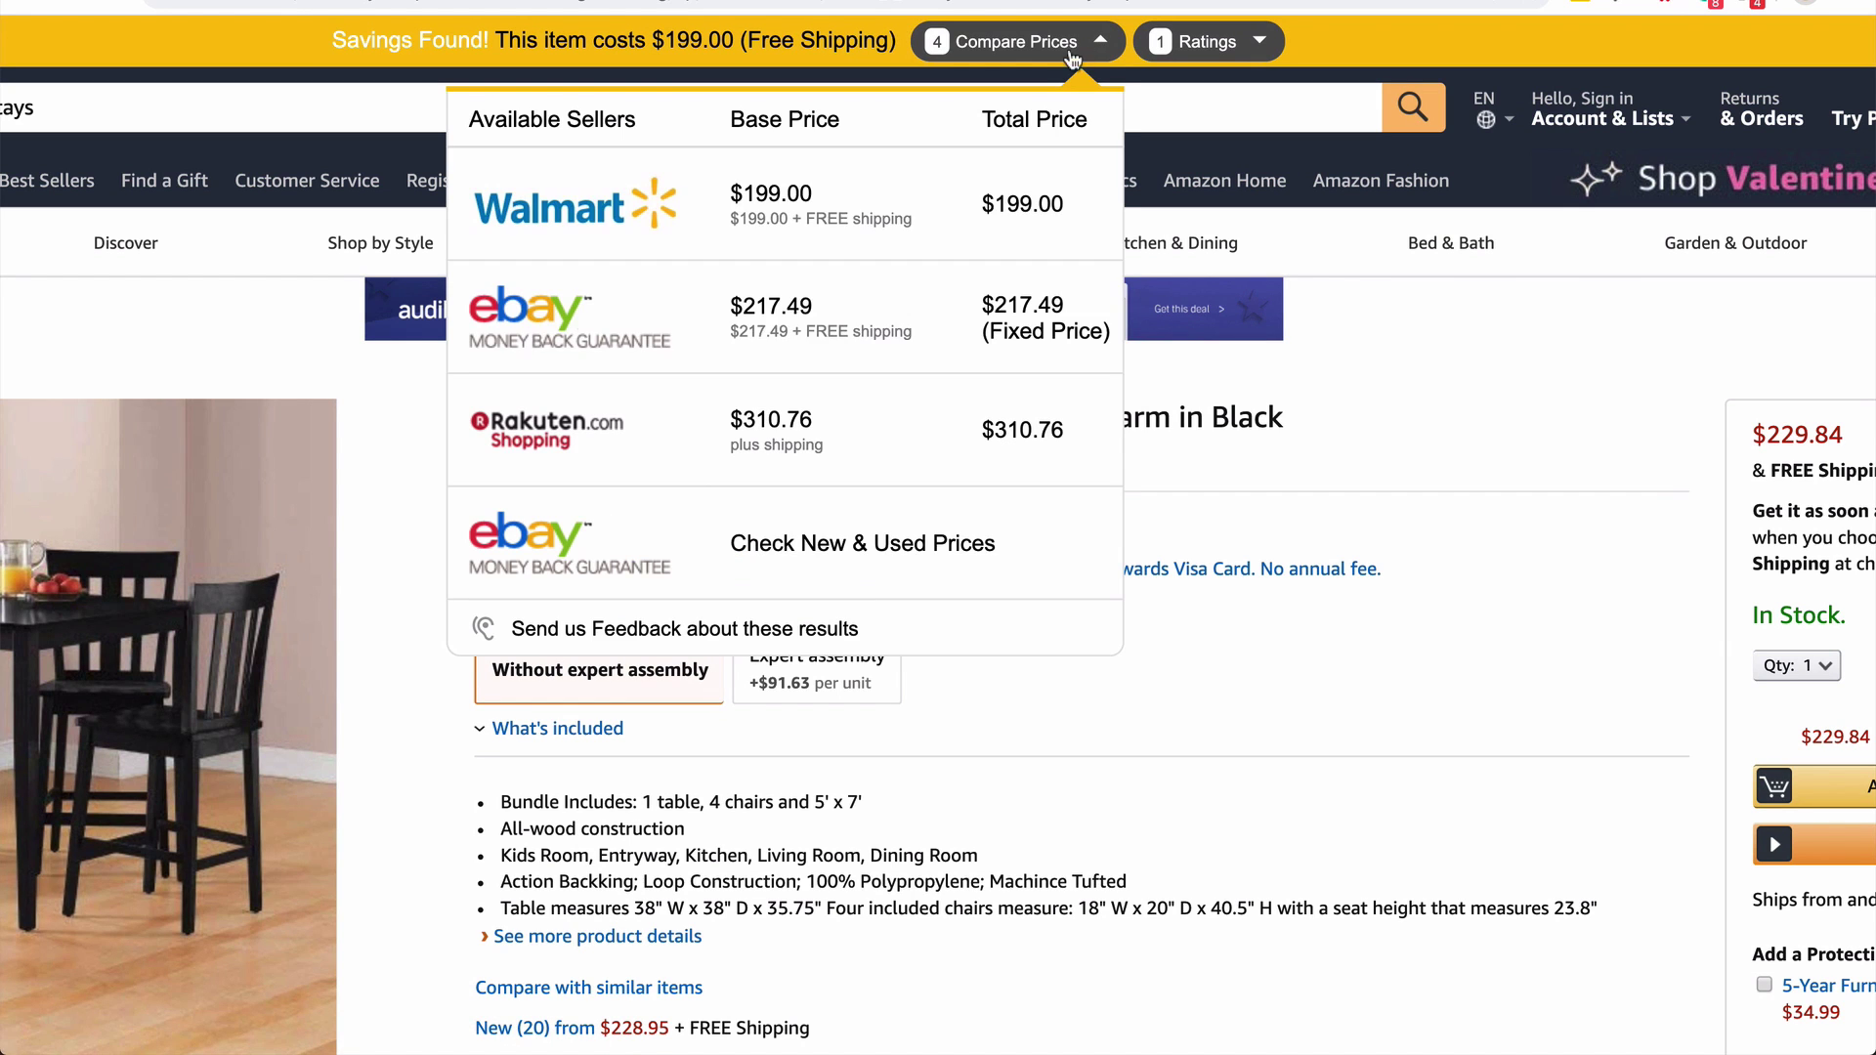
left_click(583, 225)
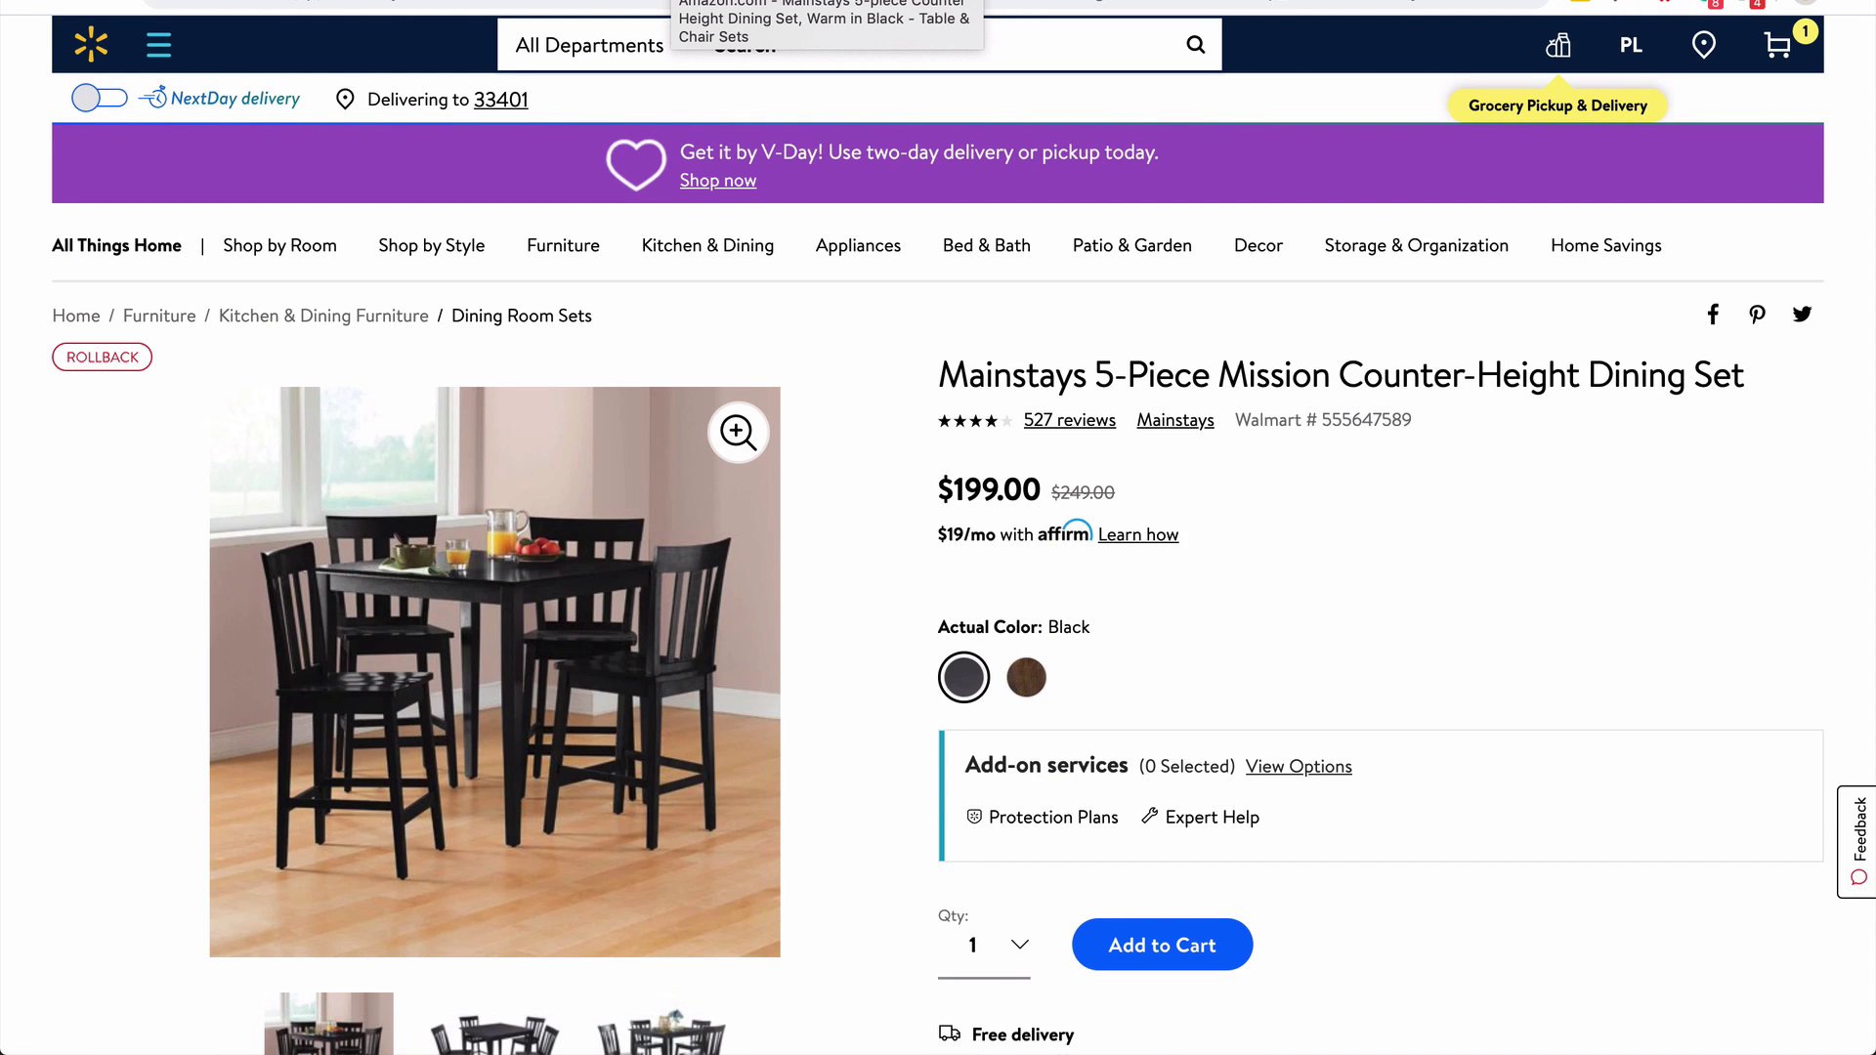
Compare the dining set's Amazon listing with its Walmart page, ending on the Amazon listing
left_click(674, 1)
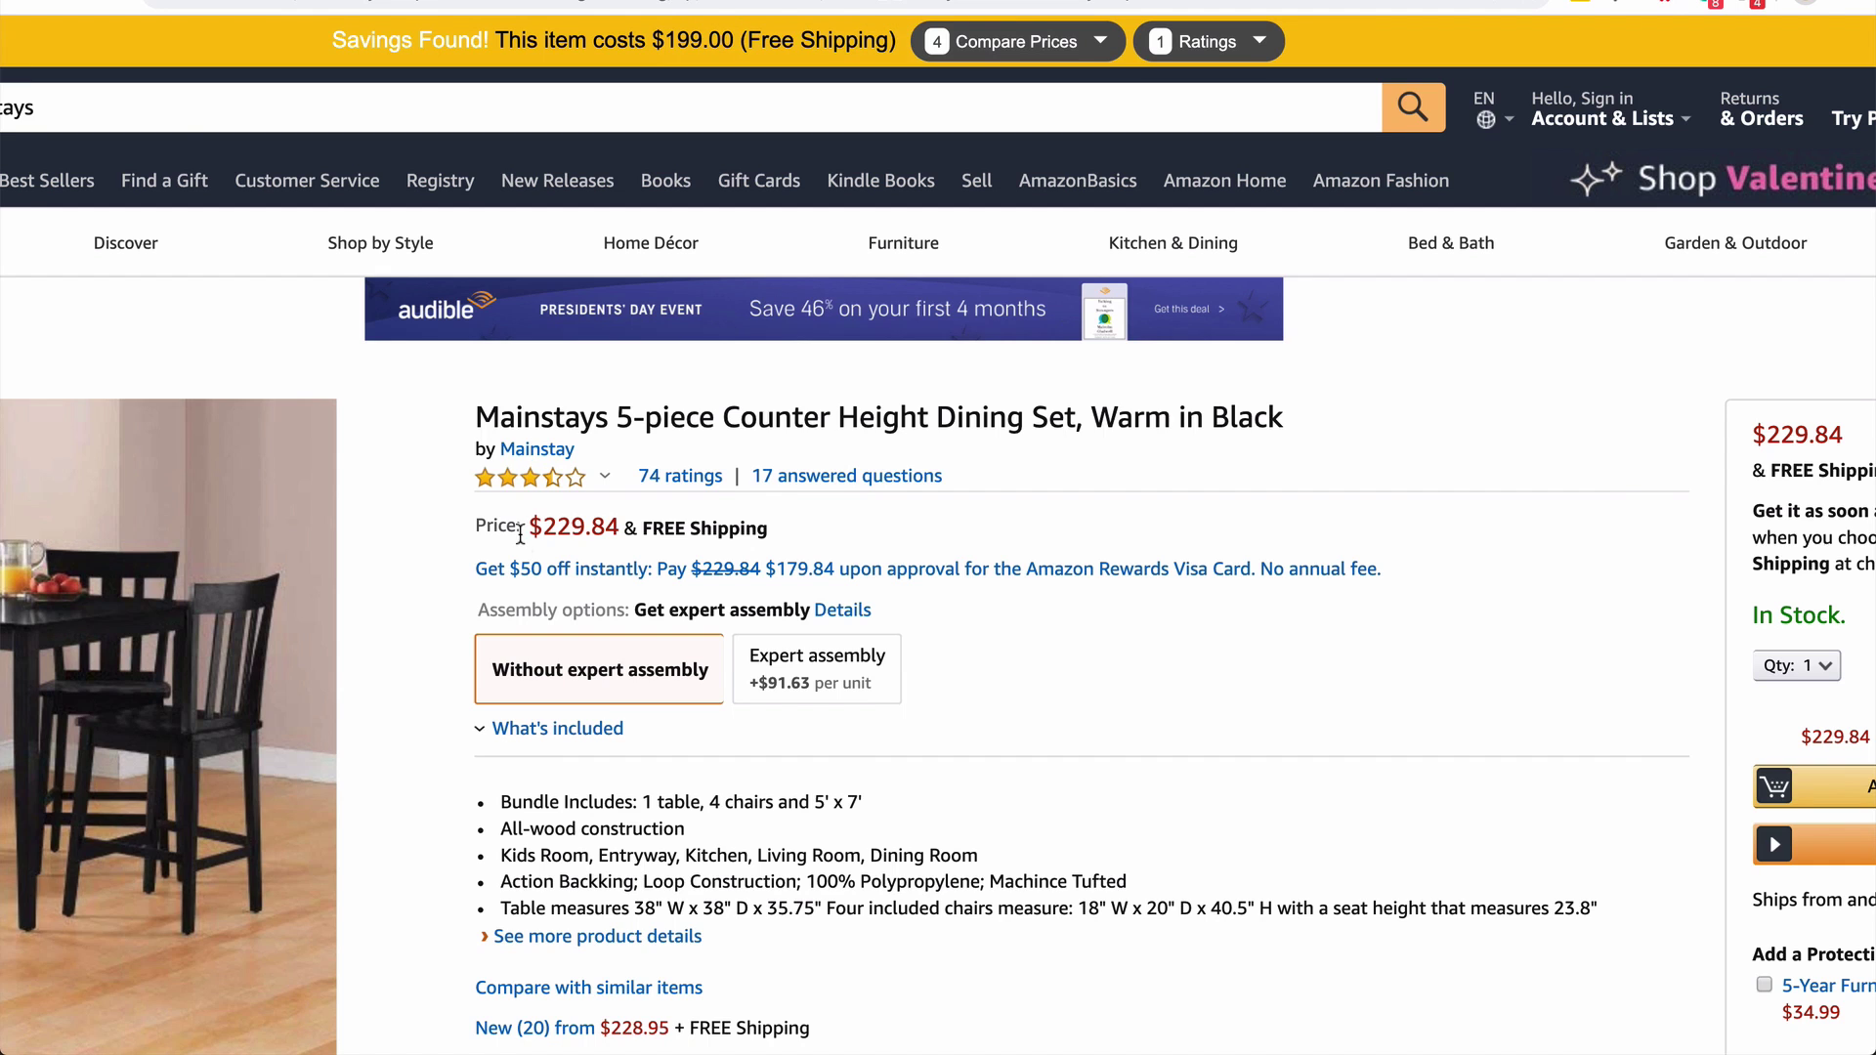
scroll(518, 522, "down", 3)
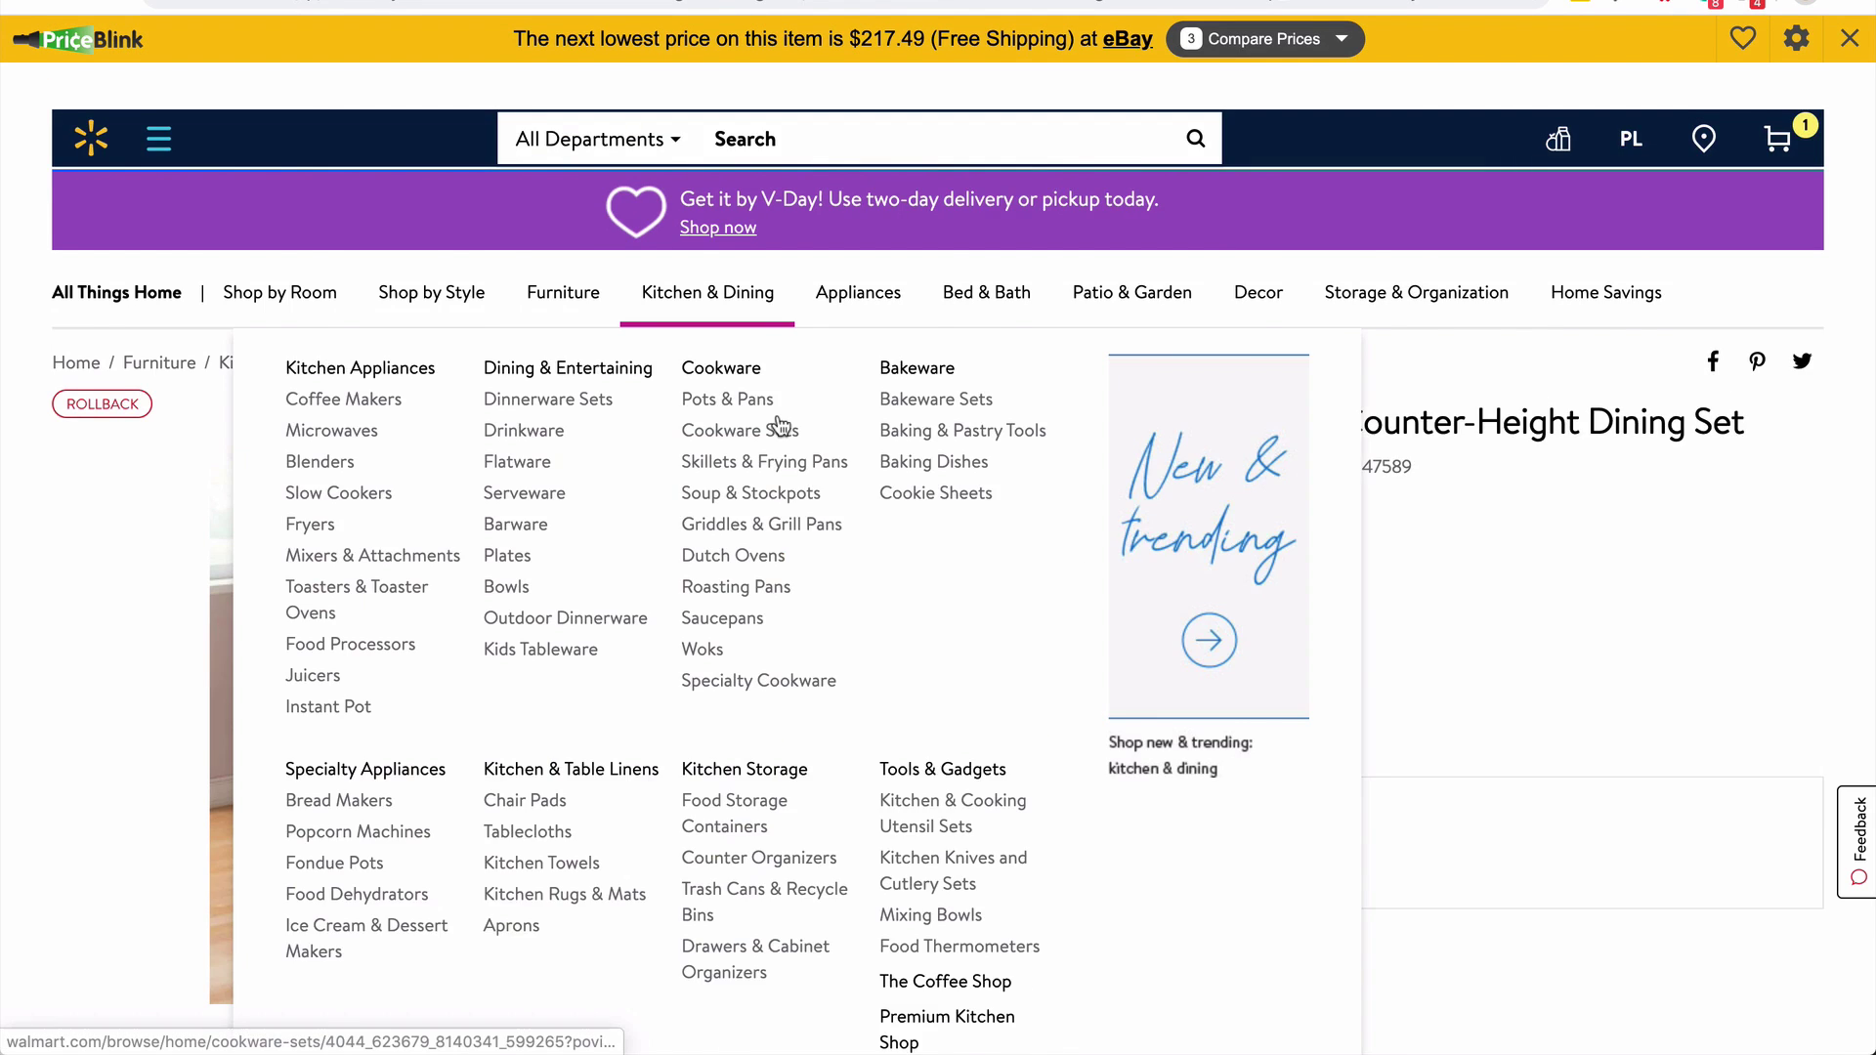
scroll(775, 427, "down", 3)
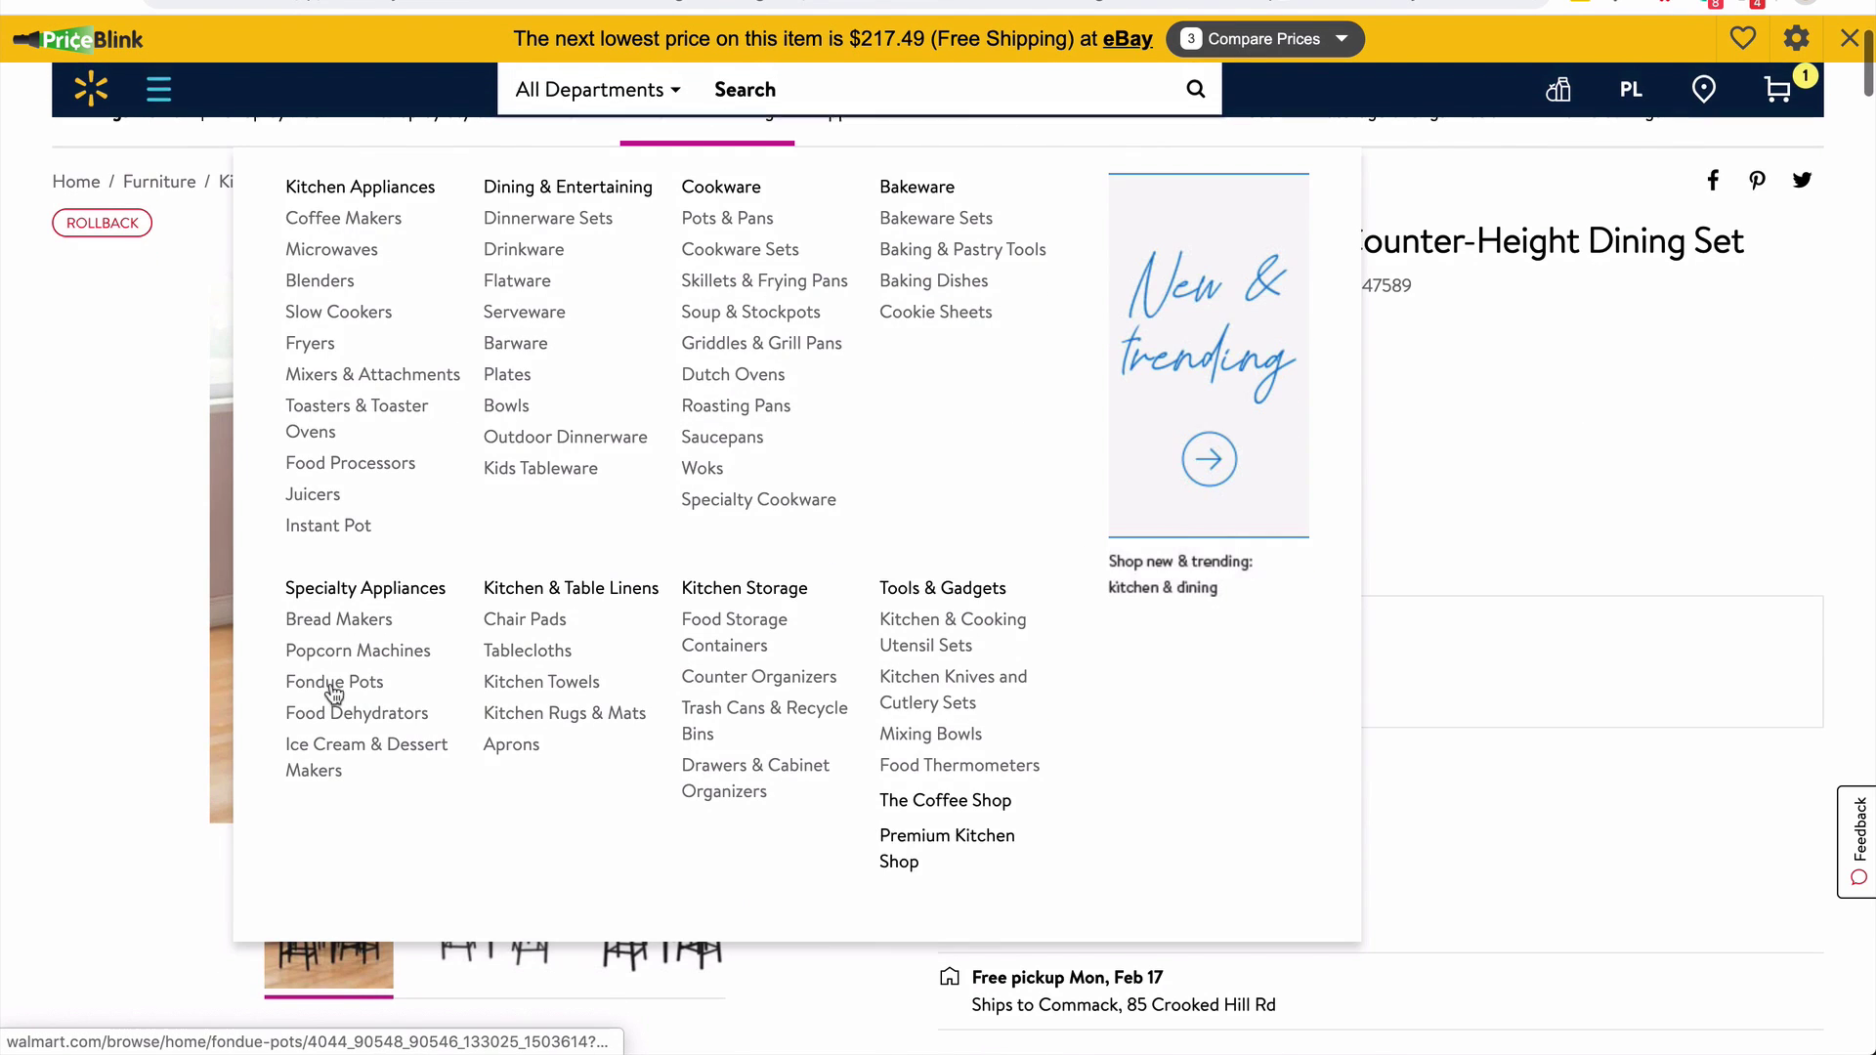
scroll(807, 721, "down", 1)
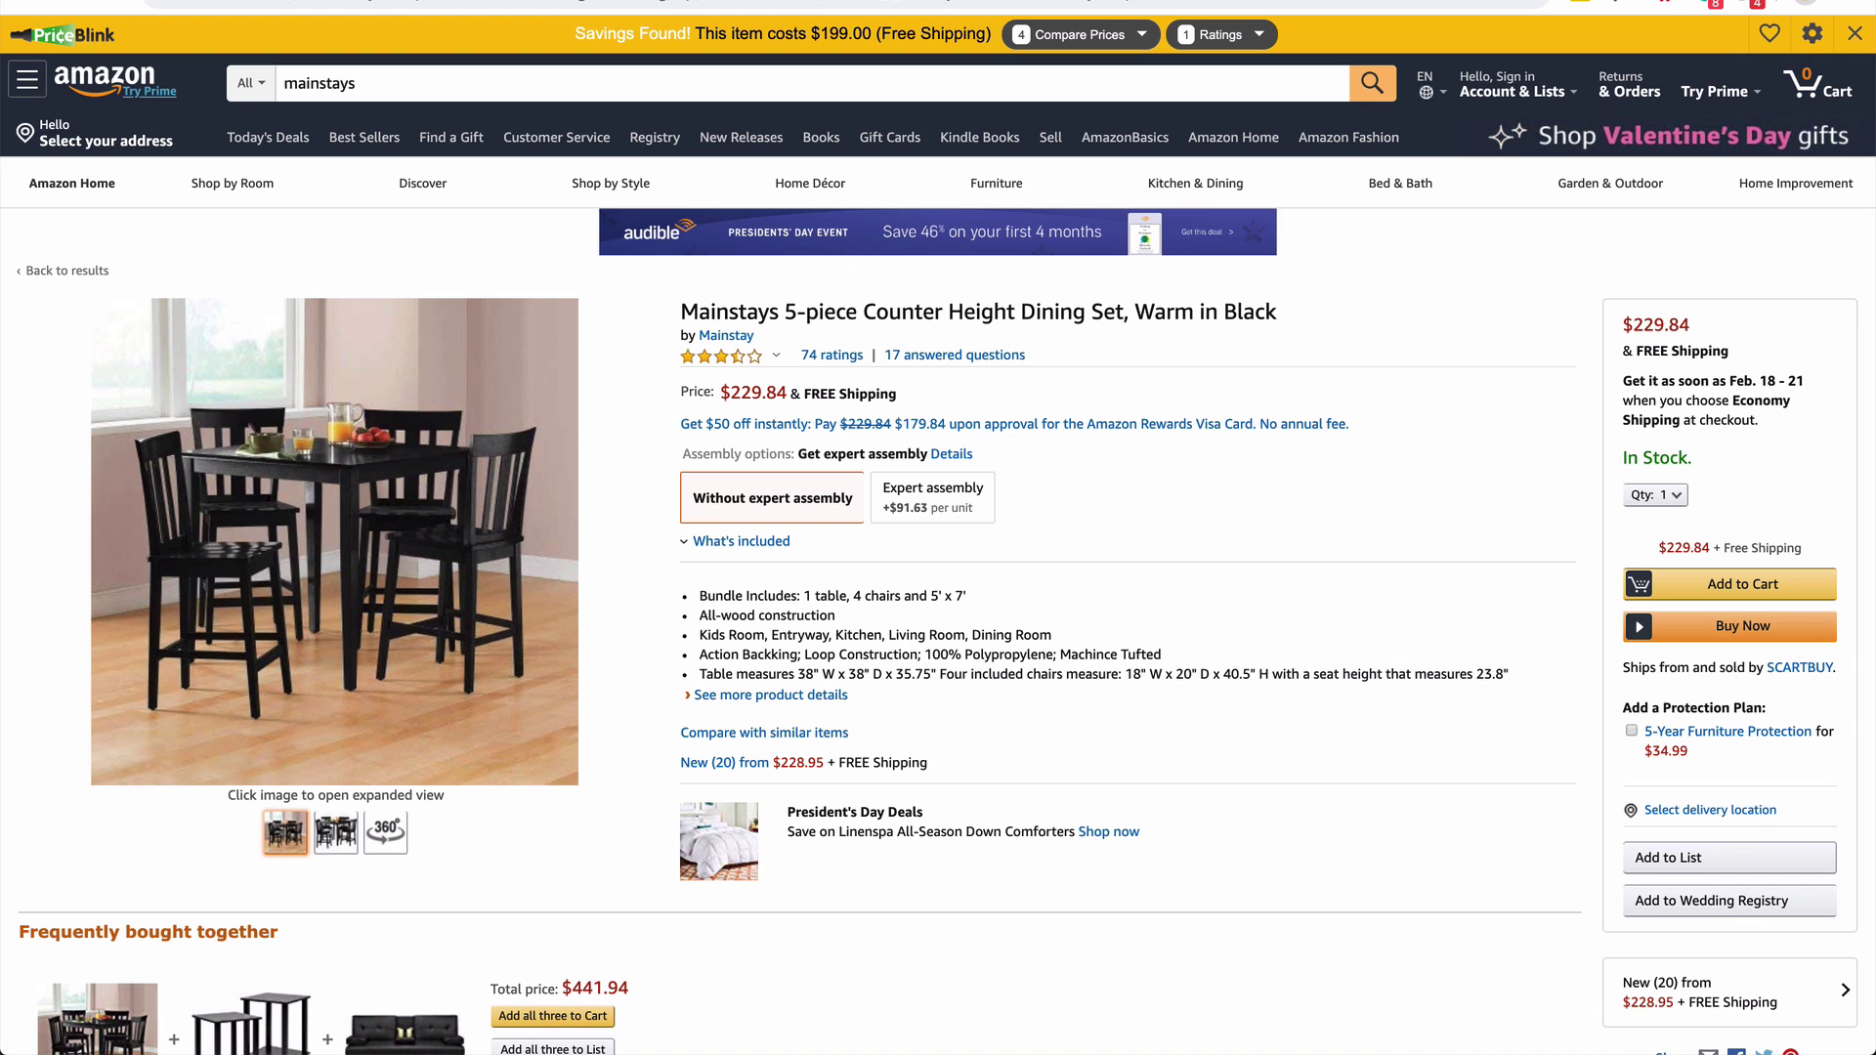
scroll(961, 581, "down", 1)
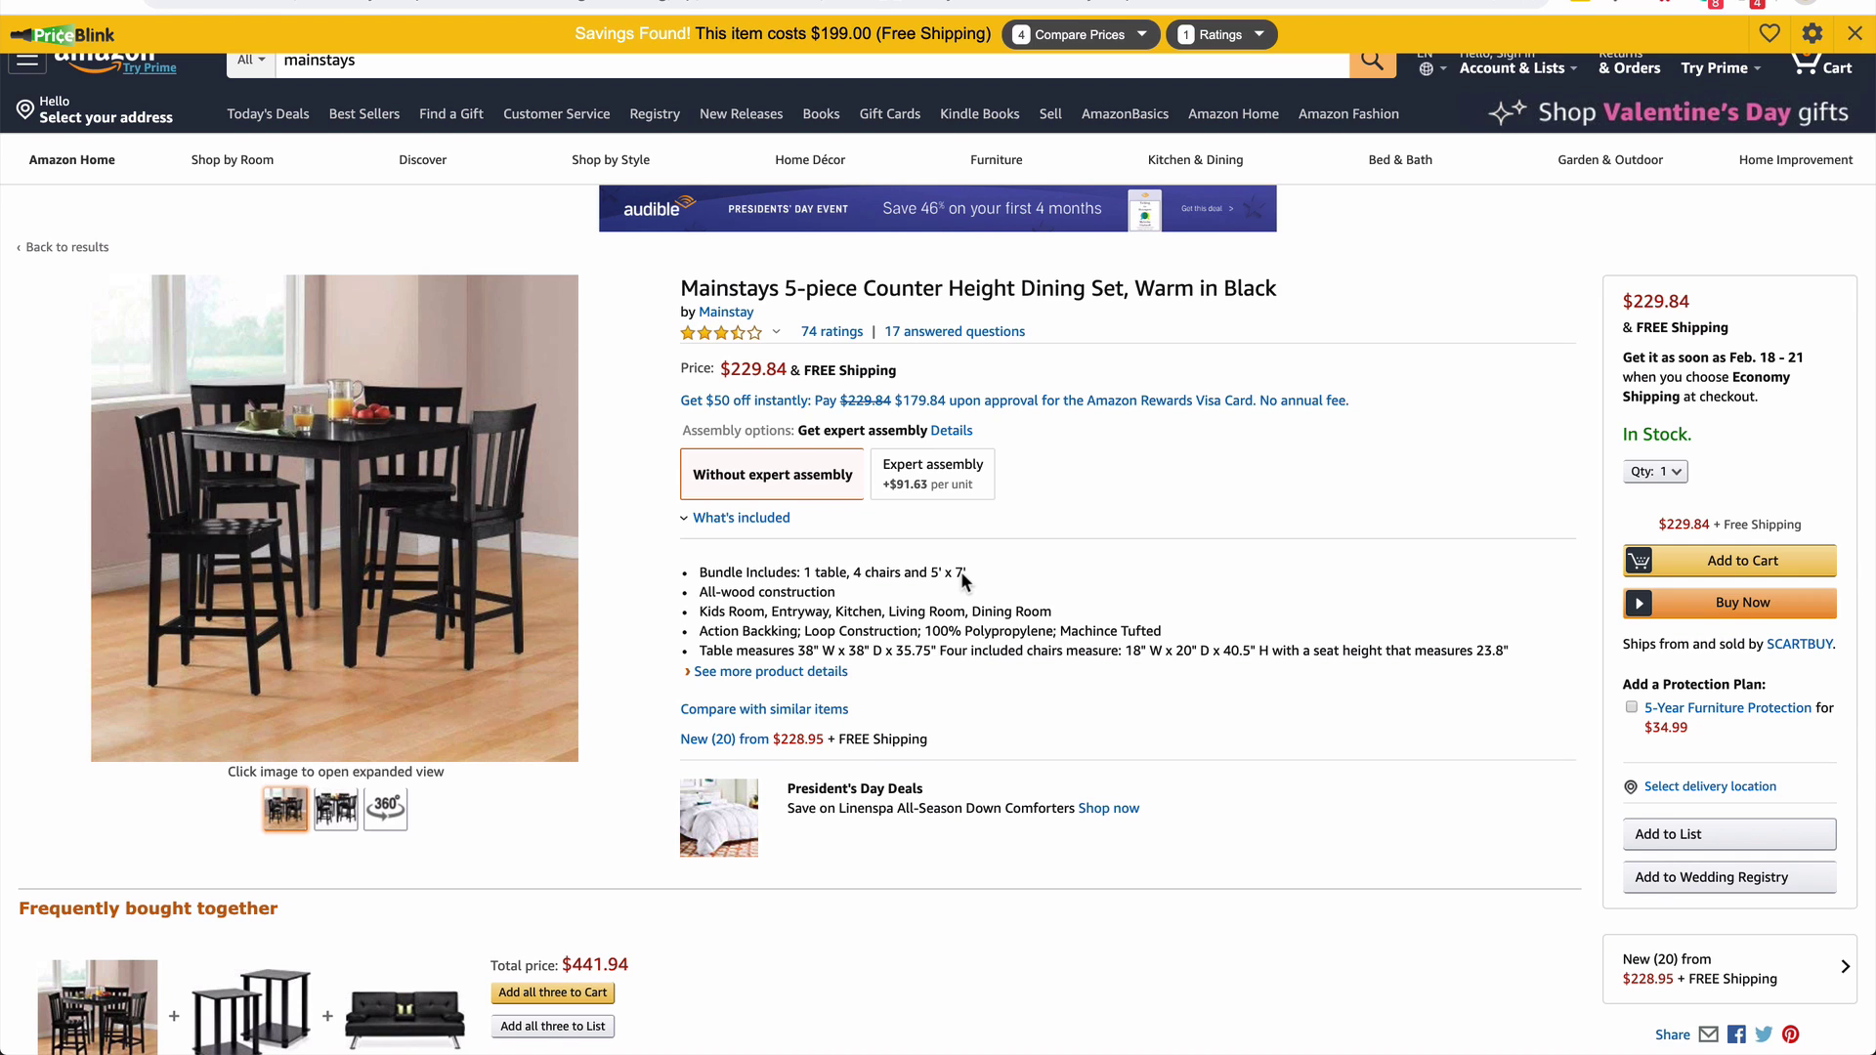
scroll(962, 580, "down", 1)
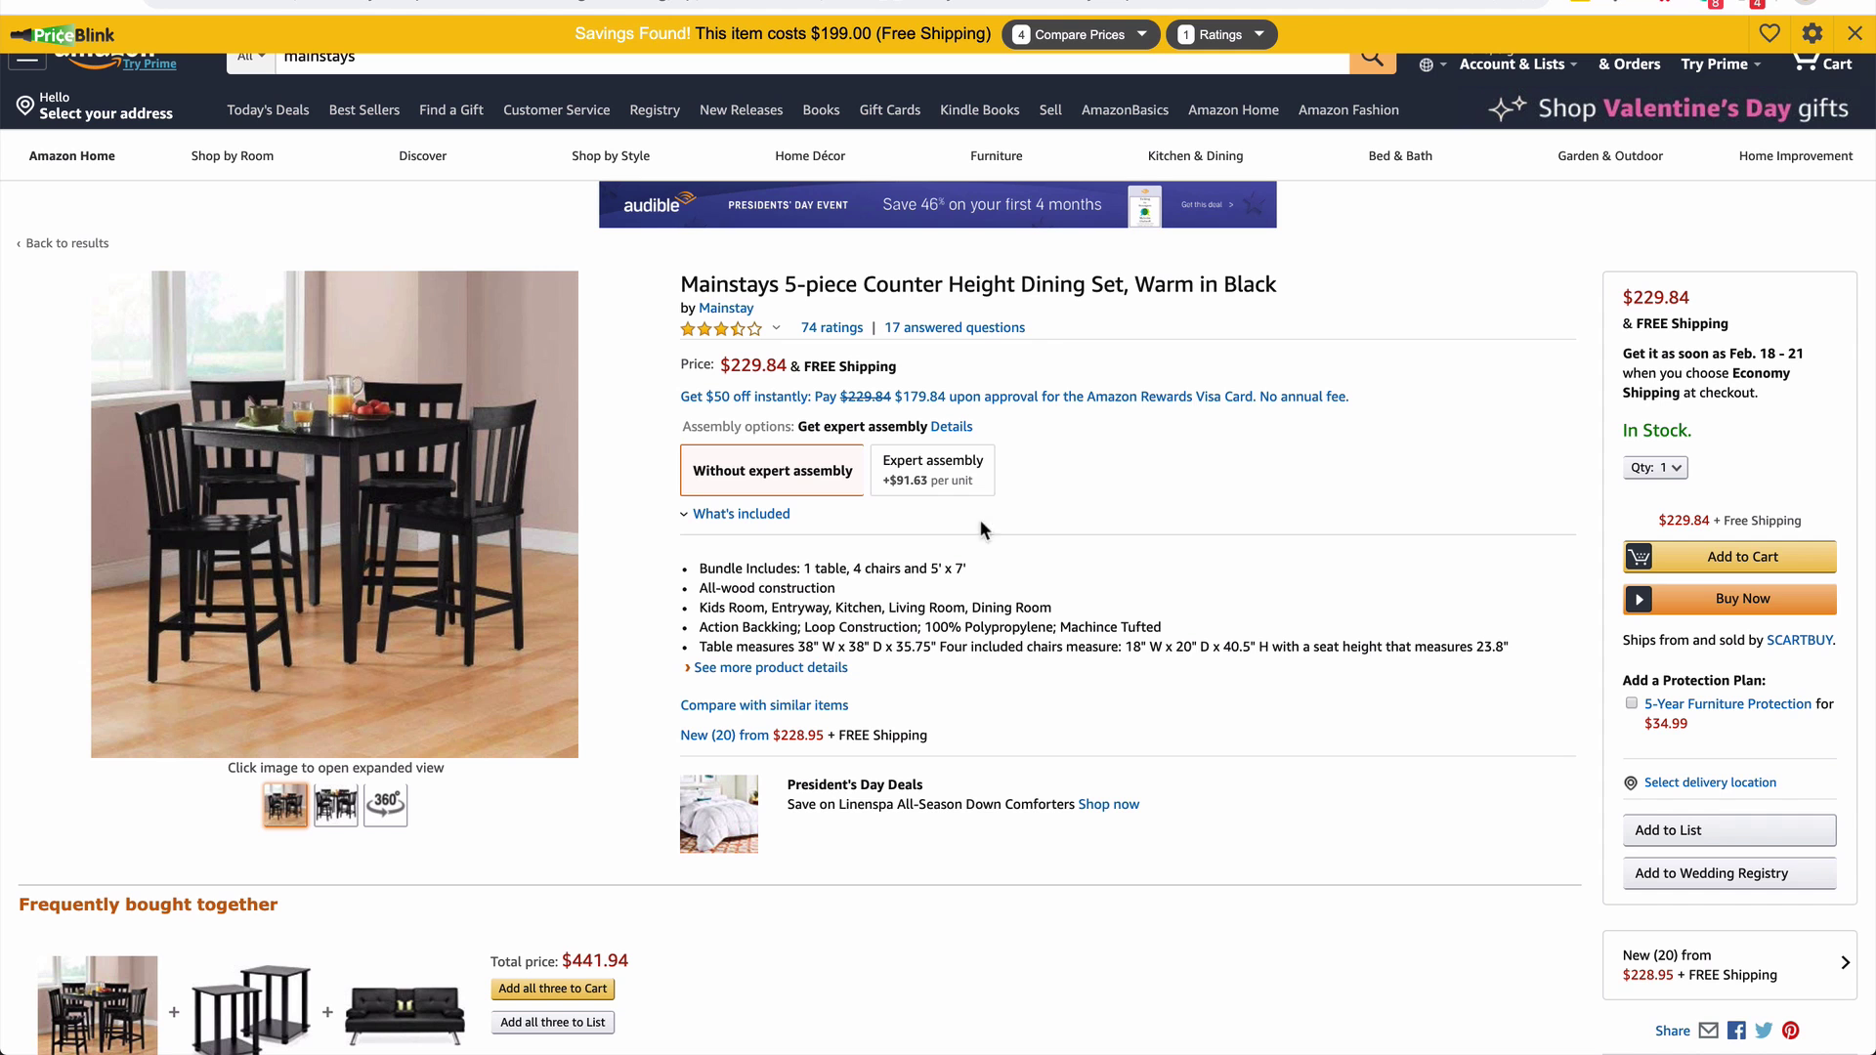
Open the dining set's list of new offers from its product description and look over the cheapest ones
scroll(761, 365, "up", 4)
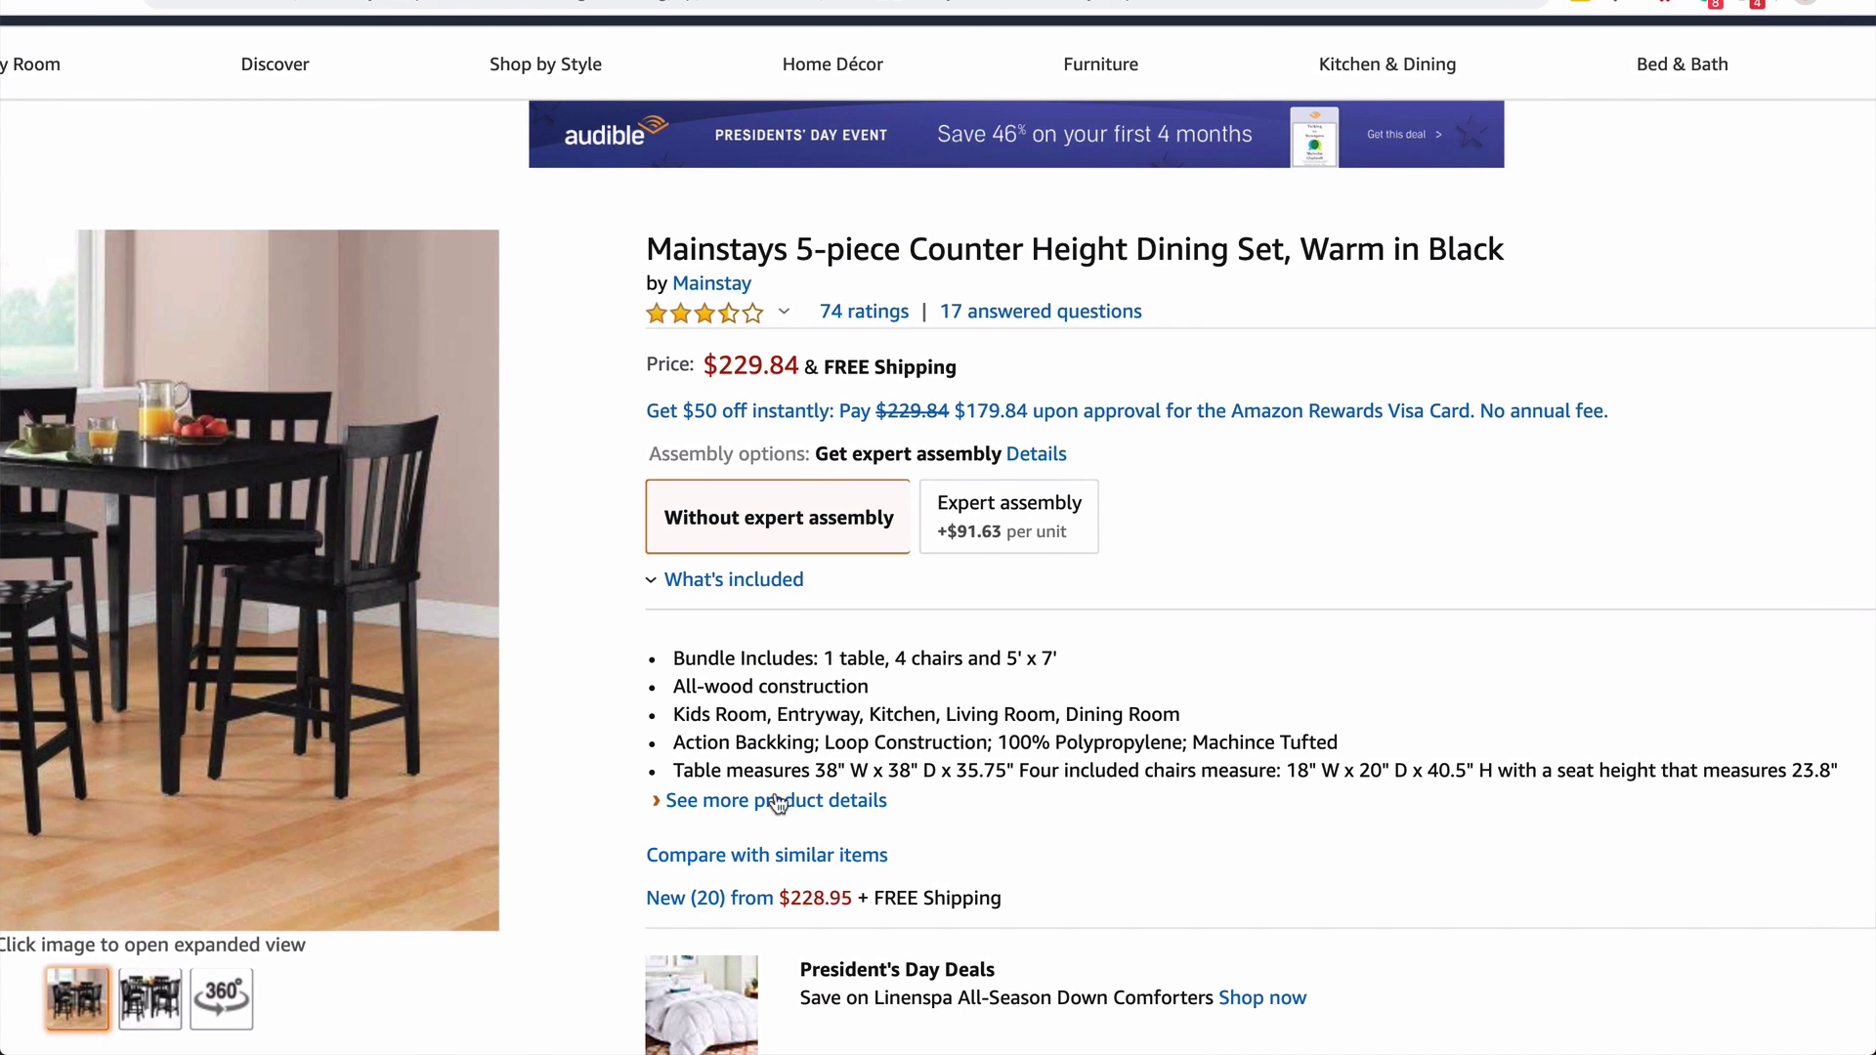
scroll(747, 858, "up", 5)
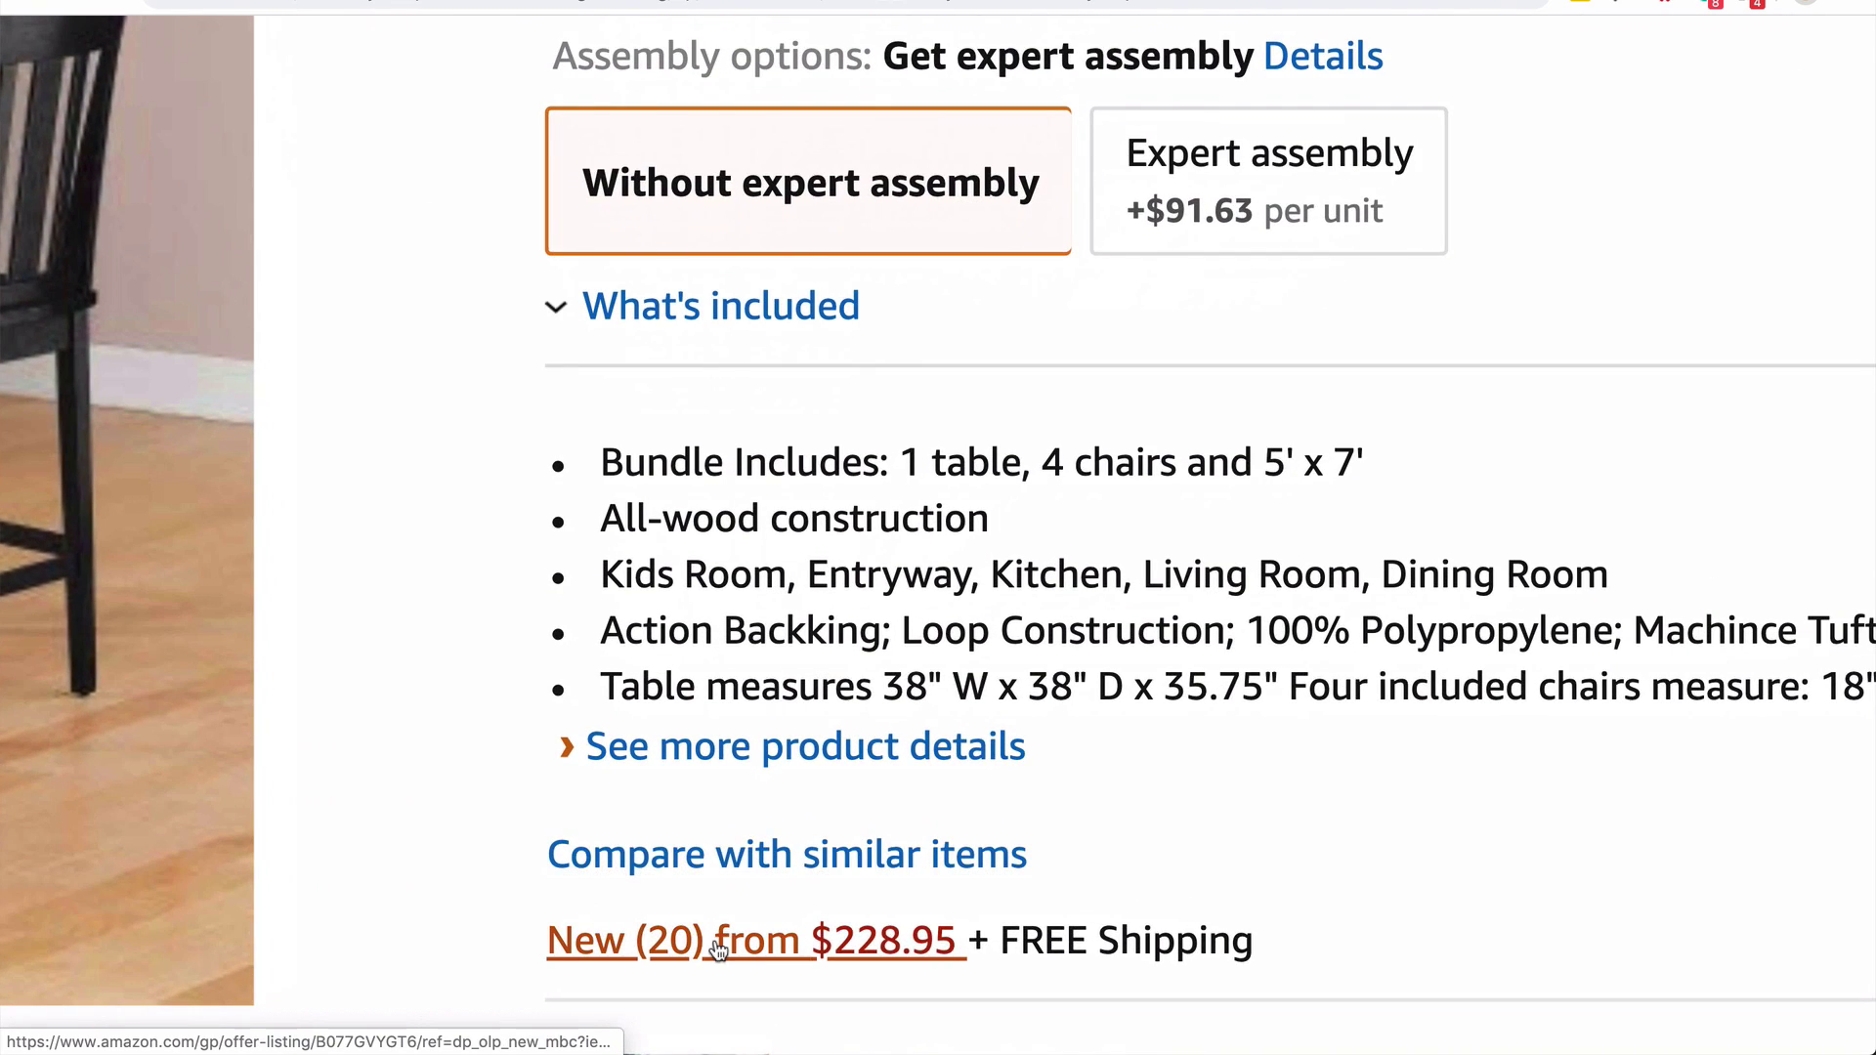
scroll(674, 942, "down", 3)
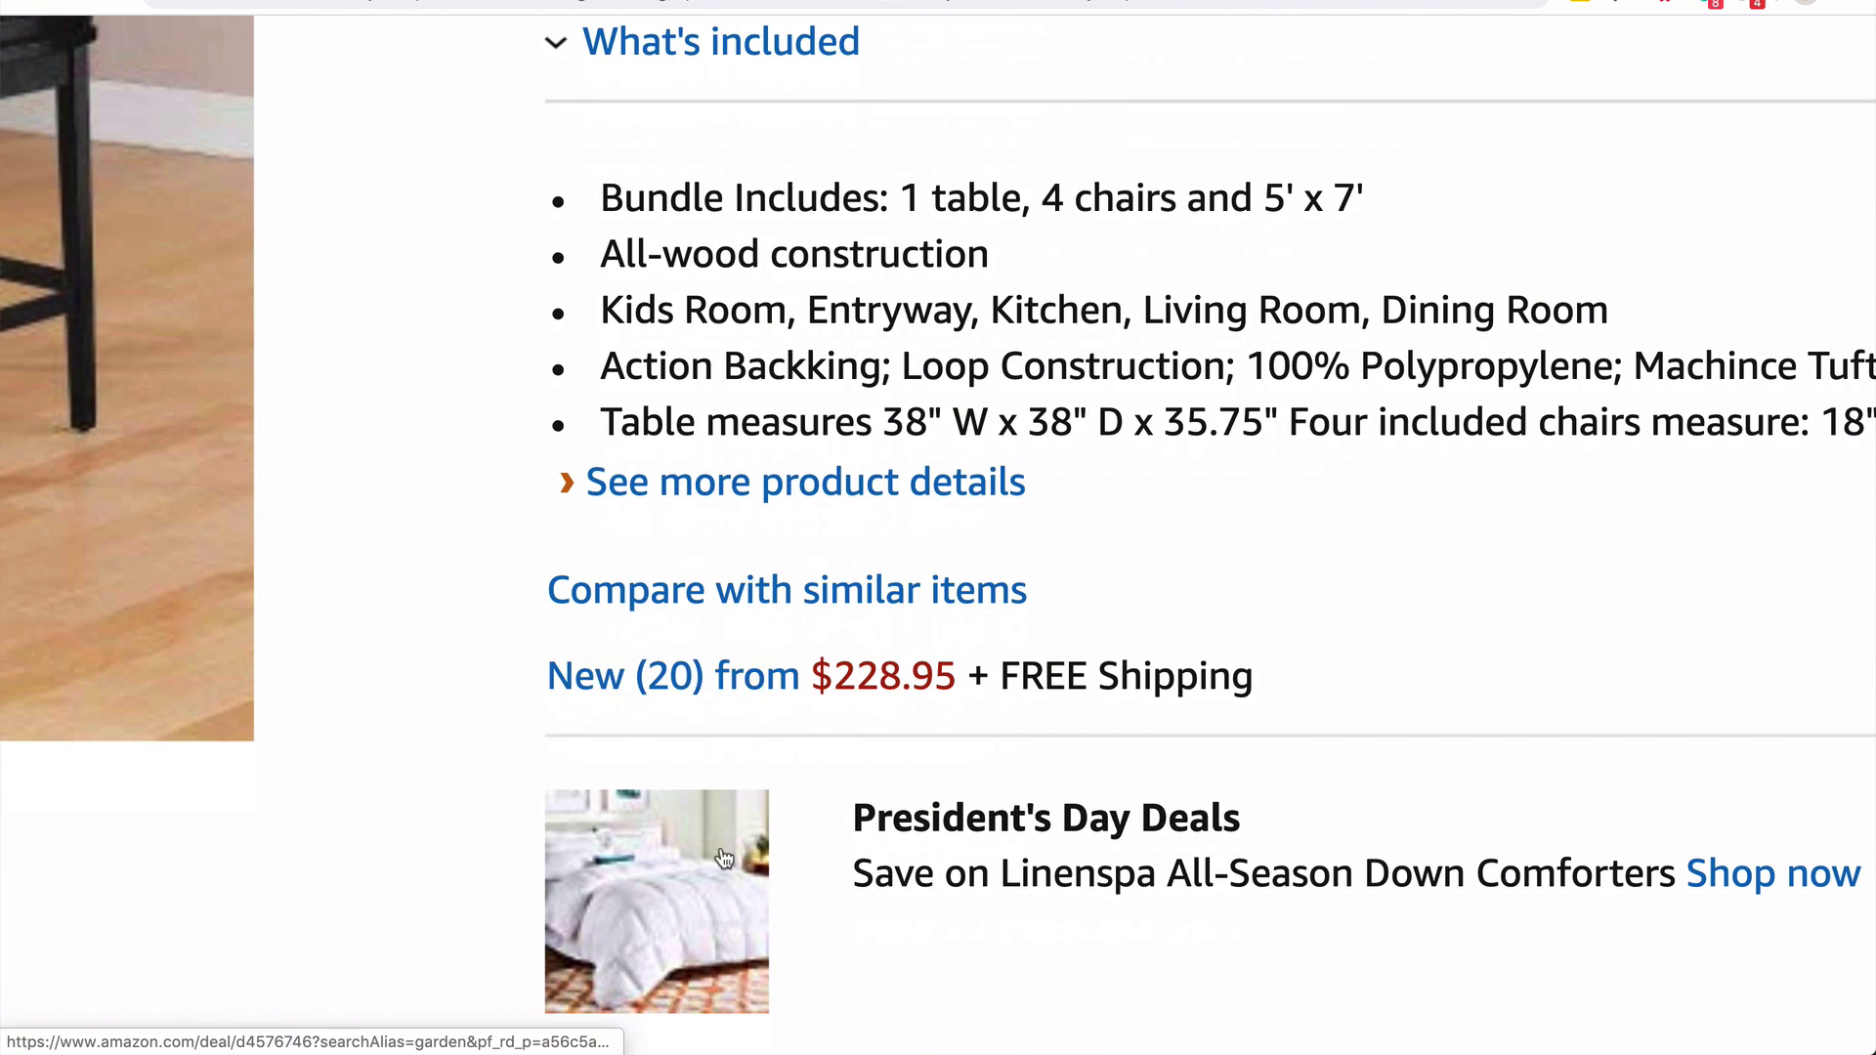
left_click(825, 687)
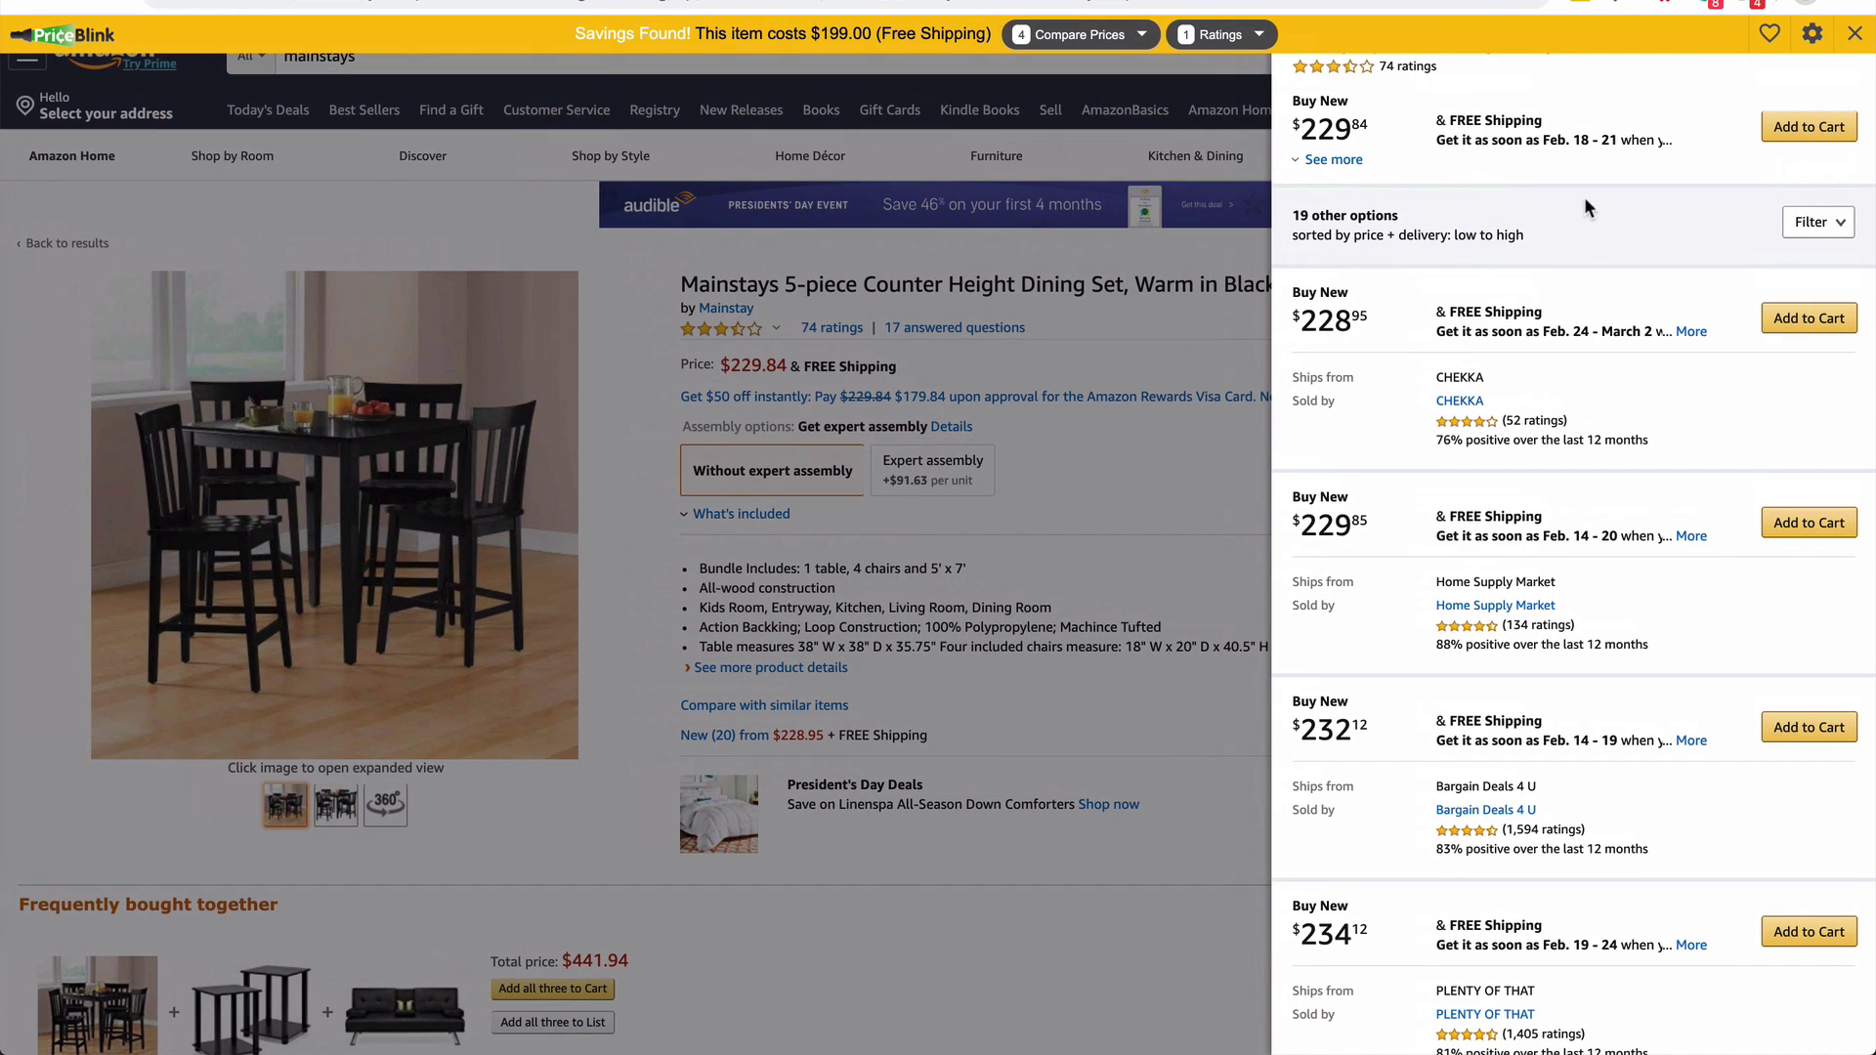
scroll(1541, 358, "down", 2)
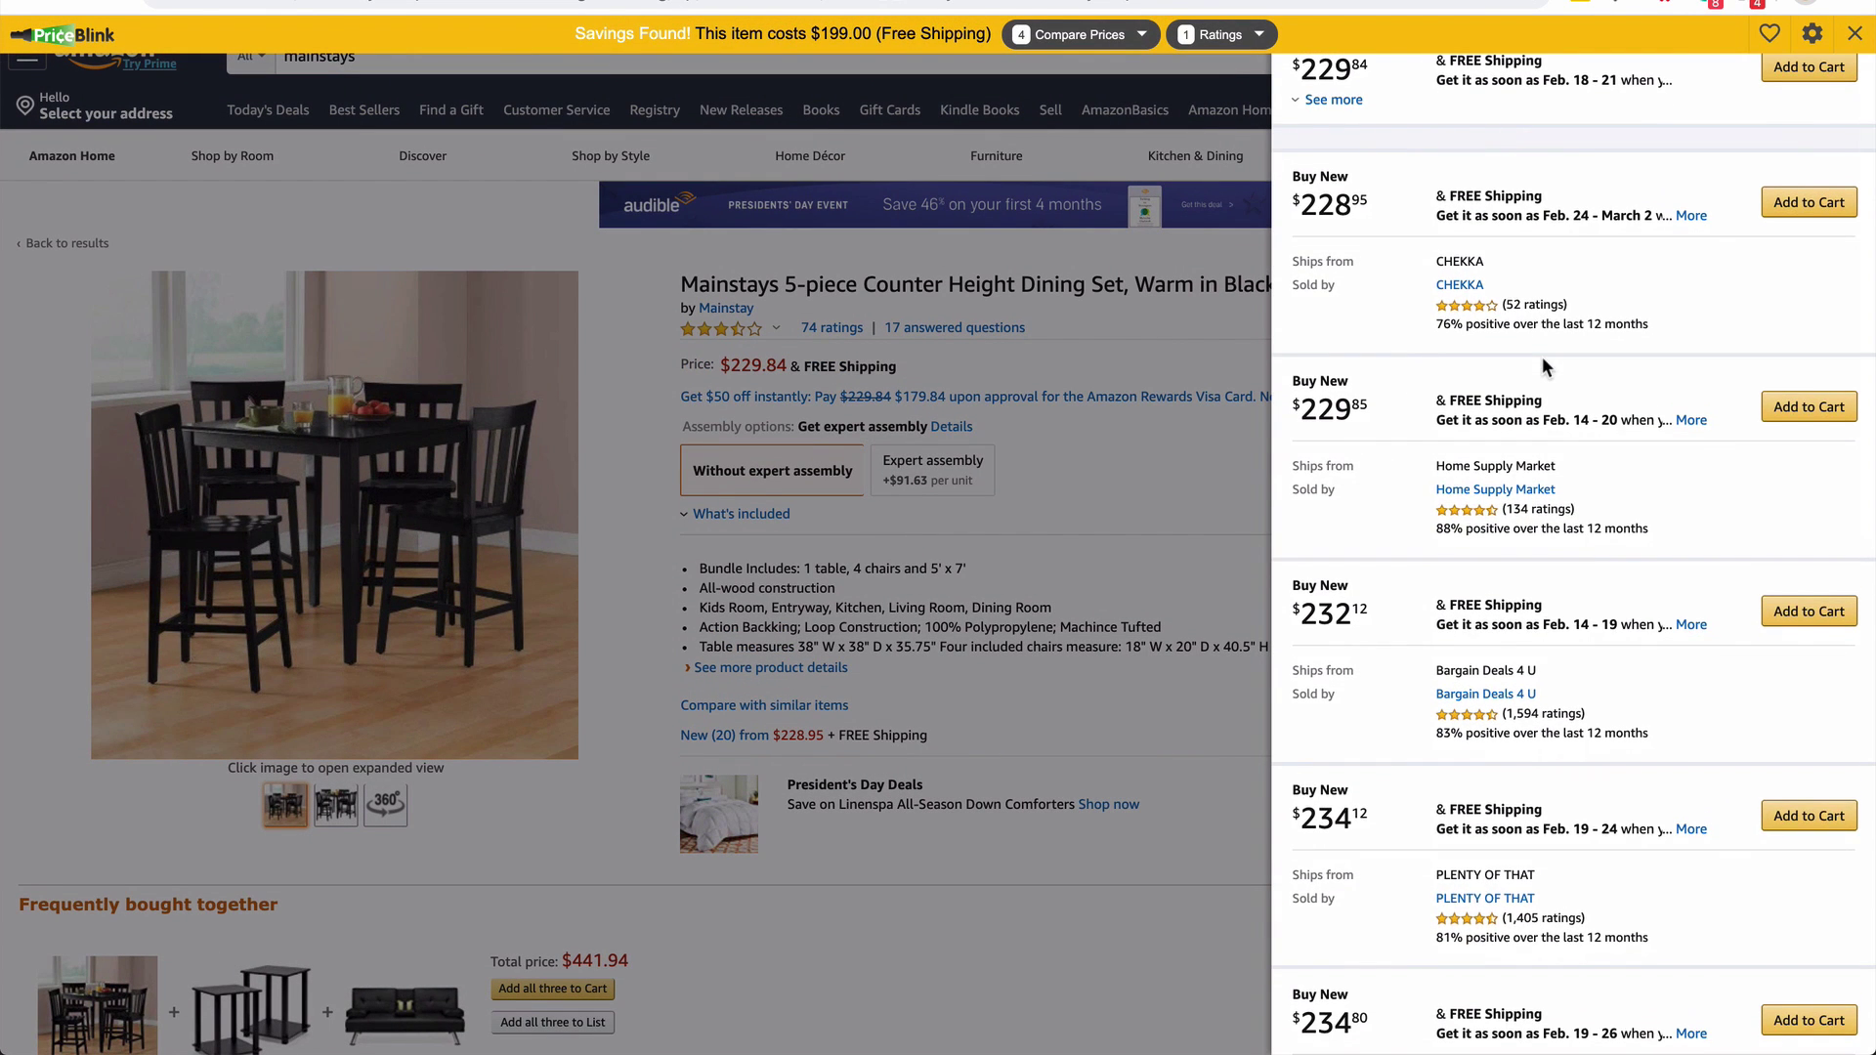
scroll(1542, 365, "up", 2)
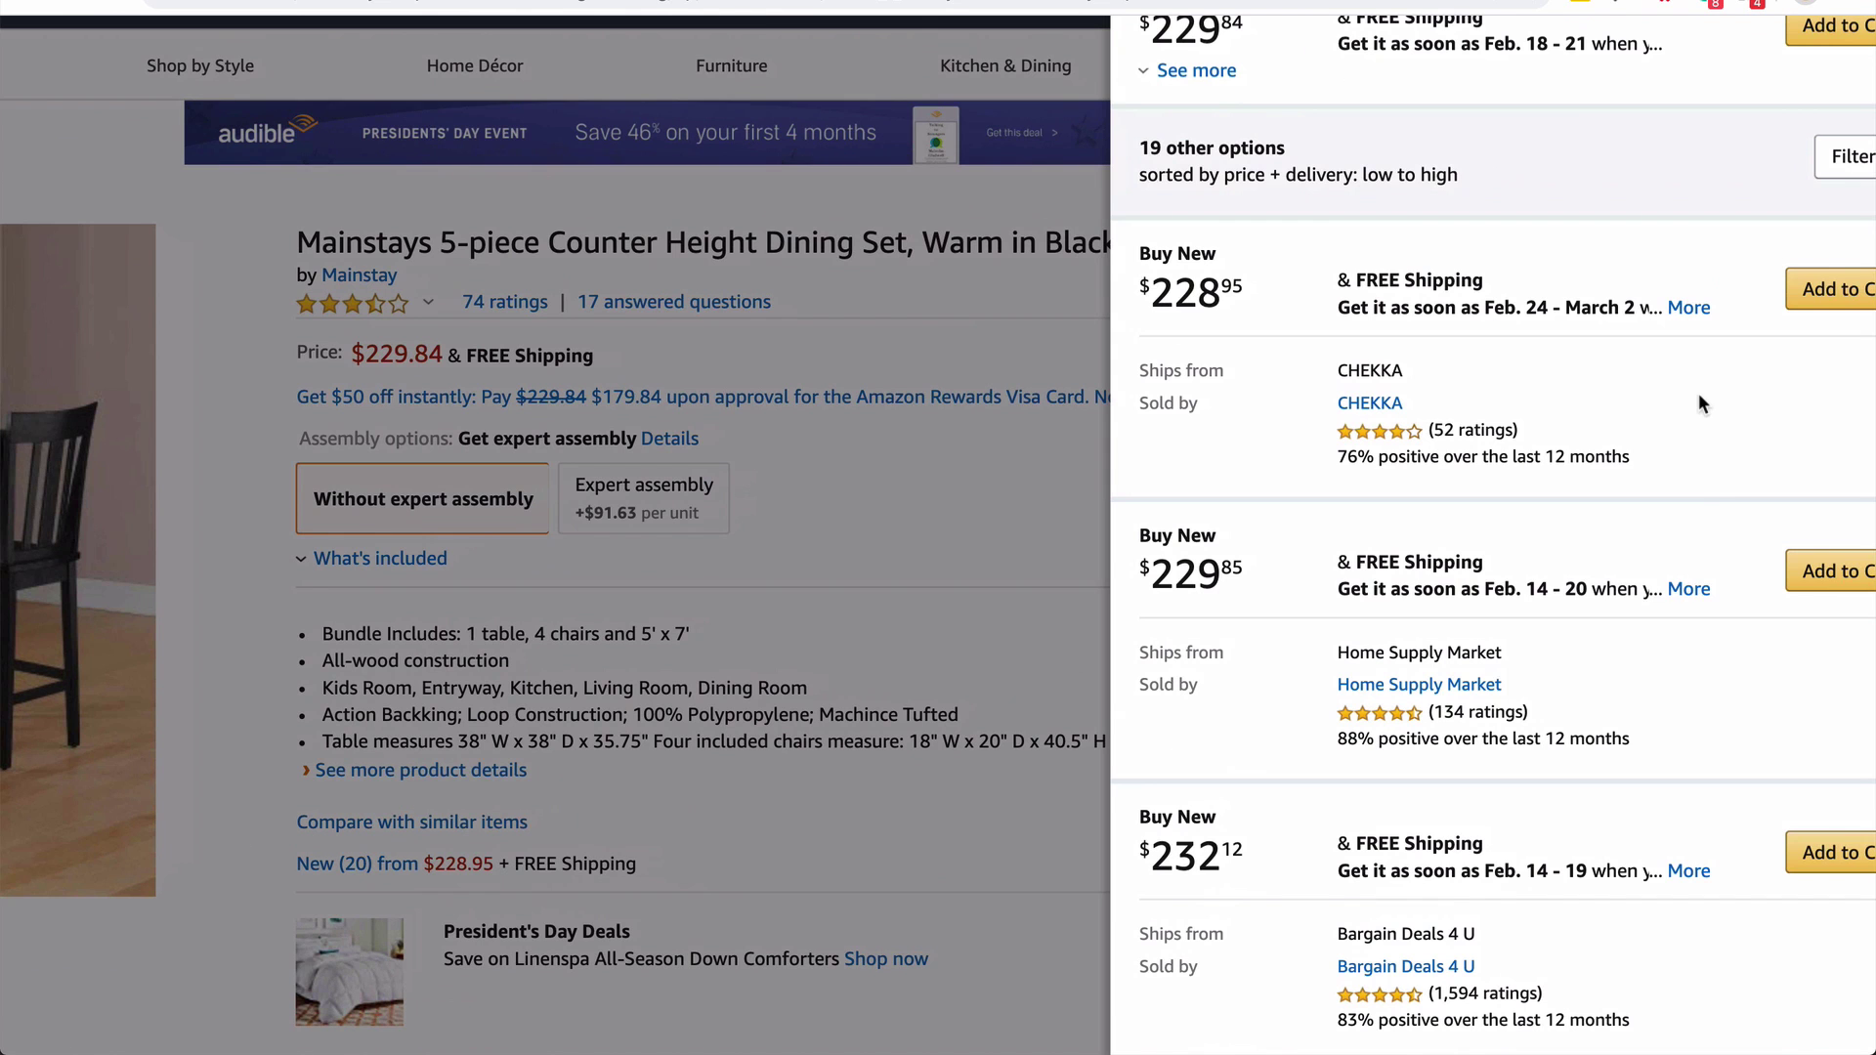
Close the dining set's offer list and reopen it from the new-offers entry beneath the purchase options
right_click(1483, 393)
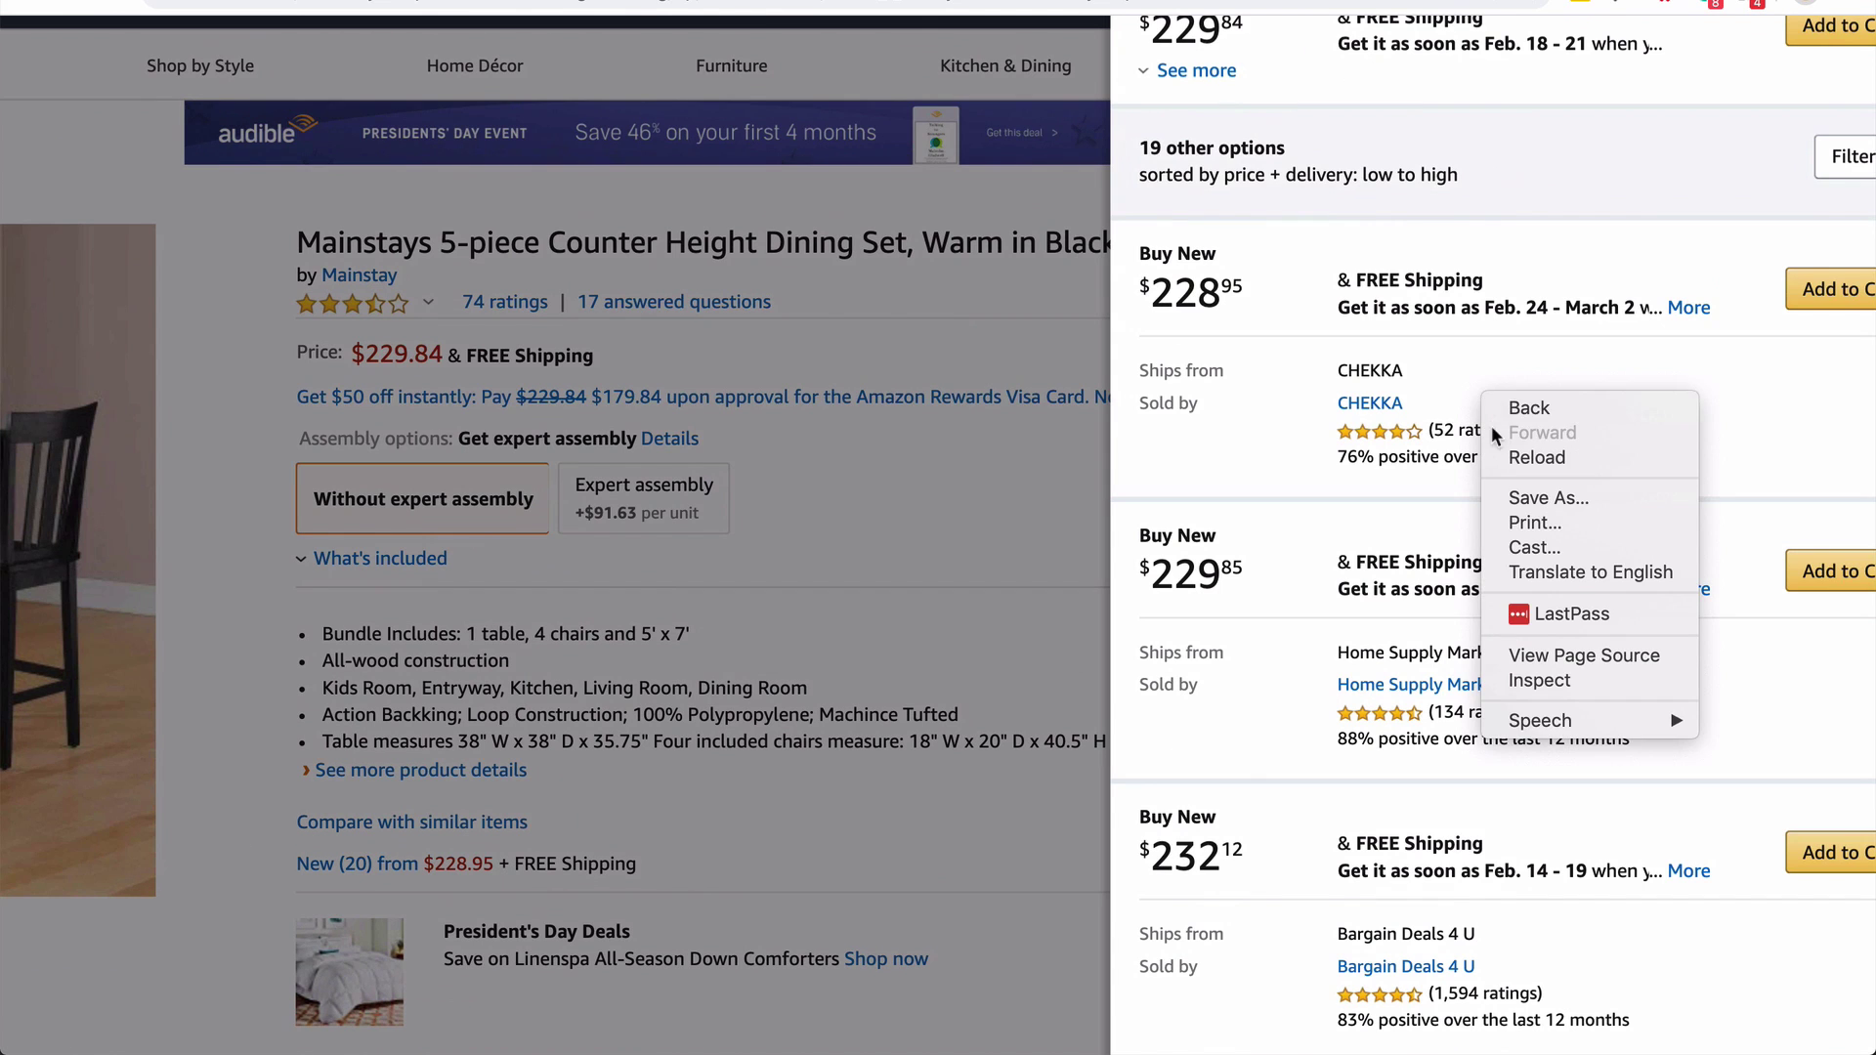
left_click(850, 460)
left_click(1022, 586)
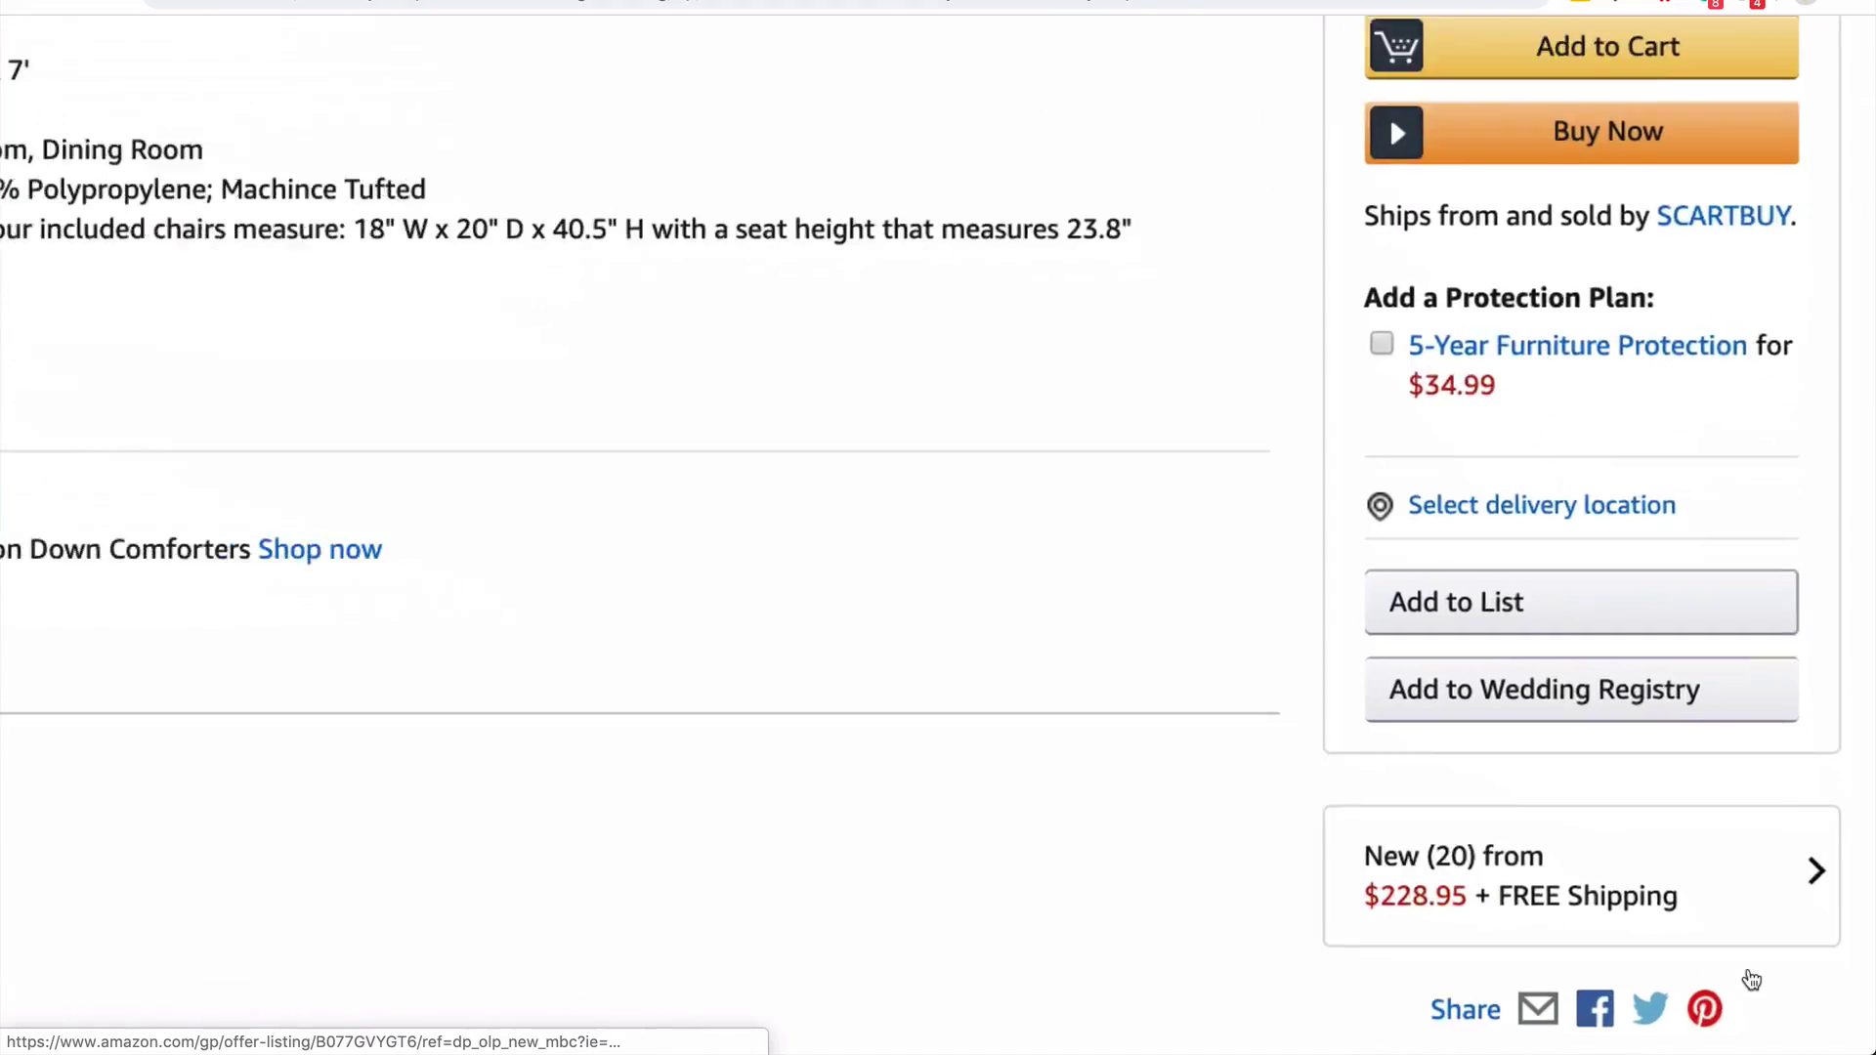
left_click(1612, 899)
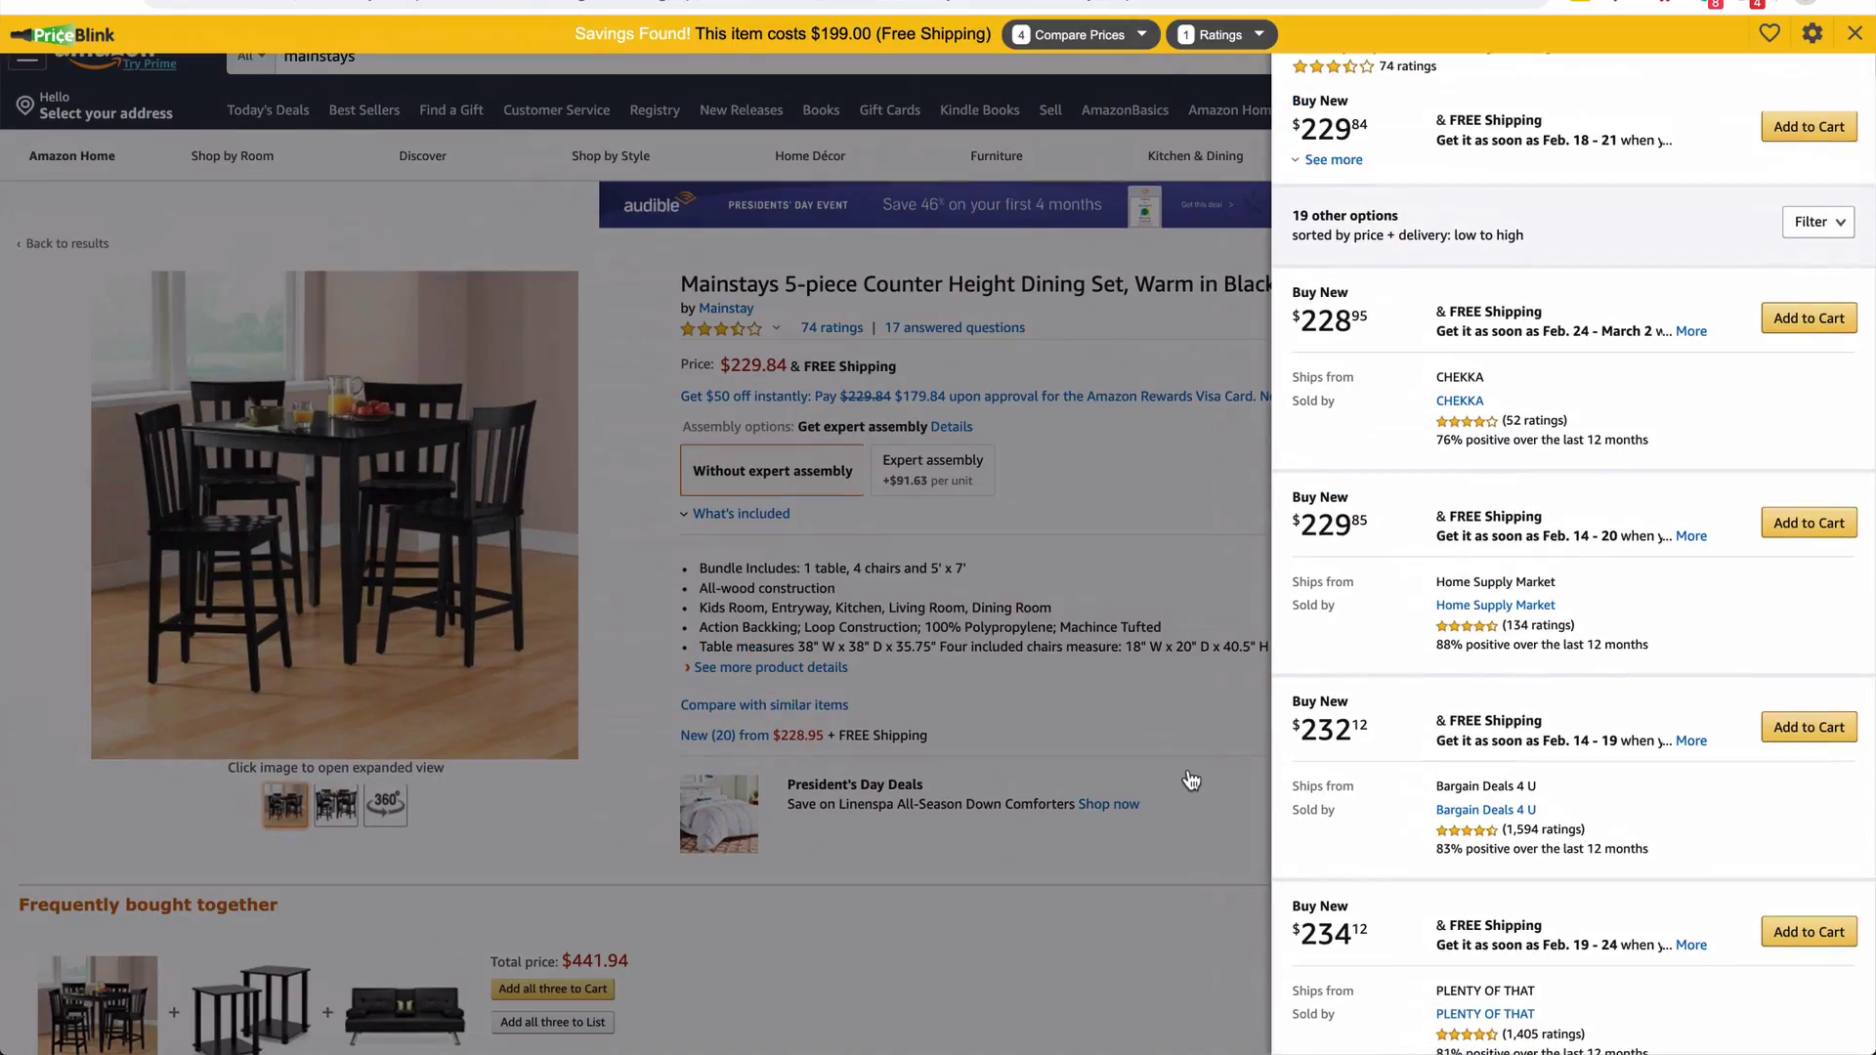
Examine the lowest-priced other offer, sold by CHEKKA, highlighting its price and its 12-month positive rating
scroll(1520, 577, "down", 1)
scroll(1517, 575, "up", 1)
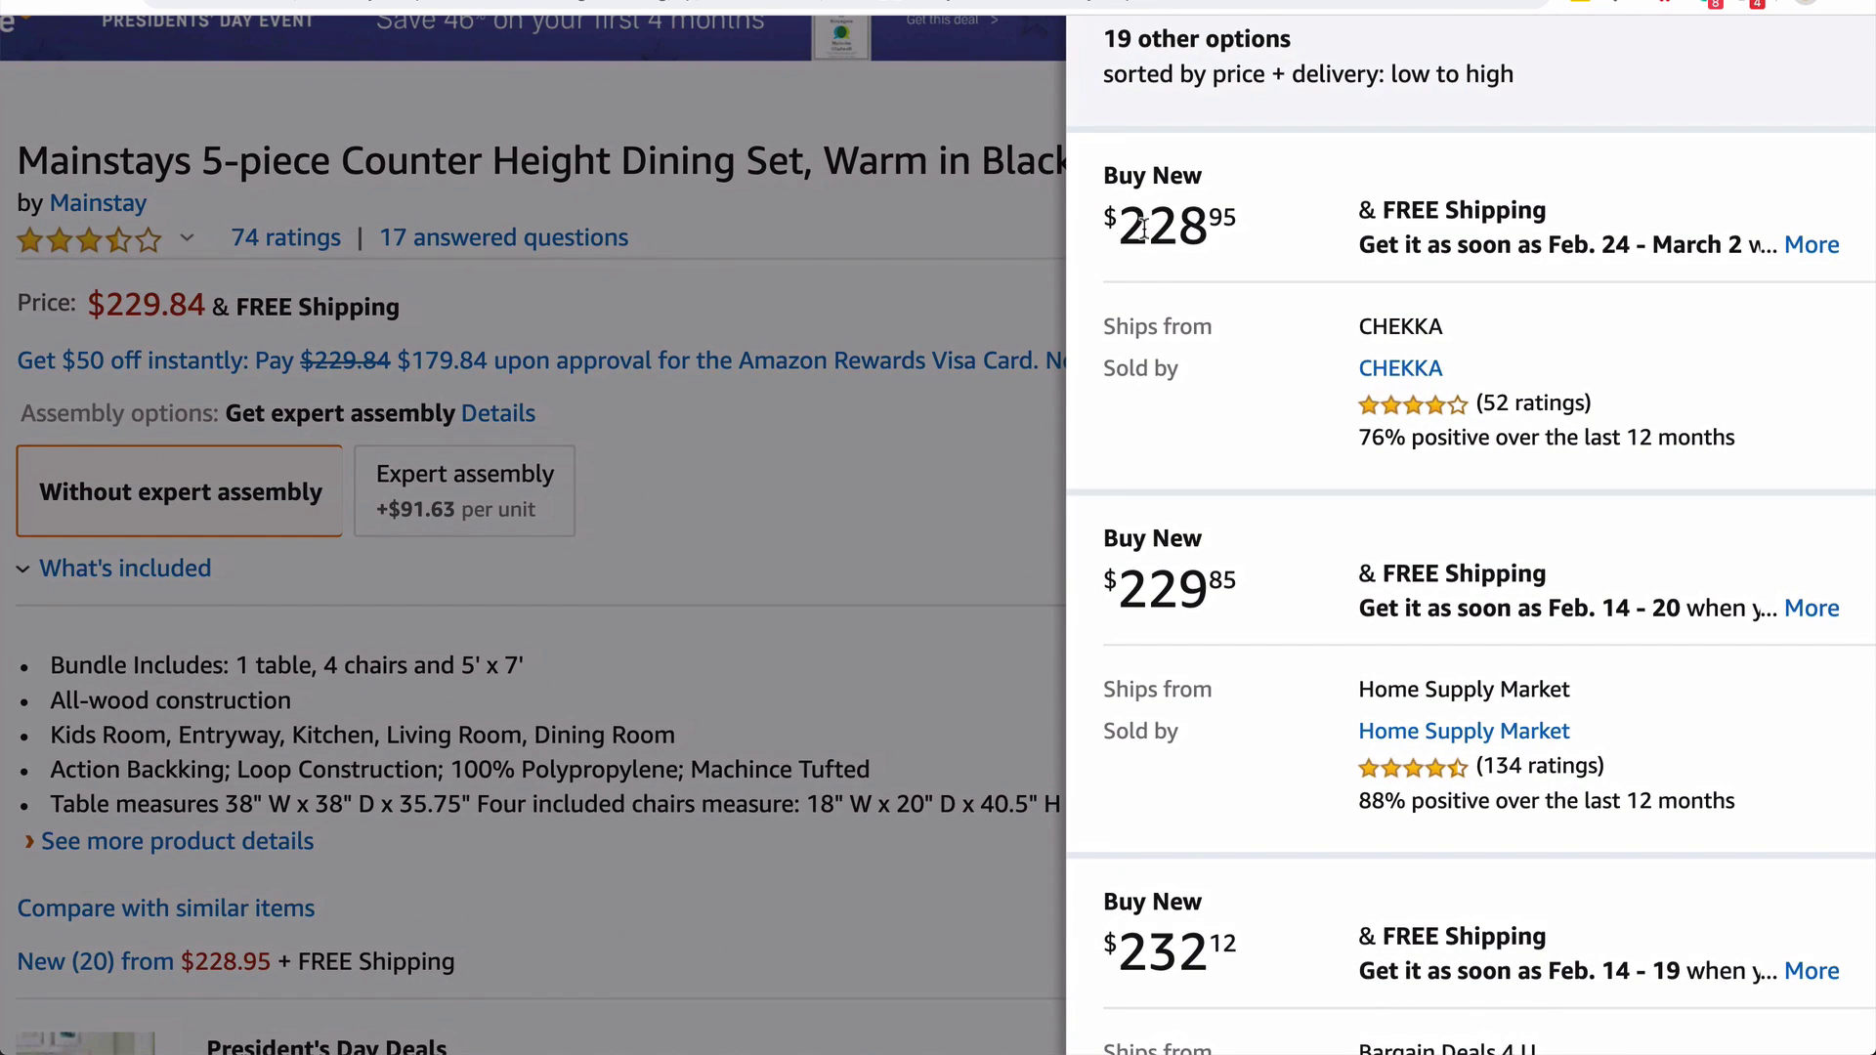
left_click_drag(1121, 218, 1222, 243)
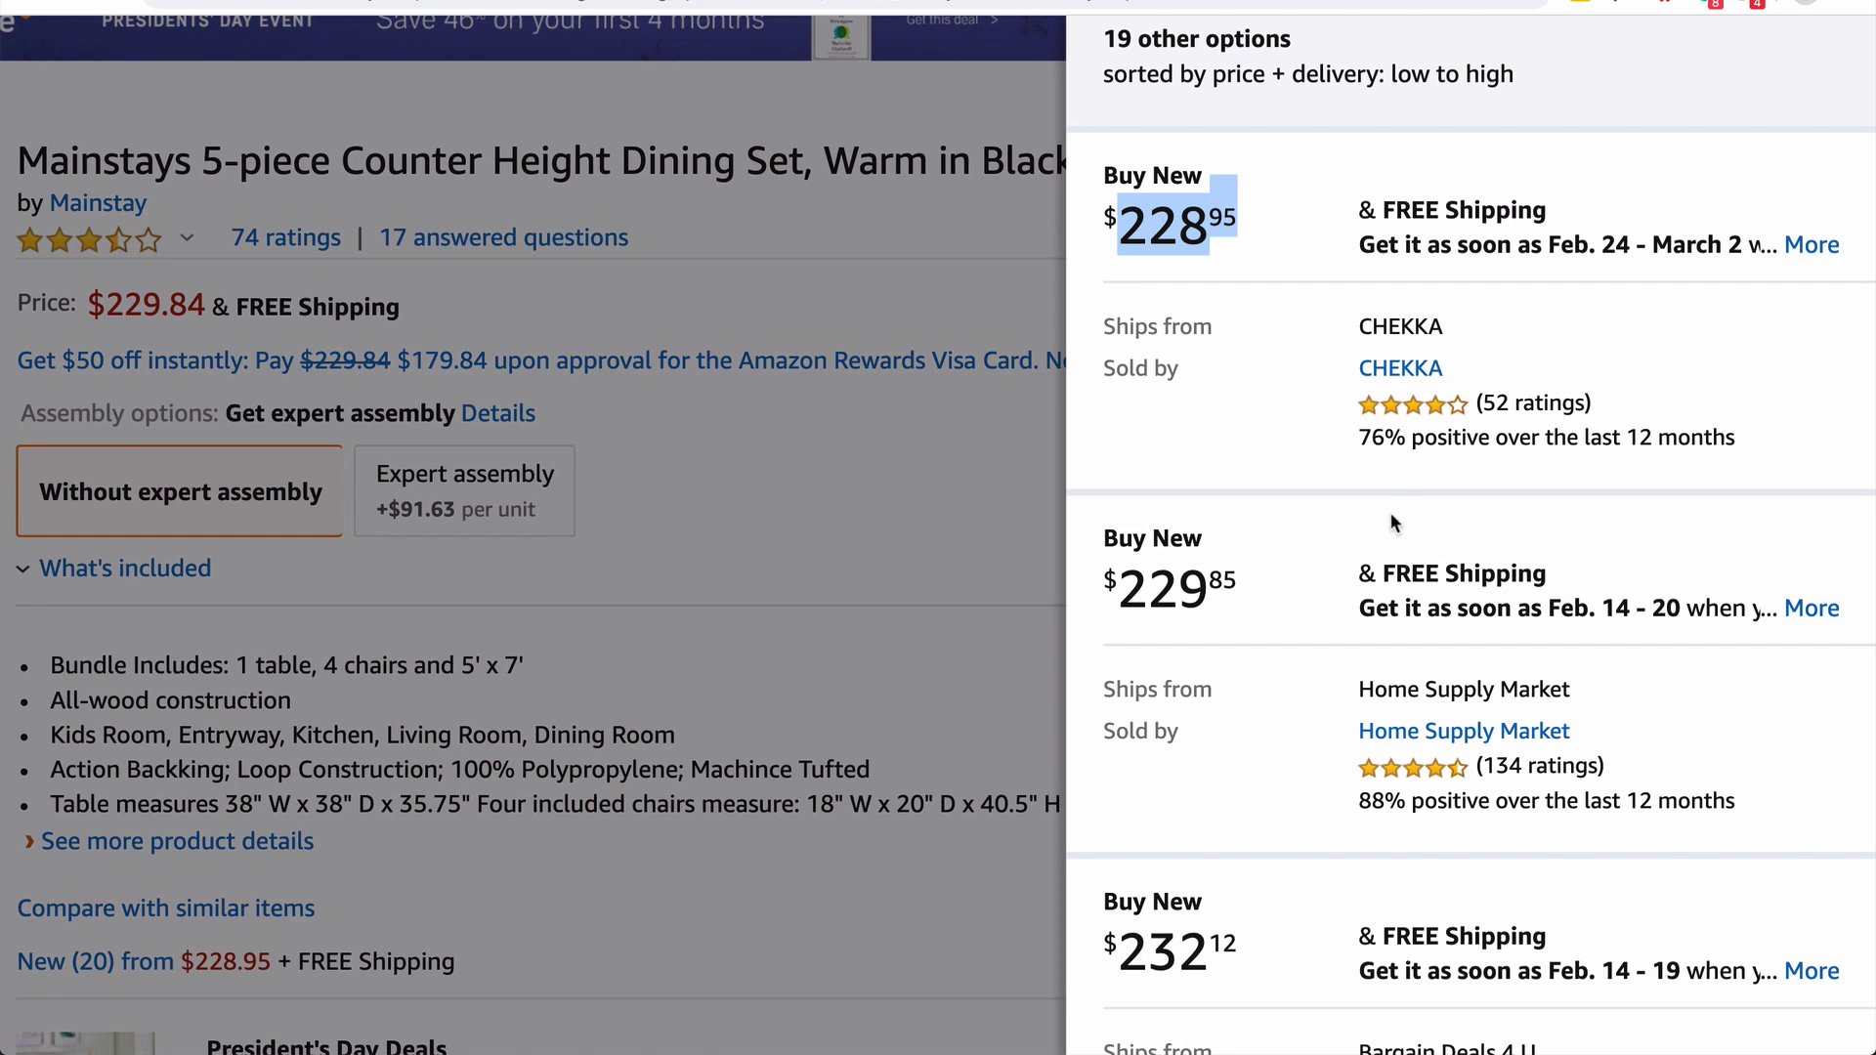
left_click_drag(1373, 442, 1411, 445)
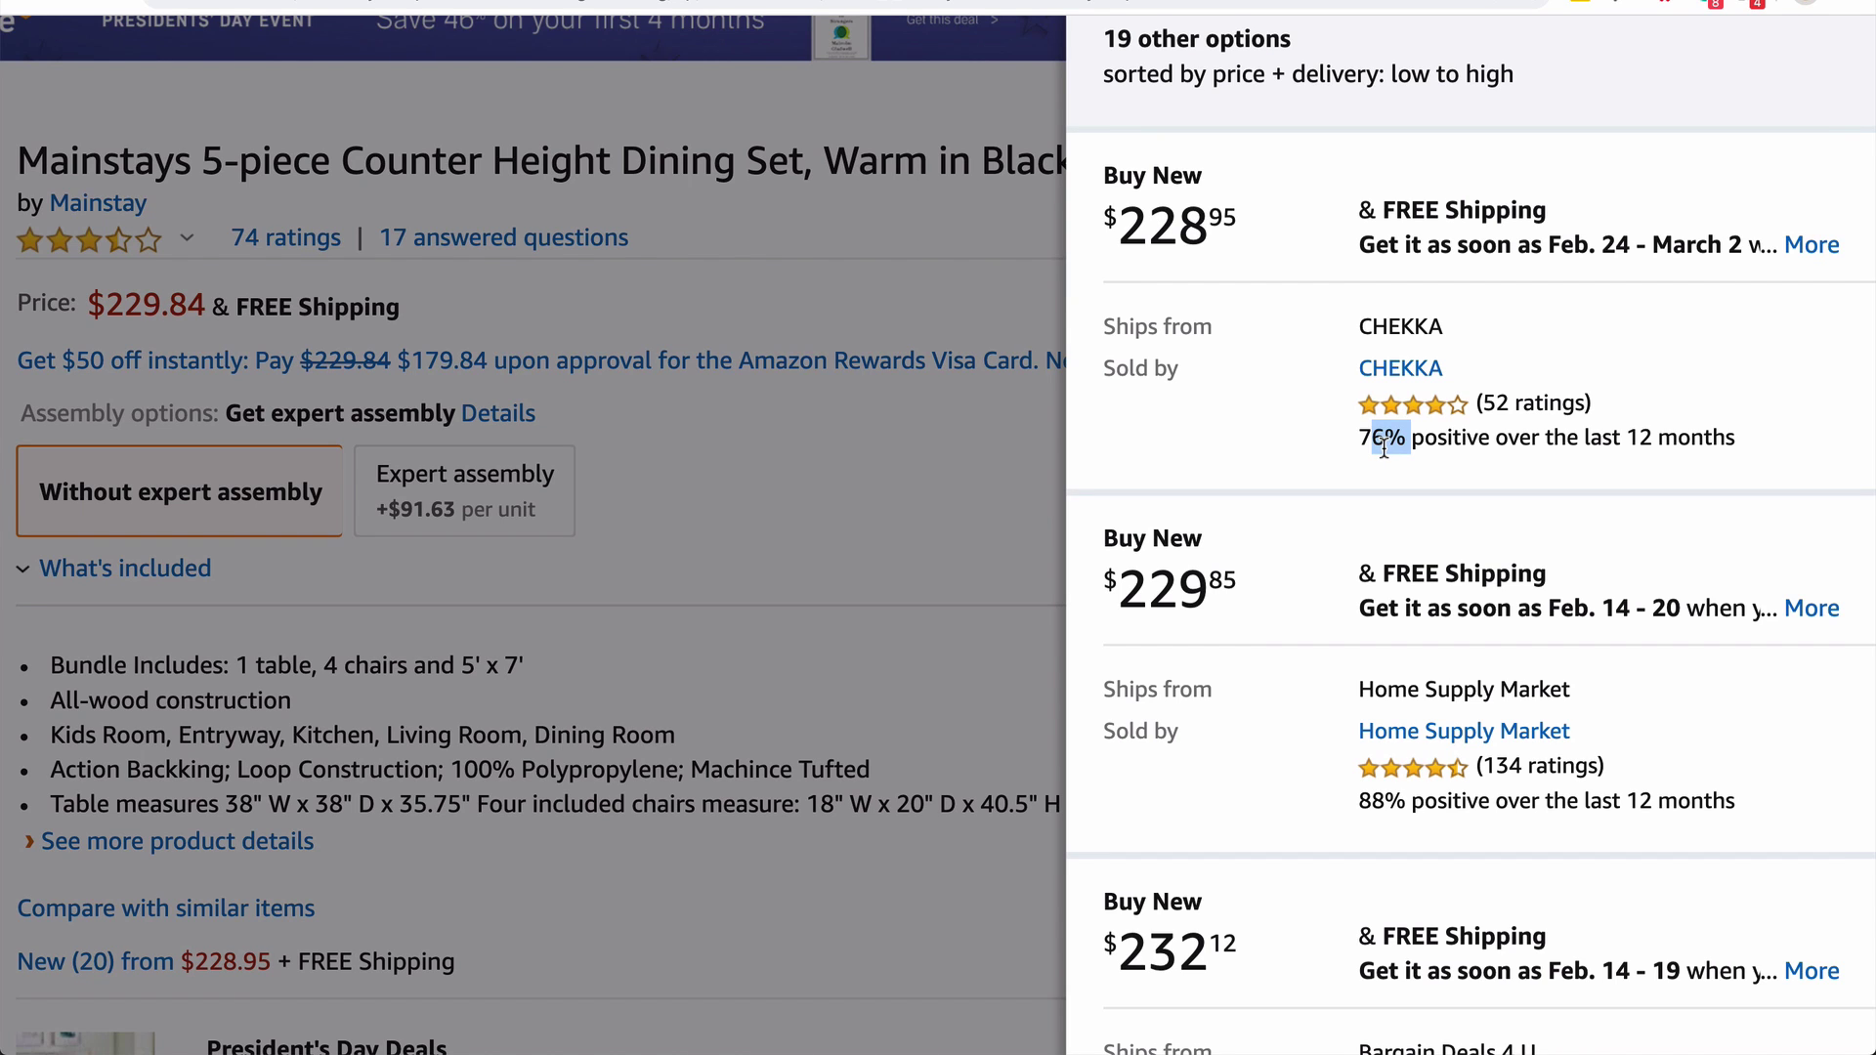
triple_click(1383, 442)
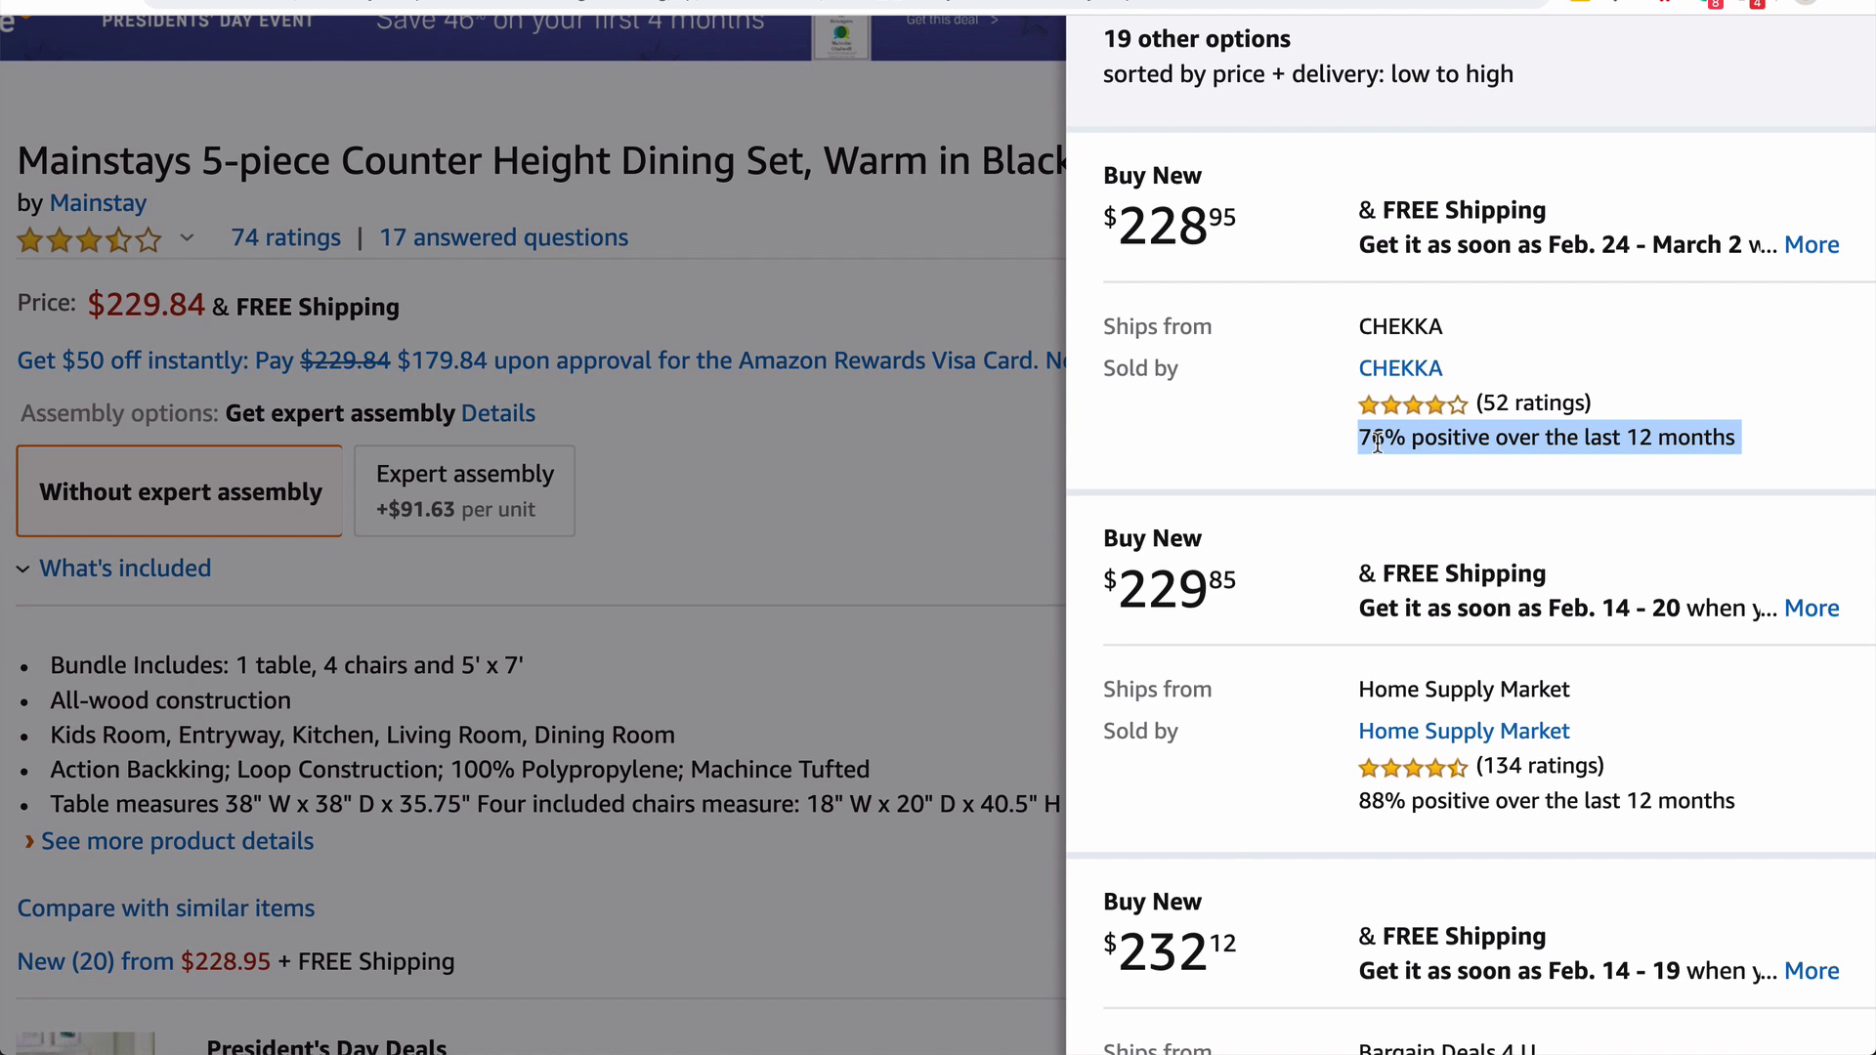
Compare prices and 12-month positive ratings of the dining set's other sellers, ending back at the cheapest offers
key("ctrl+minus")
scroll(1436, 735, "down", 1)
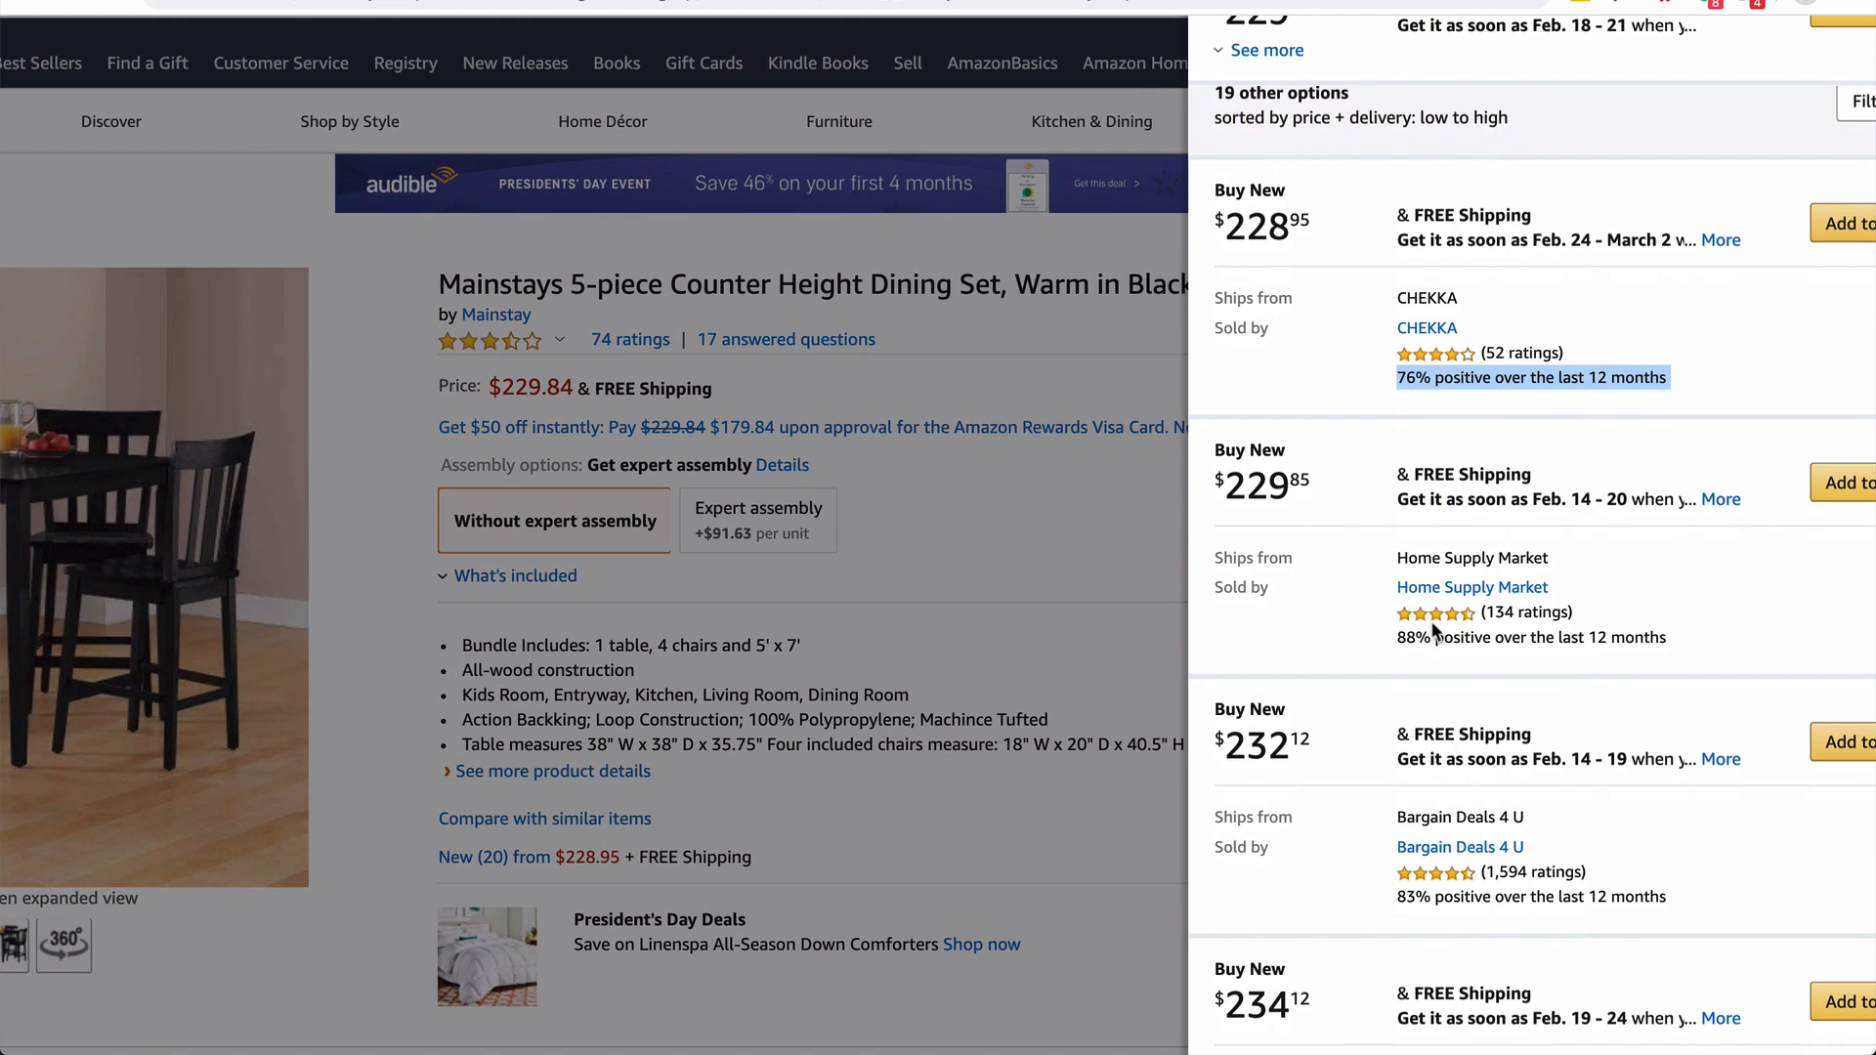
scroll(1430, 619, "down", 1)
scroll(1303, 409, "down", 1)
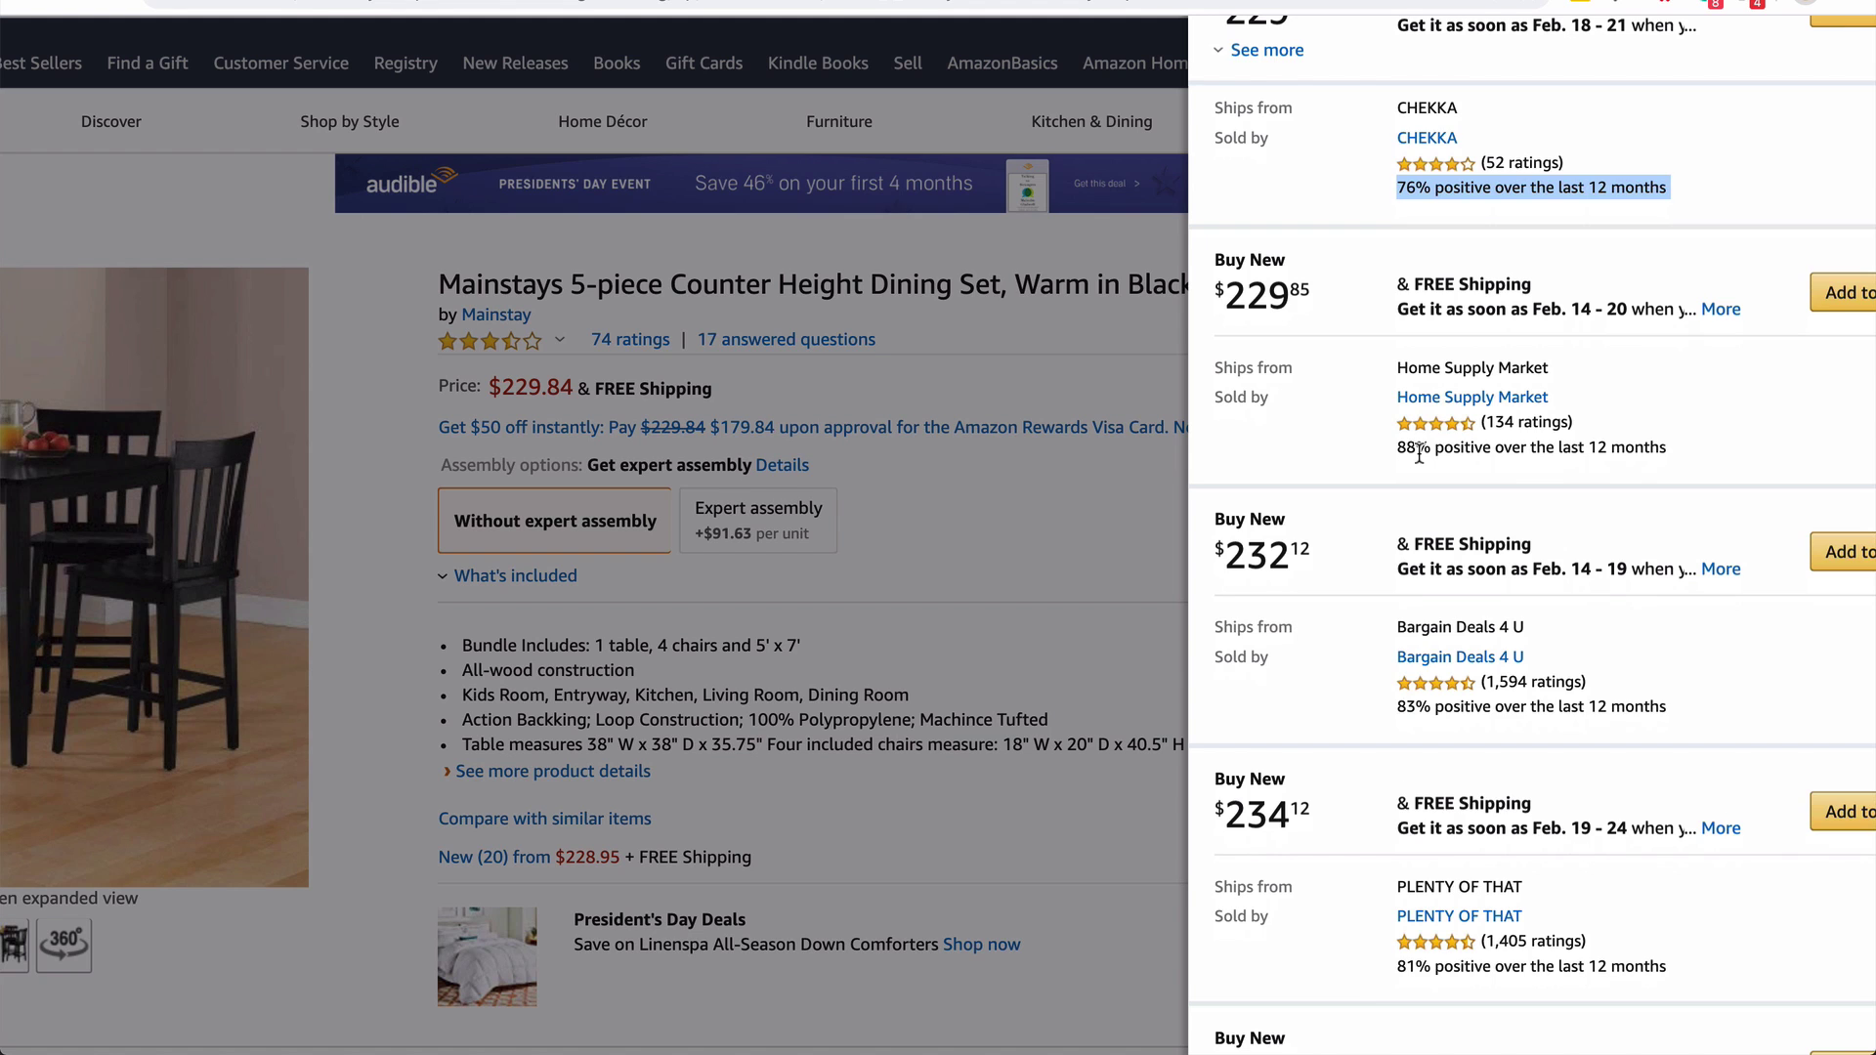
scroll(1419, 455, "down", 2)
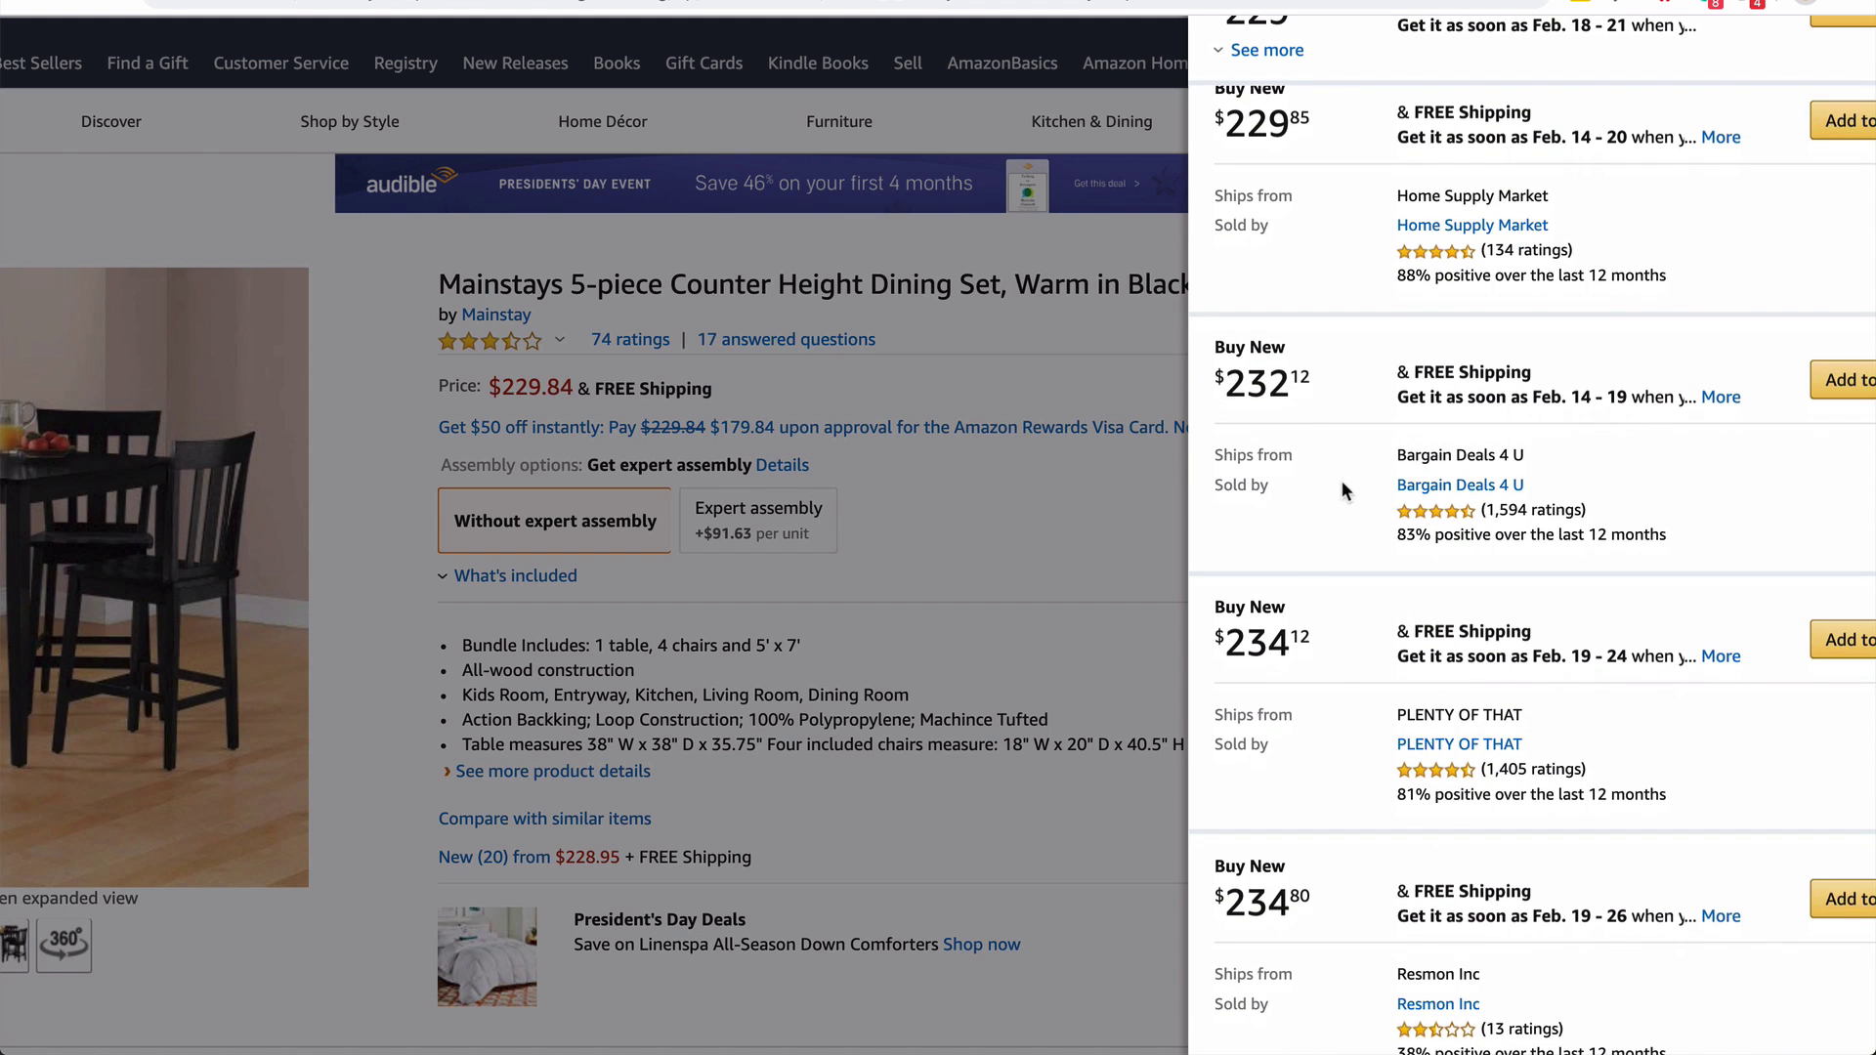
scroll(1340, 479, "down", 4)
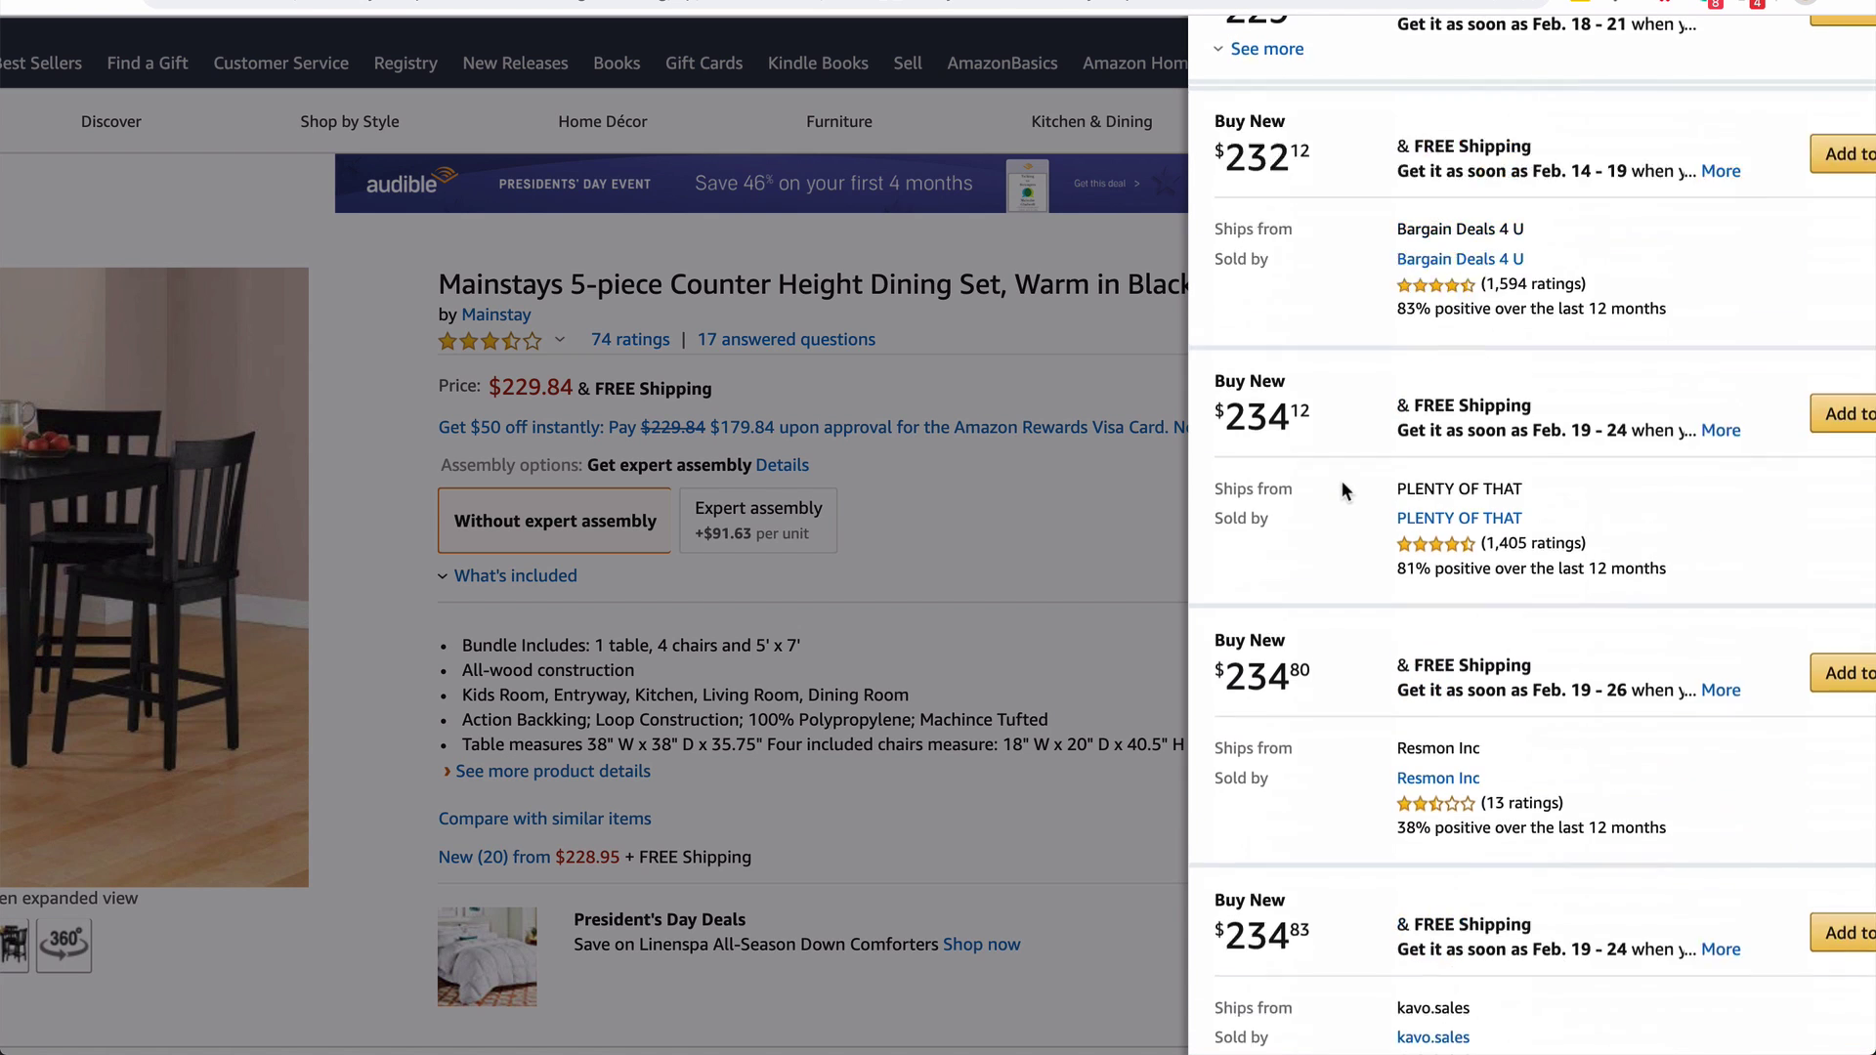
scroll(1487, 795, "down", 1)
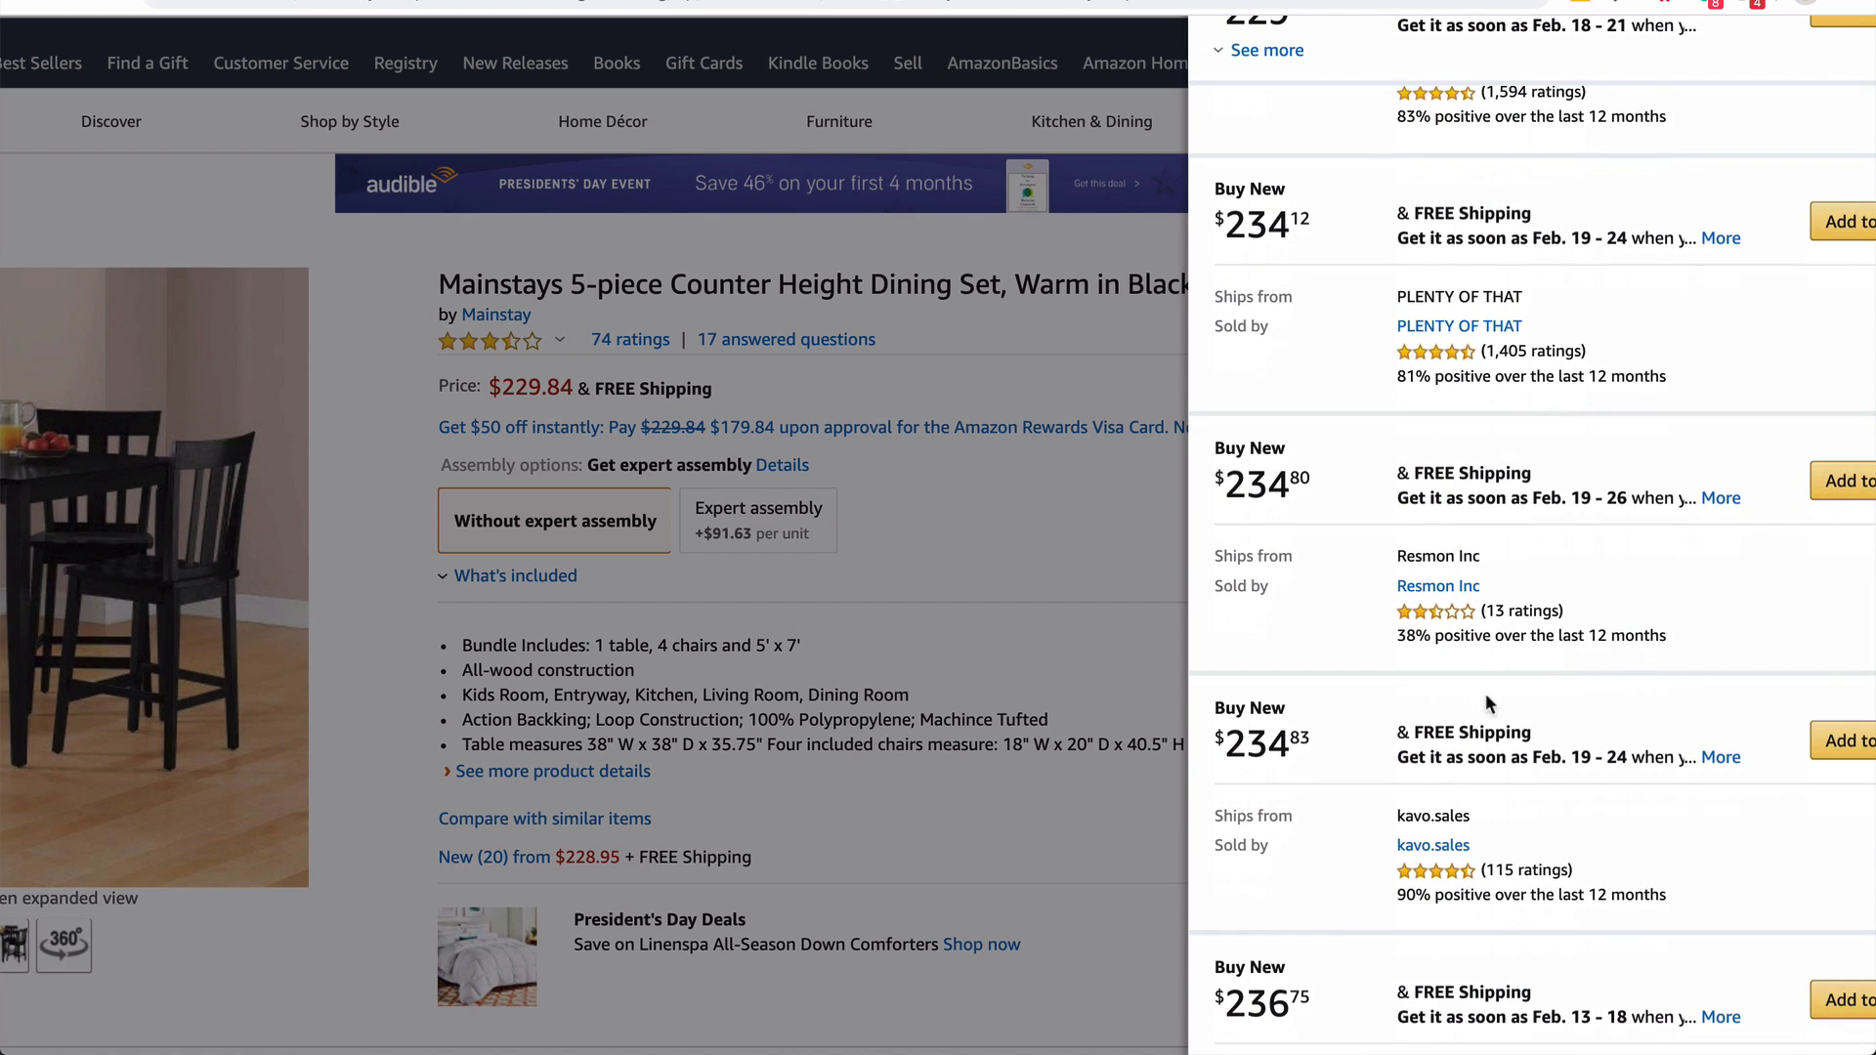
double_click(1407, 377)
scroll(1368, 577, "down", 1)
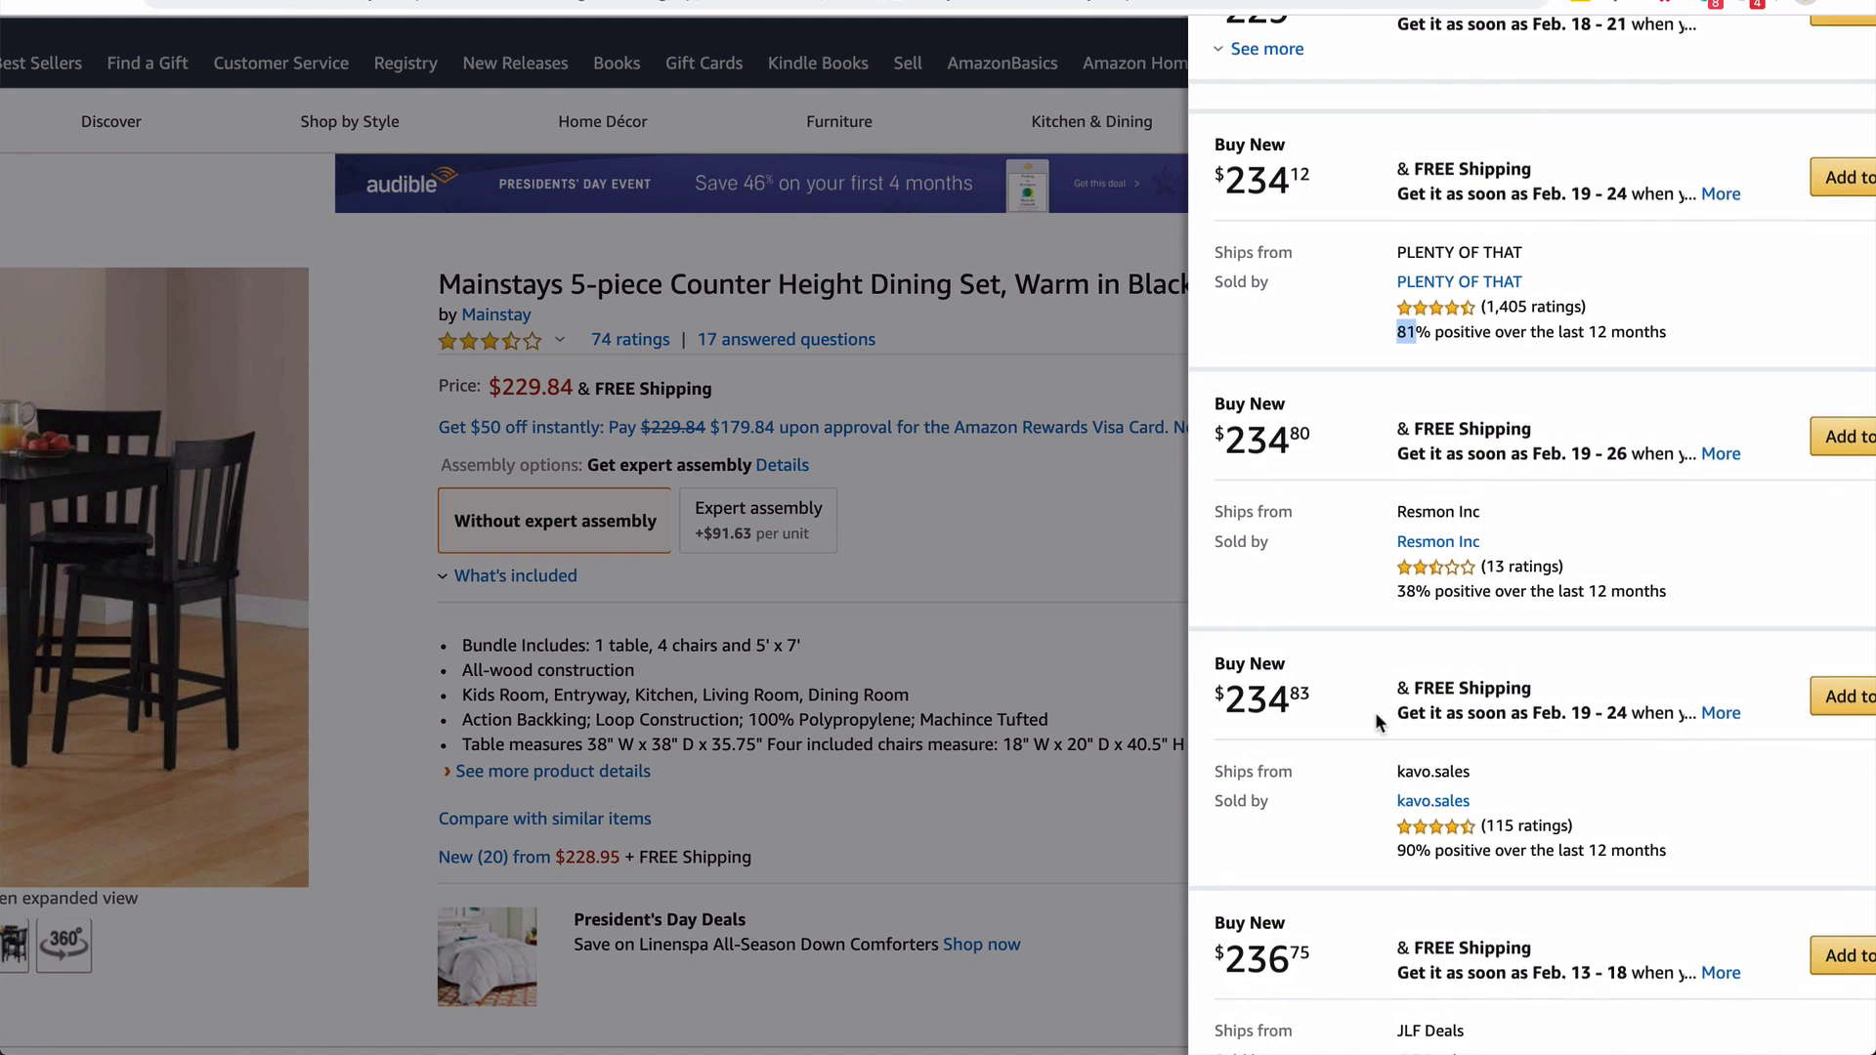
scroll(1374, 719, "up", 1)
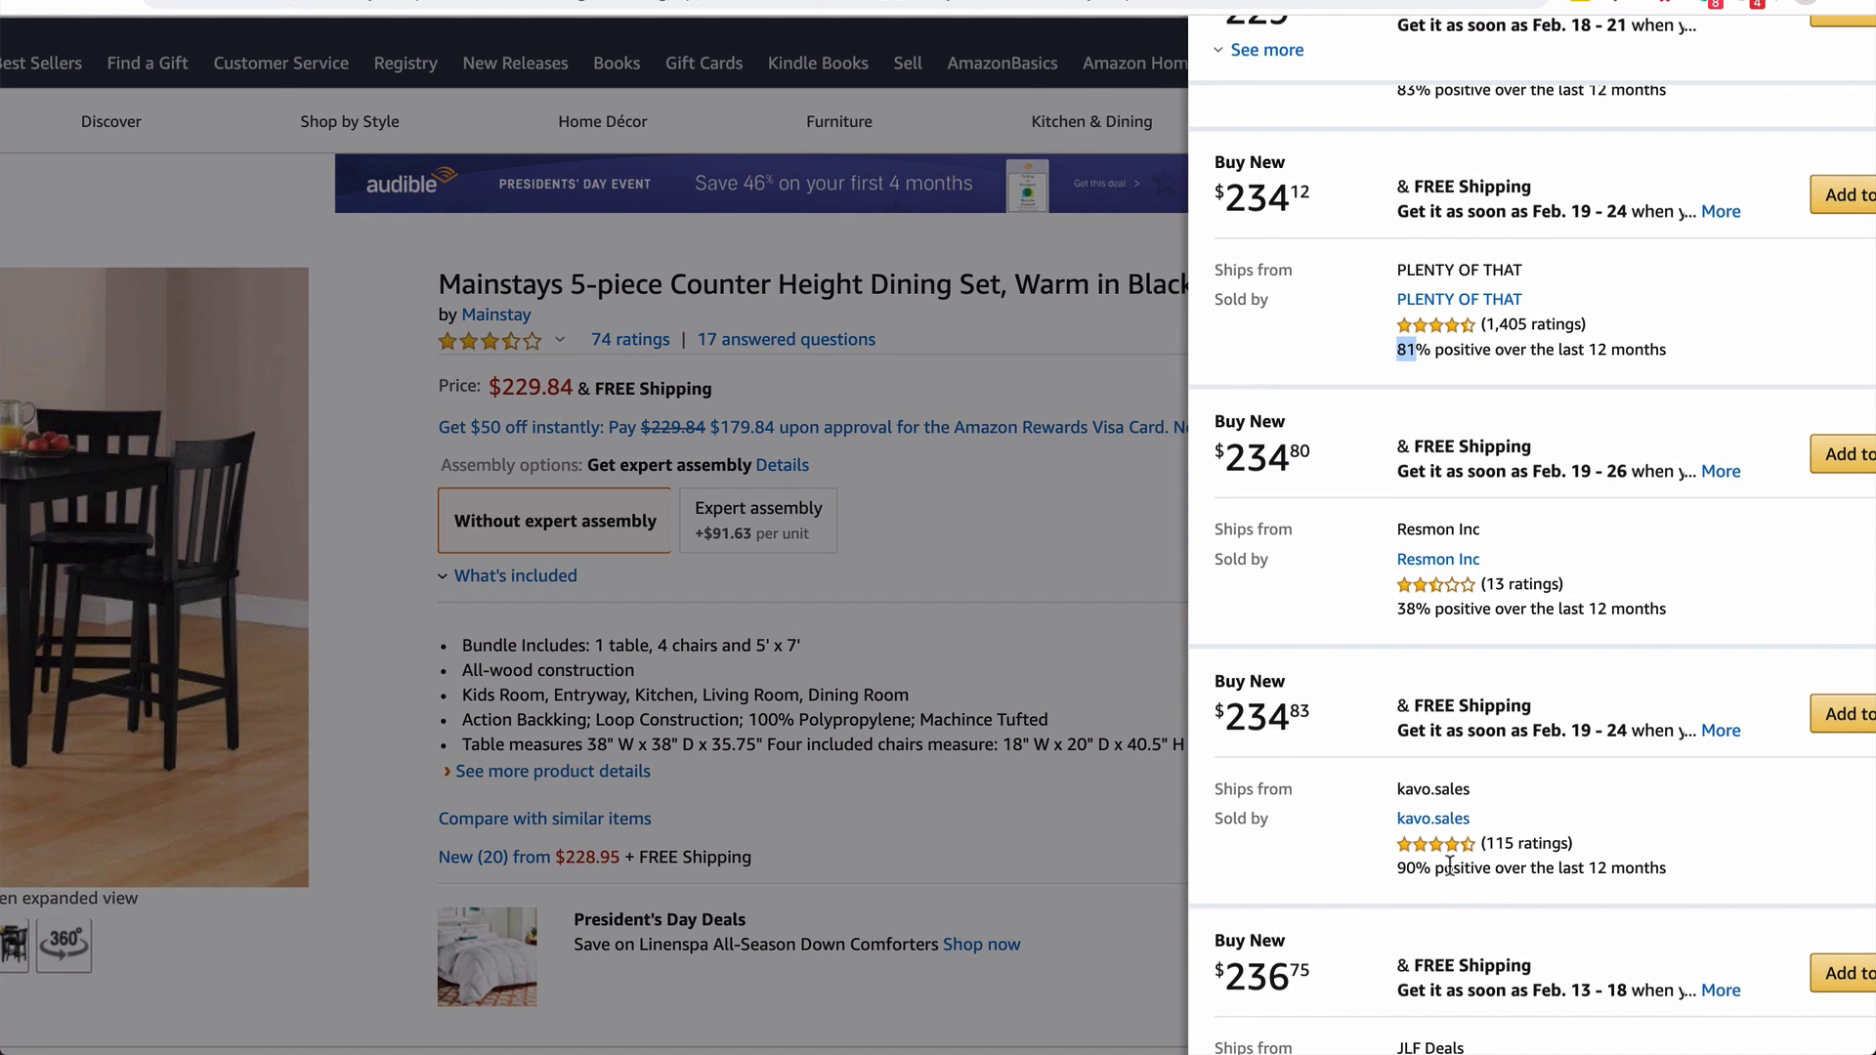
scroll(1422, 782, "up", 8)
scroll(1422, 782, "up", 2)
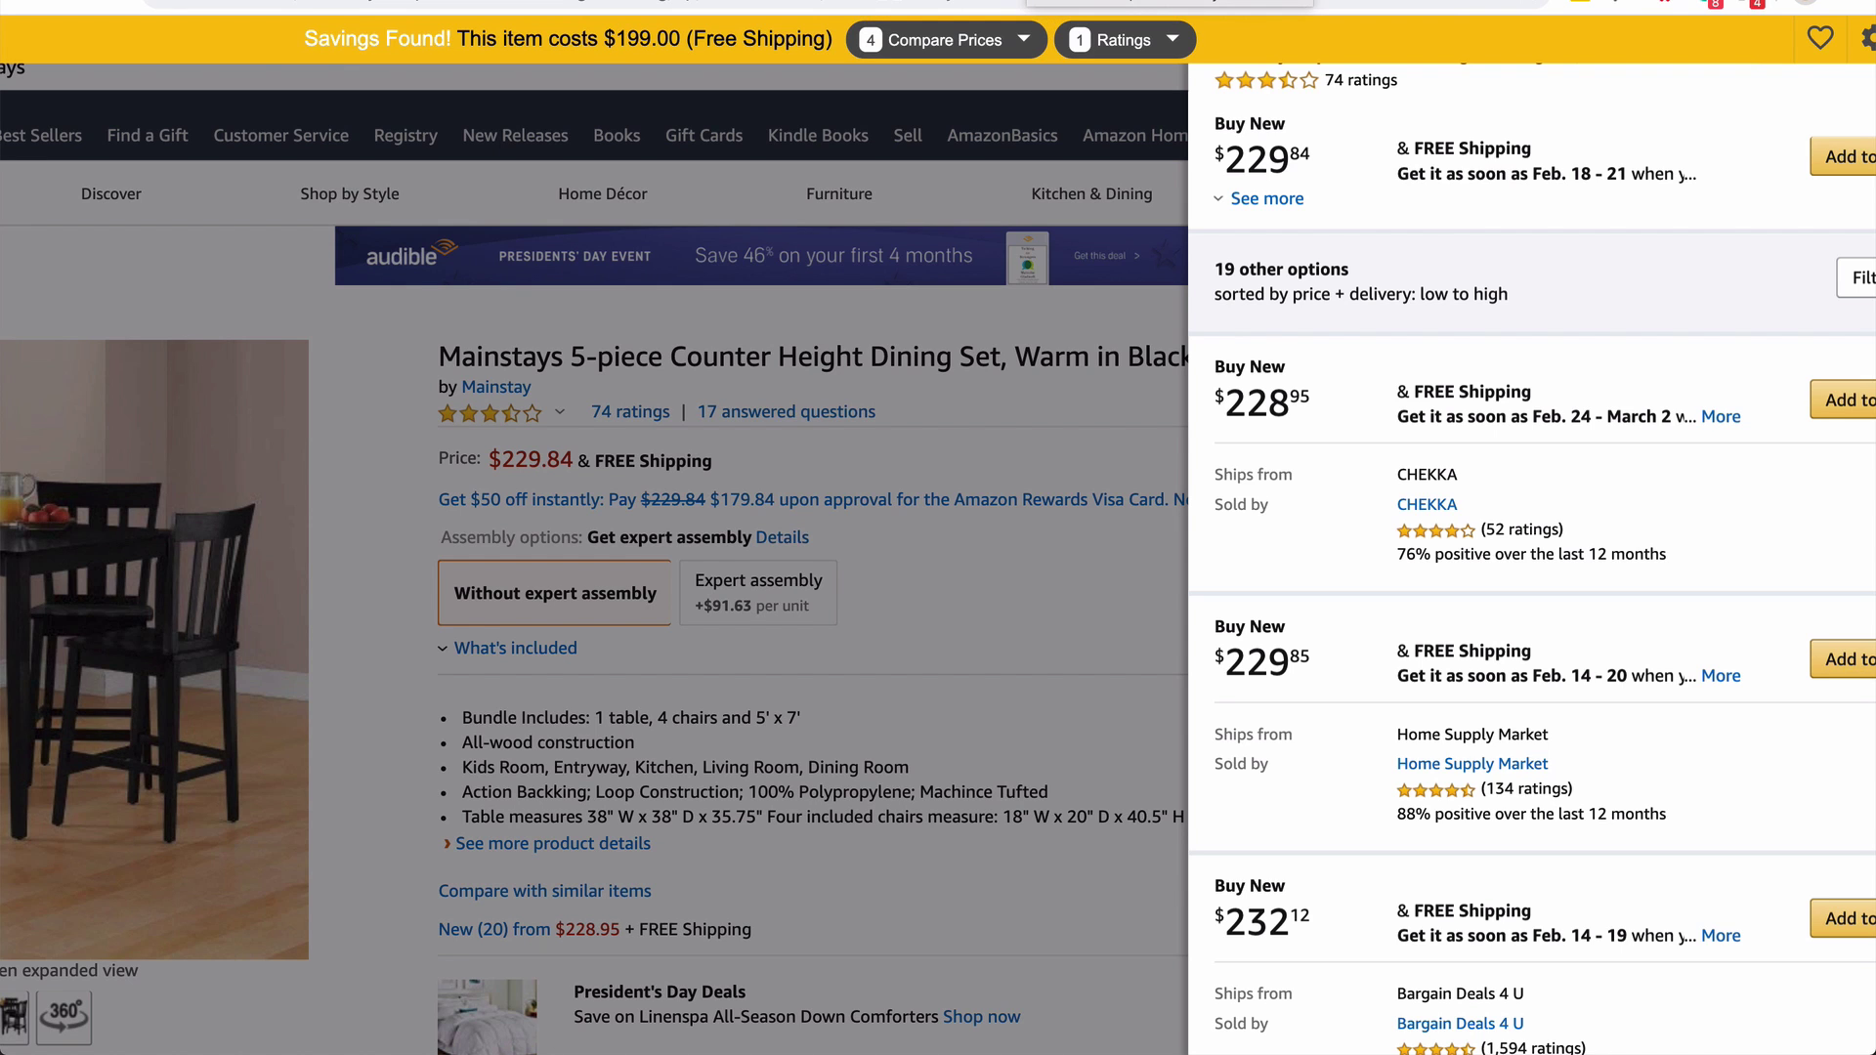
Switch to the Fulfillment by Amazon Revenue Calculator and ready its product search field for an entry
left_click(1055, 1)
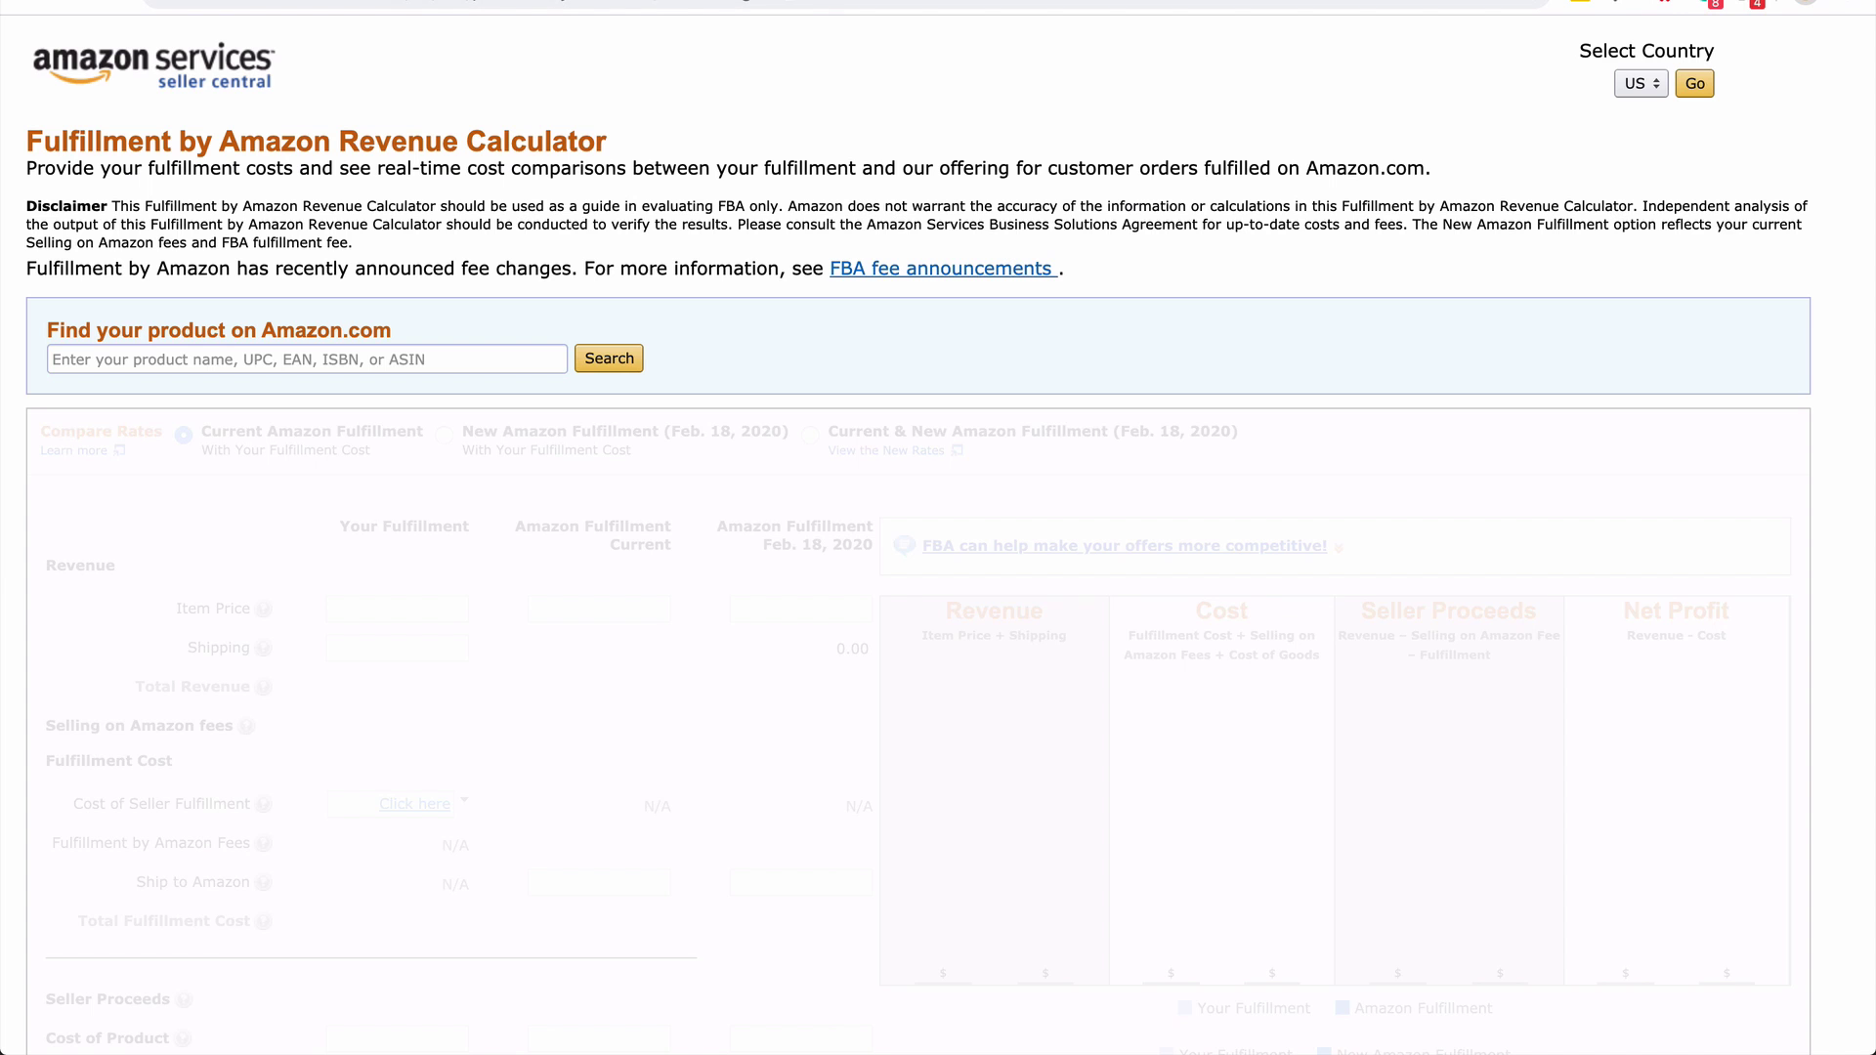
scroll(209, 383, "up", 3)
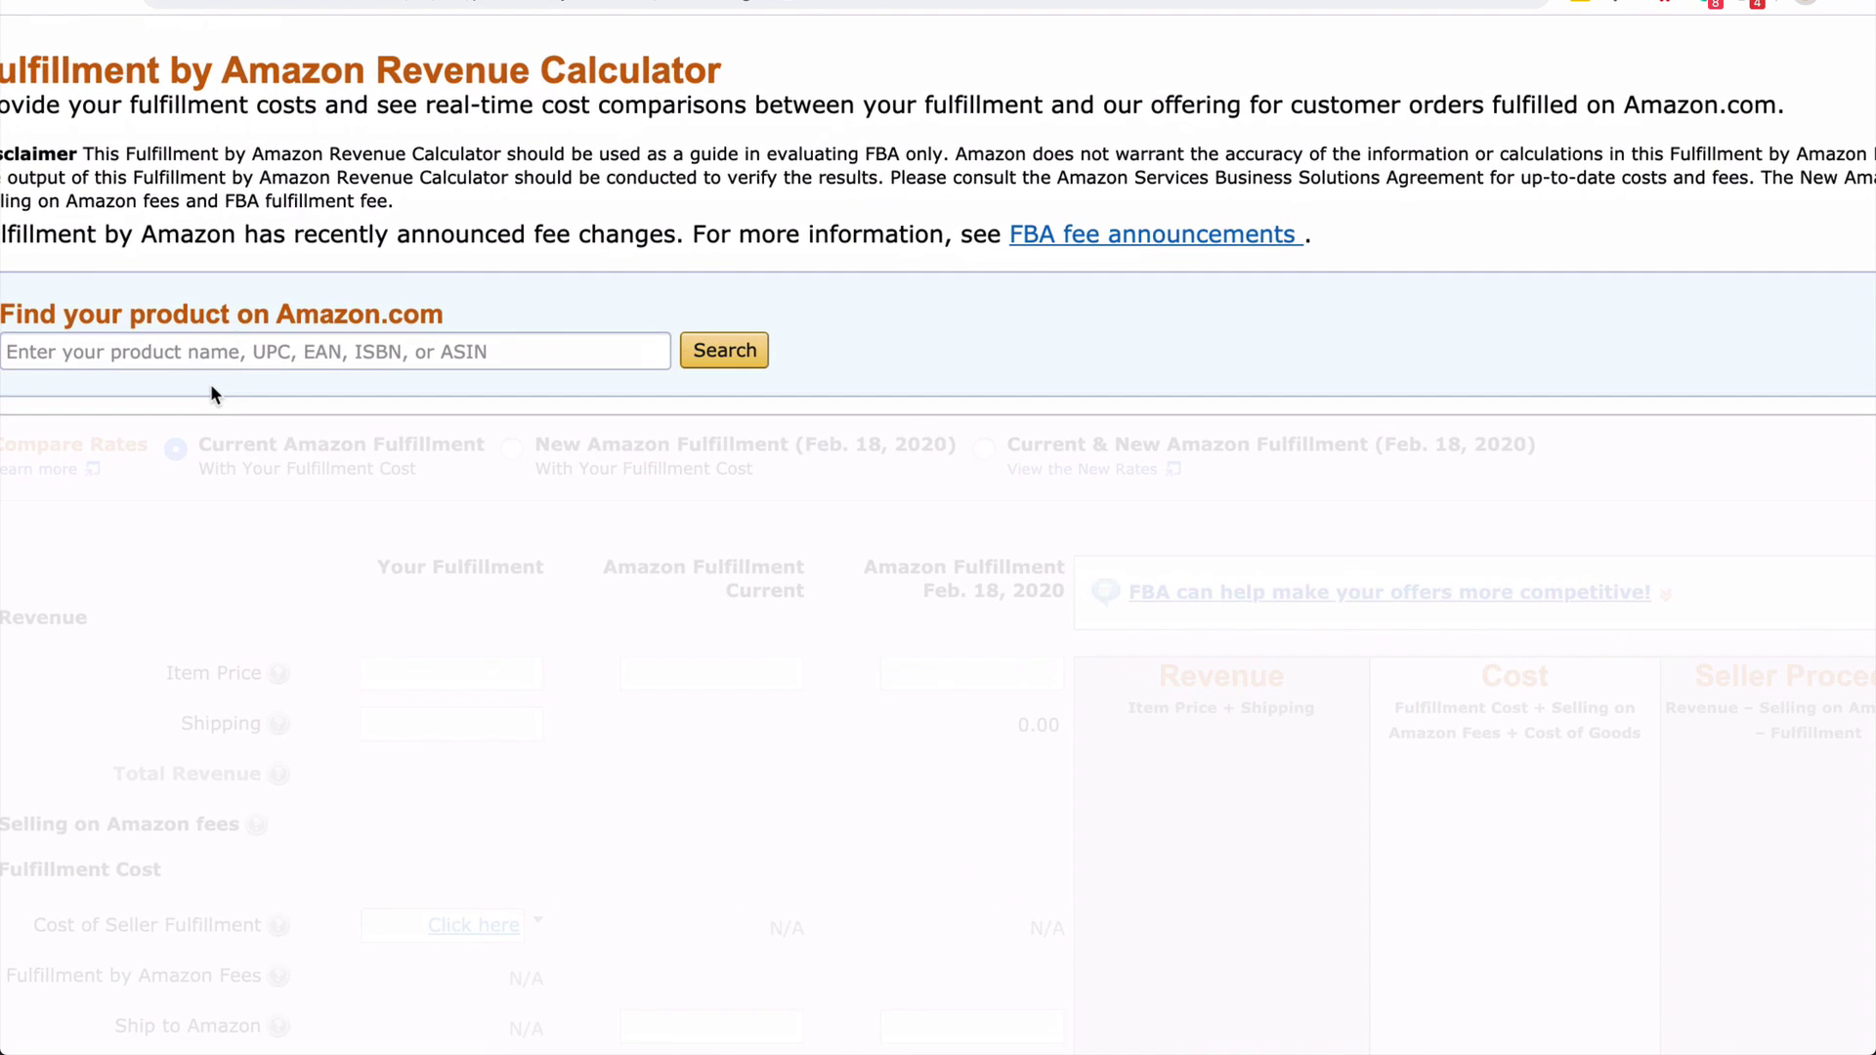
left_click(431, 350)
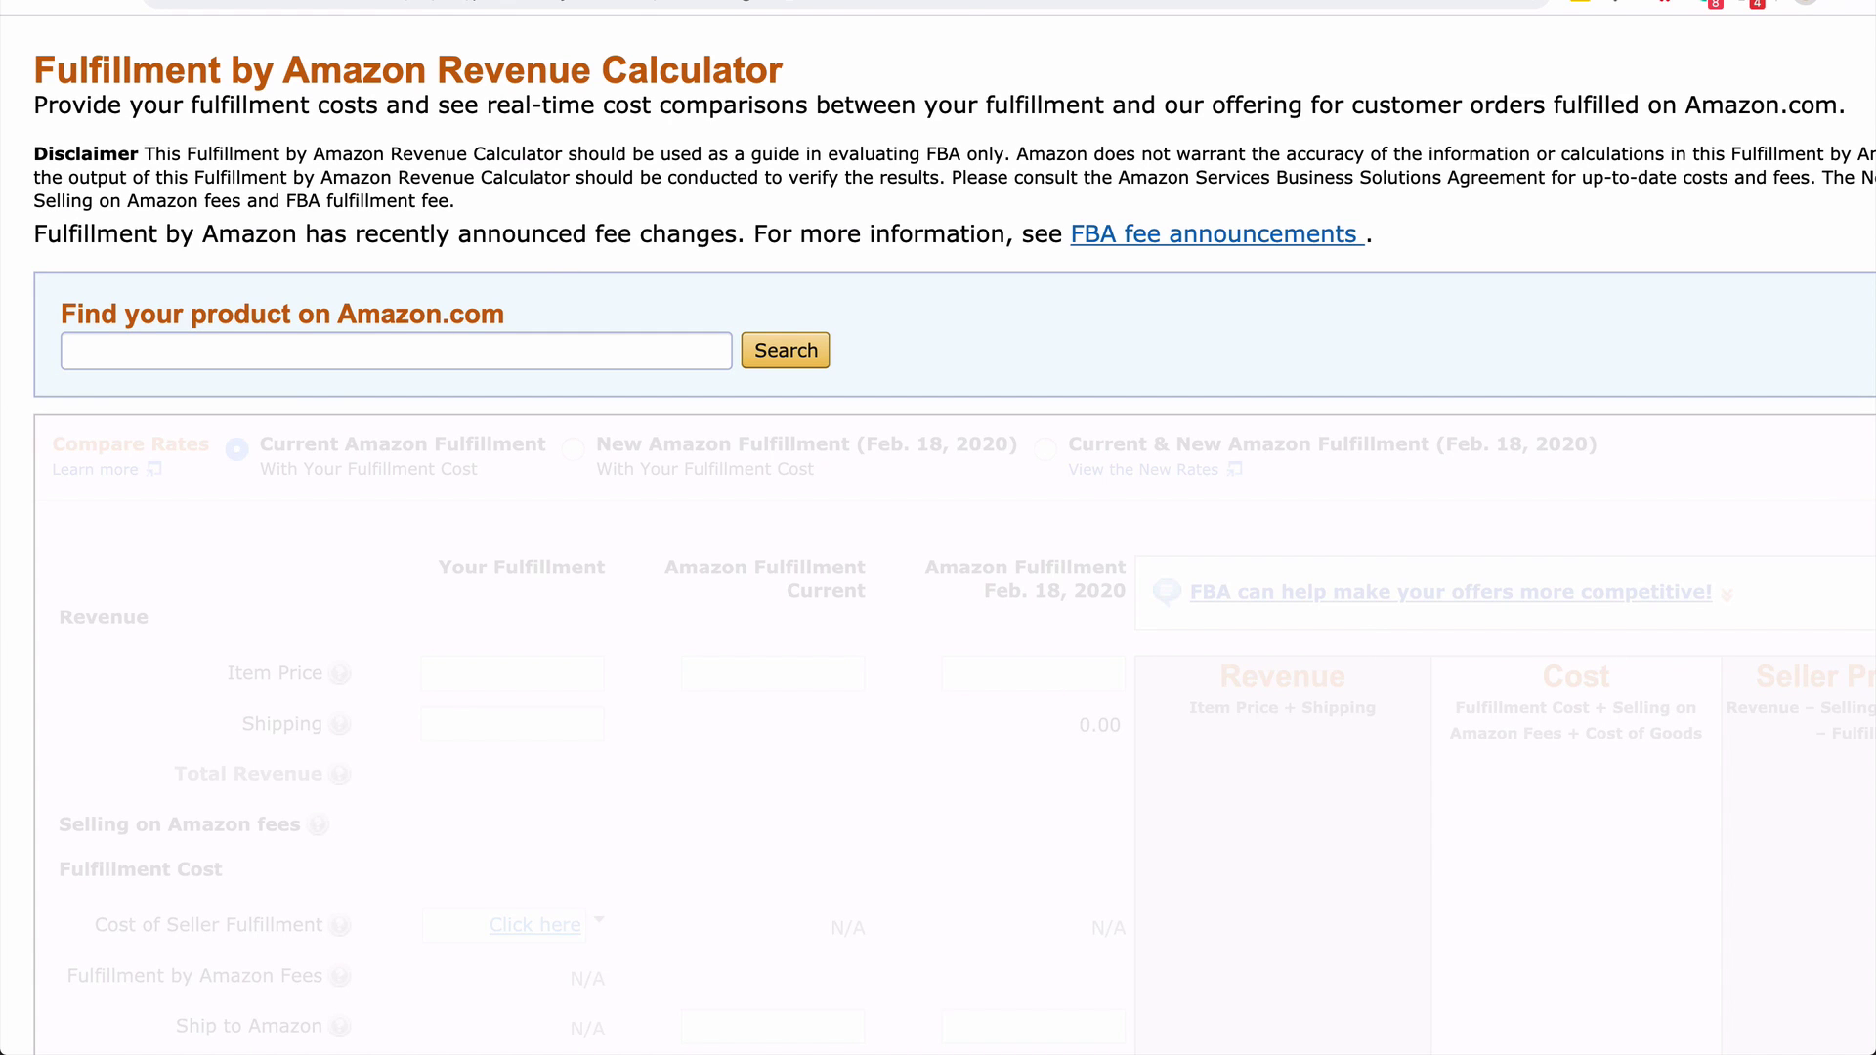
Return to the dining set's Amazon listing, copy the ASIN from its Additional Information, and highlight the Best Sellers Rank label
key("ctrl+Tab")
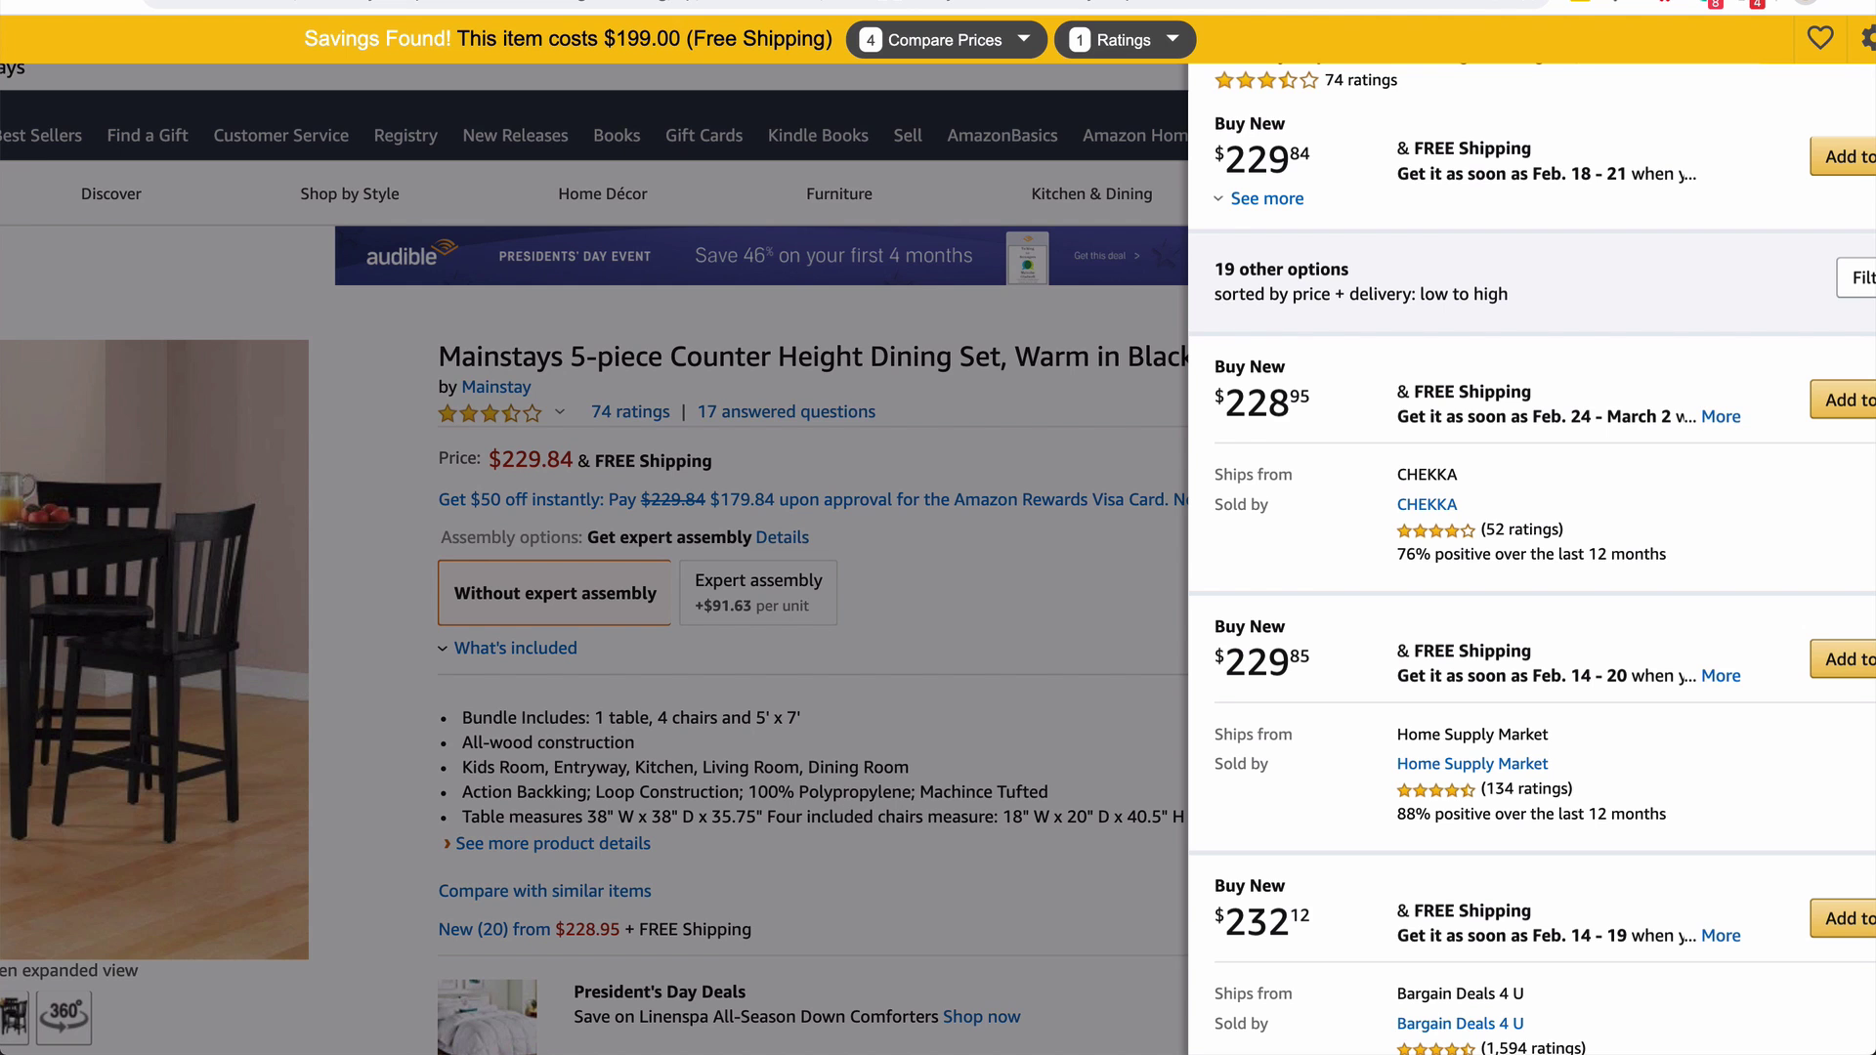
left_click(1027, 461)
scroll(1025, 509, "down", 8)
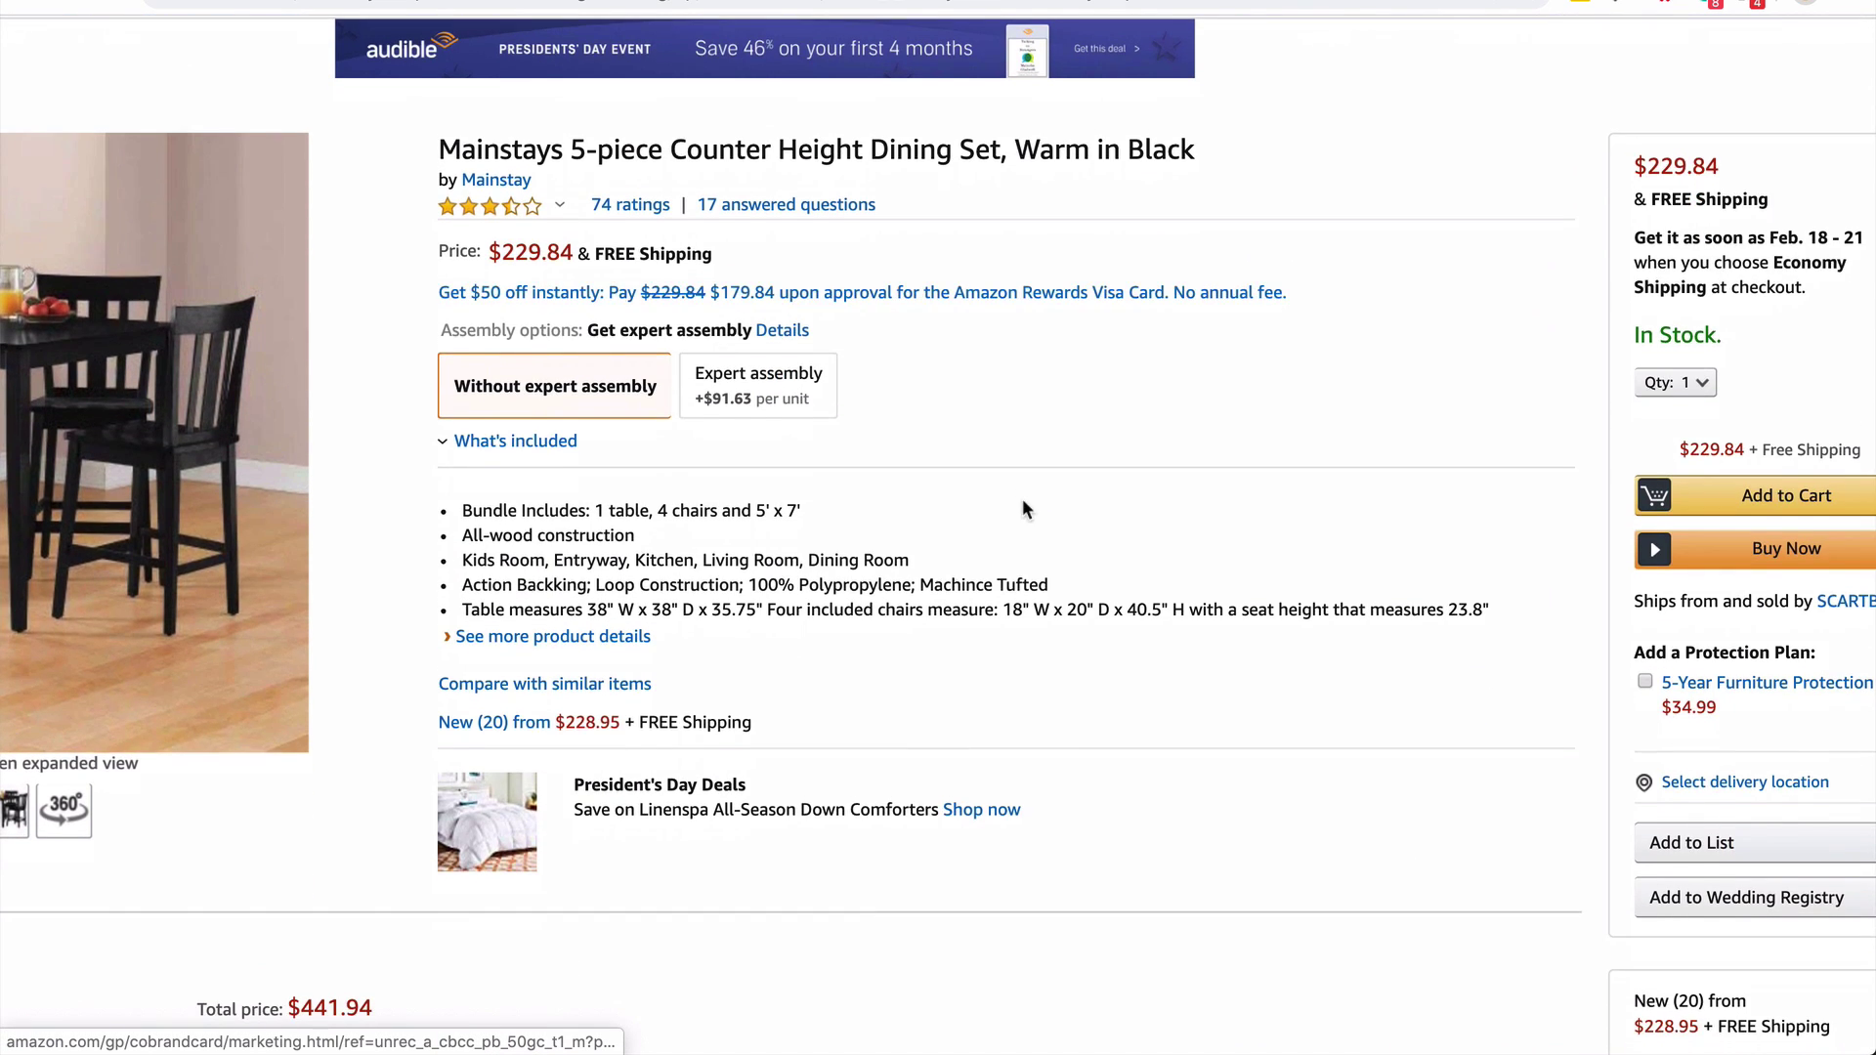
scroll(1024, 508, "down", 15)
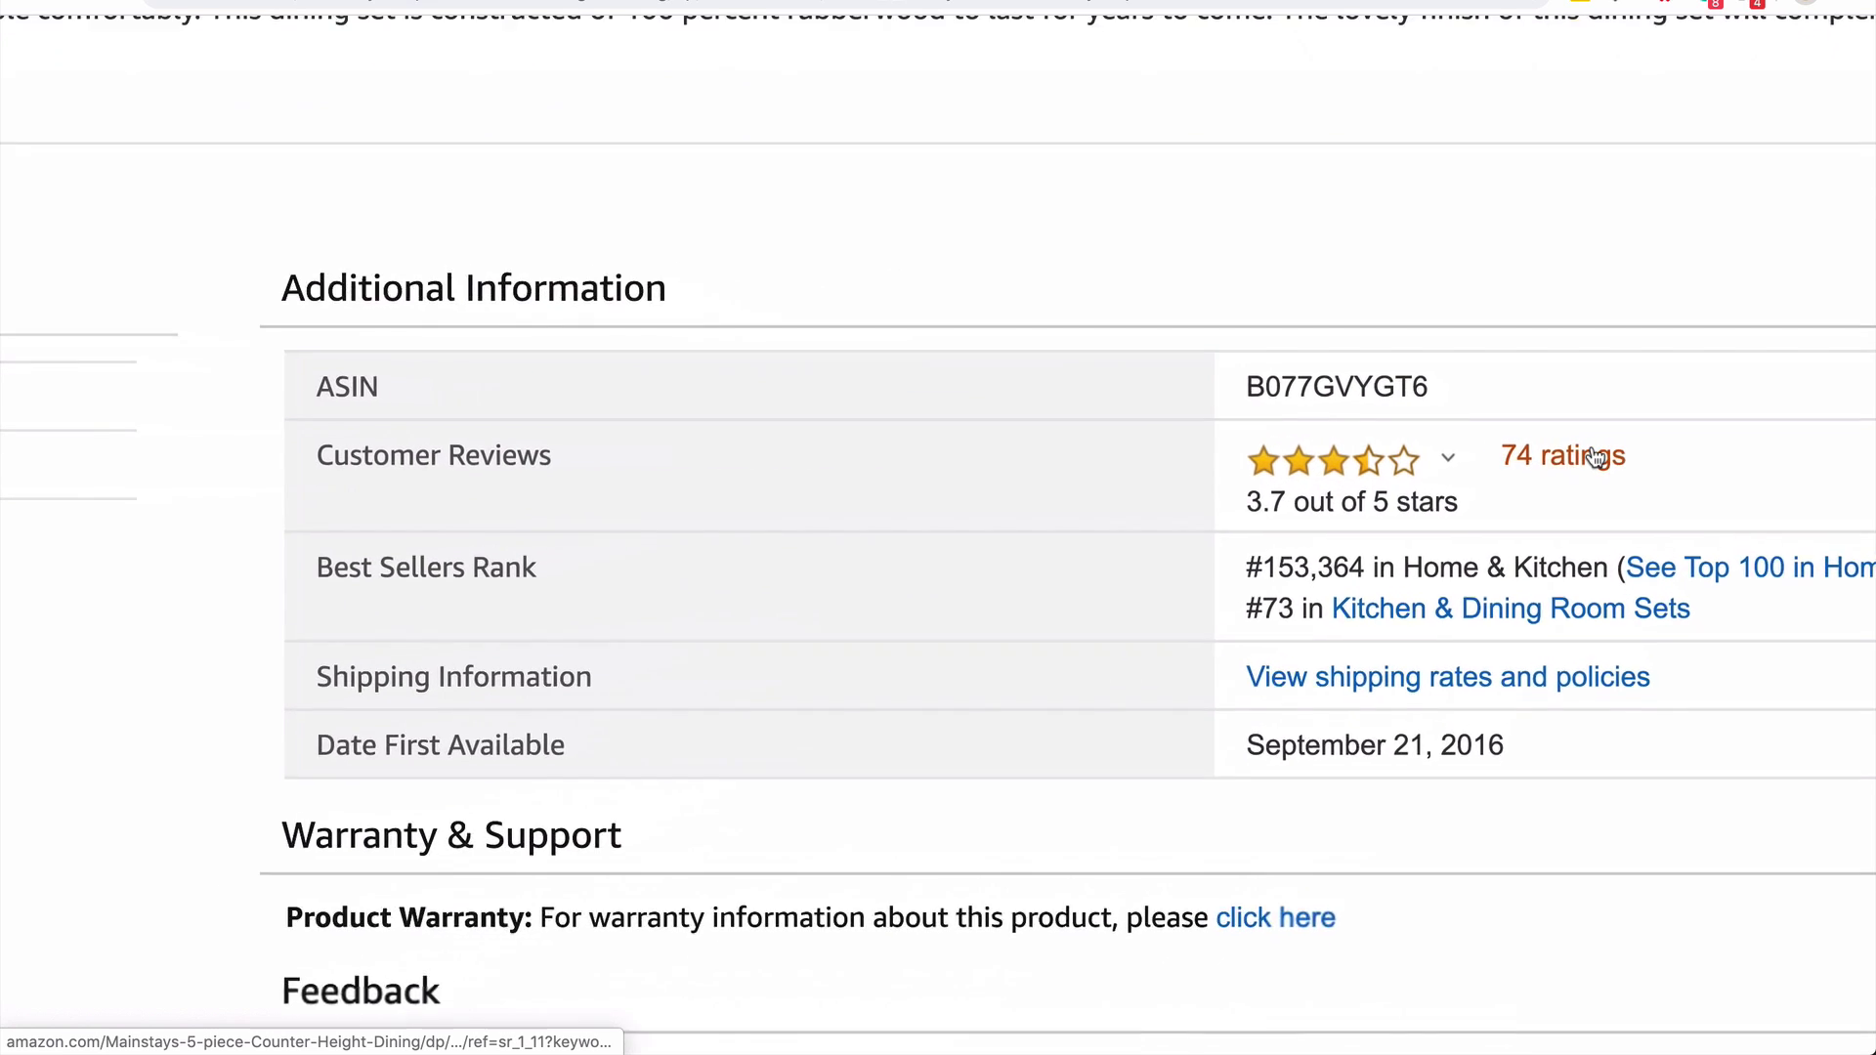
left_click_drag(153, 383, 235, 383)
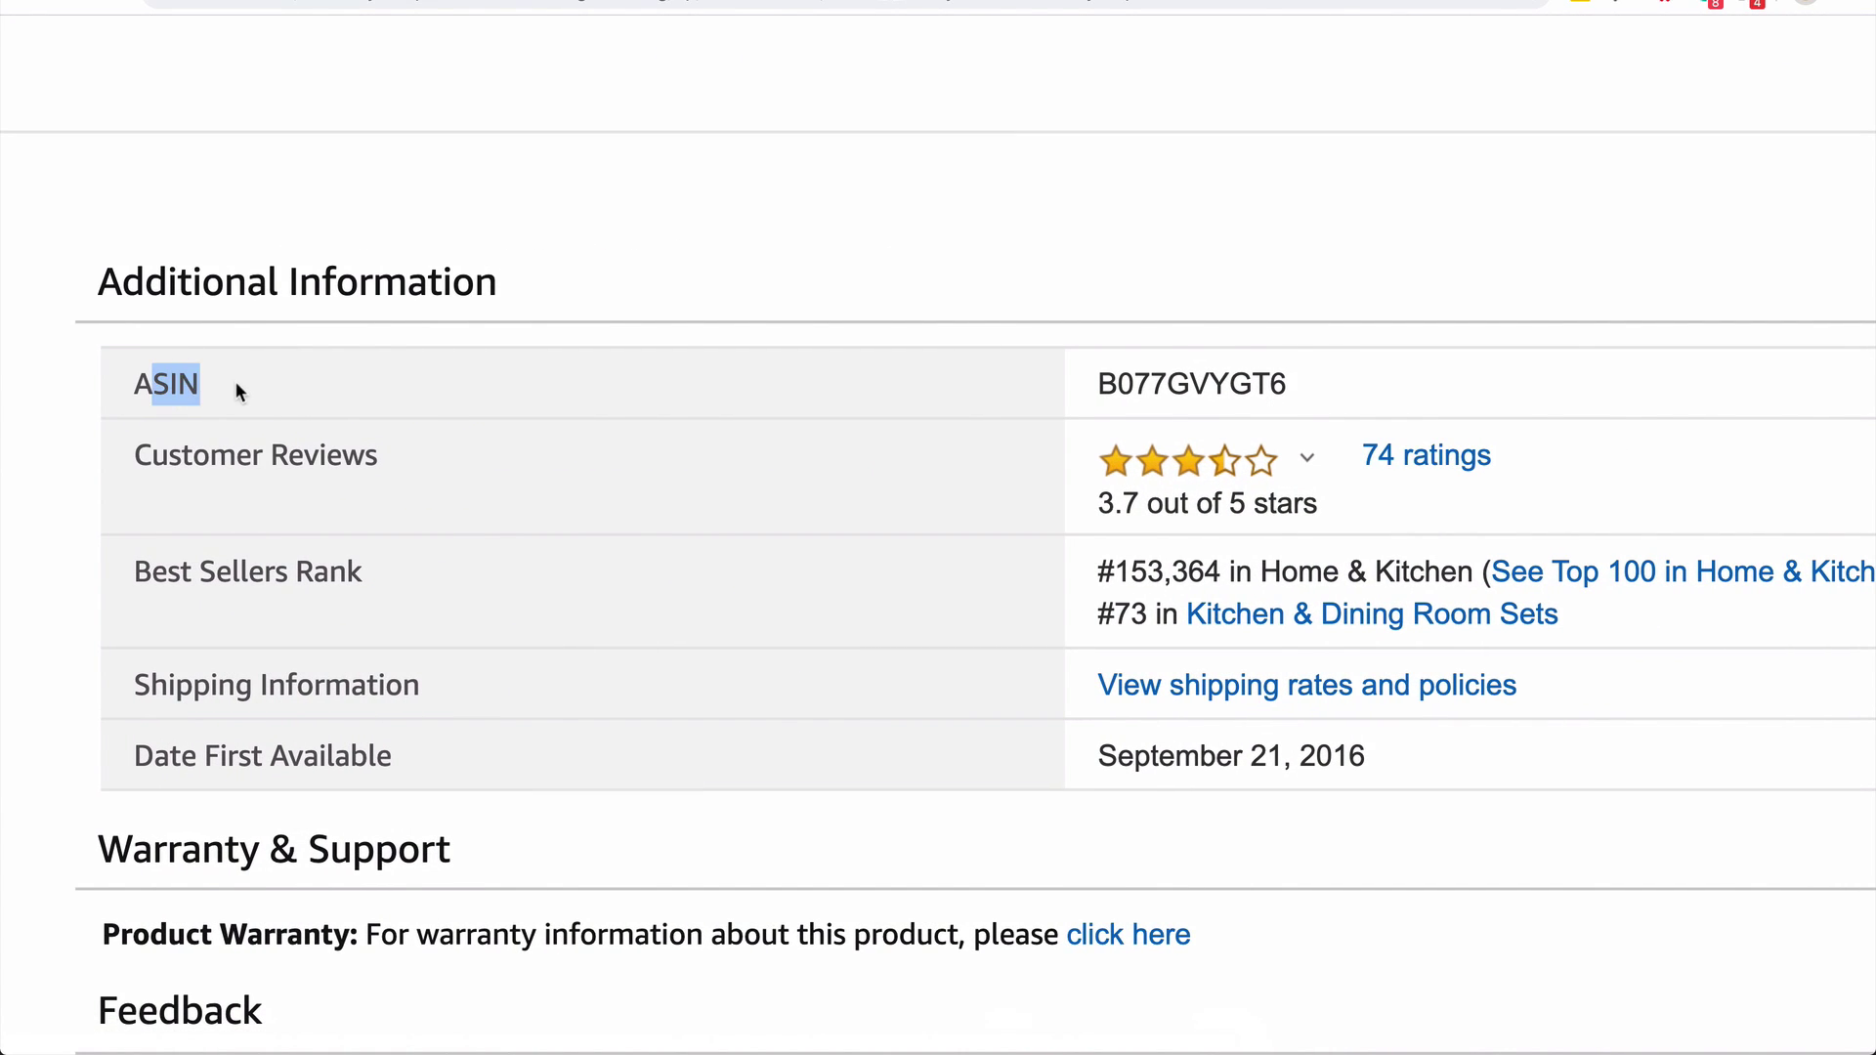
double_click(1184, 391)
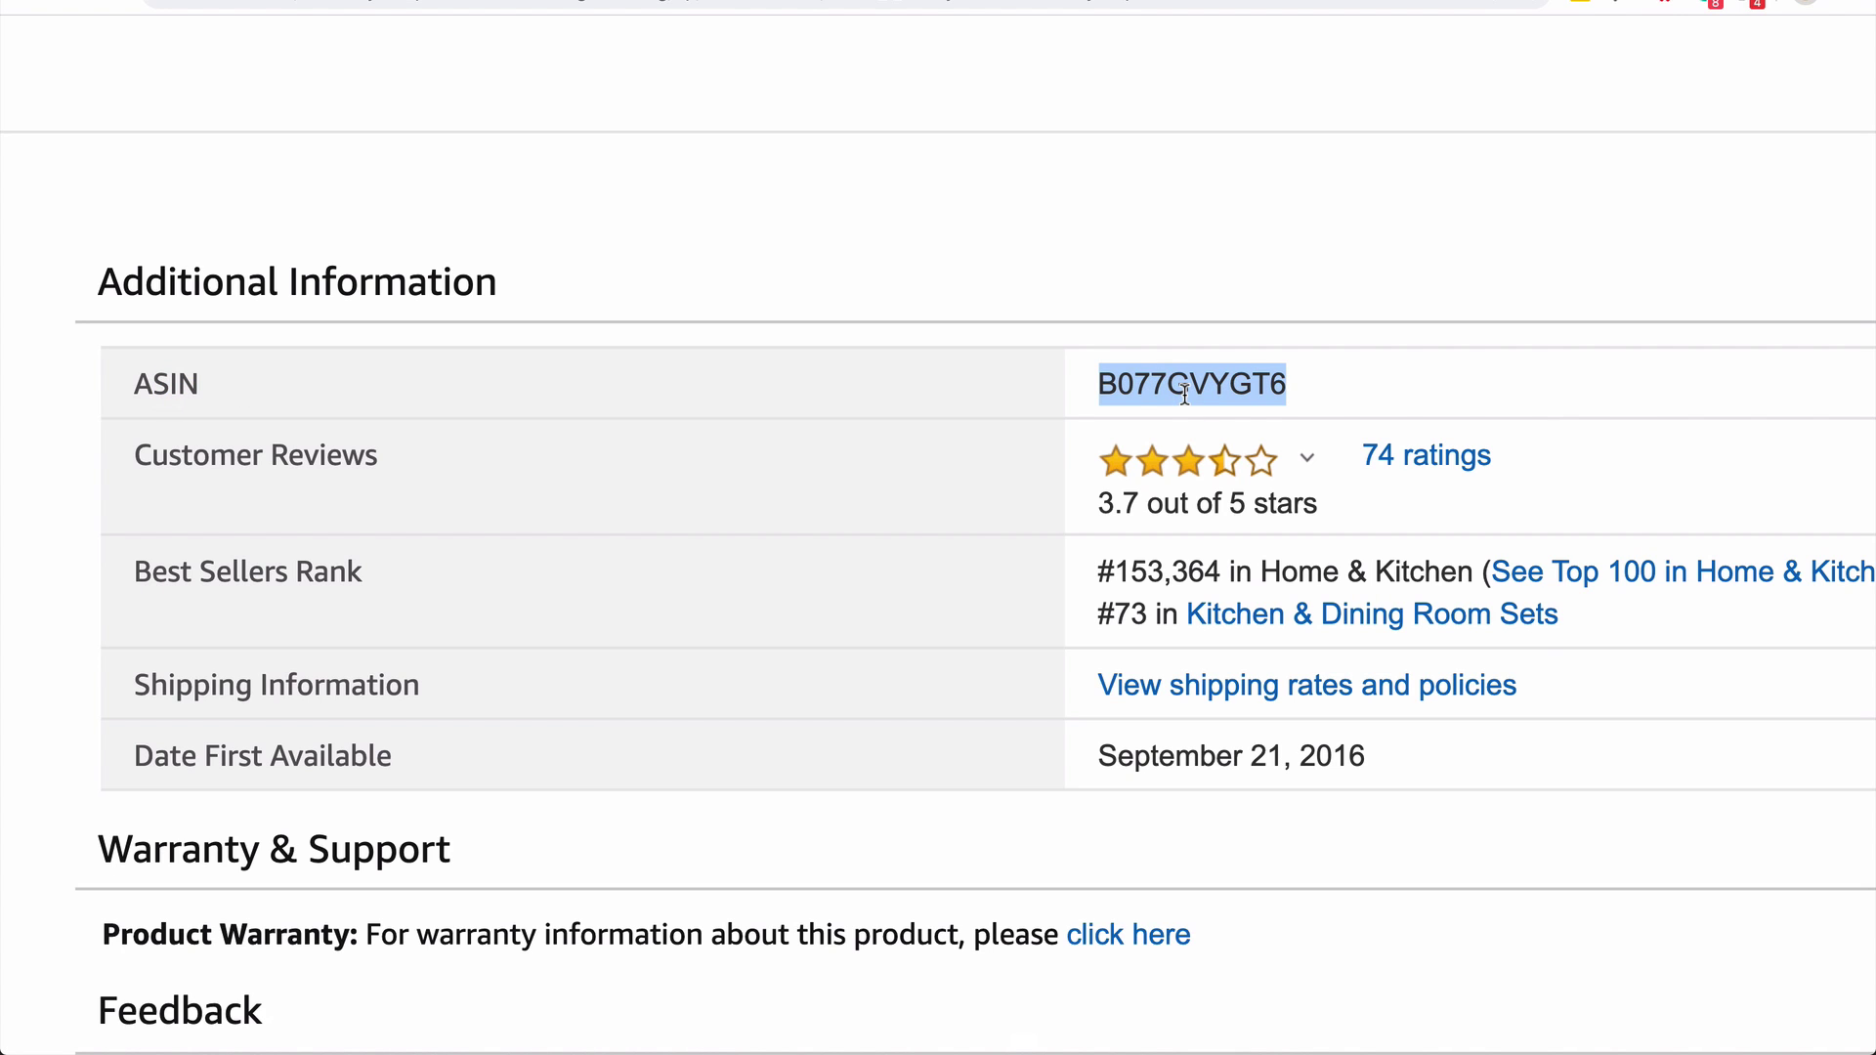
right_click(1184, 391)
left_click(1219, 439)
left_click_drag(169, 575, 348, 577)
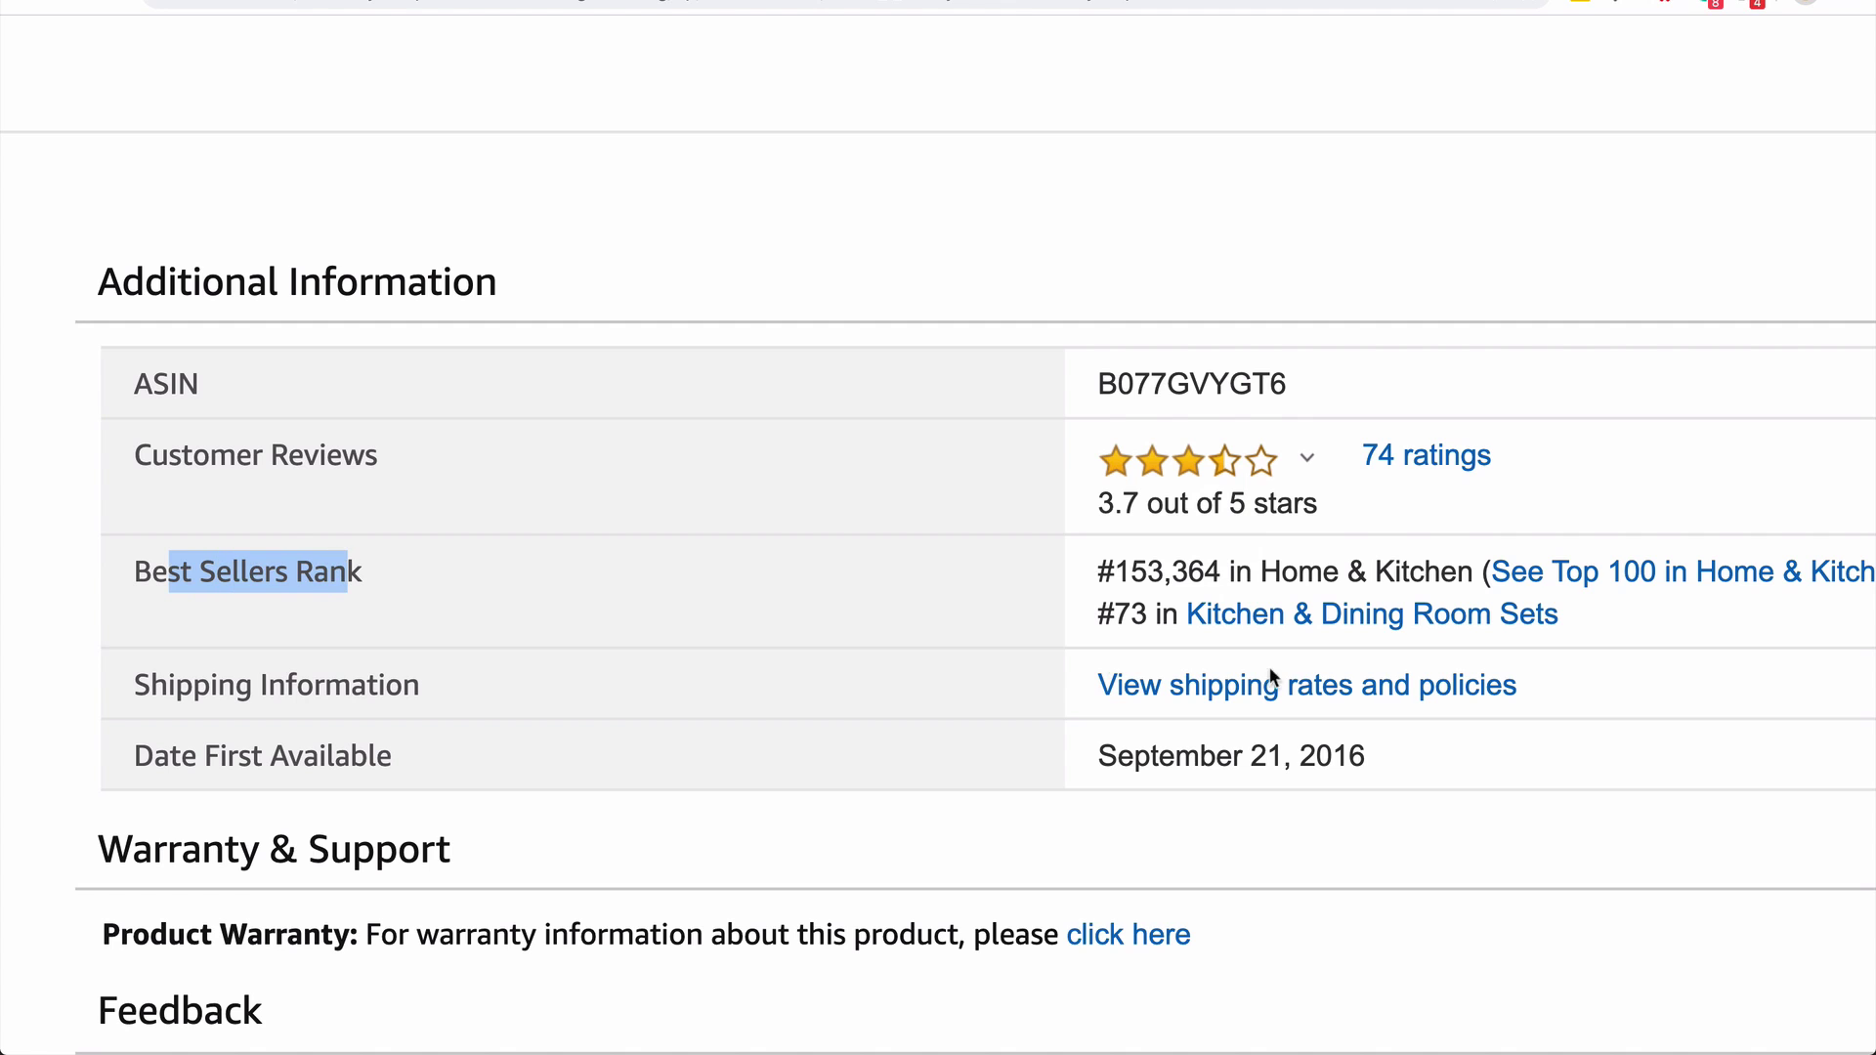
Look up the dining set in the revenue calculator by its ASIN, B077GVYGT6
left_click(1113, 575)
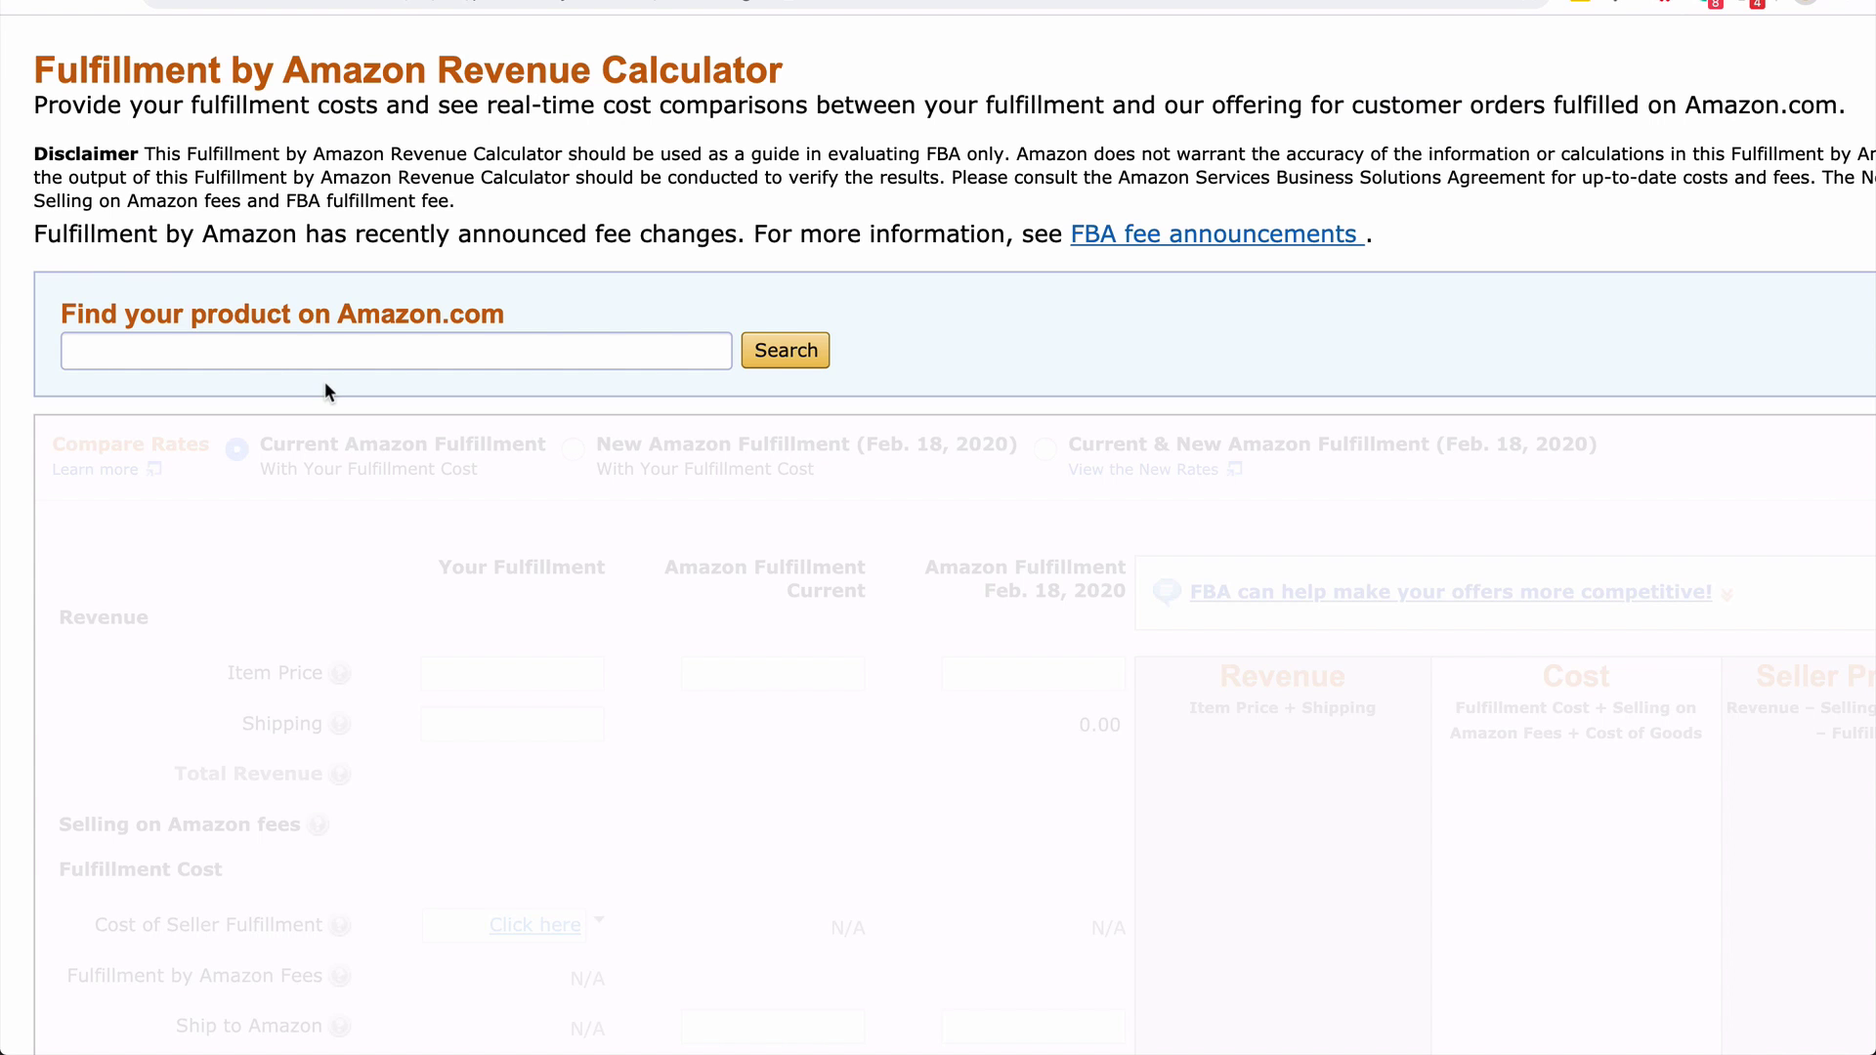
left_click(332, 368)
key("super+v")
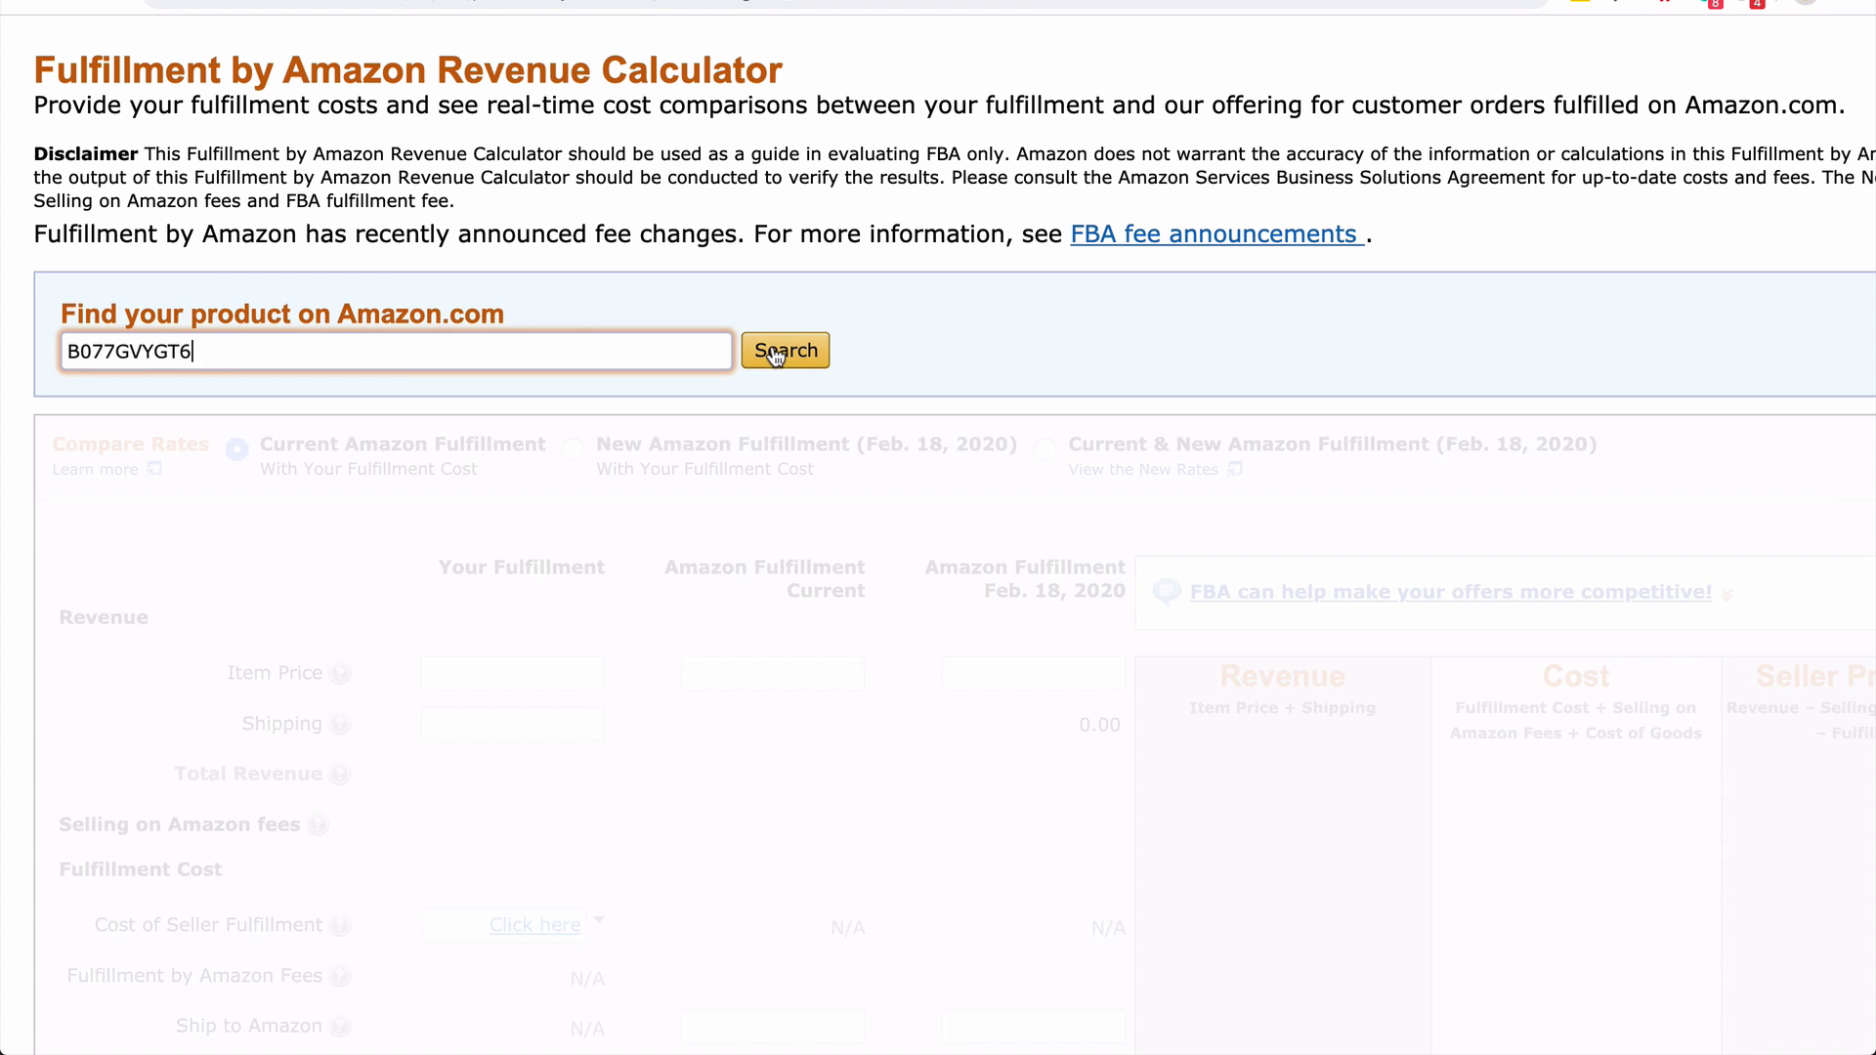
left_click(787, 349)
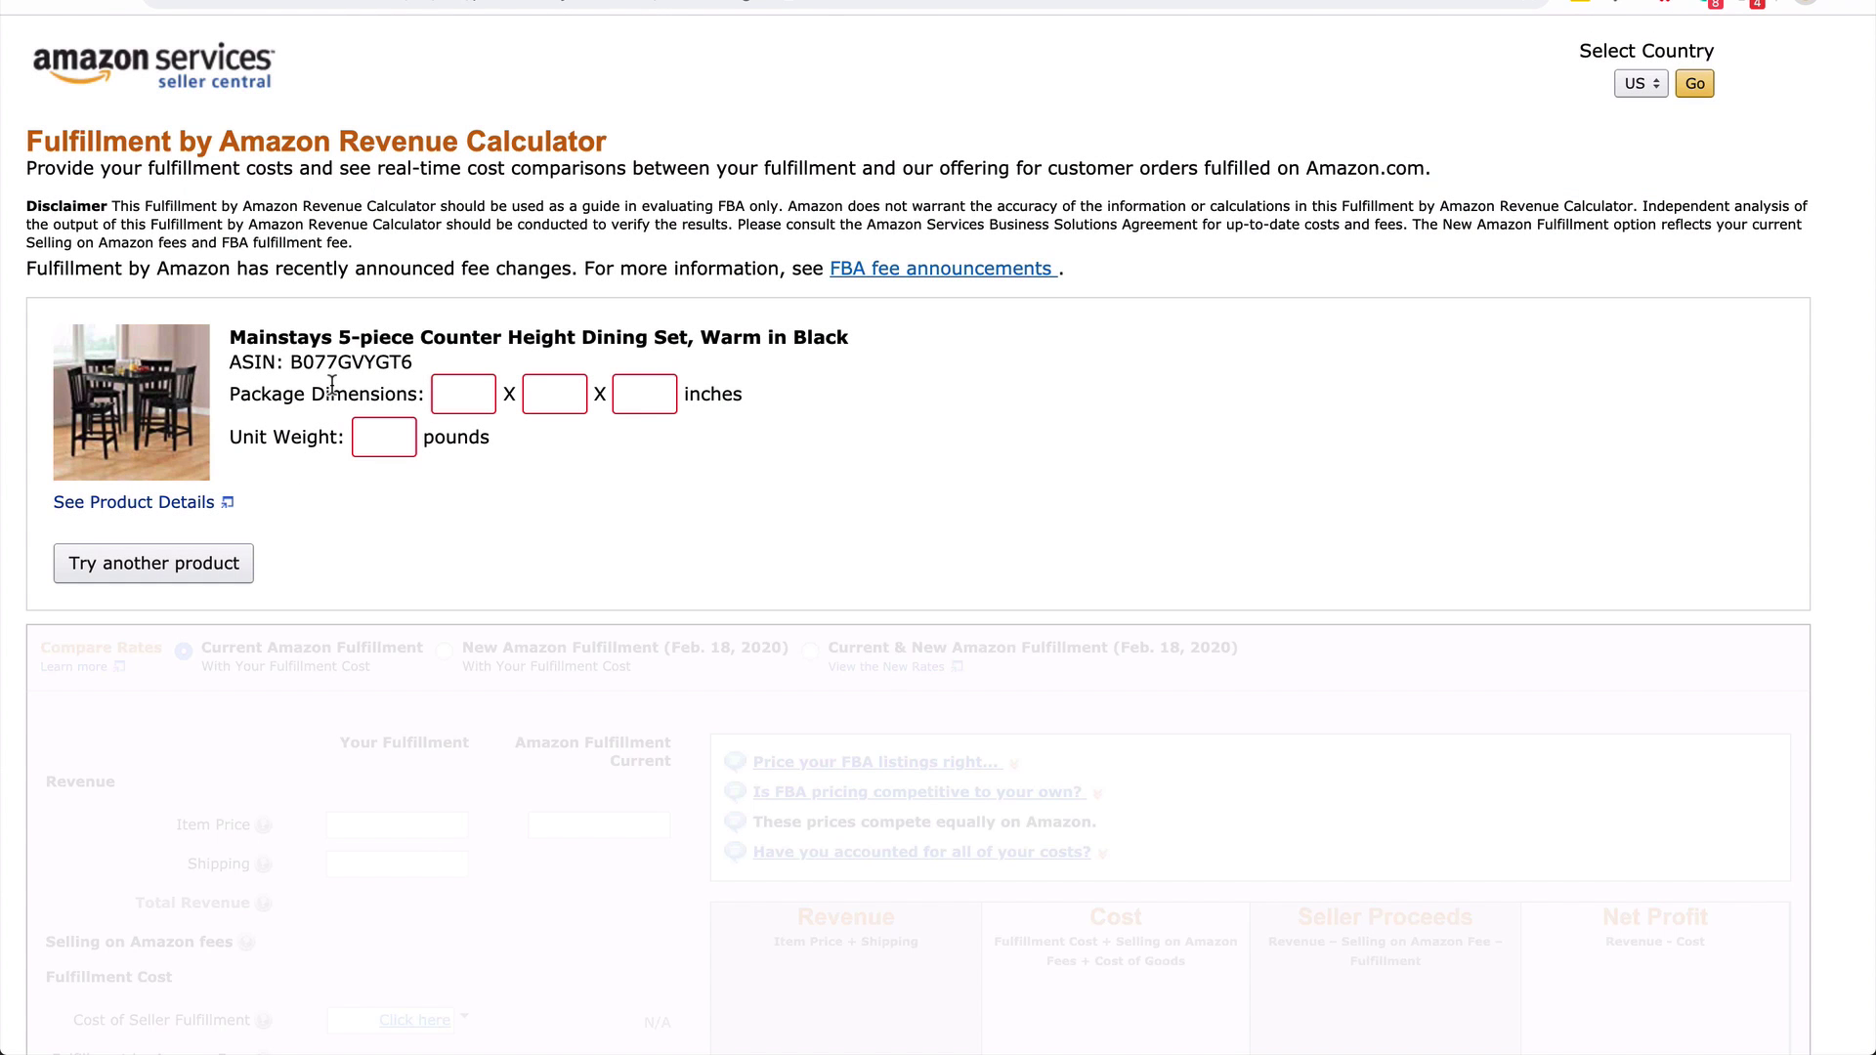
Enter package dimensions of 10 × 1 × 10 inches and a unit weight of 10 pounds, and show the fulfillment cost comparison
left_click_drag(282, 394, 414, 395)
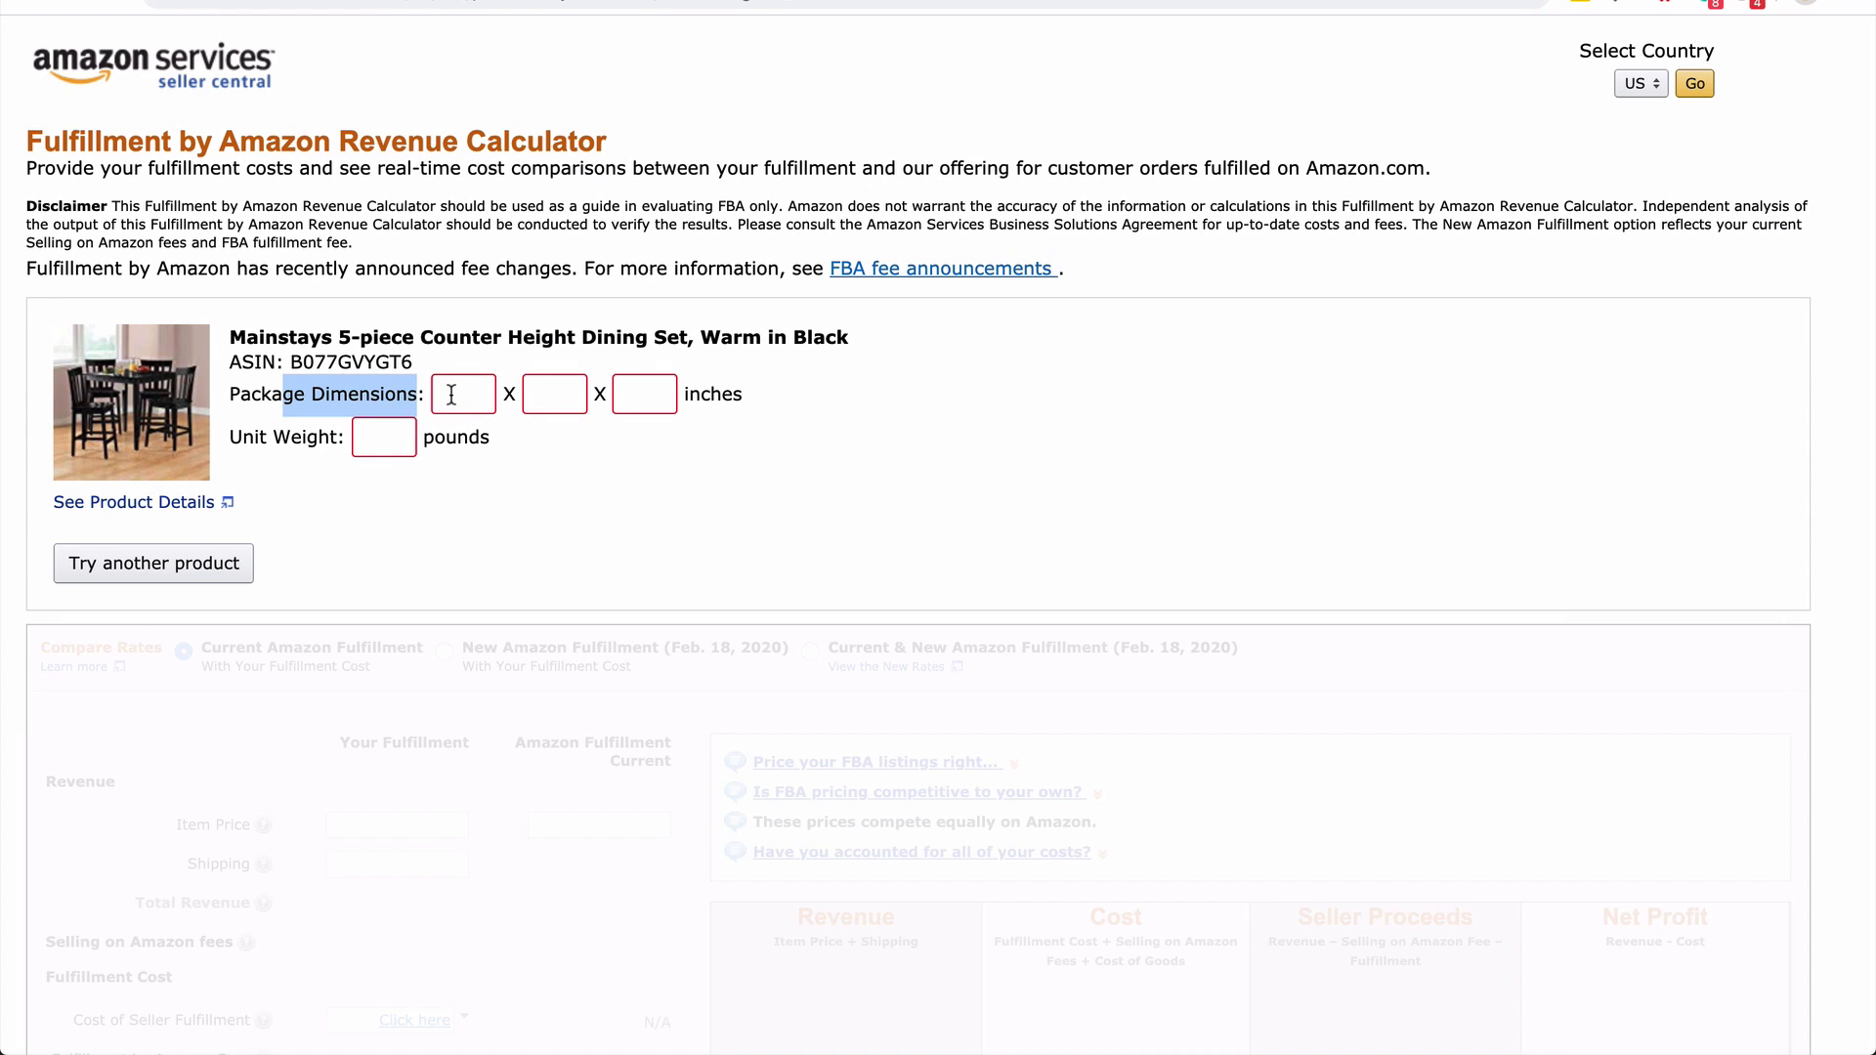
left_click(451, 394)
type("10")
key("Tab")
type("1")
key("Tab")
type("10")
key("Tab")
type("10")
left_click(568, 566)
scroll(569, 565, "down", 3)
scroll(571, 571, "down", 5)
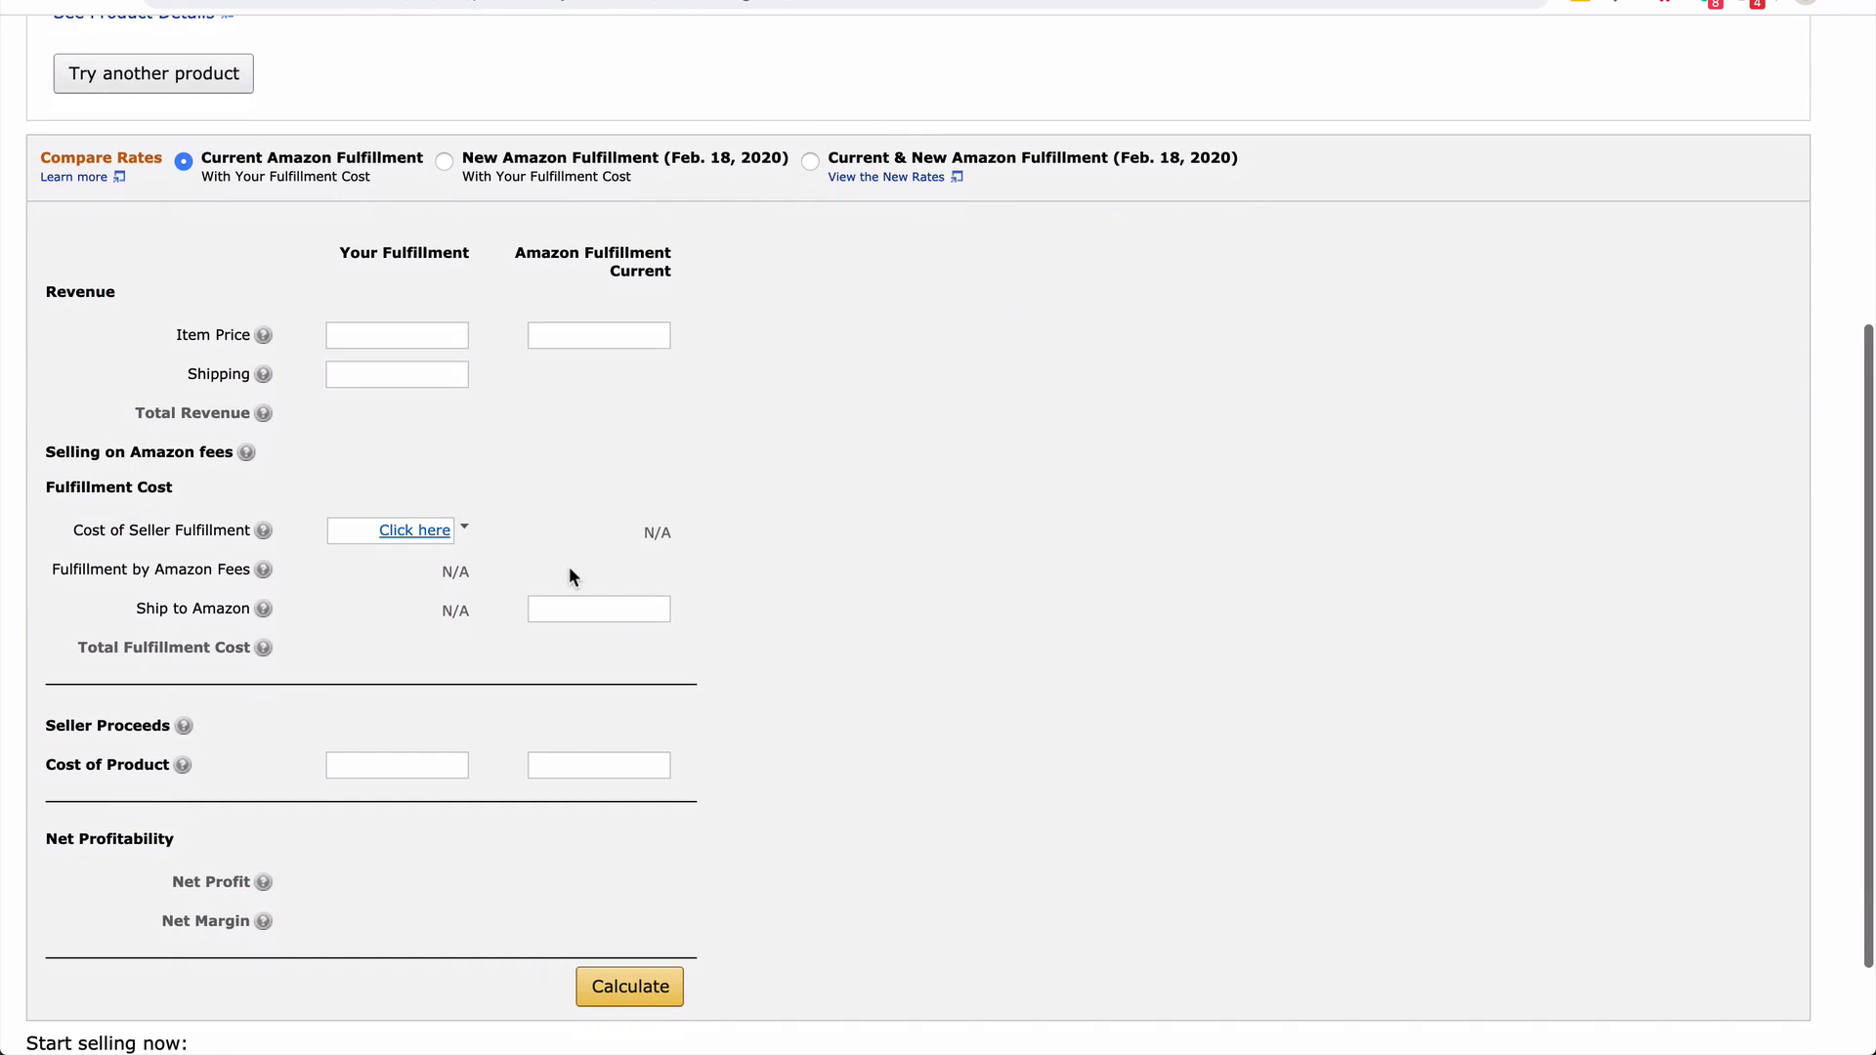
Examine the fulfillment comparison's two columns, highlighting the Amazon Fulfillment and Your Fulfillment headings
scroll(483, 467, "up", 3)
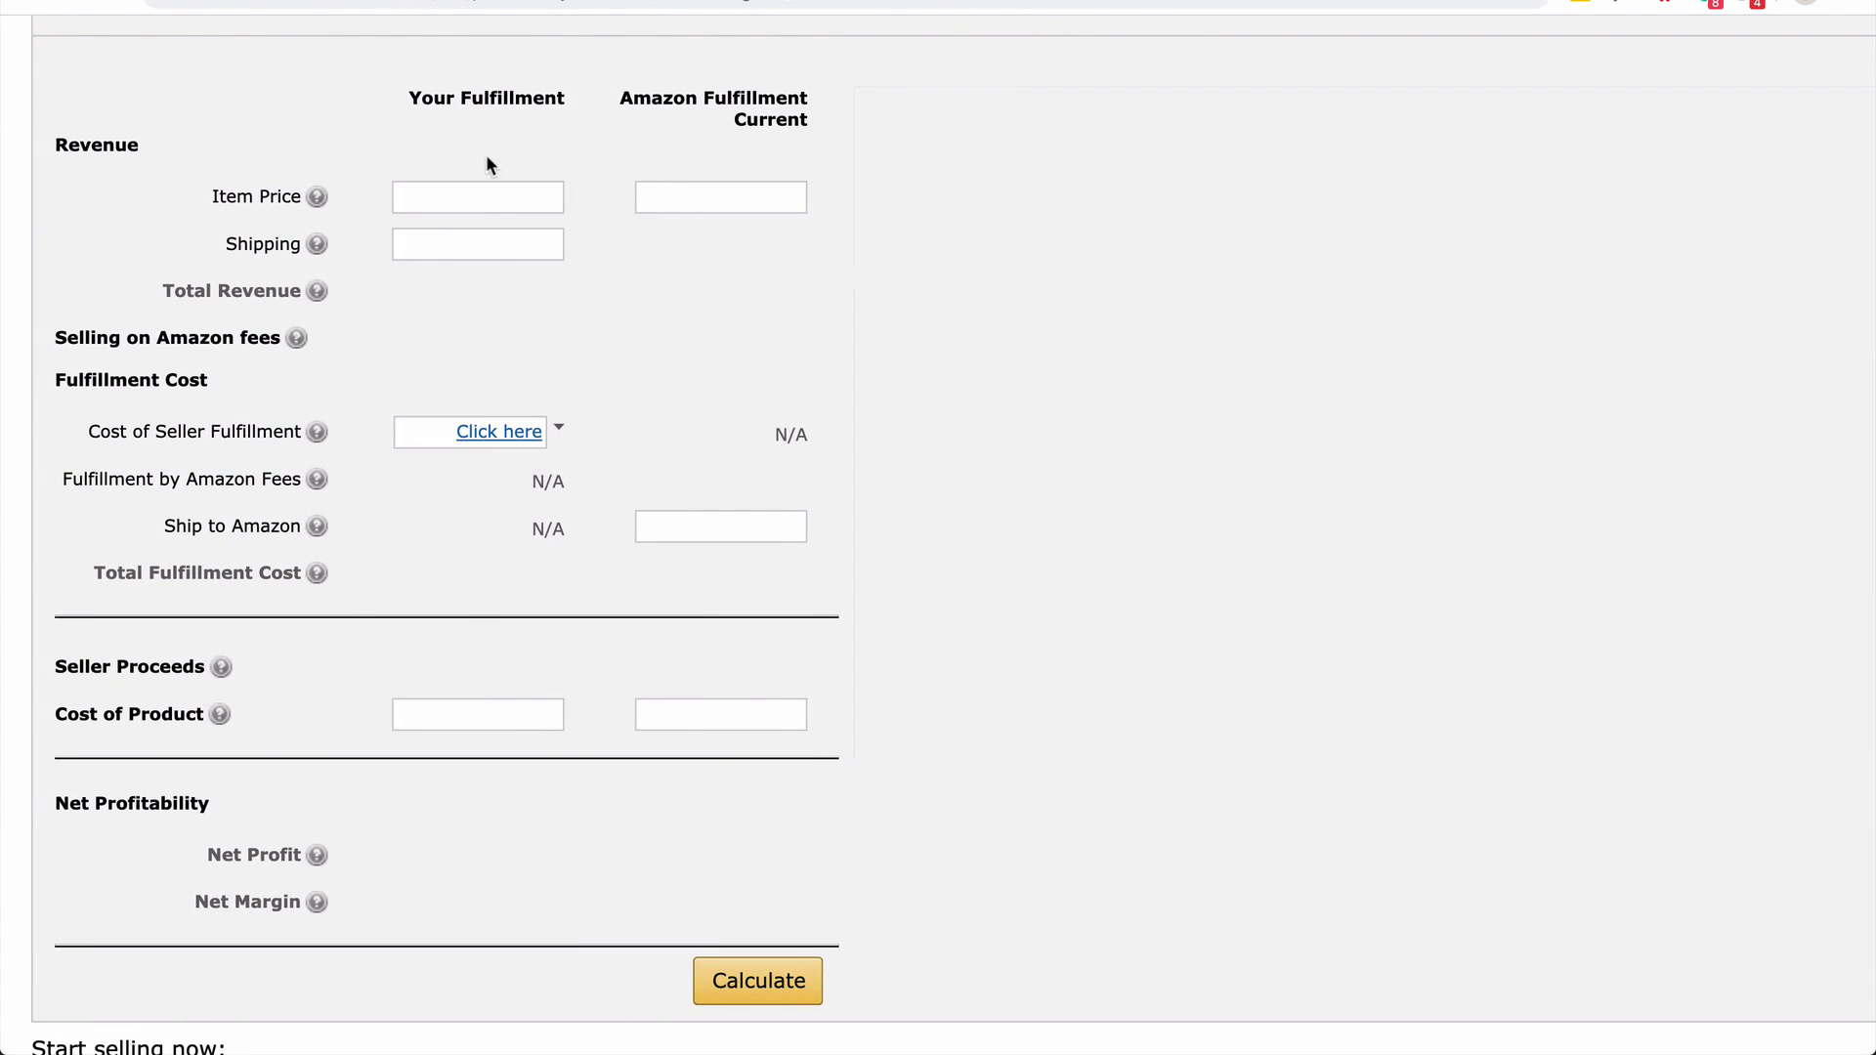
left_click_drag(397, 98, 809, 121)
left_click(636, 93)
left_click(809, 121)
left_click_drag(635, 97, 760, 96)
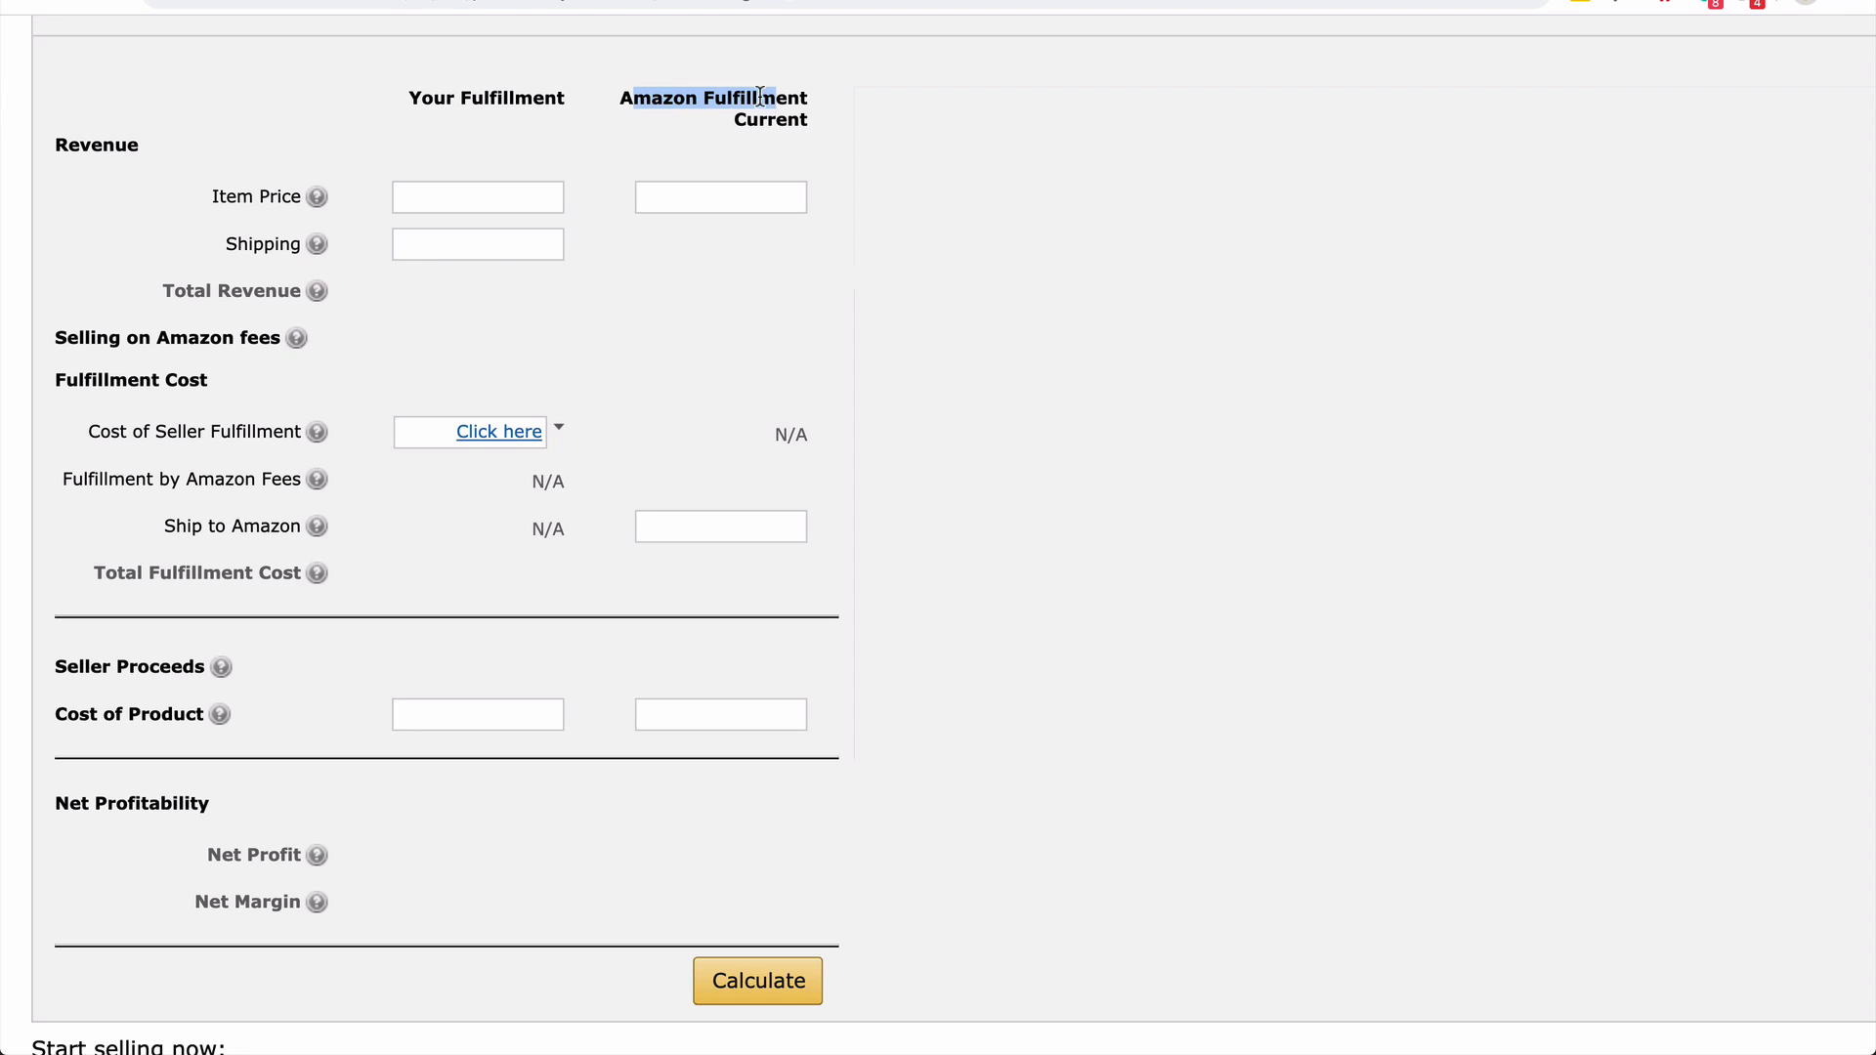
left_click_drag(421, 98, 542, 103)
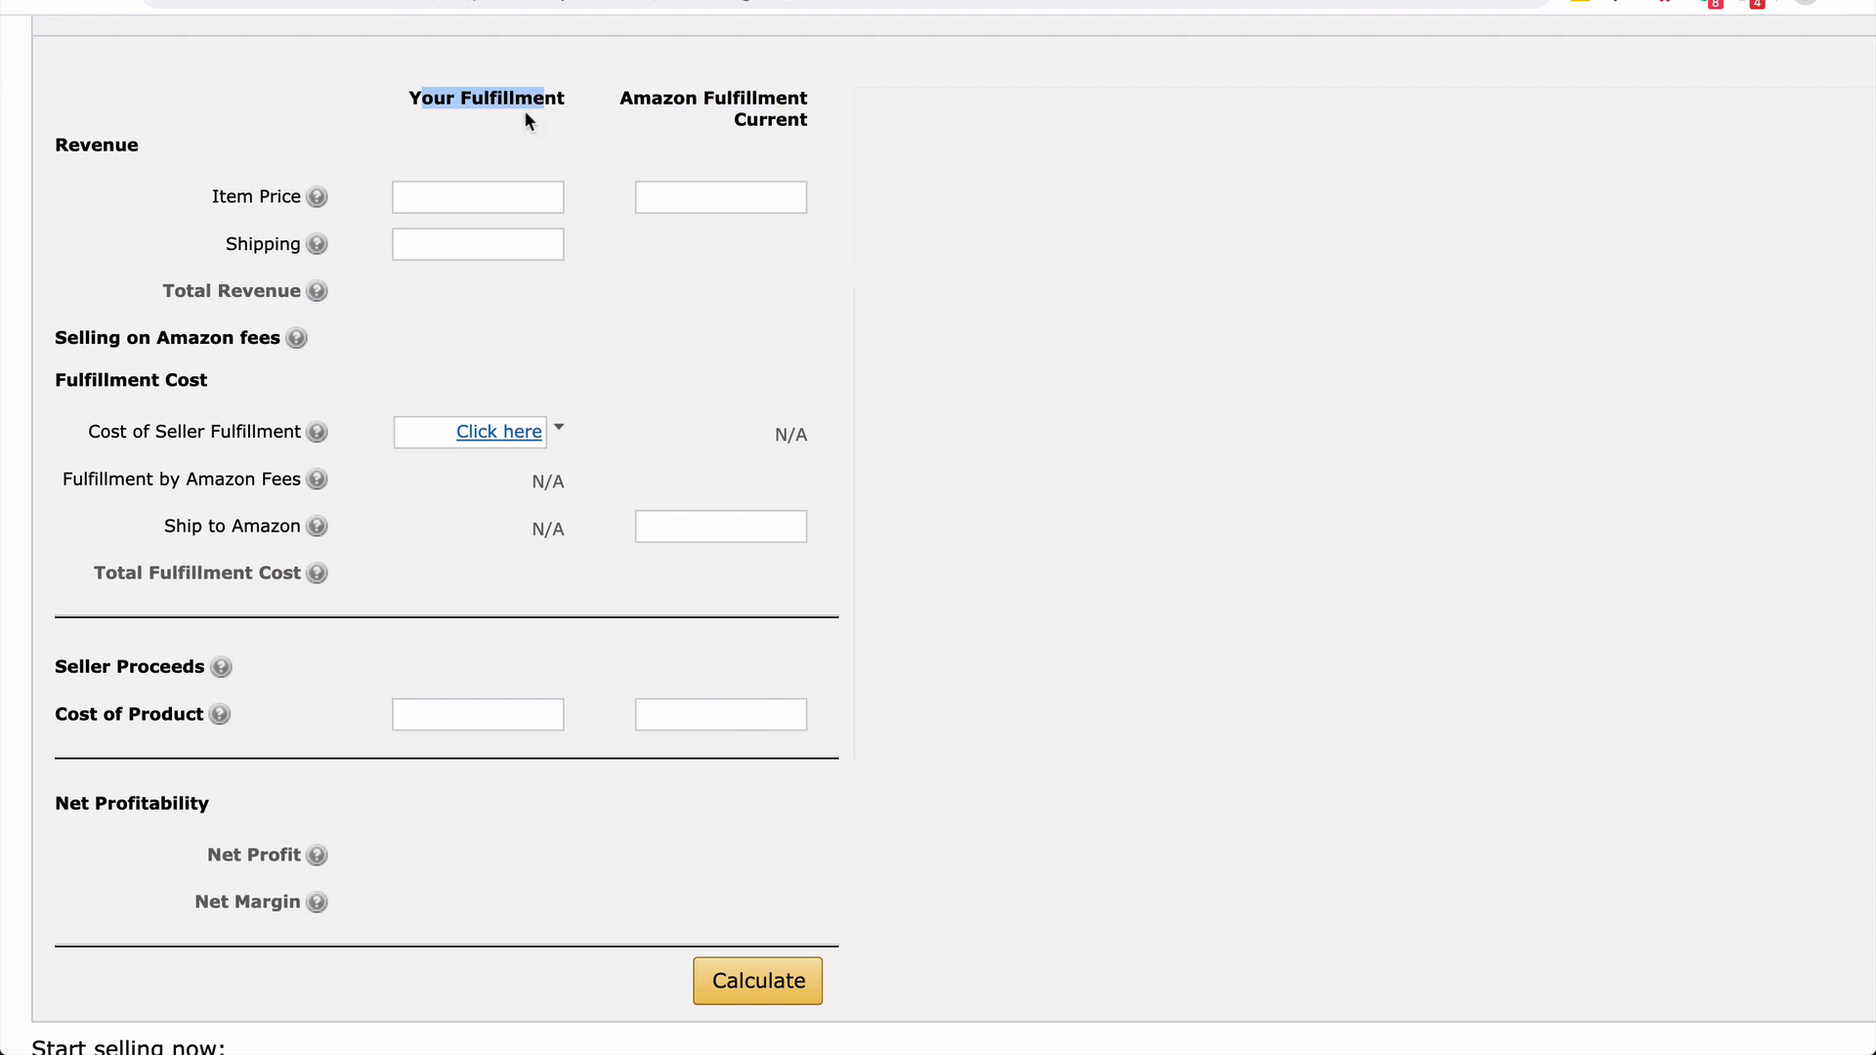
left_click(249, 198)
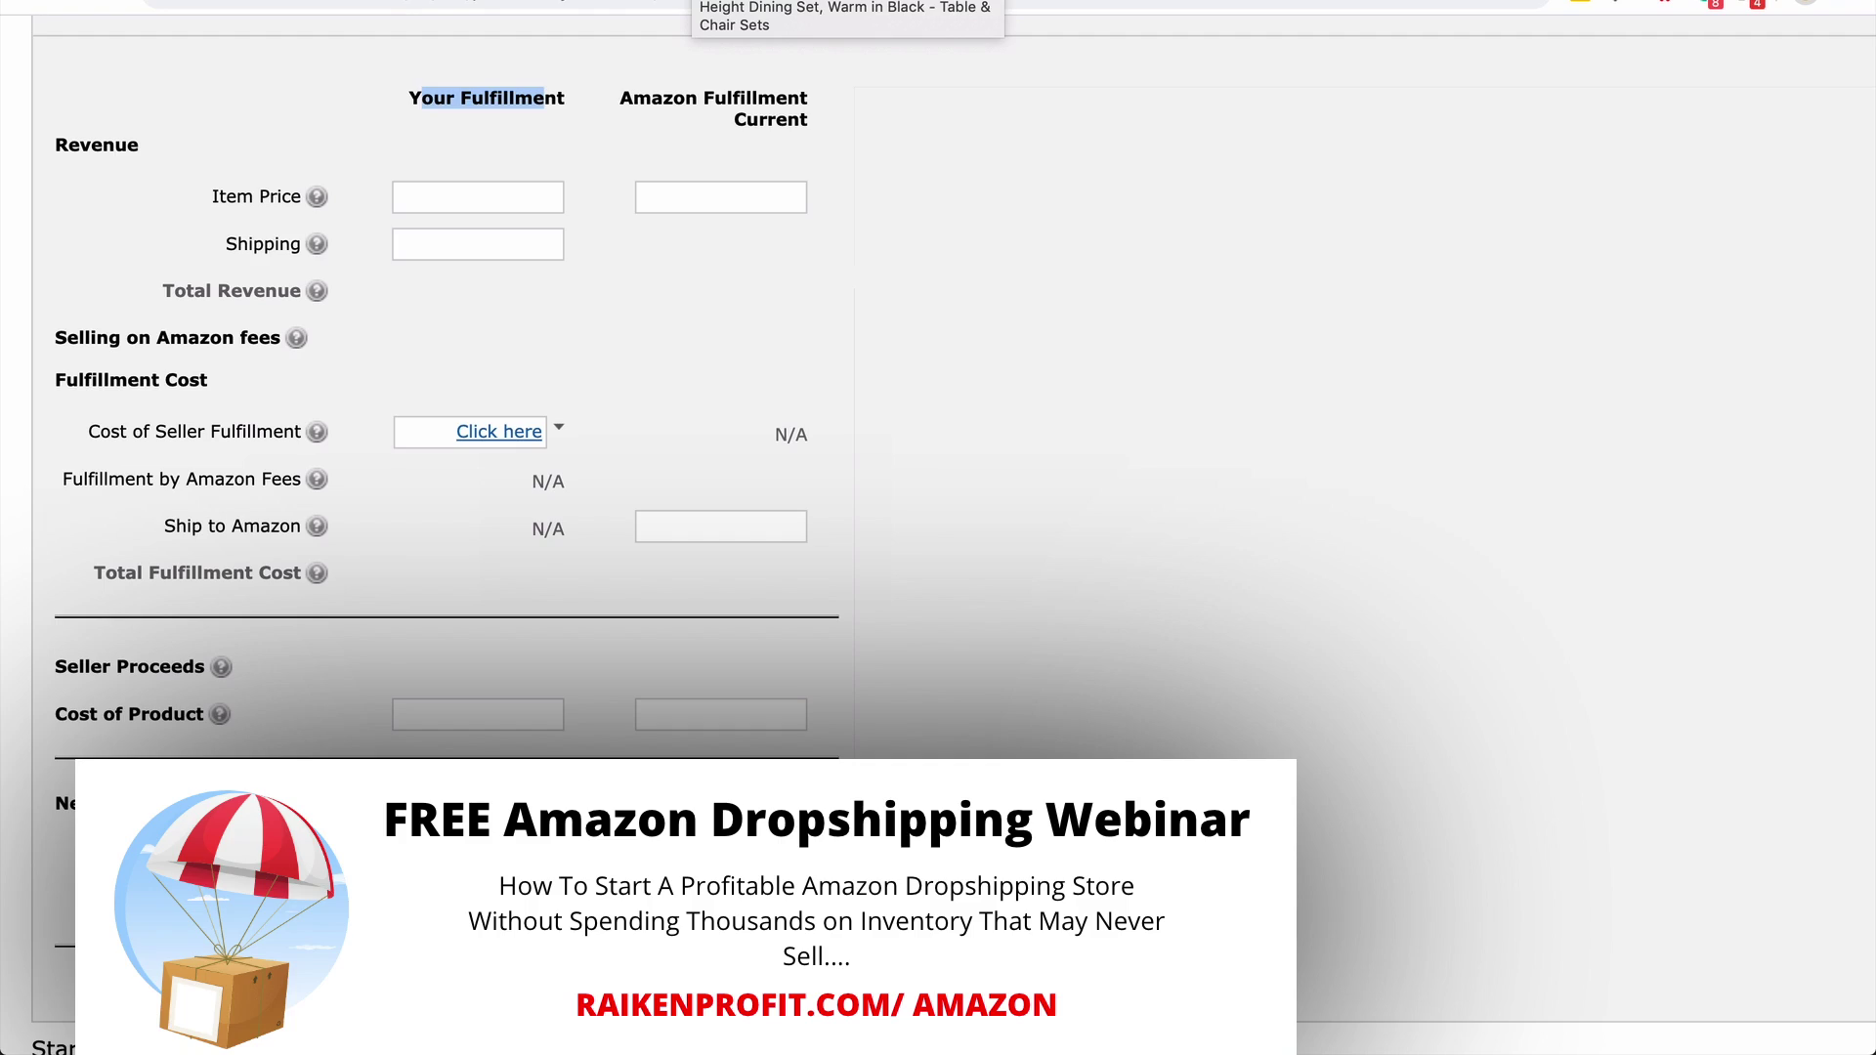
Check the dining set's price on its Amazon listing and enter item price 229.84 and shipping 0 under Your Fulfillment
left_click(706, 2)
scroll(994, 213, "down", 5)
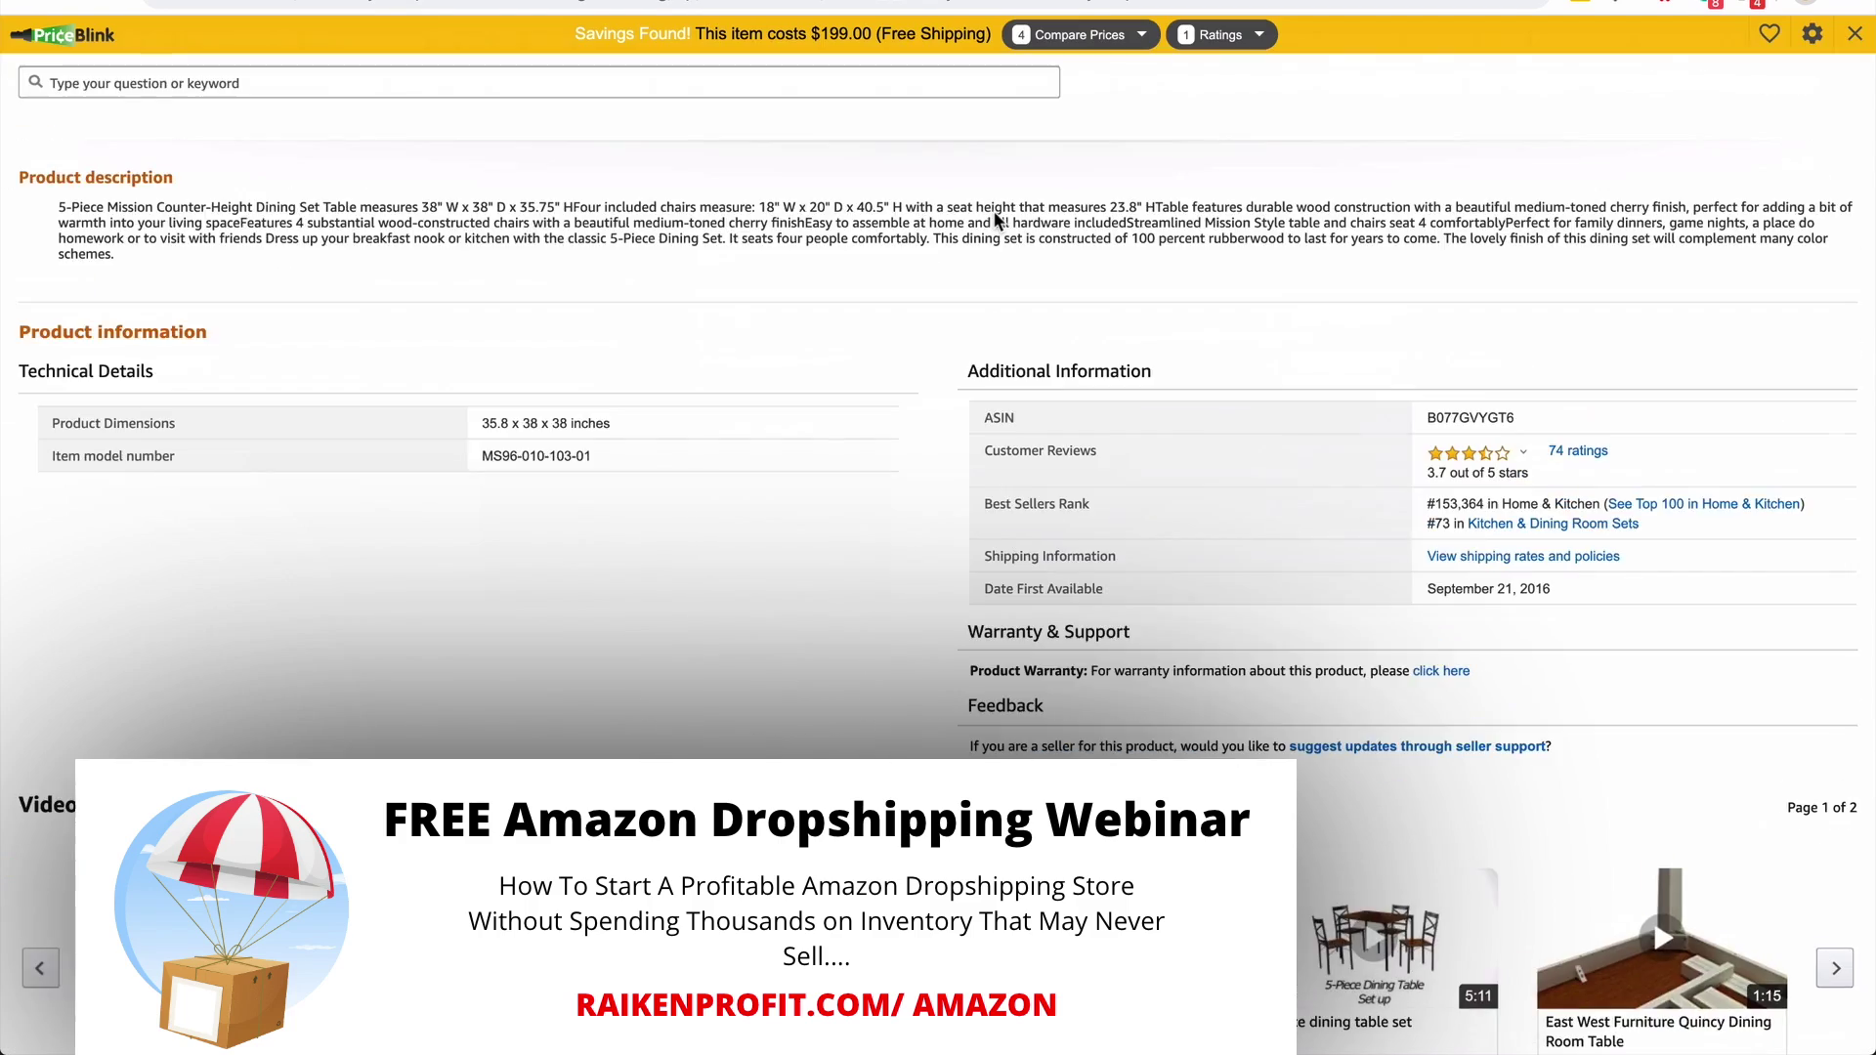
scroll(995, 213, "up", 20)
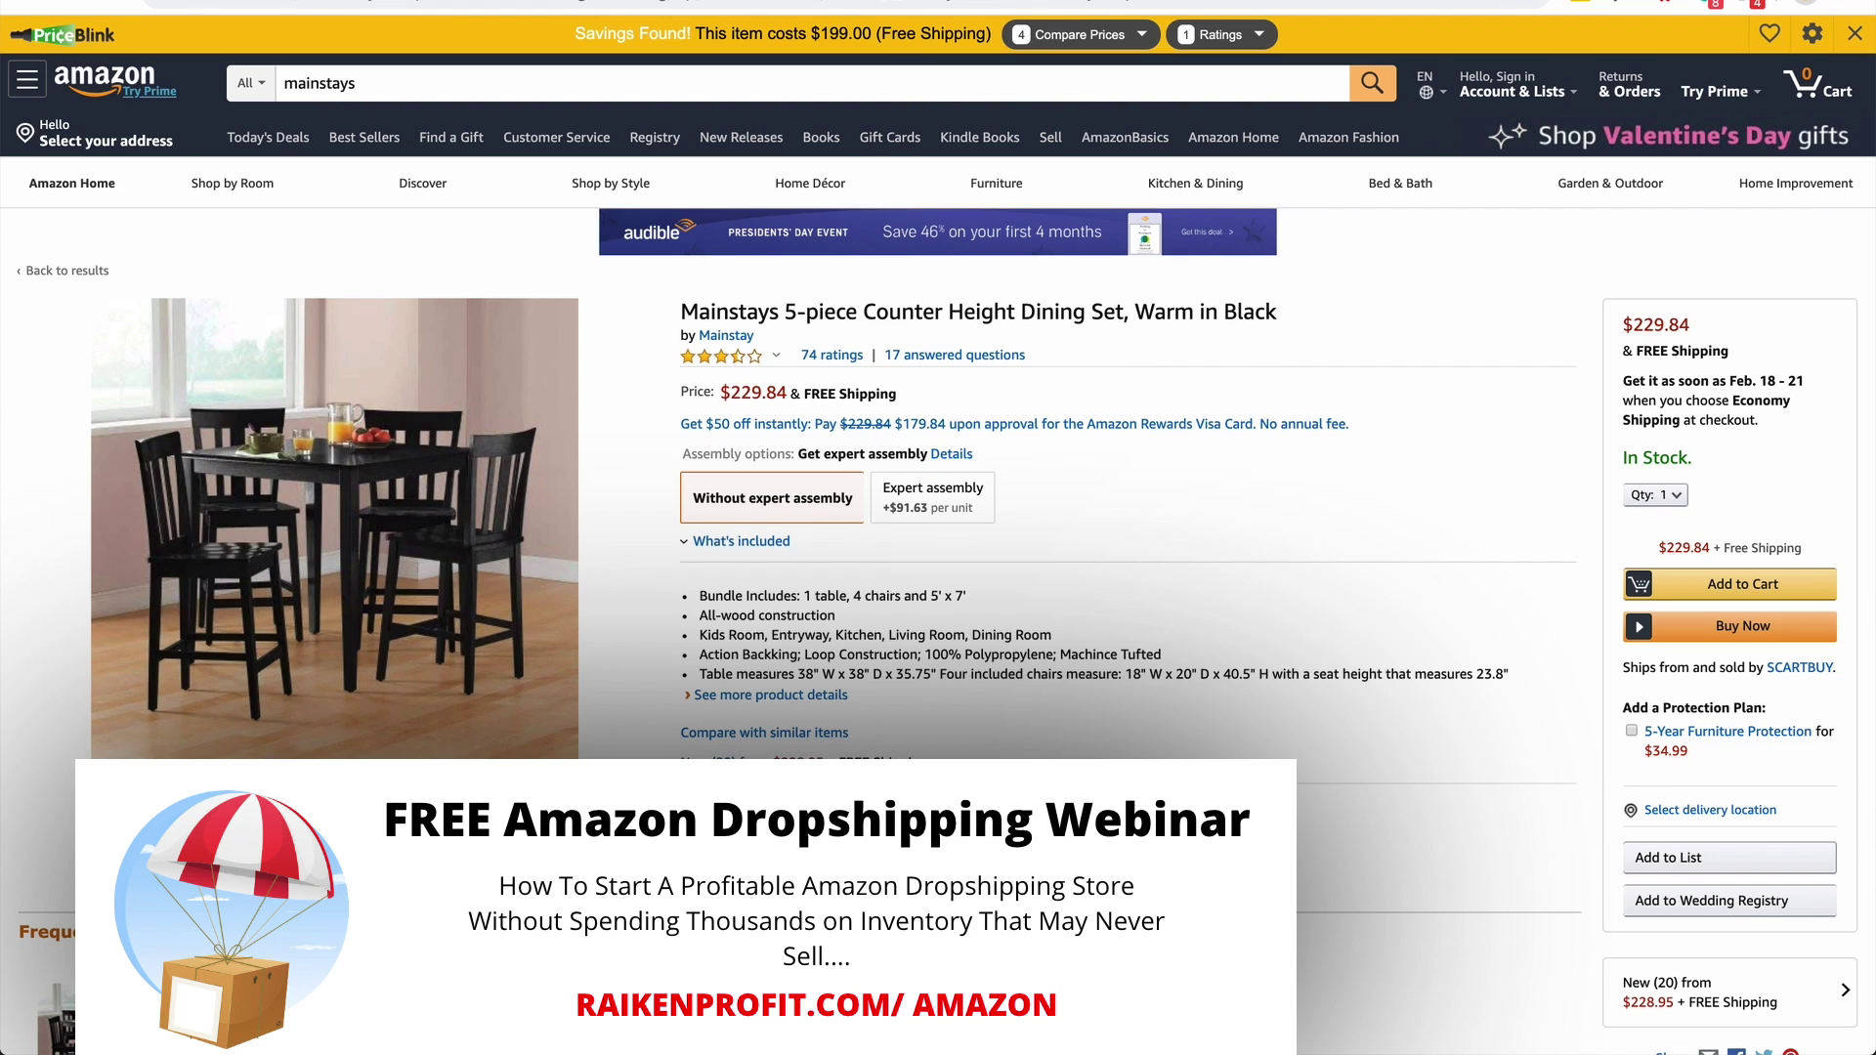
left_click(835, 4)
left_click(504, 189)
type("229.84")
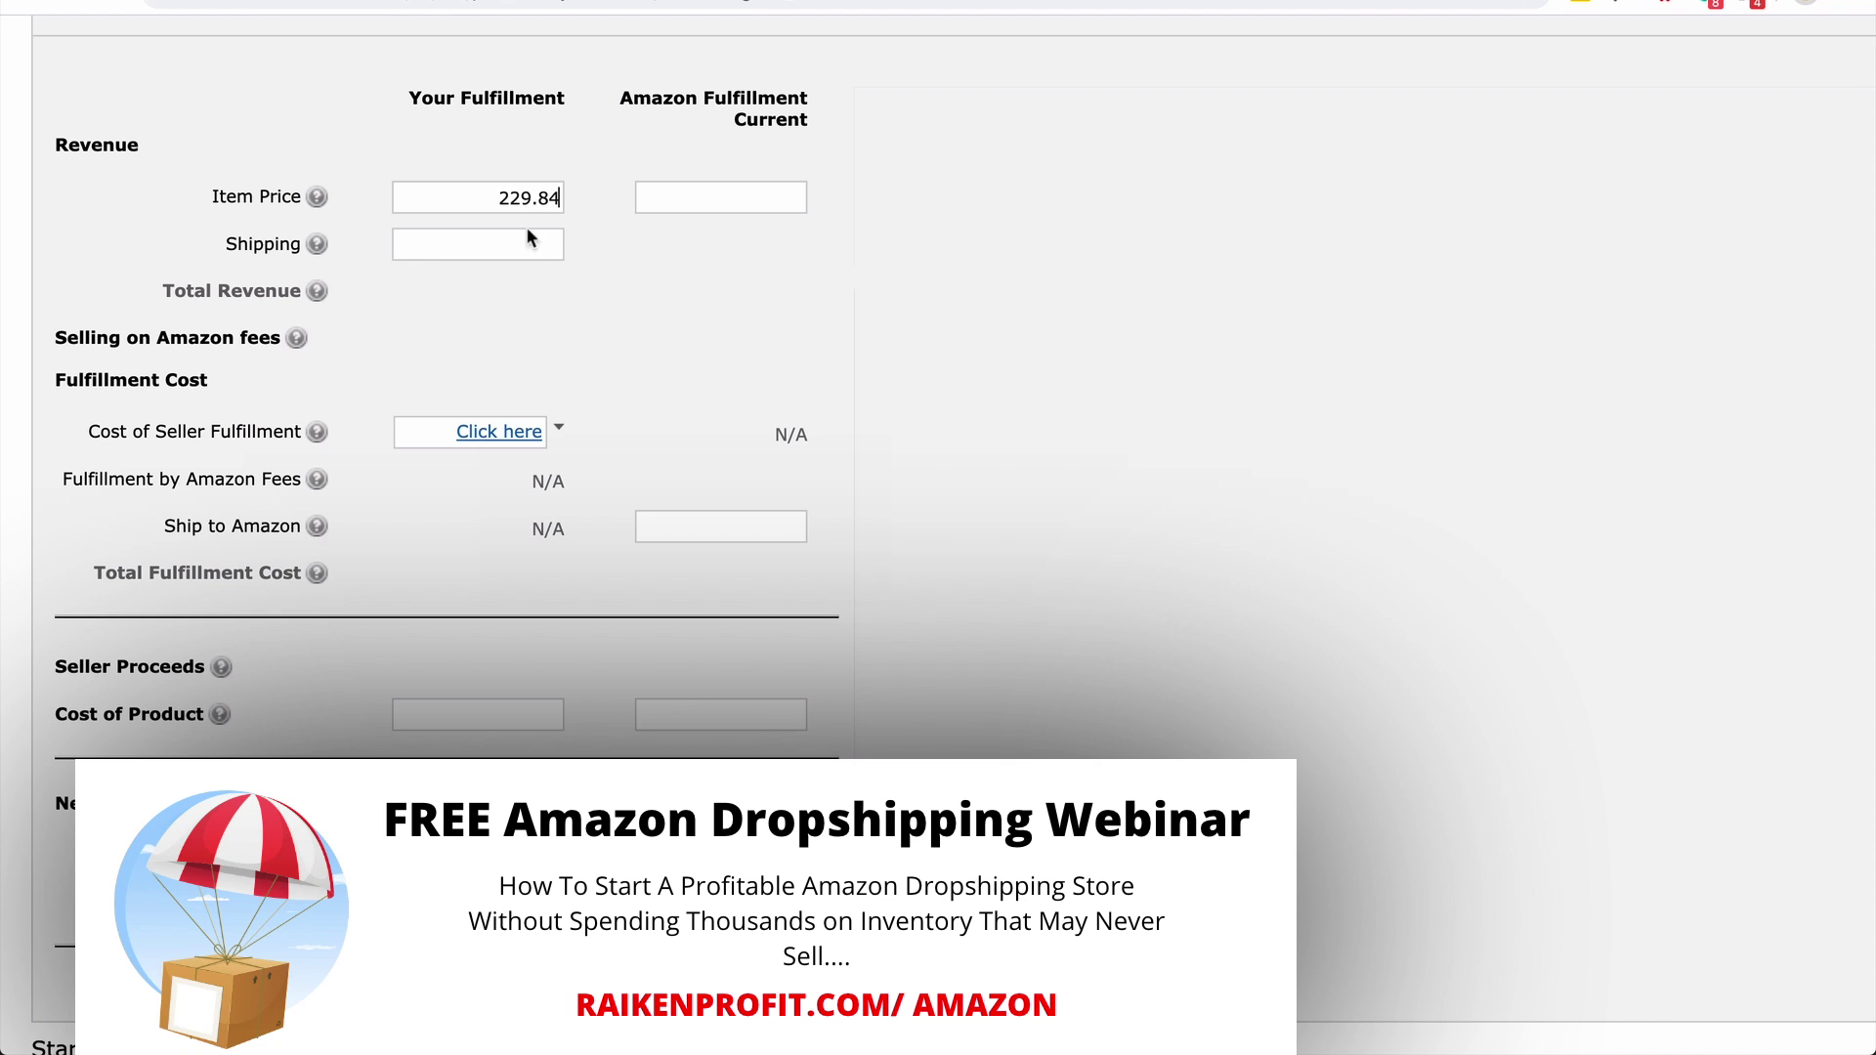
left_click(444, 248)
type("0")
left_click(472, 340)
left_click(700, 398)
Read the calculator's help explanation for Cost of Product and dismiss it
scroll(439, 543, "down", 3)
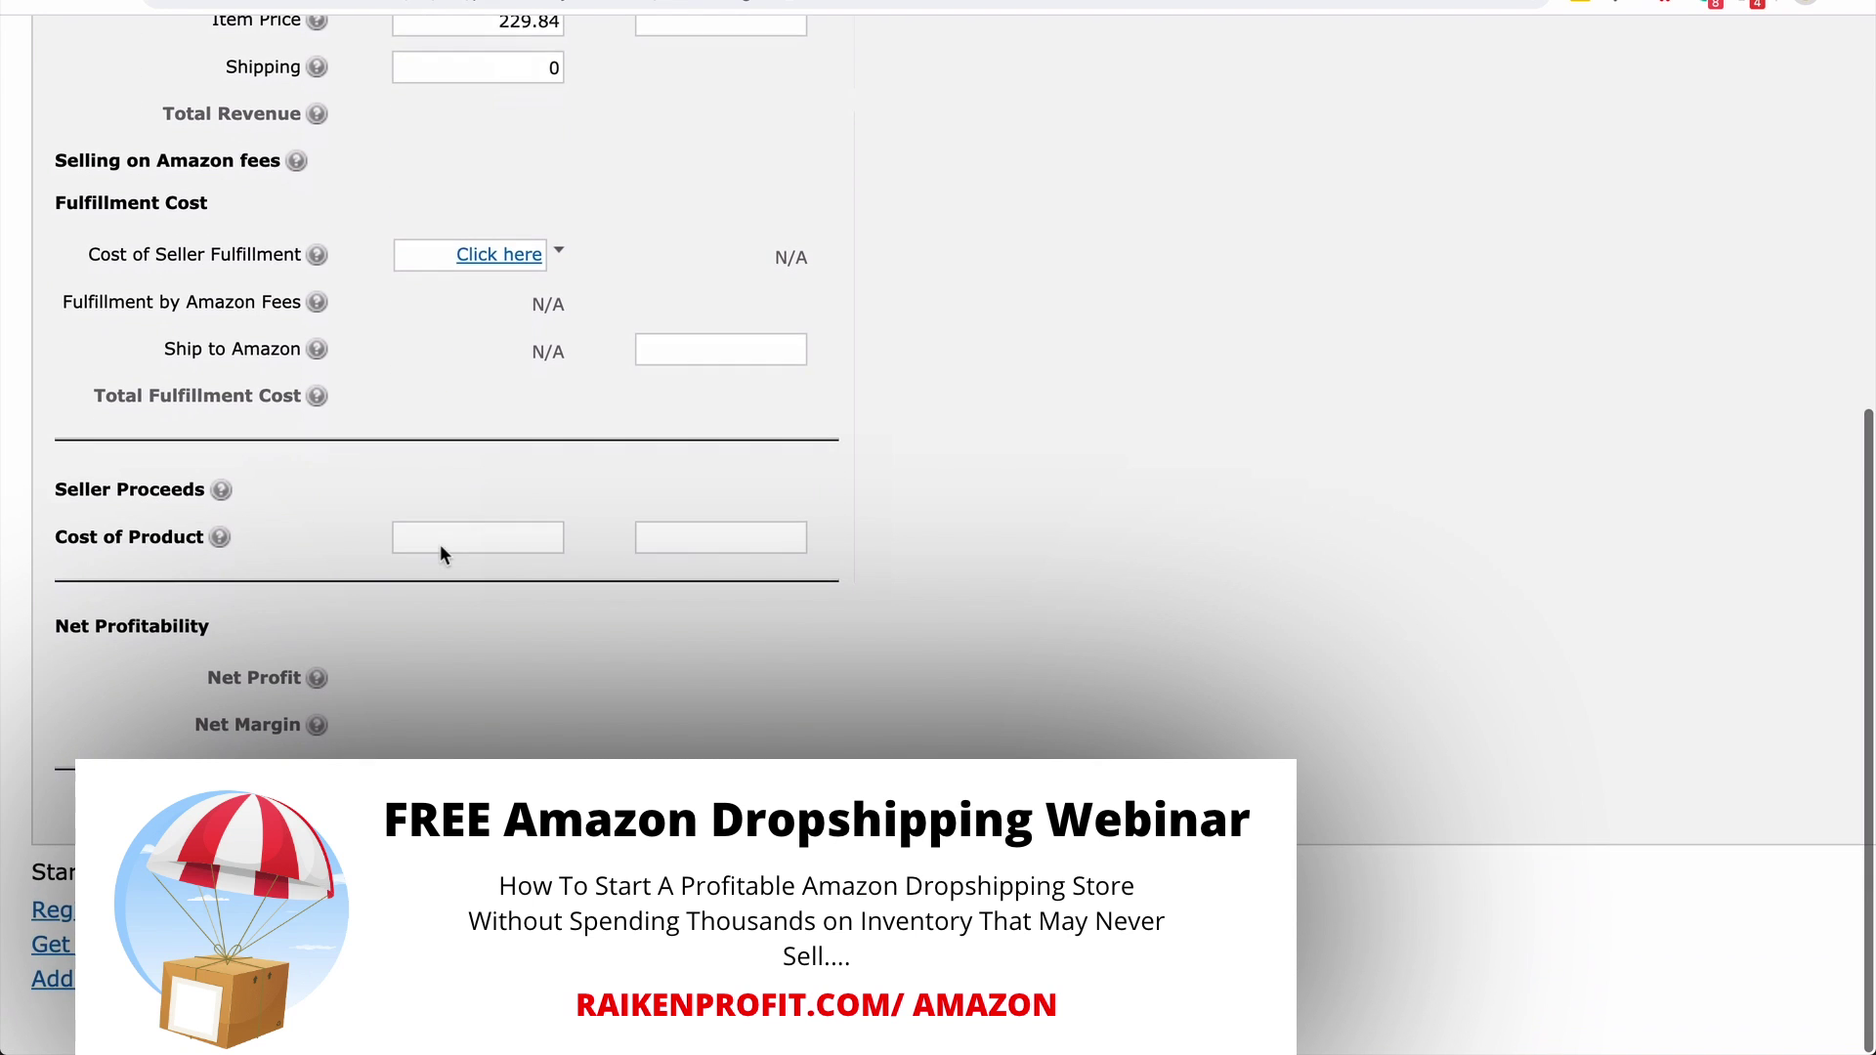
left_click(220, 538)
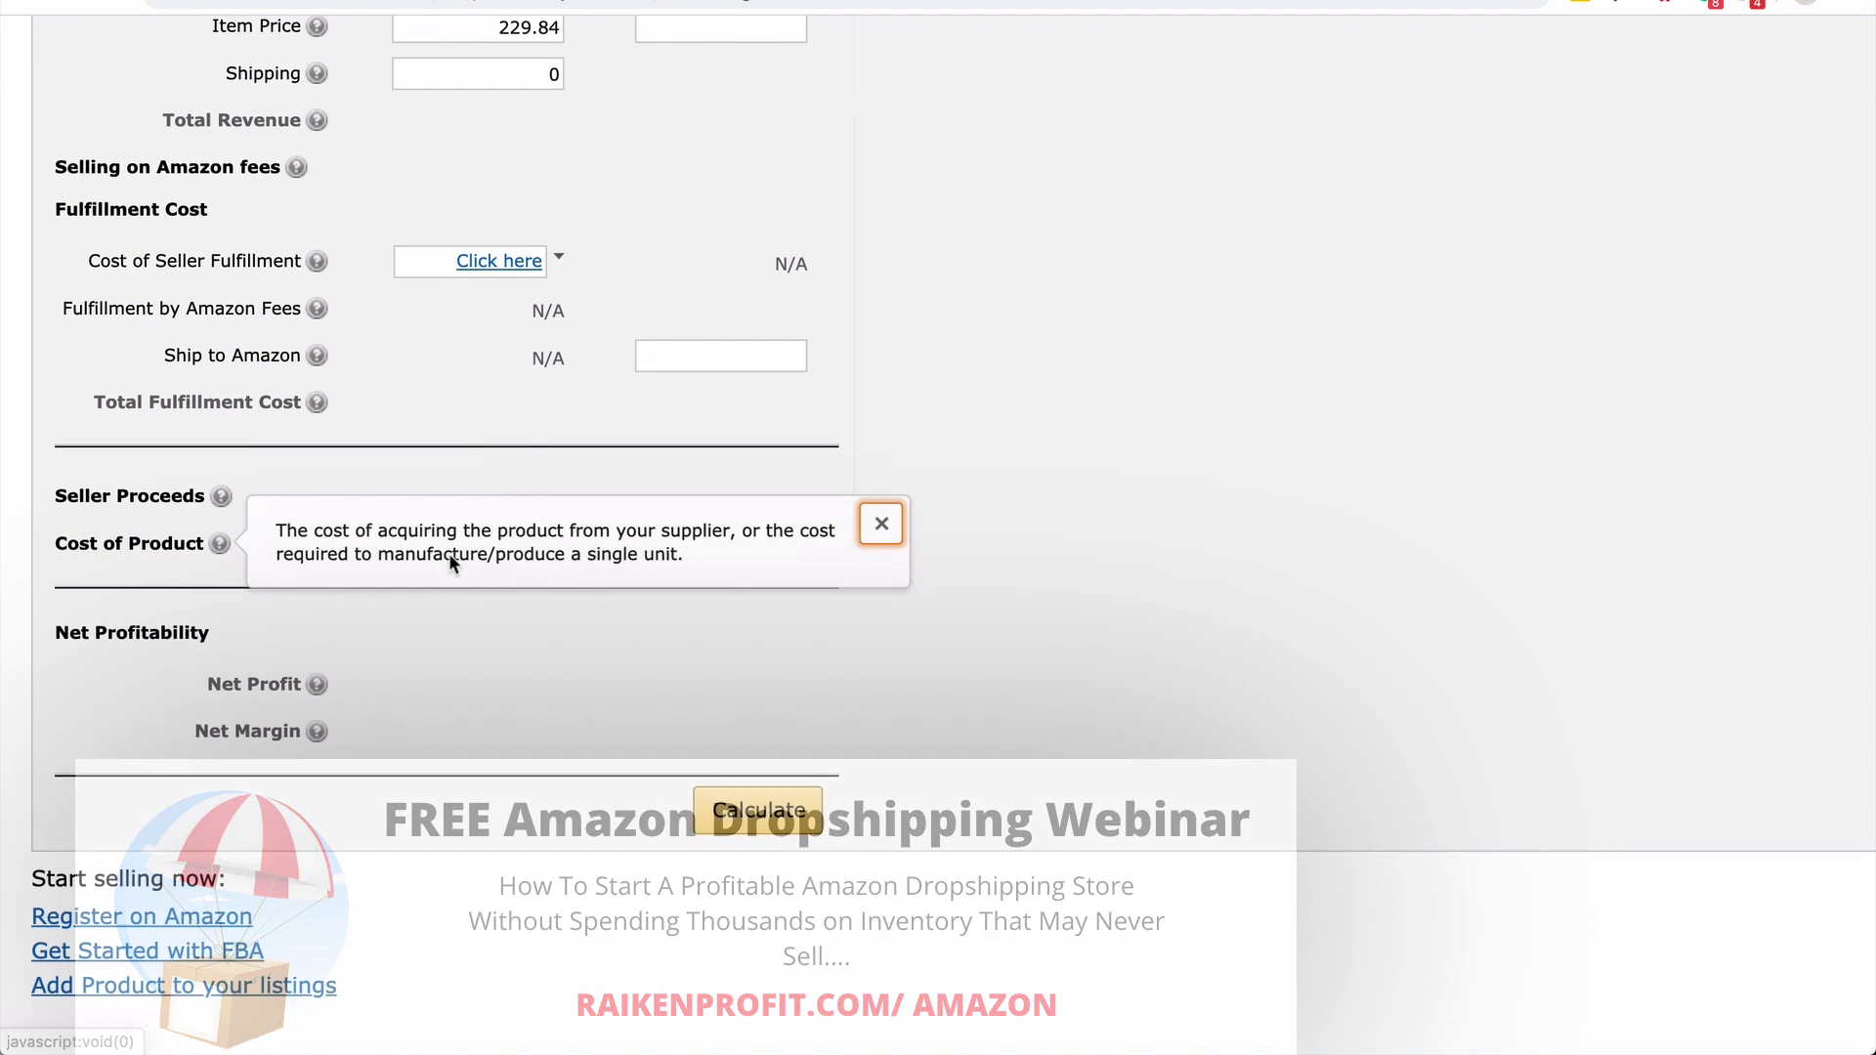
left_click(438, 592)
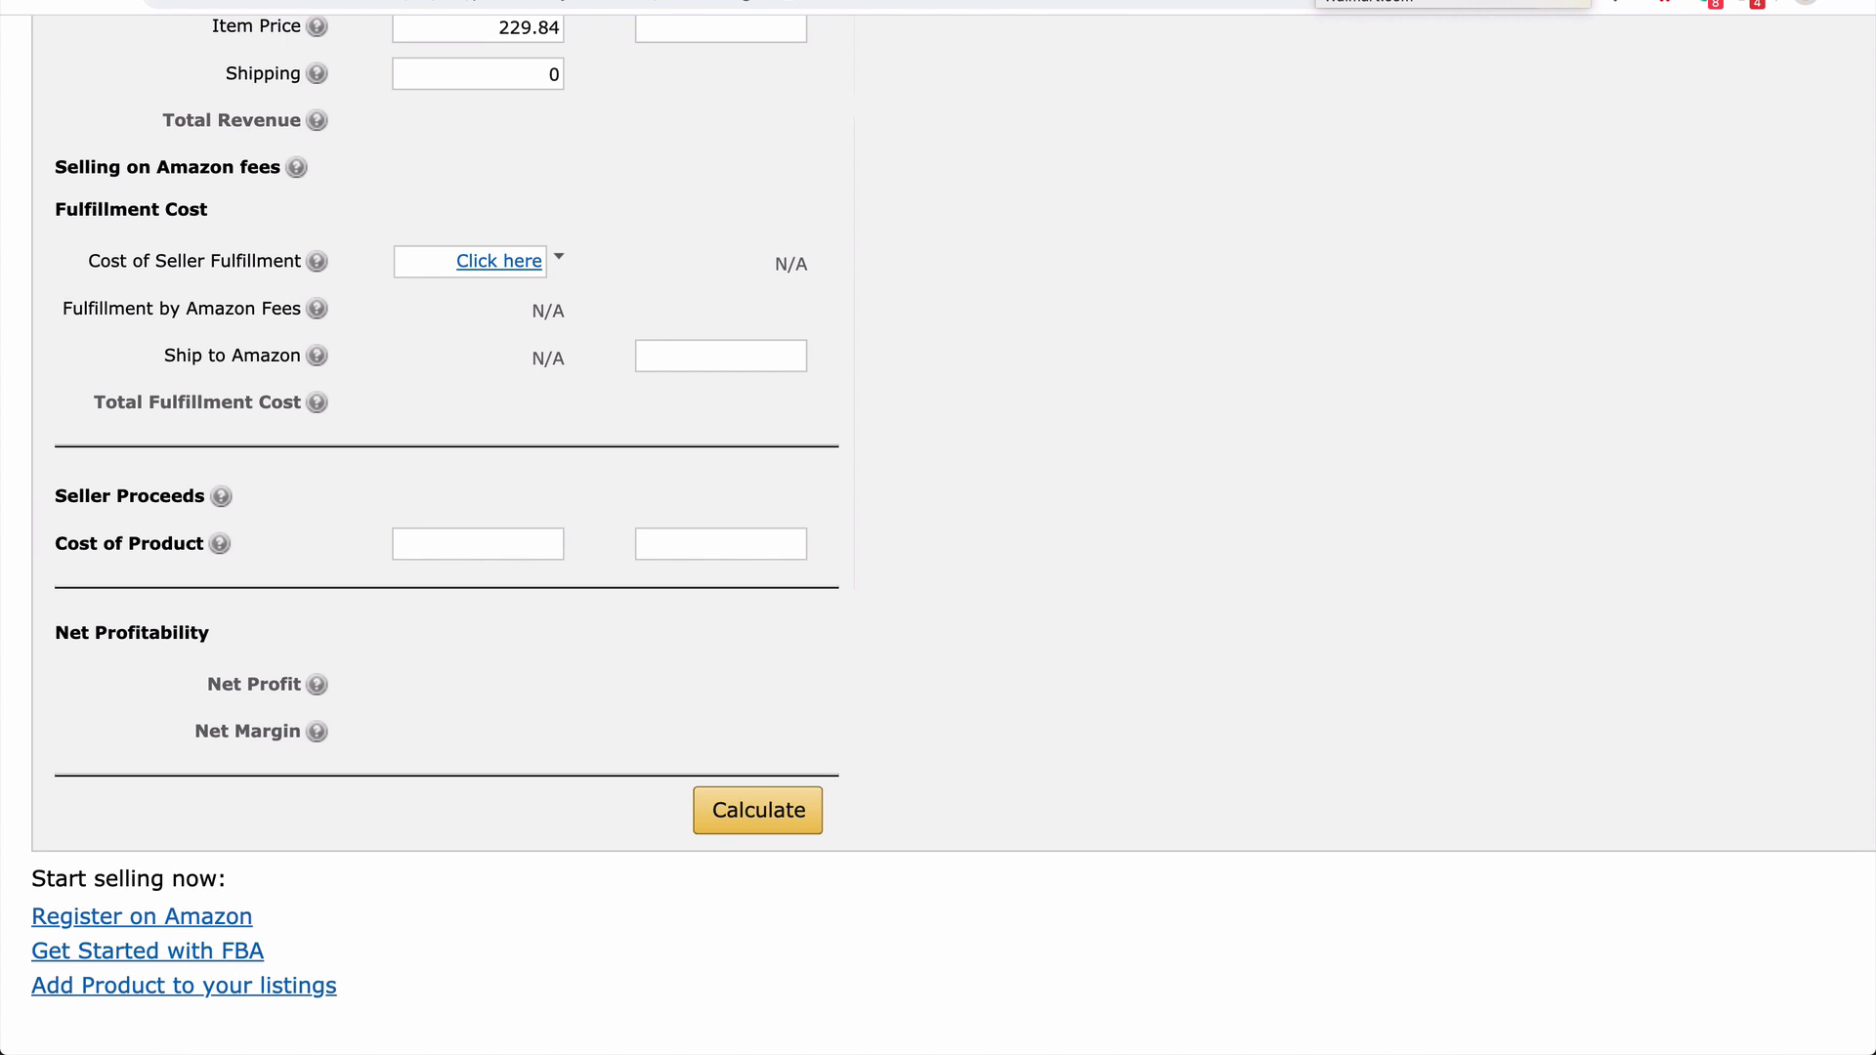
Switch to the dining set's Walmart listing and highlight its sale price and the free delivery note
left_click(1388, 0)
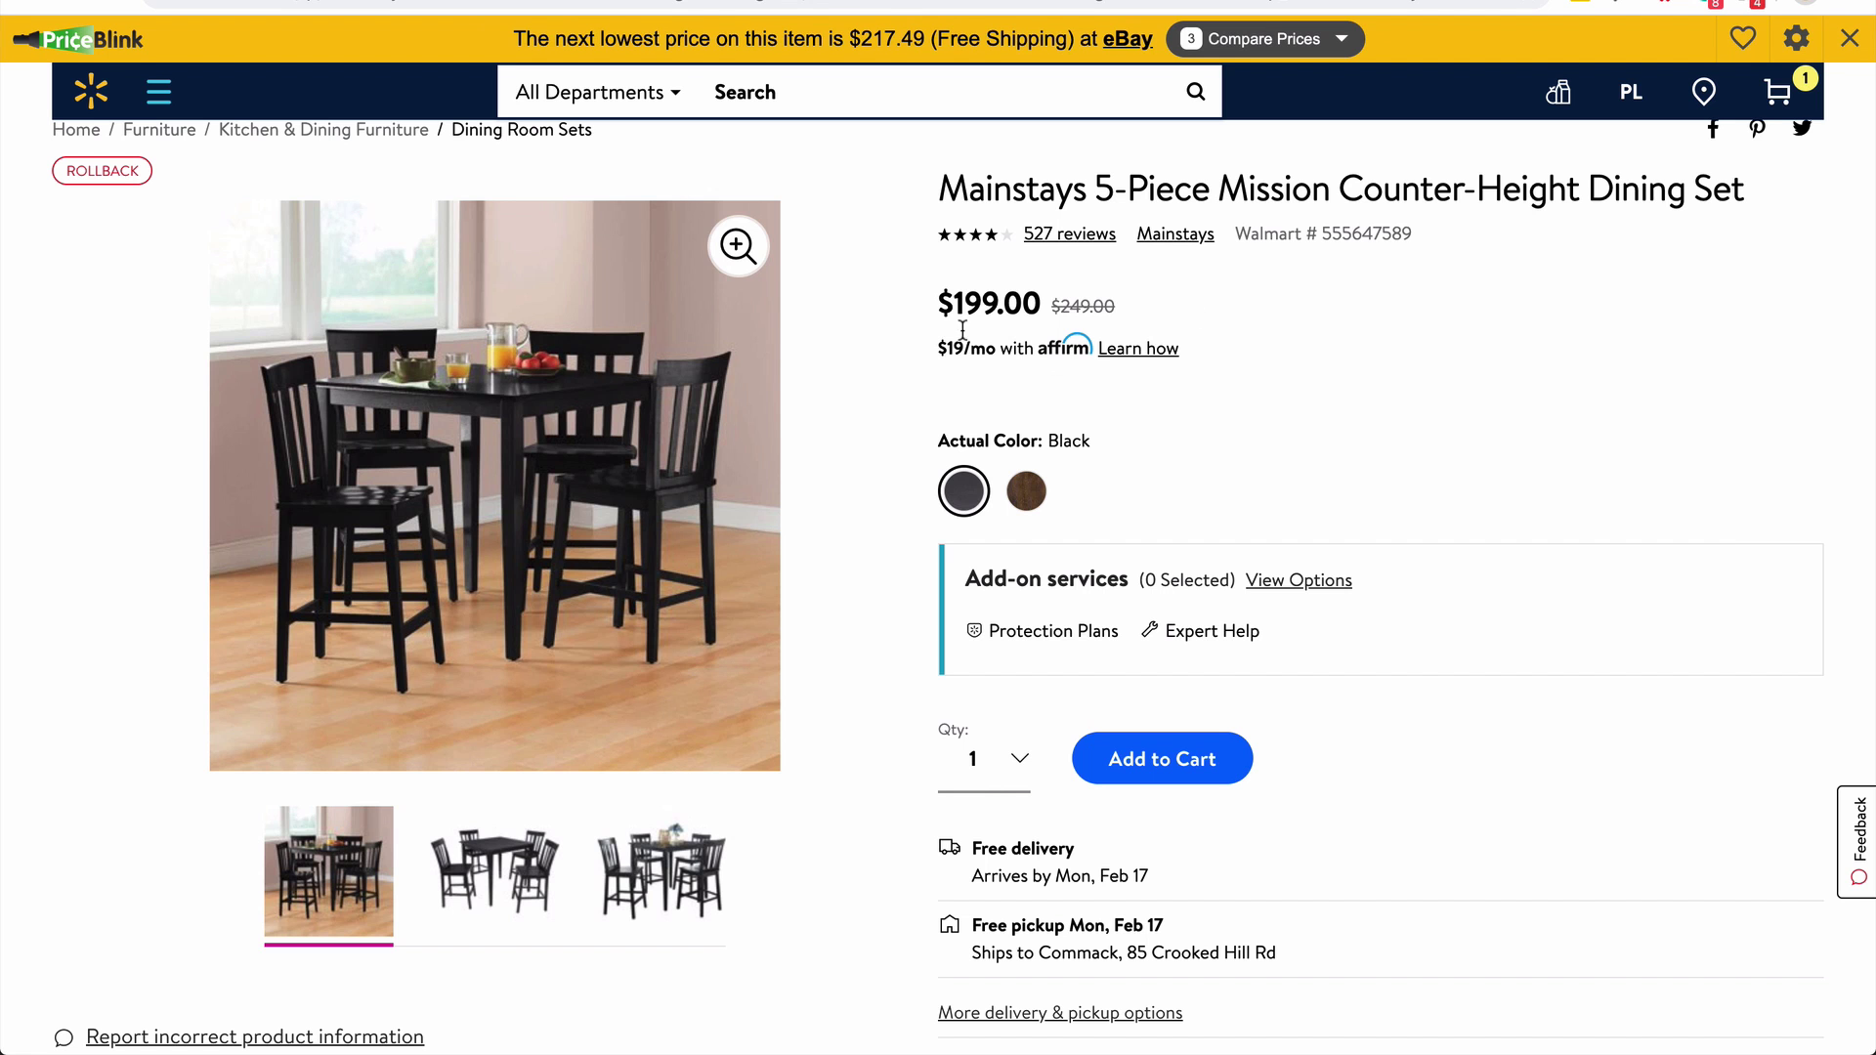
left_click_drag(955, 302, 1044, 305)
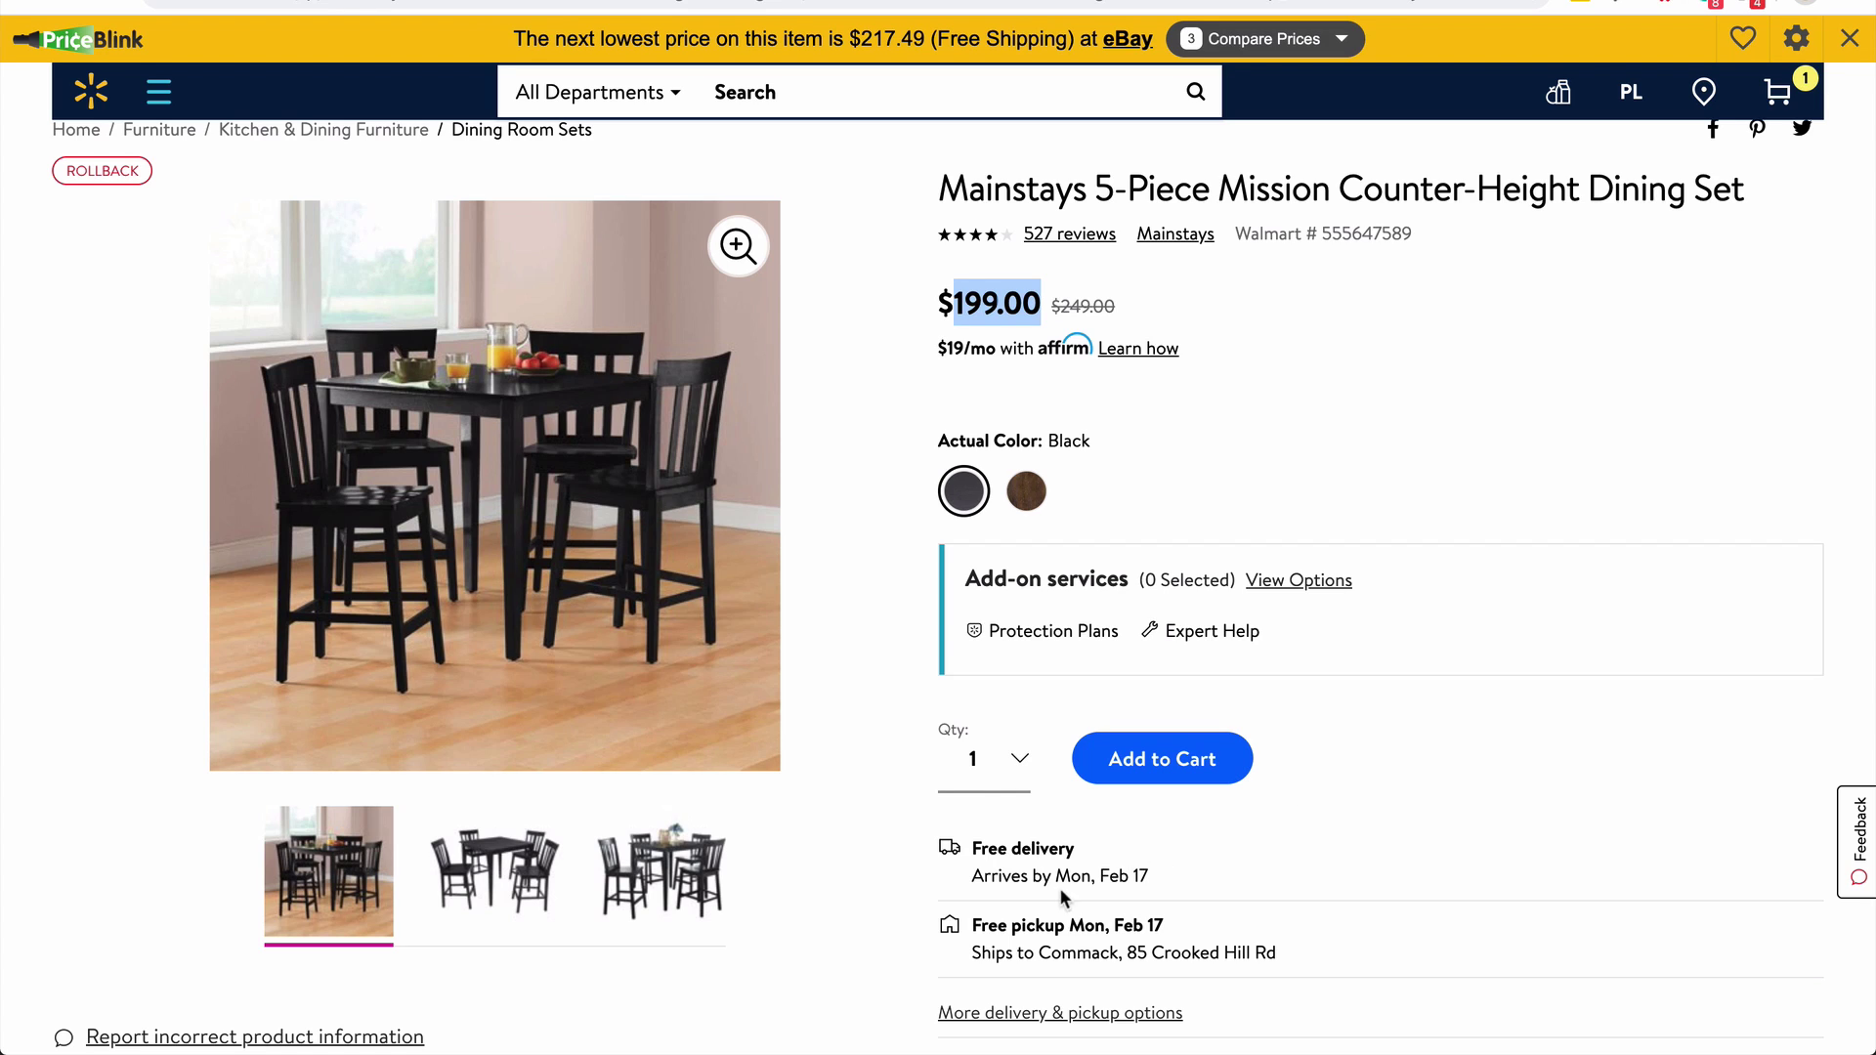
scroll(1104, 842, "up", 5)
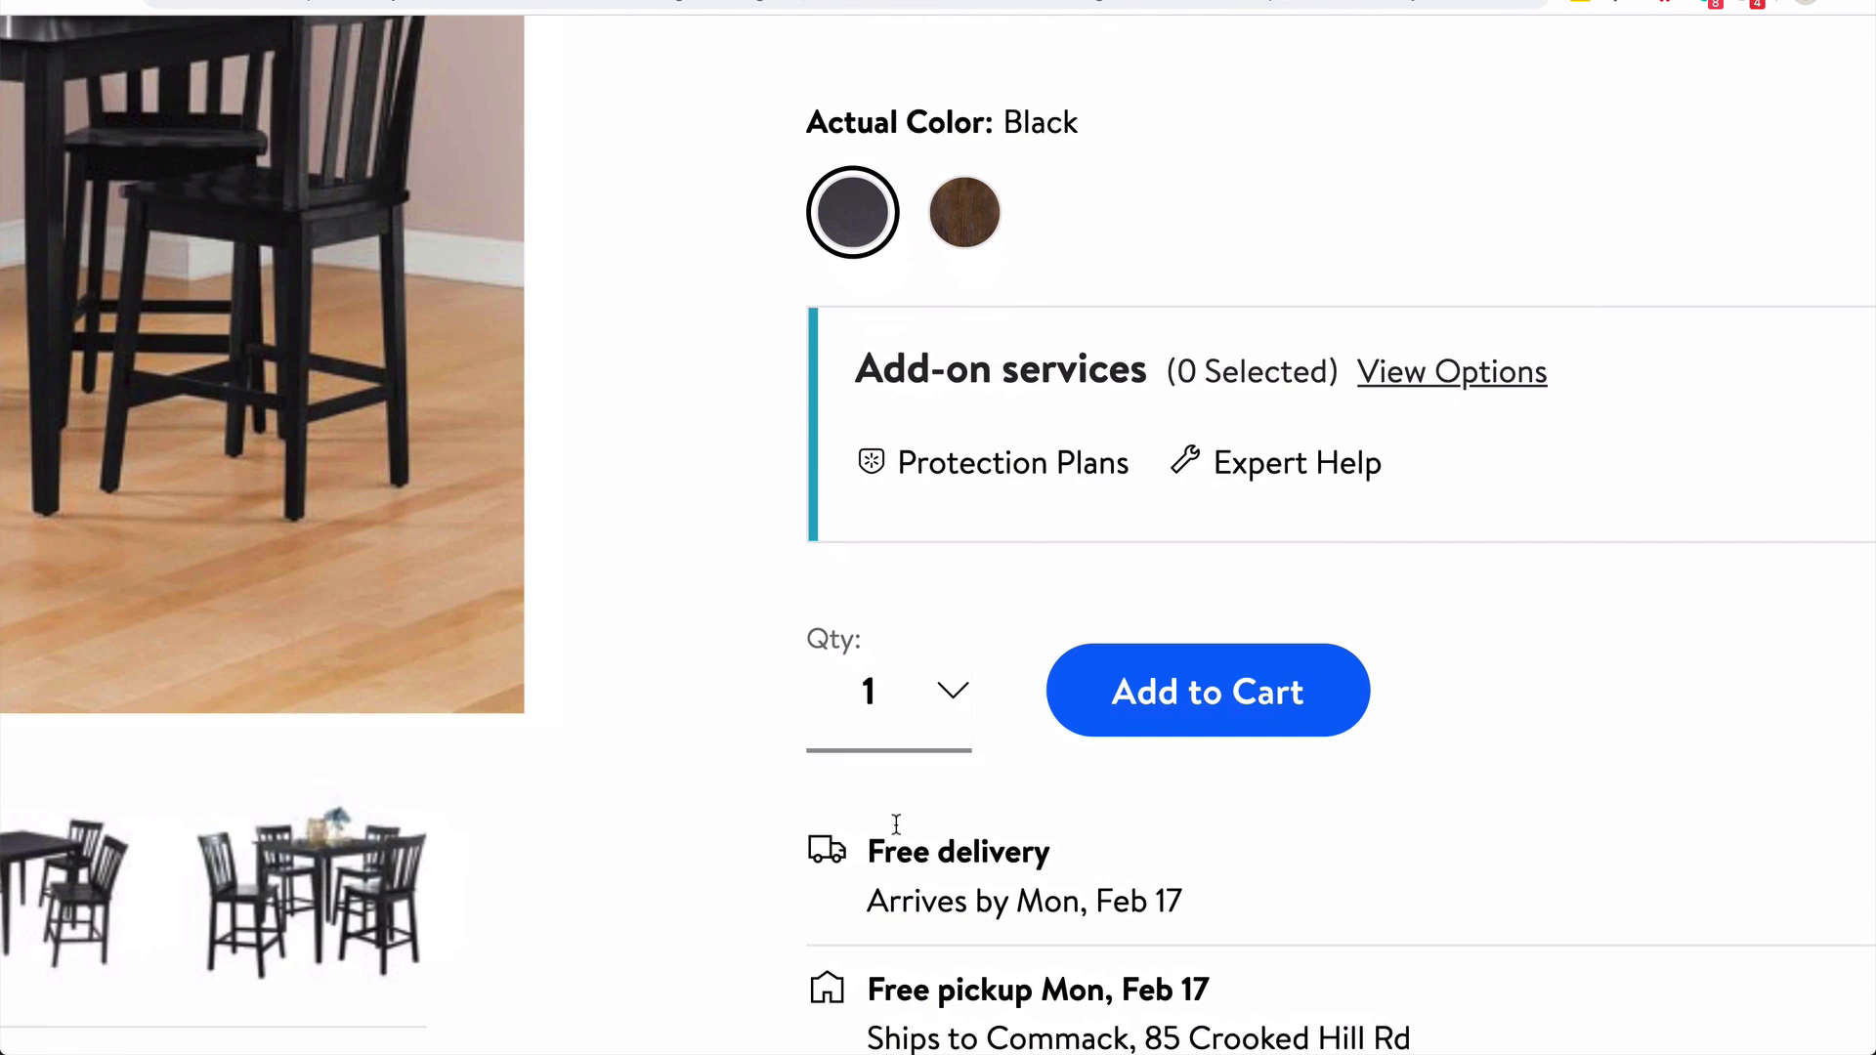
left_click_drag(868, 863, 1114, 872)
scroll(1114, 873, "down", 5)
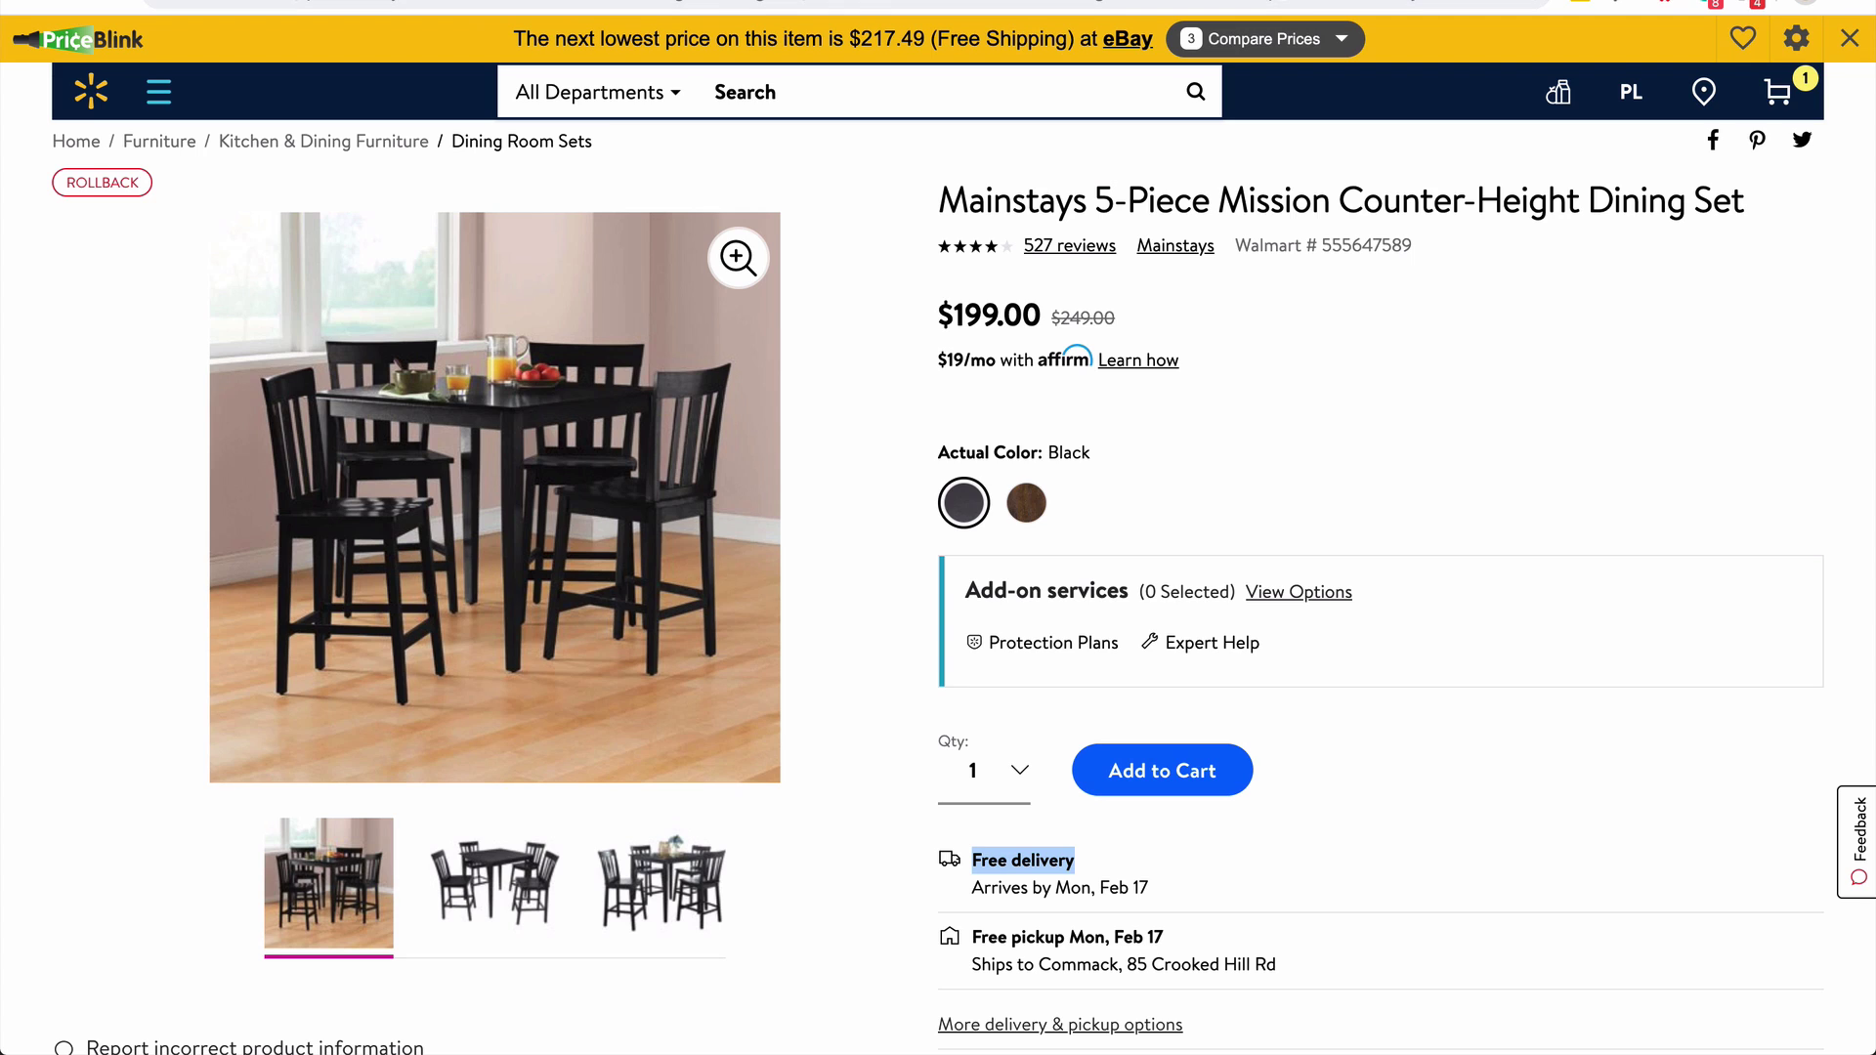
left_click_drag(954, 323, 1056, 323)
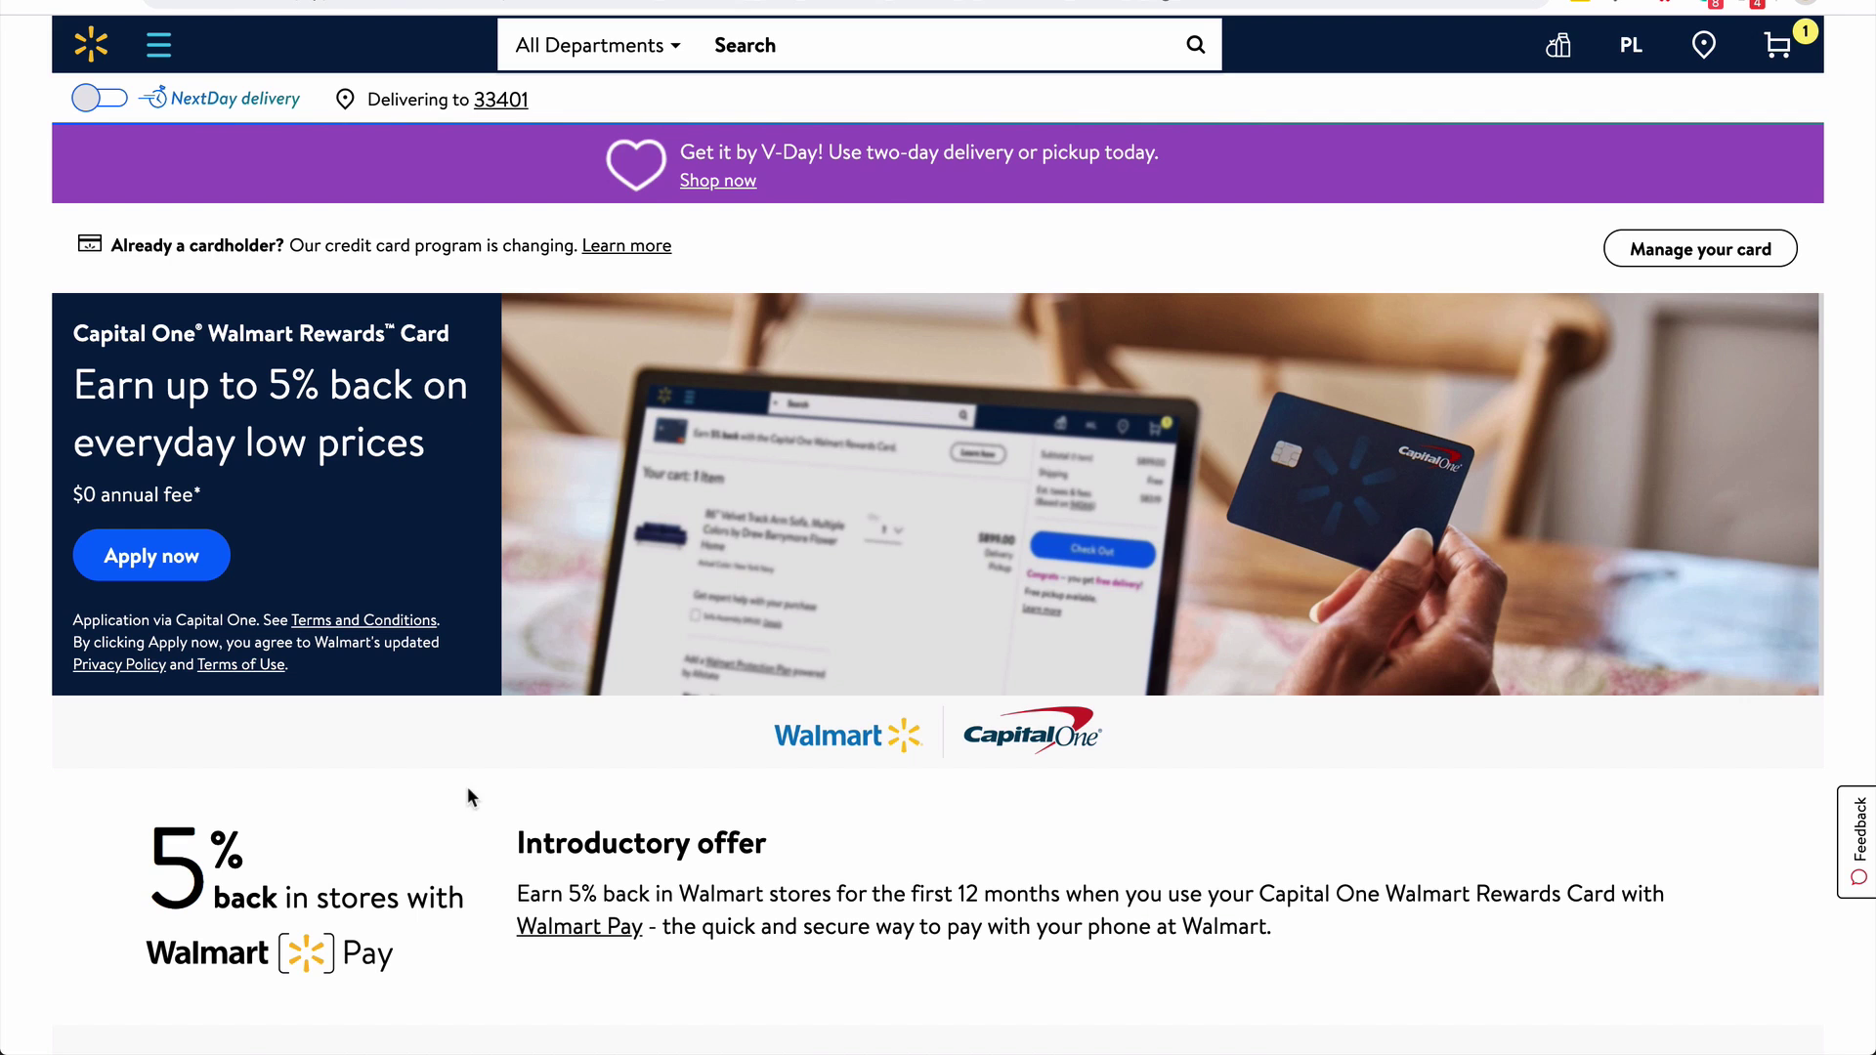
Examine the cash-back rates and introductory offer on the Capital One Walmart Rewards Card page
scroll(467, 788, "down", 2)
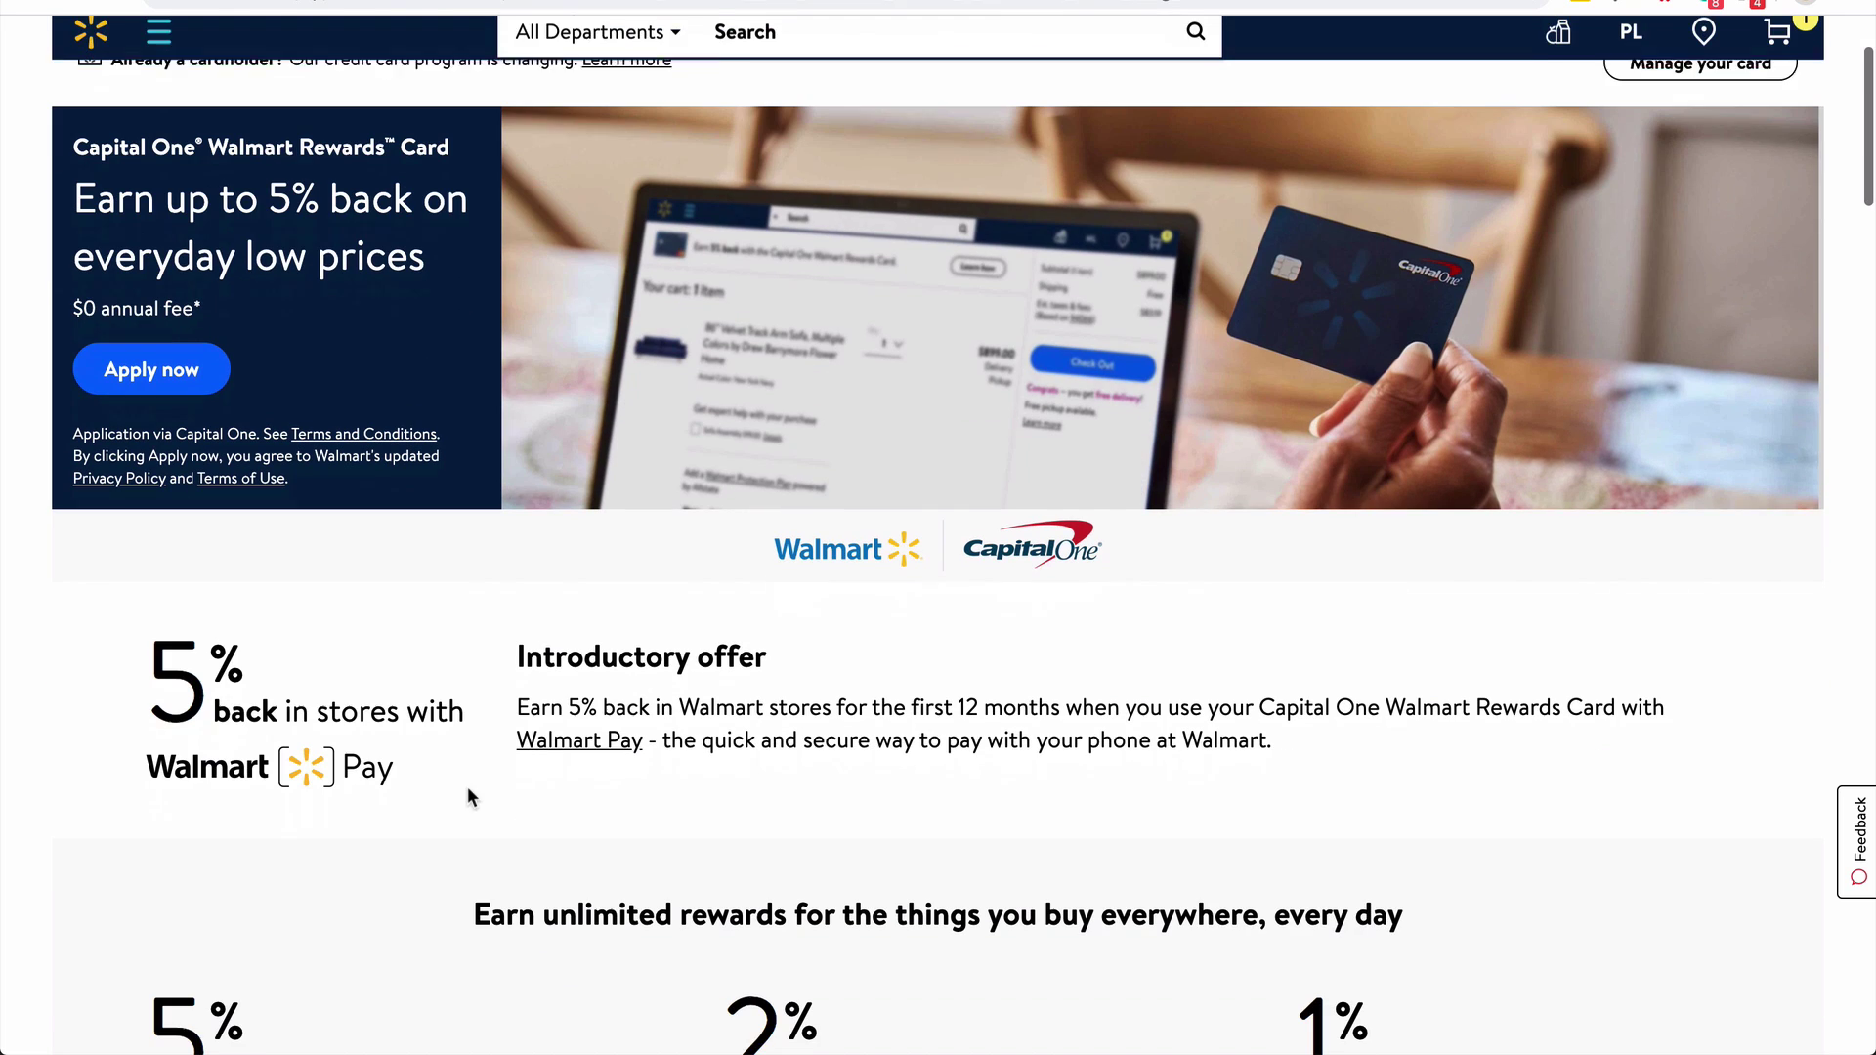
scroll(302, 711, "down", 1)
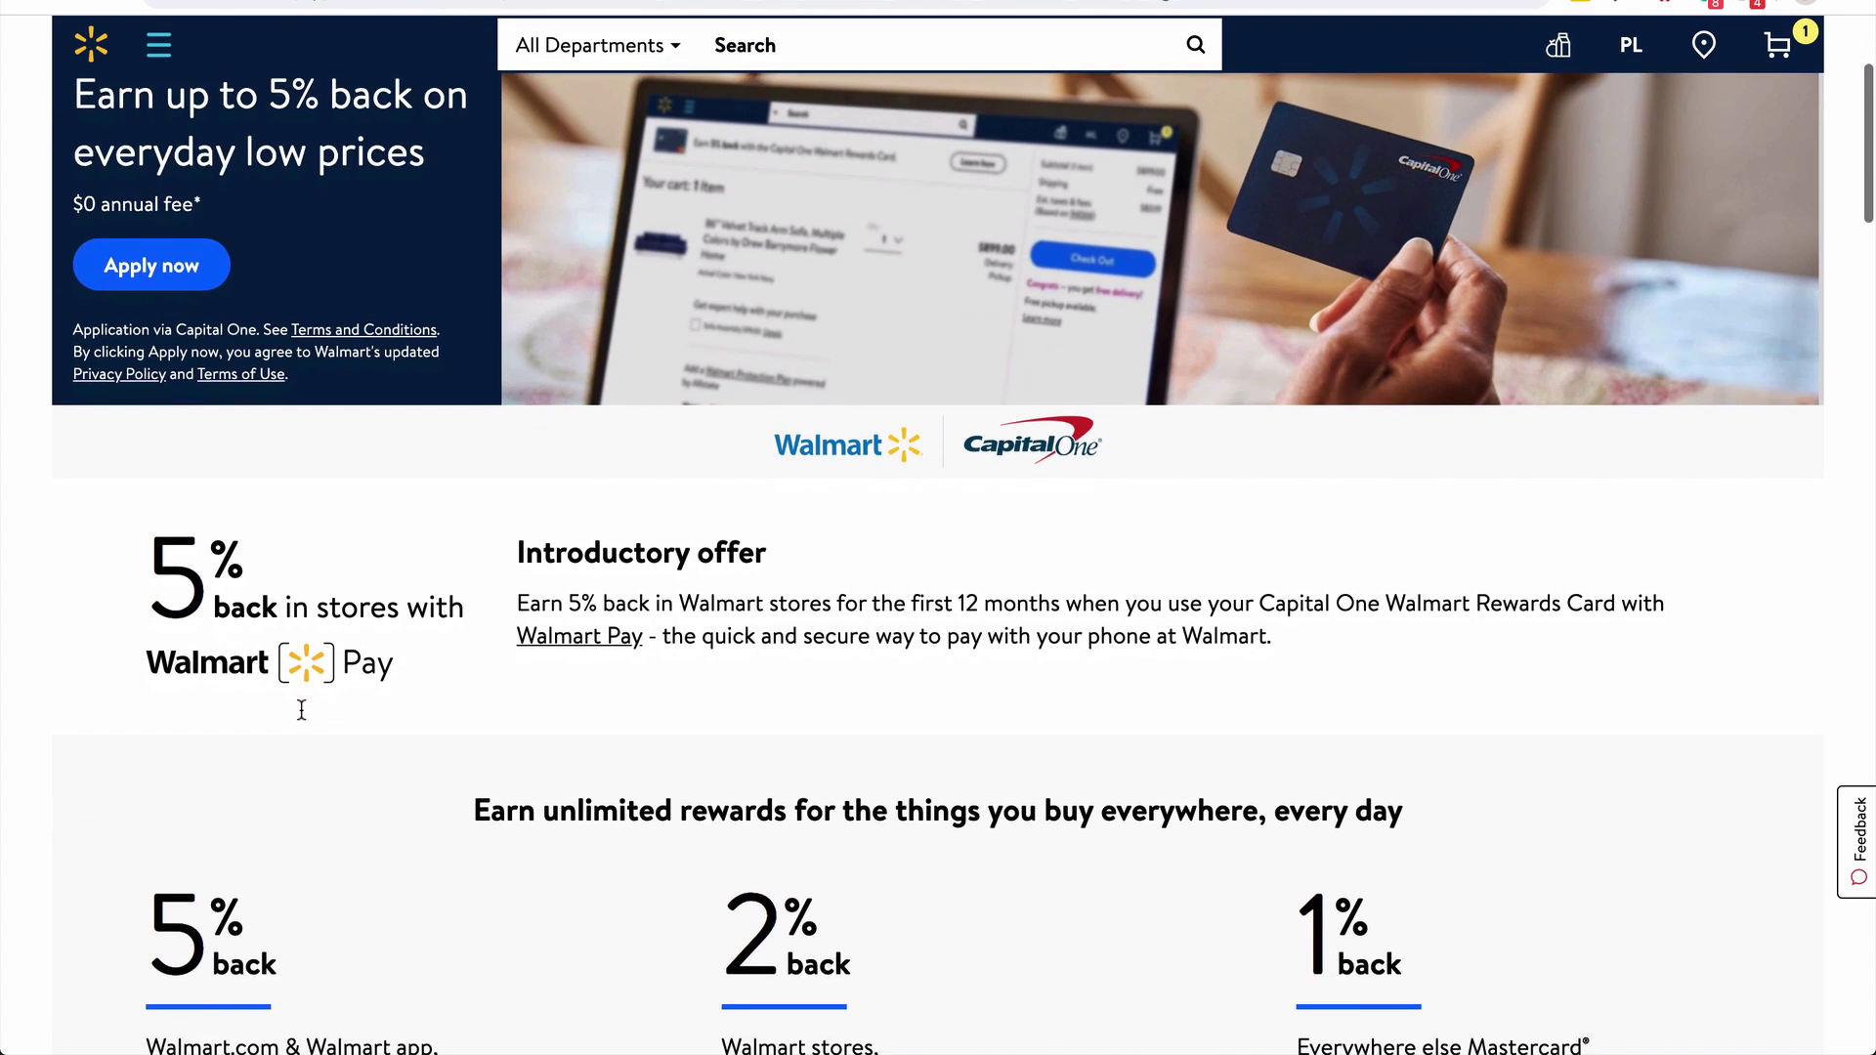
scroll(302, 710, "down", 3)
scroll(308, 704, "up", 2)
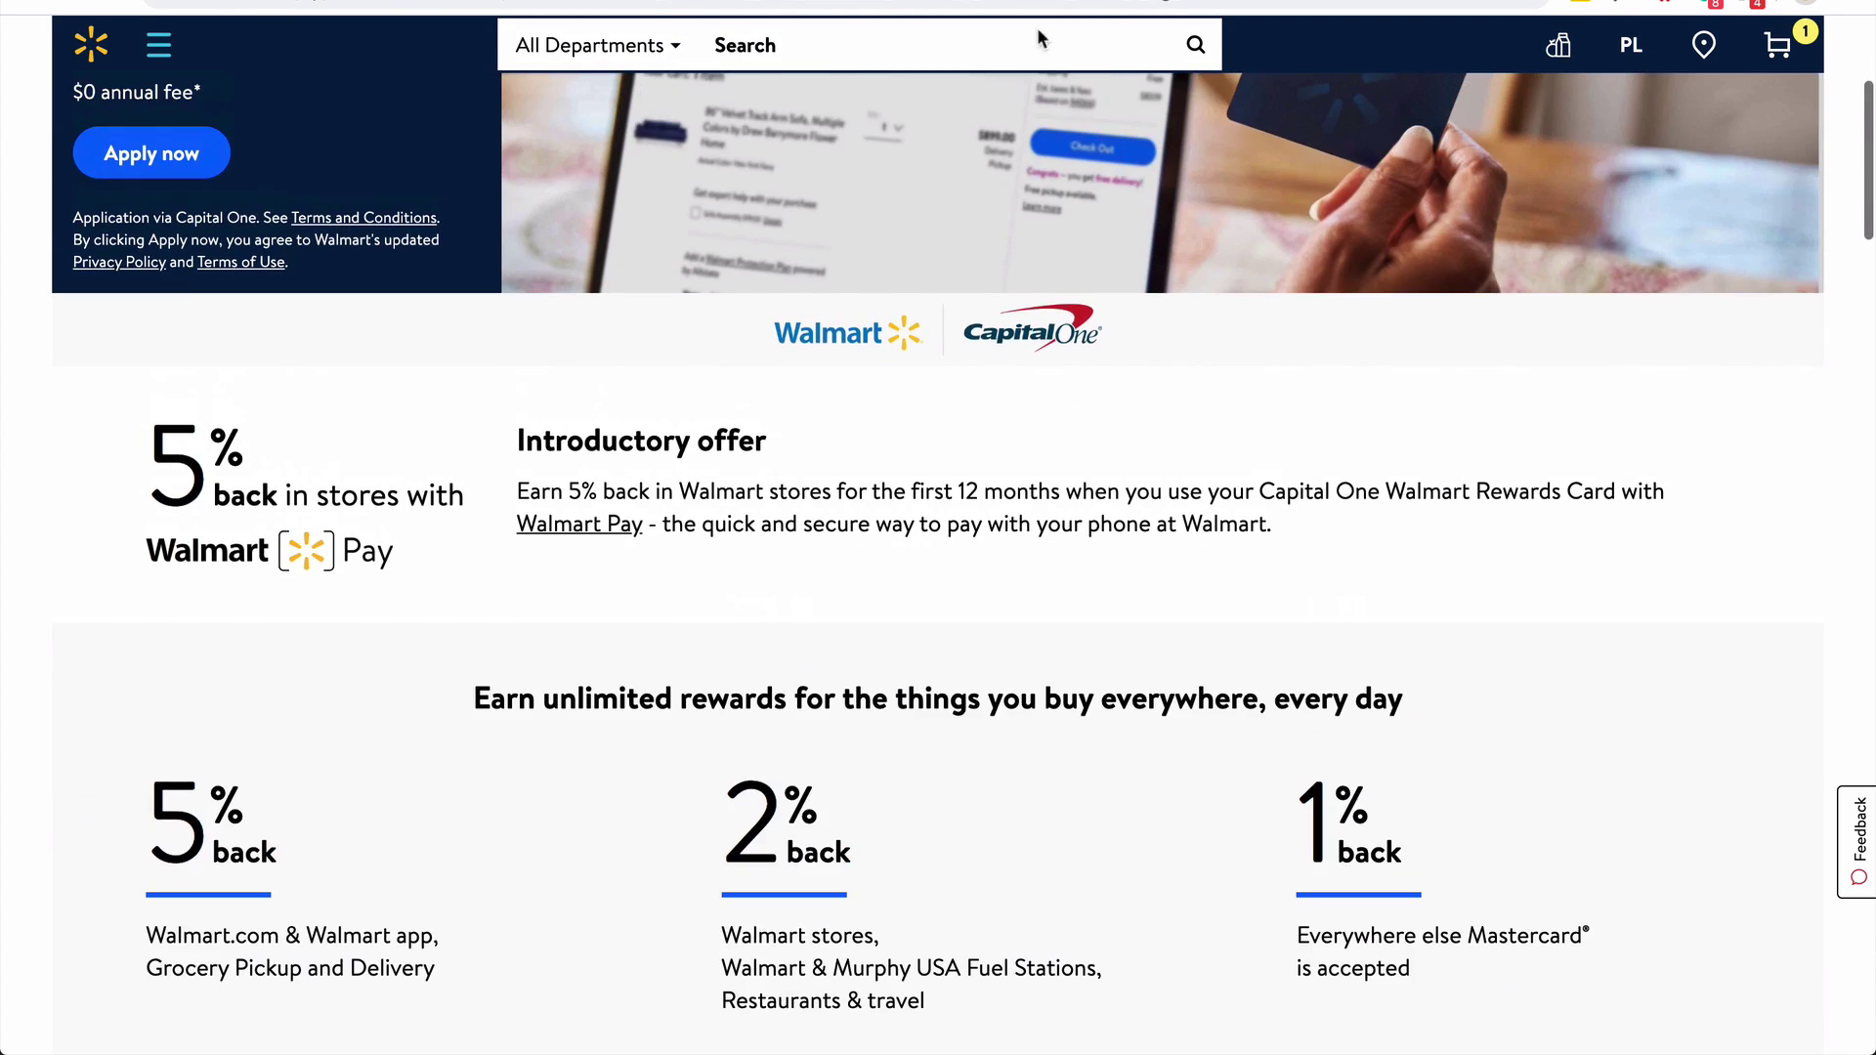
scroll(1089, 309, "up", 2)
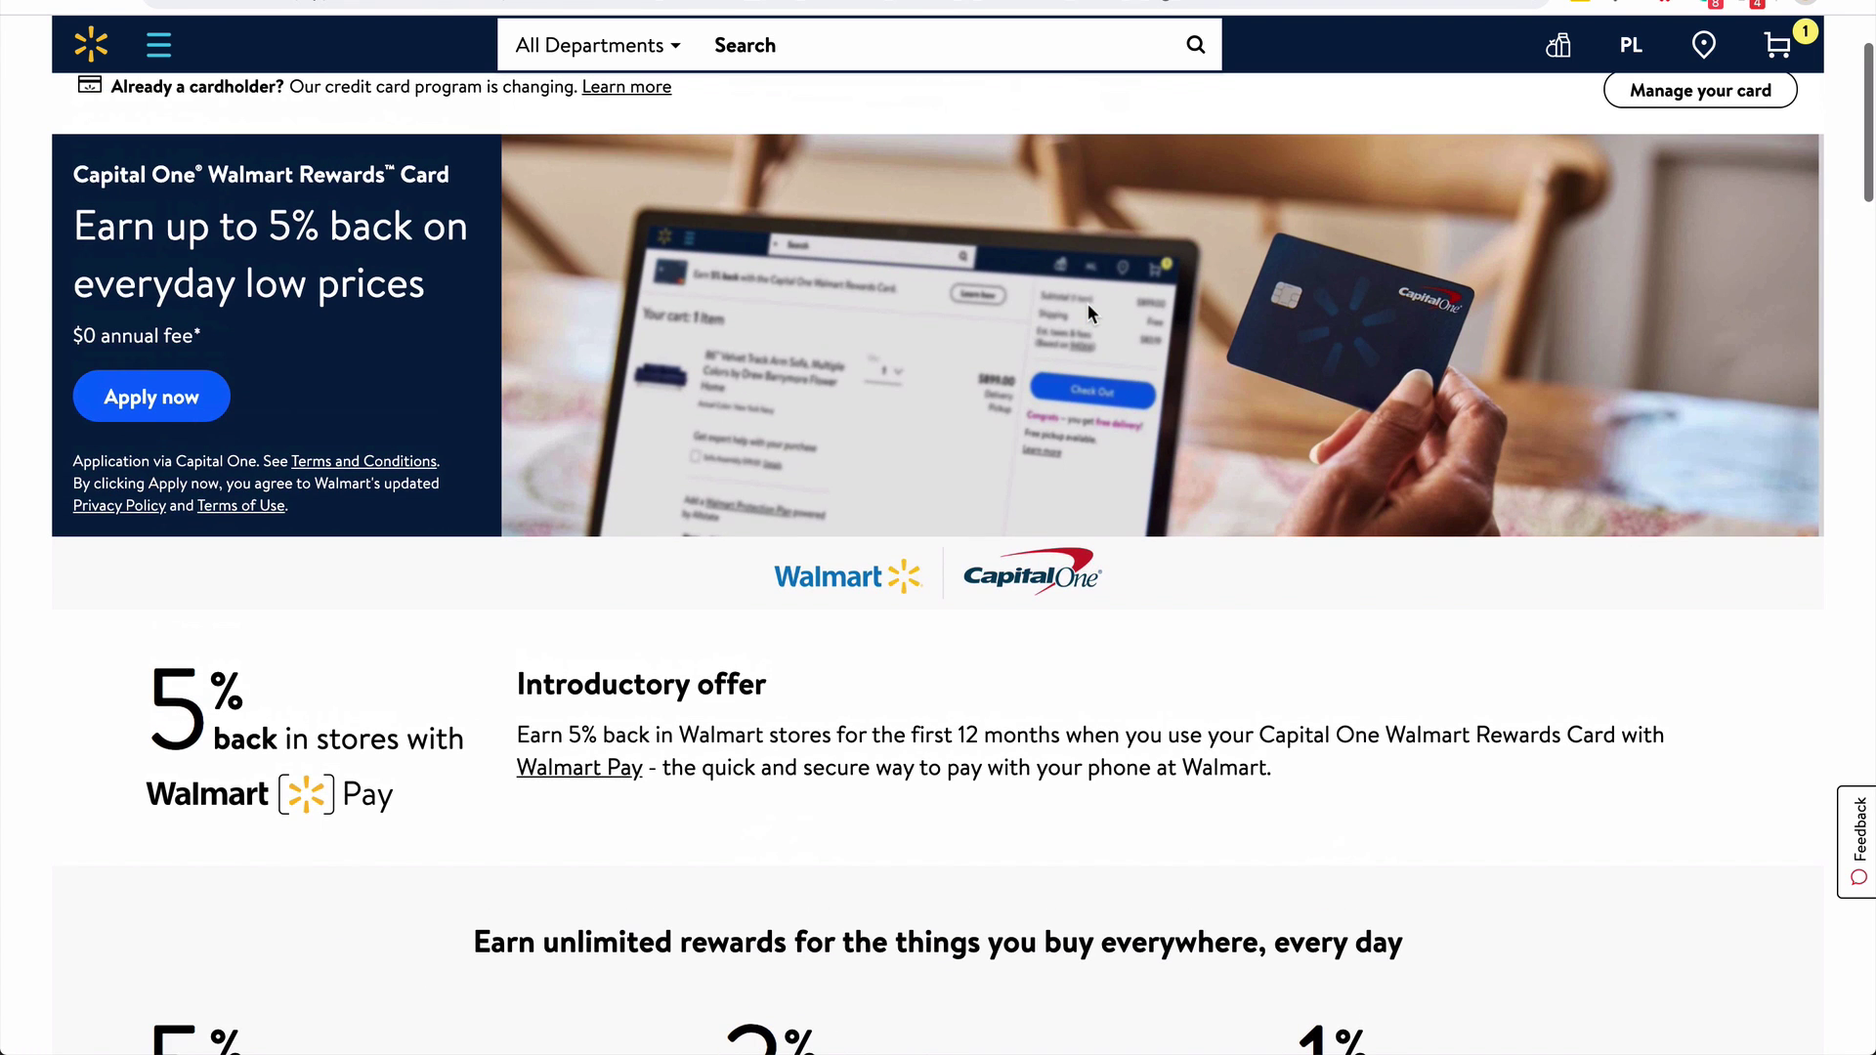
scroll(1089, 313, "down", 5)
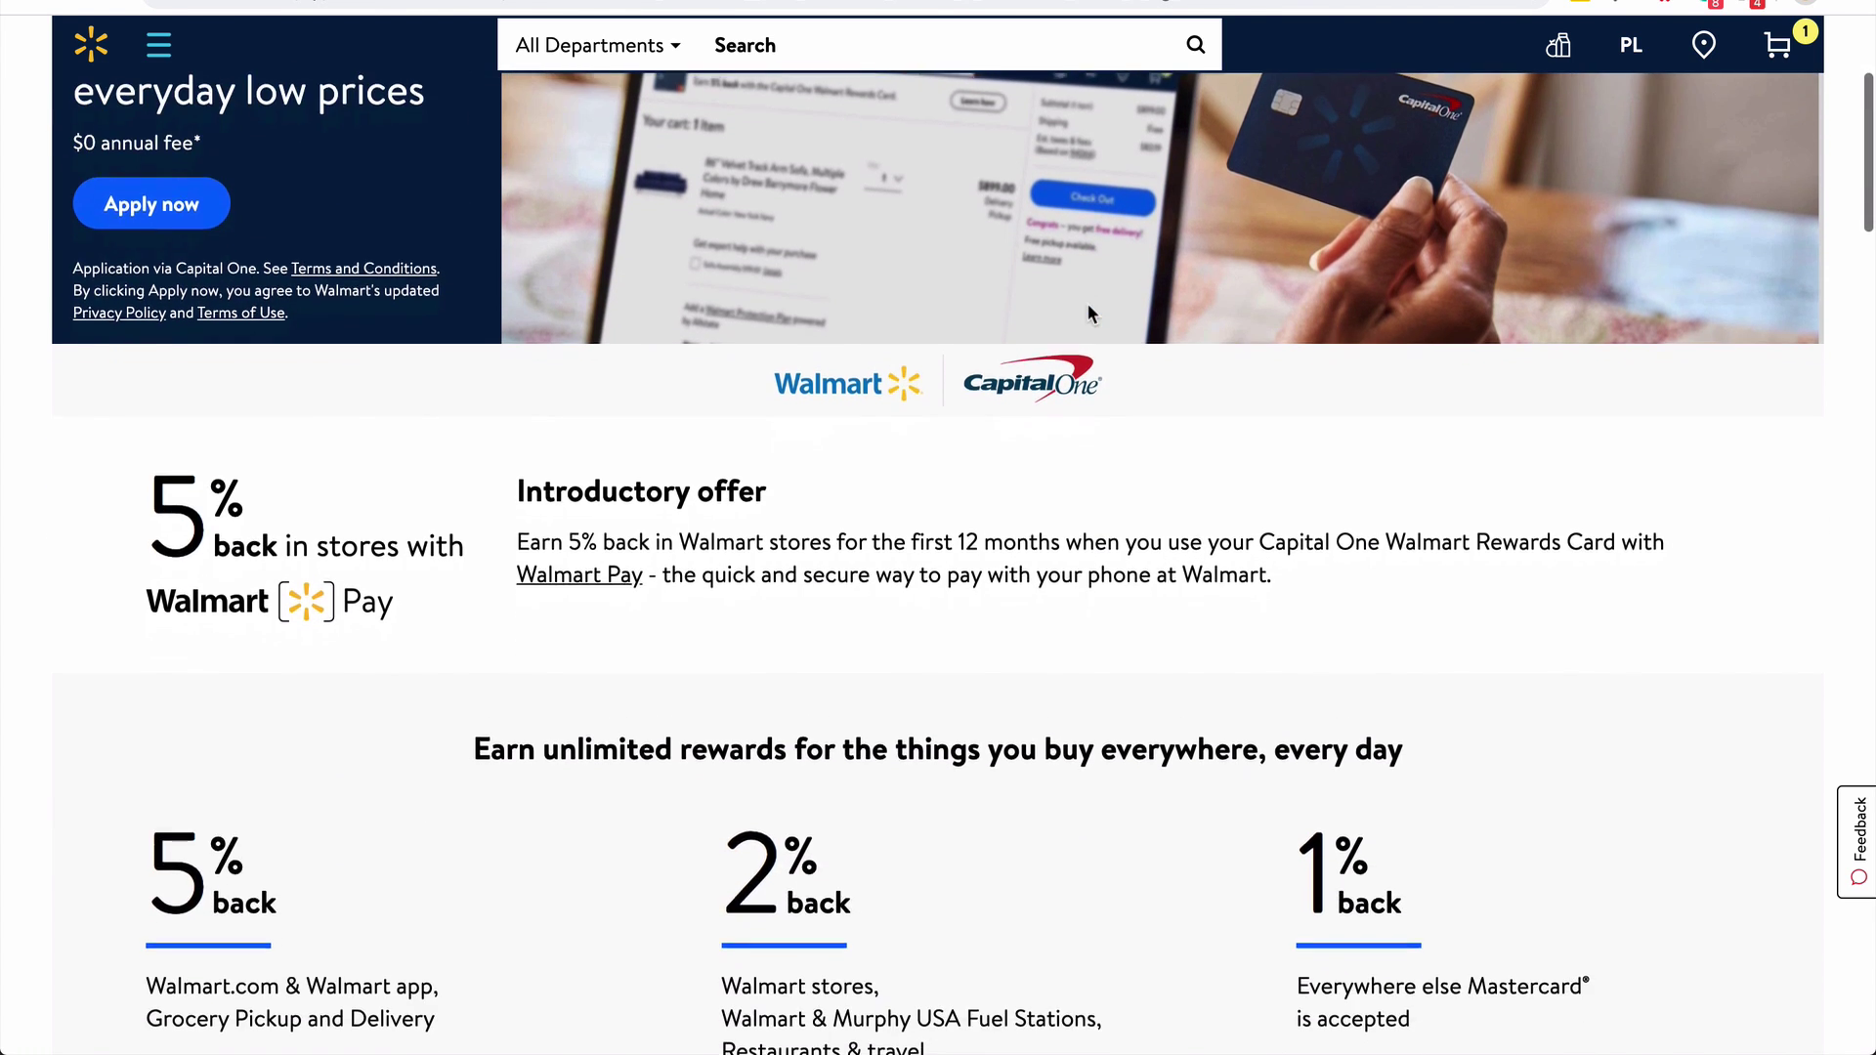
scroll(1090, 313, "down", 4)
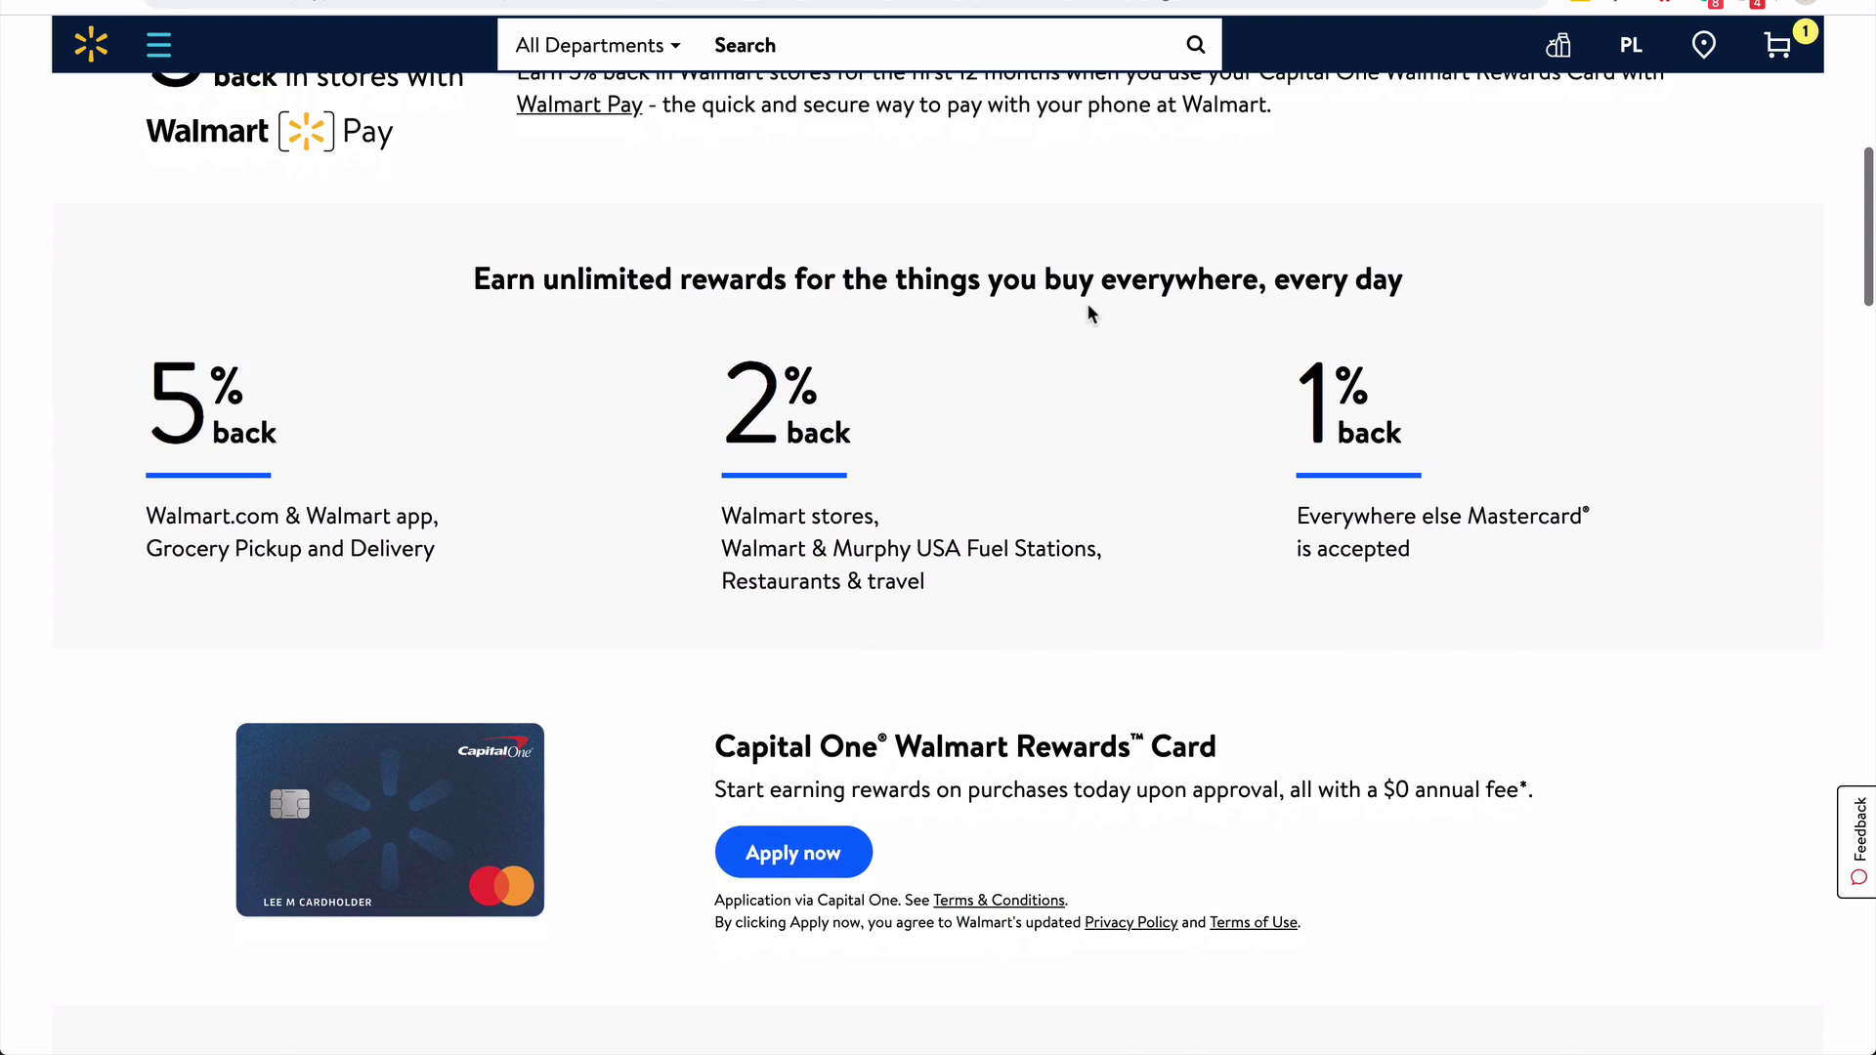
scroll(1088, 310, "up", 5)
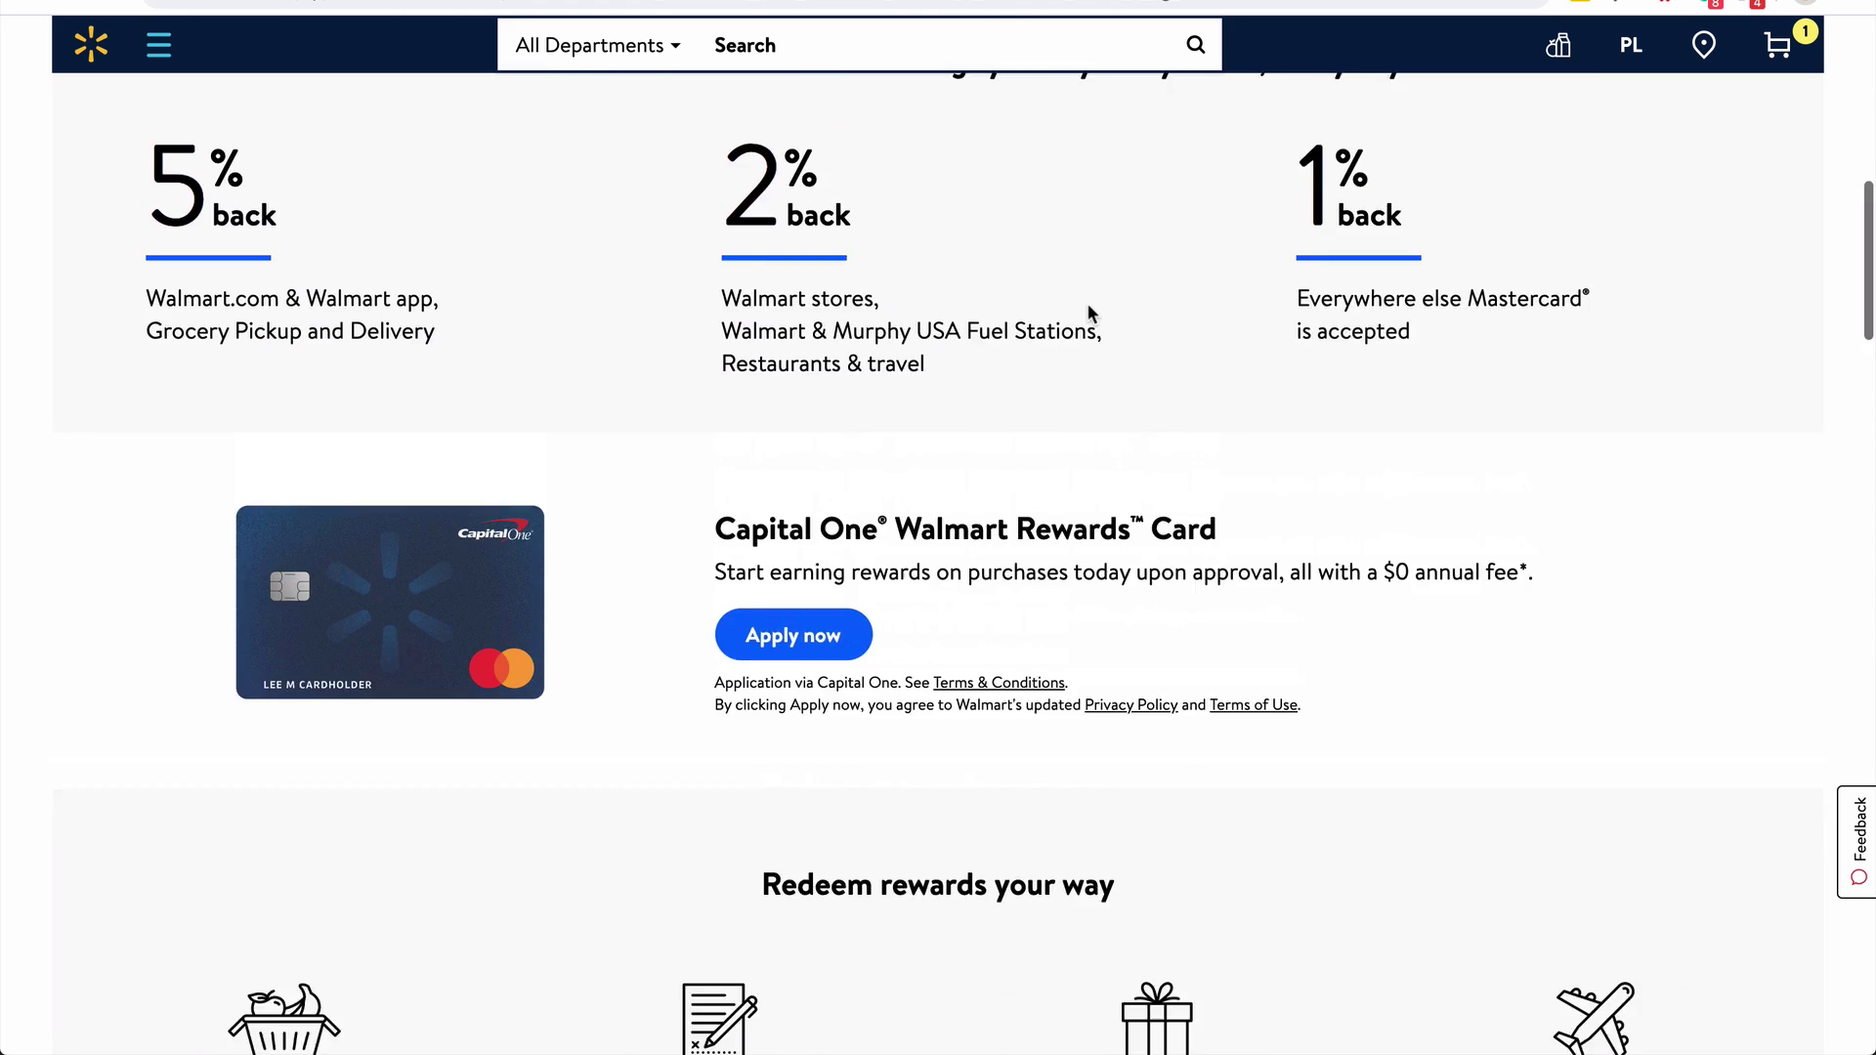
Calculate 199*.95 with a Google search to apply the 5% cash back, and copy the result
left_click(1042, 4)
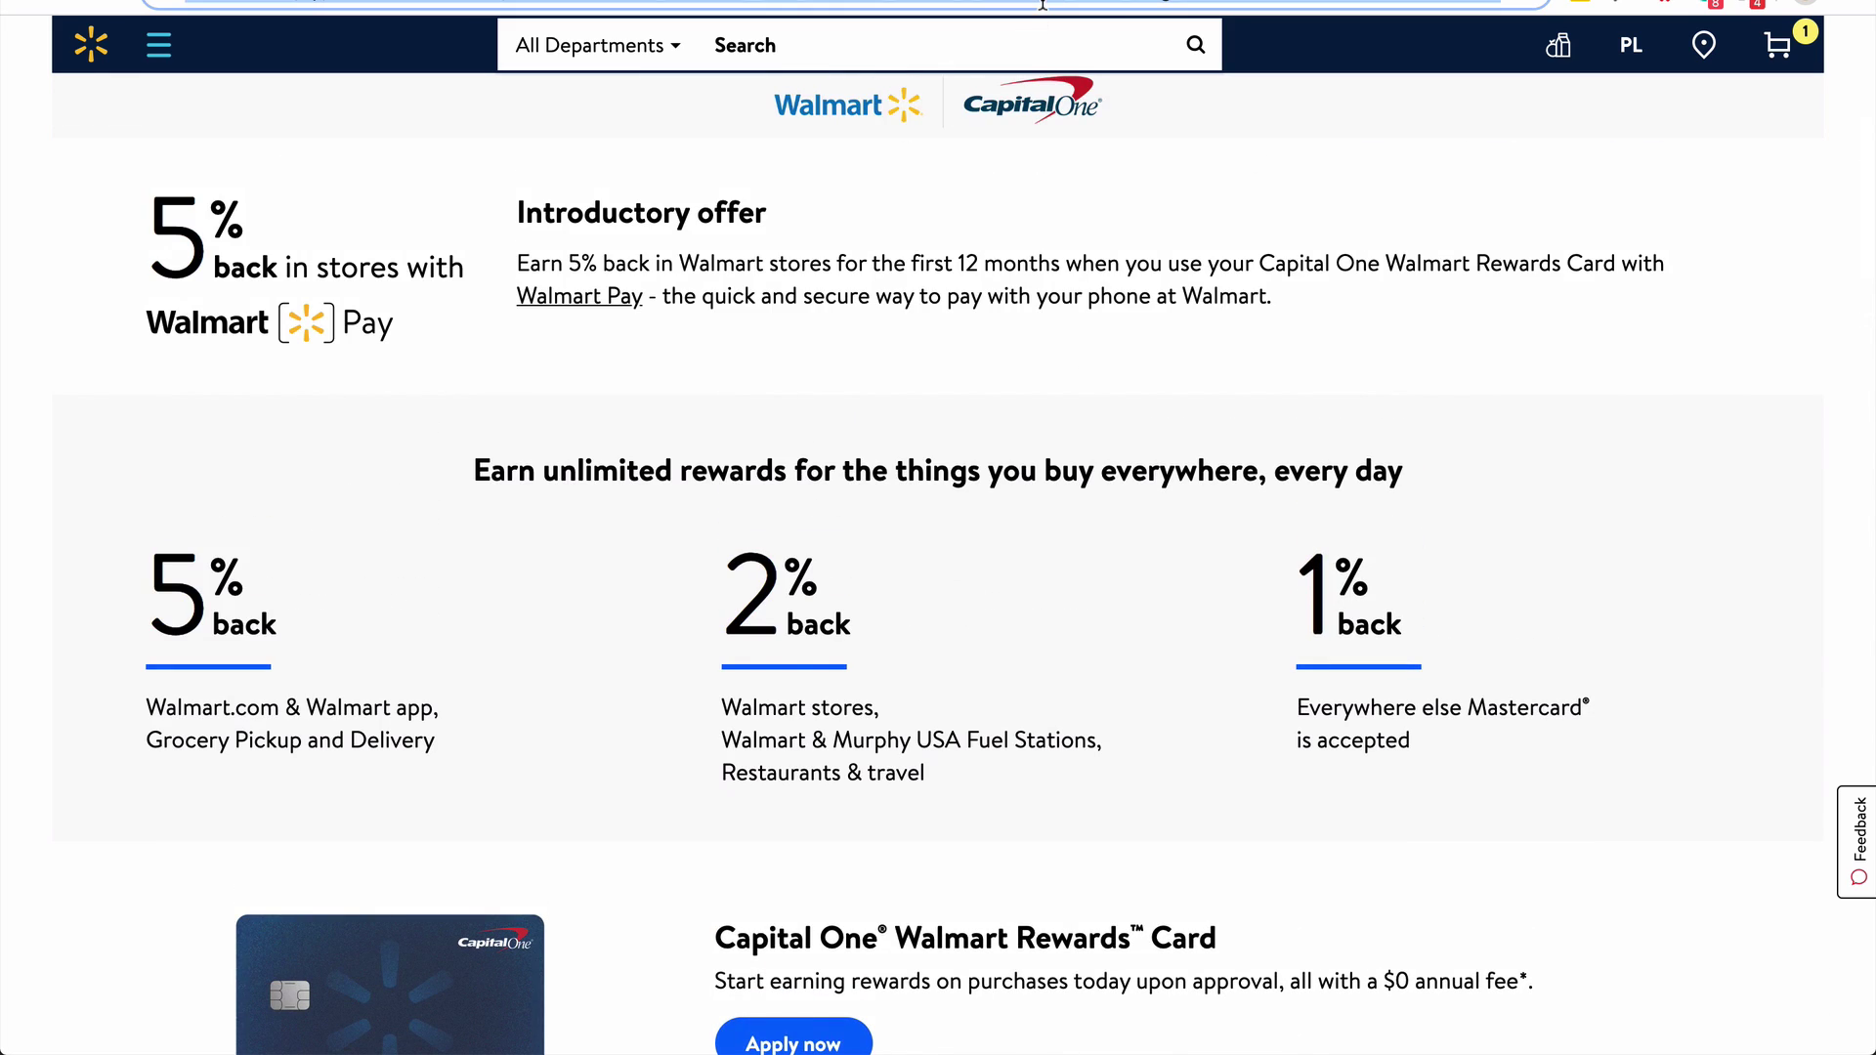
type("199")
key("Return")
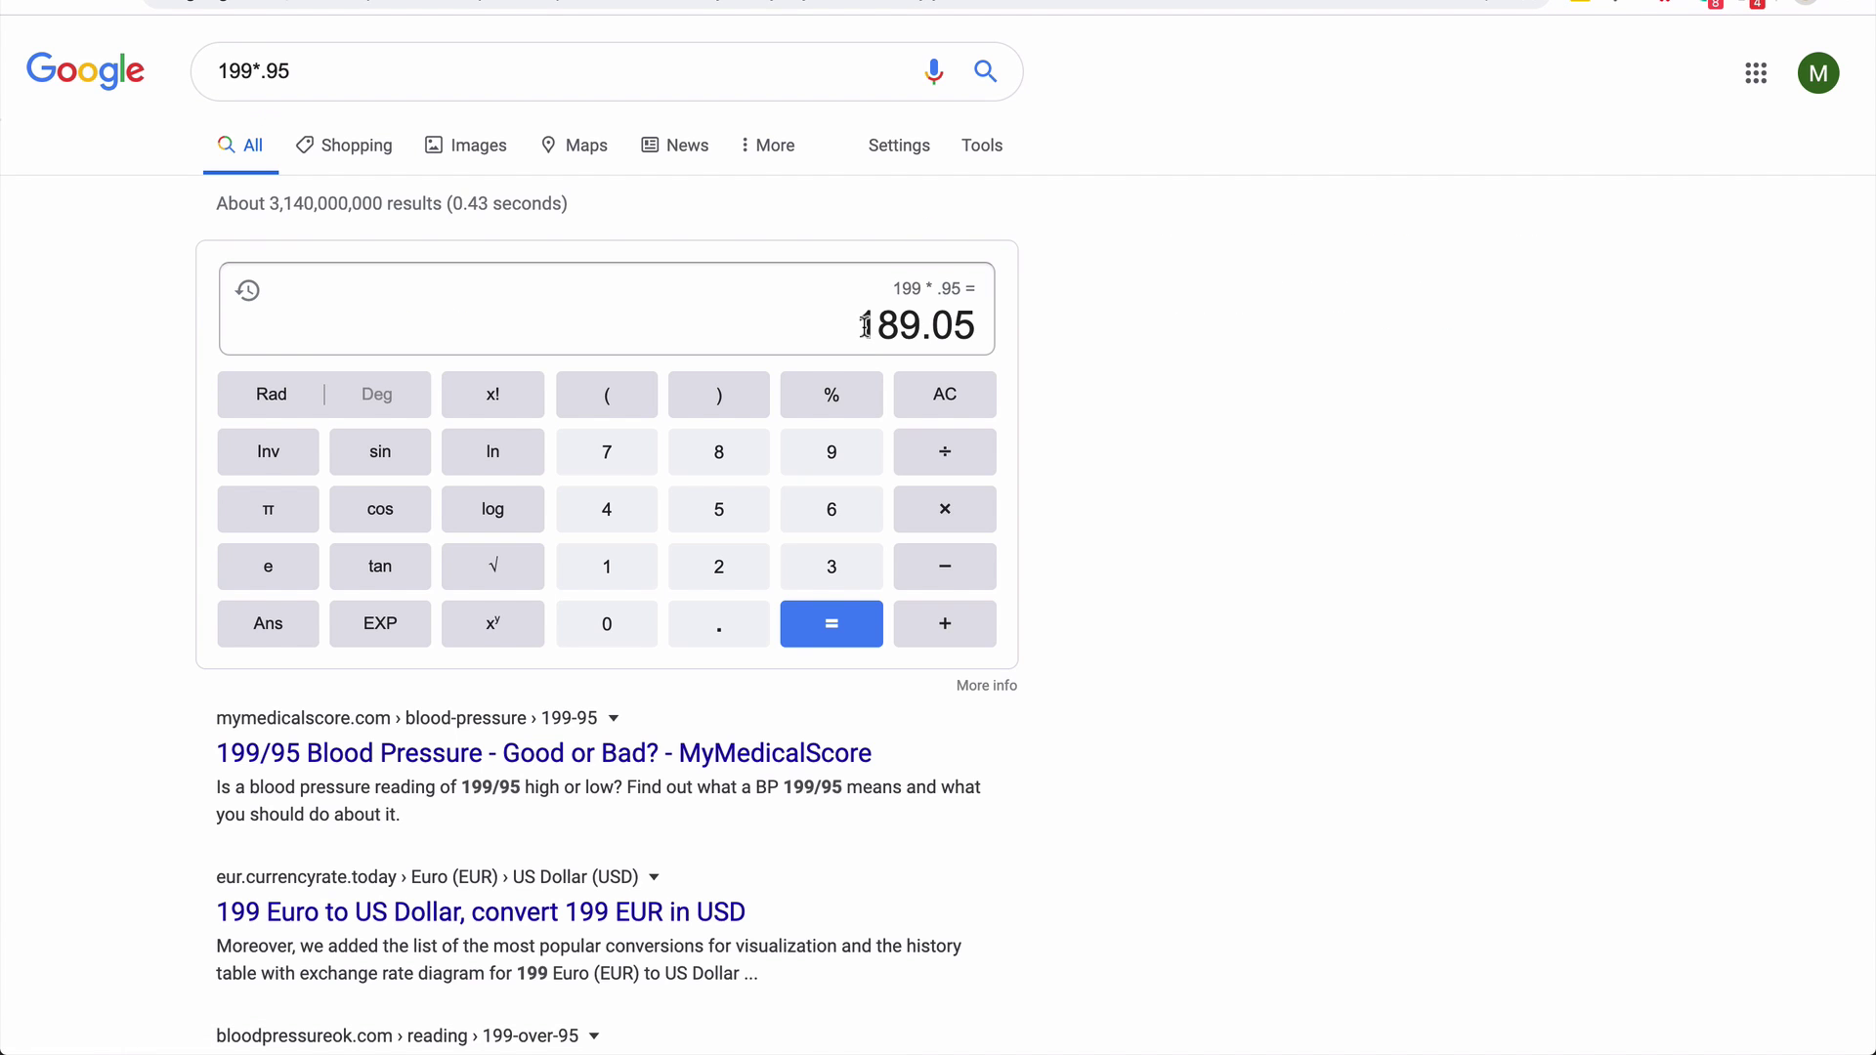
left_click_drag(864, 325, 999, 333)
key("ctrl+c")
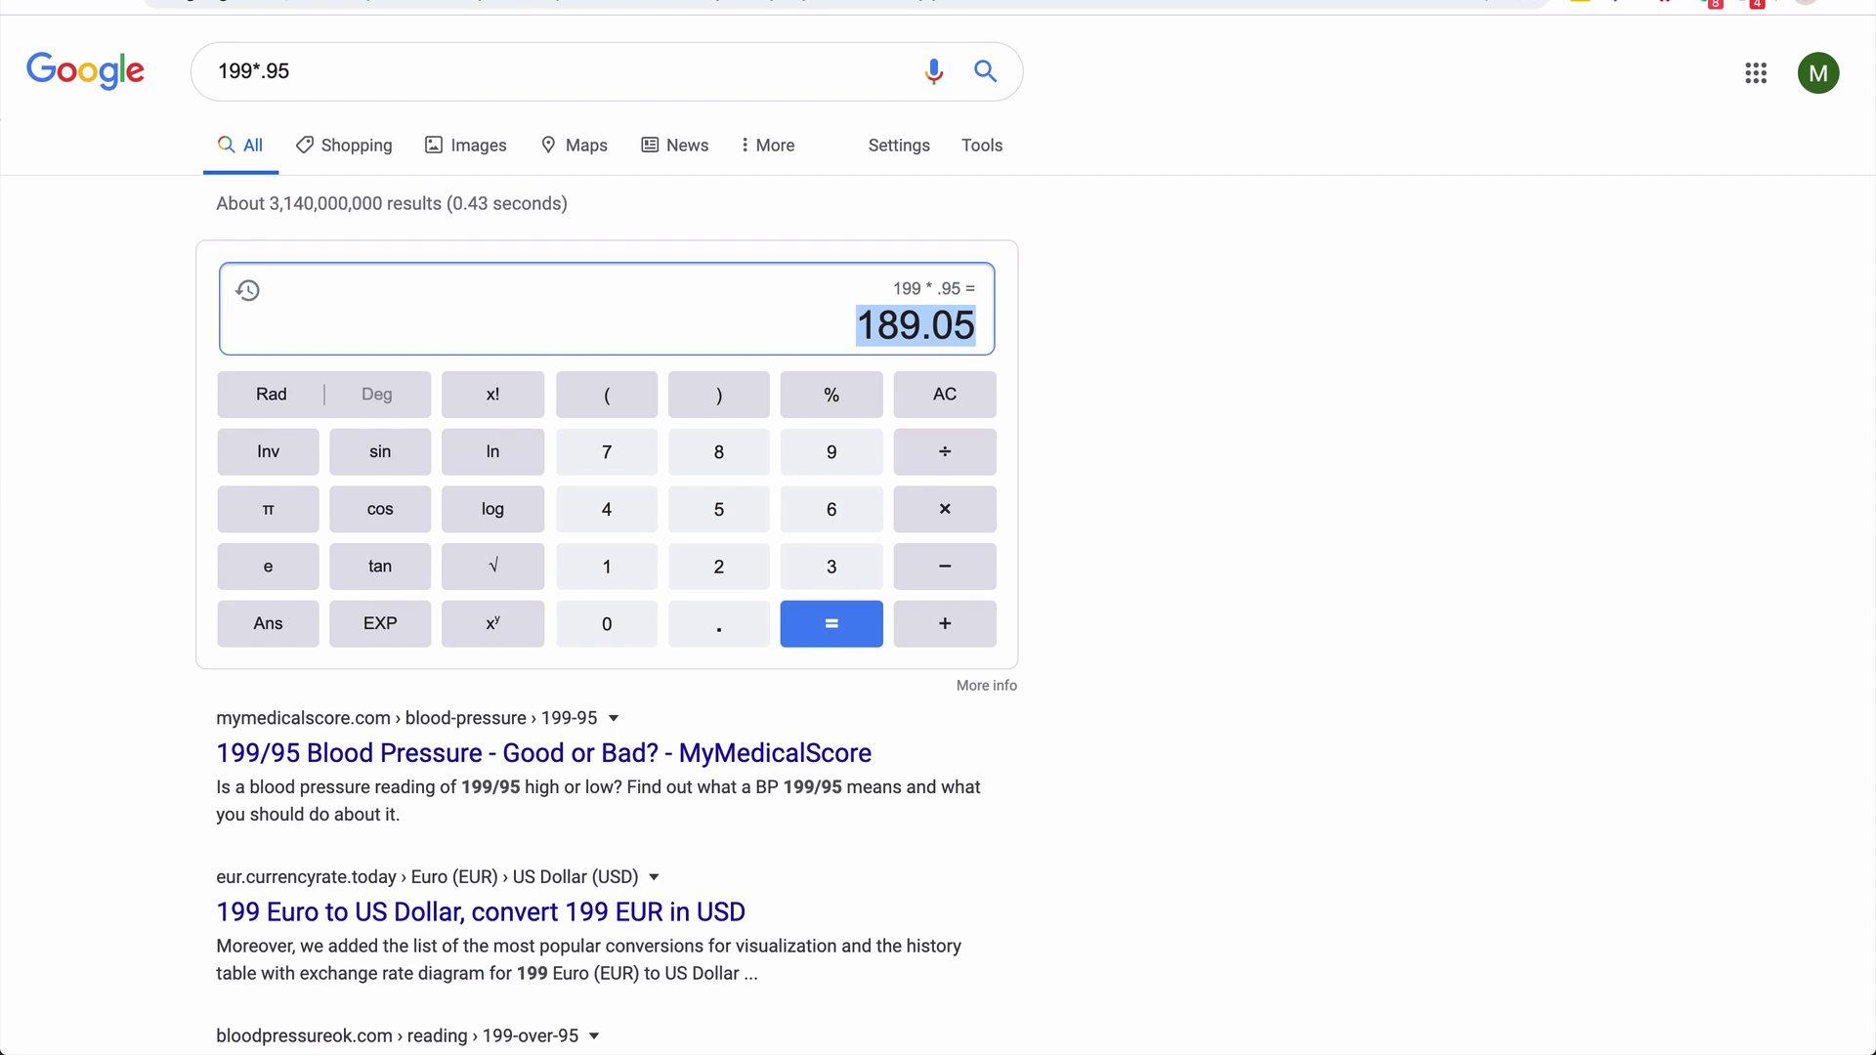
Return to the revenue calculator, enter 189.05 as the cost of product, and calculate the net profitability
left_click(625, 0)
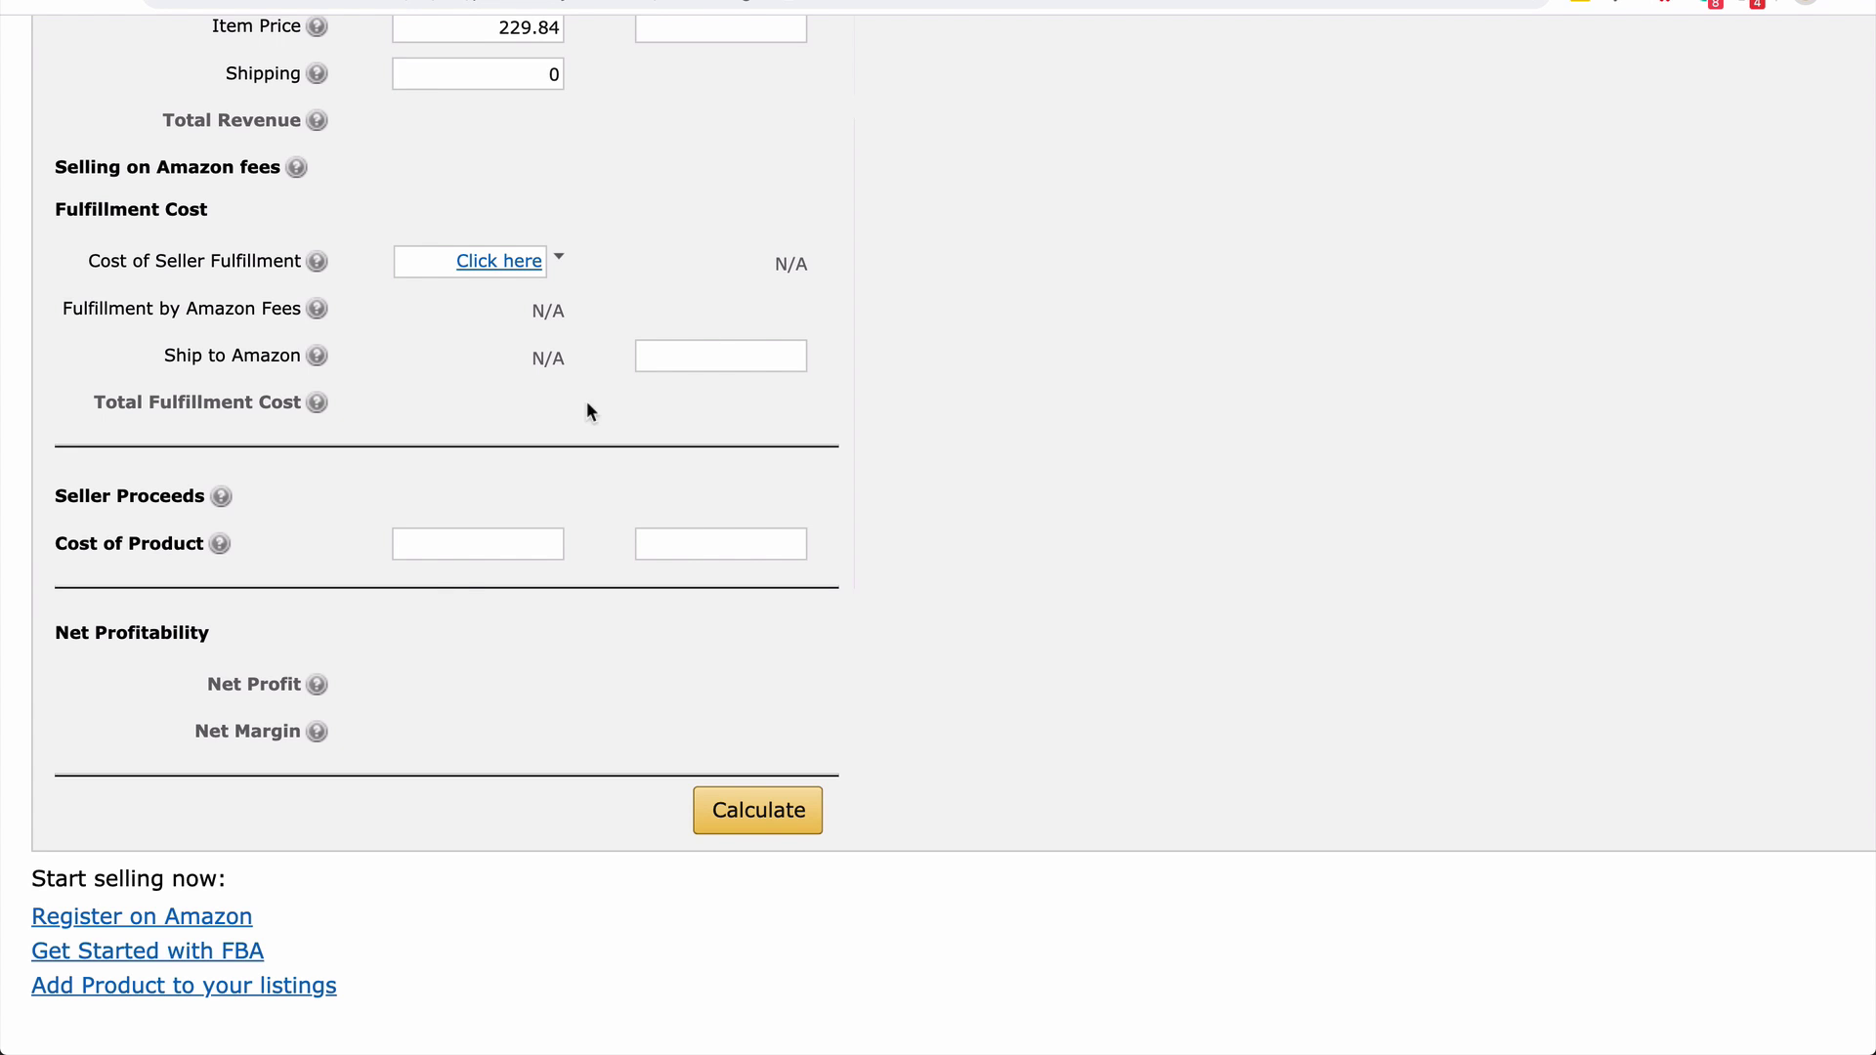
key("ctrl+v")
left_click(768, 819)
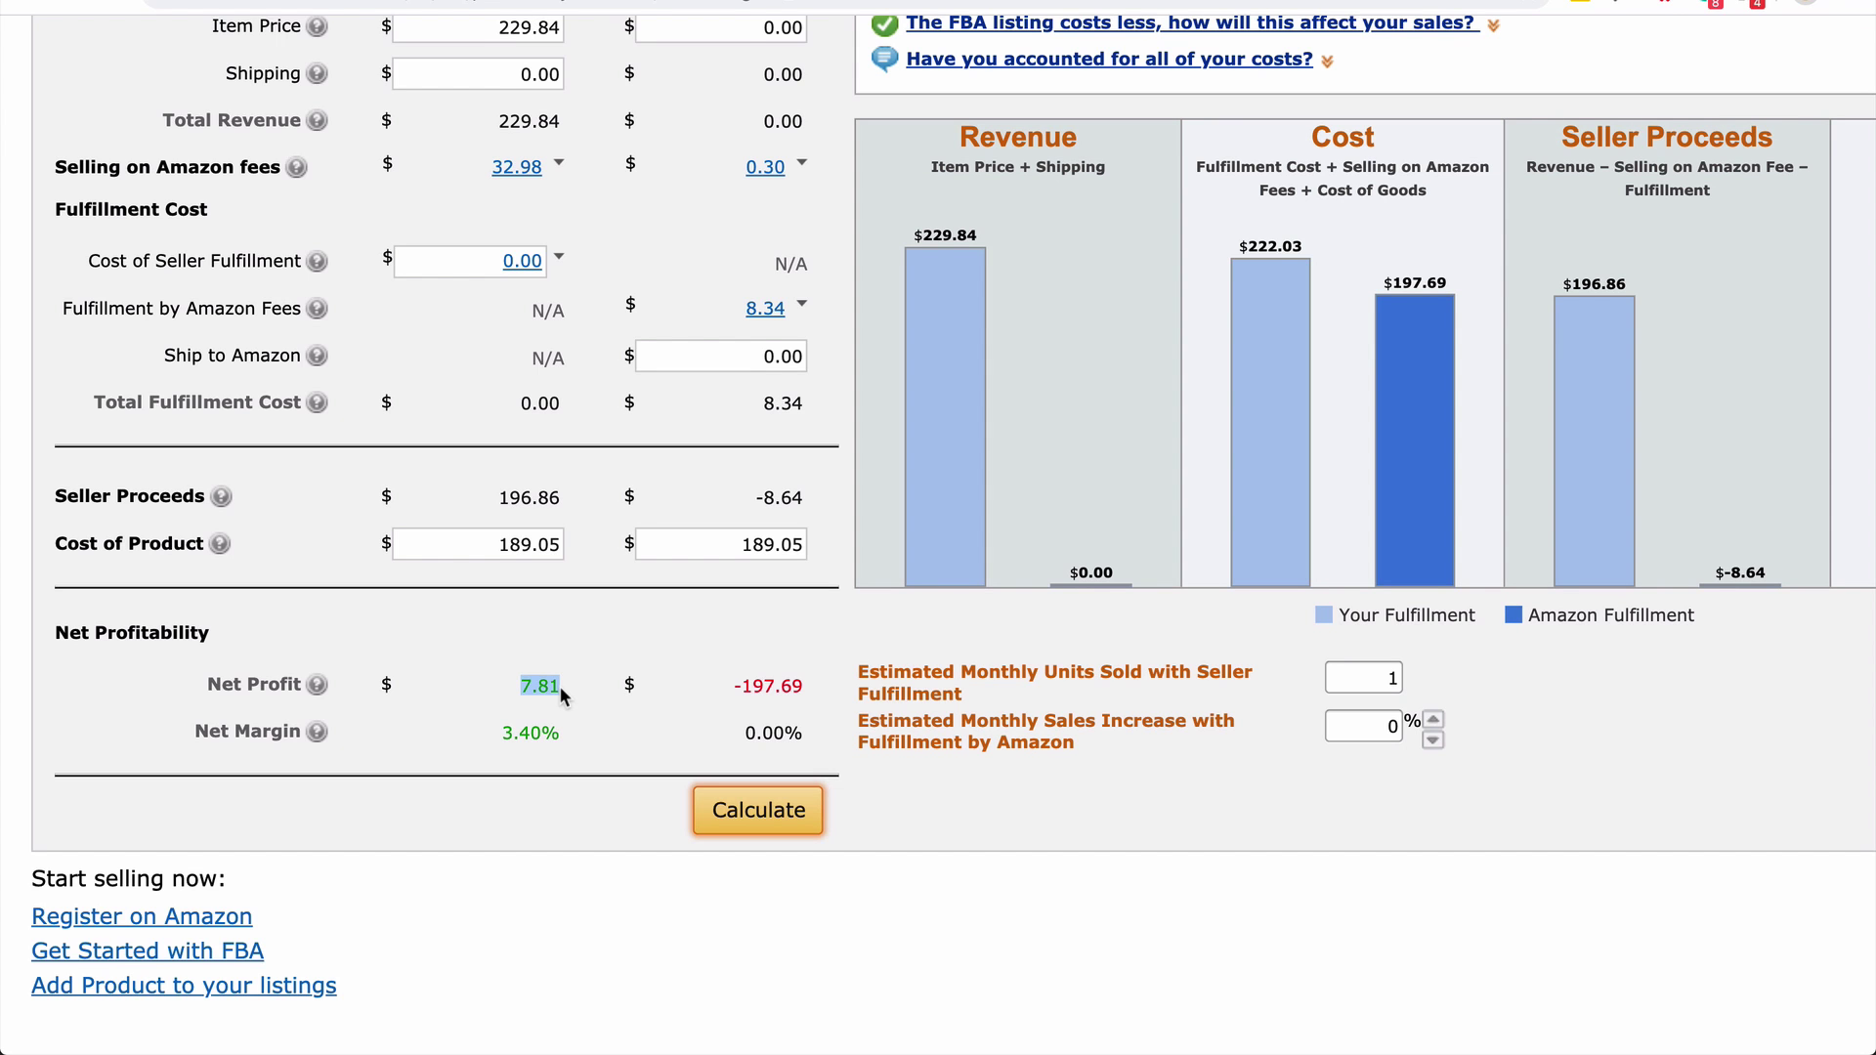
scroll(559, 684, "up", 3)
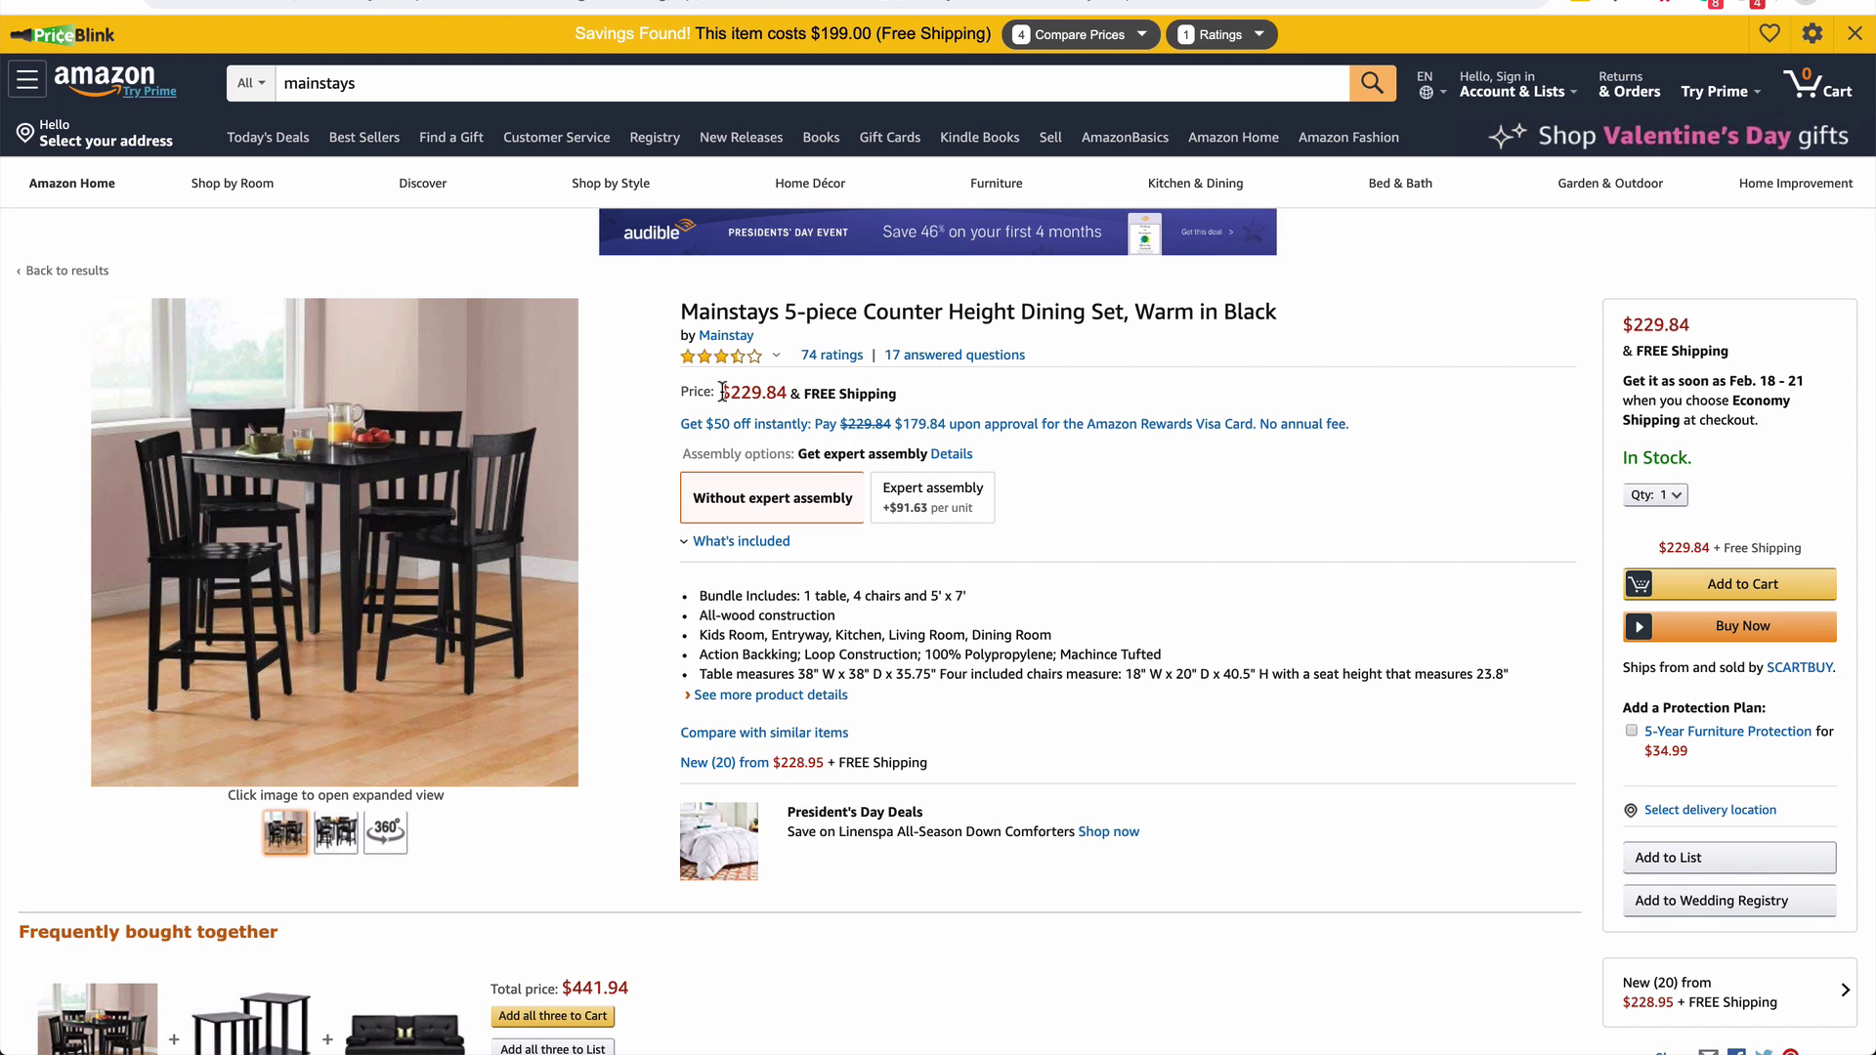
Highlight the price on the dining set's Amazon listing and open the list of other new offers
left_click_drag(722, 392, 832, 393)
scroll(1542, 781, "down", 2)
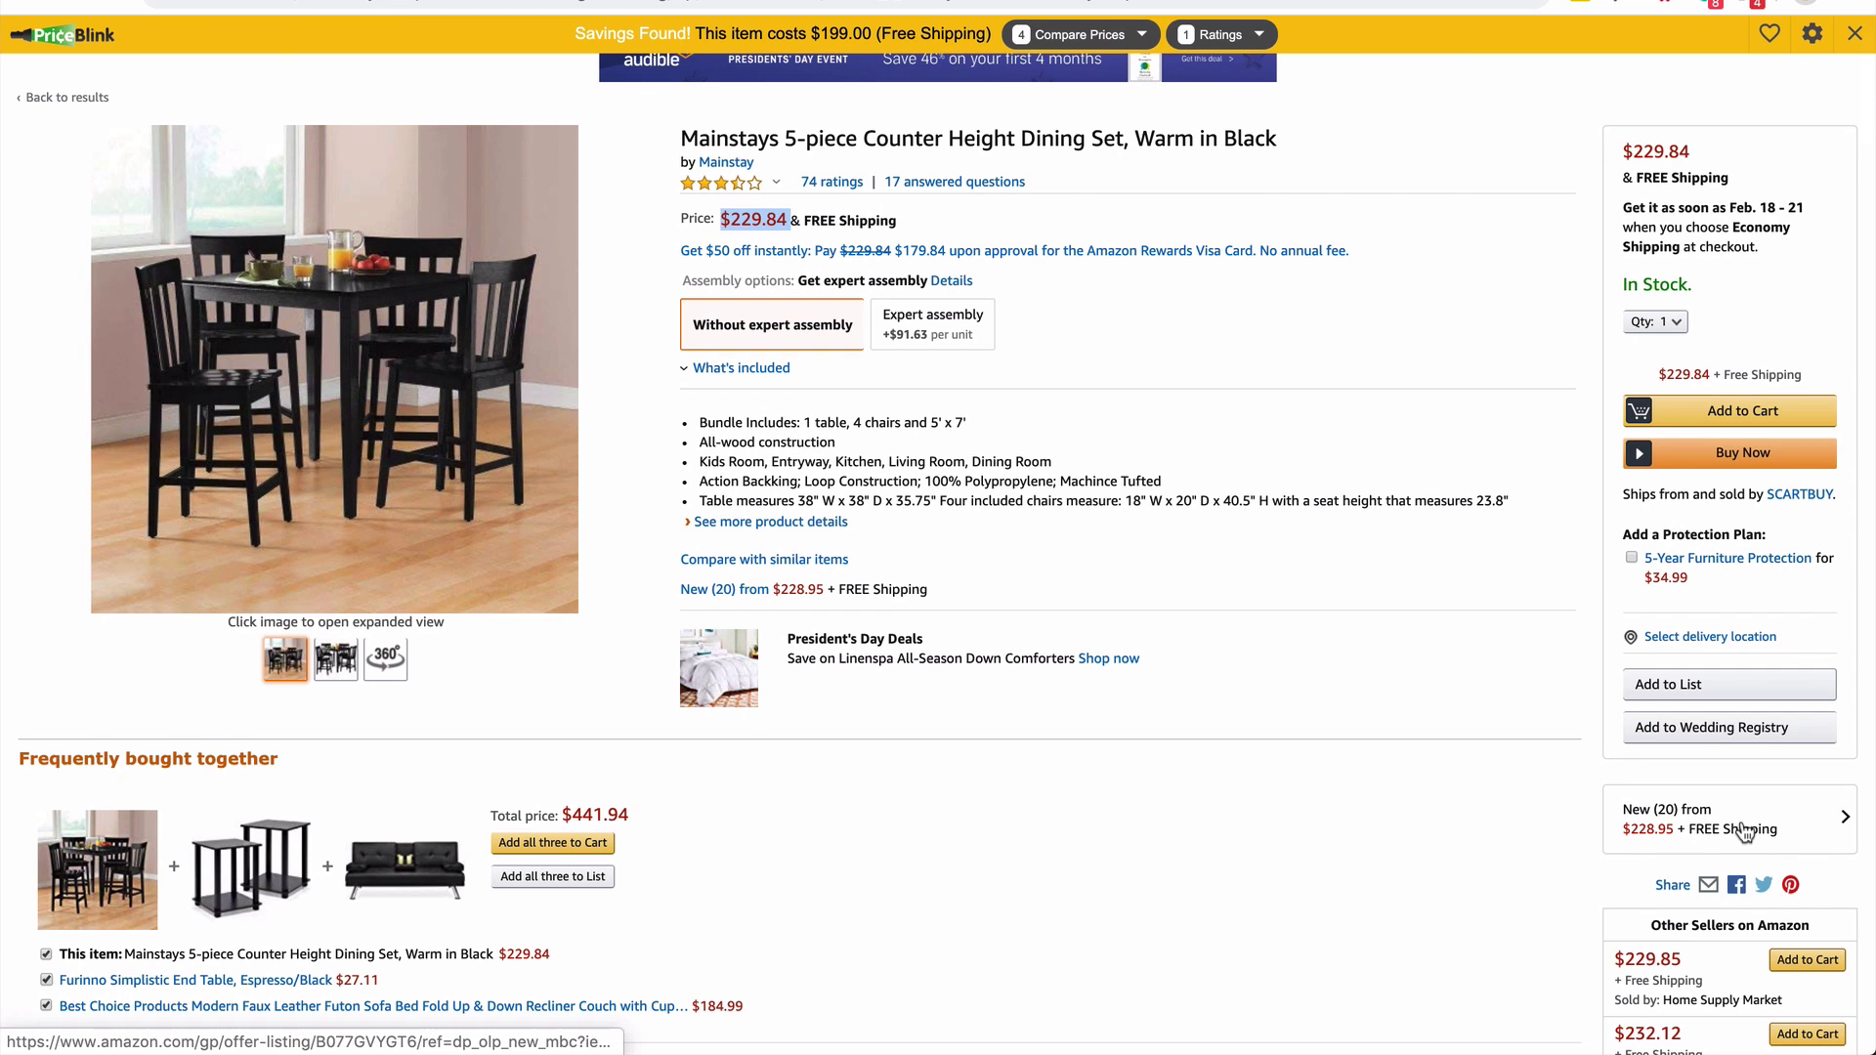
left_click(1744, 832)
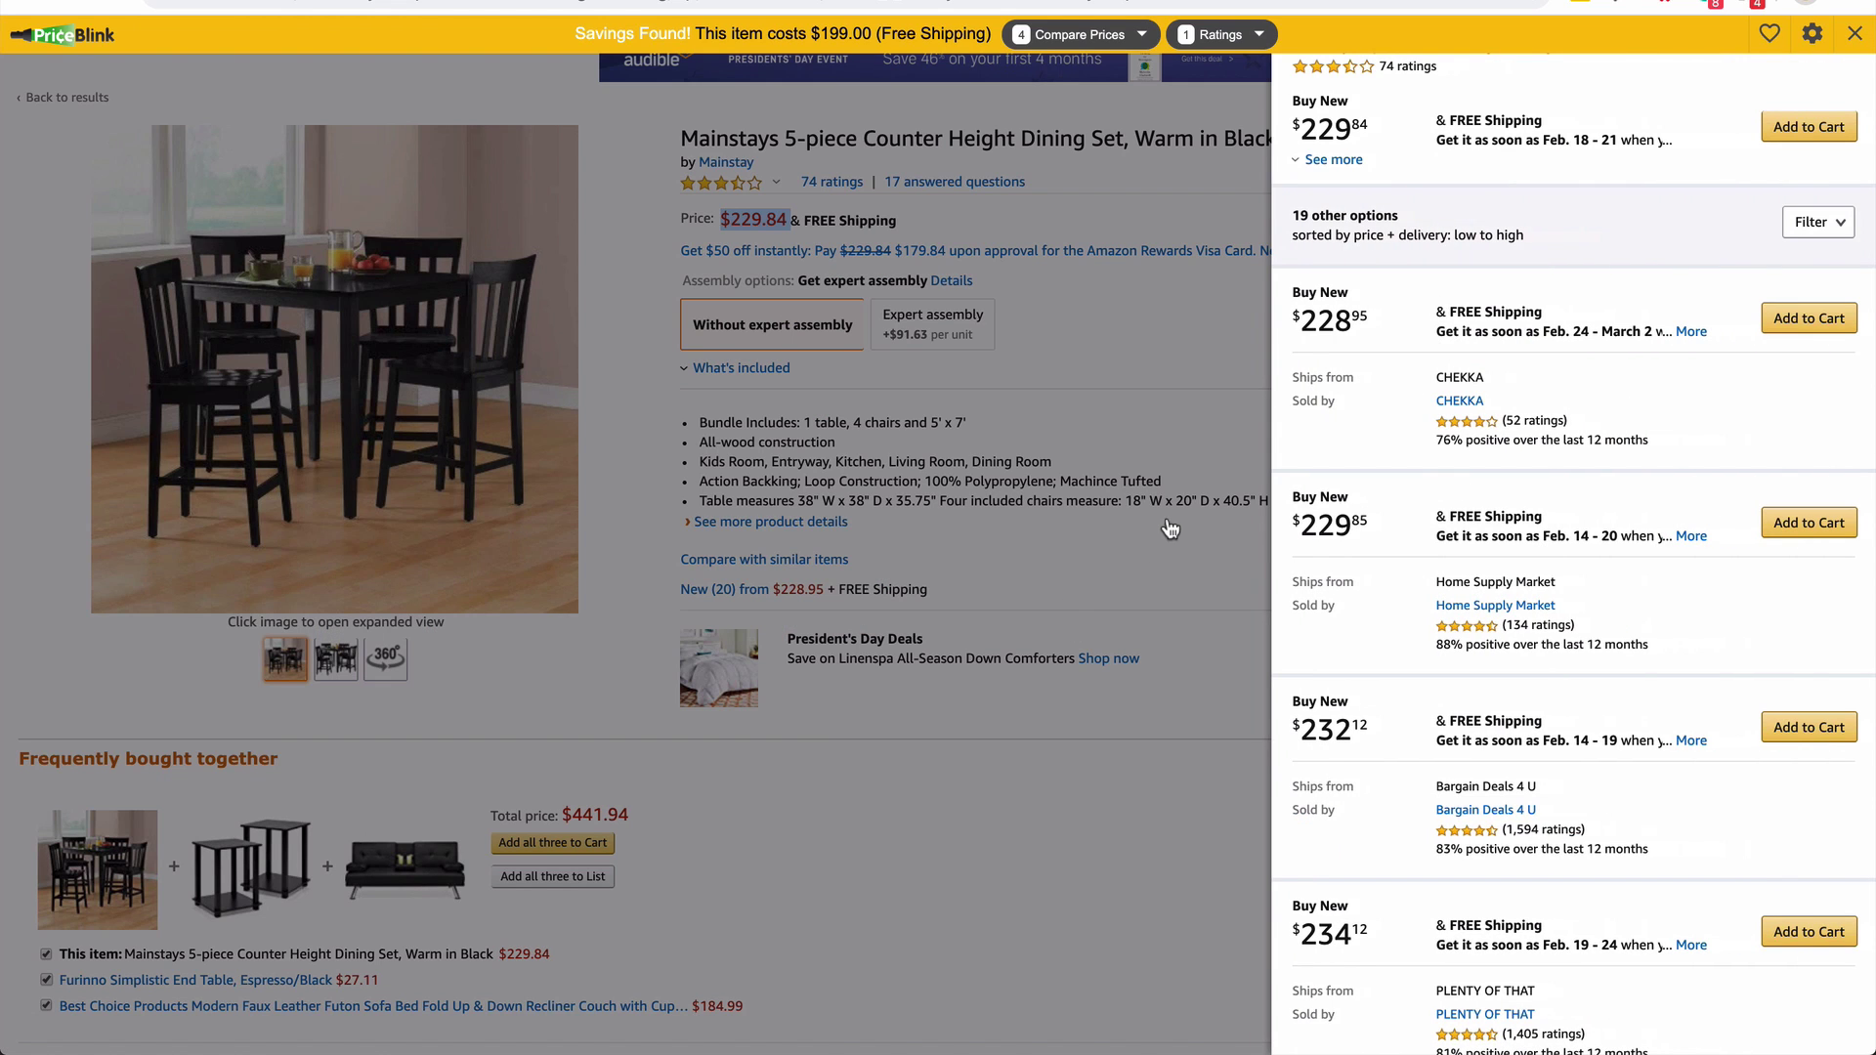
Examine the competing sellers' prices and feedback, highlighting the positive-feedback percentage of PLENTY OF THAT
scroll(1452, 597, "down", 1)
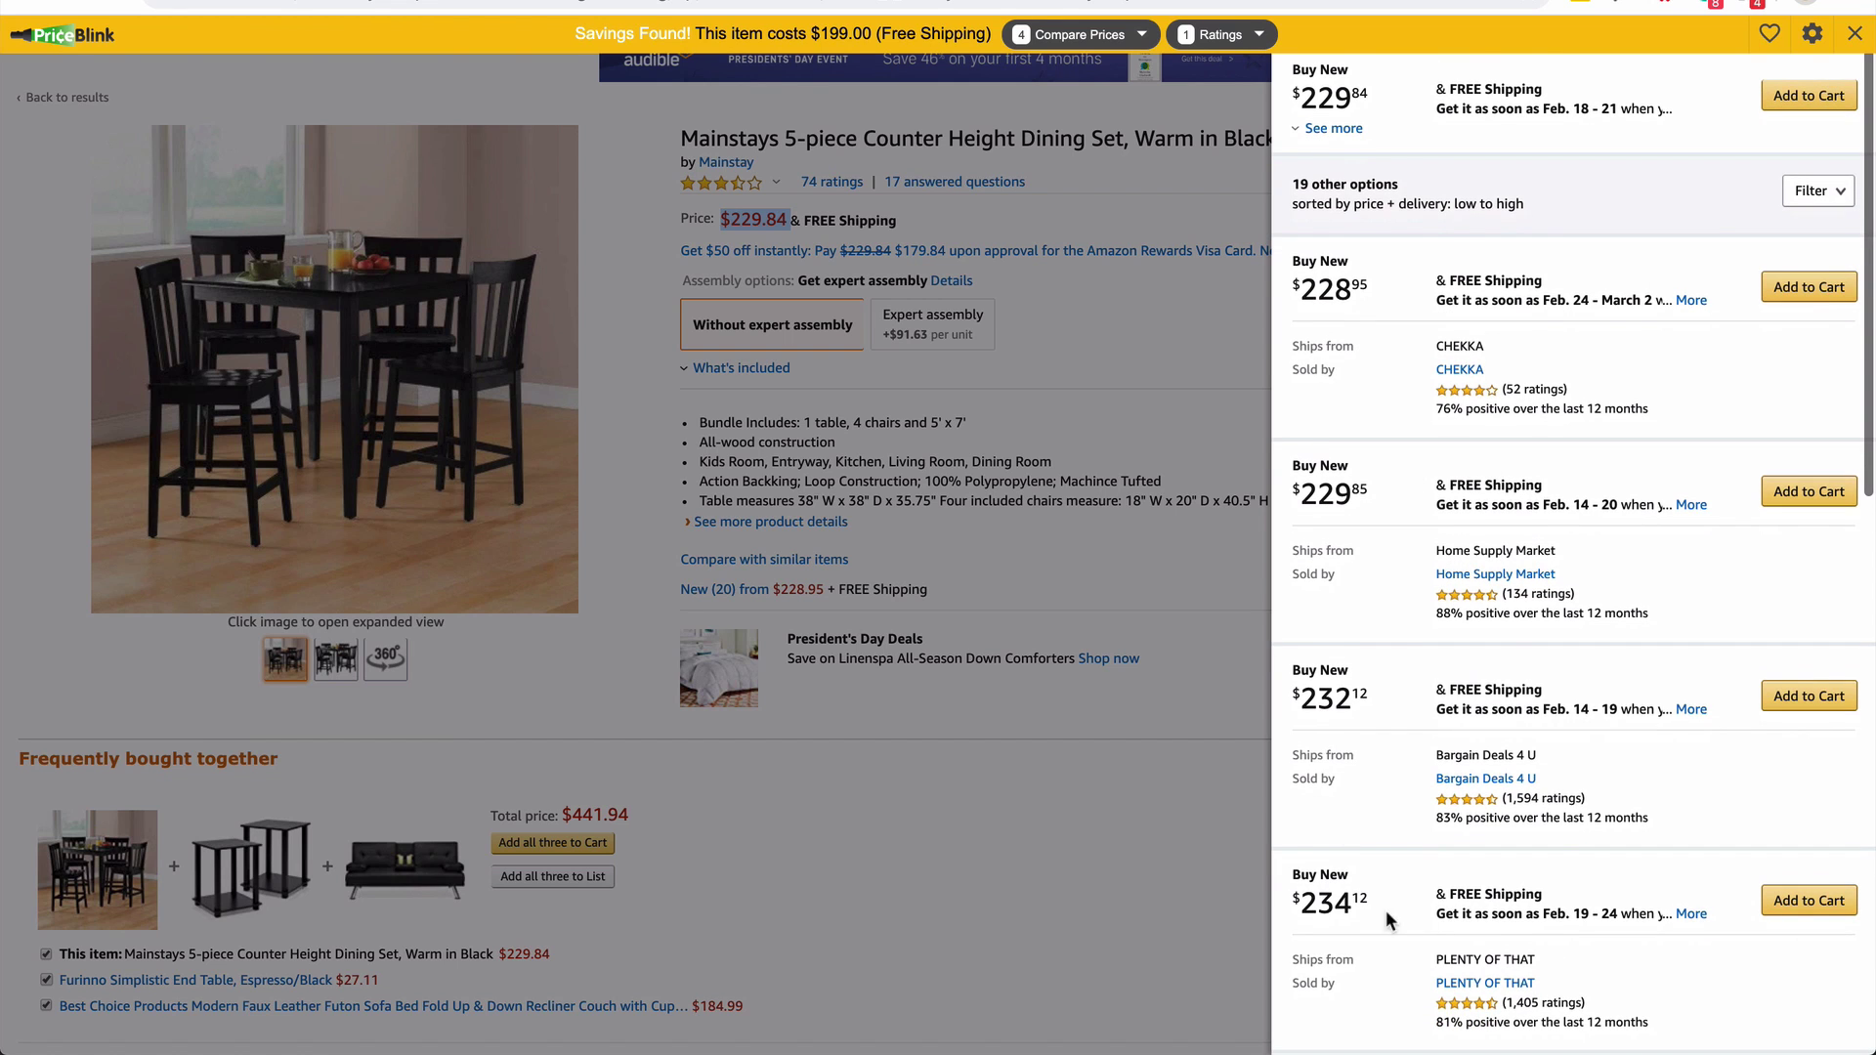
scroll(1399, 630, "down", 2)
scroll(1399, 630, "down", 1)
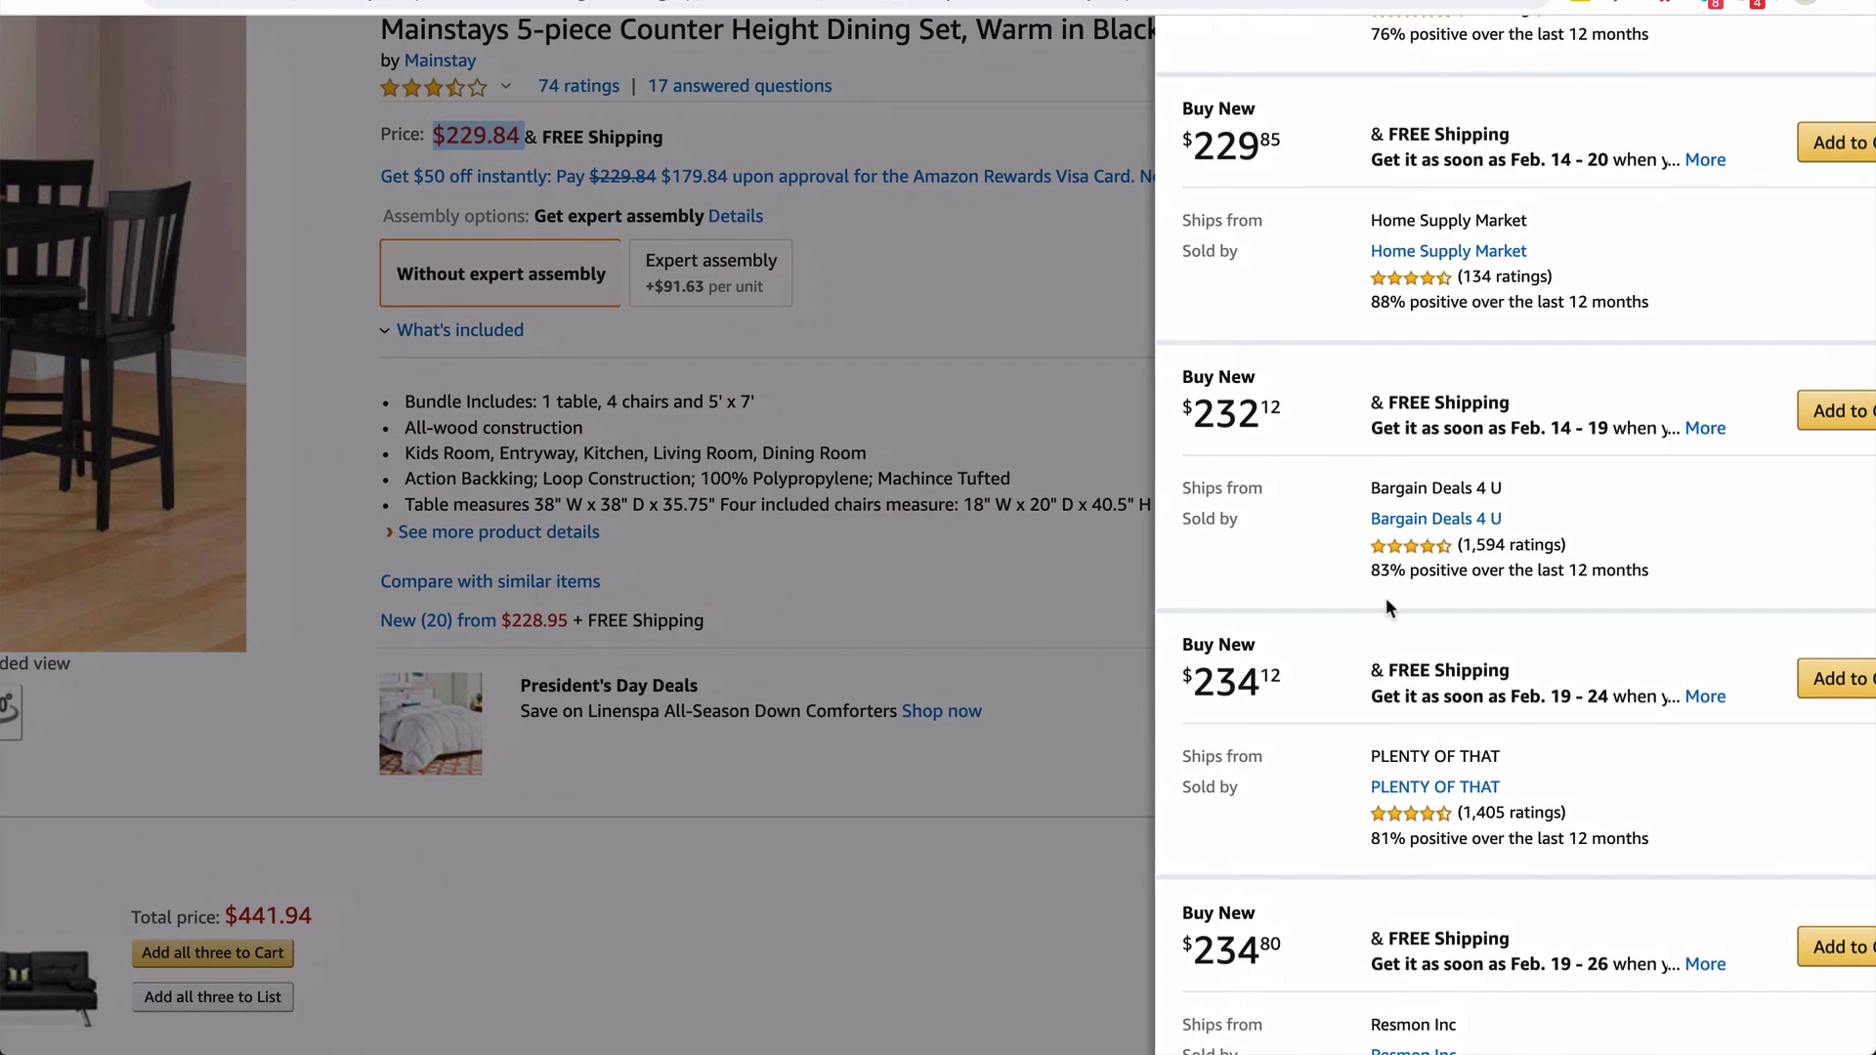
left_click(1407, 562)
scroll(1452, 686, "down", 2)
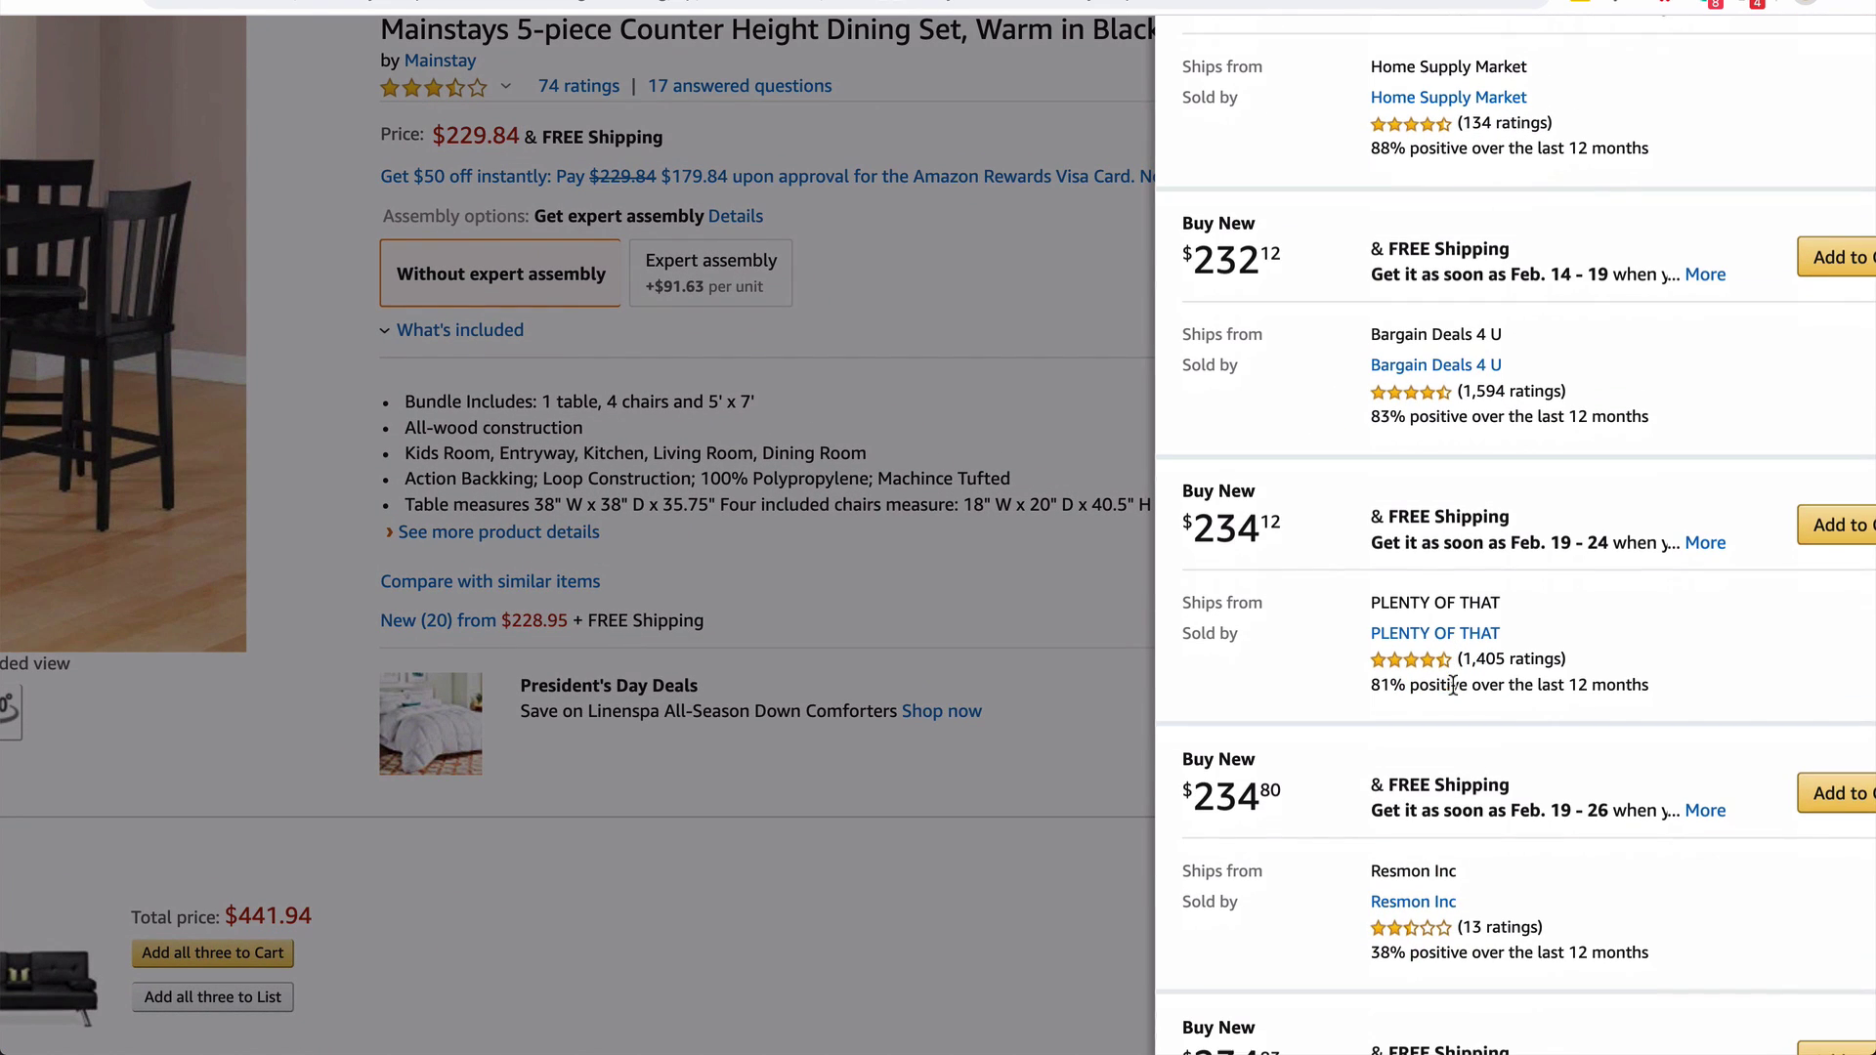
left_click_drag(1370, 686, 1414, 687)
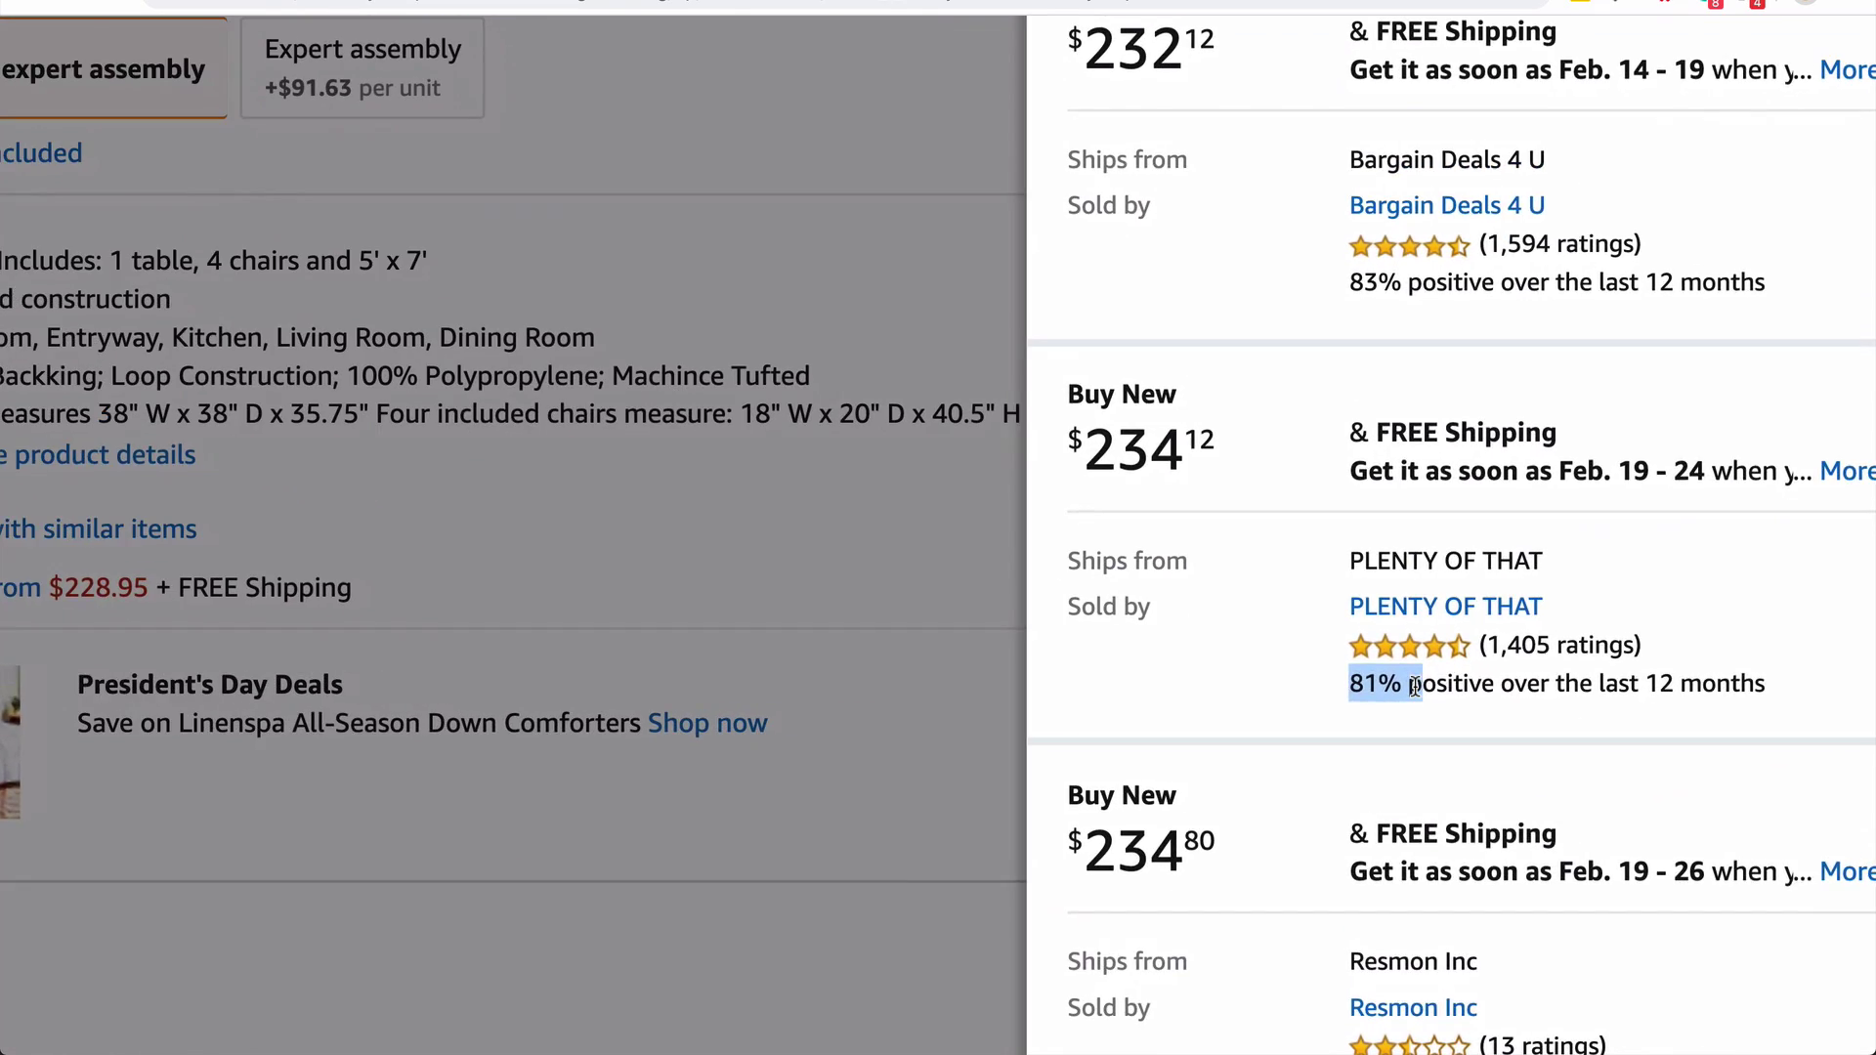
scroll(1032, 701, "down", 5)
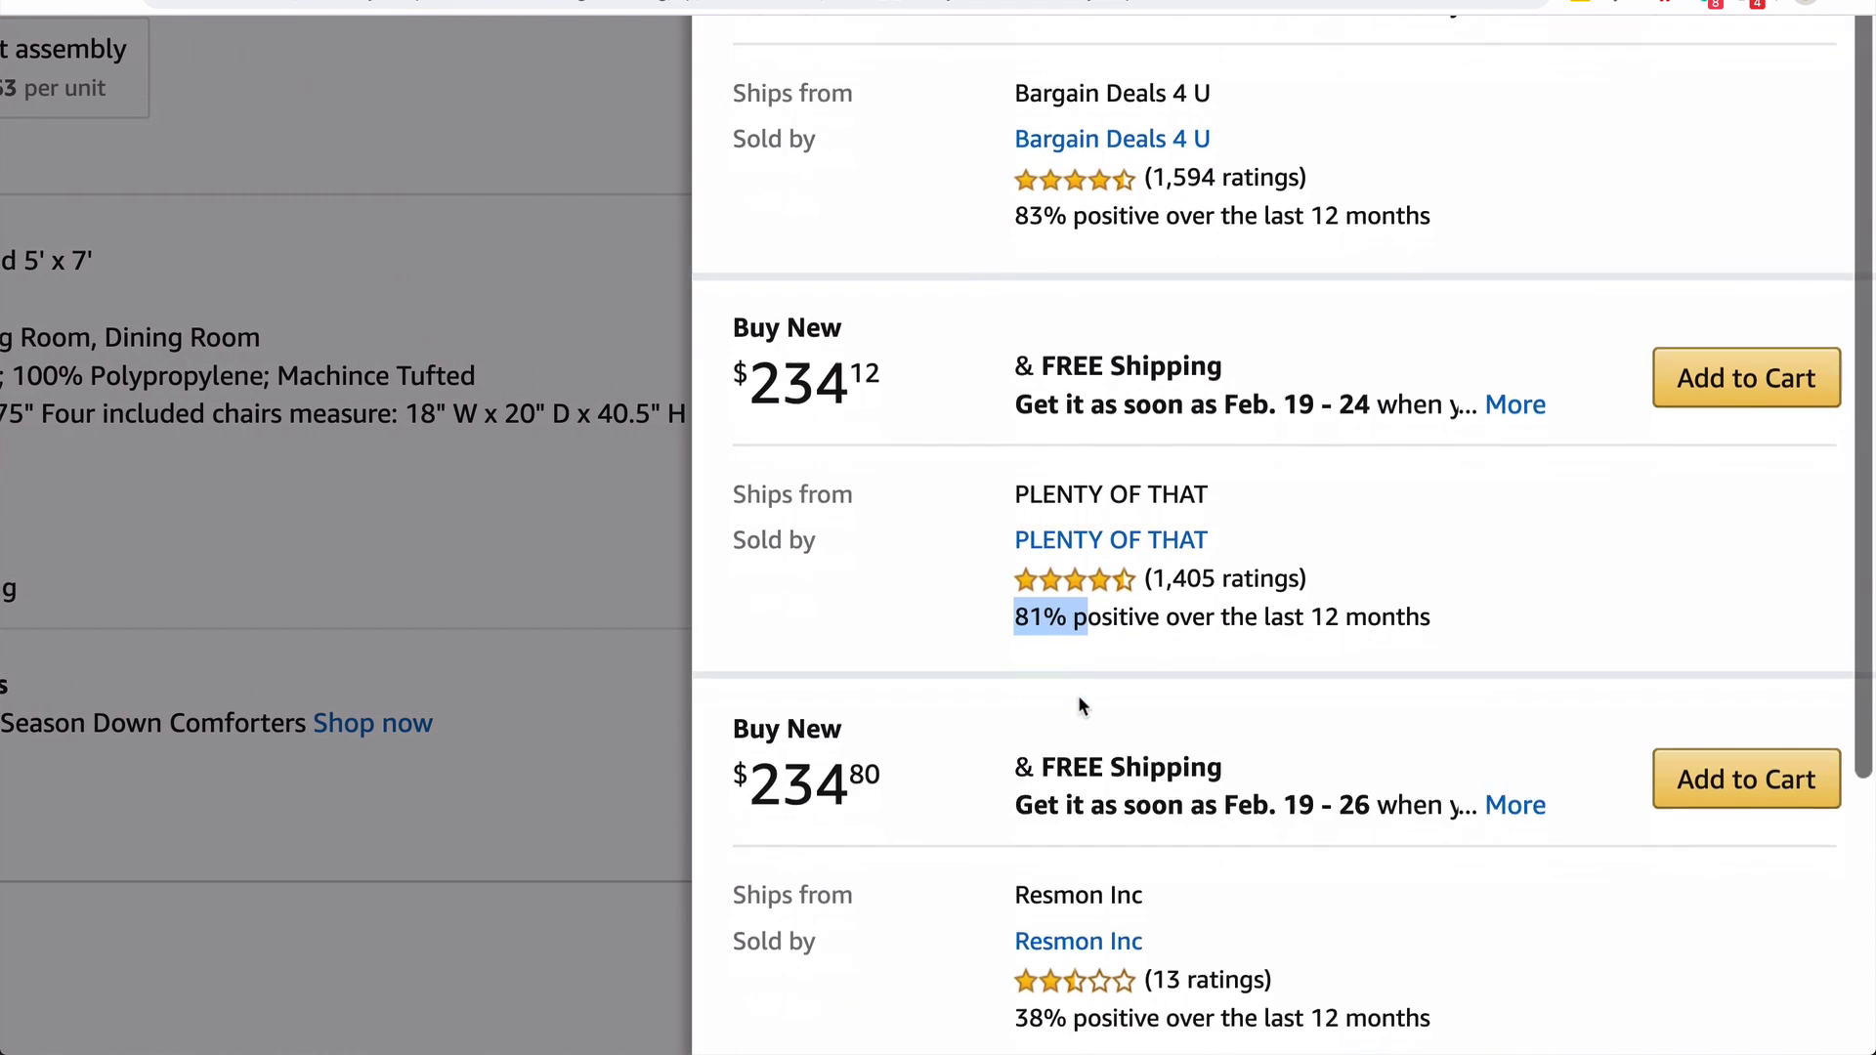
Examine the remaining competing sellers' prices and feedback, highlighting the positive-feedback percentages of Resmon Inc and kavo.sales
left_click(1013, 706)
left_click_drag(1012, 699, 1072, 700)
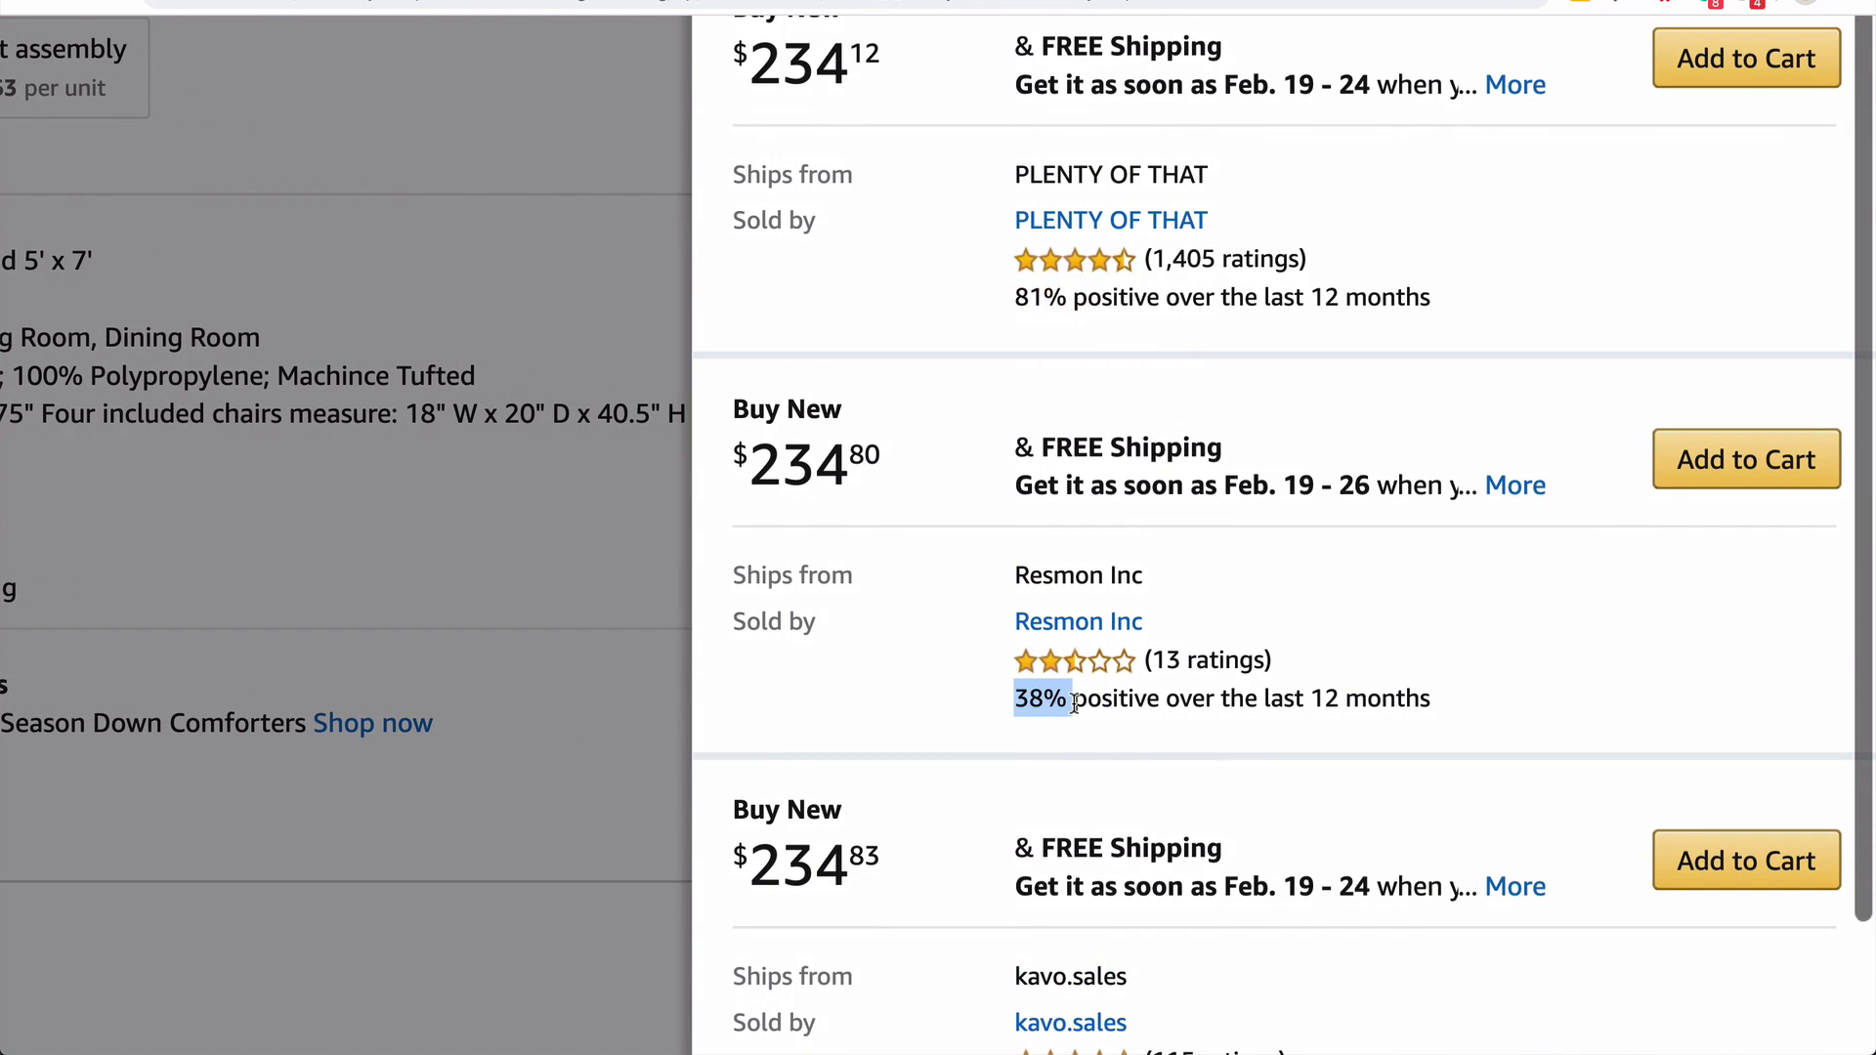
scroll(1034, 742, "down", 4)
left_click_drag(1035, 765, 1121, 768)
scroll(1122, 768, "down", 1)
scroll(1071, 706, "down", 1)
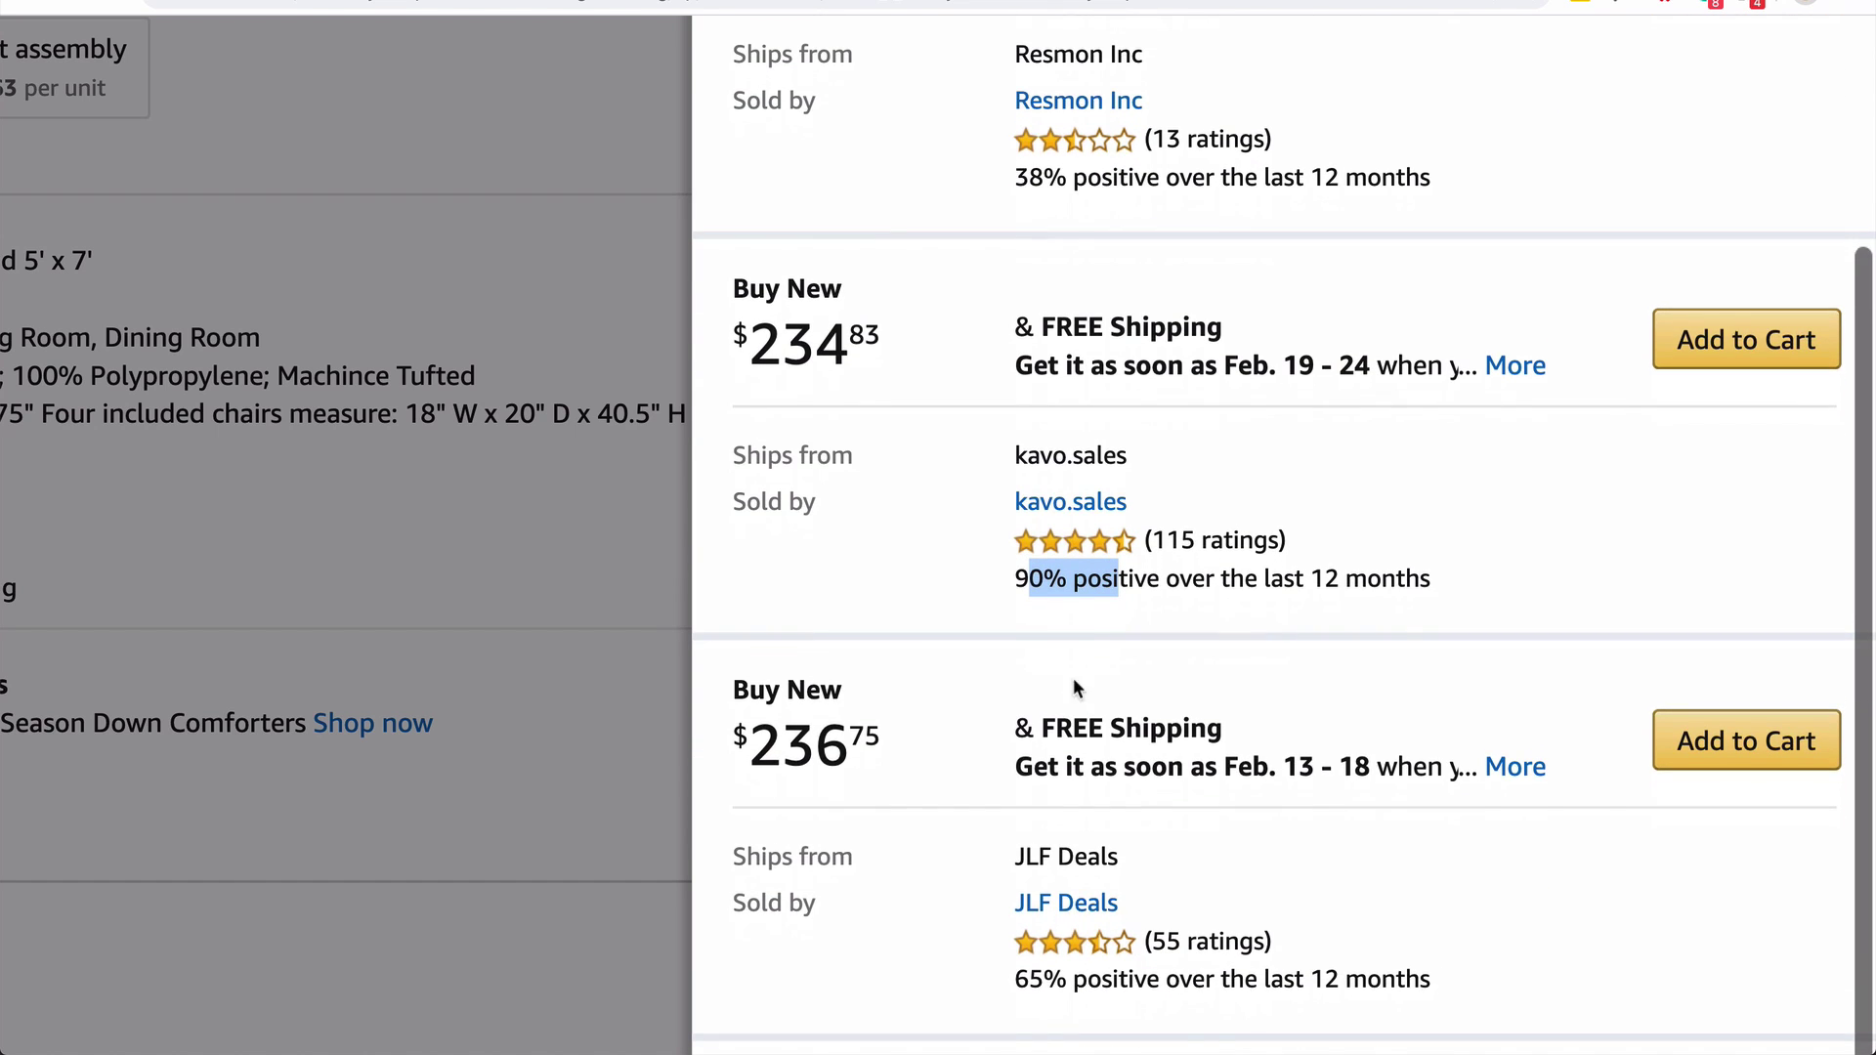
scroll(1155, 486, "down", 2)
scroll(1139, 478, "up", 3)
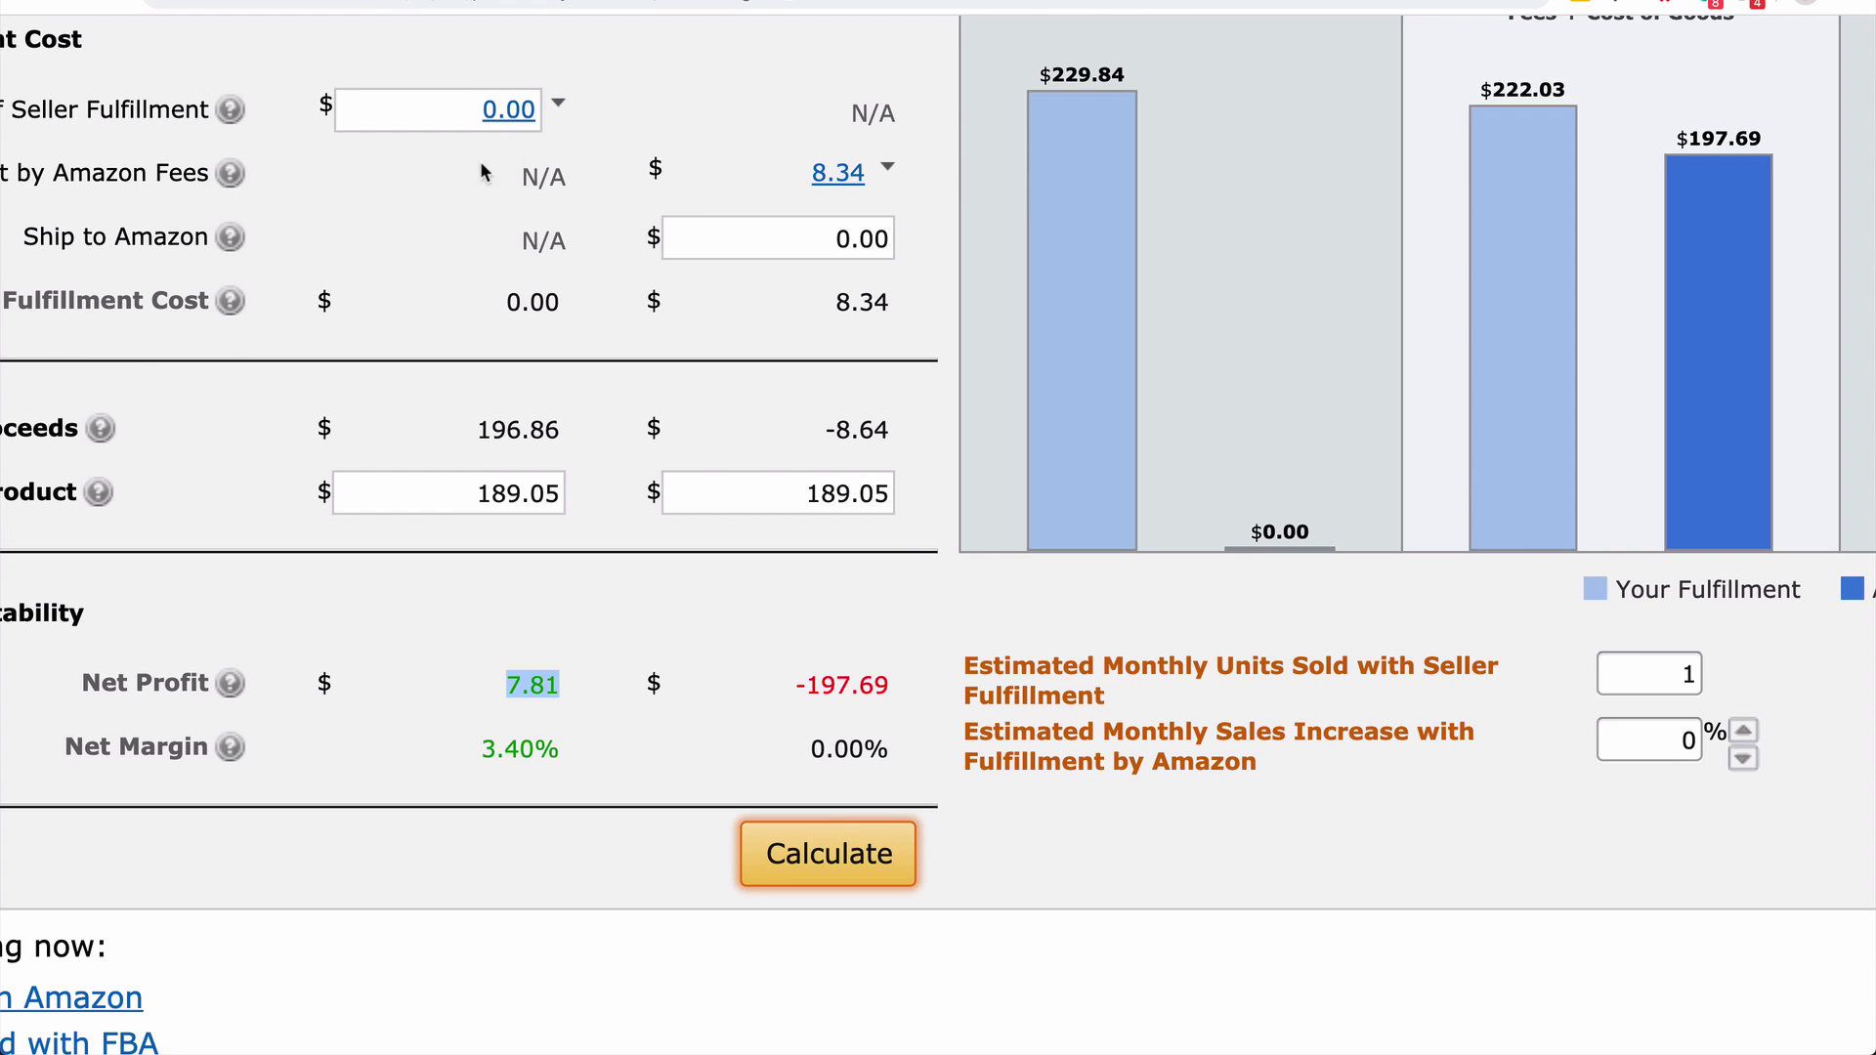
Return to the revenue calculator, set the seller-fulfilled item price to 284.33, and calculate the net profitability
key("ctrl+0")
double_click(411, 202)
type("284.33")
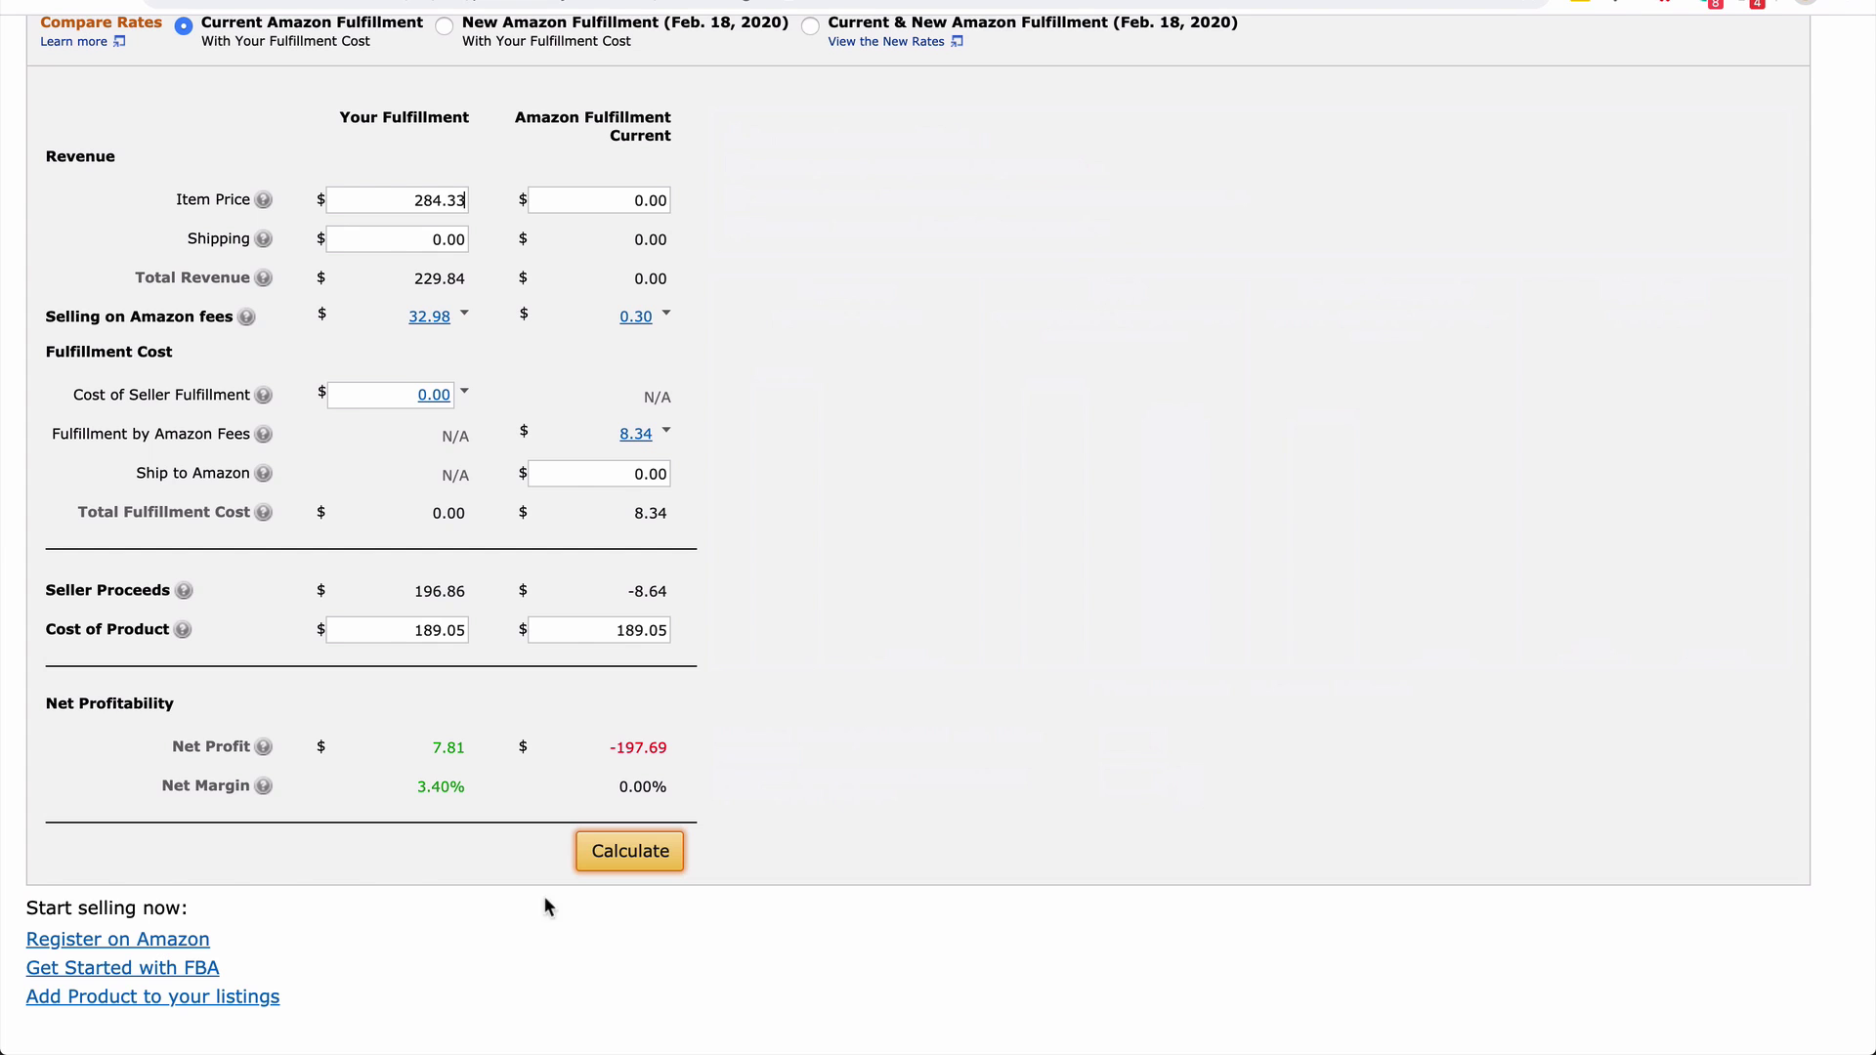
left_click(629, 850)
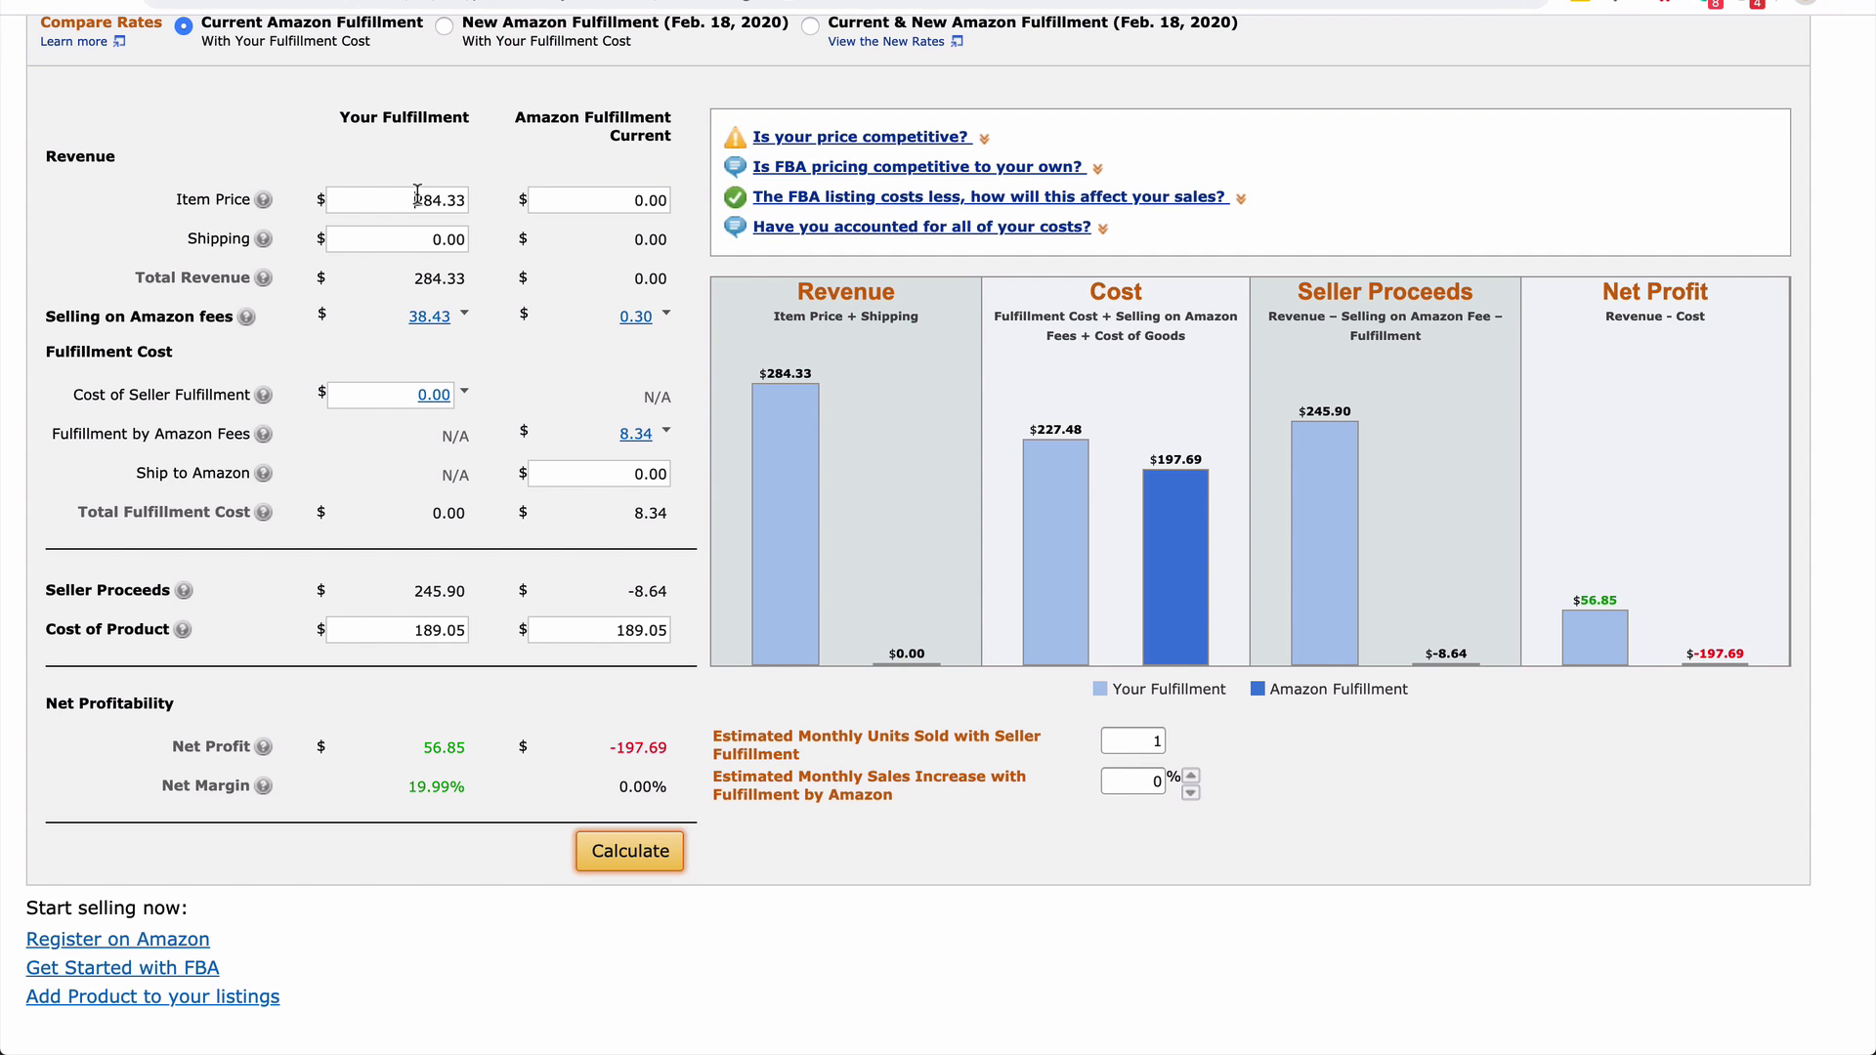
Set the seller-fulfilled item price to 234.83, recalculate, and highlight the net profit
double_click(417, 192)
type("234.8")
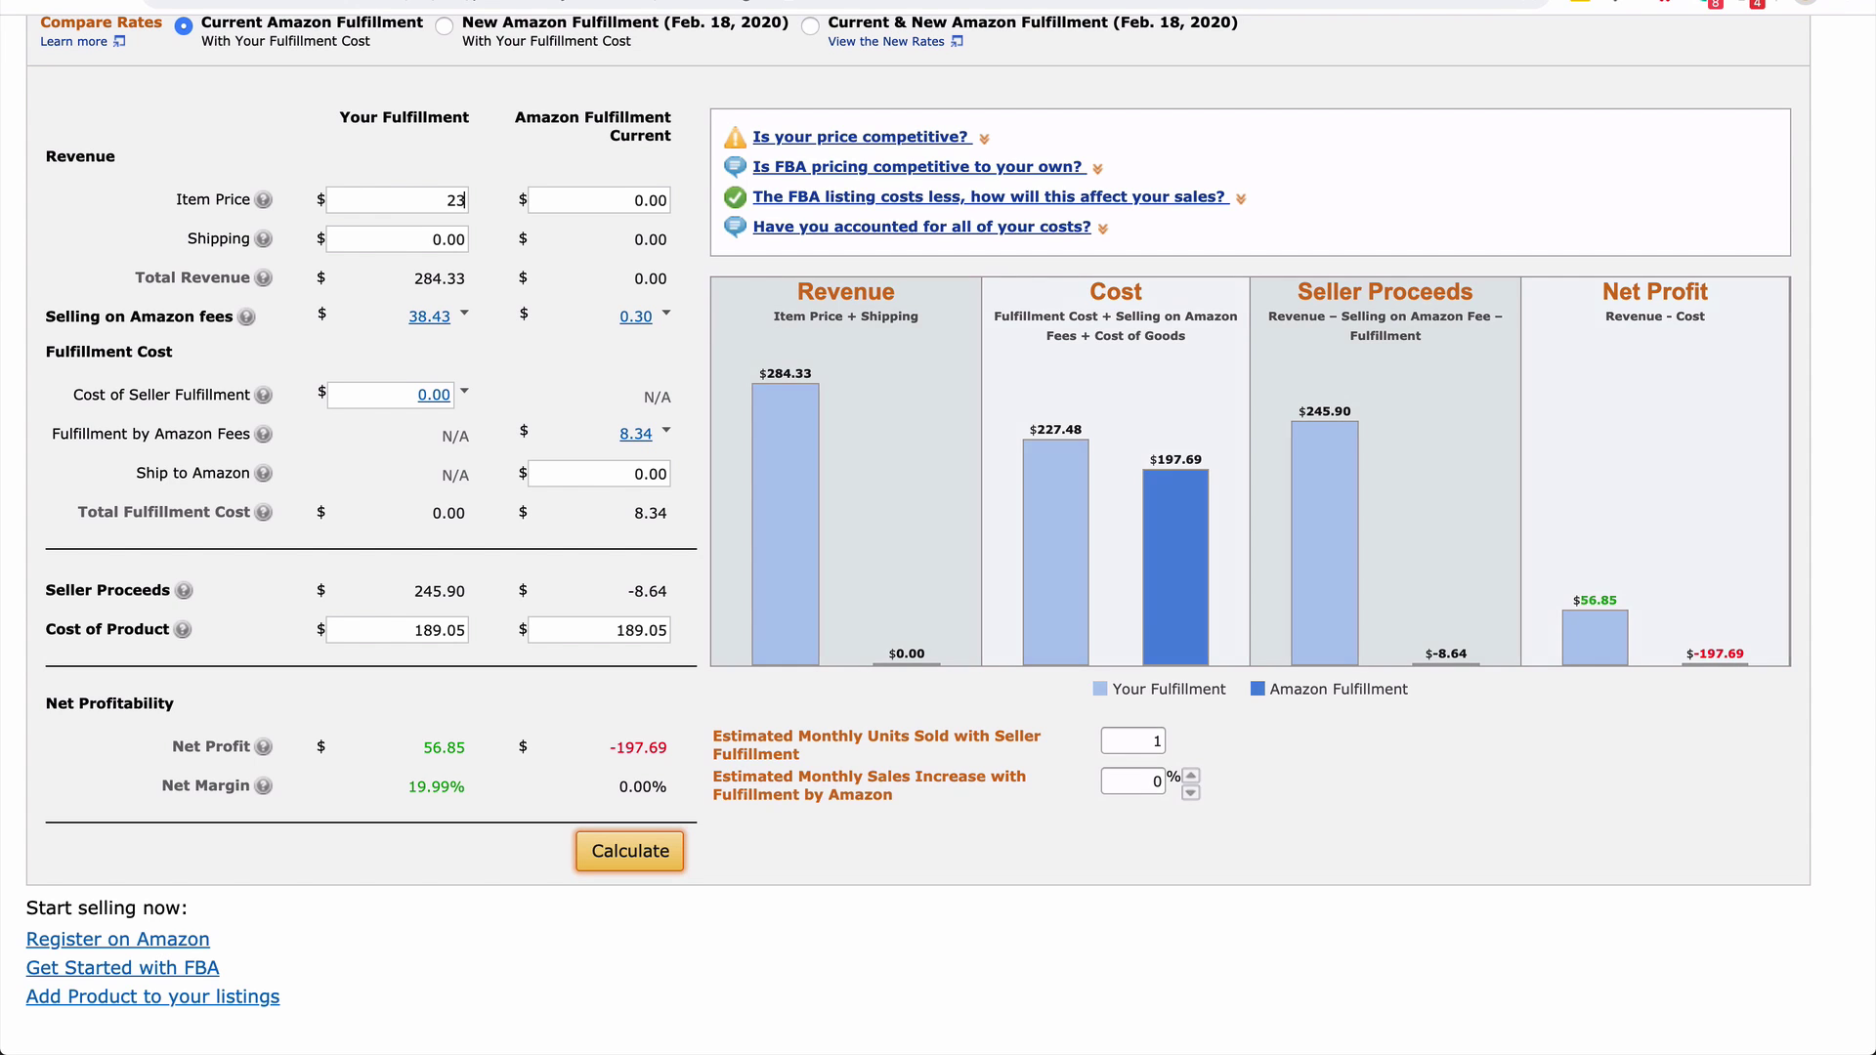
type("3")
left_click(608, 858)
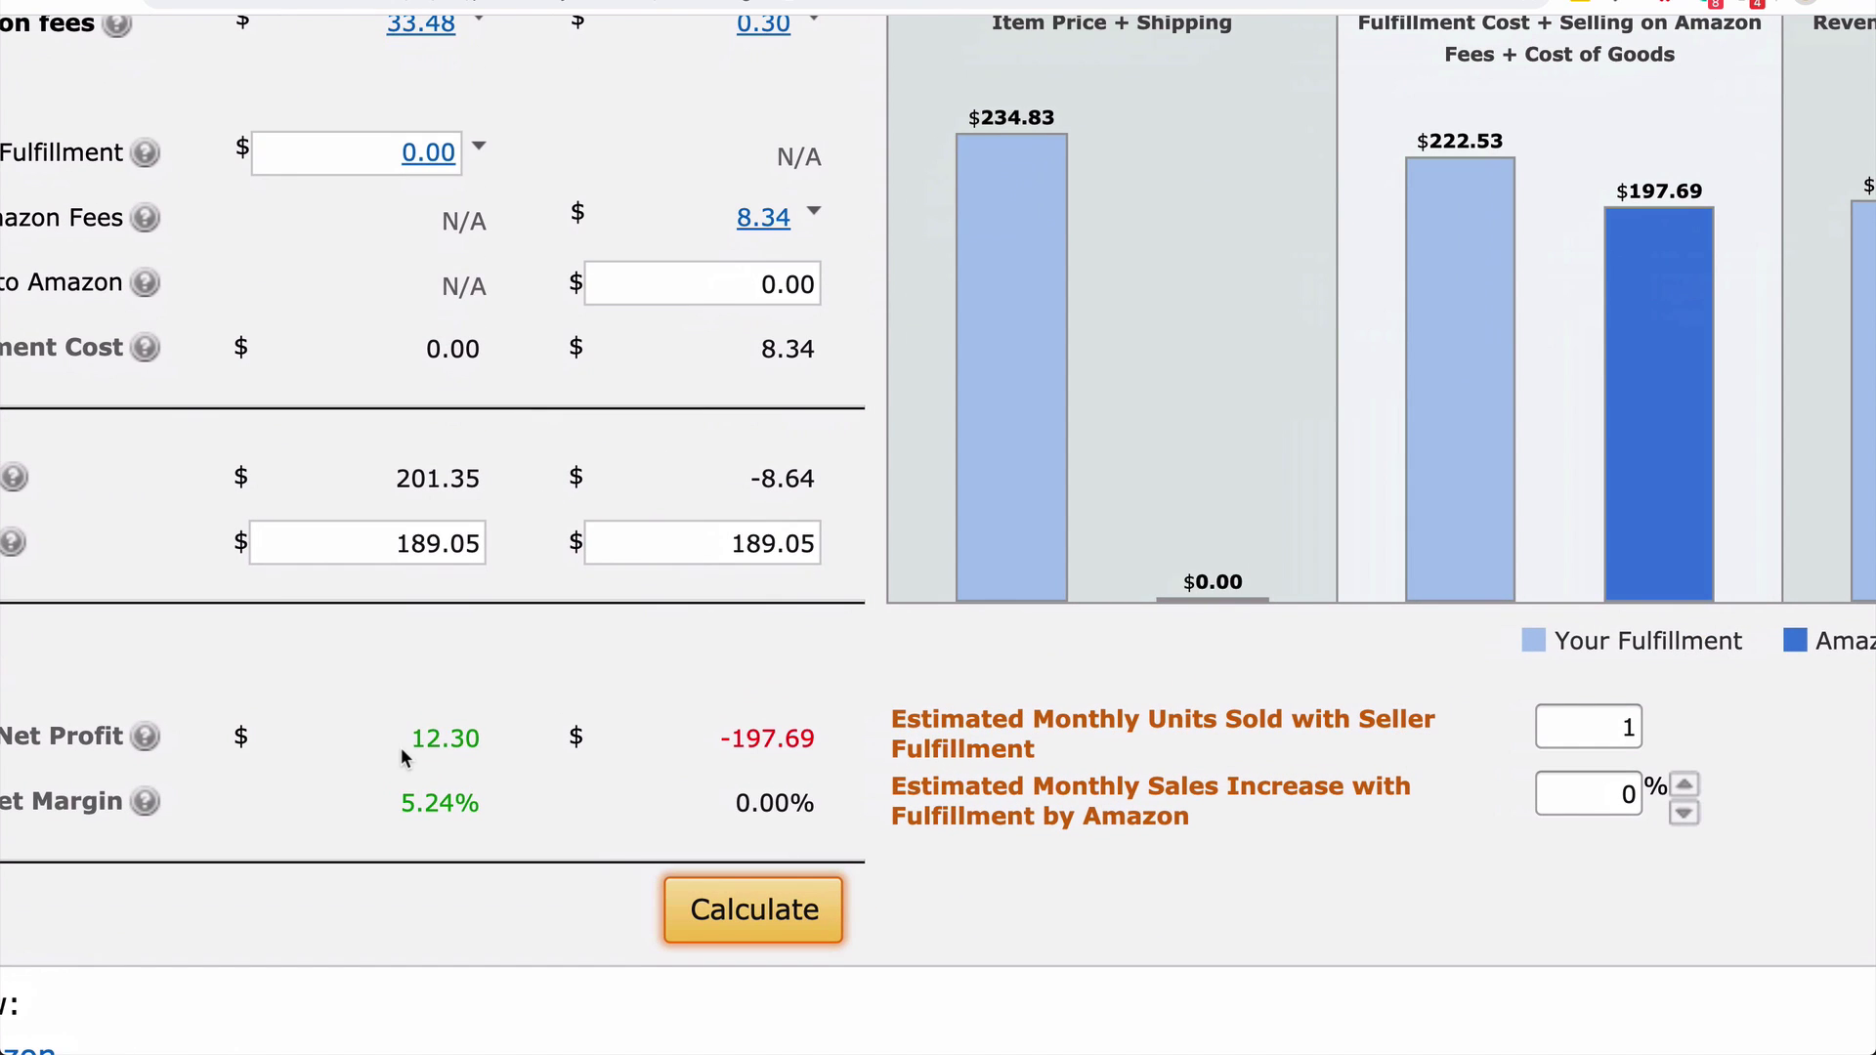
scroll(477, 747, "left", 3)
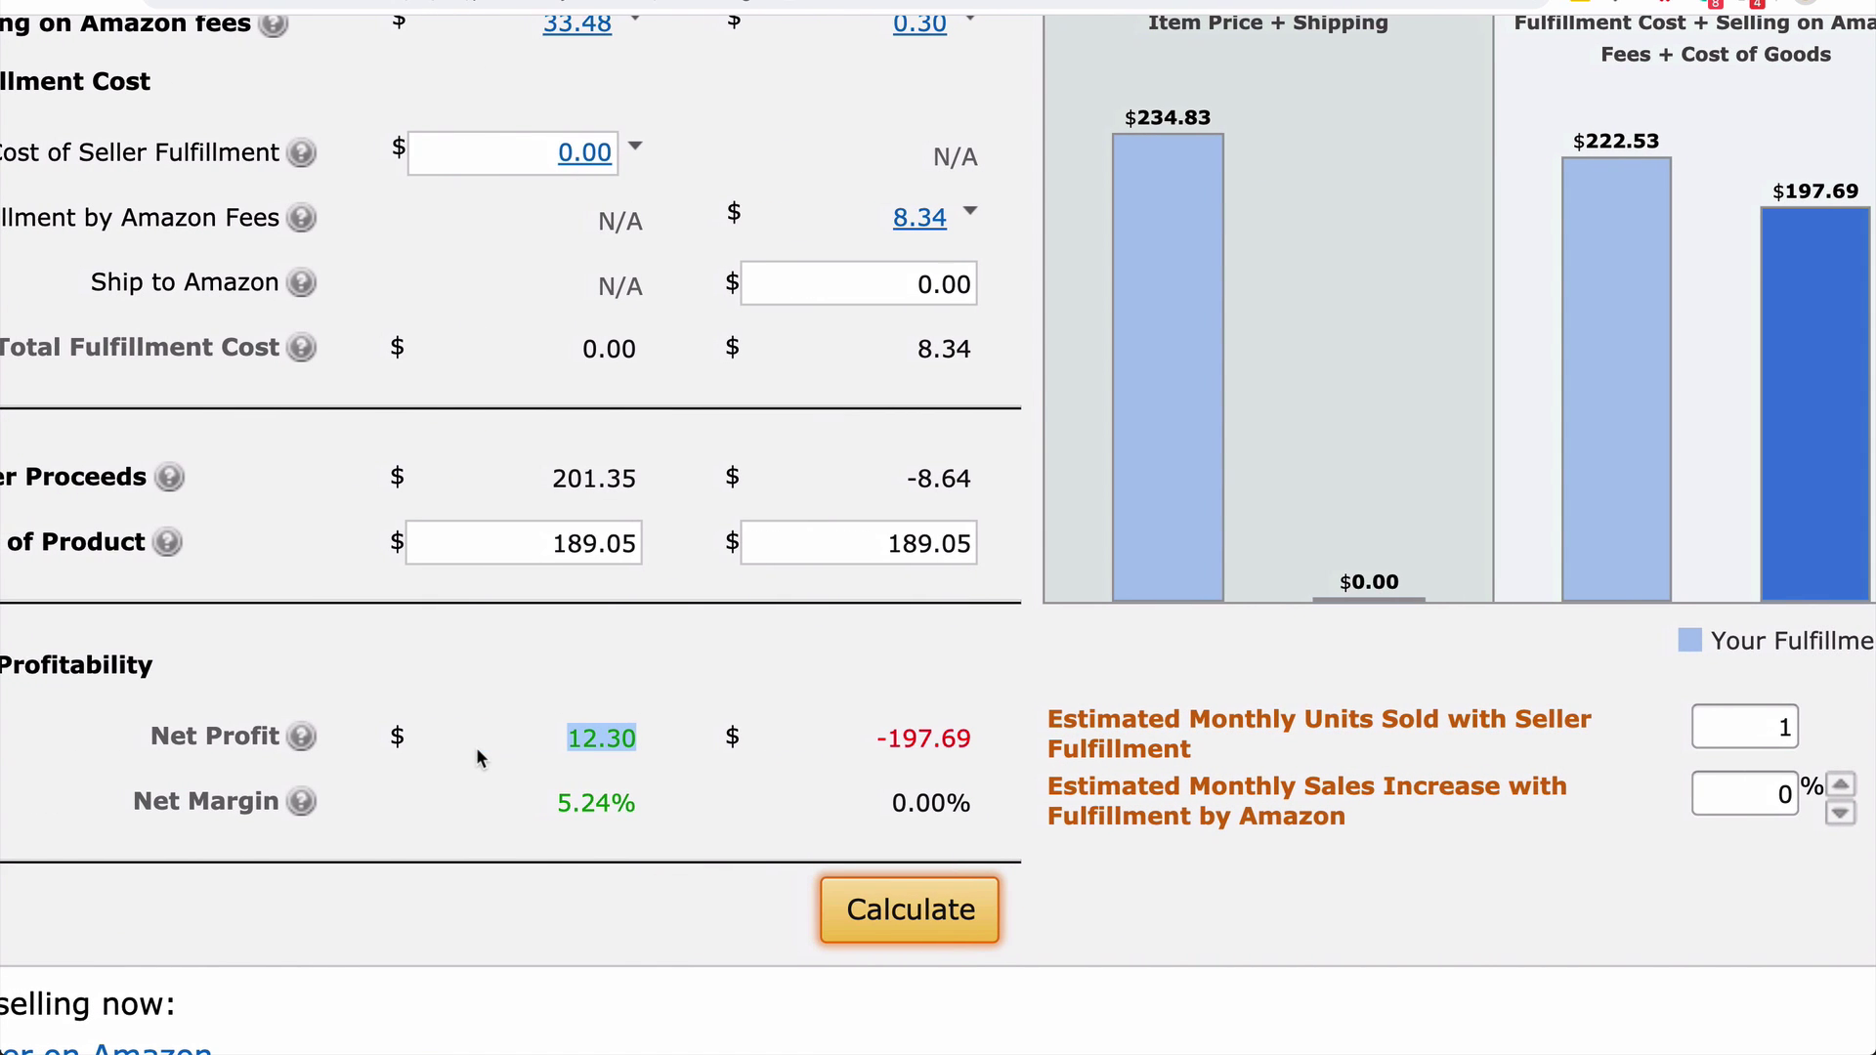
scroll(643, 747, "down", 3)
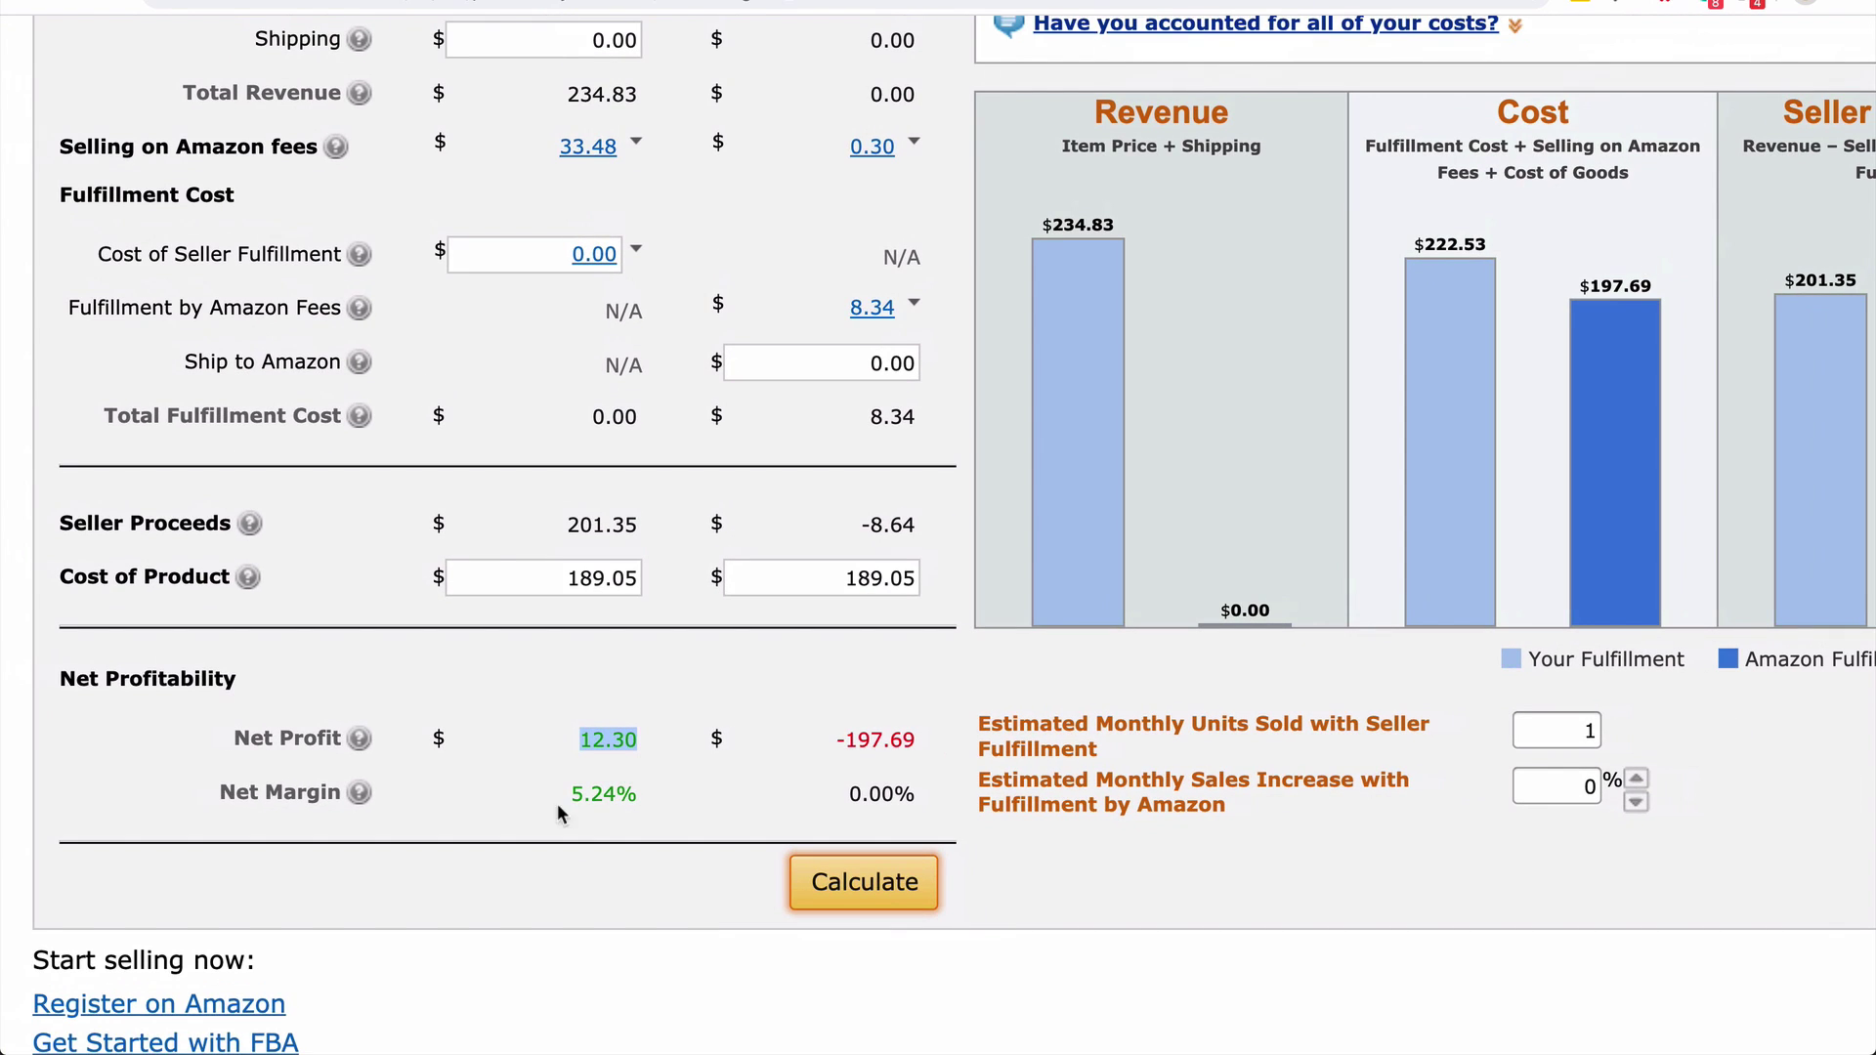
scroll(596, 794, "down", 3)
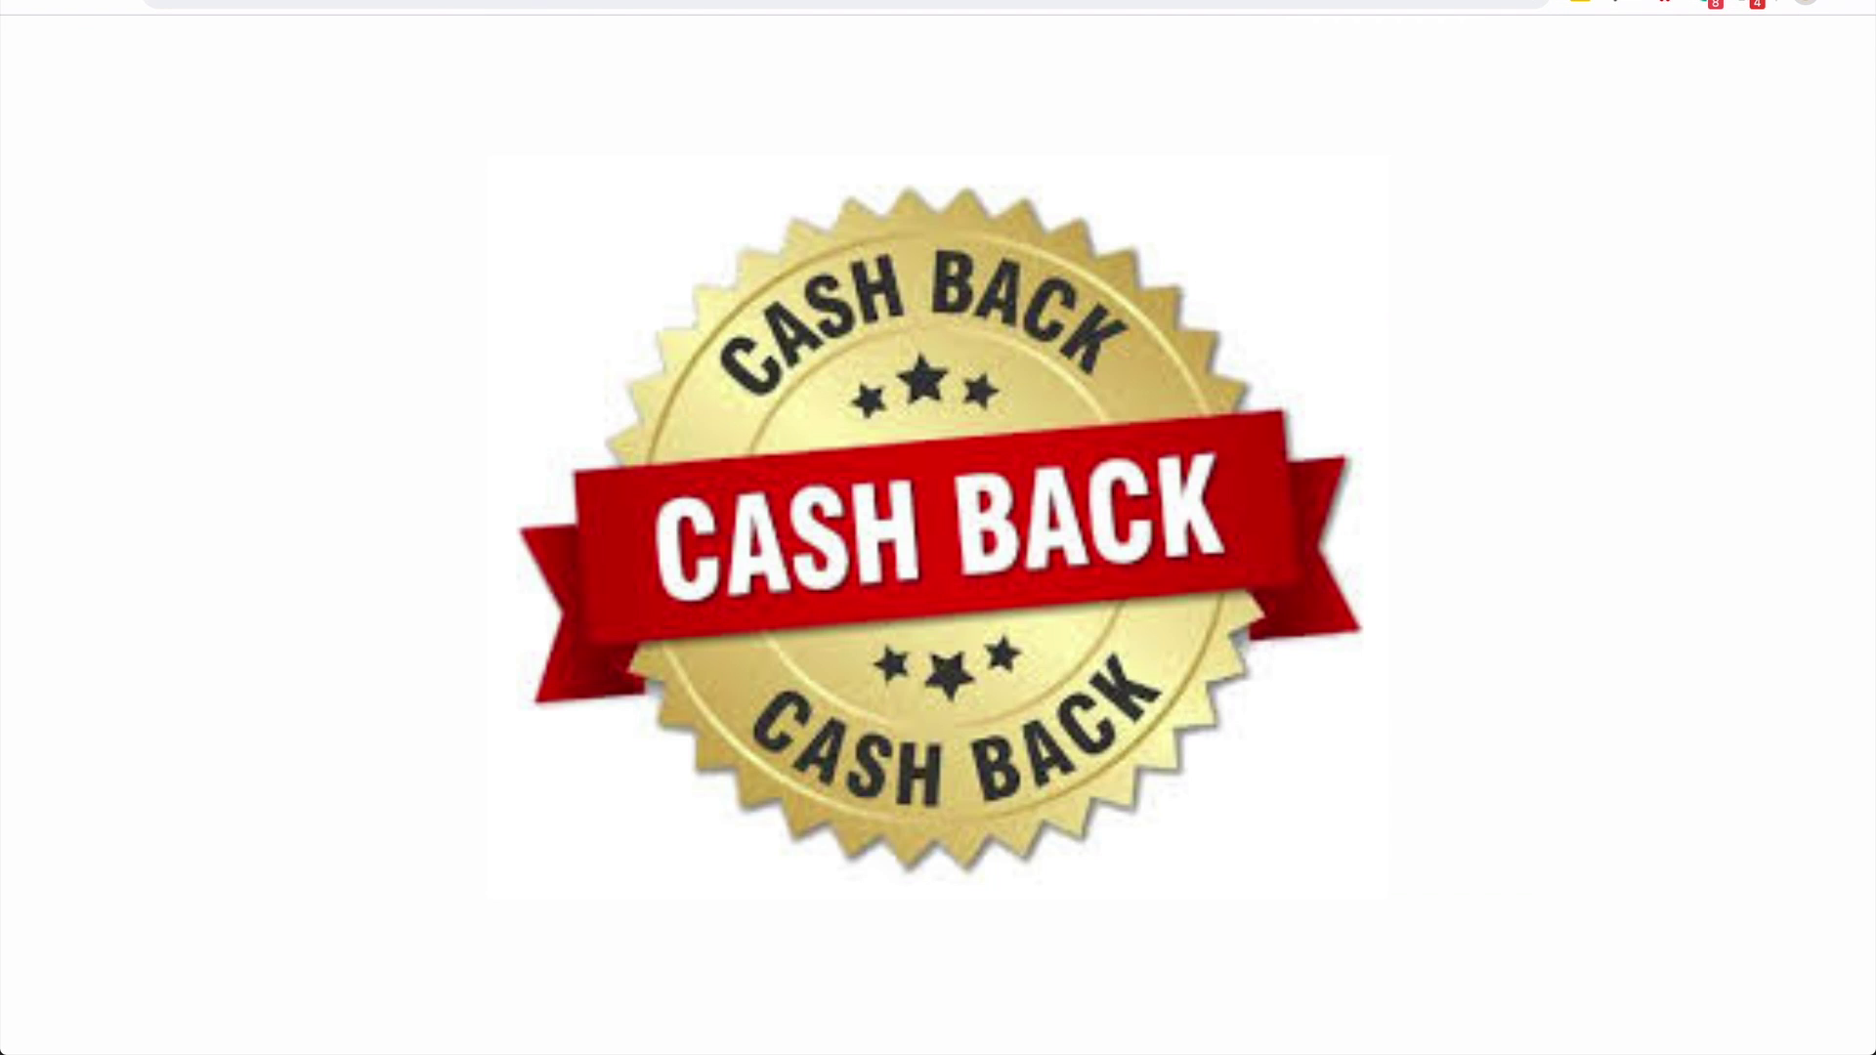
Open the Giving Assistant cash-back website at givingassistant.org
left_click(645, 4)
key("Return")
left_click(652, 4)
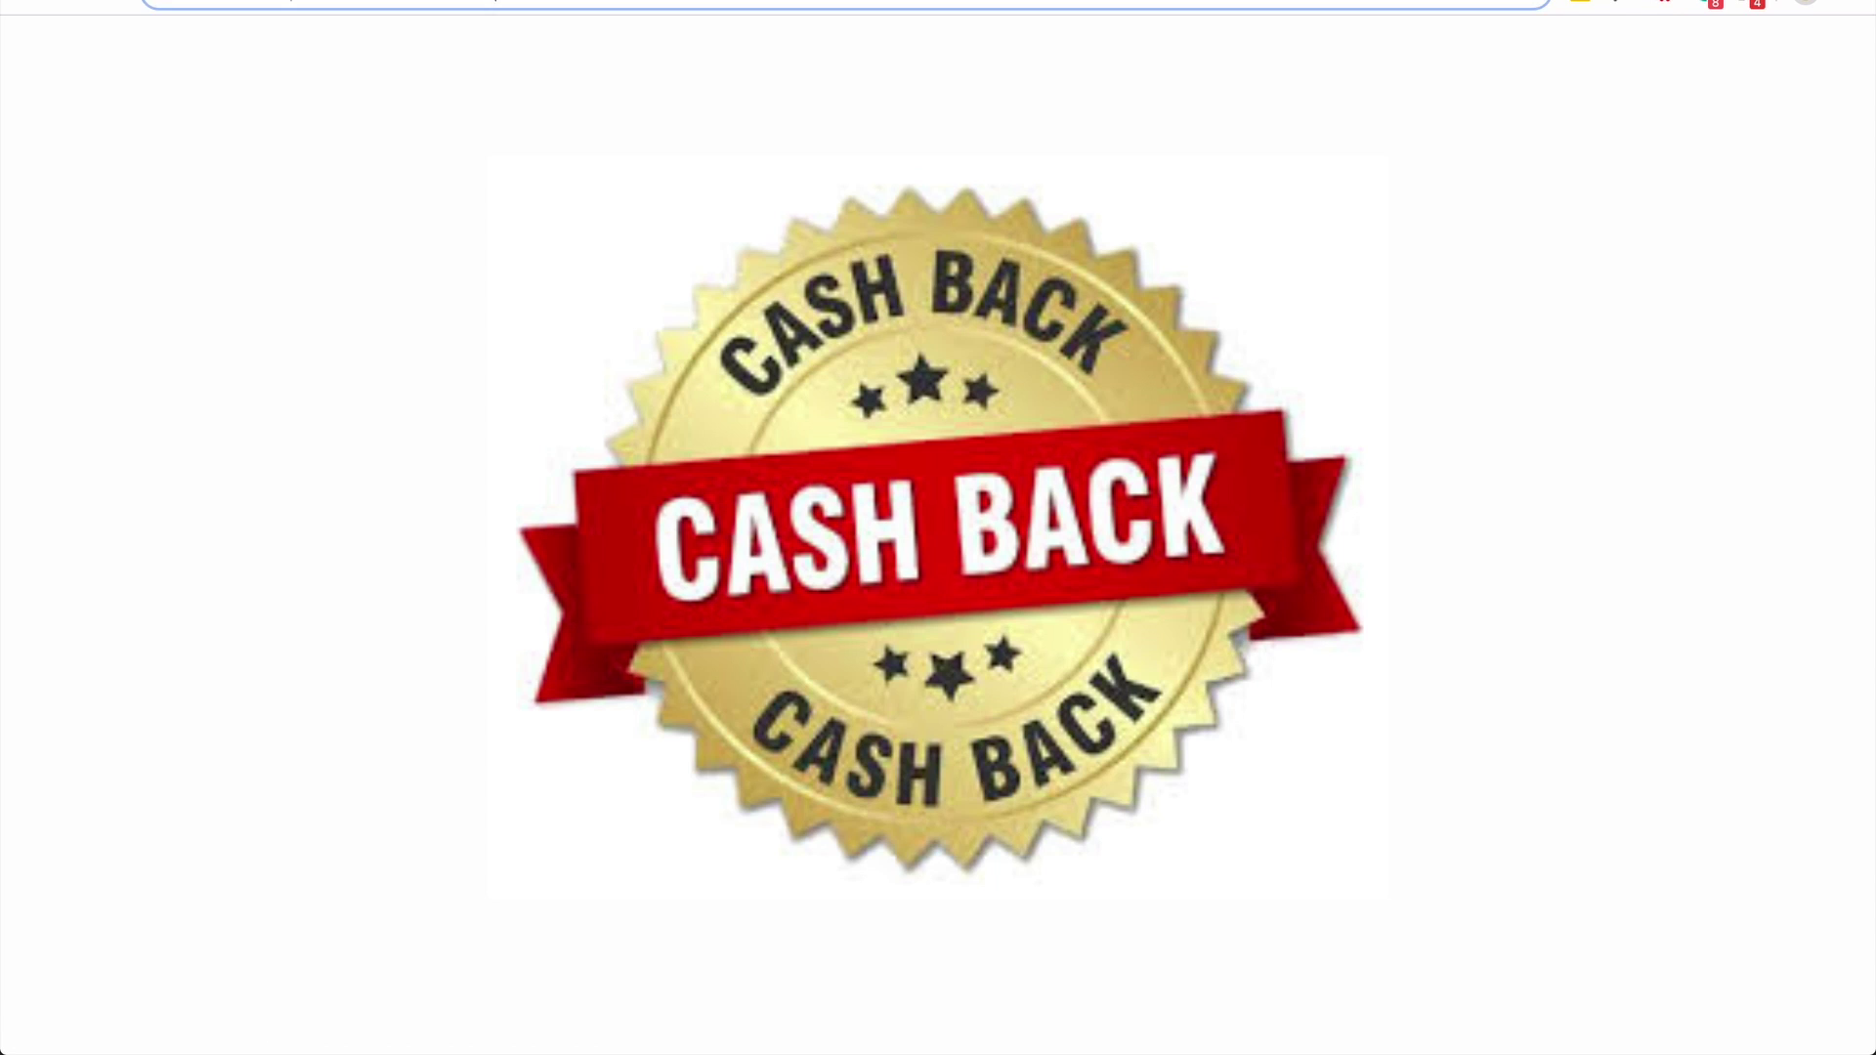
type("giving")
key("Return")
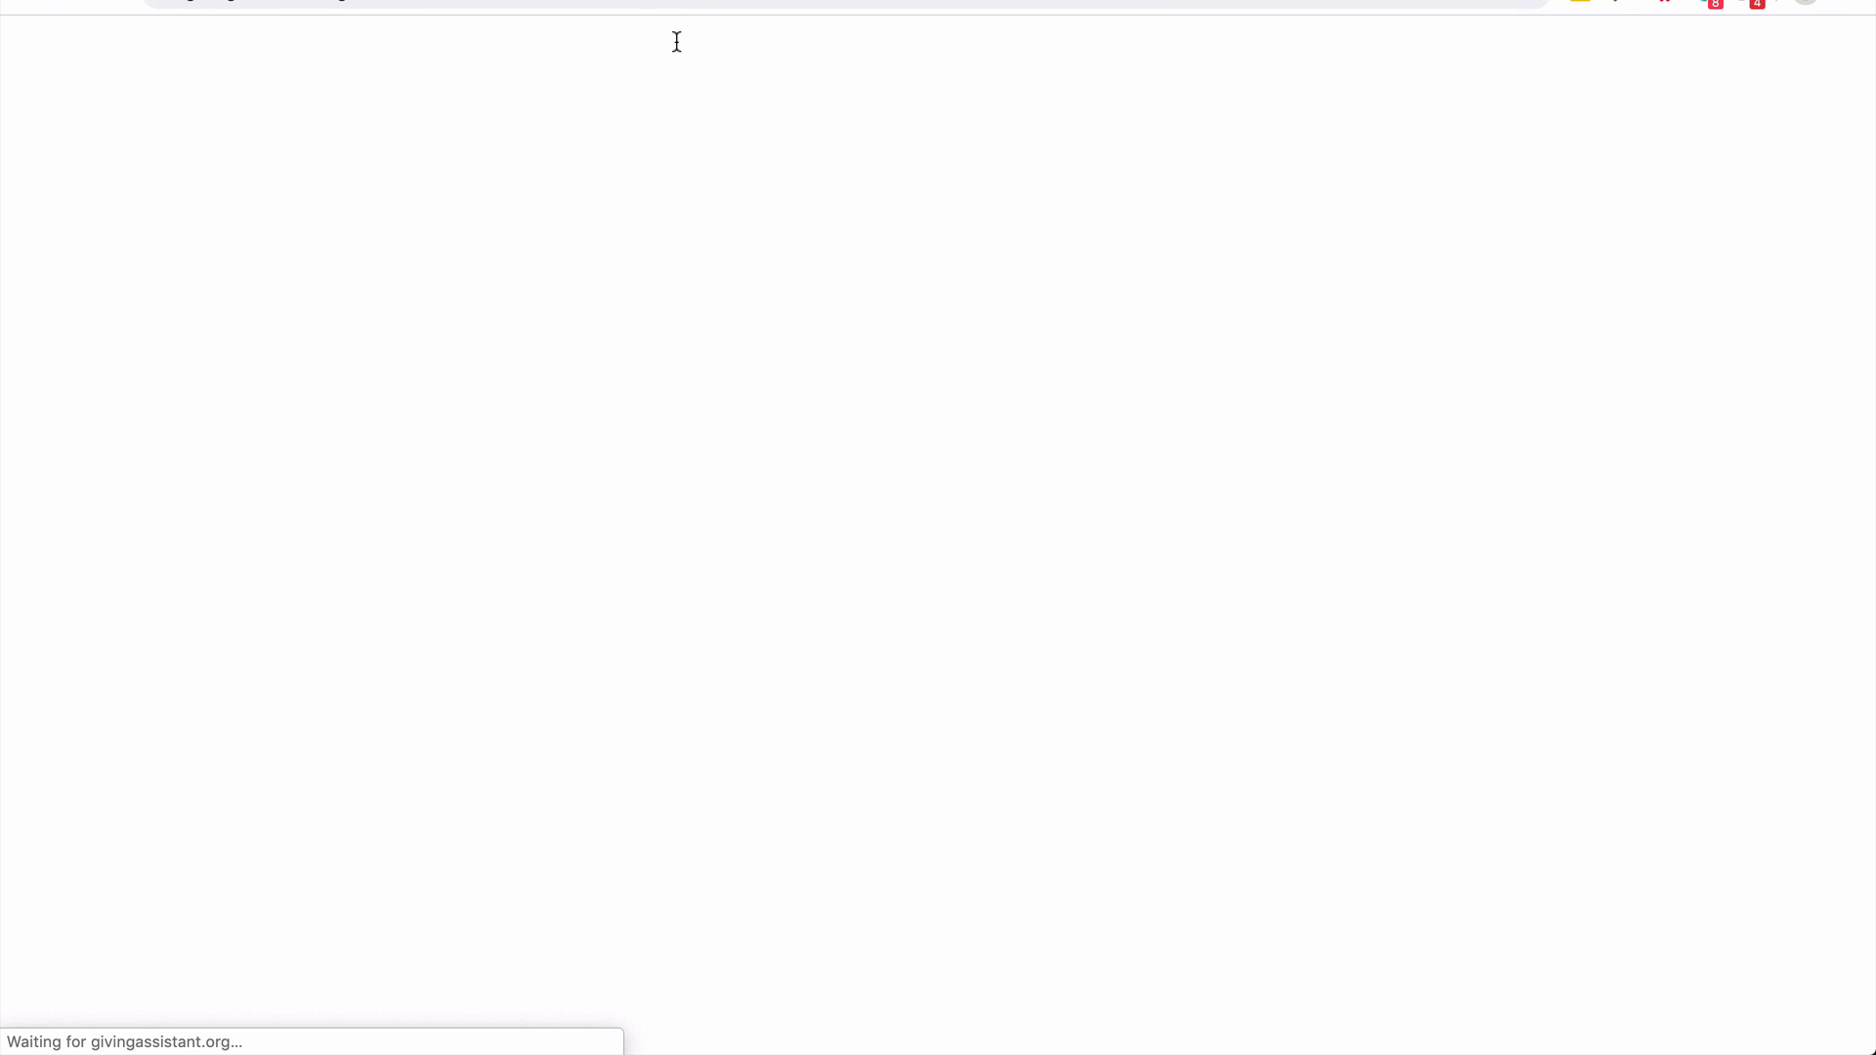
Search Giving Assistant for walmart, open the Walmart store page, and highlight its cash-back rate
type("walmart")
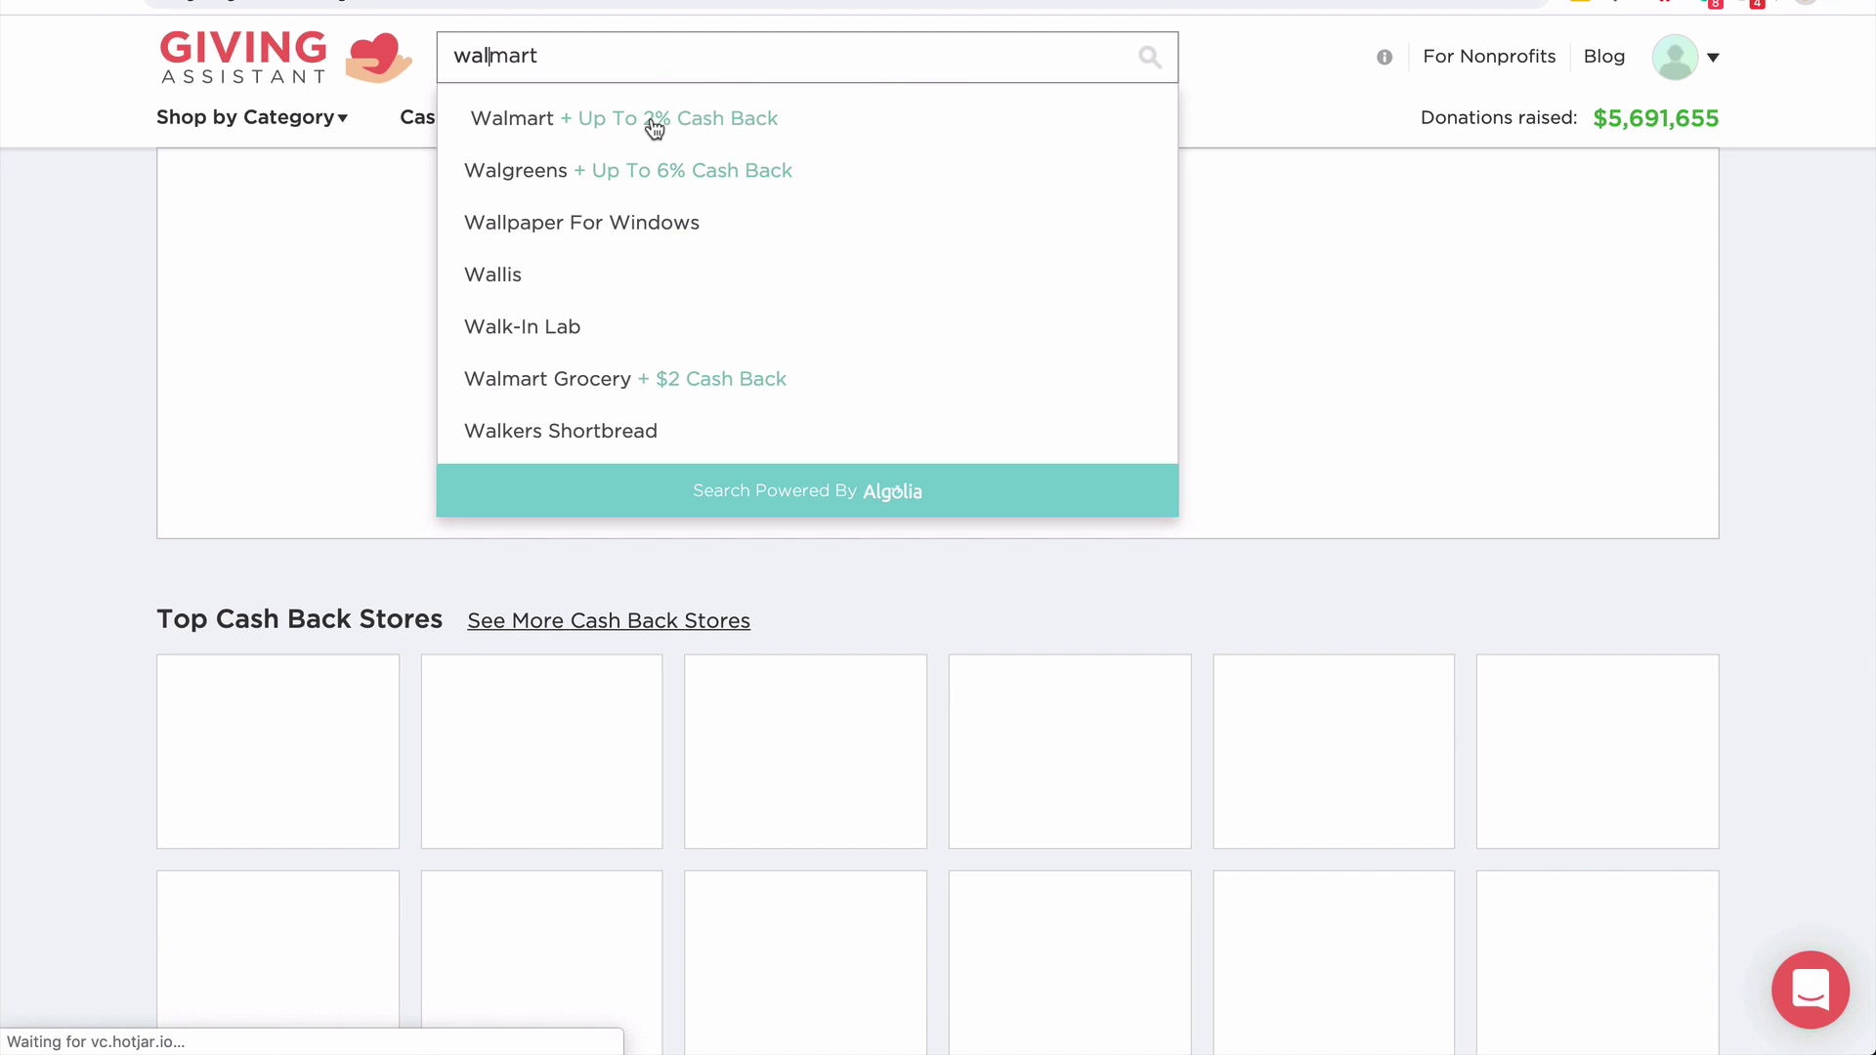
left_click(653, 127)
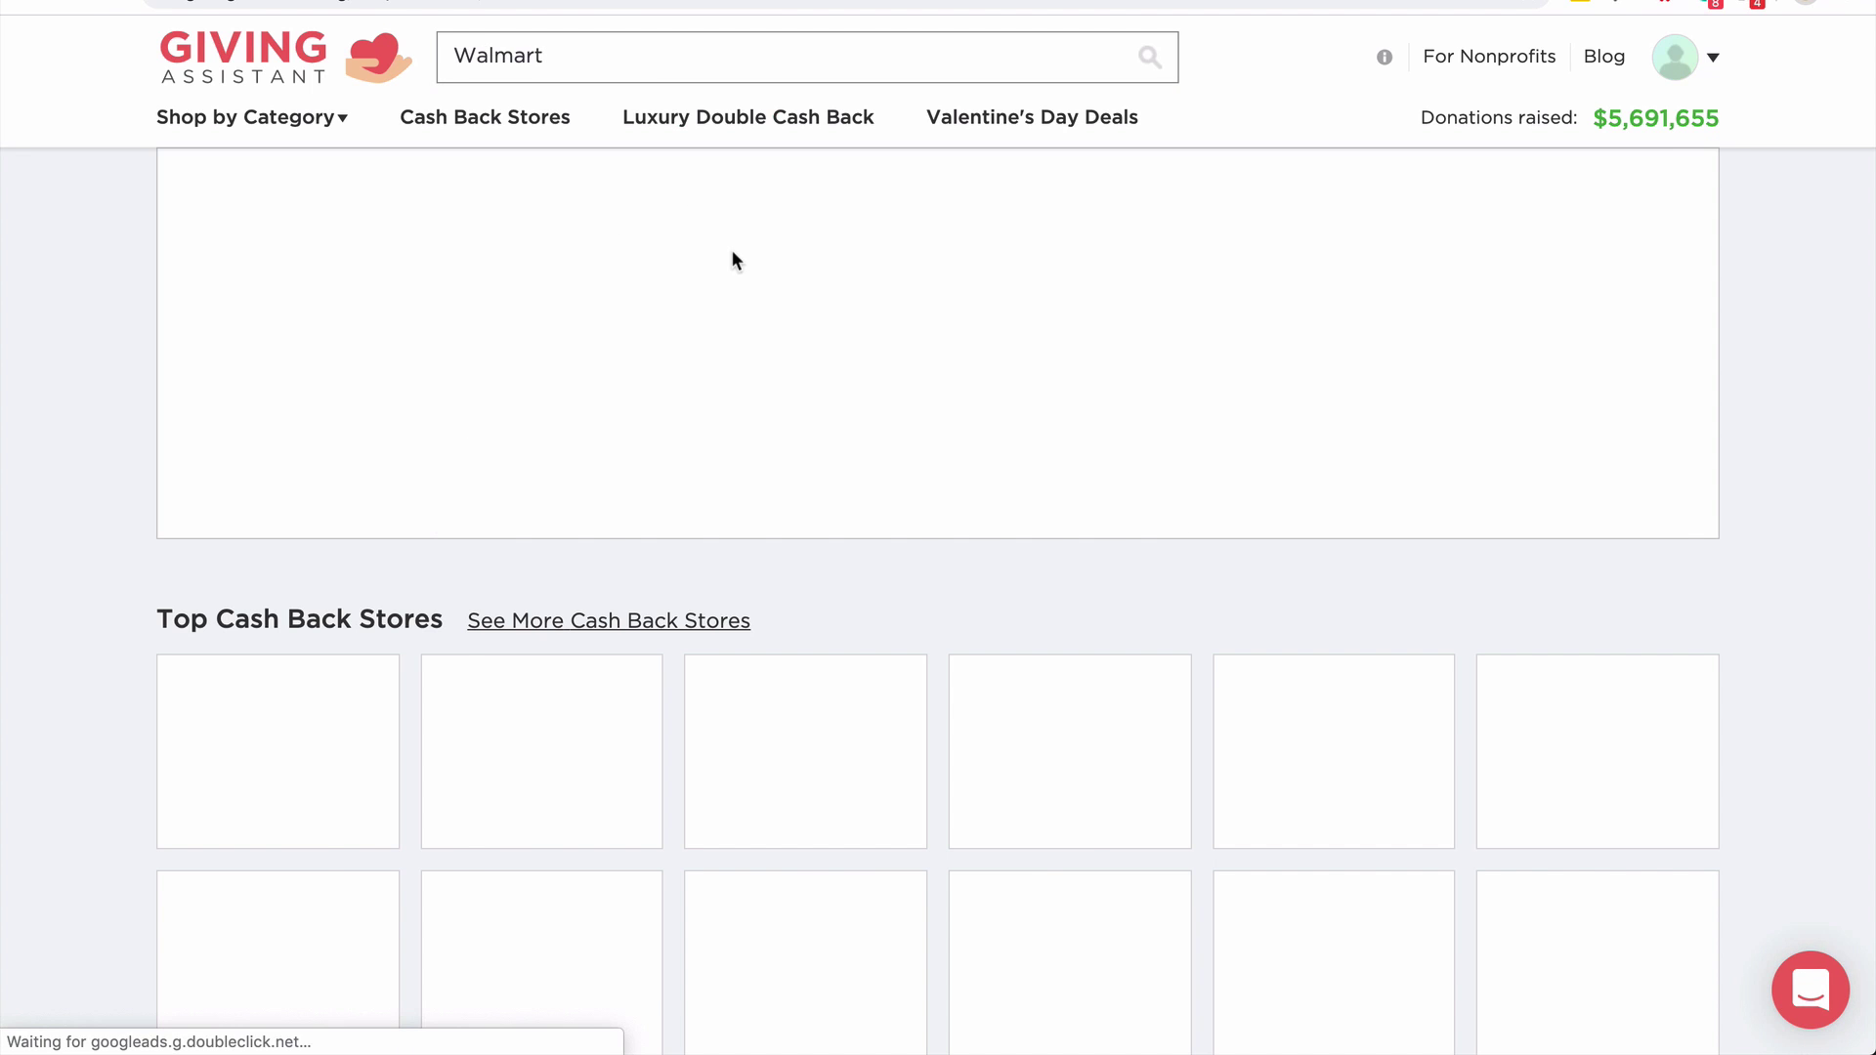
mouse_move(281, 224)
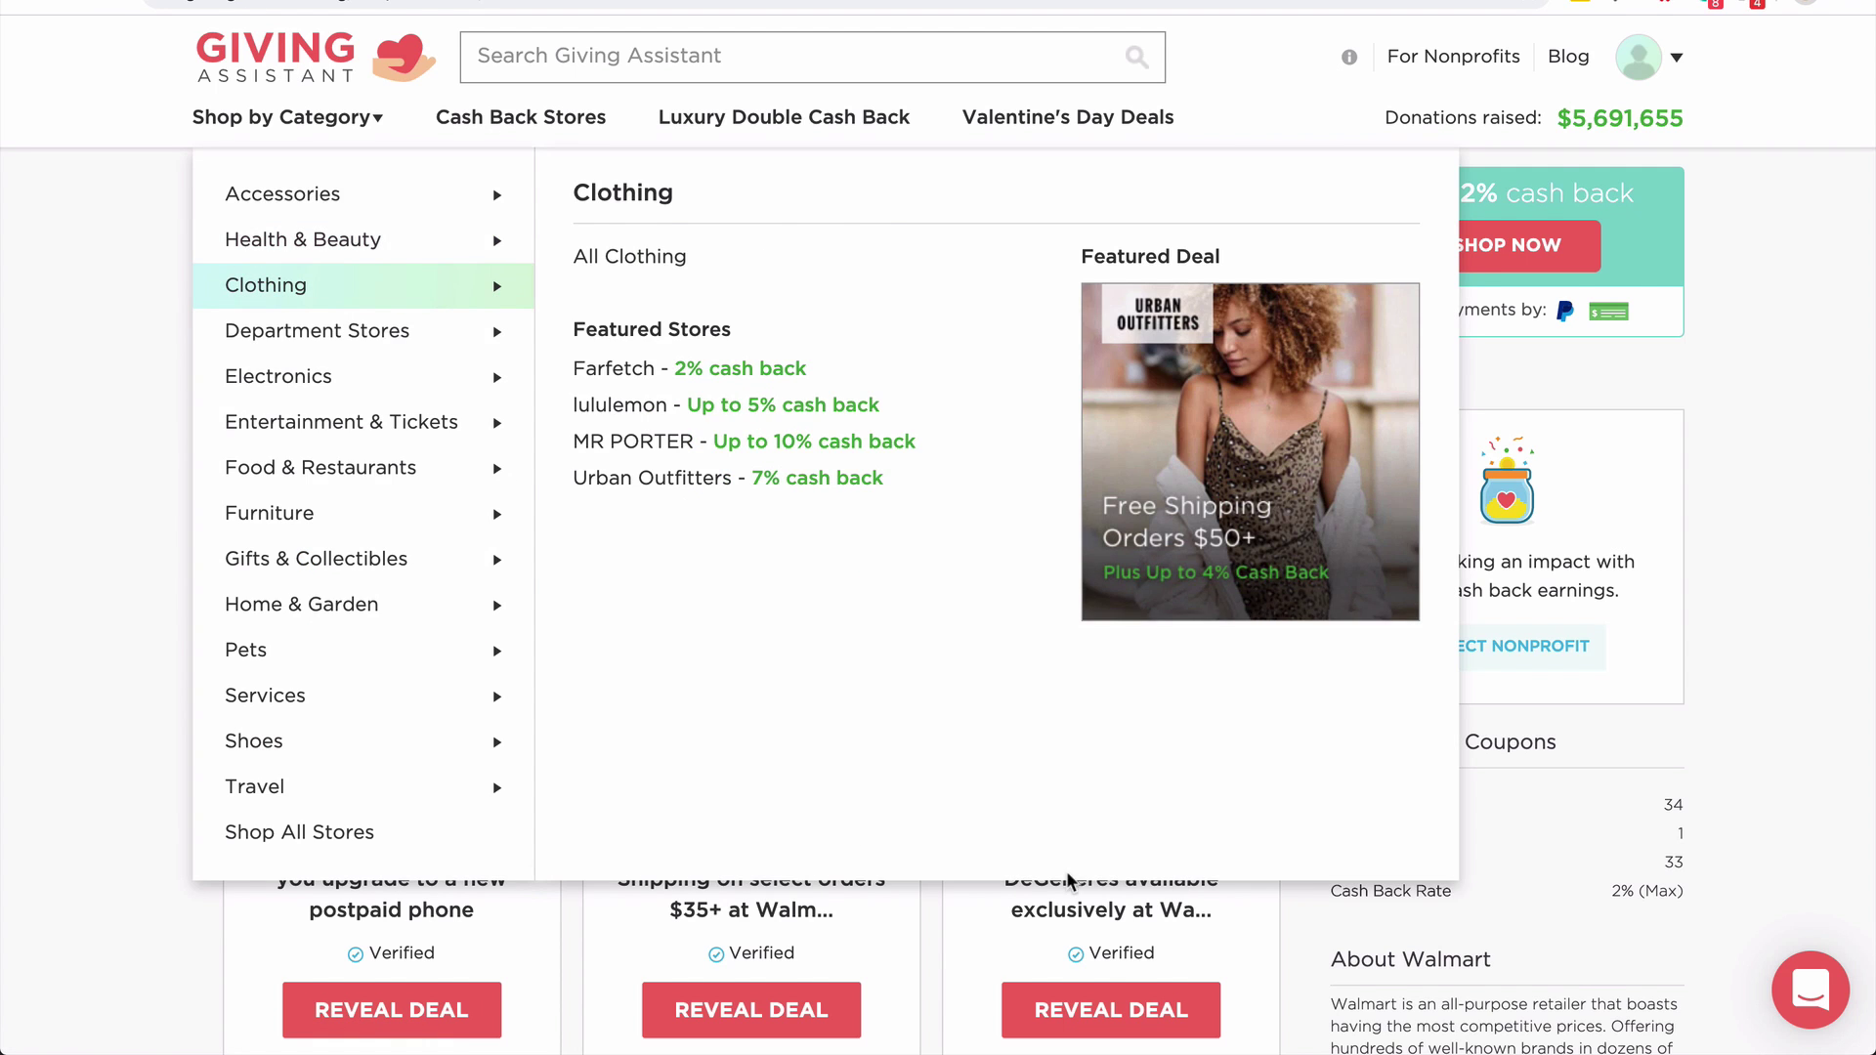
scroll(941, 747, "down", 1)
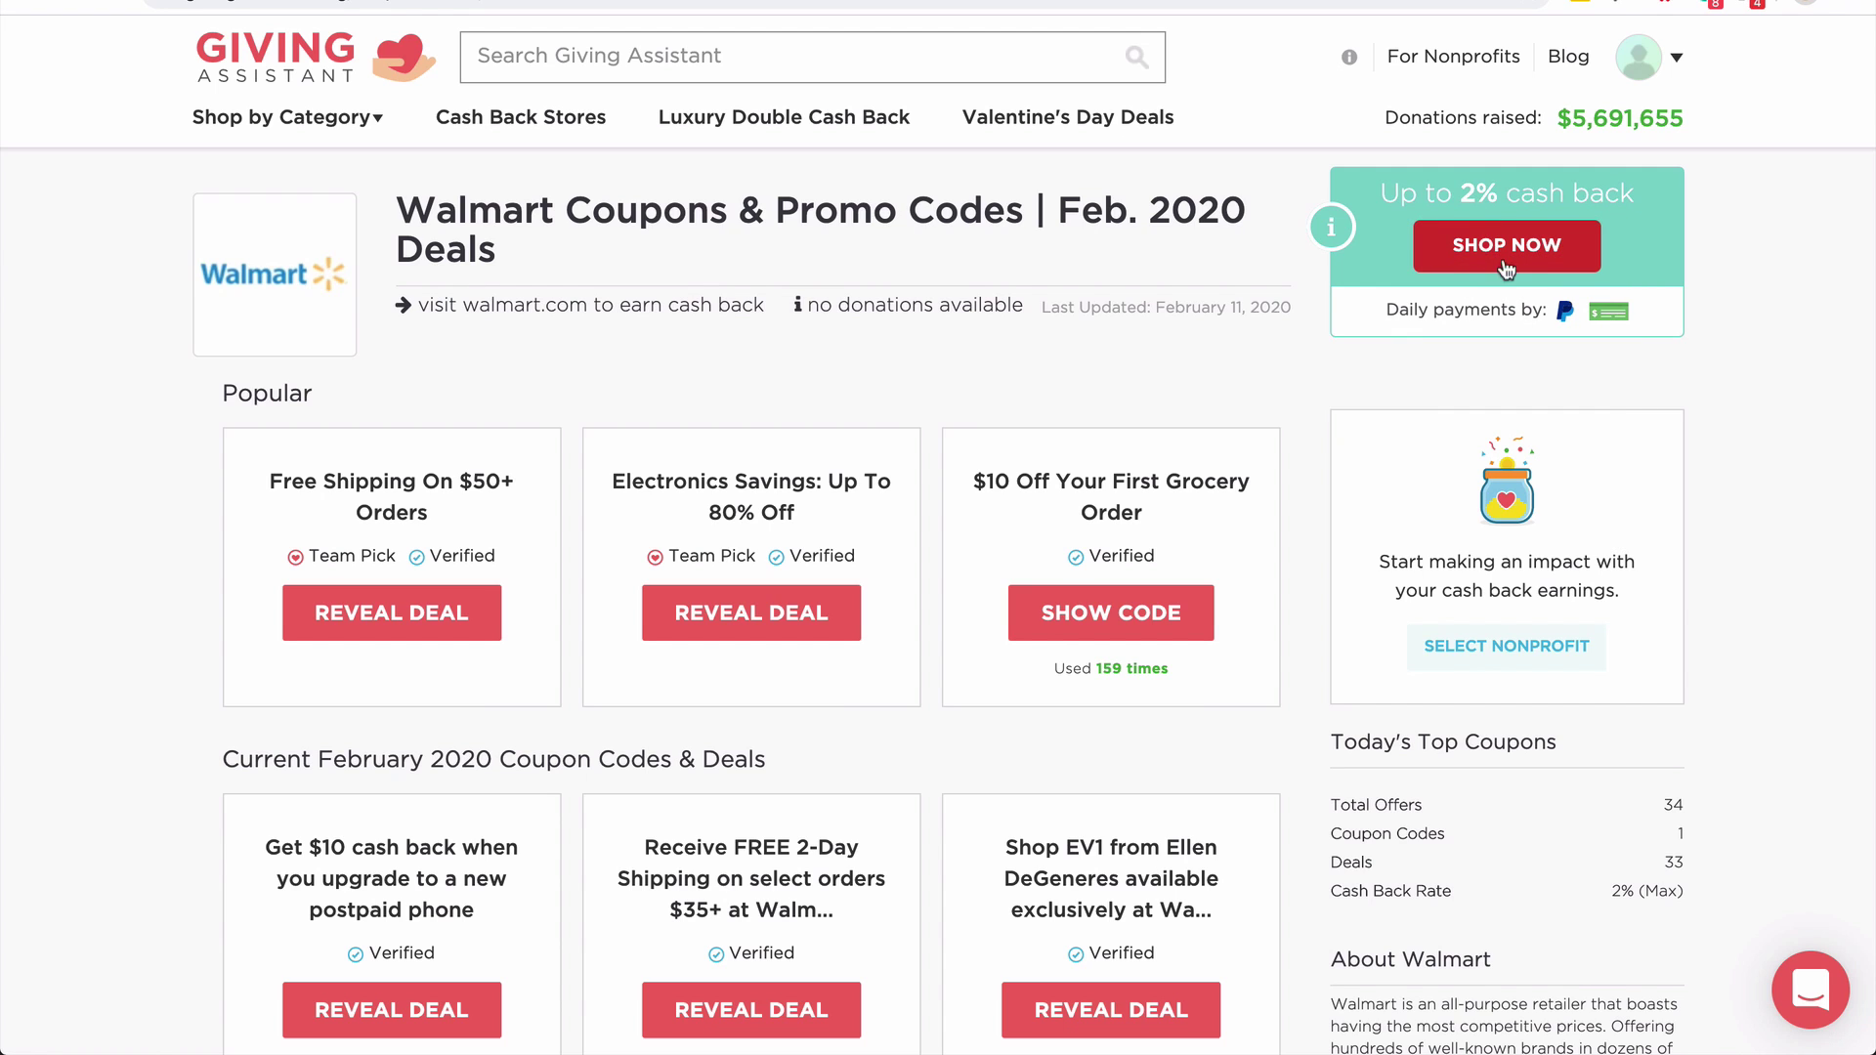
left_click_drag(1465, 197, 1494, 194)
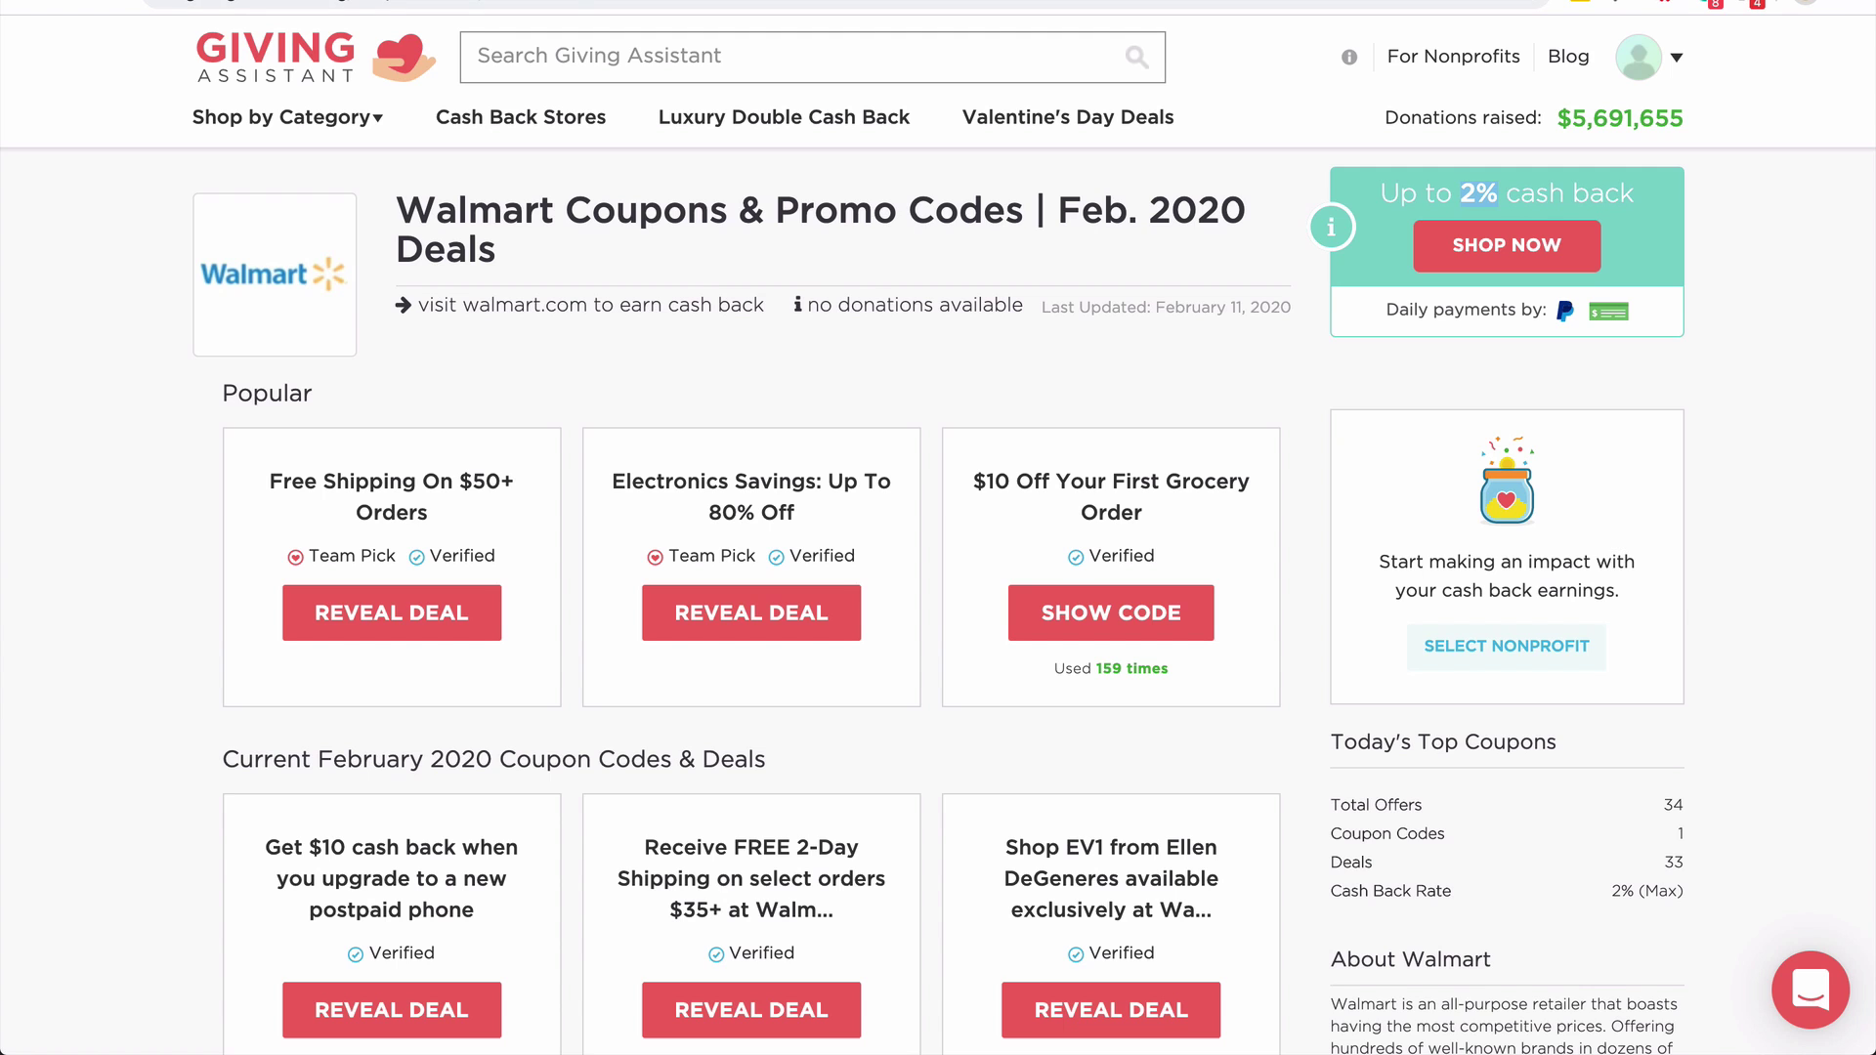
Return to the revenue calculator, set the cost of product to 185.05, recalculate, and highlight the net profit and net margin
key("ctrl+shift+Tab")
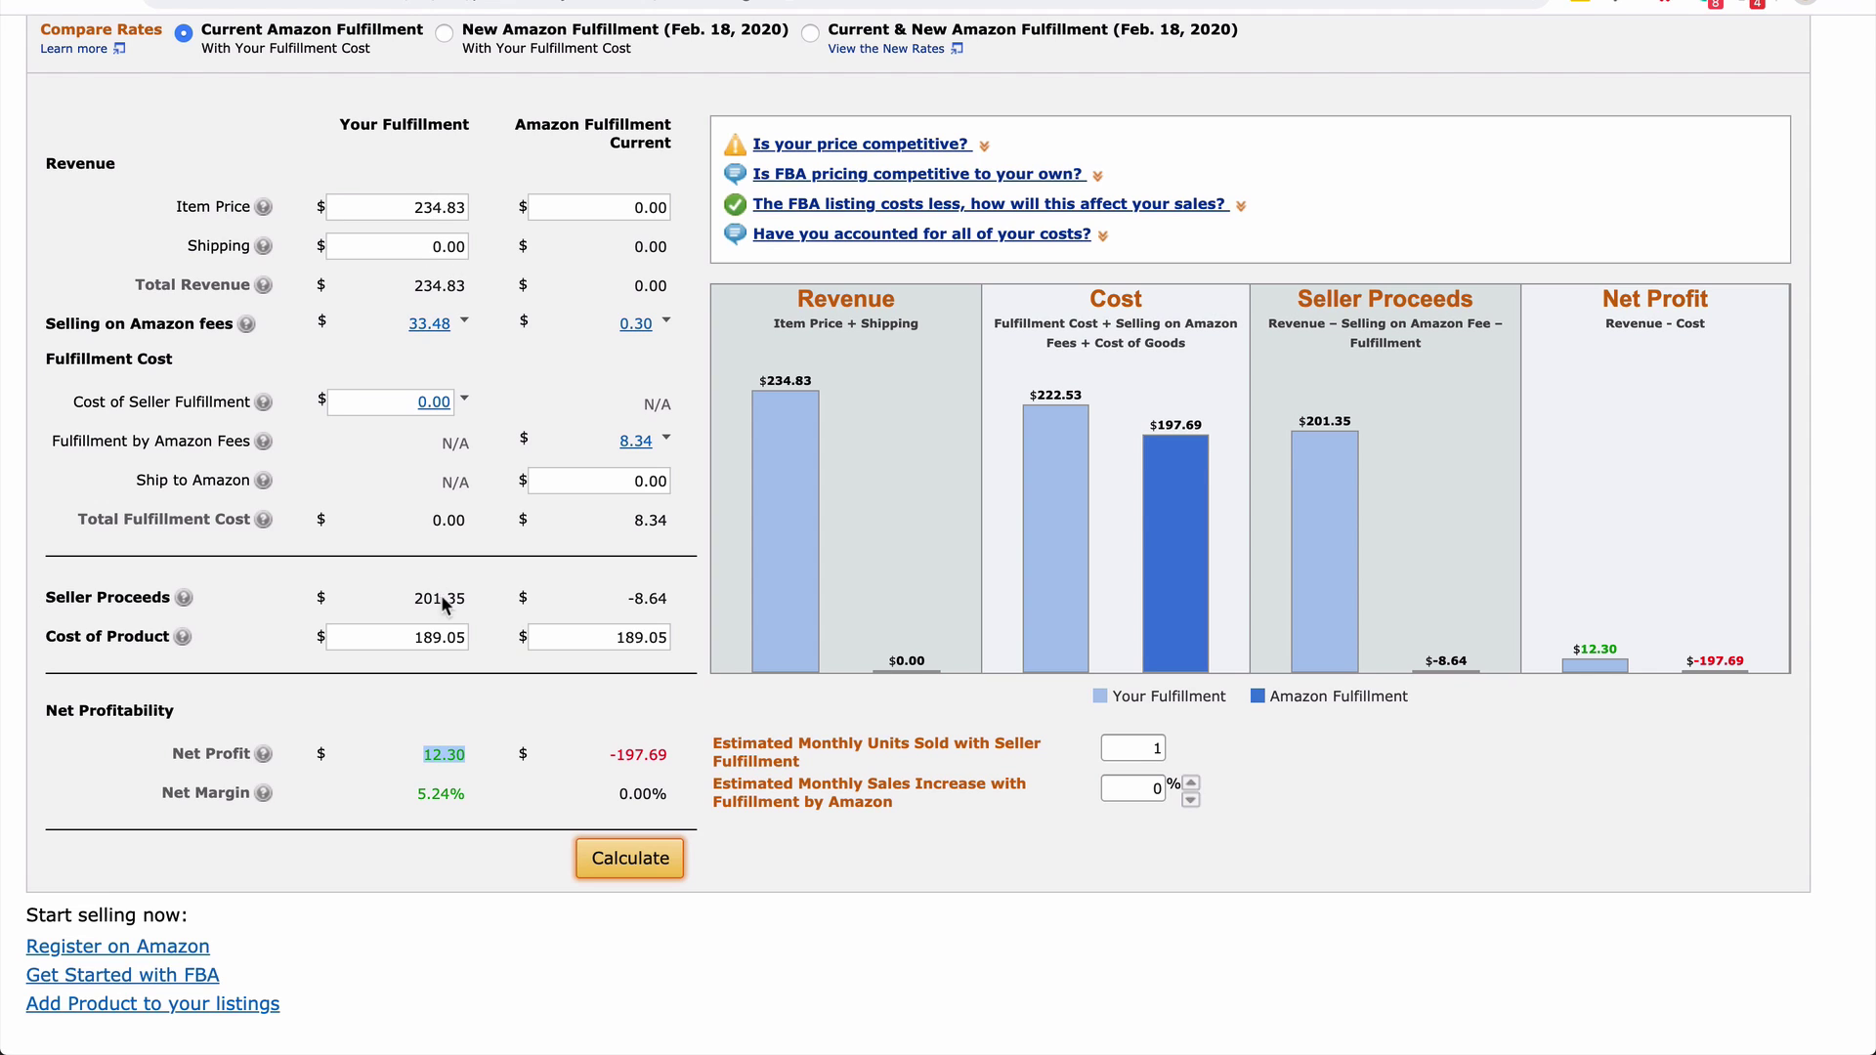
left_click(433, 637)
type("5")
left_click(647, 865)
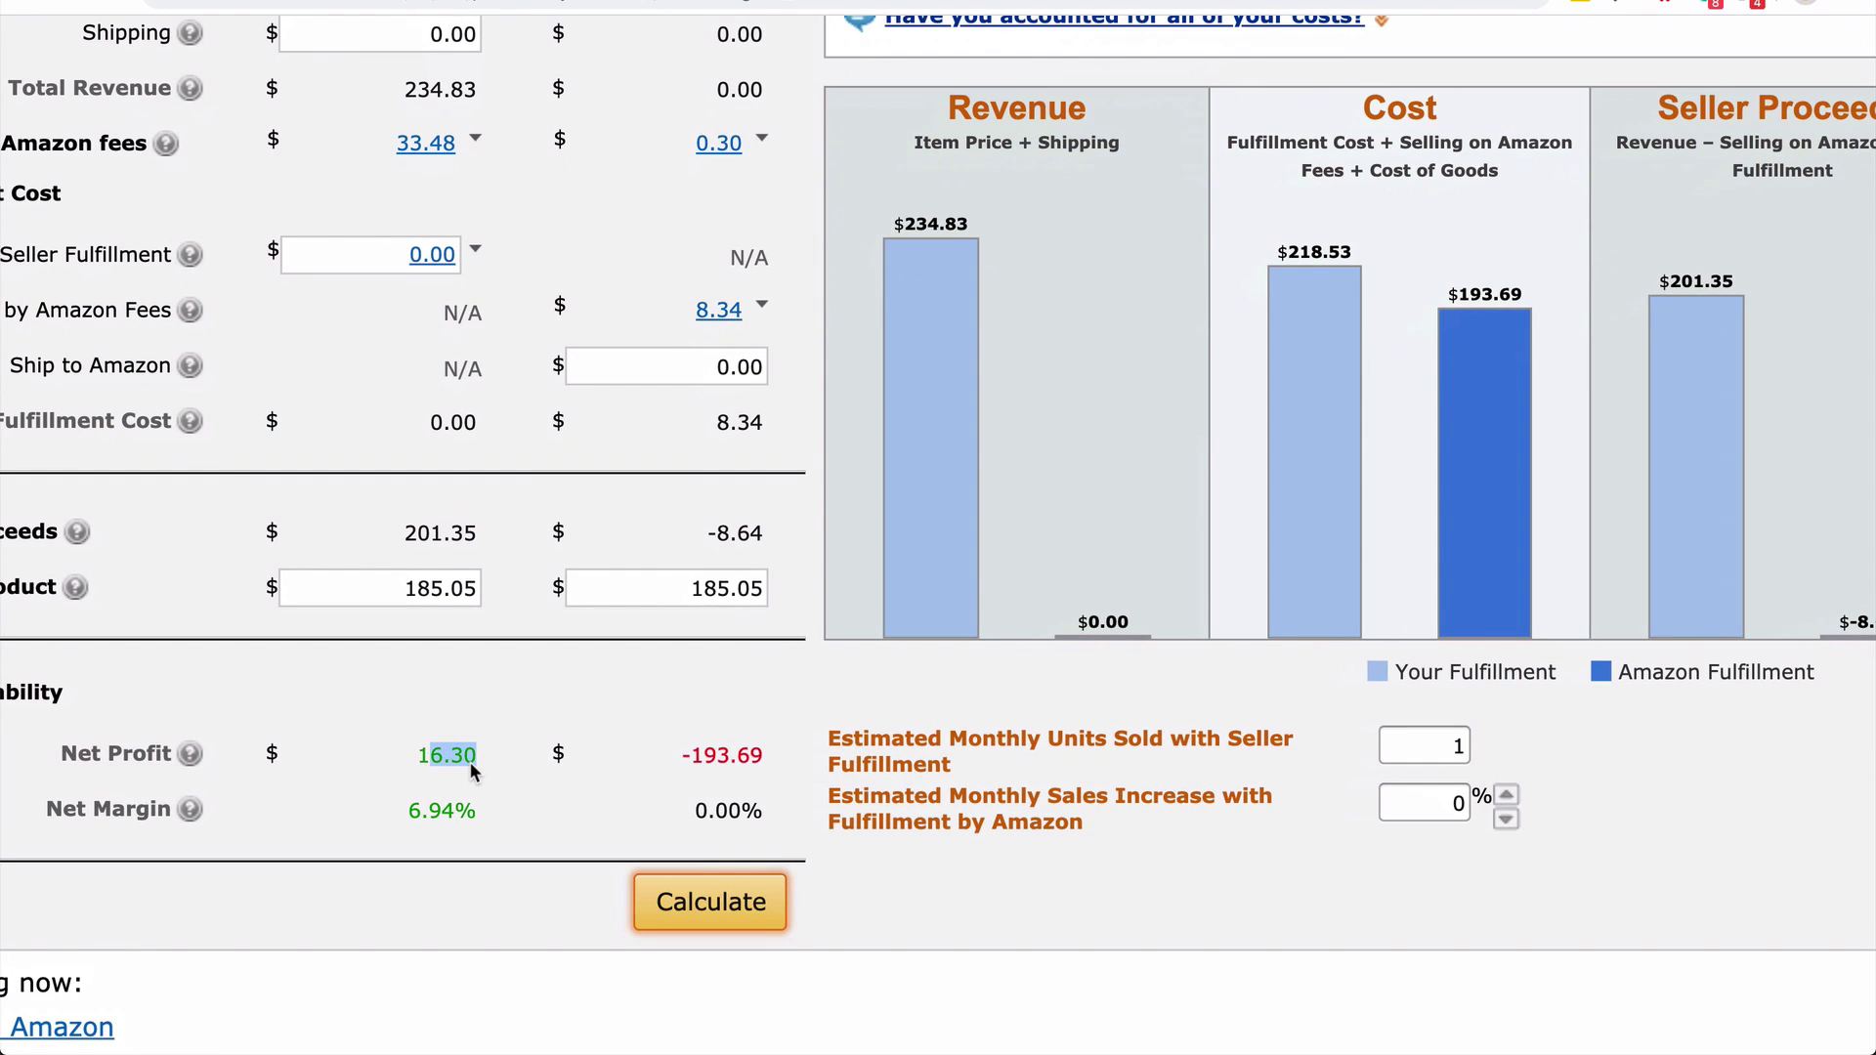
left_click(406, 815)
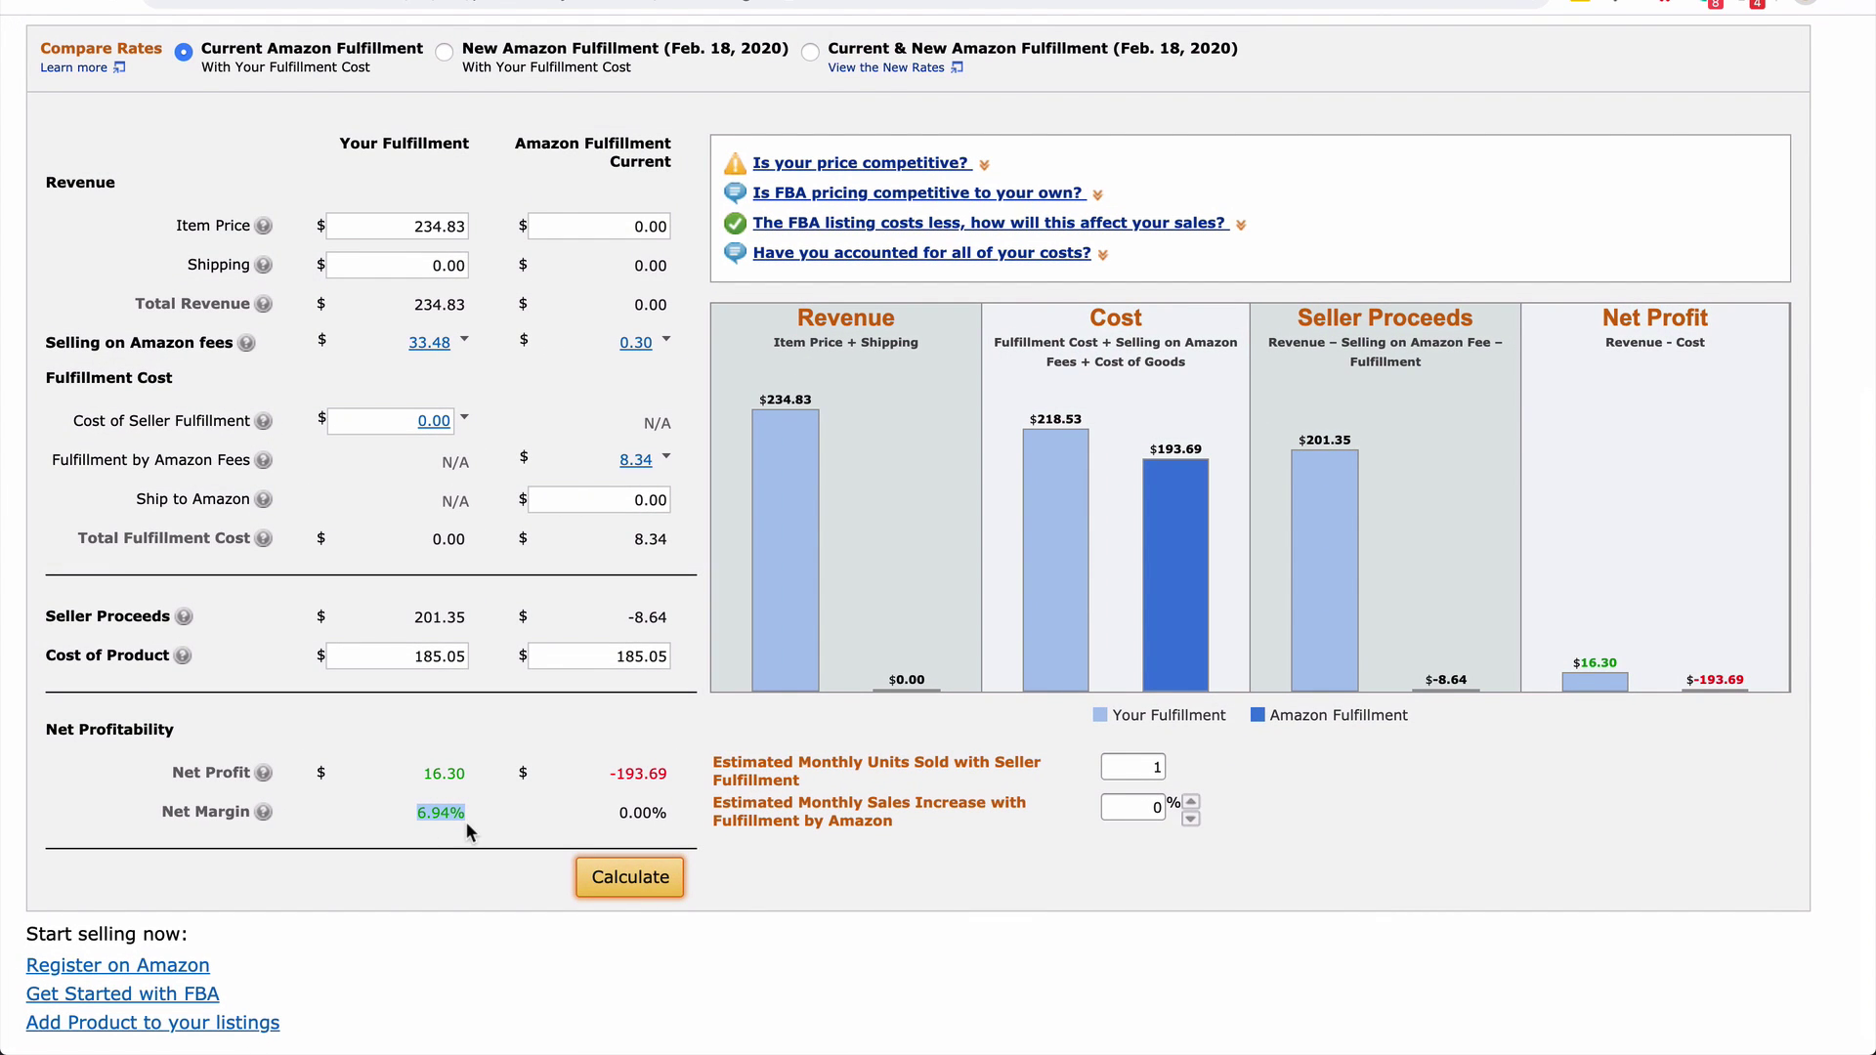
scroll(514, 766, "up", 1)
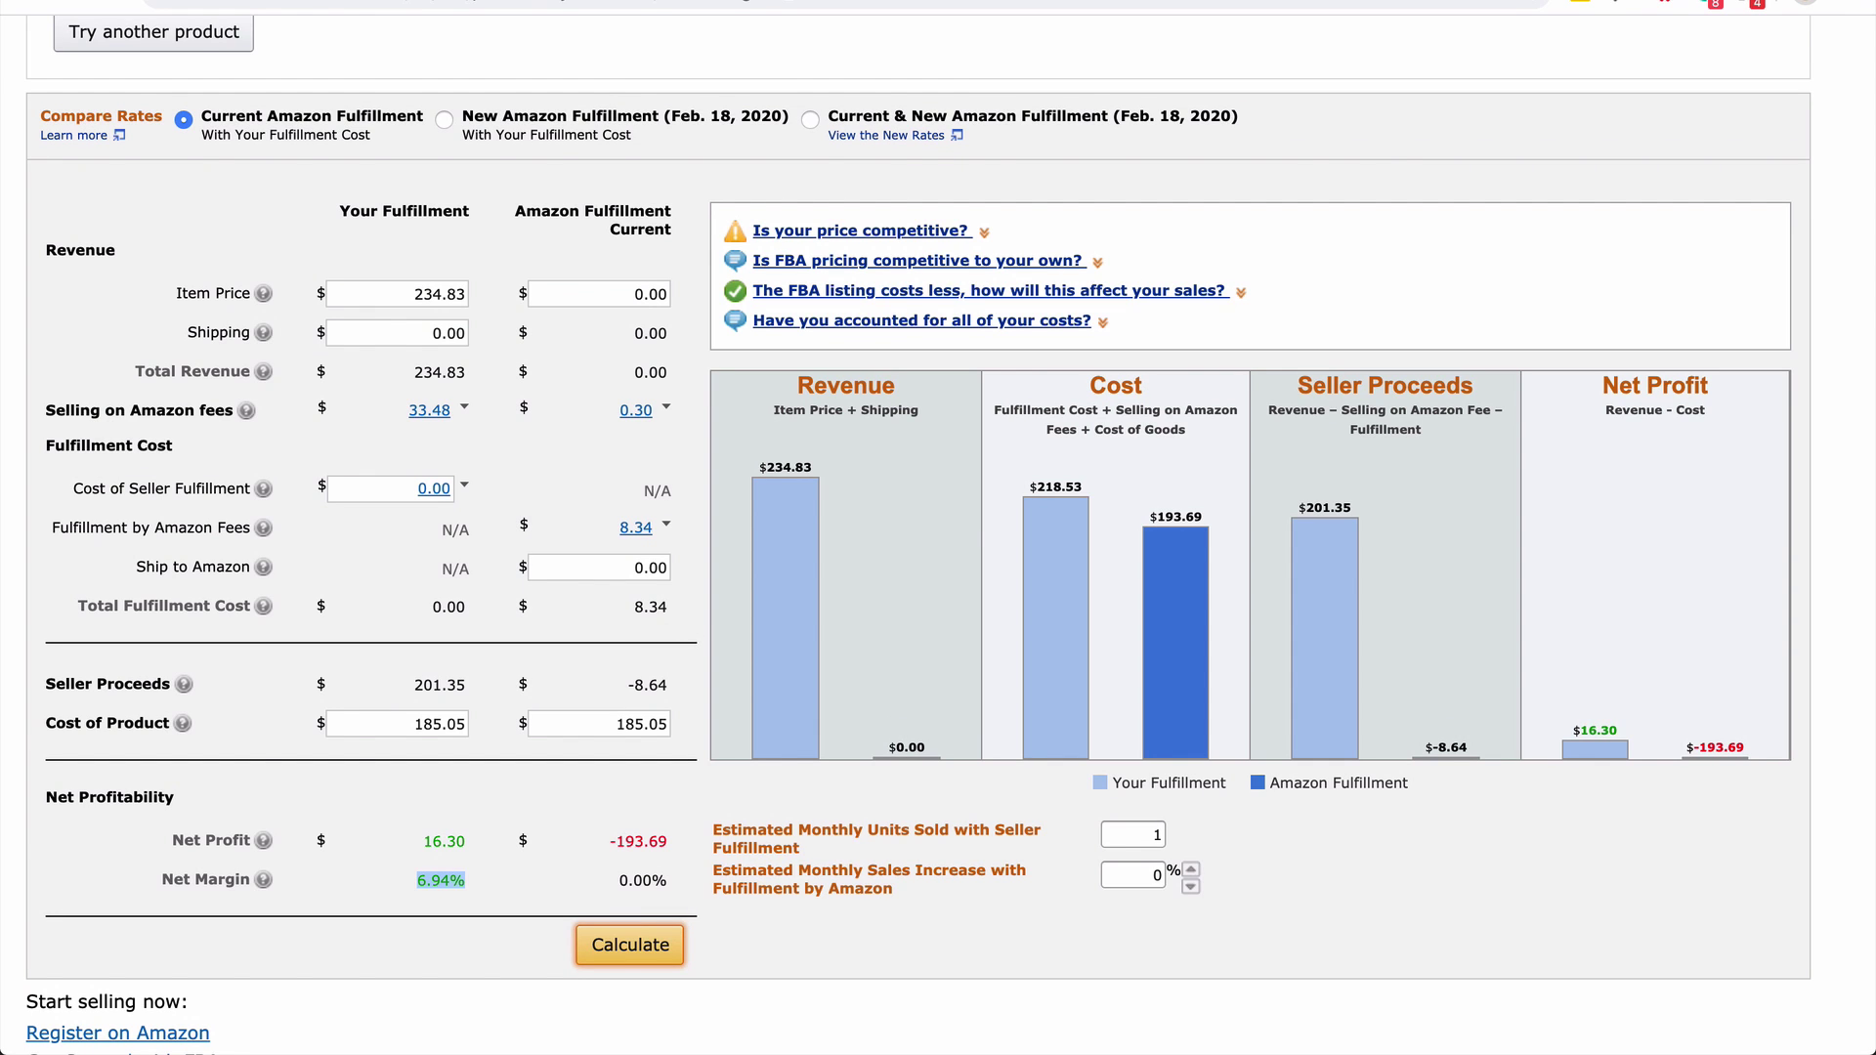
Switch to the AMZScout sales estimator and look over its product categories
key("ctrl+Tab")
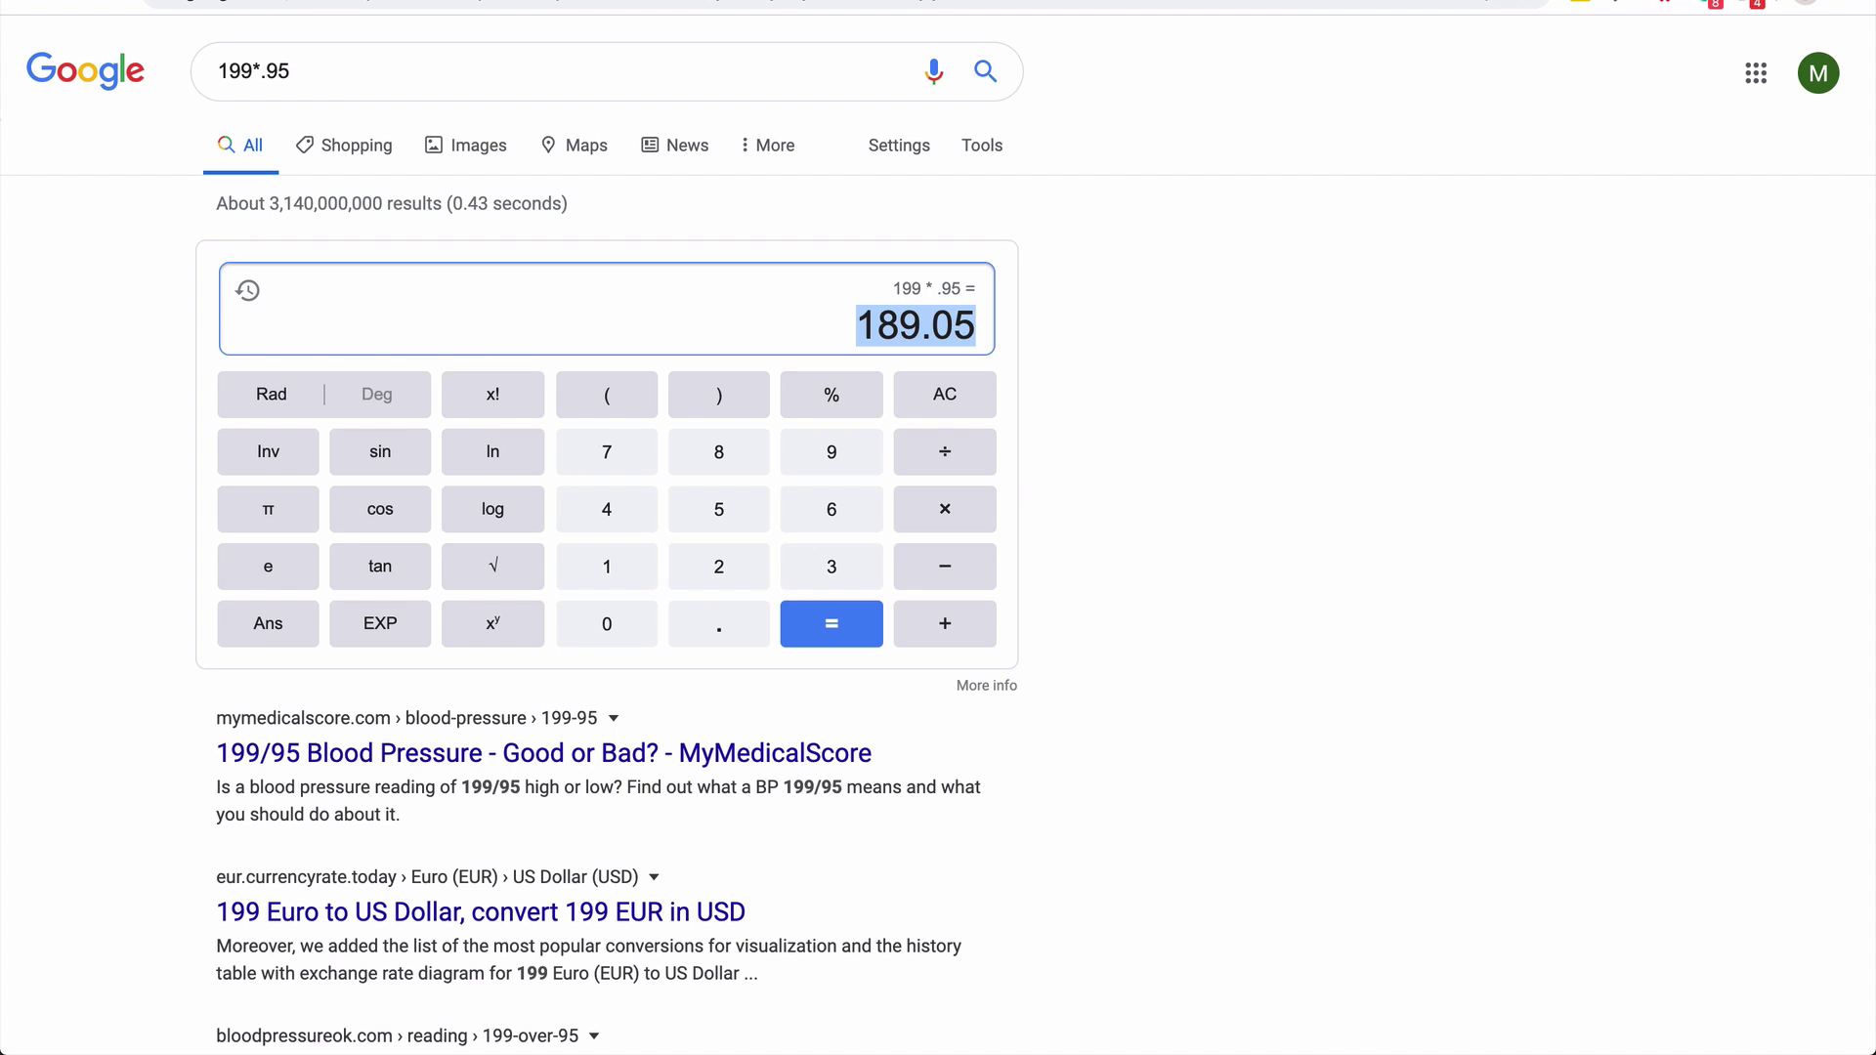
key("ctrl+Tab")
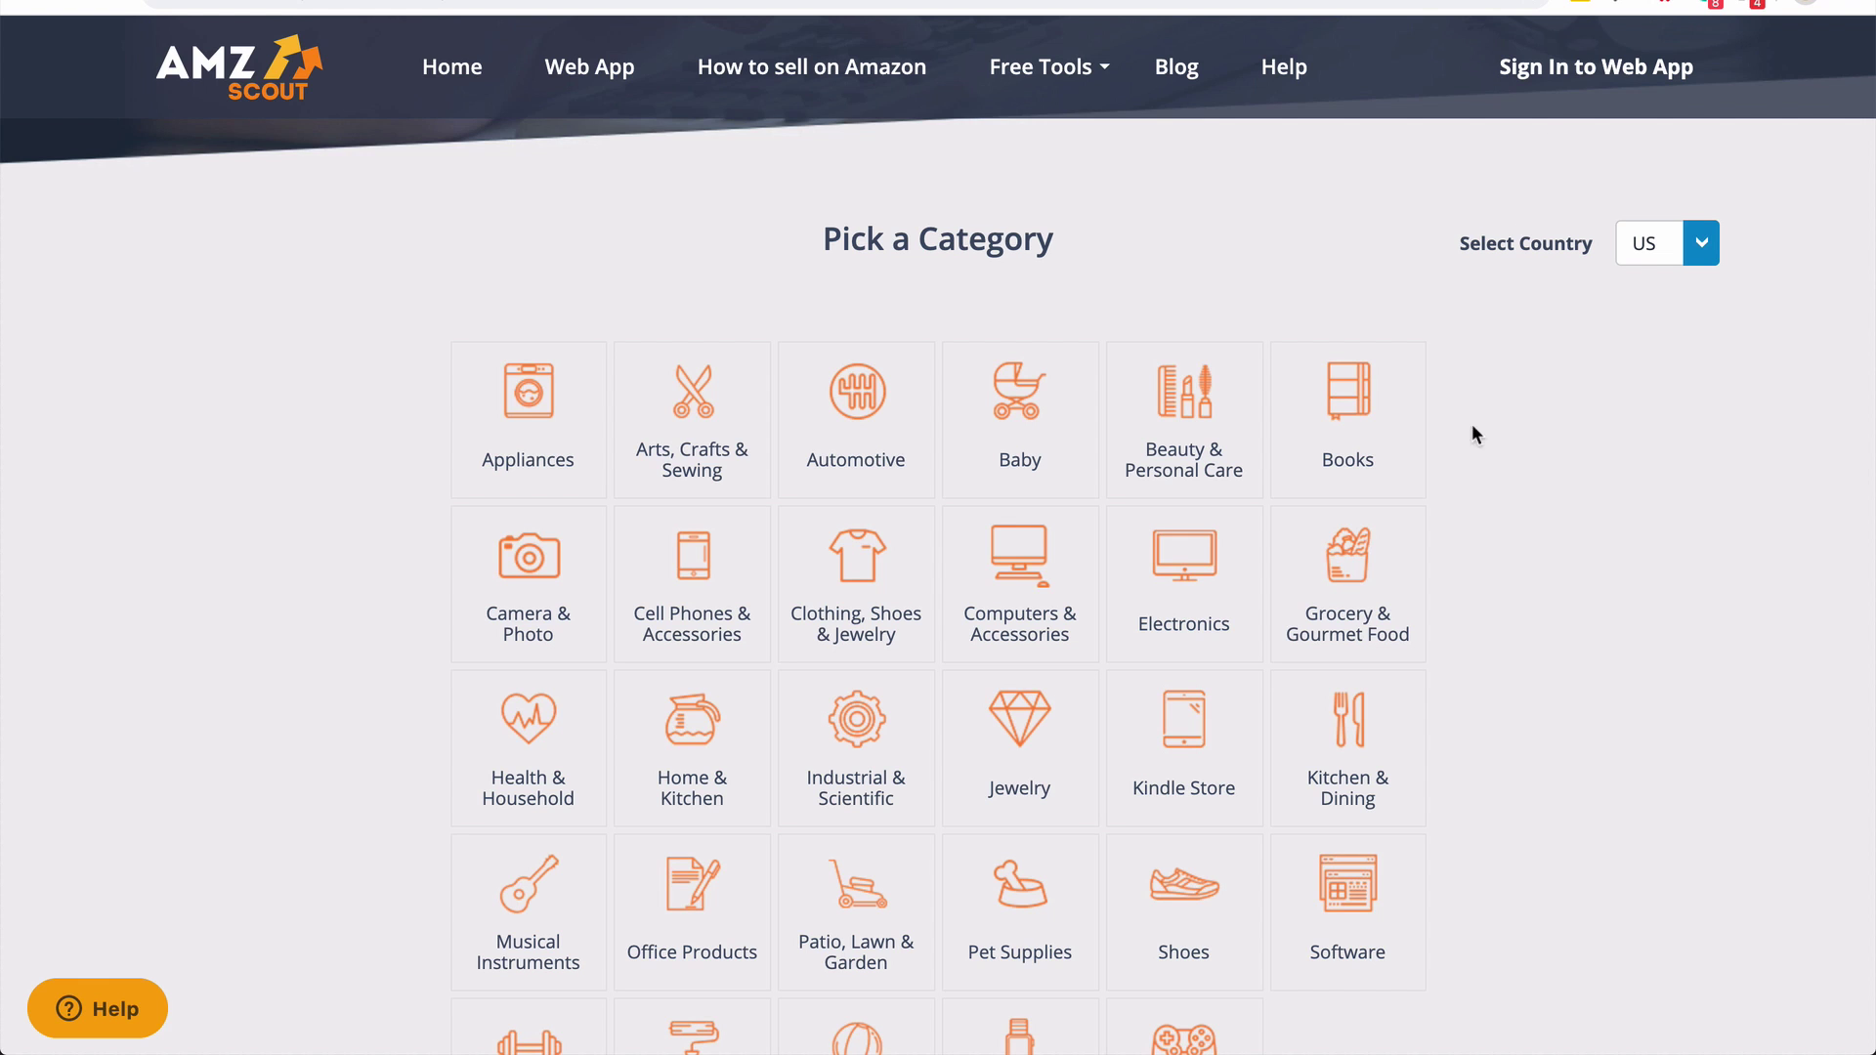
scroll(1494, 783, "down", 1)
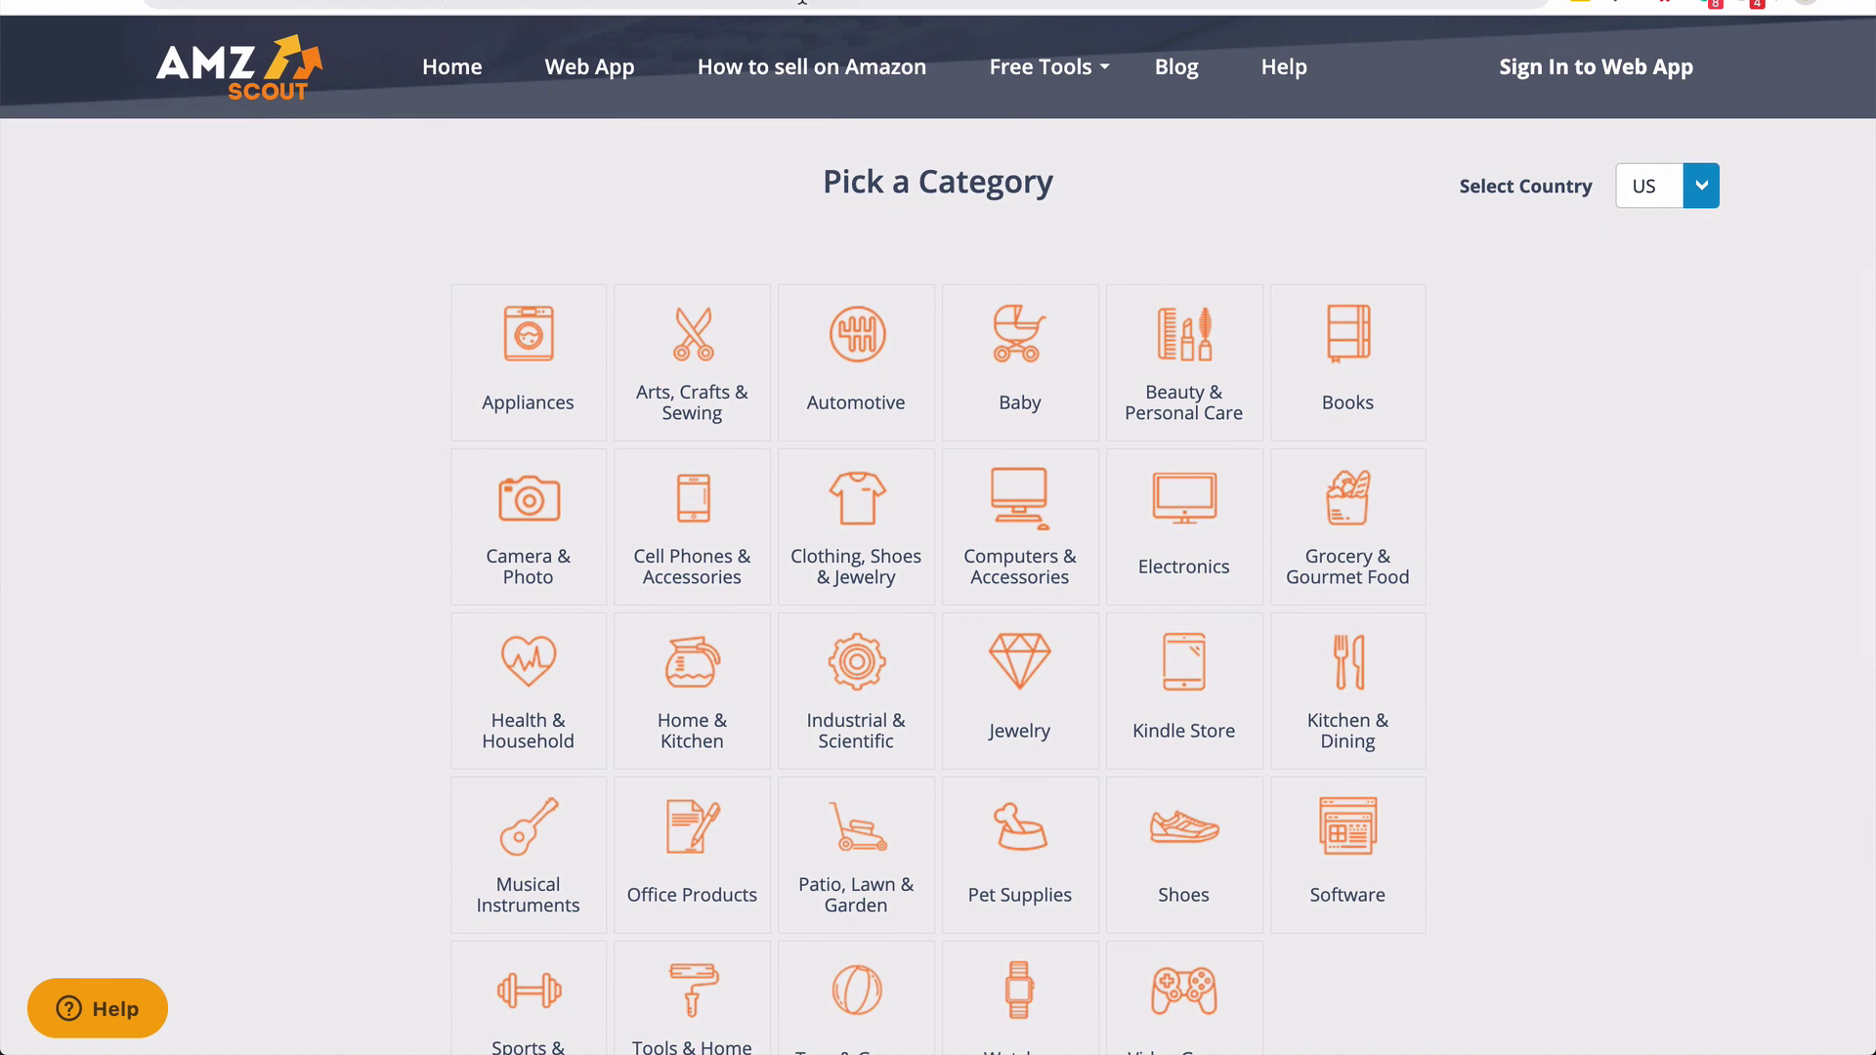
scroll(788, 181, "up", 1)
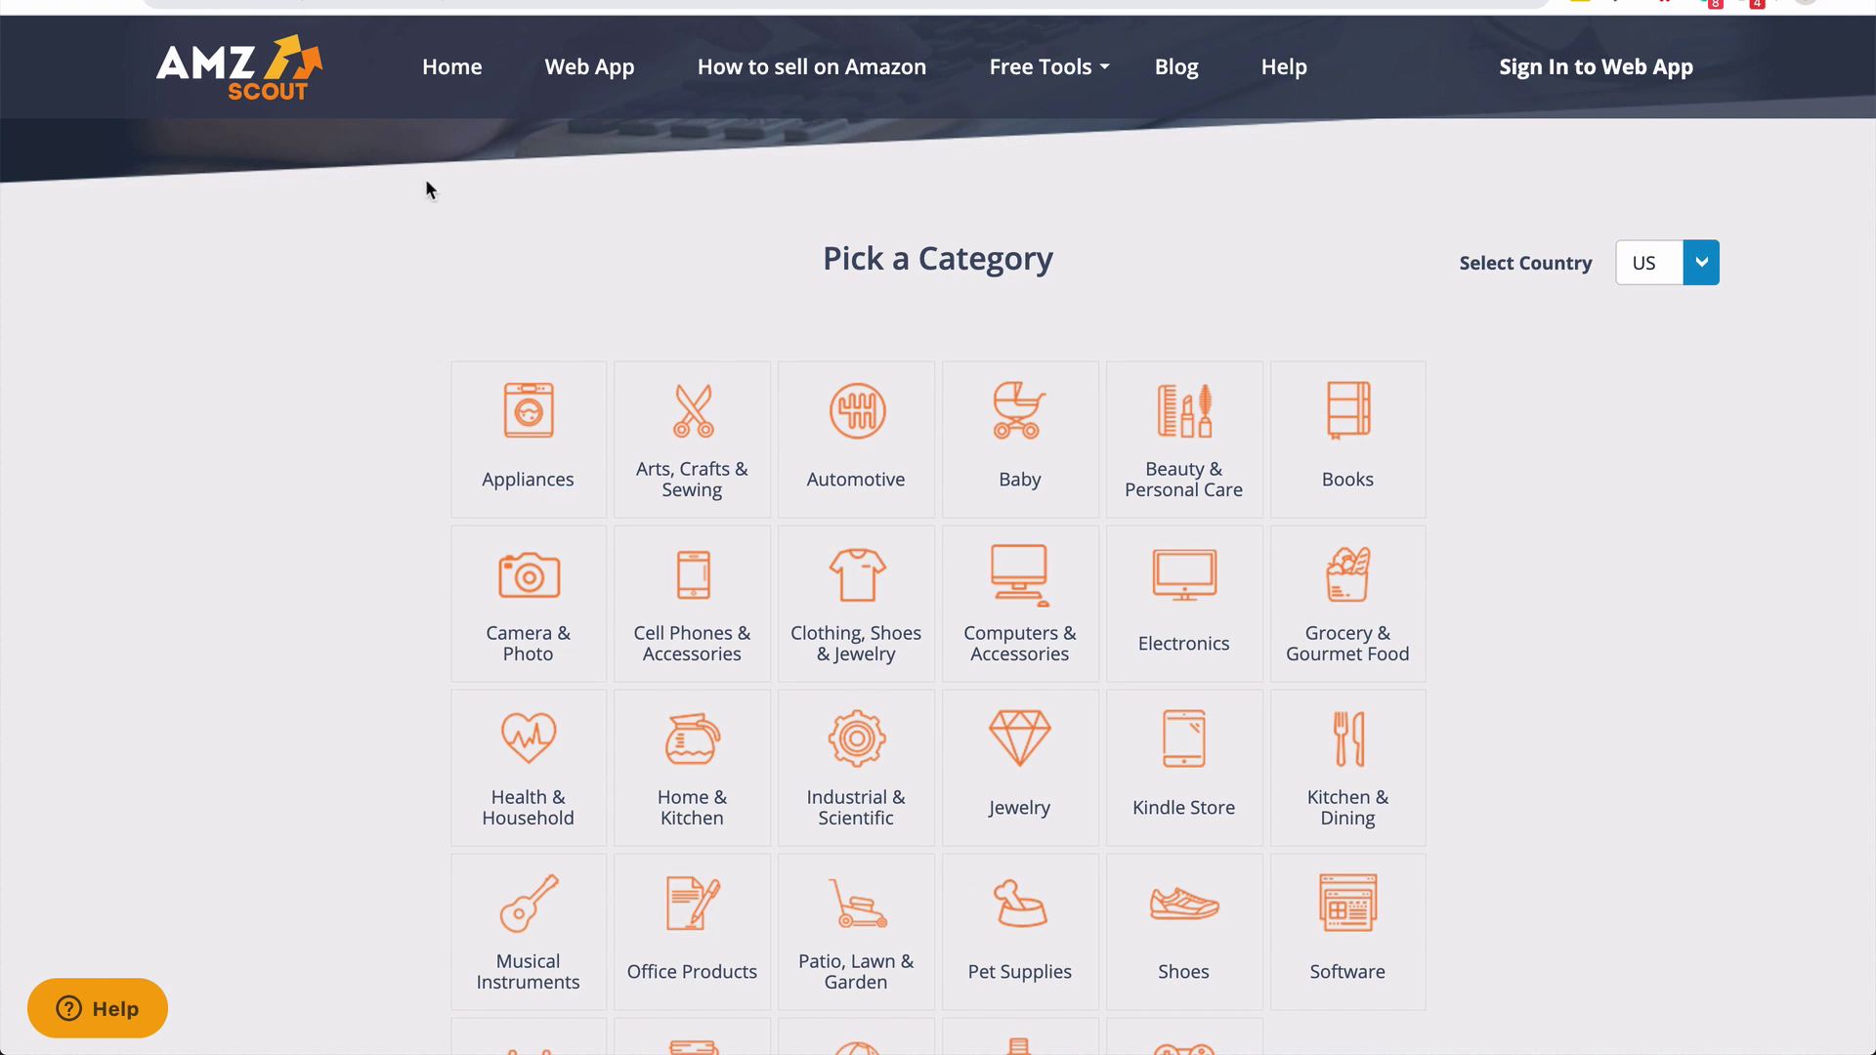
scroll(430, 342, "down", 1)
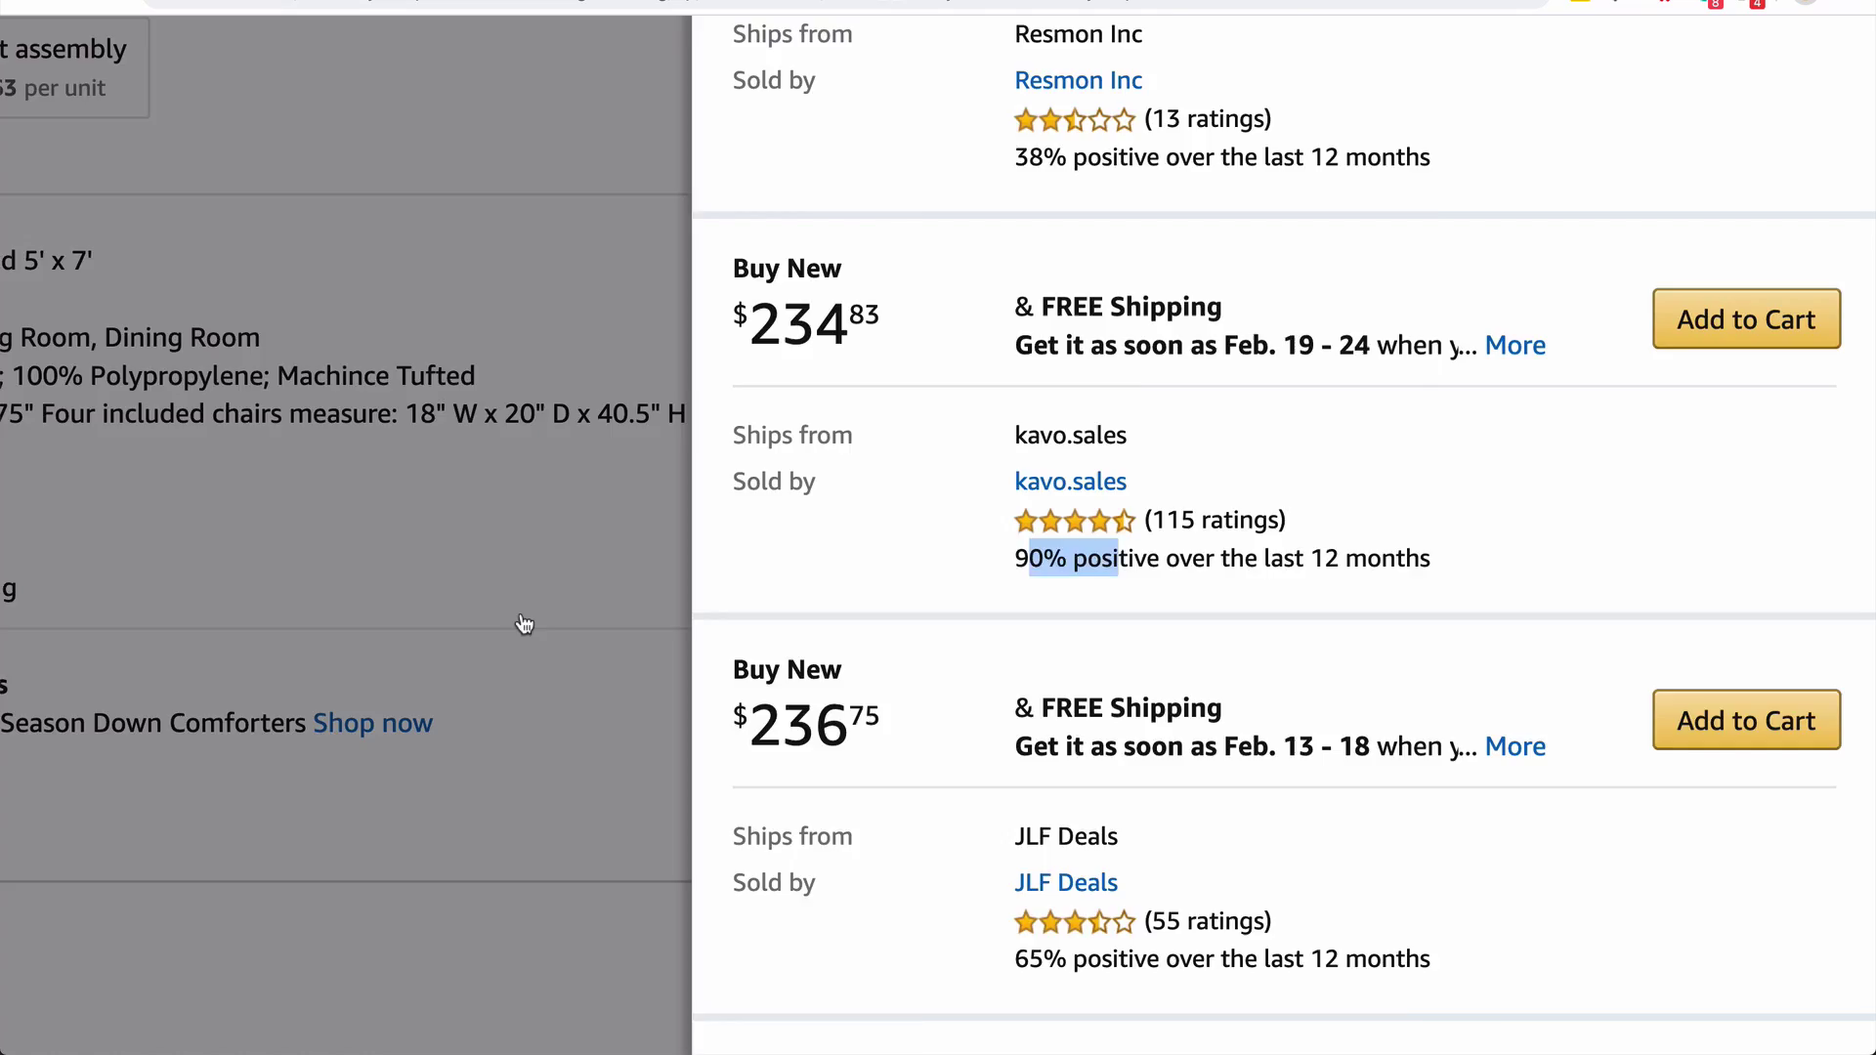
Close the offers list on the Amazon dining set listing and copy its Home & Kitchen Best Sellers Rank number
left_click(524, 623)
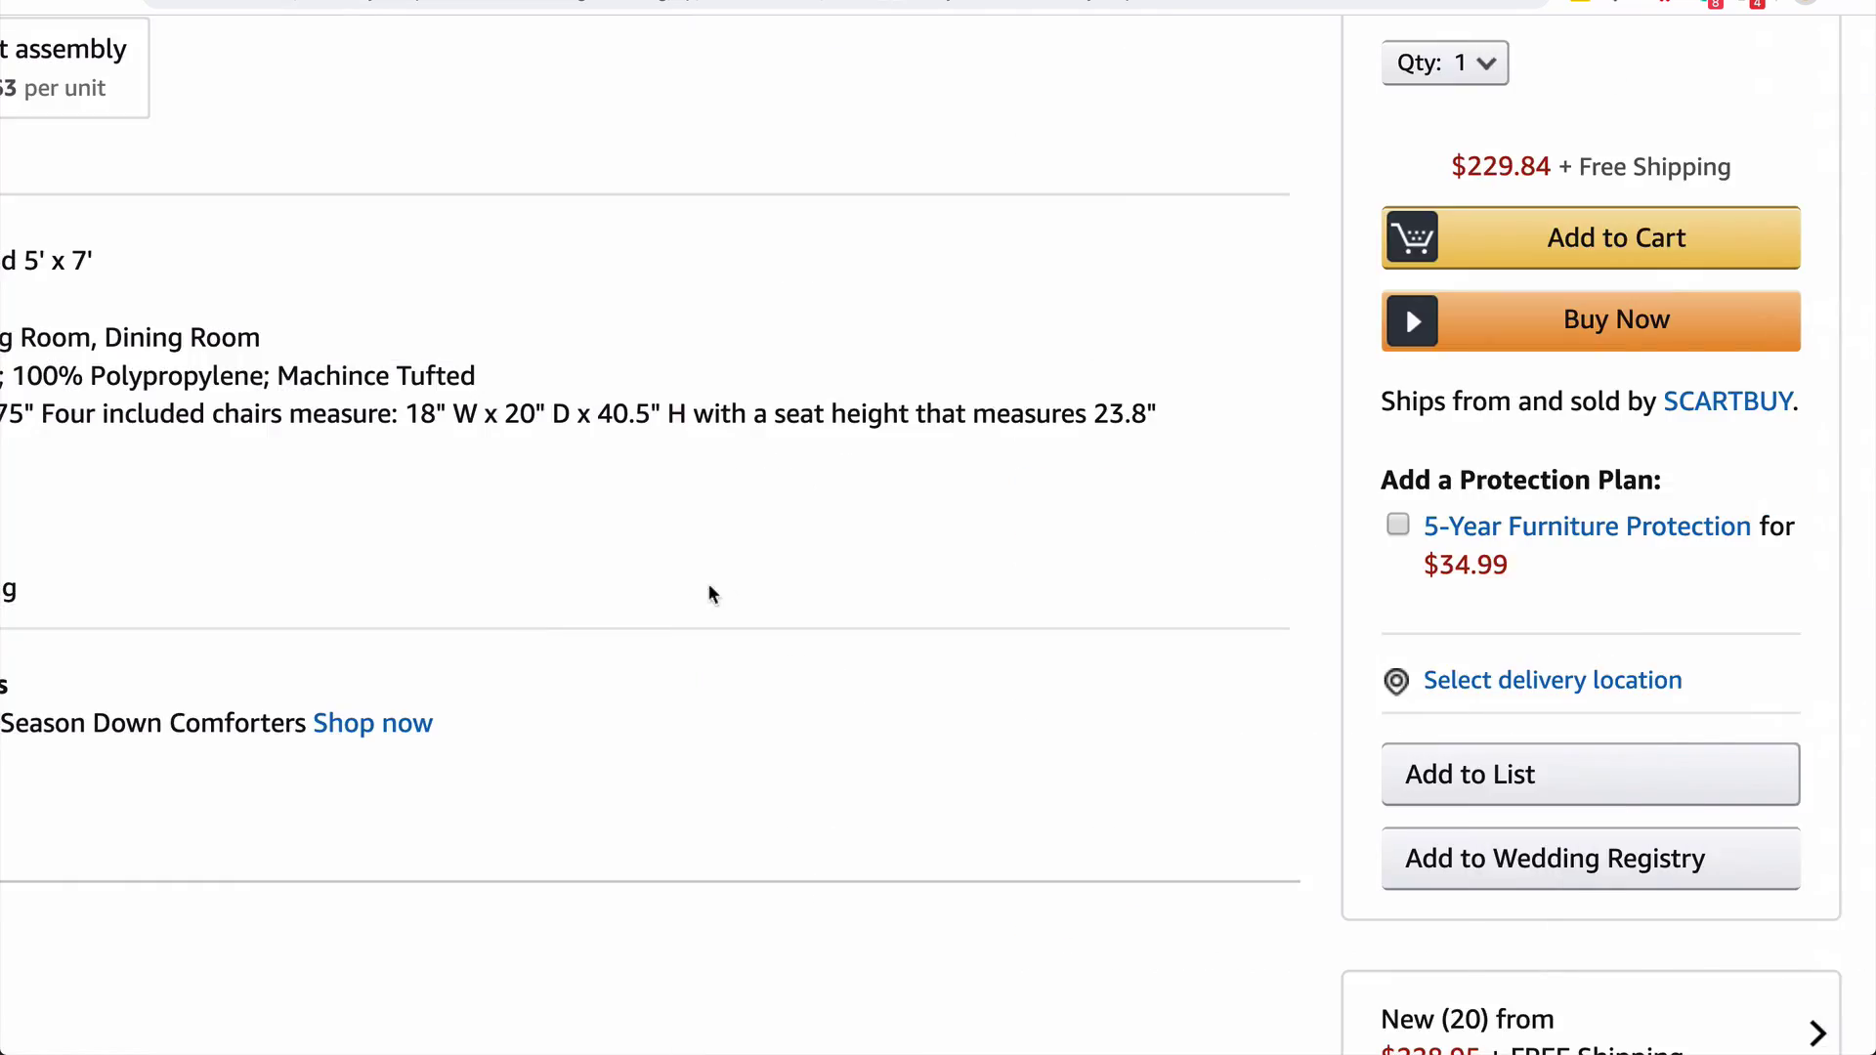
scroll(678, 586, "down", 20)
scroll(678, 586, "up", 10)
scroll(676, 590, "down", 3)
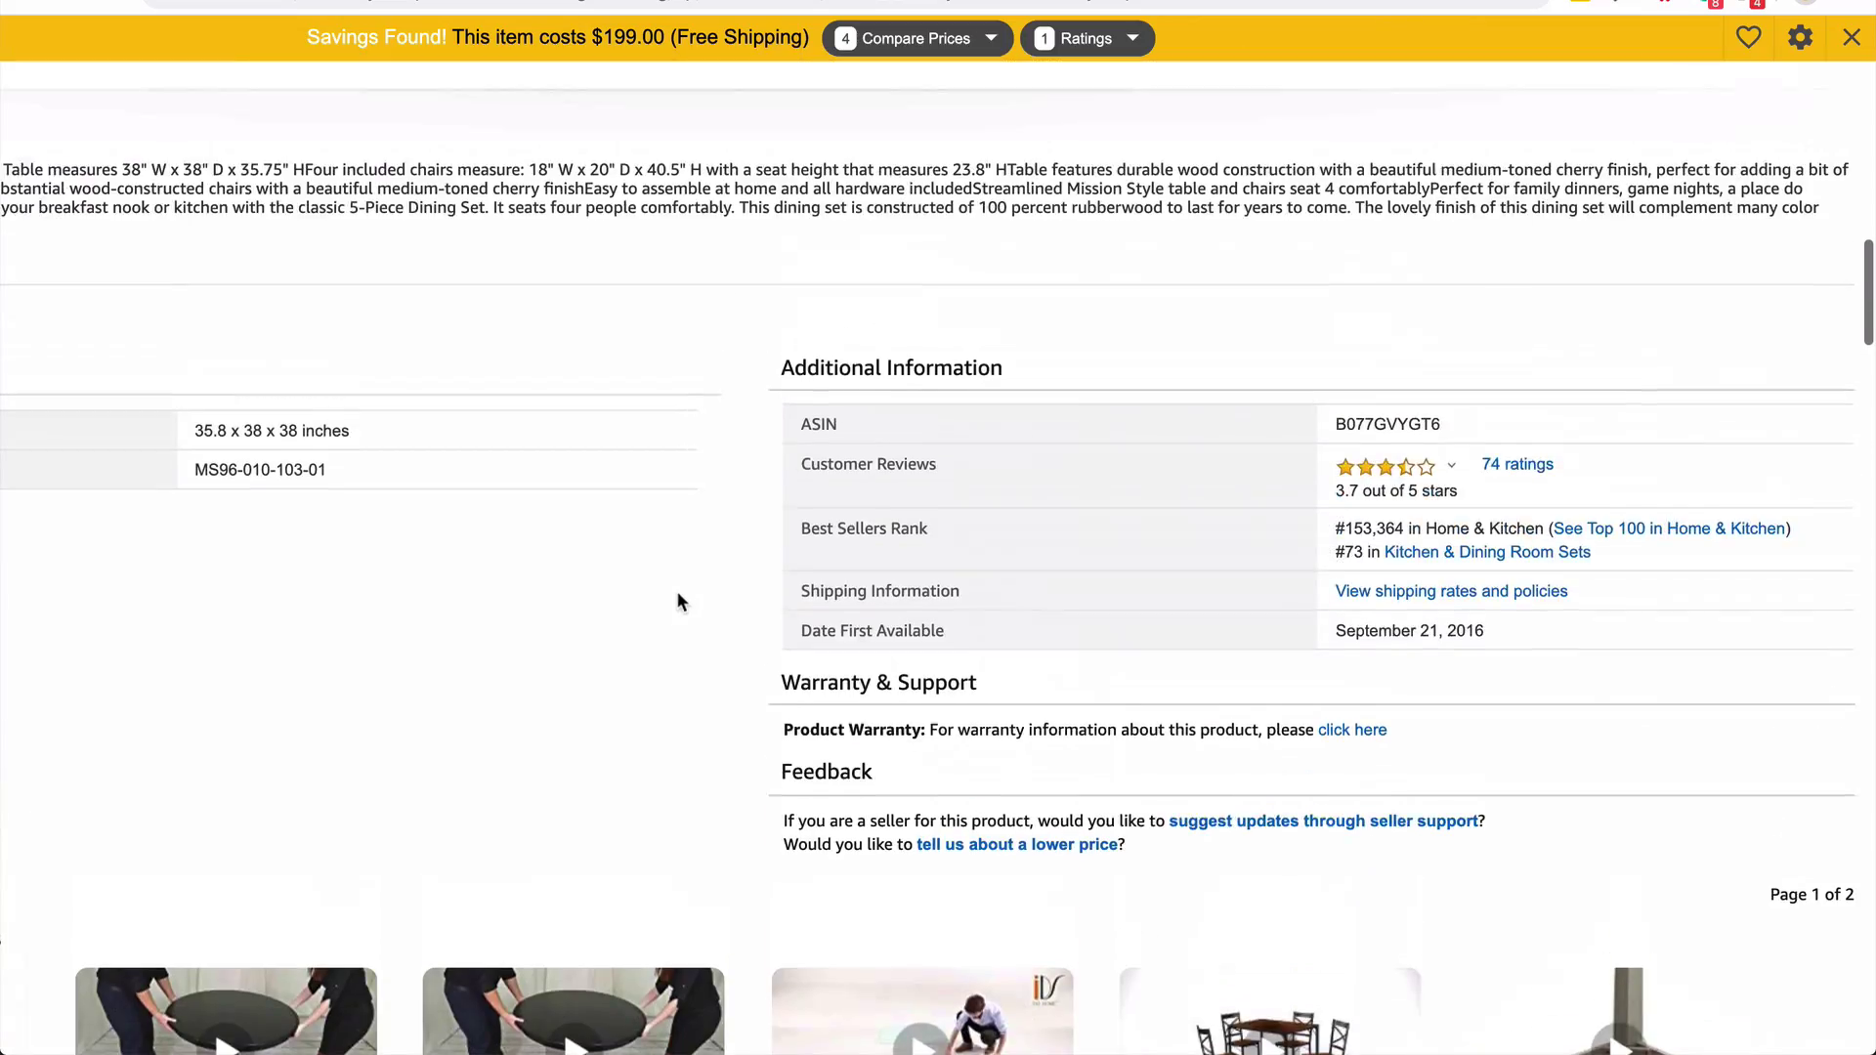
scroll(1486, 631, "up", 5)
scroll(1486, 631, "right", 3)
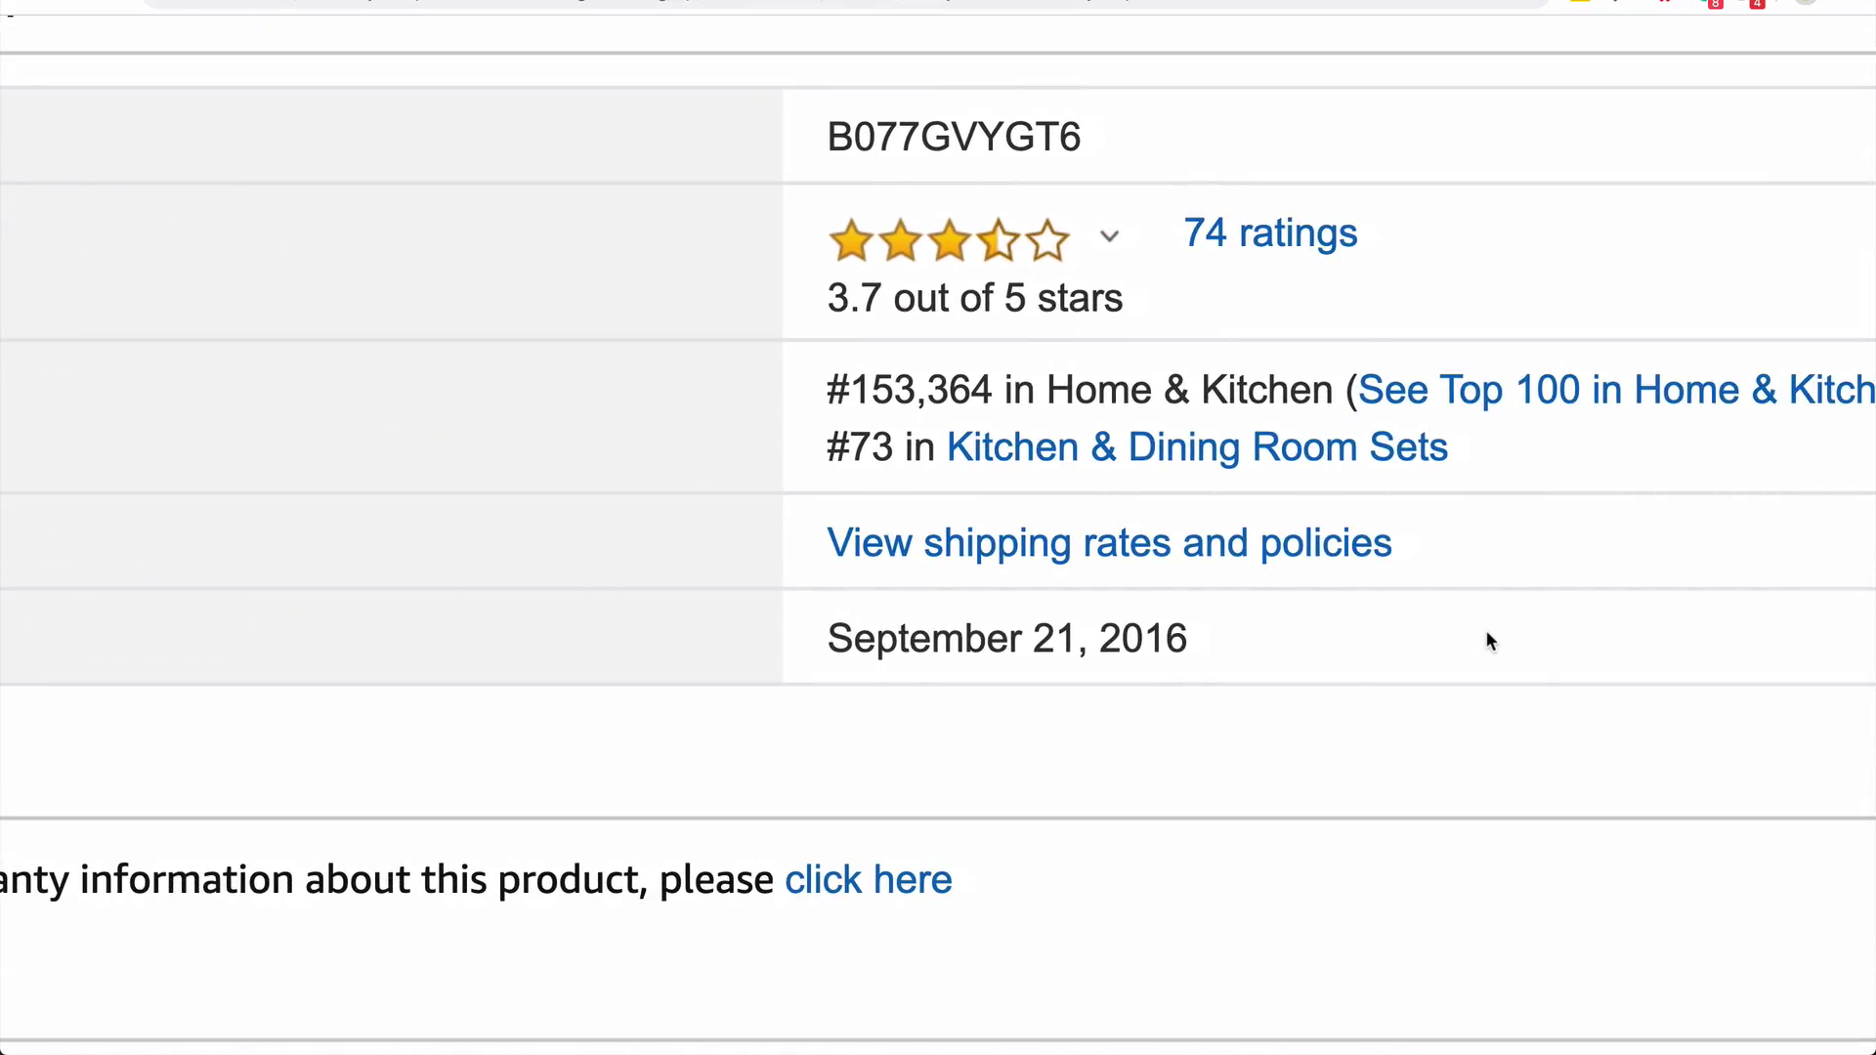
left_click_drag(852, 398, 994, 400)
key("ctrl+c")
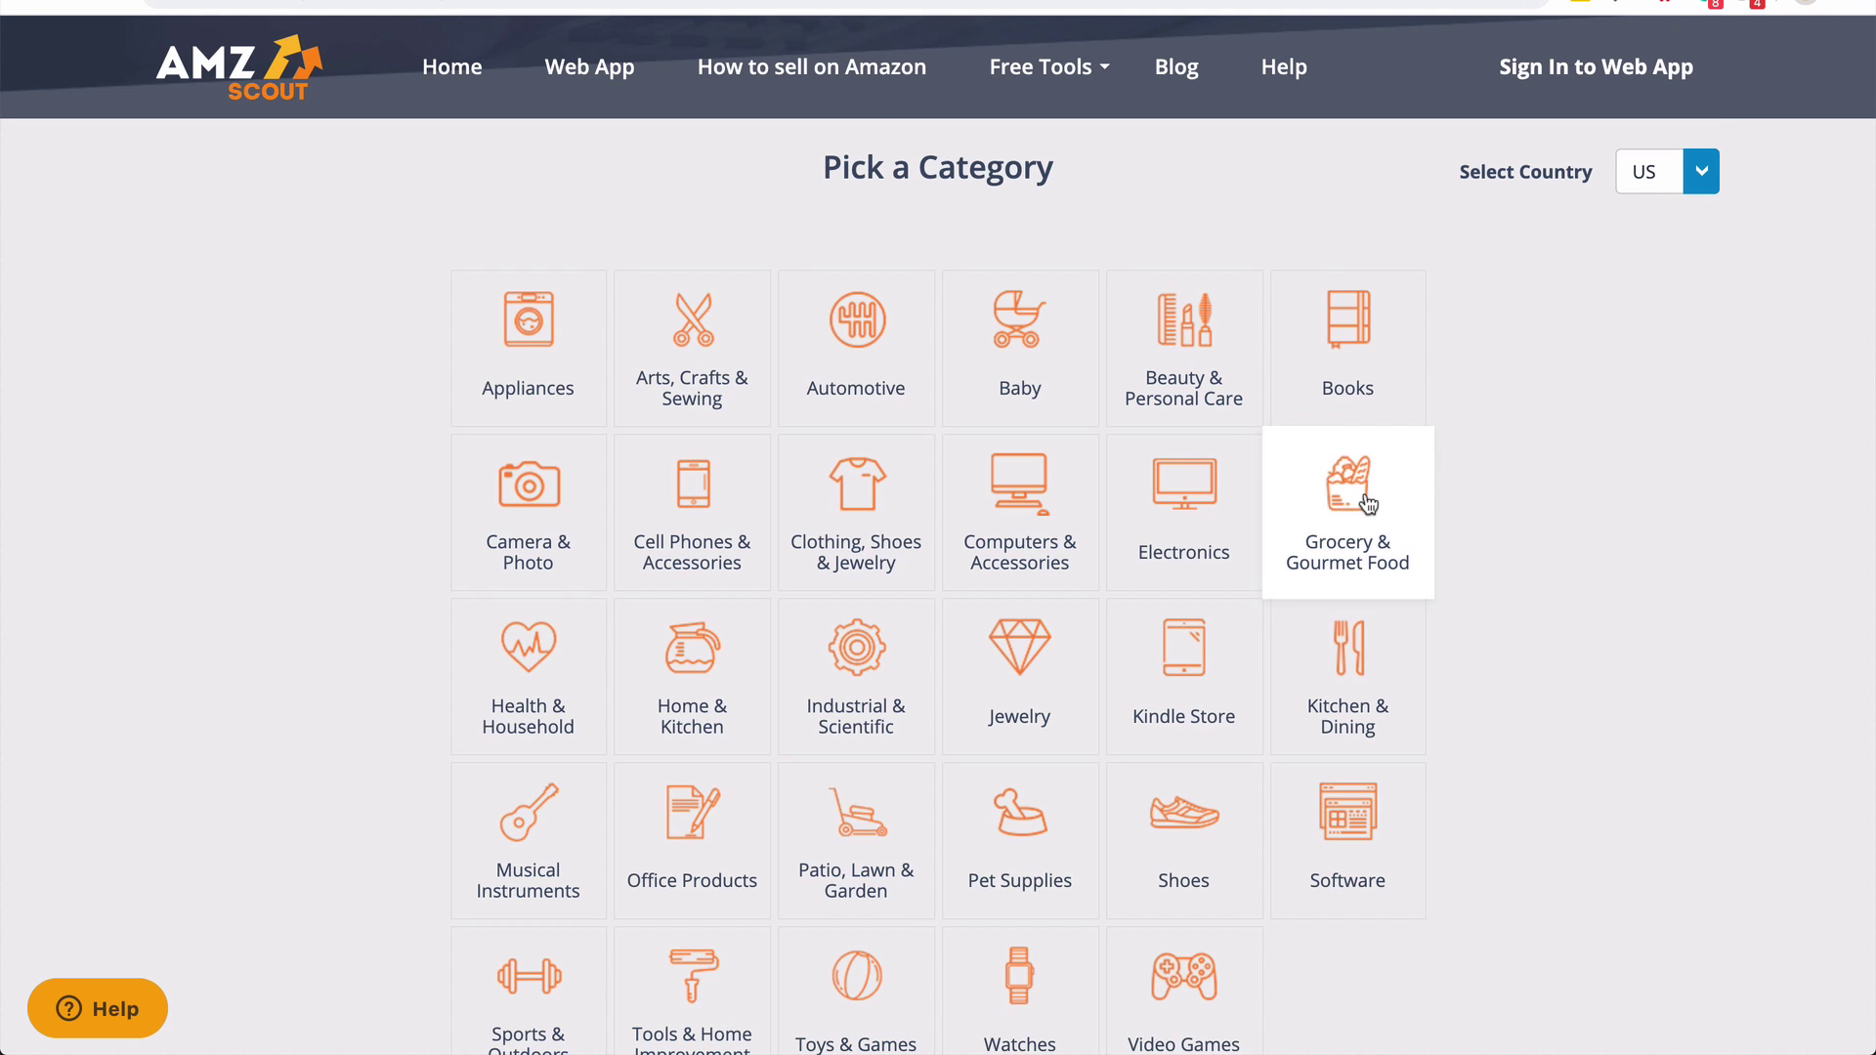
Try to estimate monthly sales for the Home & Kitchen category at sales rank 153,364
scroll(1456, 641, "down", 1)
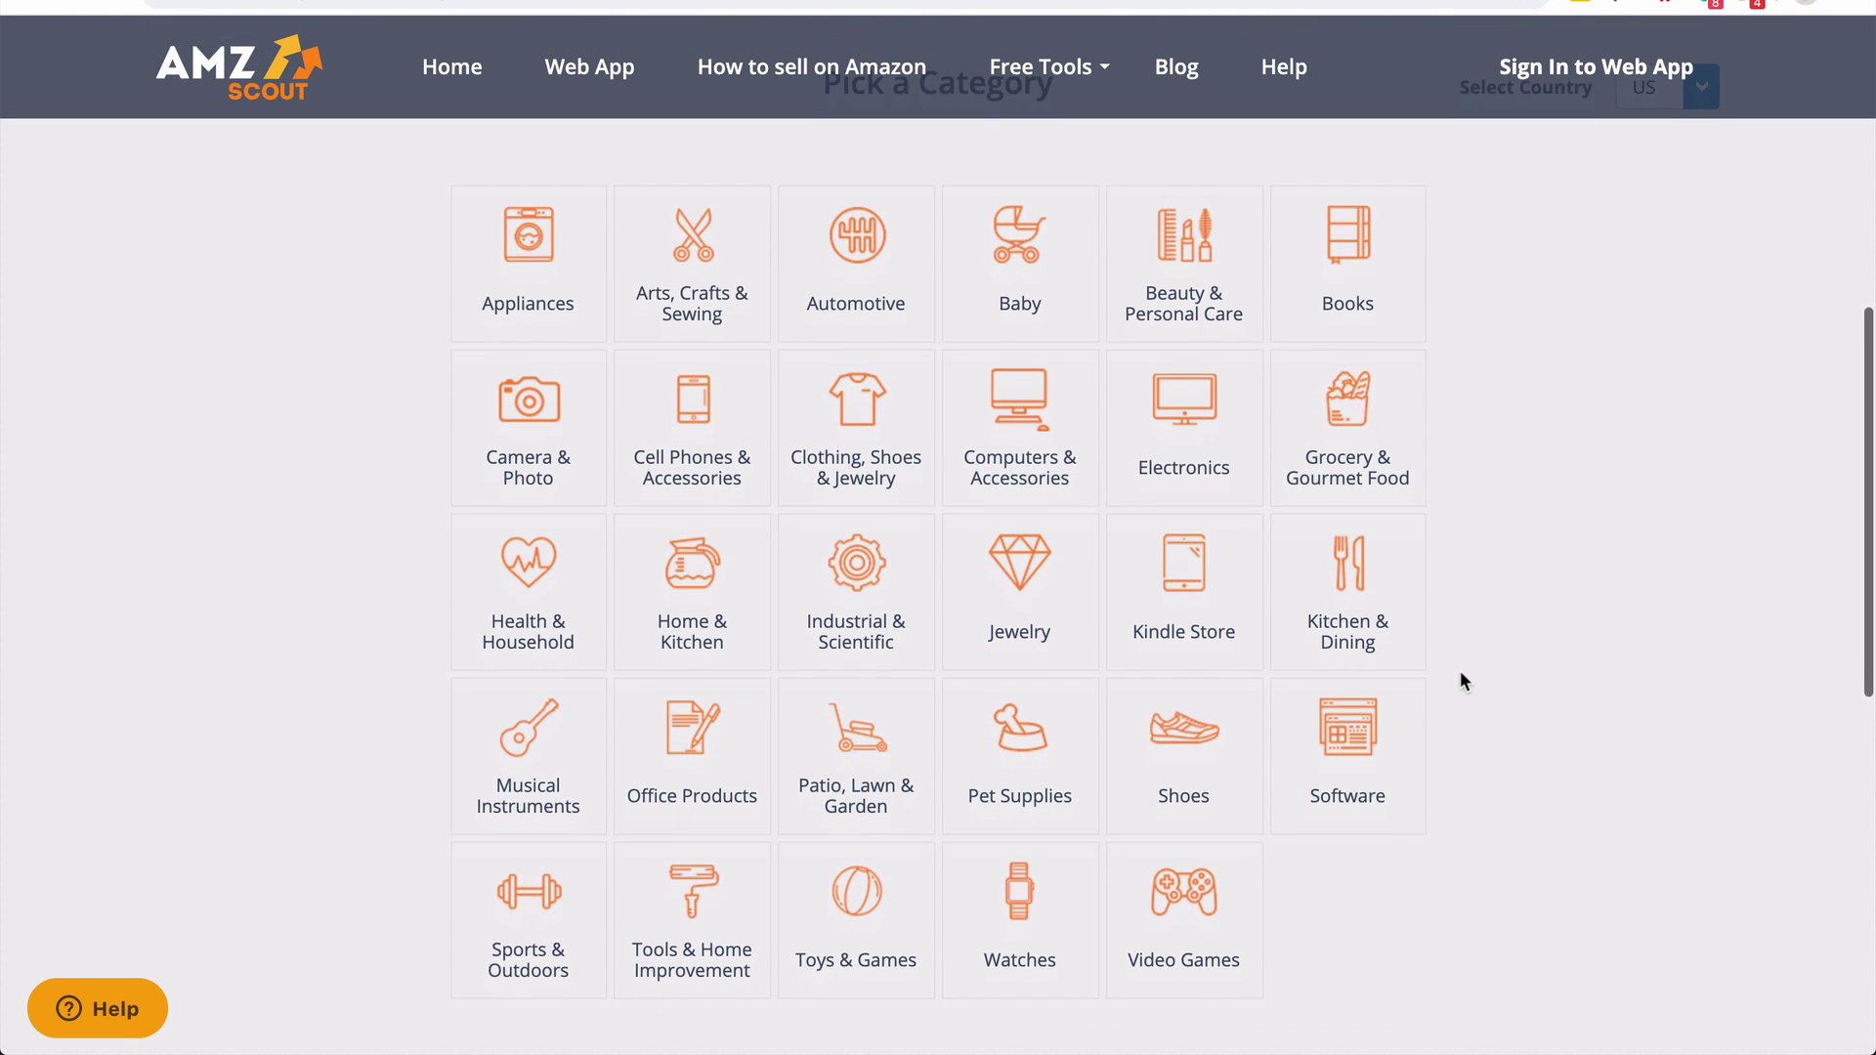
scroll(1460, 672, "down", 2)
scroll(1459, 670, "down", 1)
scroll(1460, 670, "up", 1)
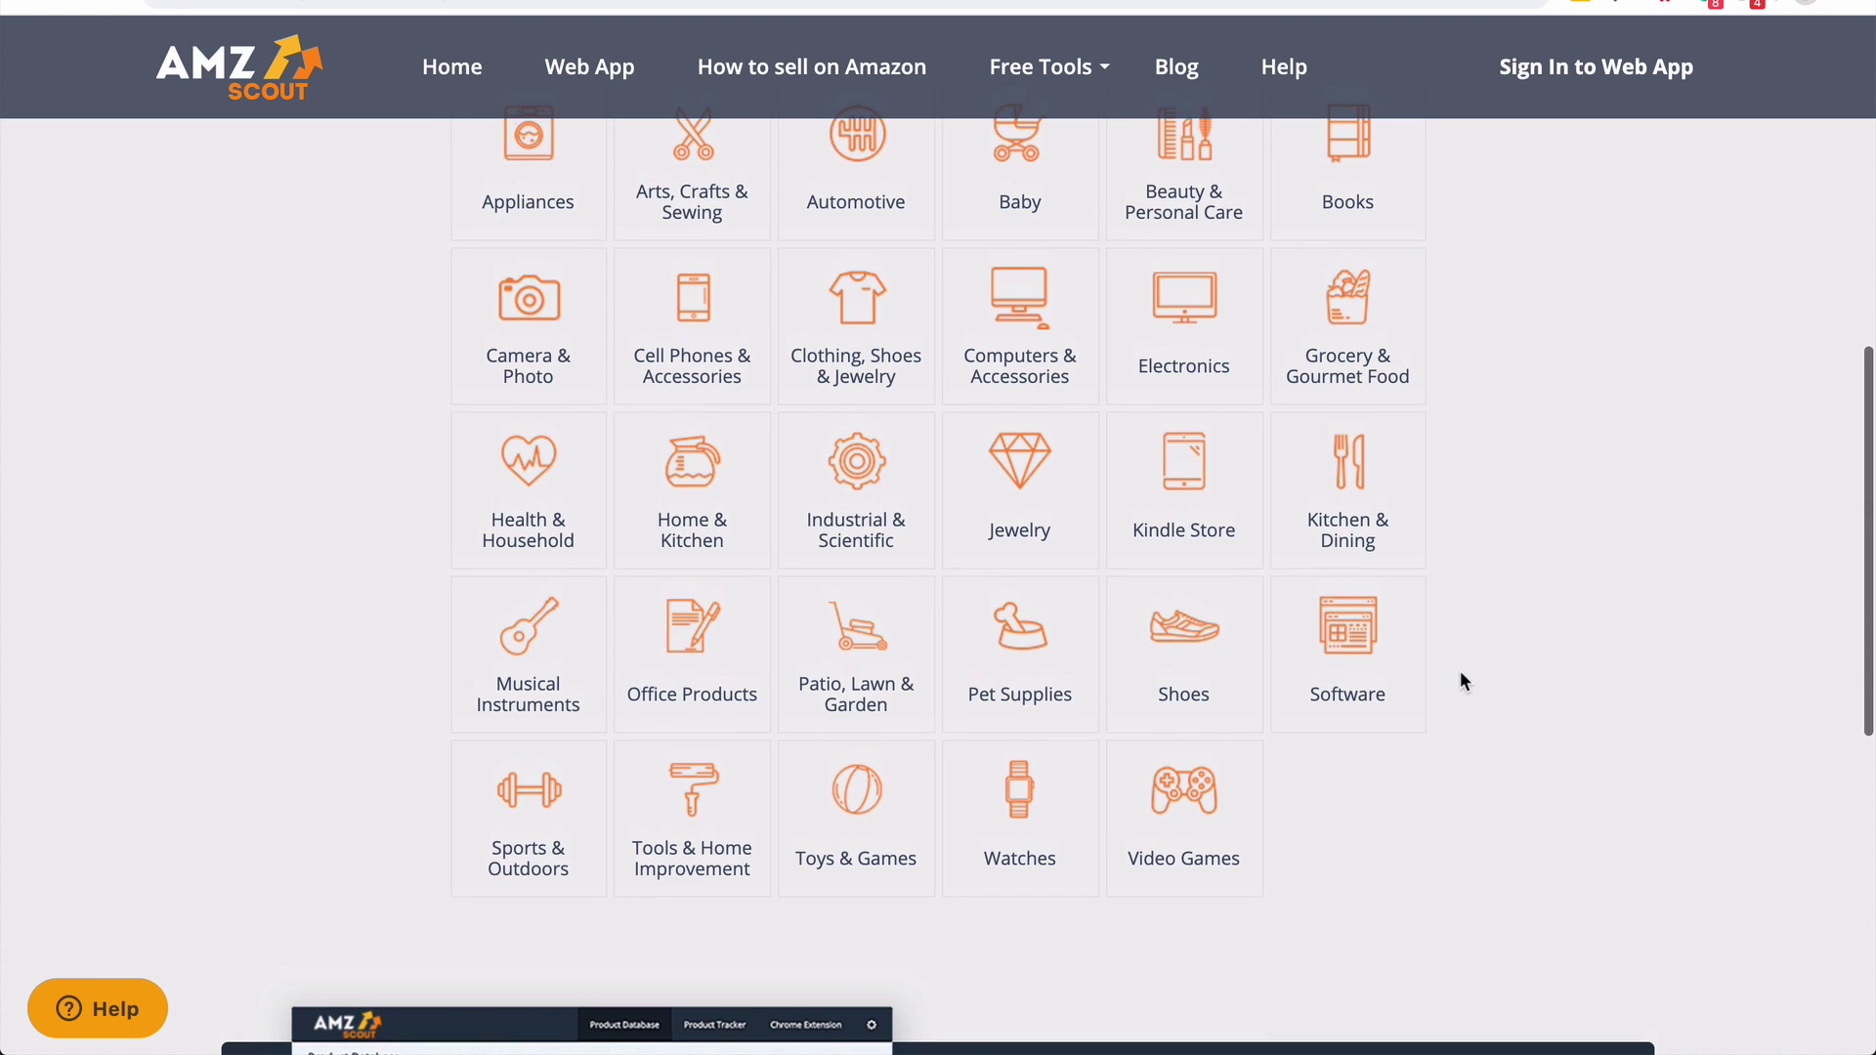
left_click(717, 500)
type("153,364")
left_click(926, 550)
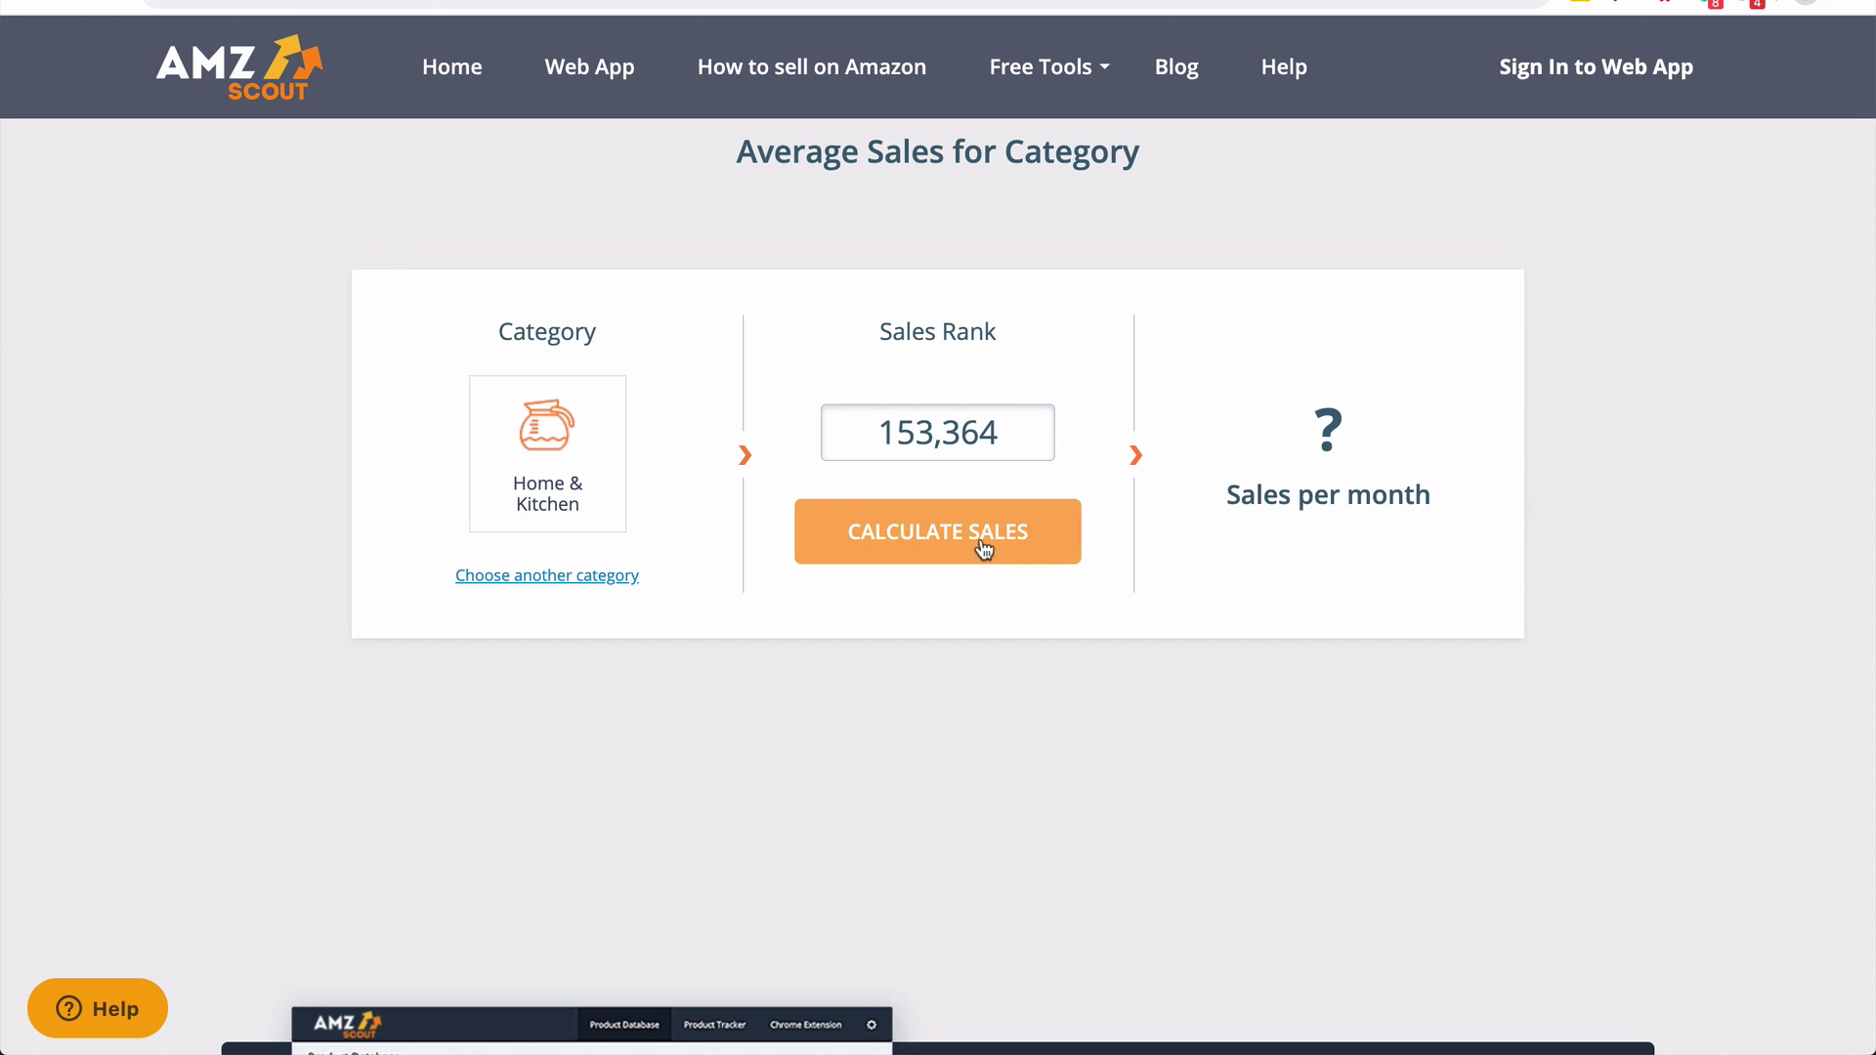
left_click(948, 544)
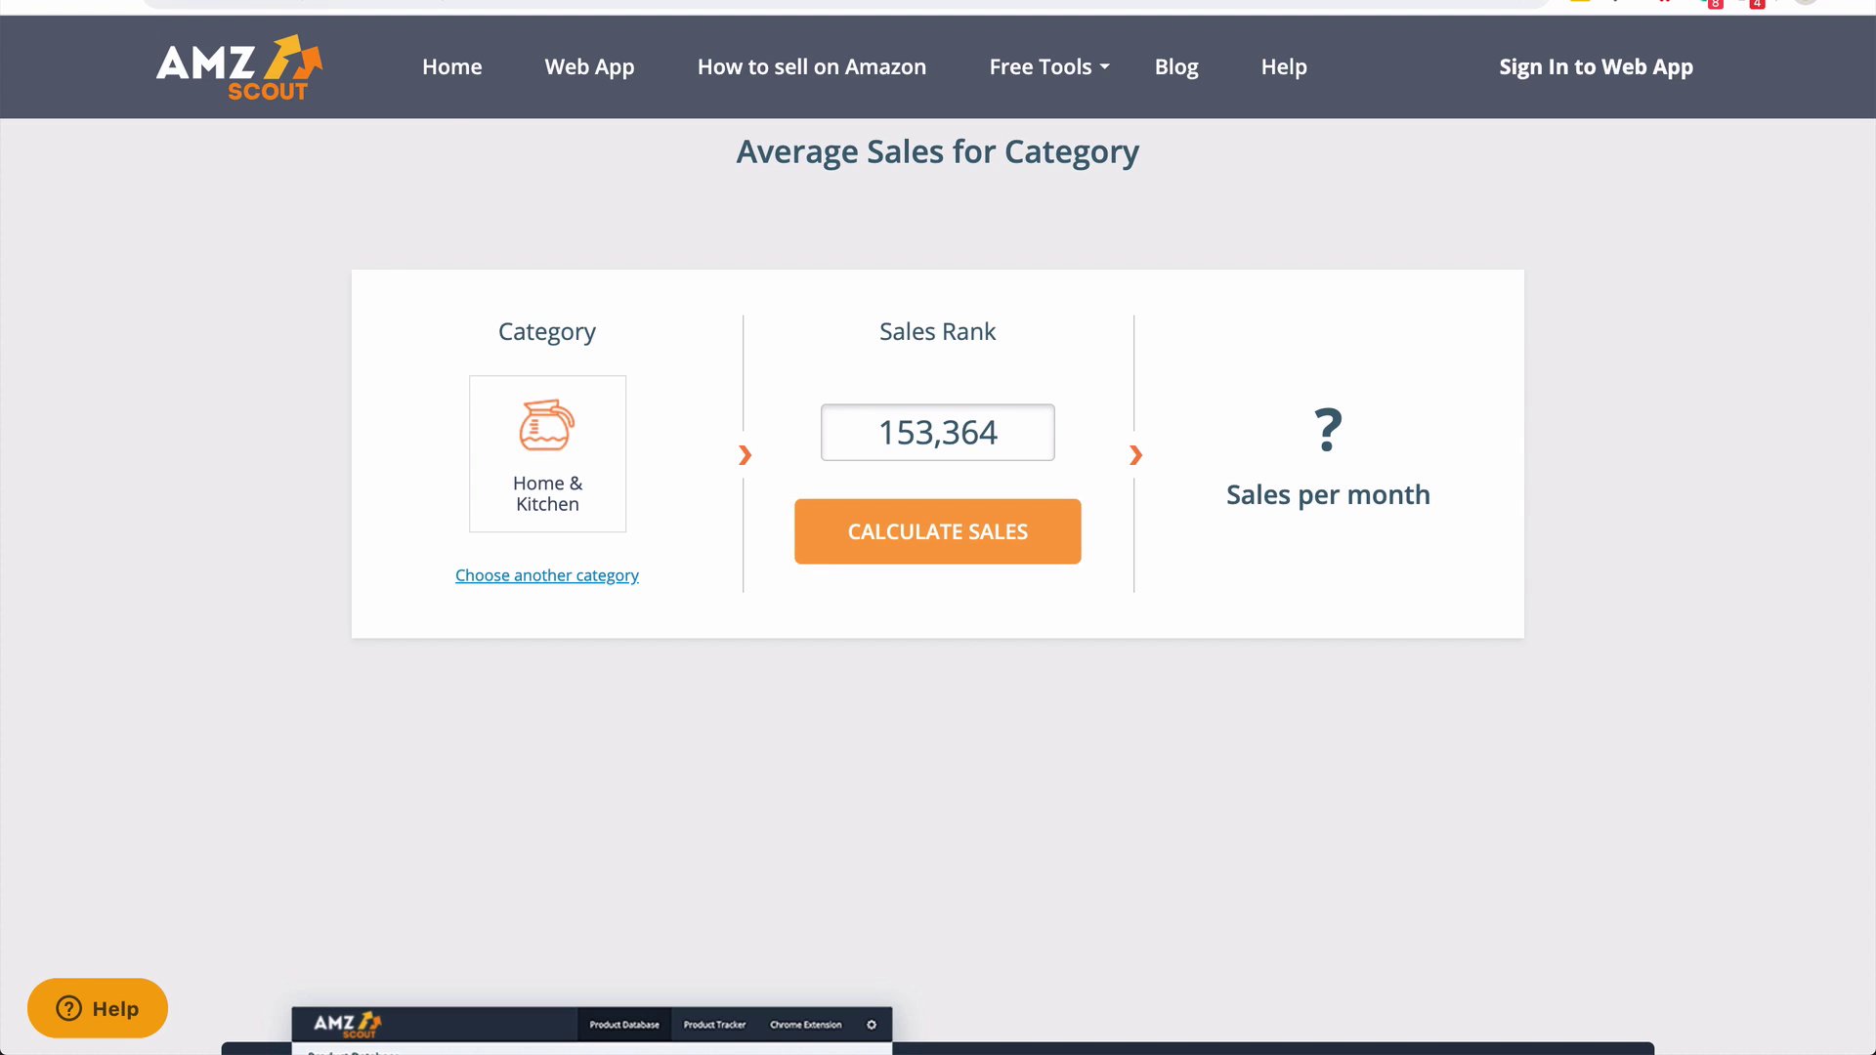
Reload the sales estimator, choose the Home & Kitchen category again, and enter 153,364 as the sales rank
left_click(110, 3)
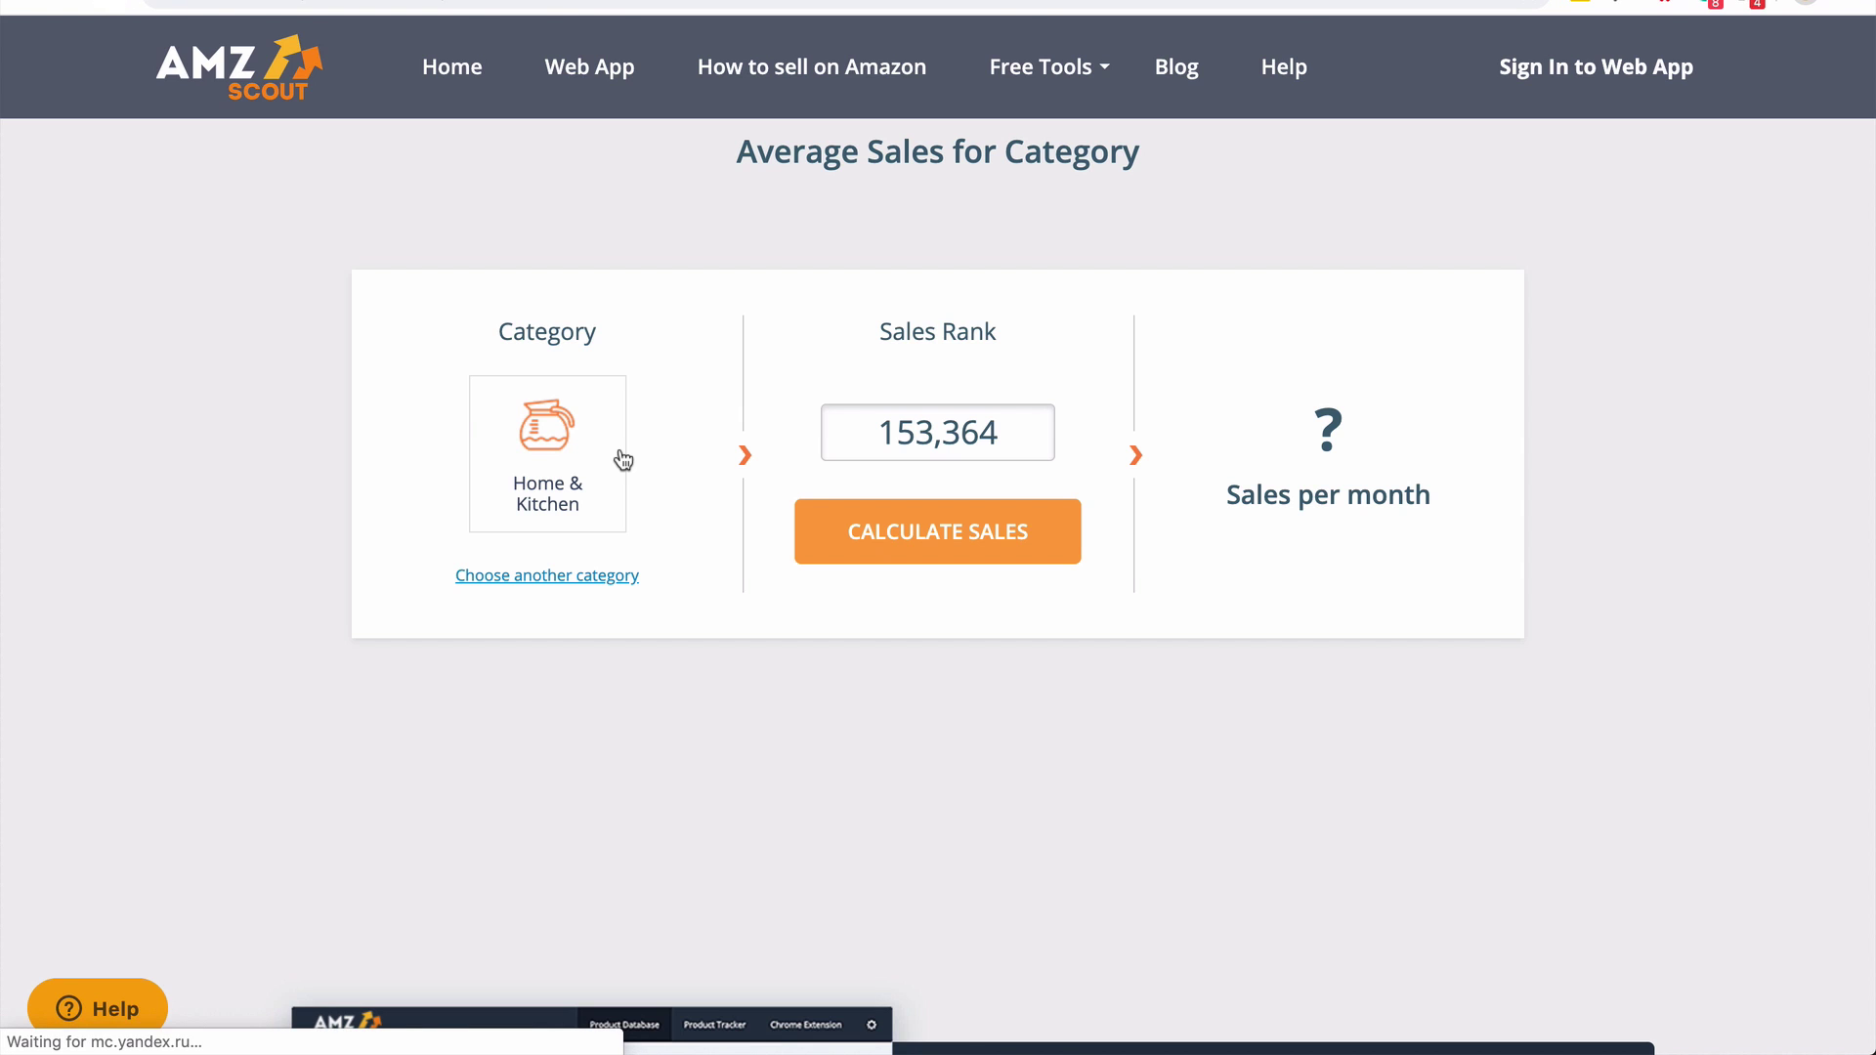
scroll(1093, 787, "down", 6)
scroll(1092, 787, "down", 2)
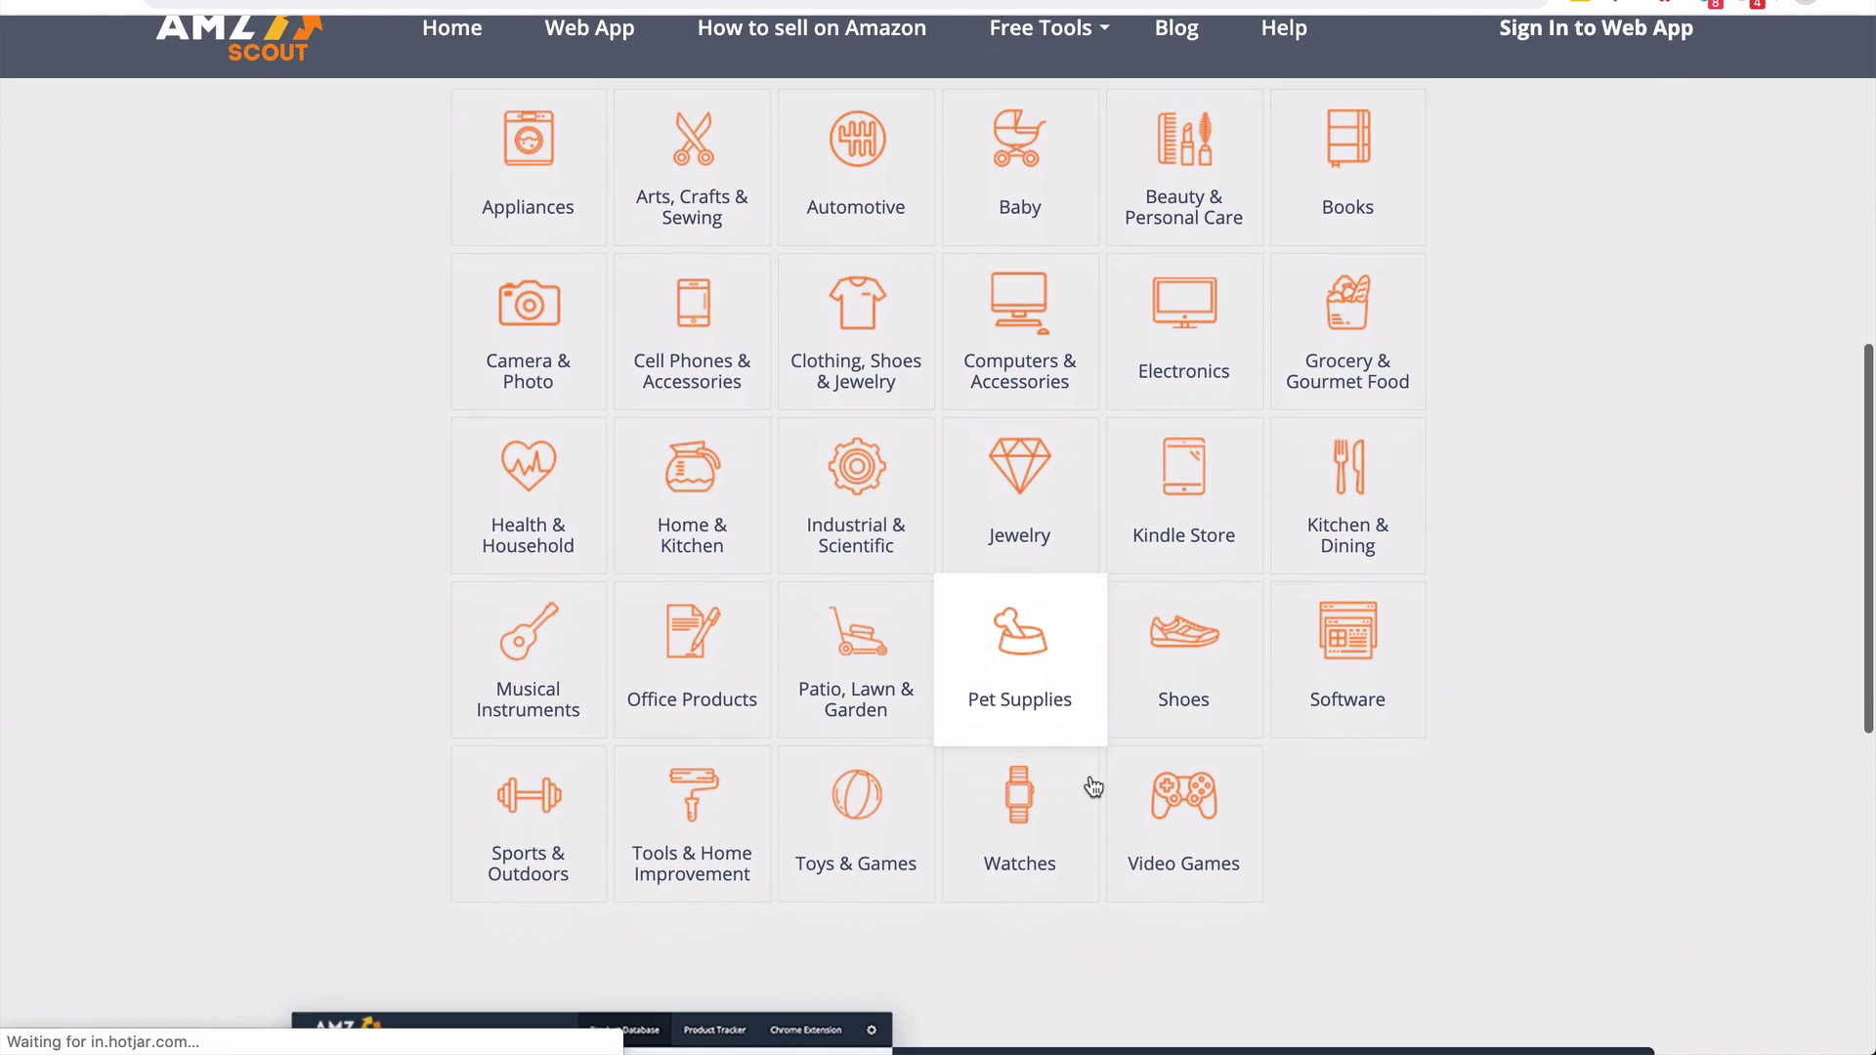
left_click(675, 498)
key("ctrl+v")
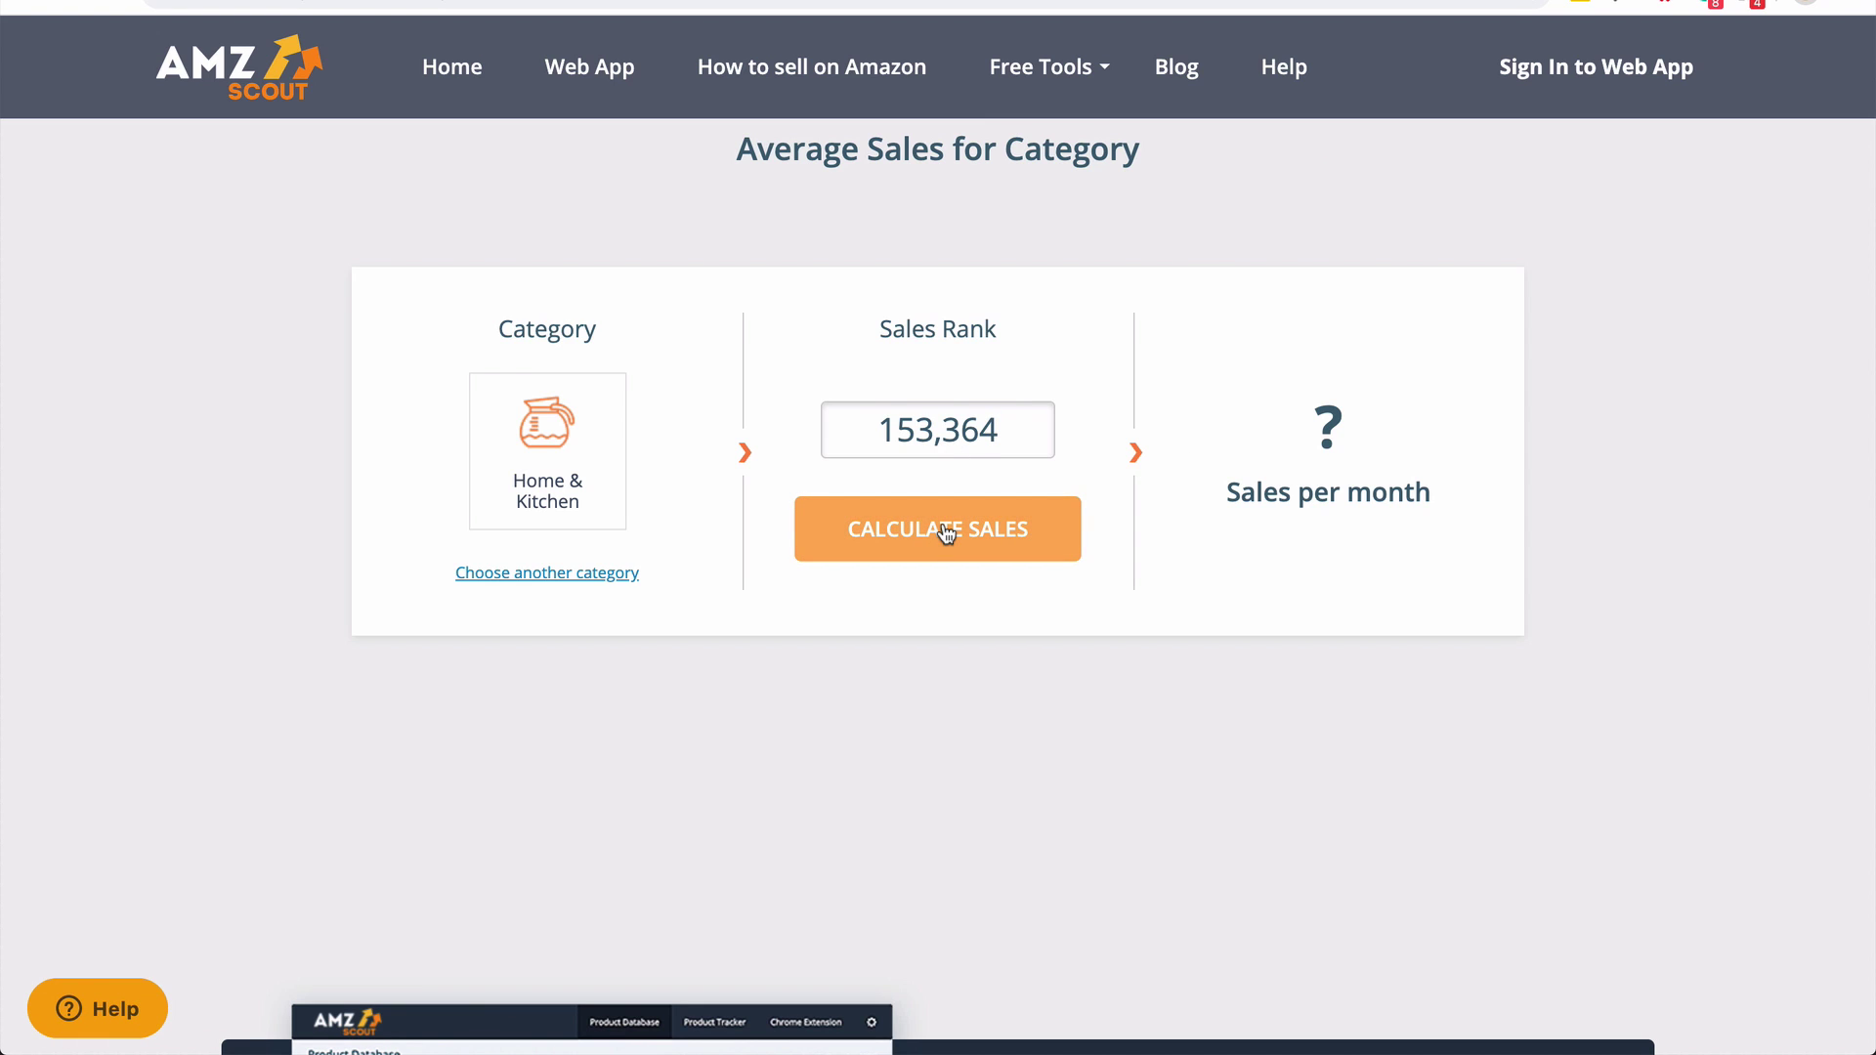
Copy the sales estimator's web address and load it in a new incognito window
left_click(1182, 2)
key("super+c")
key("super+shift+n")
key("super+v")
key("Return")
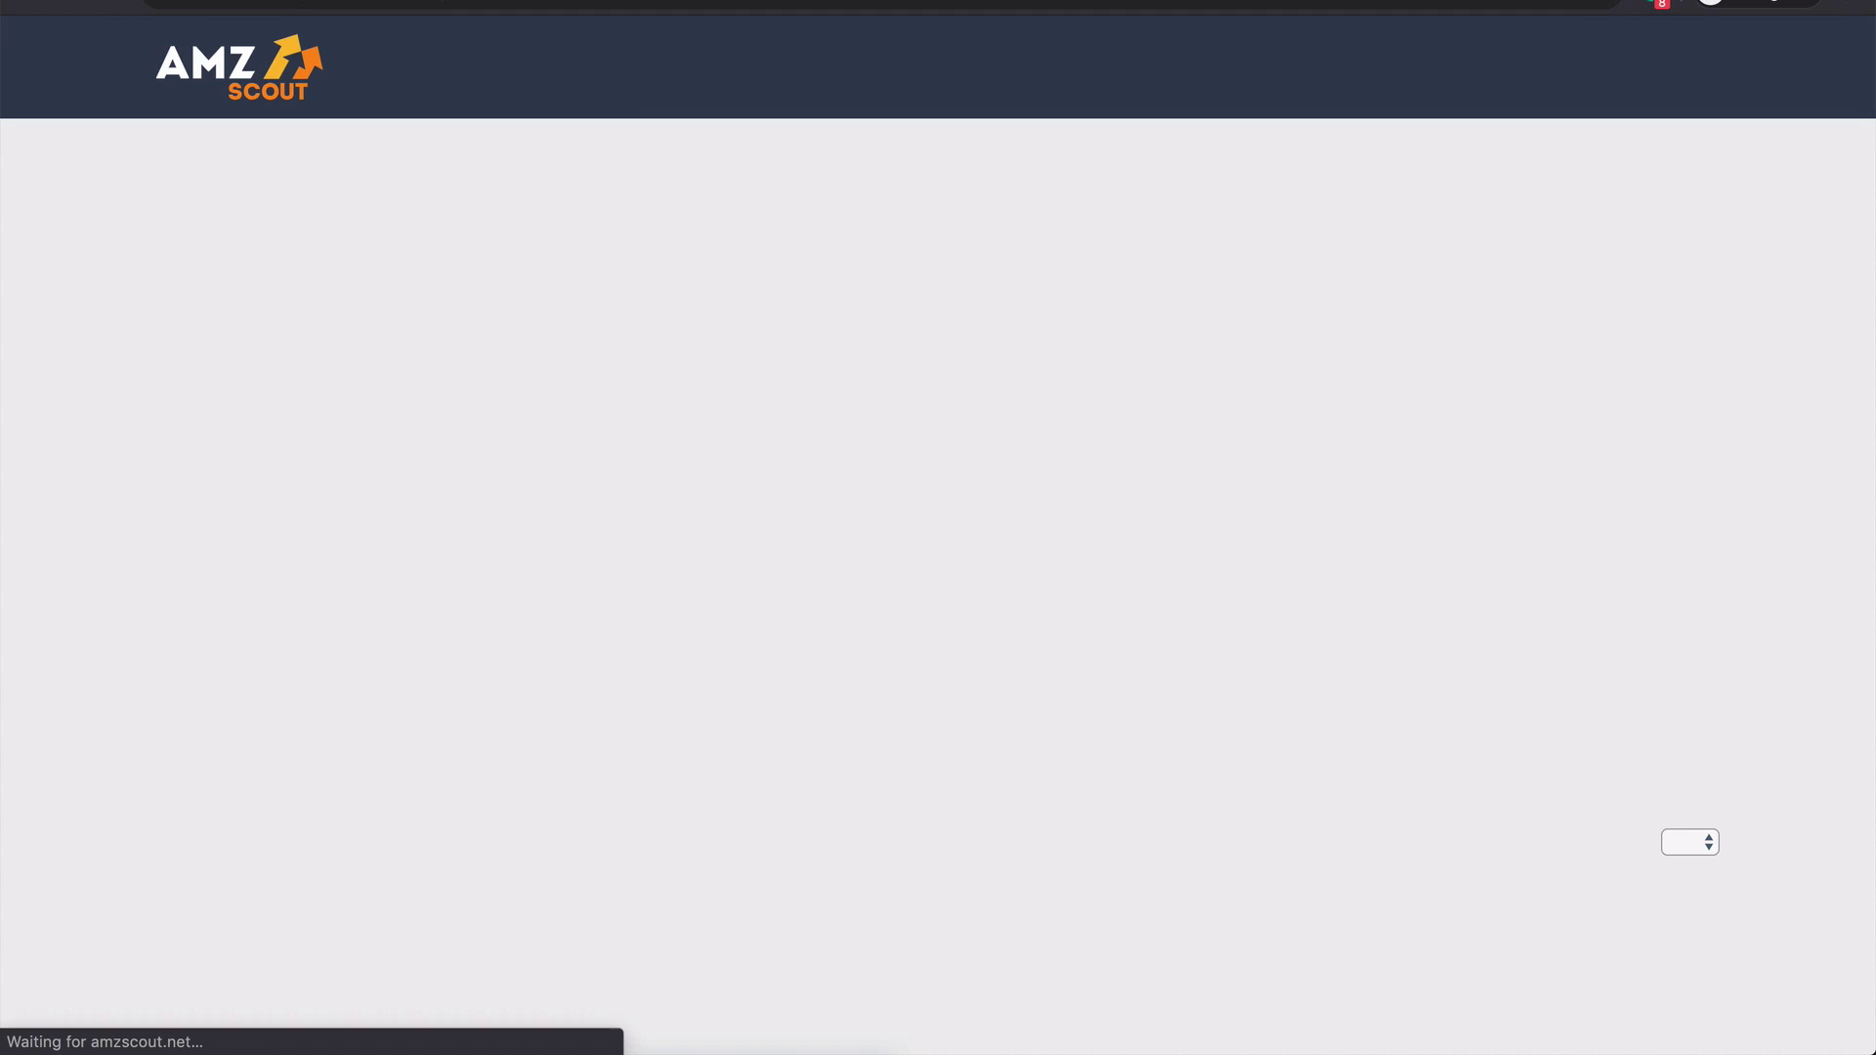
Dismiss the product research pop-up in the incognito window and choose the Home & Kitchen category
scroll(842, 806, "down", 7)
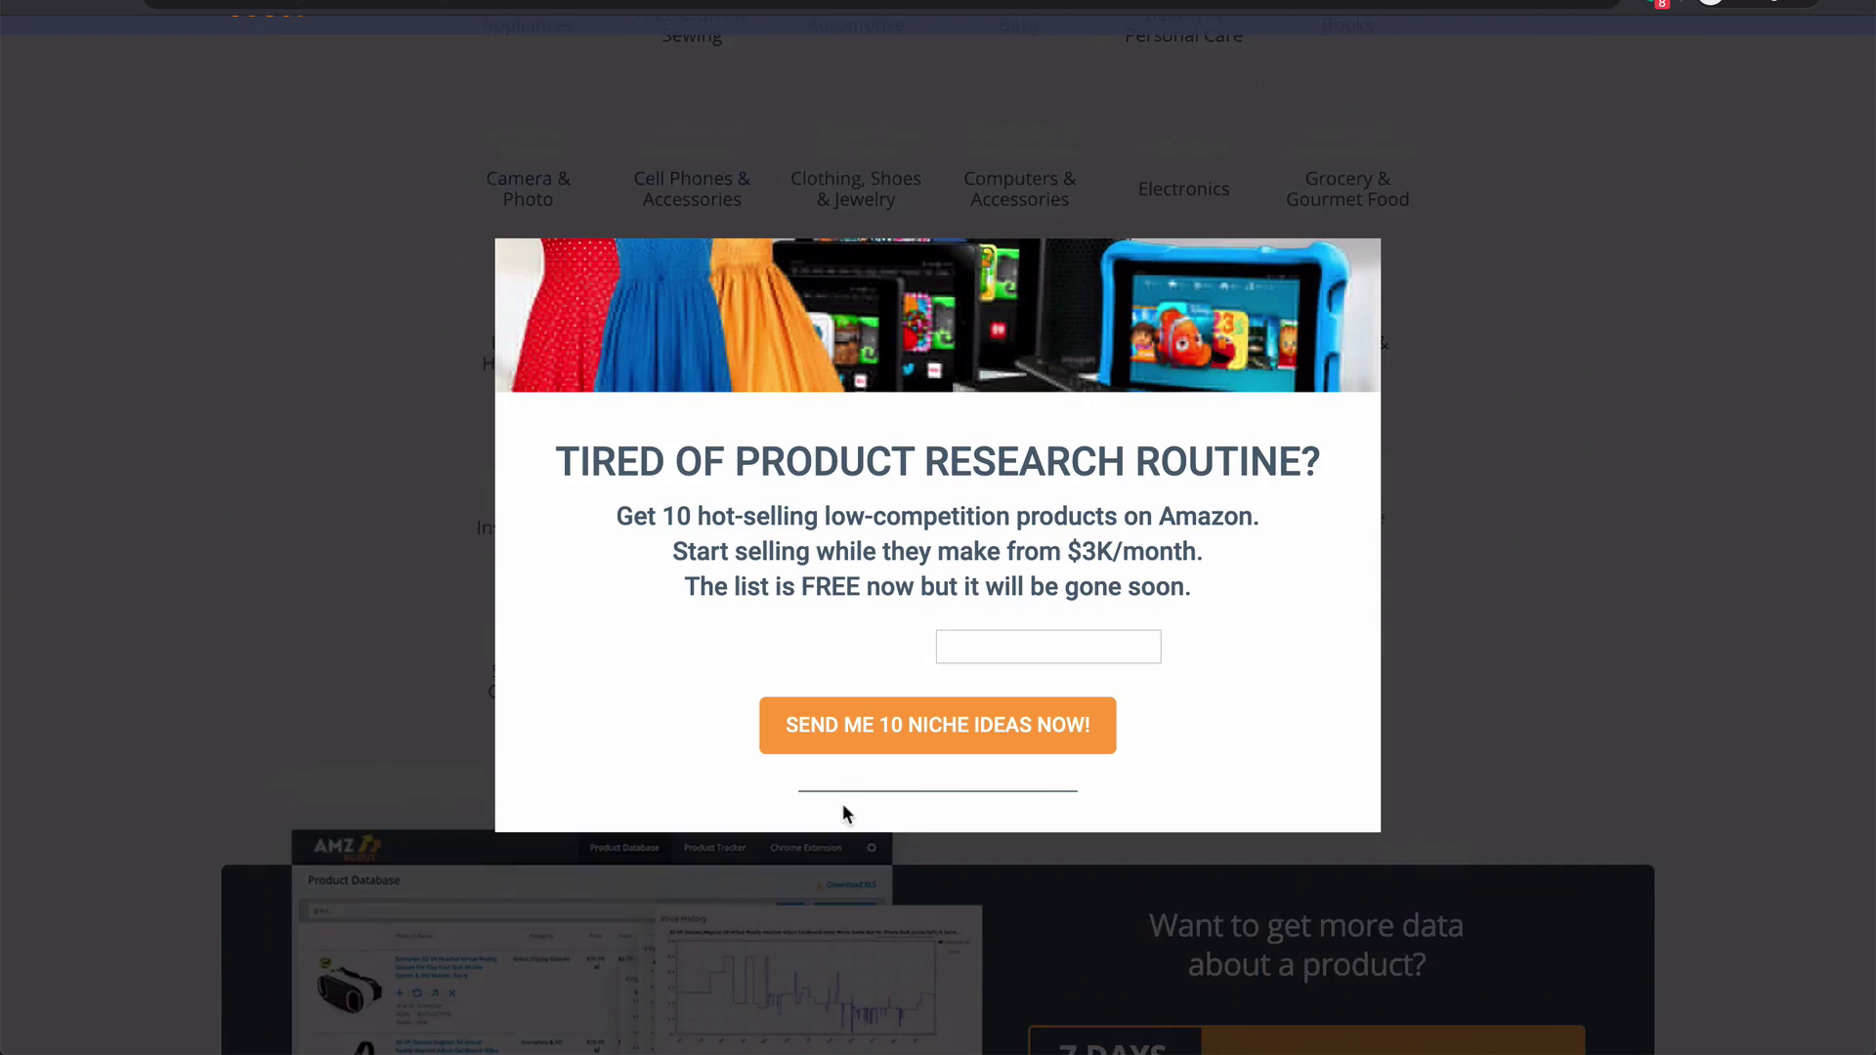
left_click(1514, 357)
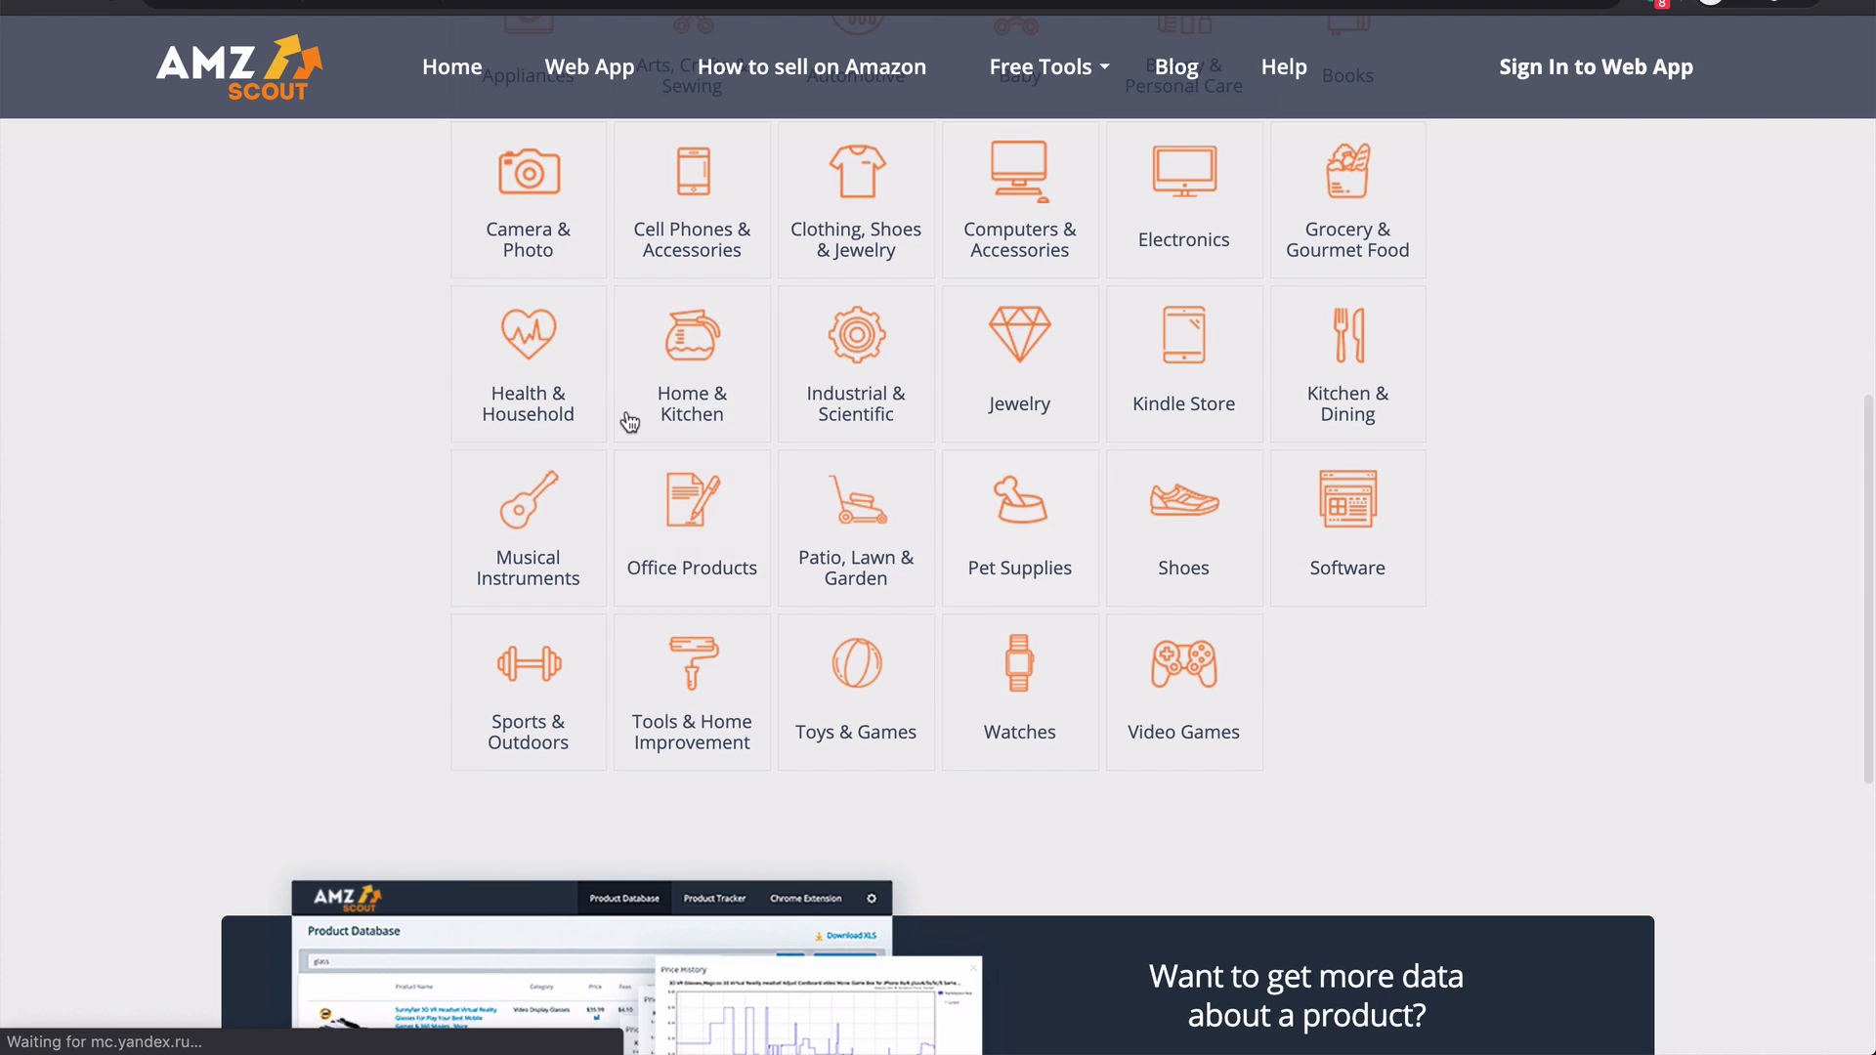
left_click(692, 366)
key("ctrl+v")
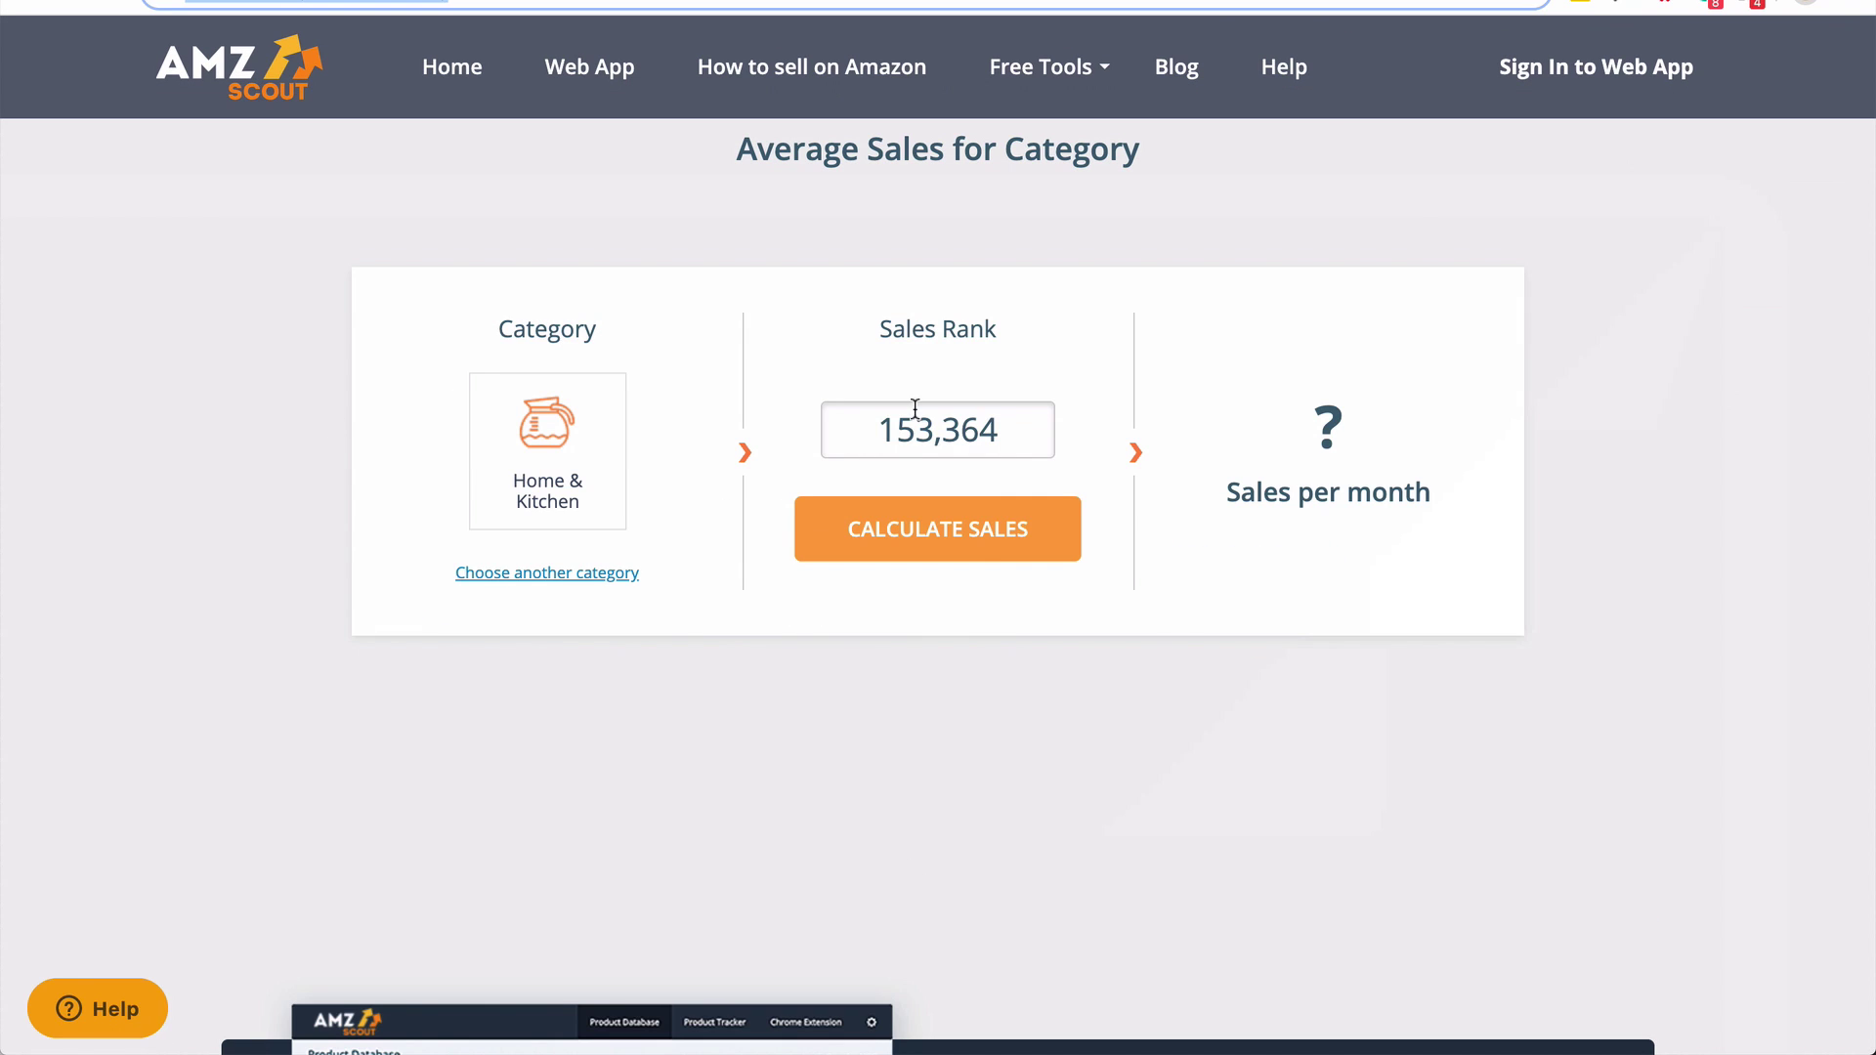
Copy the rank 153,364 from the regular window's estimator and enter it as the sales rank in the incognito window
double_click(916, 424)
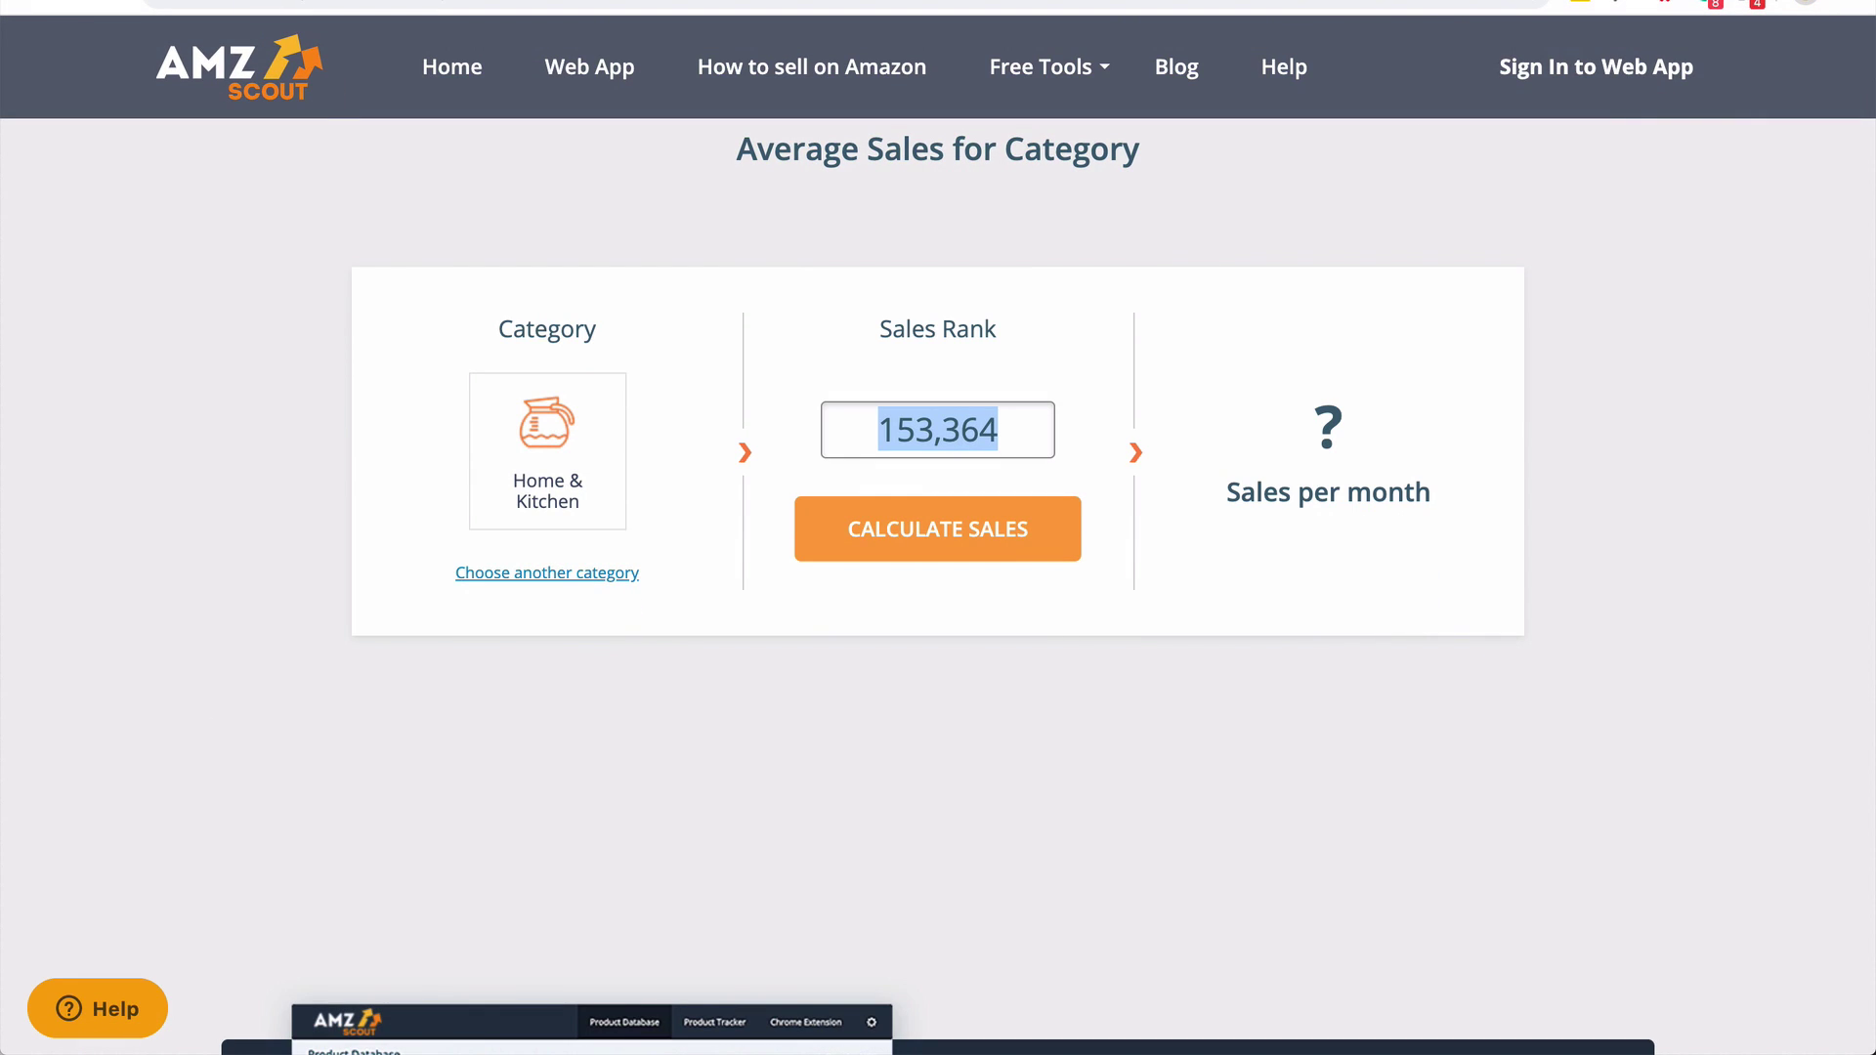
mouse_move(1573, 936)
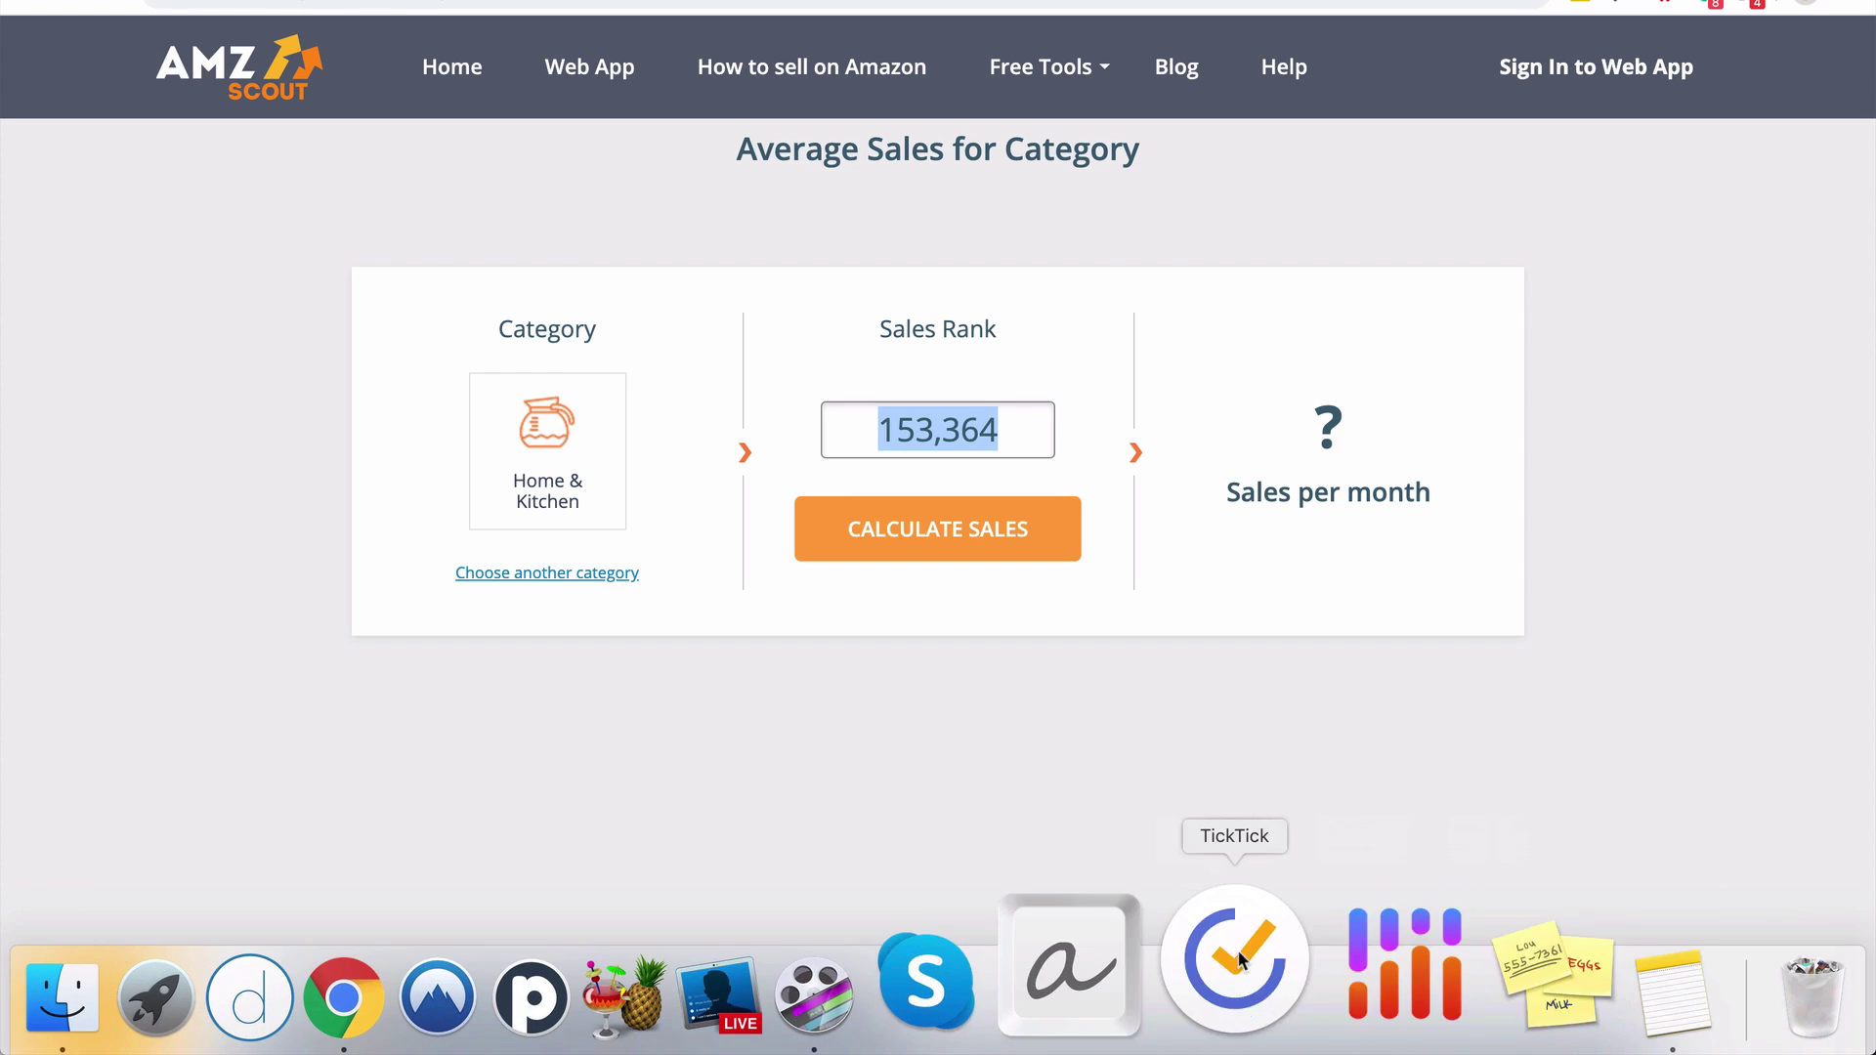
left_click(509, 971)
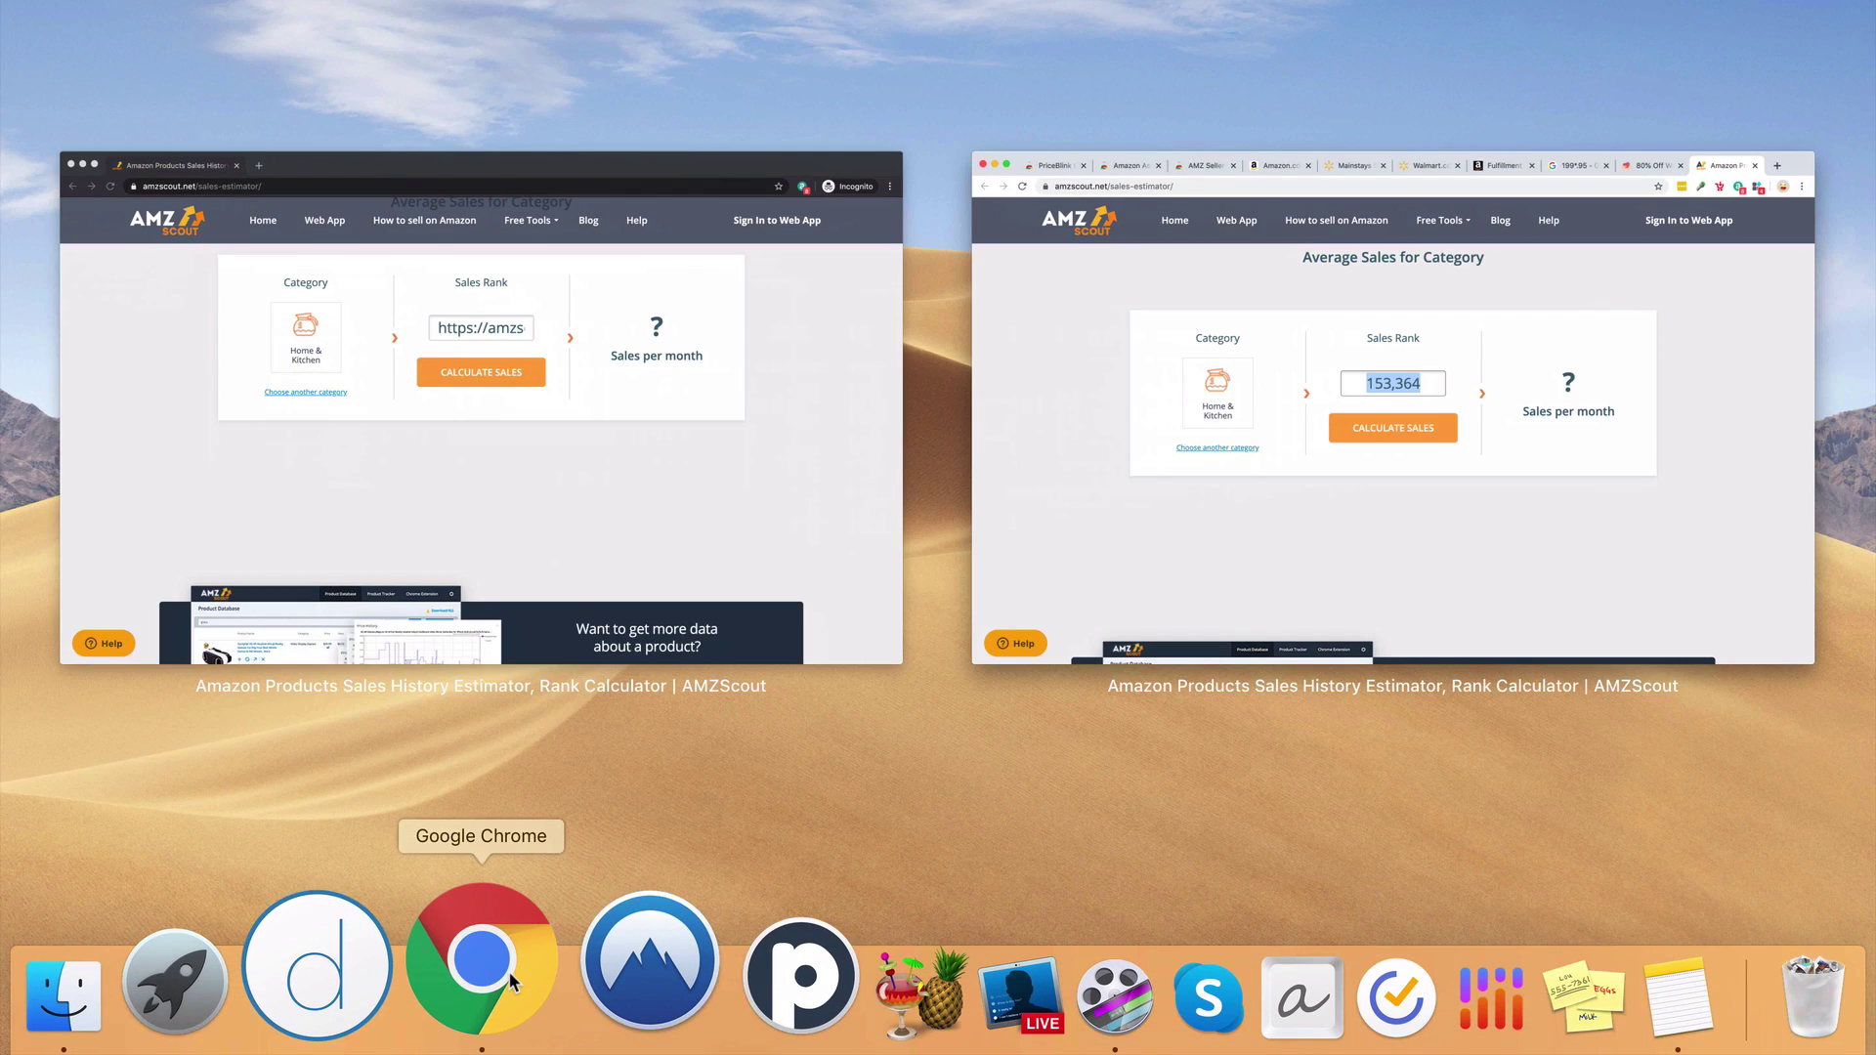
left_click(675, 362)
left_click(804, 615)
key("super+a")
key("super+v")
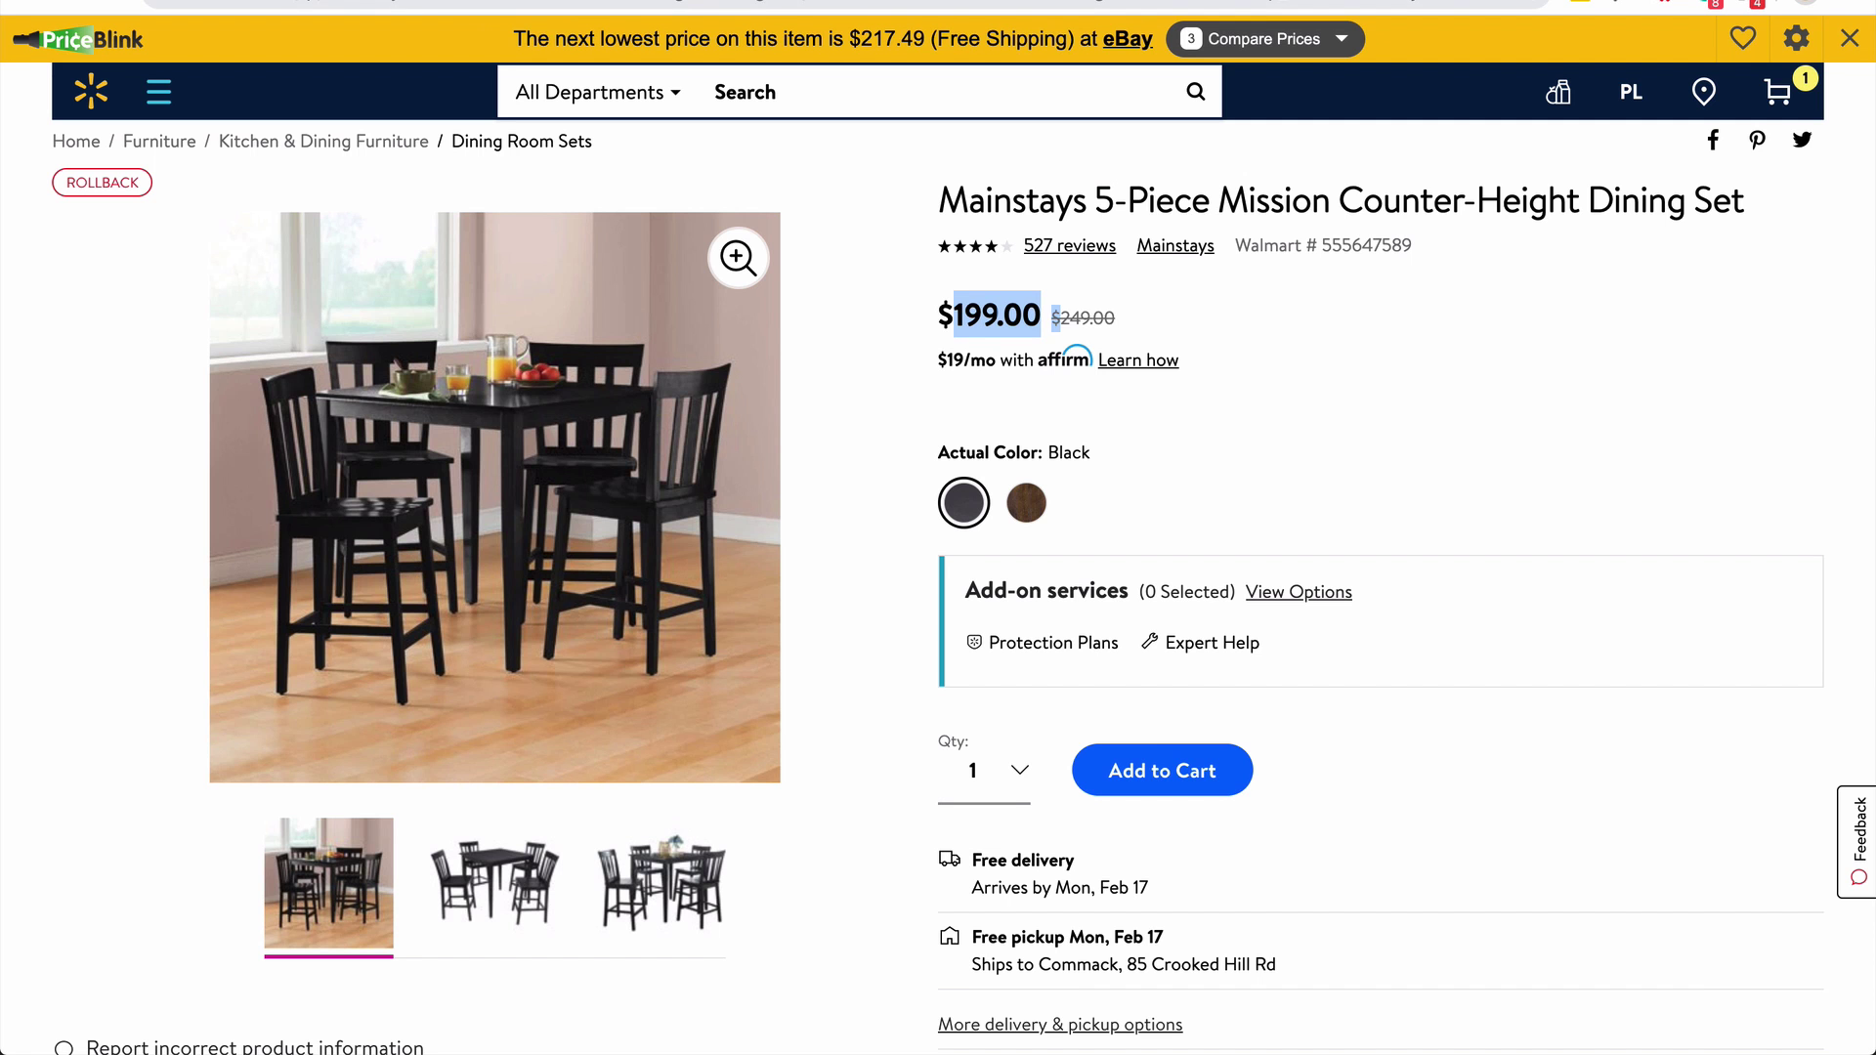
Switch from the Walmart product page to the Google calculator and calculate 25*30
key("ctrl+Tab")
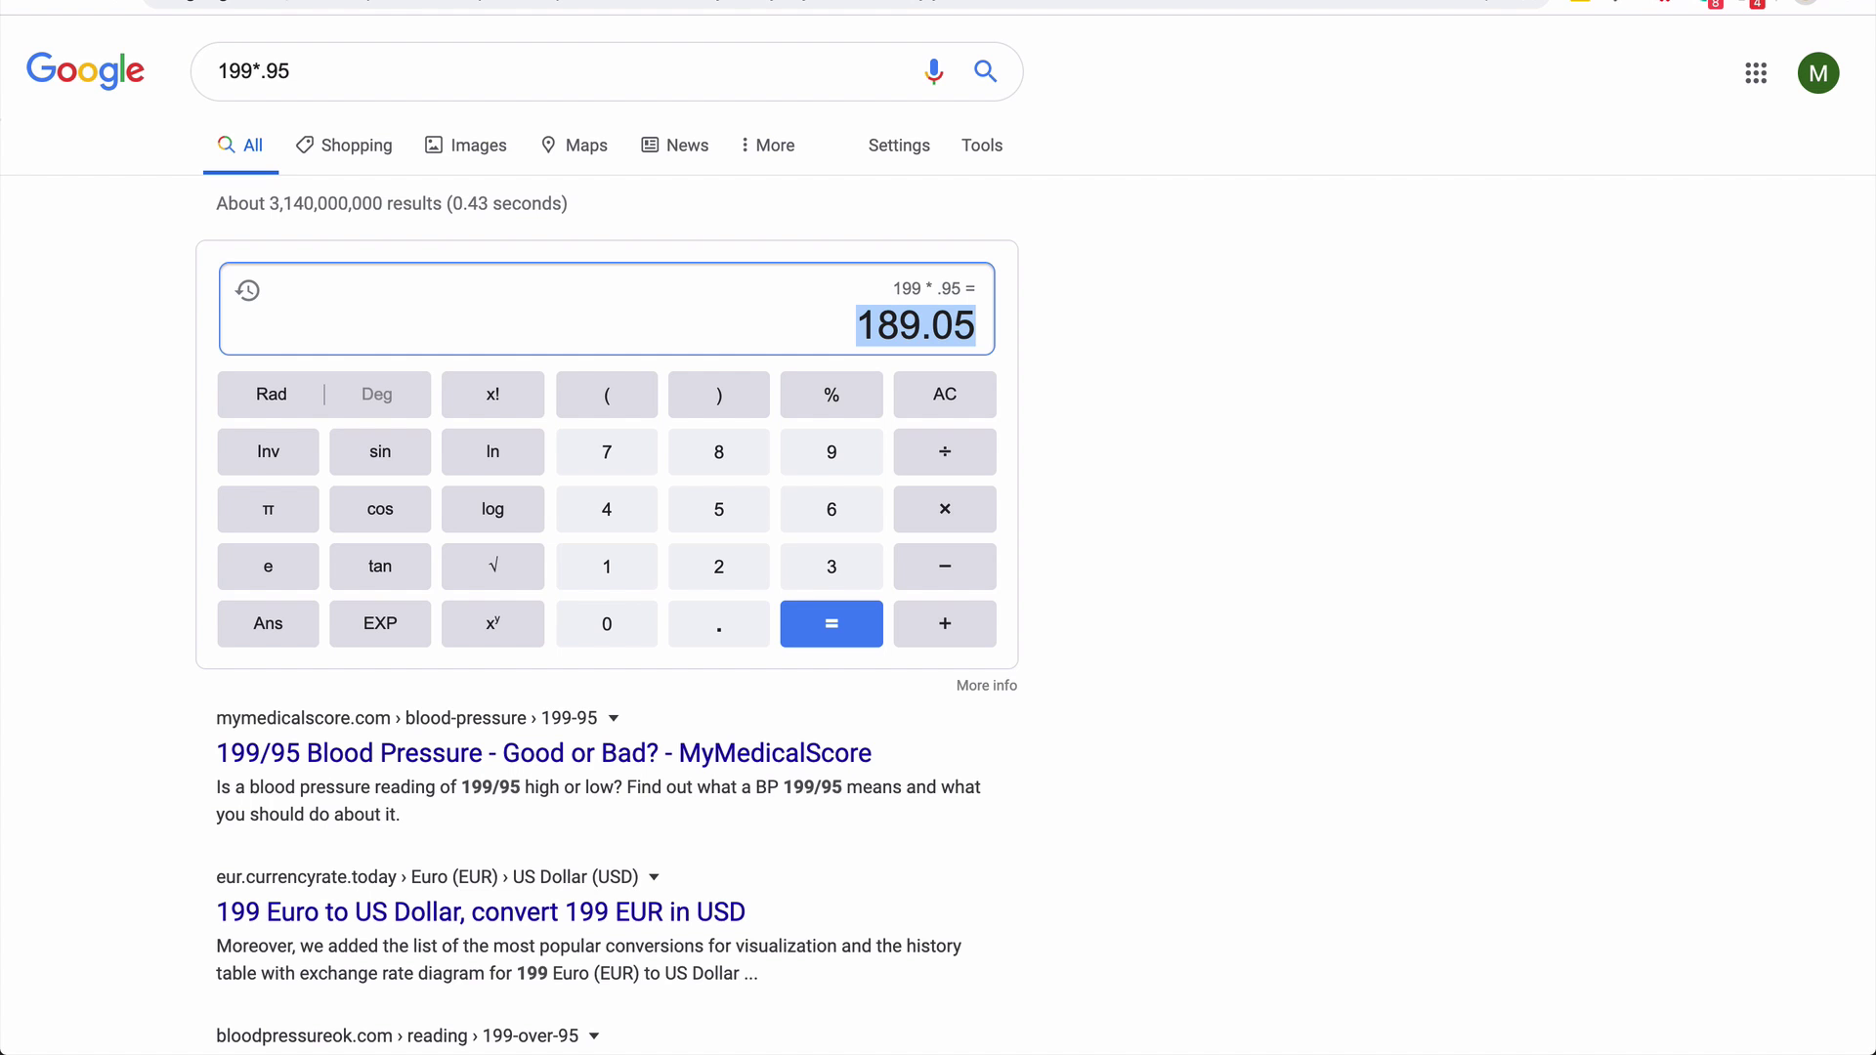
left_click(985, 3)
type("25*")
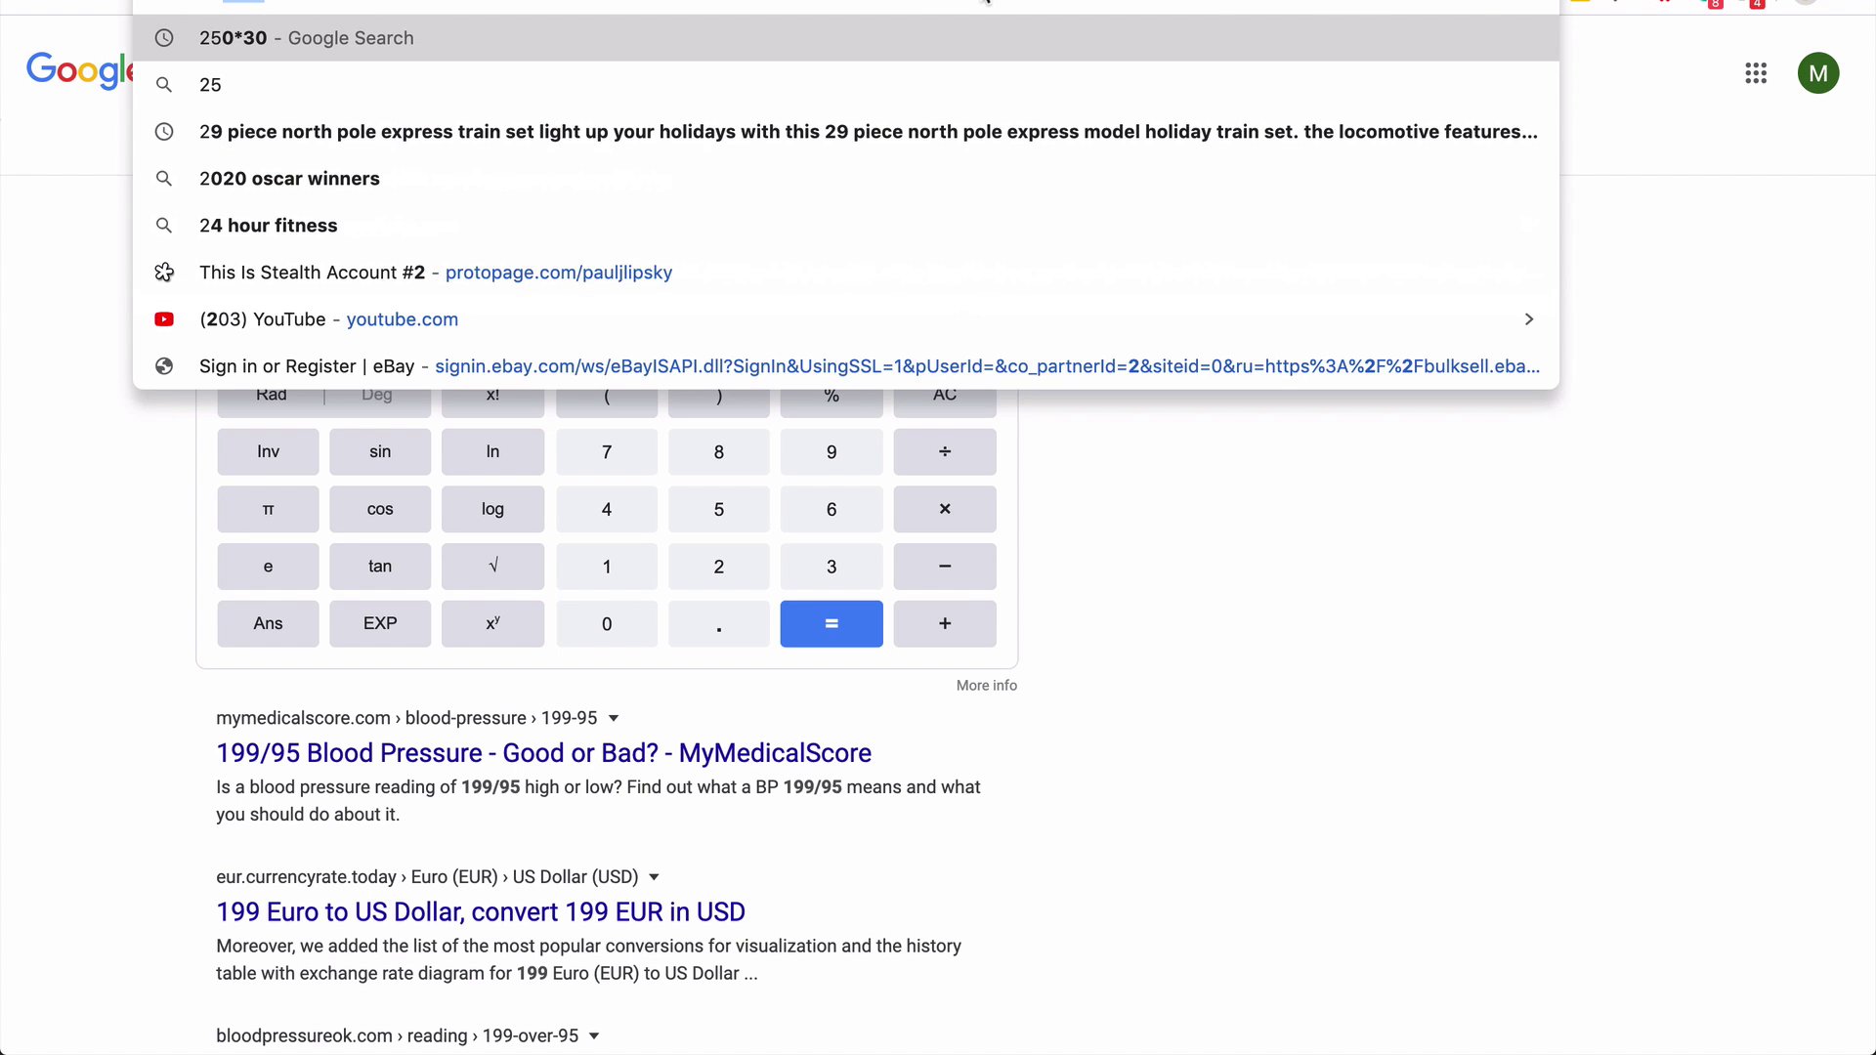
type("30")
key("Return")
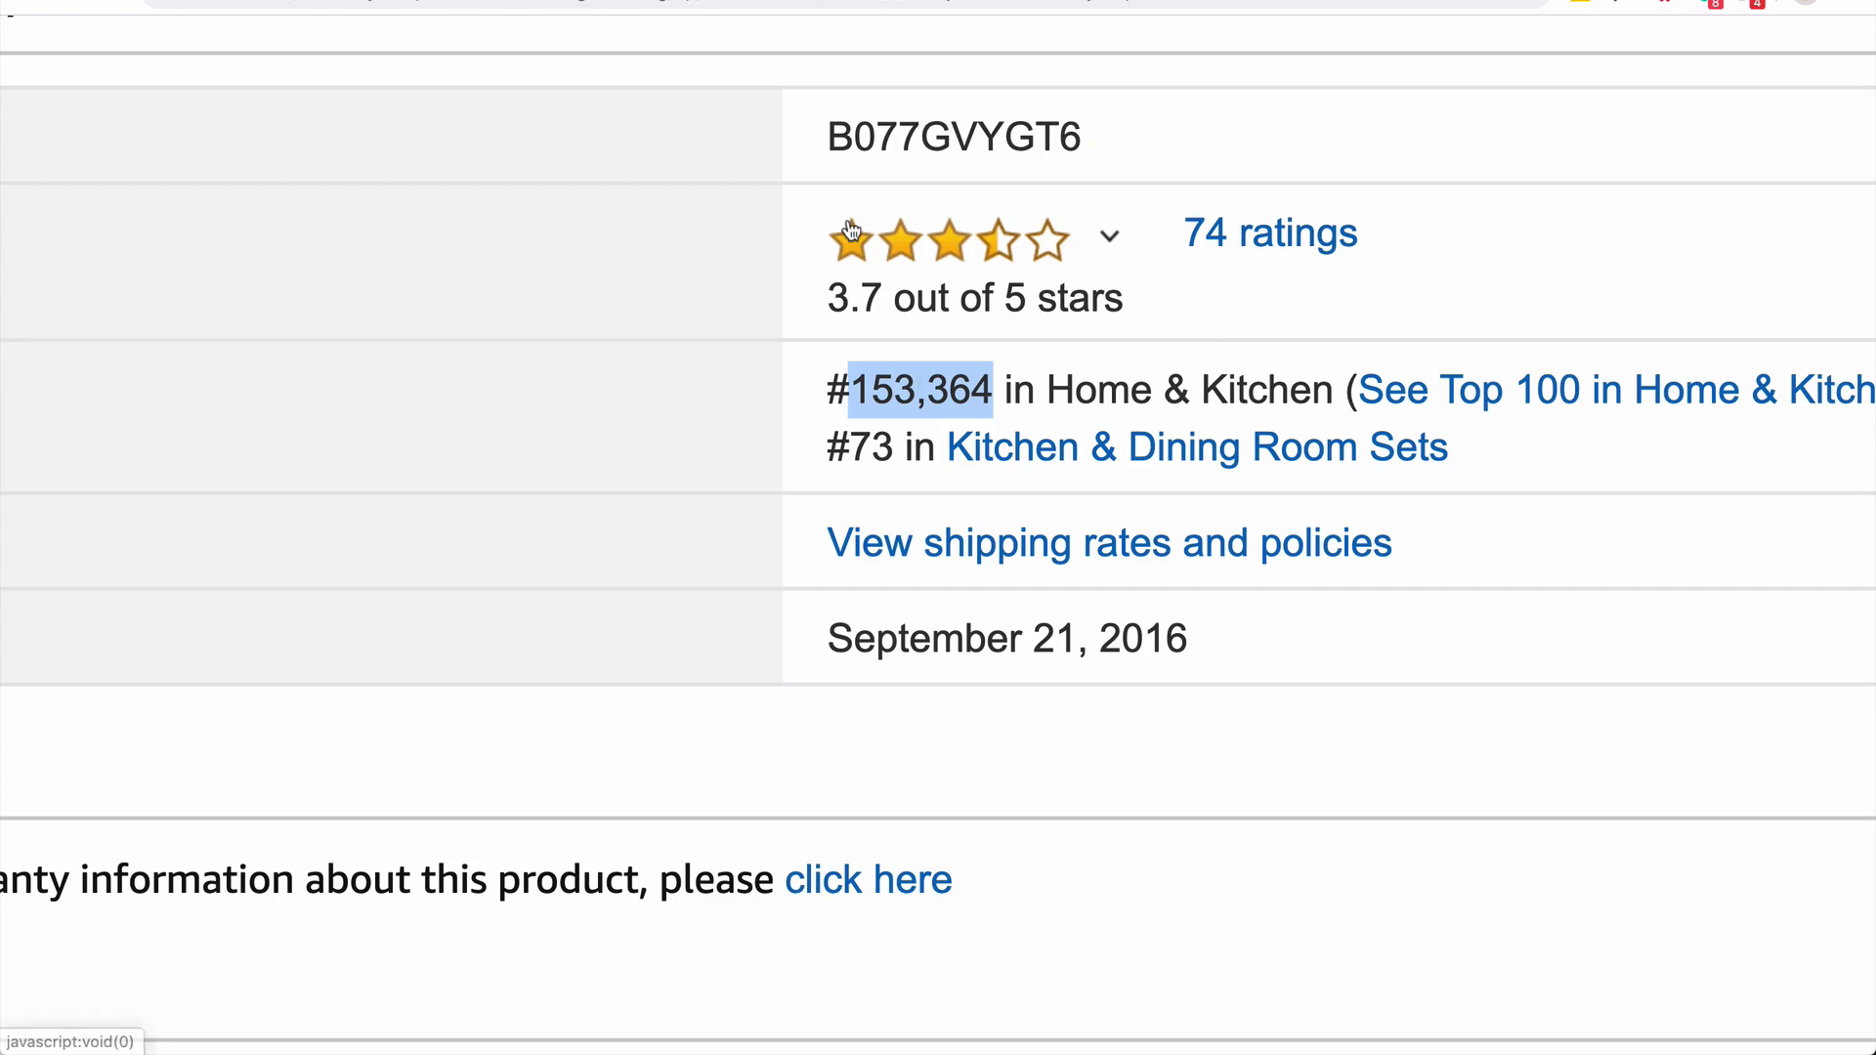
Look back over the Amazon dining set listing, change the Google calculation to 32*30, and highlight its result
scroll(847, 224, "up", 15)
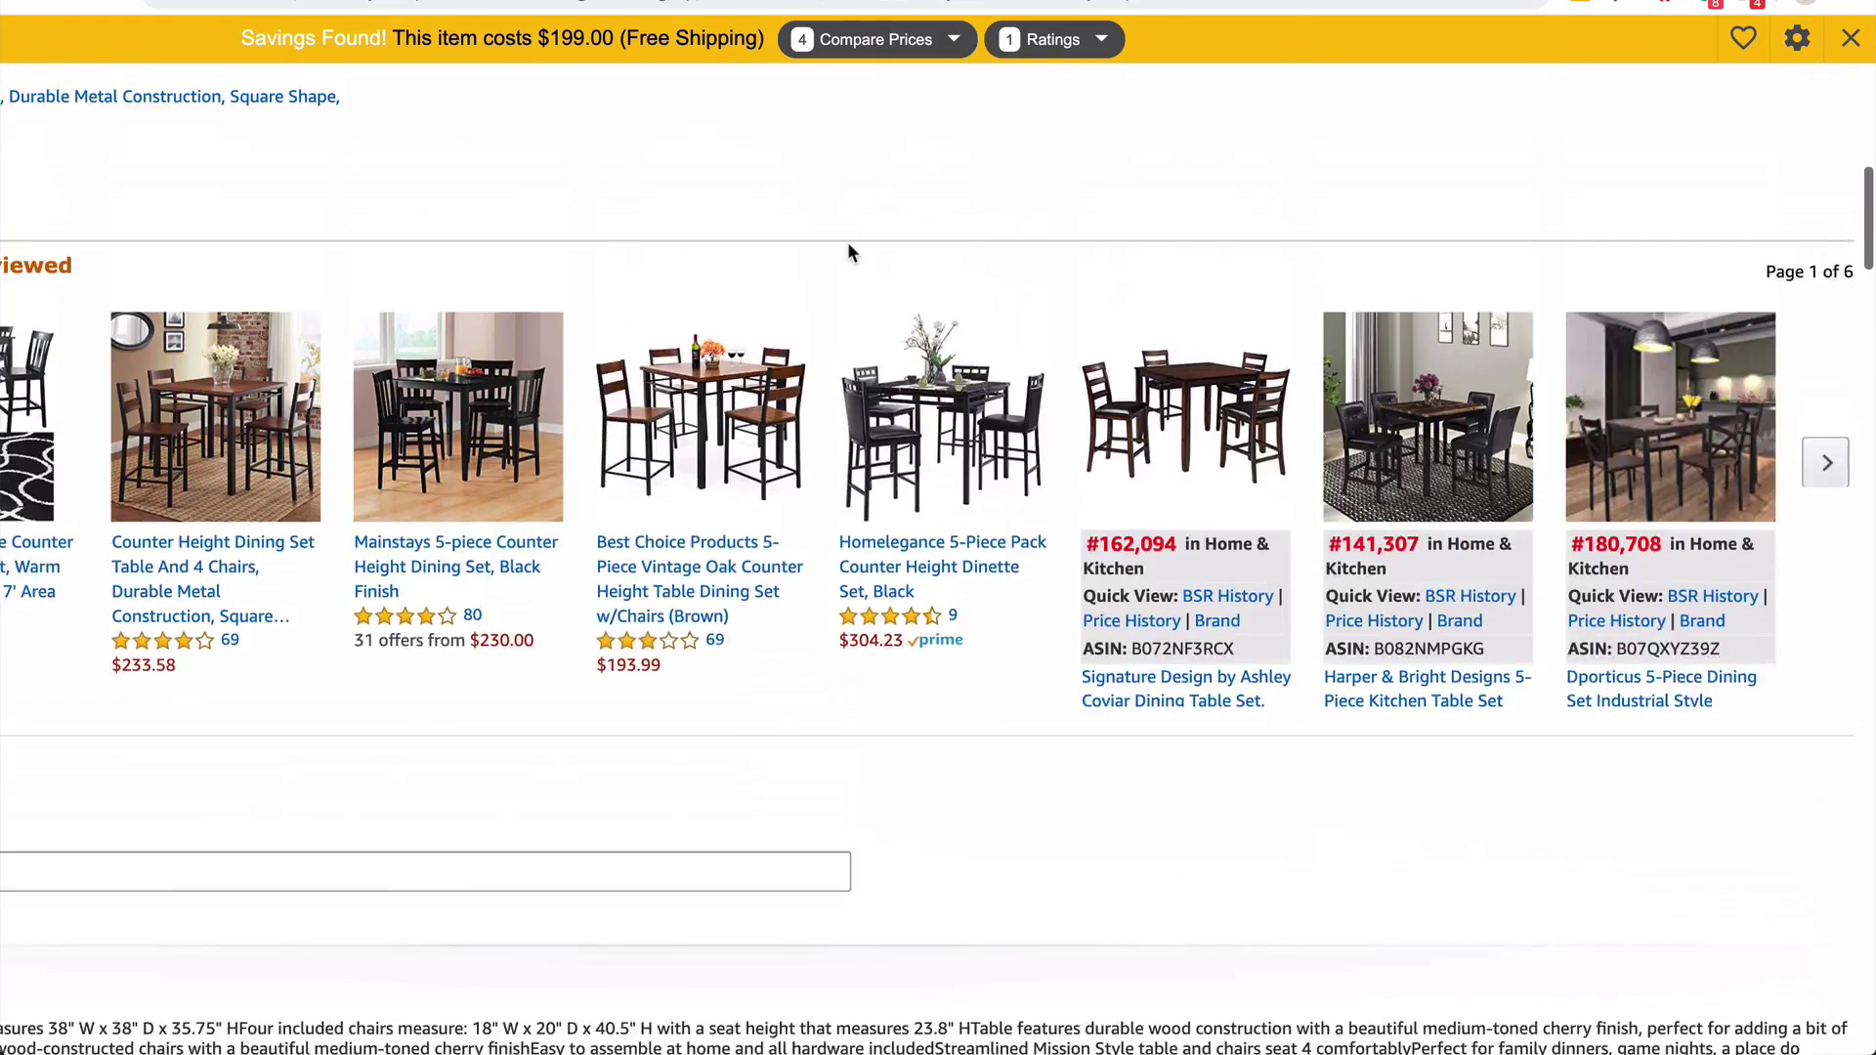
scroll(847, 243, "up", 10)
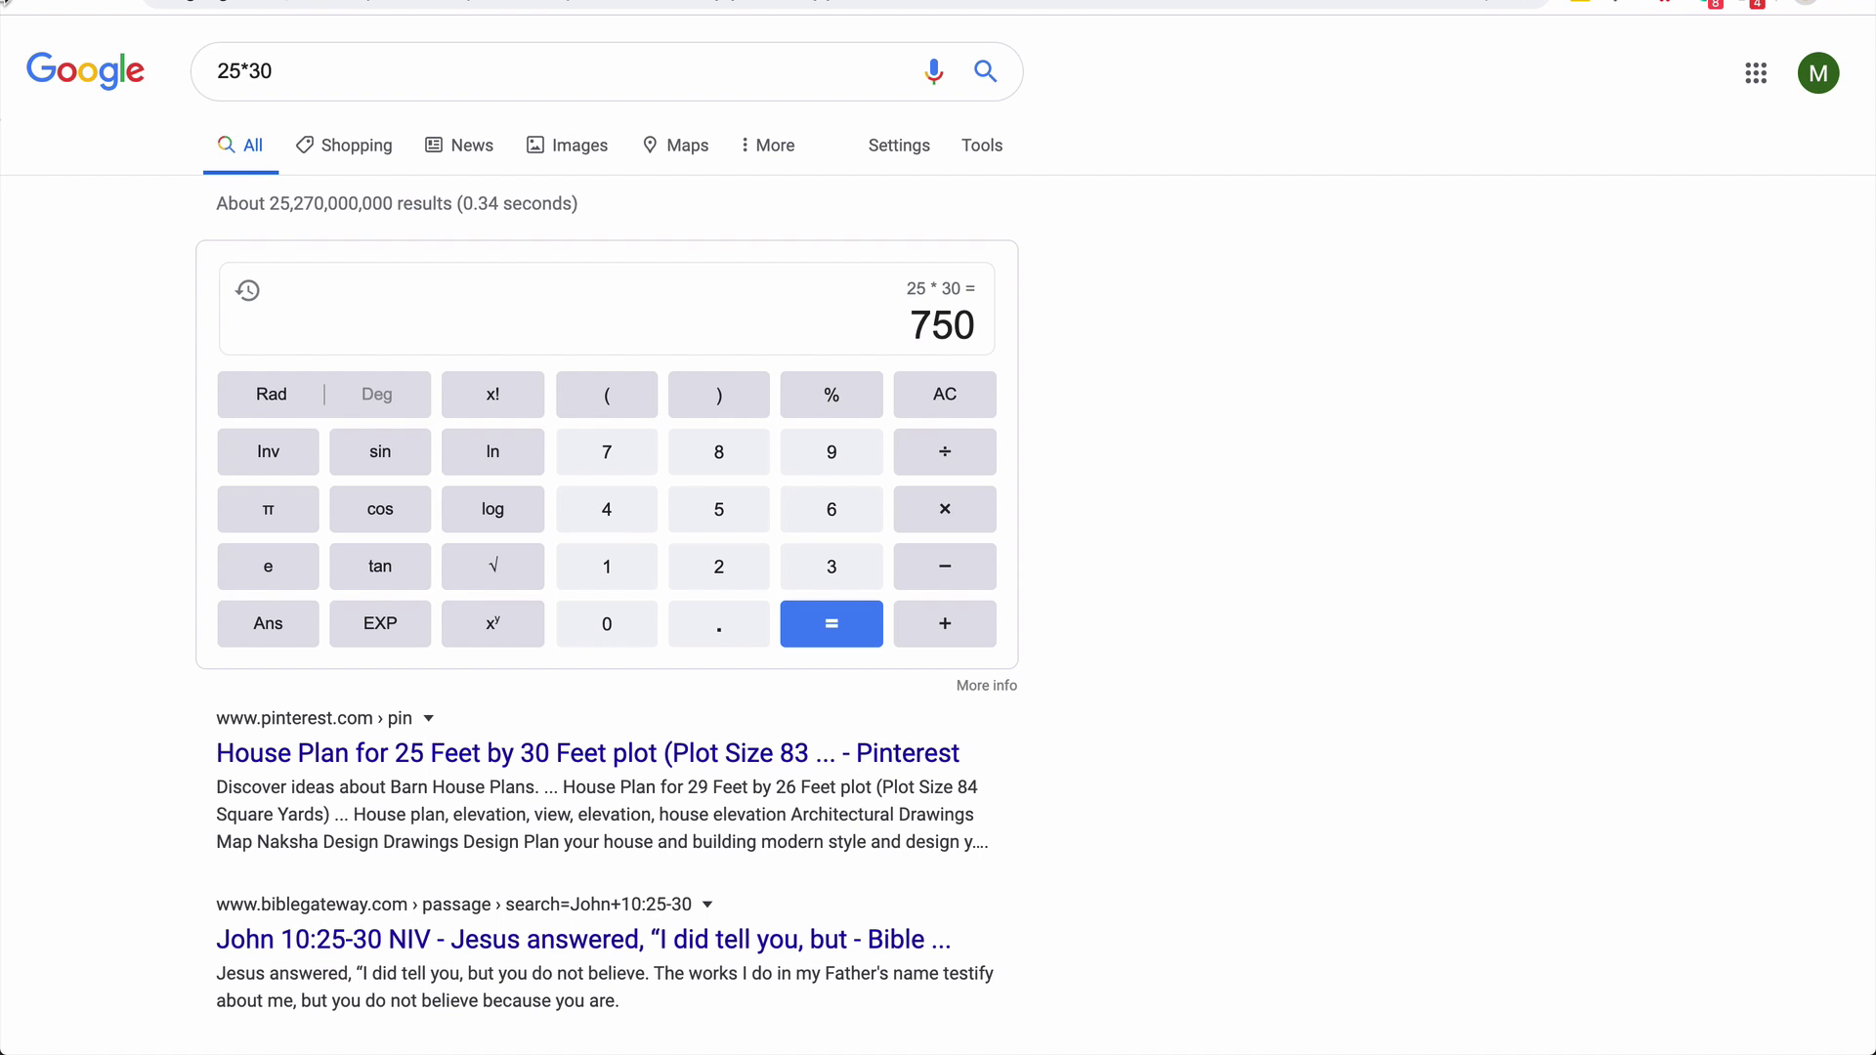
left_click_drag(240, 70, 192, 71)
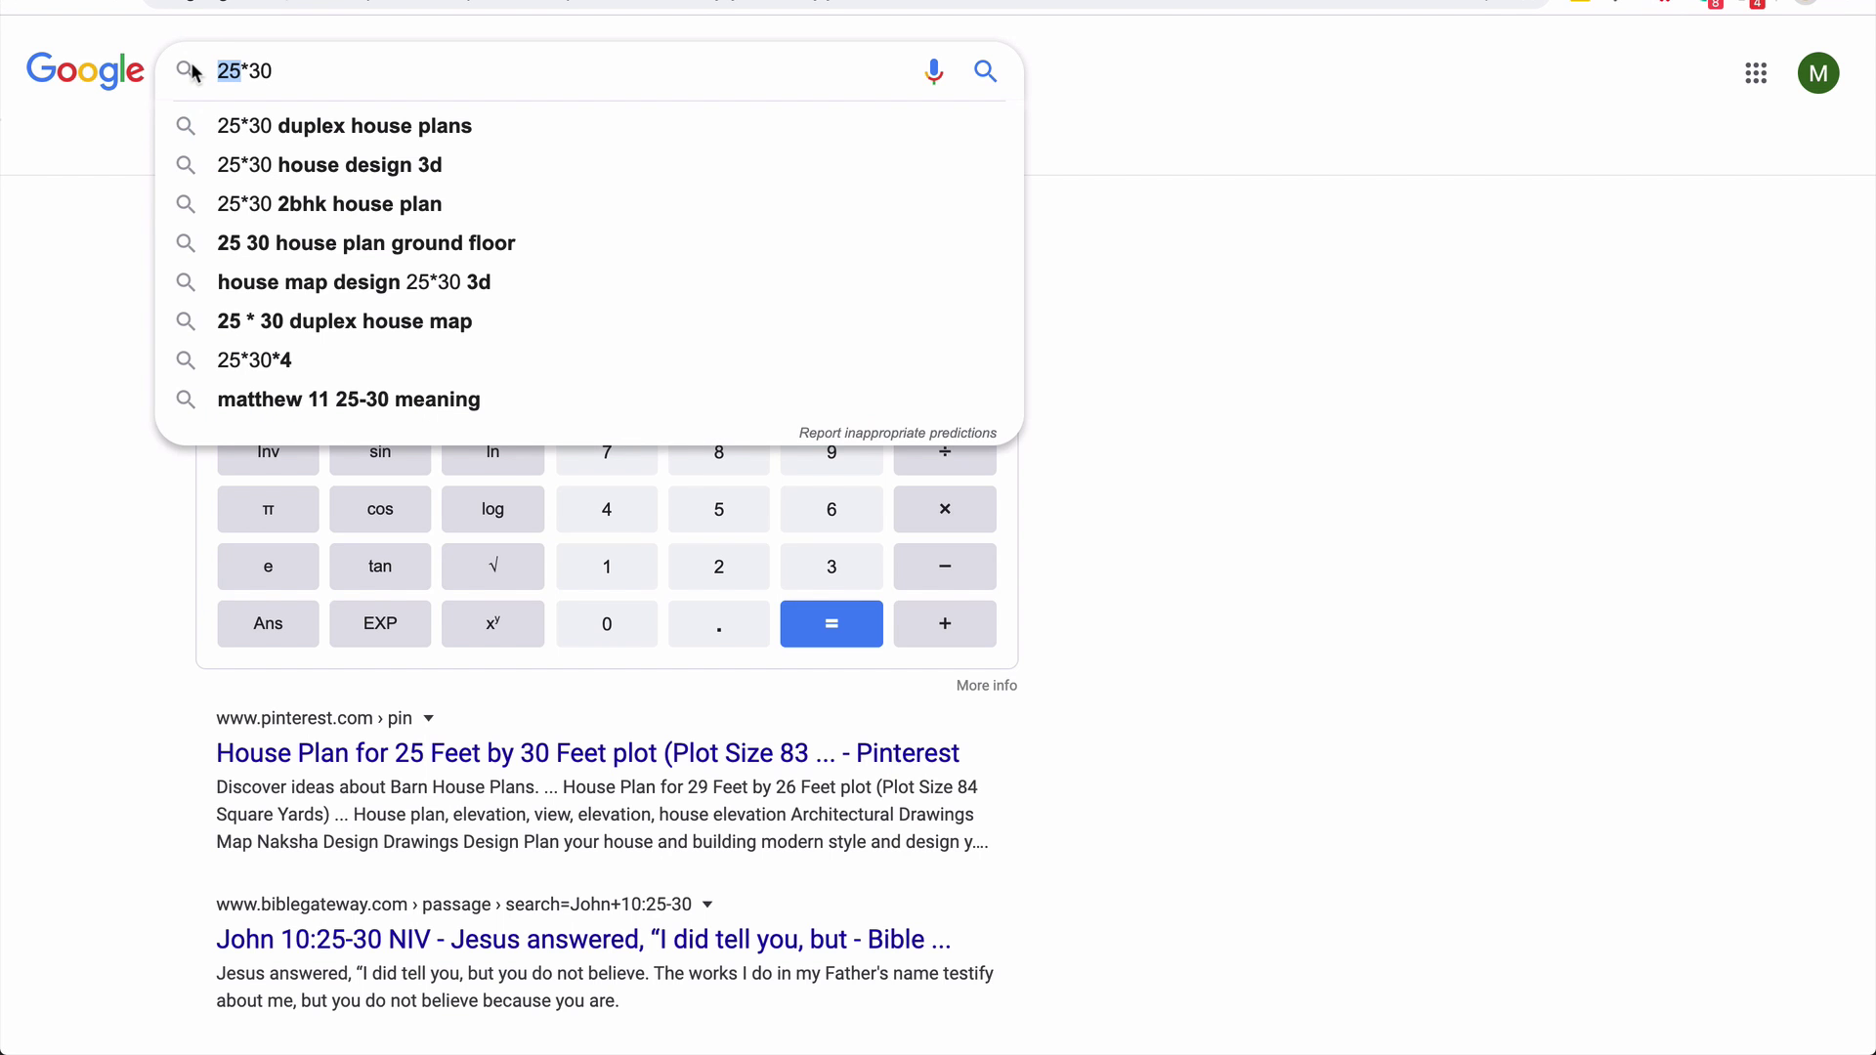
type("32")
key("Return")
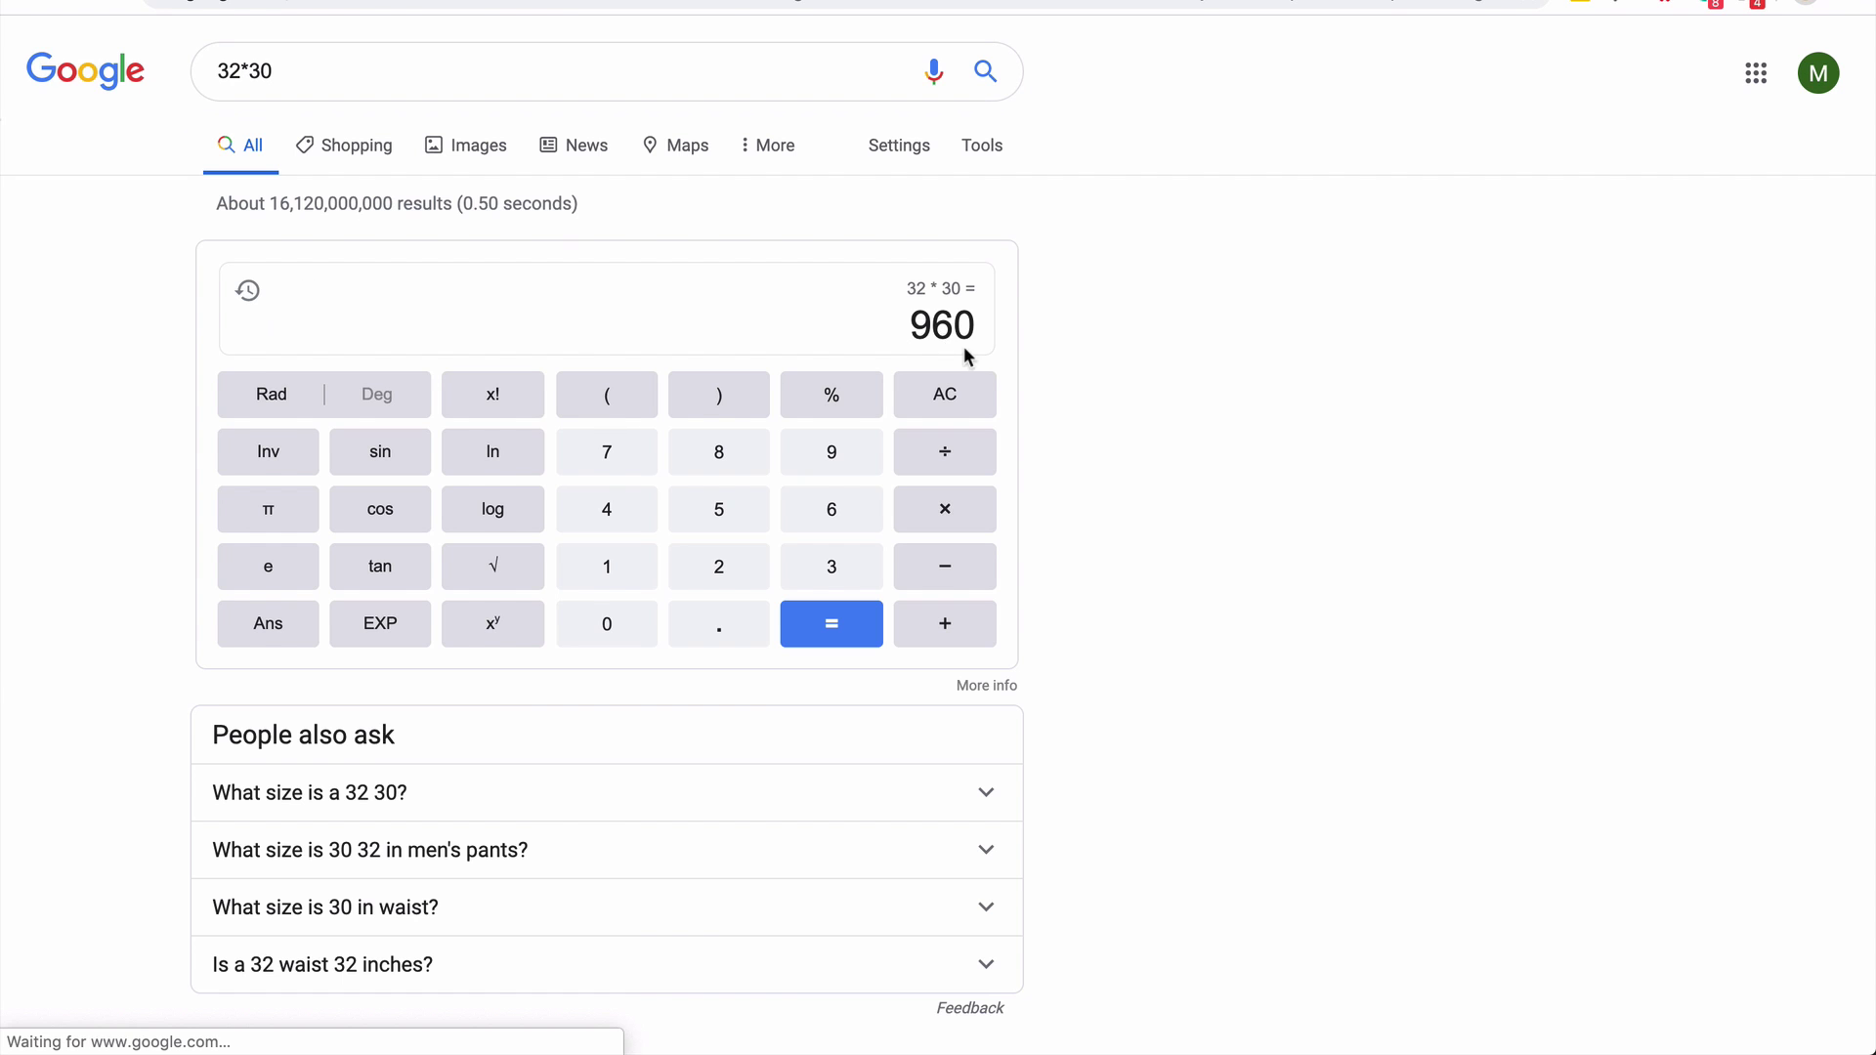
double_click(948, 332)
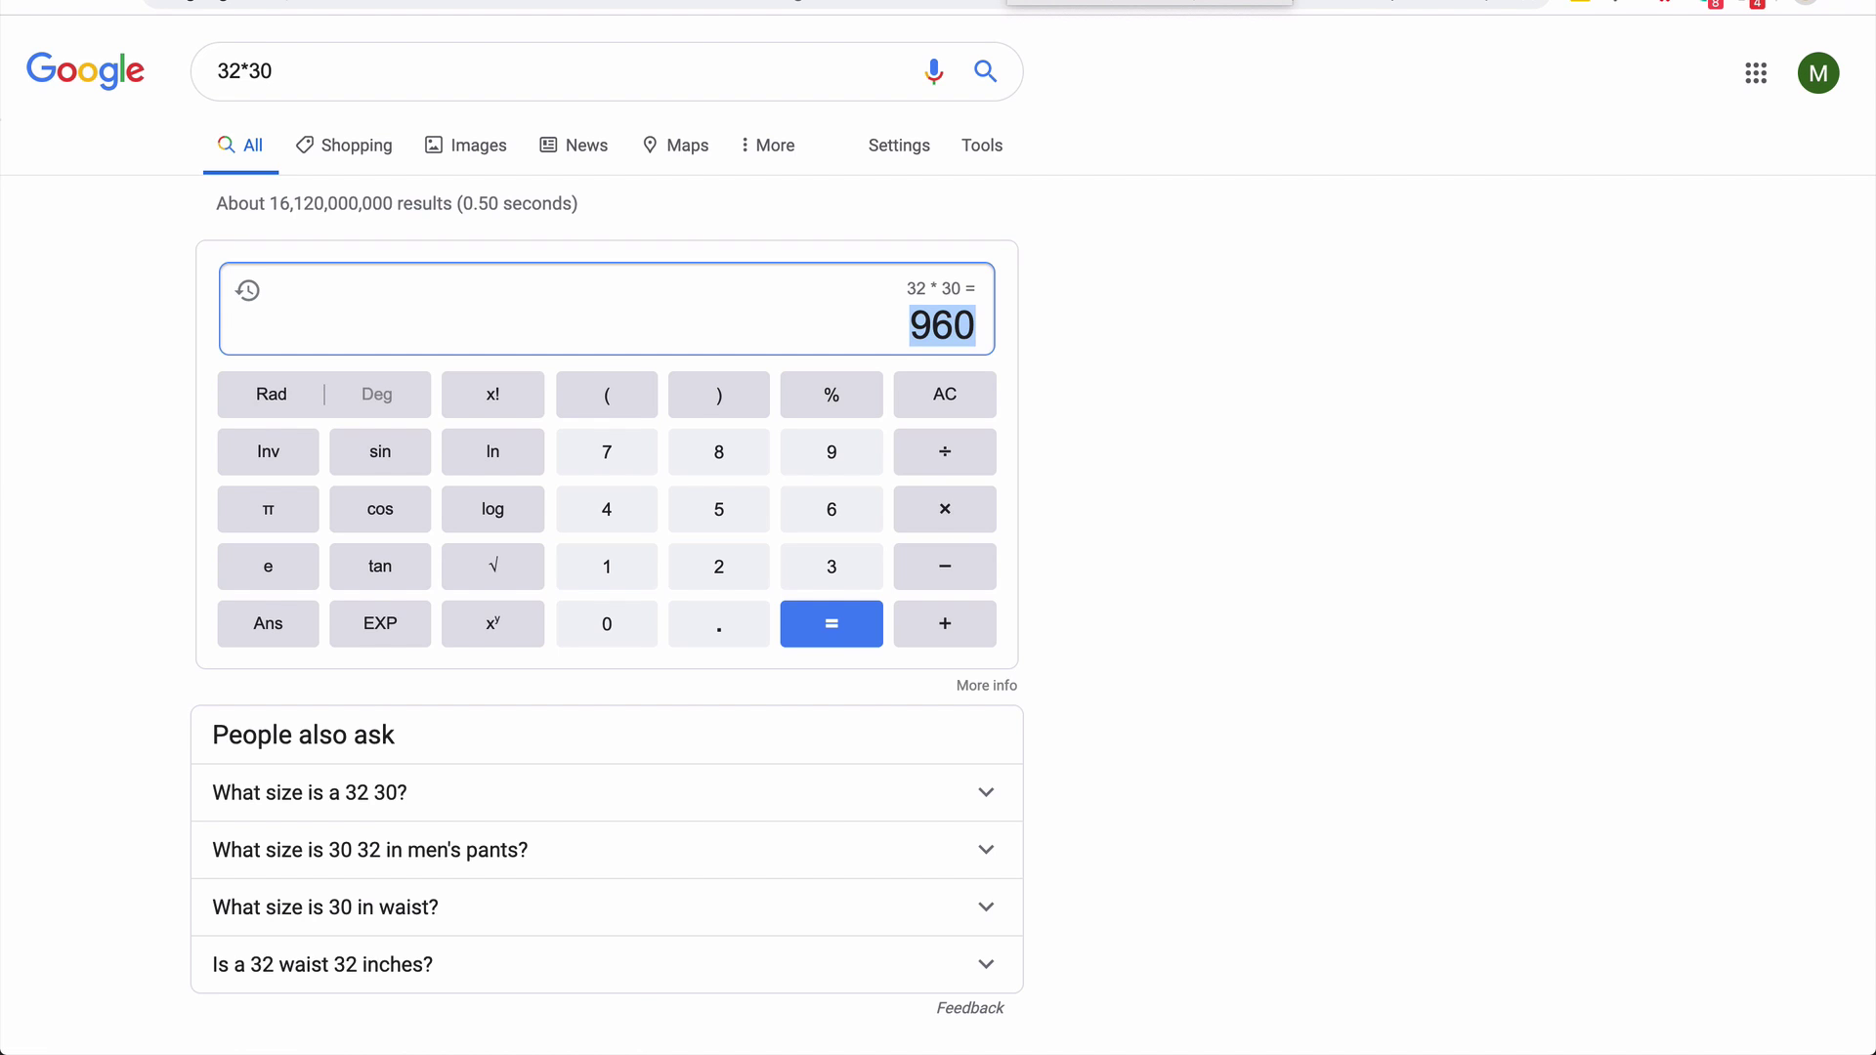
Return to the AMZScout estimator and calculate the monthly sales for Home & Kitchen rank 153,364 again
left_click(1407, 0)
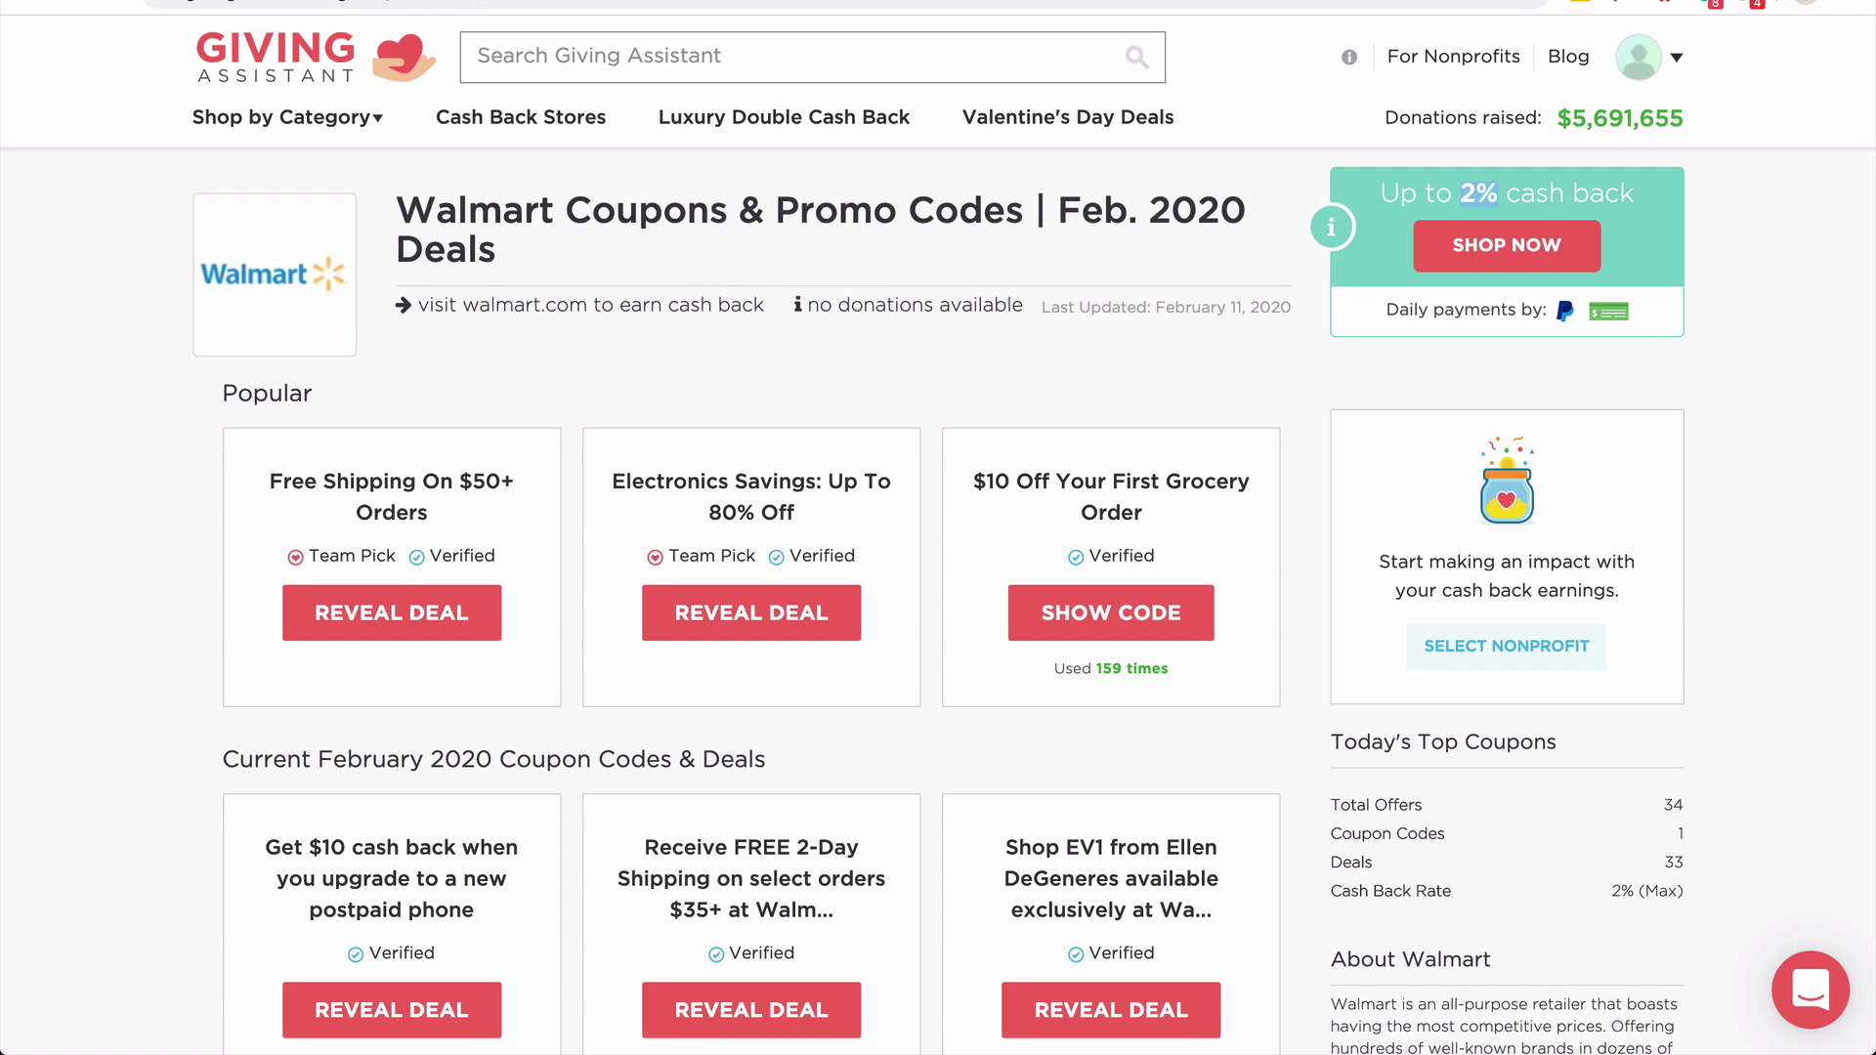
key("ctrl+Tab")
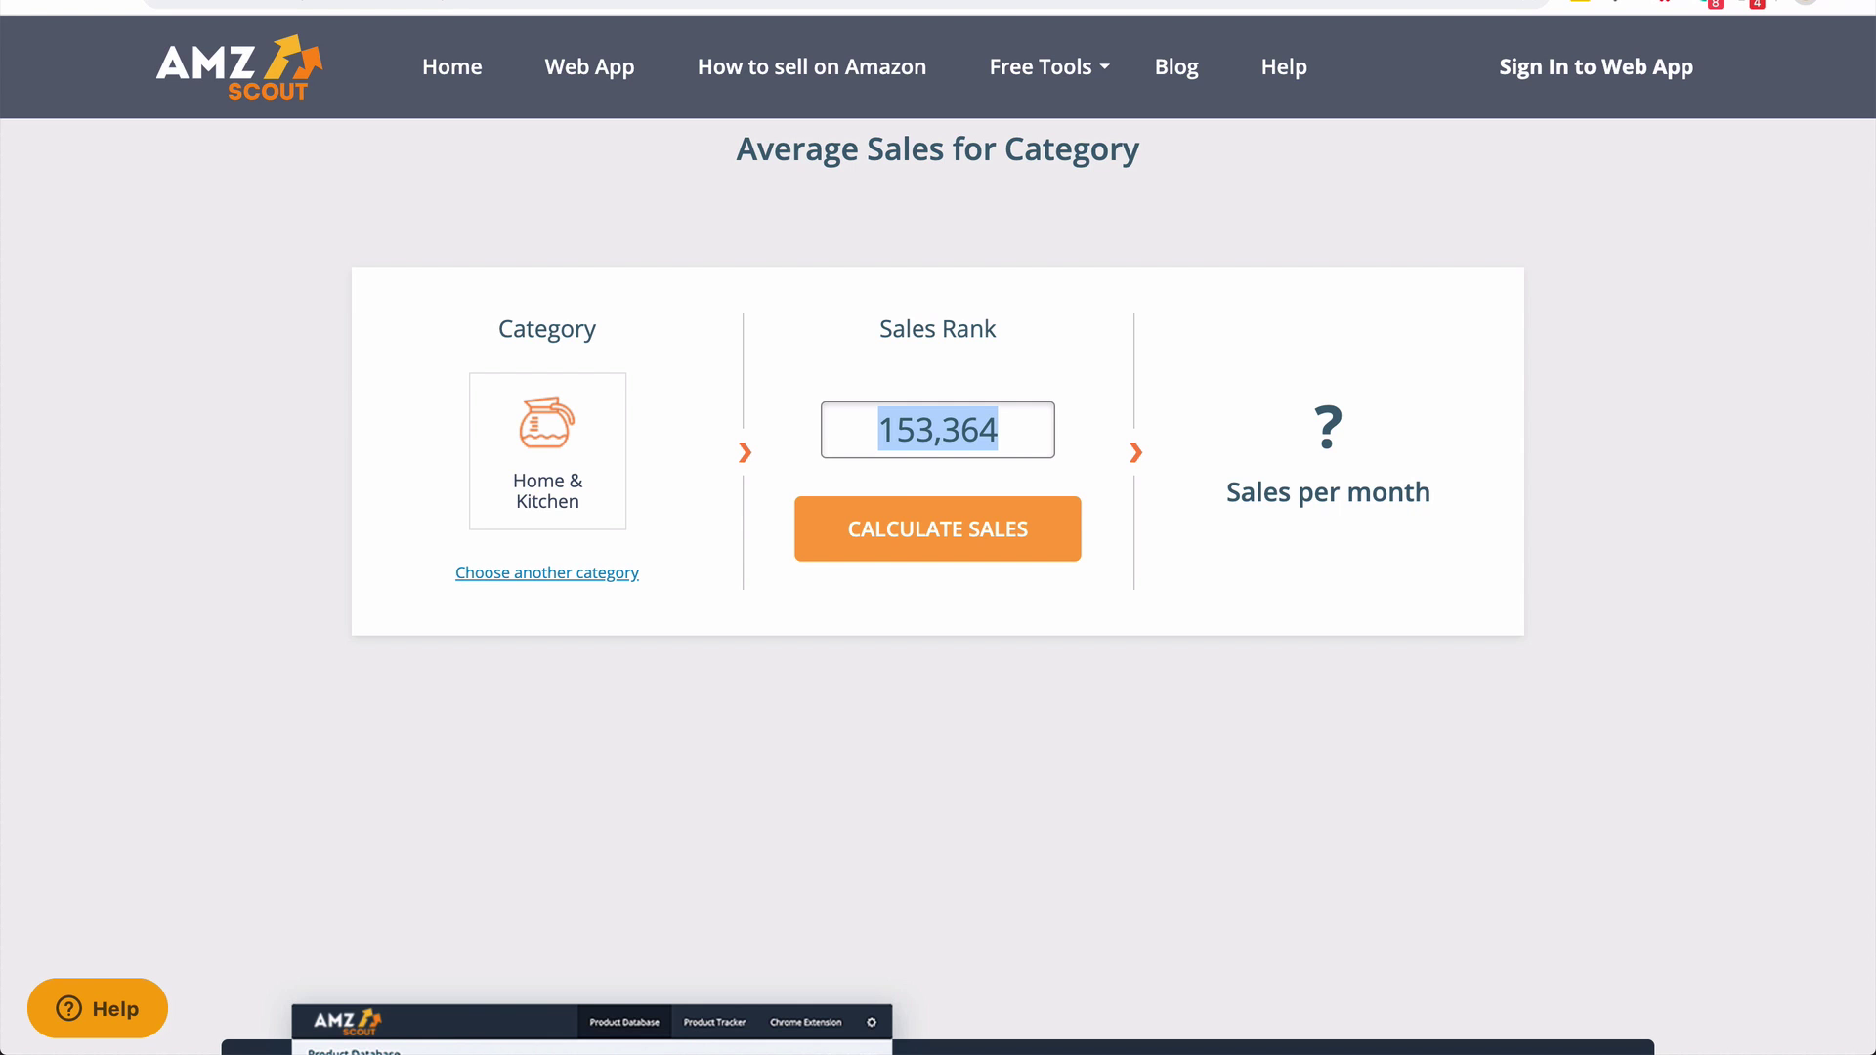
left_click(898, 537)
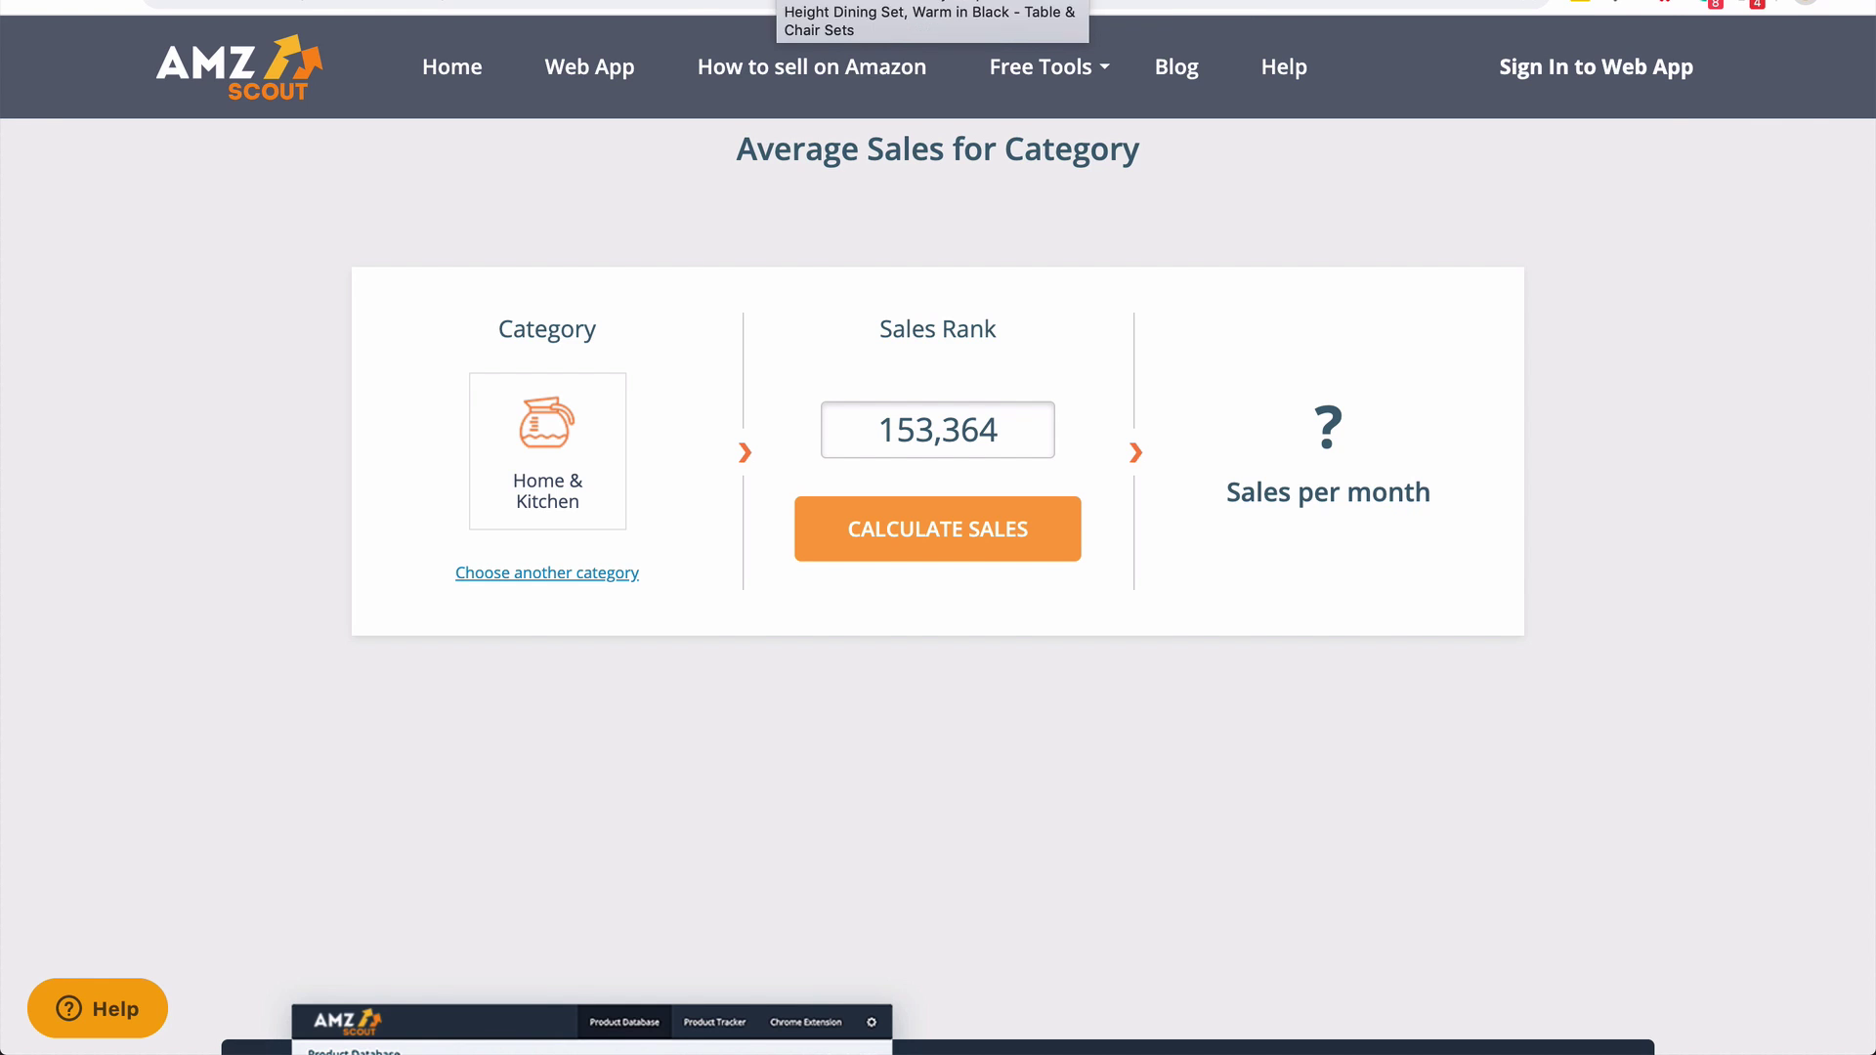
Switch to the Amazon dining set listing and highlight its title and the line naming who ships and sells it
left_click(850, 1)
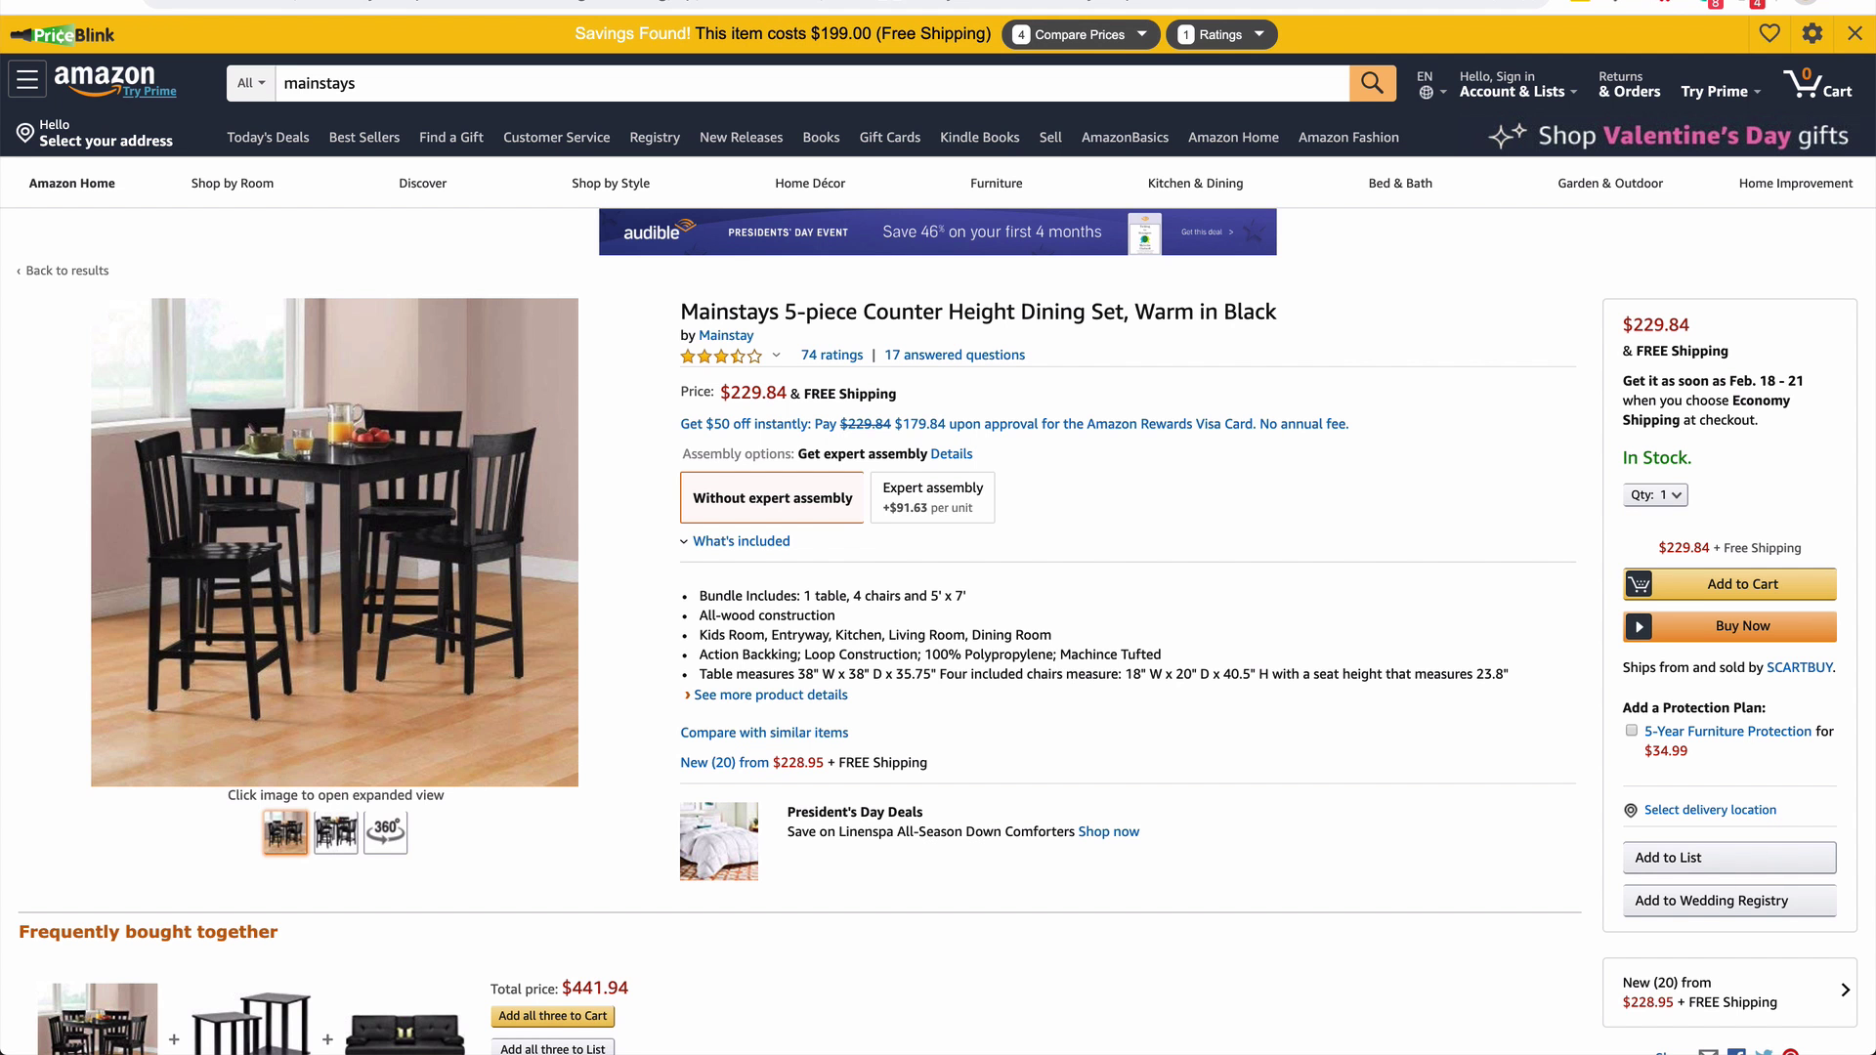
triple_click(872, 311)
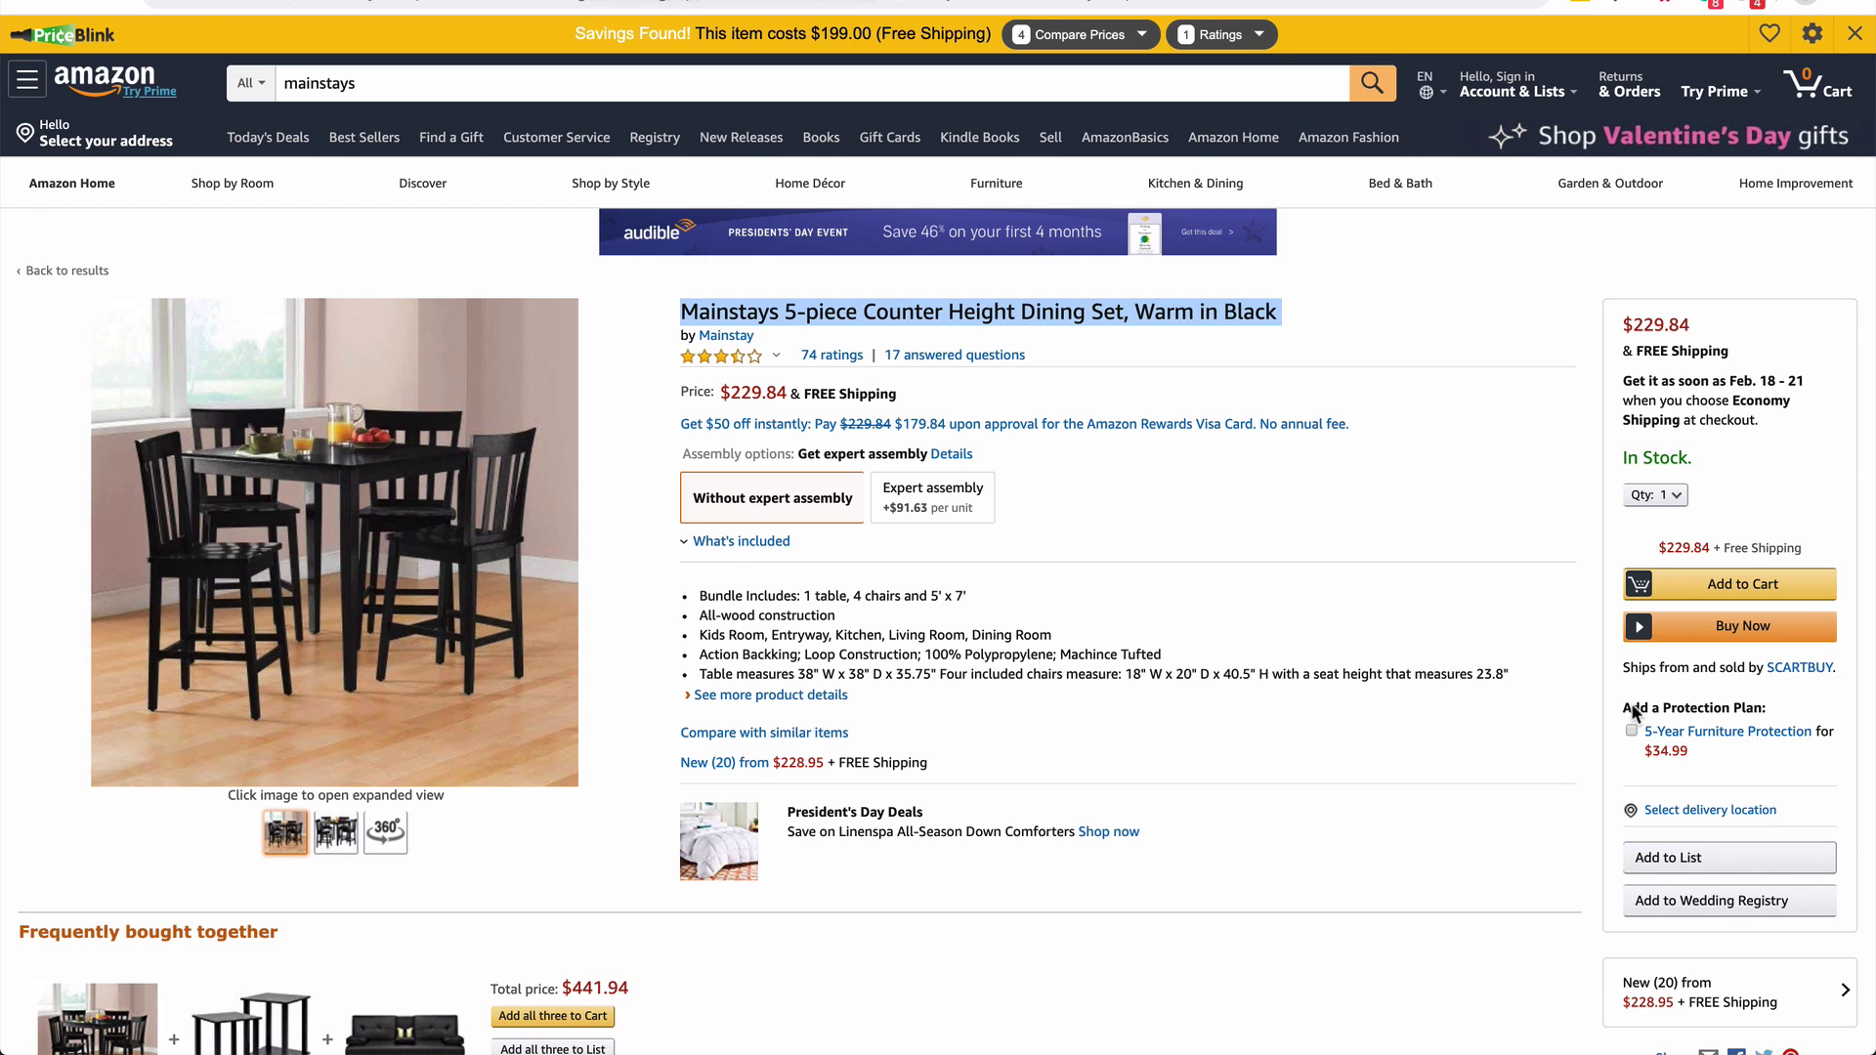
scroll(1354, 753, "down", 3)
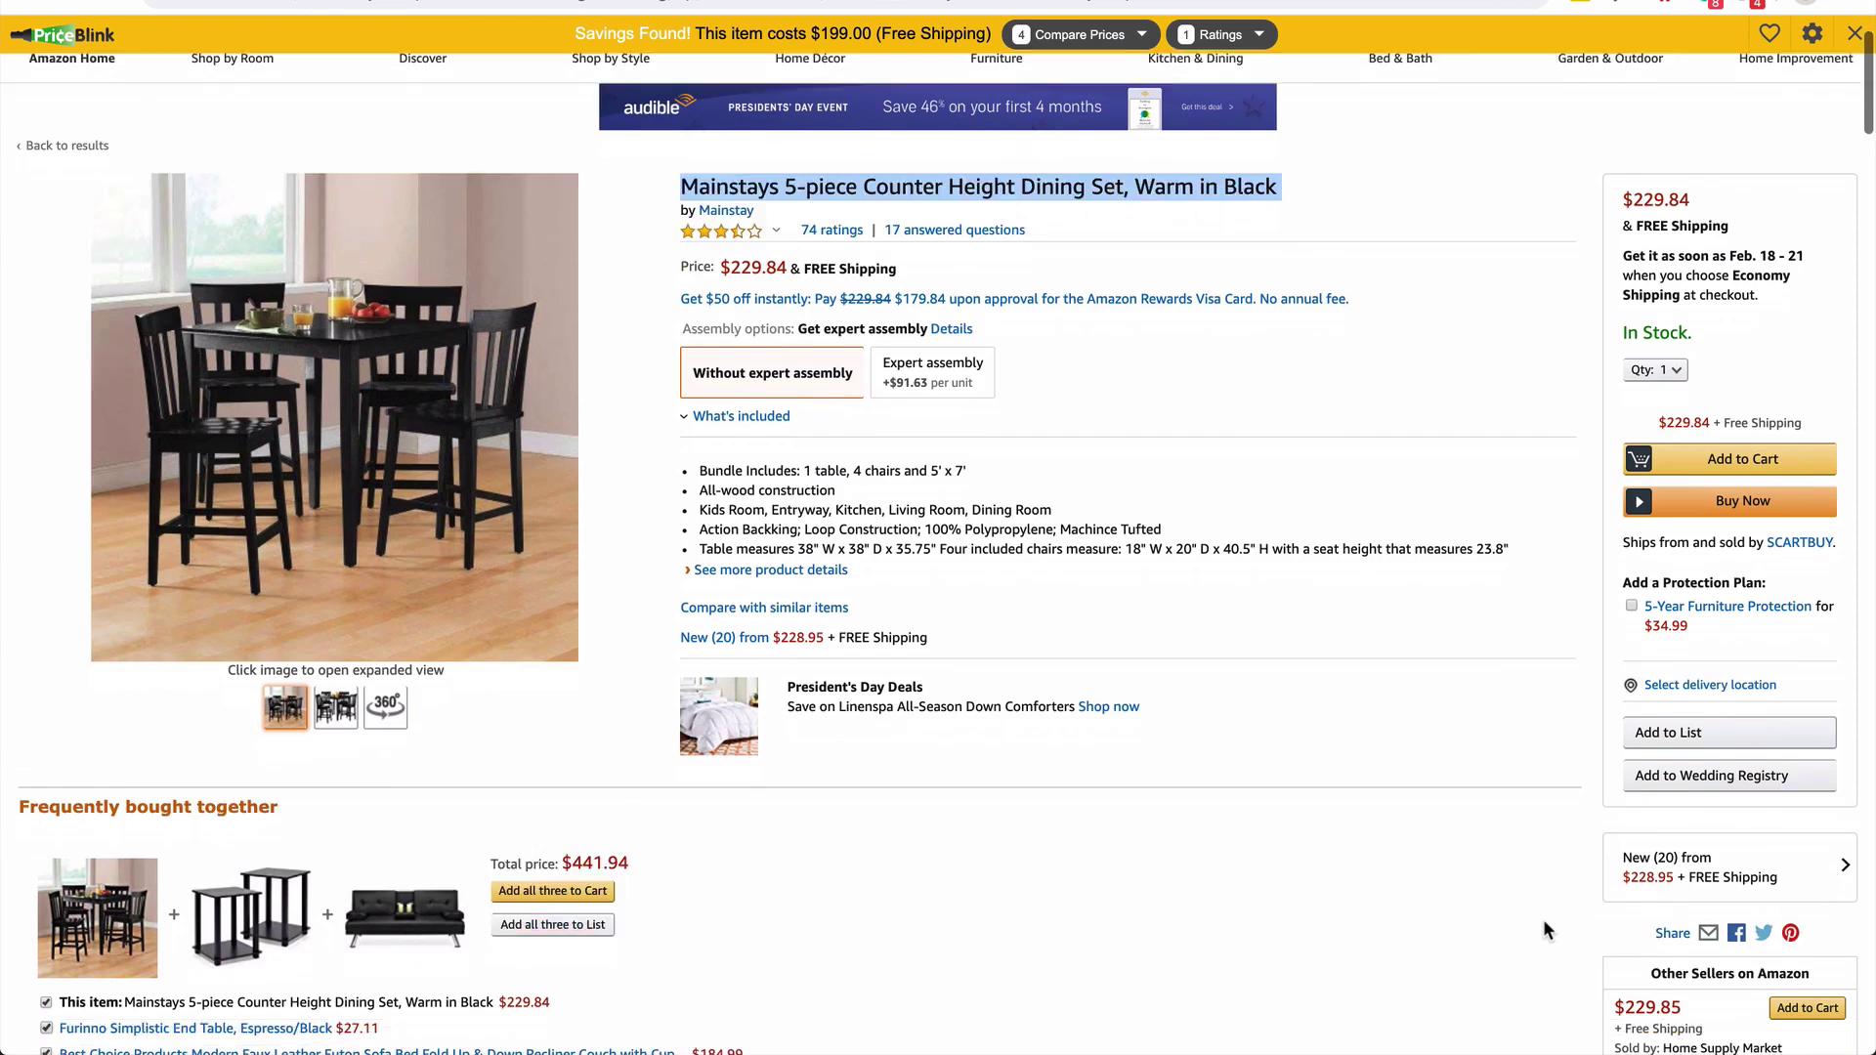
scroll(1543, 921, "up", 1)
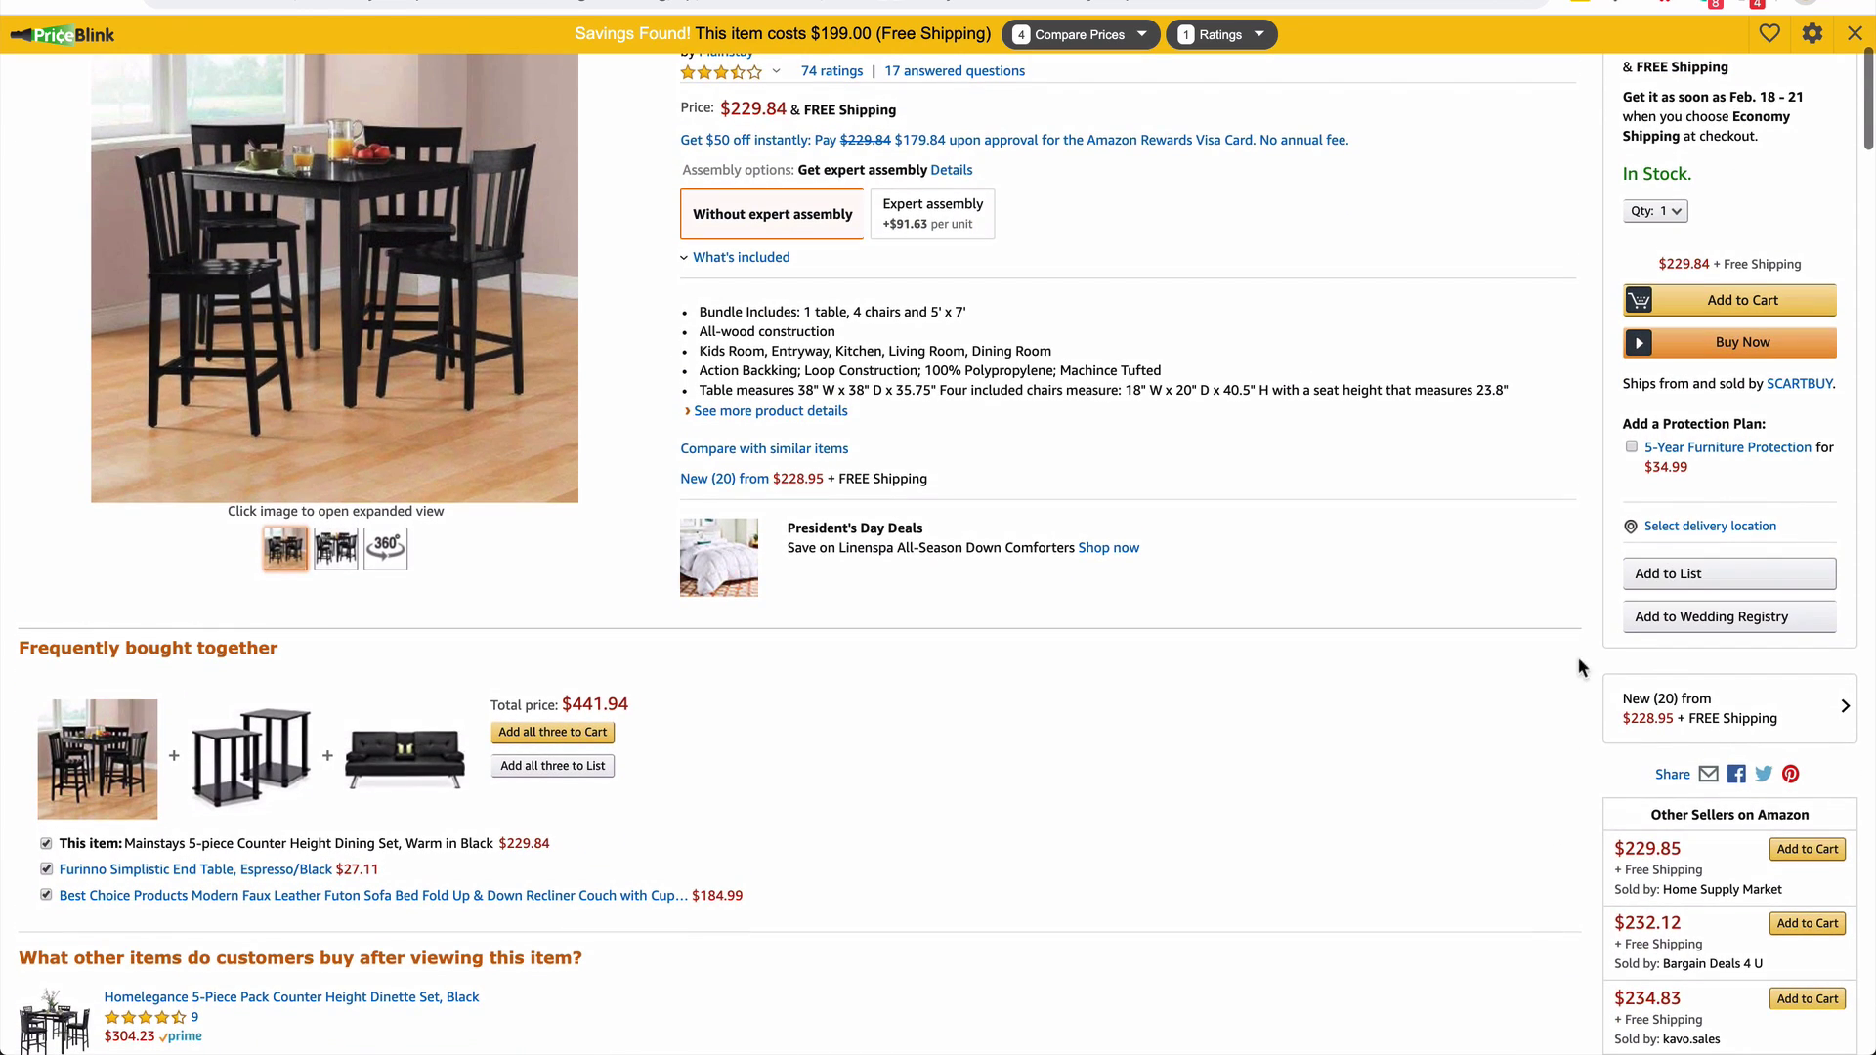
scroll(1803, 432, "up", 5, "ctrl")
double_click(1424, 320)
triple_click(1424, 320)
scroll(1424, 323, "up", 1)
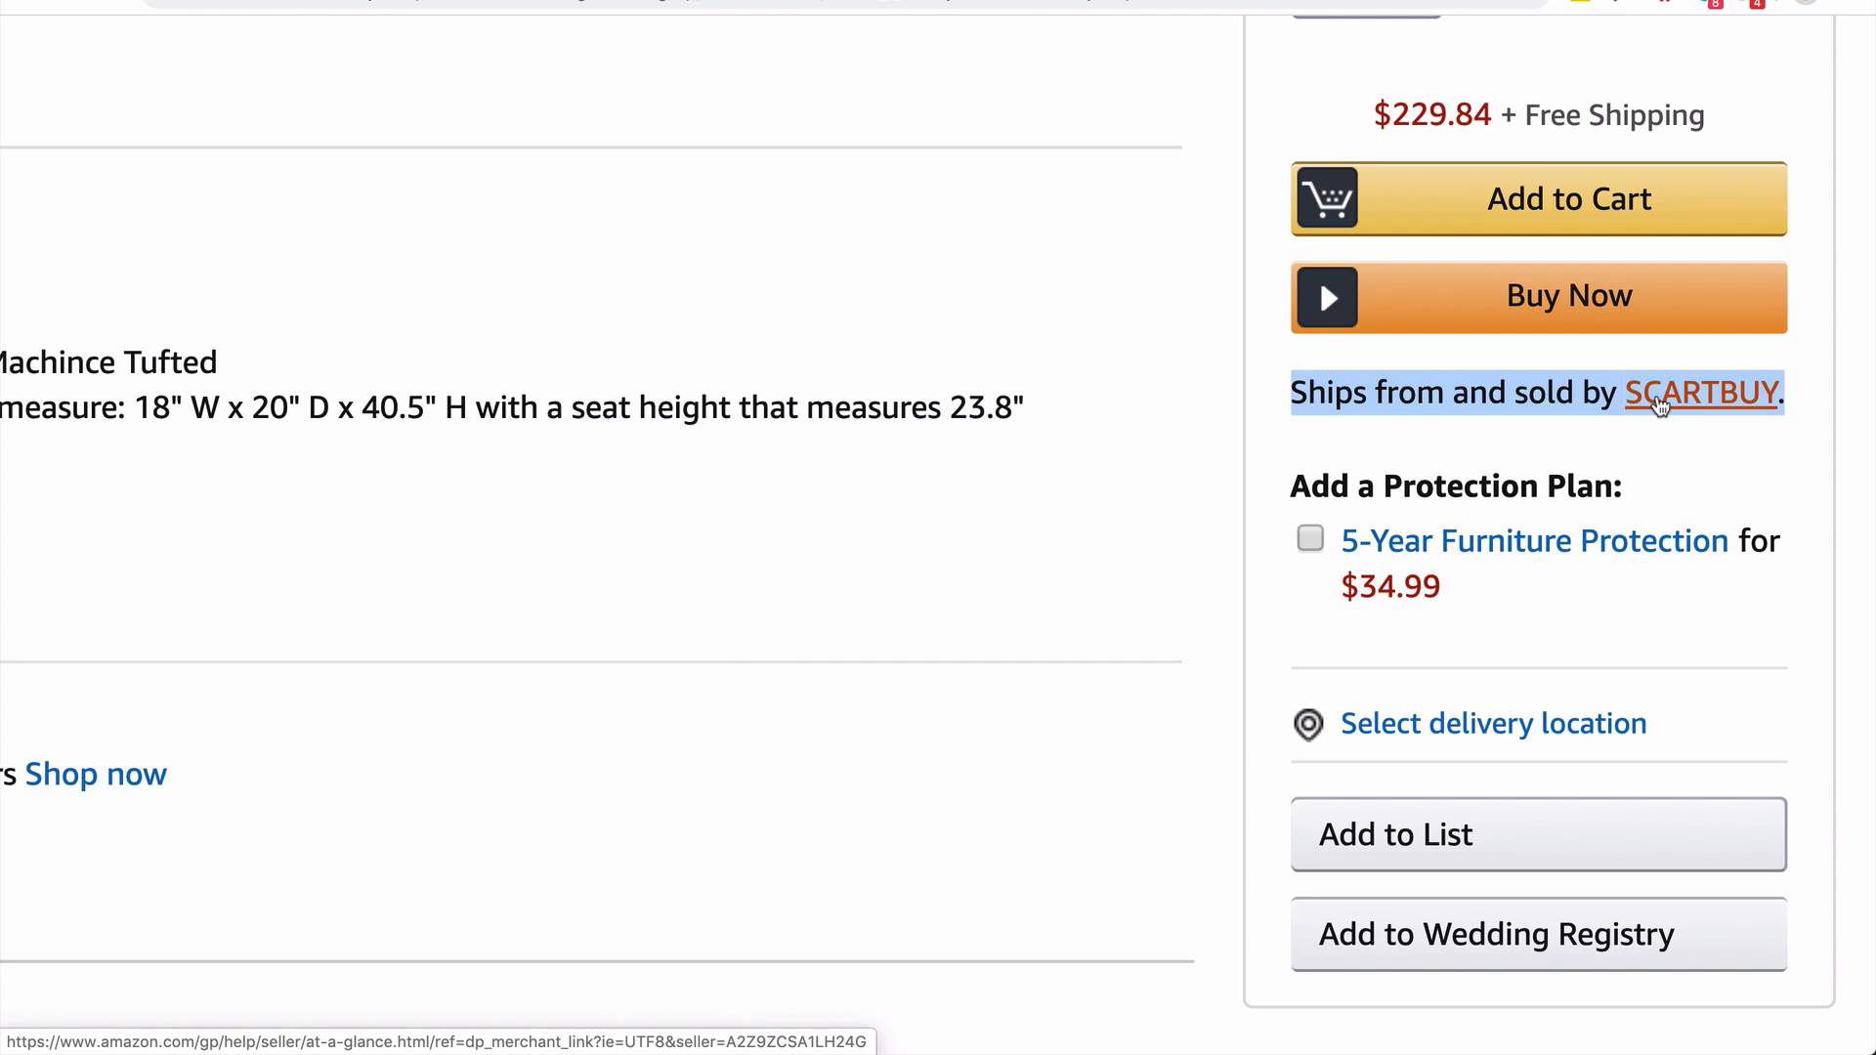
Open the SCARTBUY seller profile, go to the seller's products, and browse the list
left_click(1658, 405)
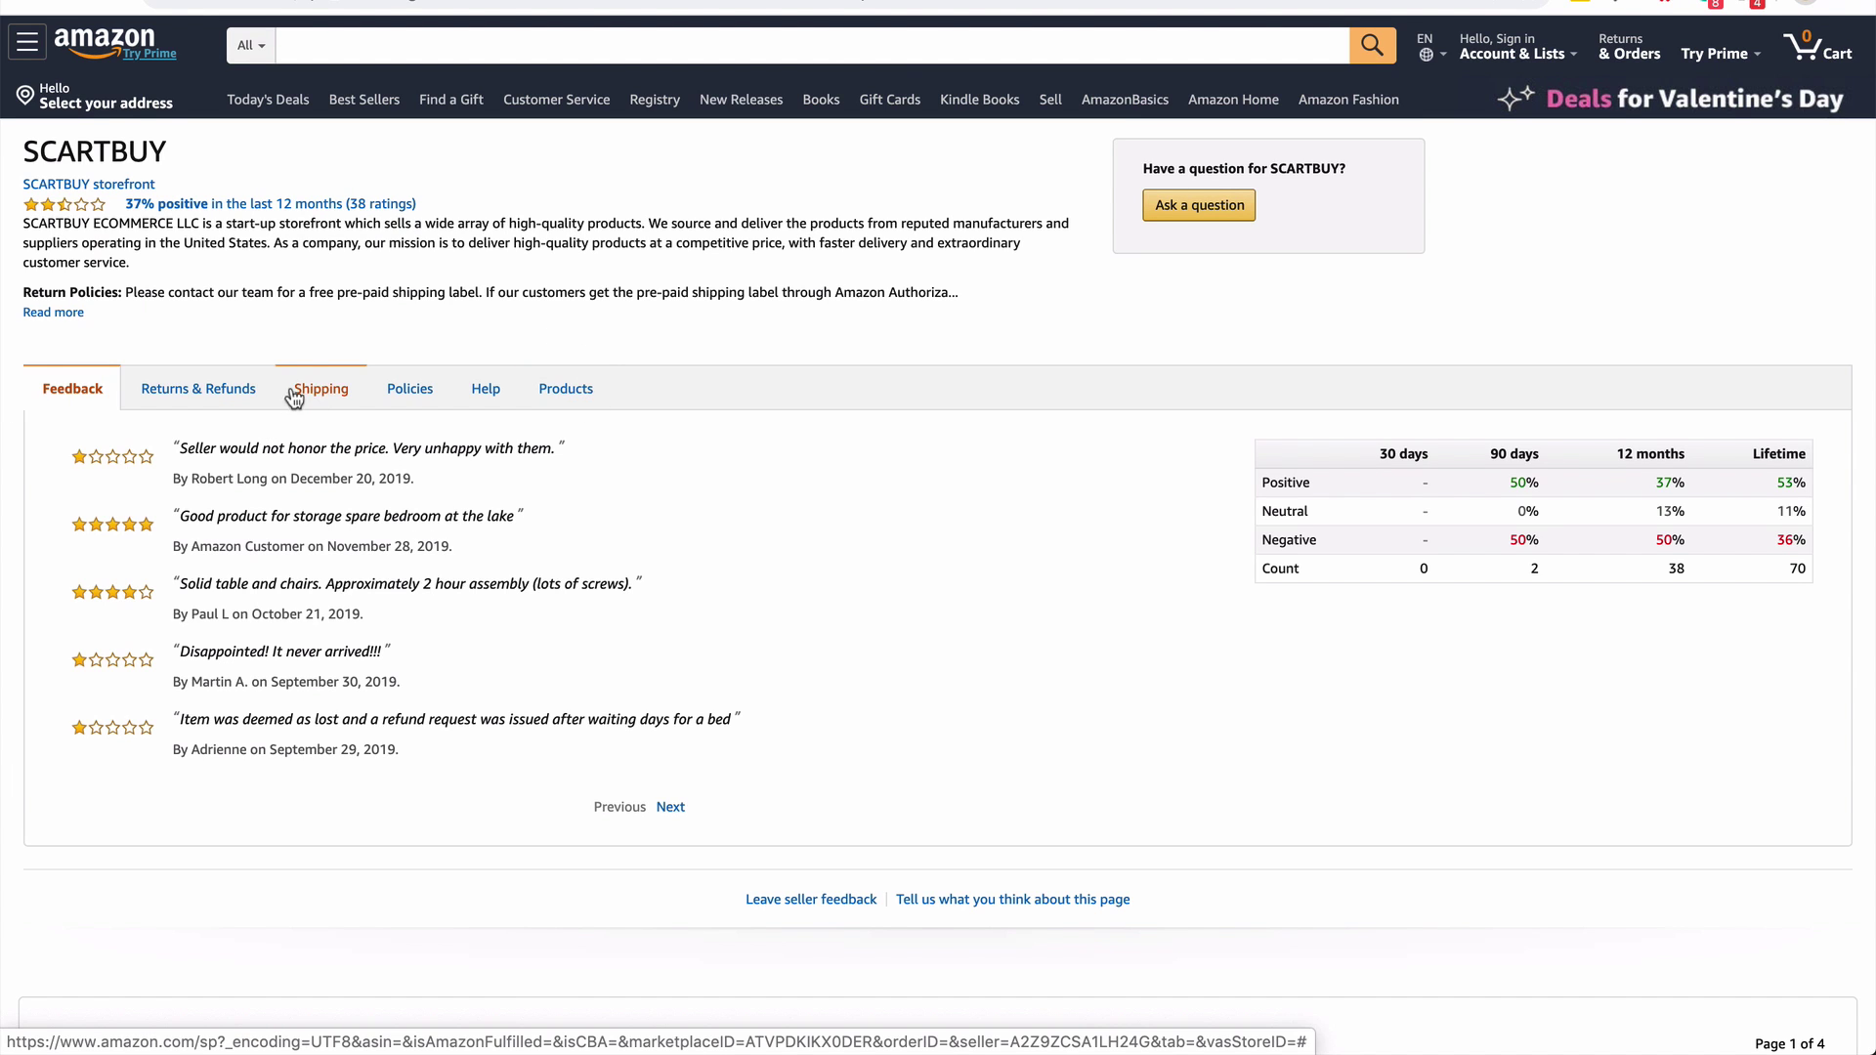
scroll(593, 401, "up", 5)
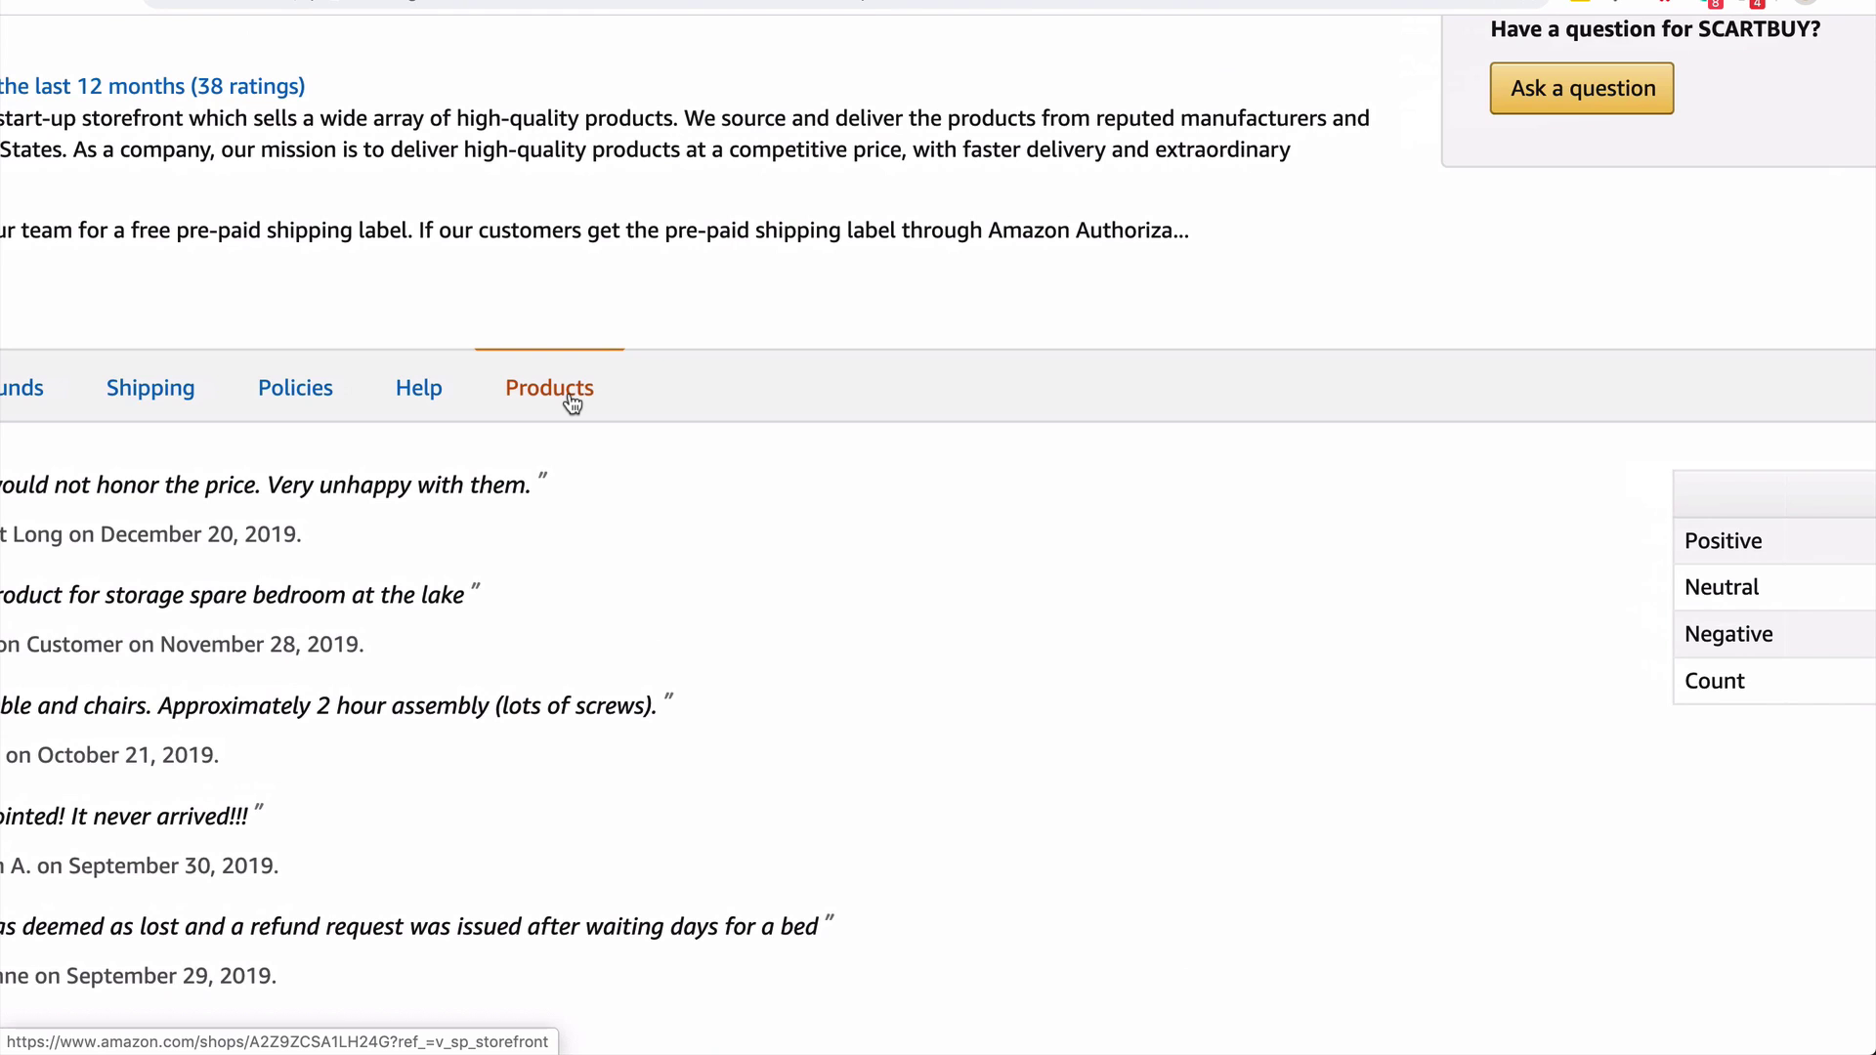
left_click(571, 403)
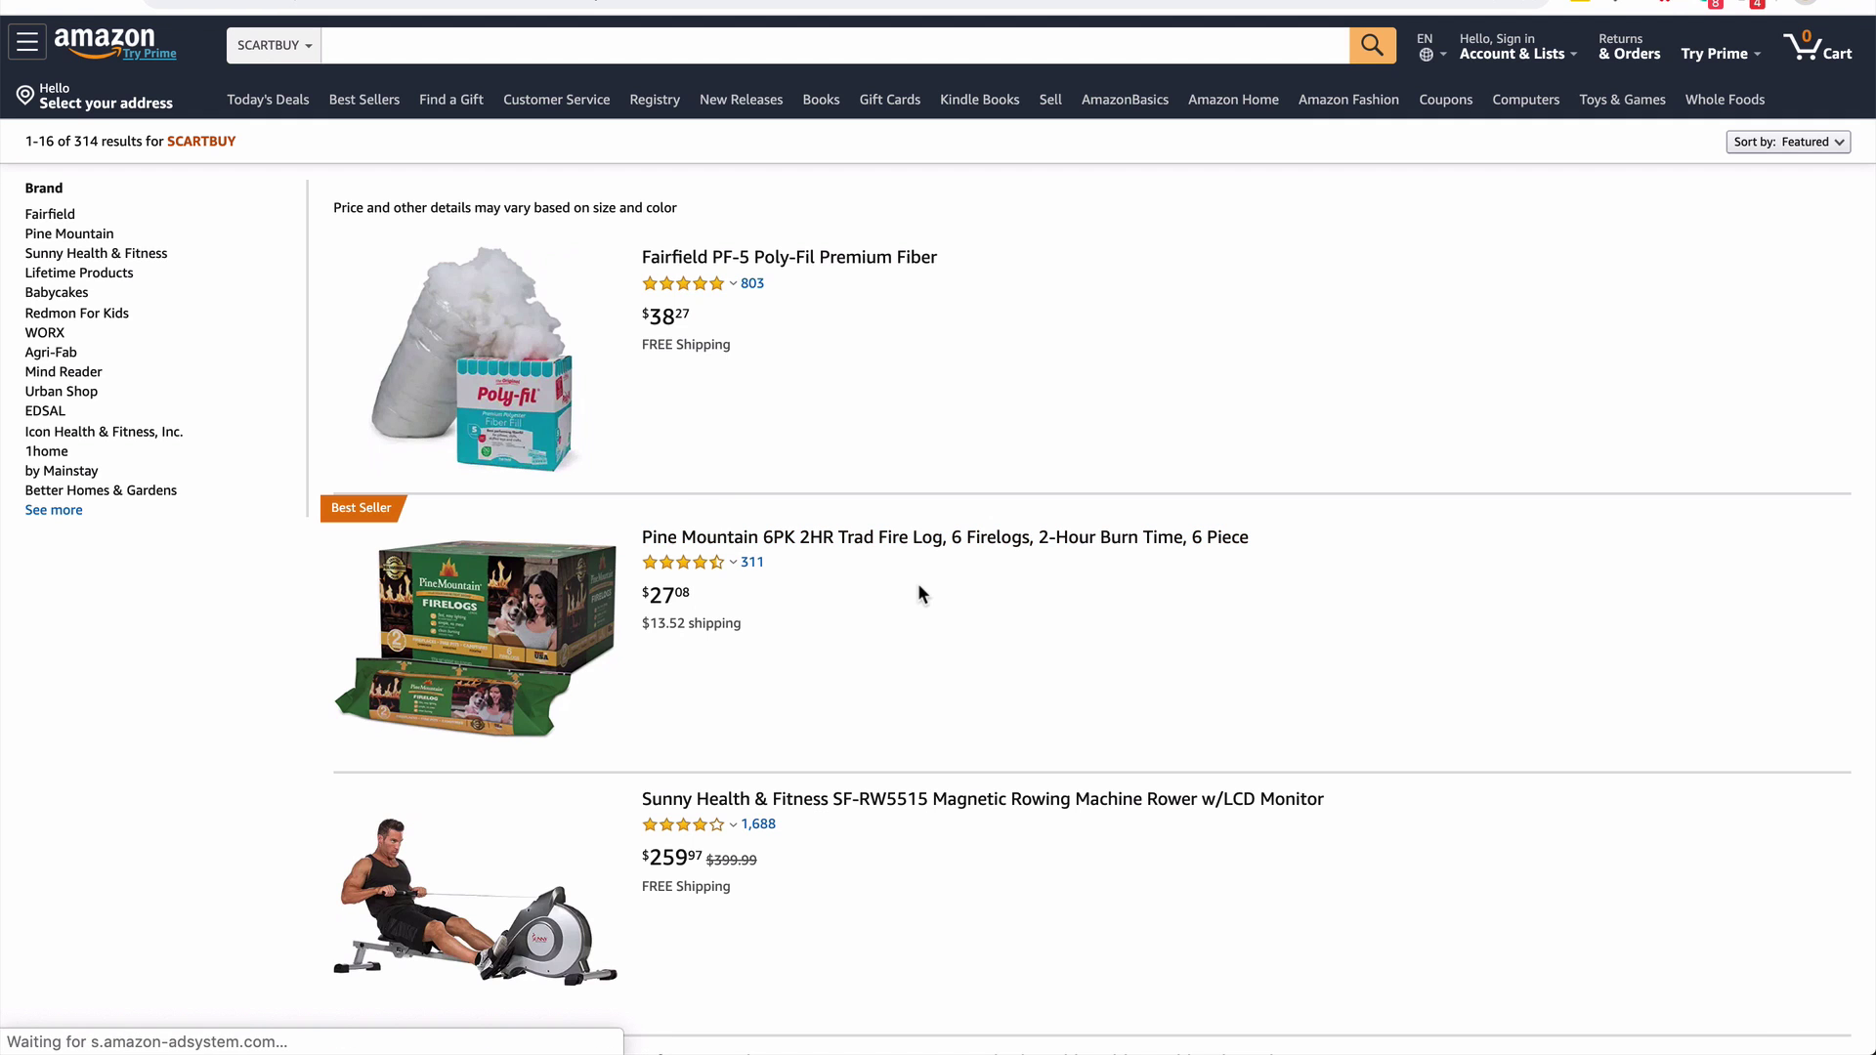
scroll(918, 585, "down", 4)
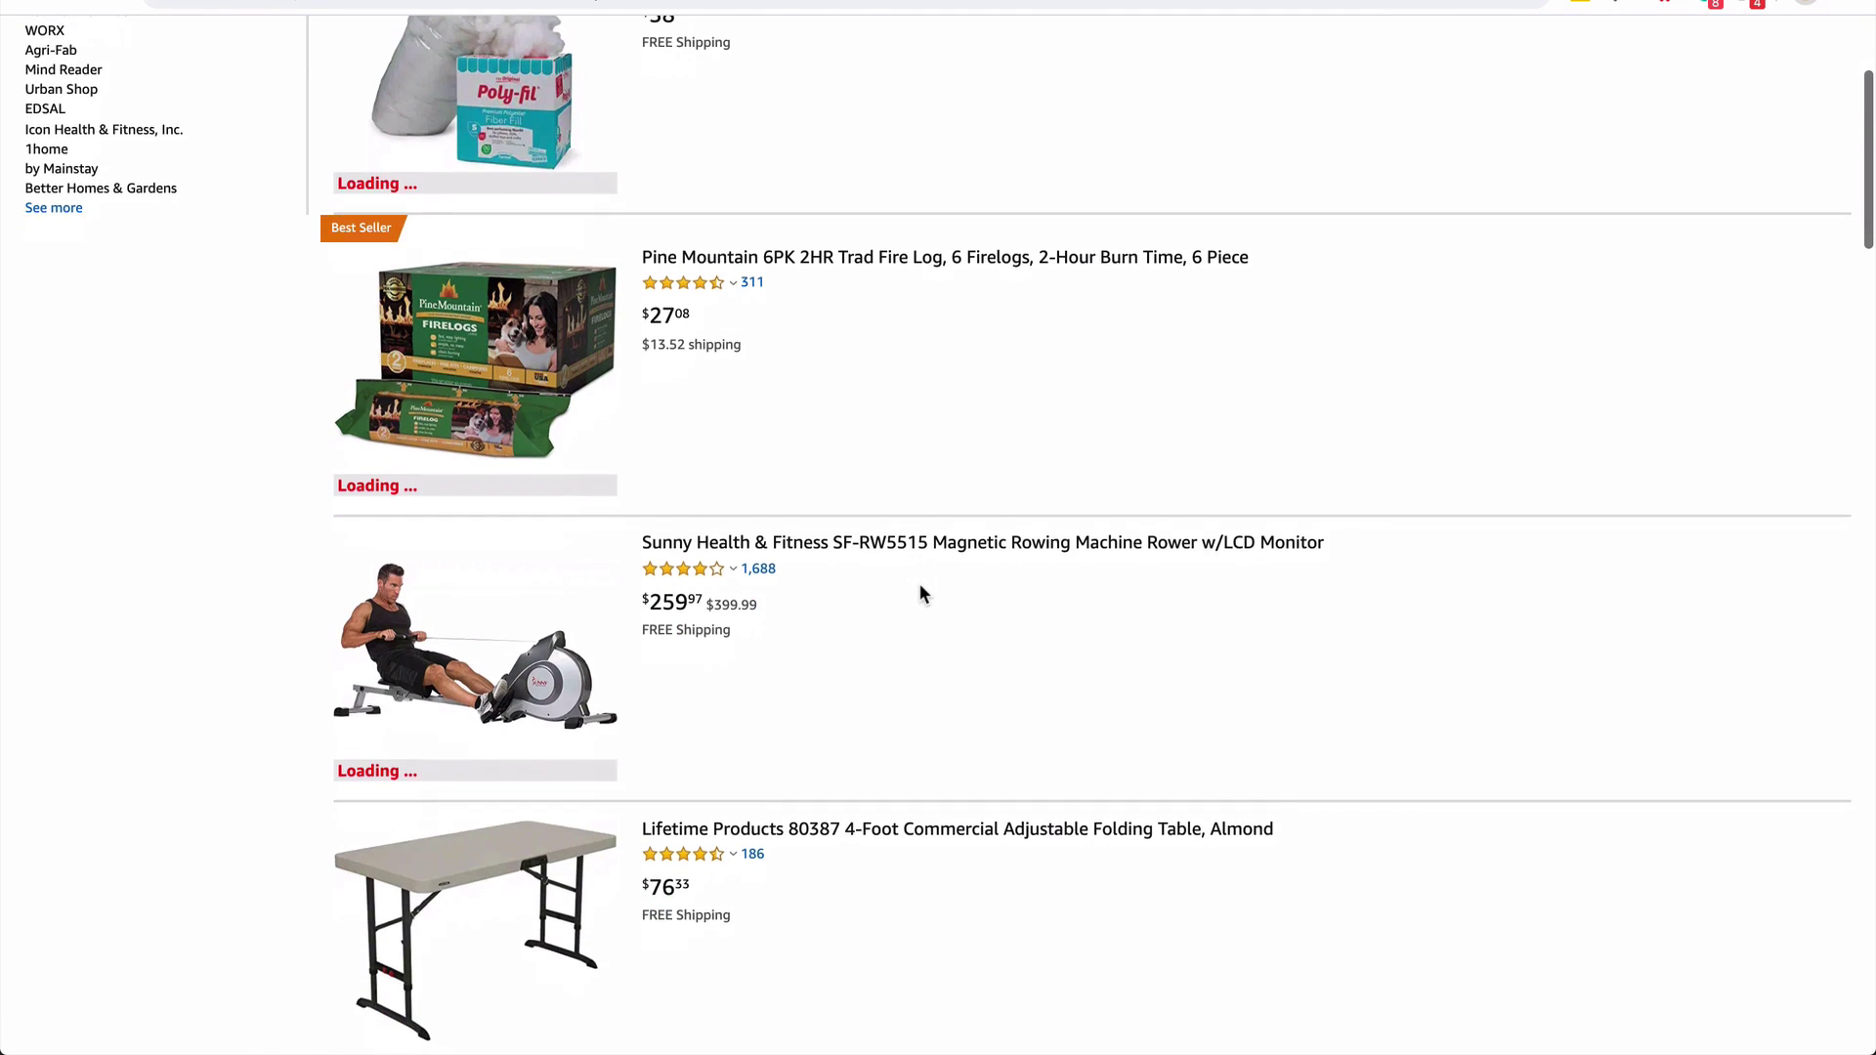
Browse the SCARTBUY product list and examine the sales ranks of the poly-fil, fire log, rowing machine and folding table items
scroll(918, 592, "down", 3)
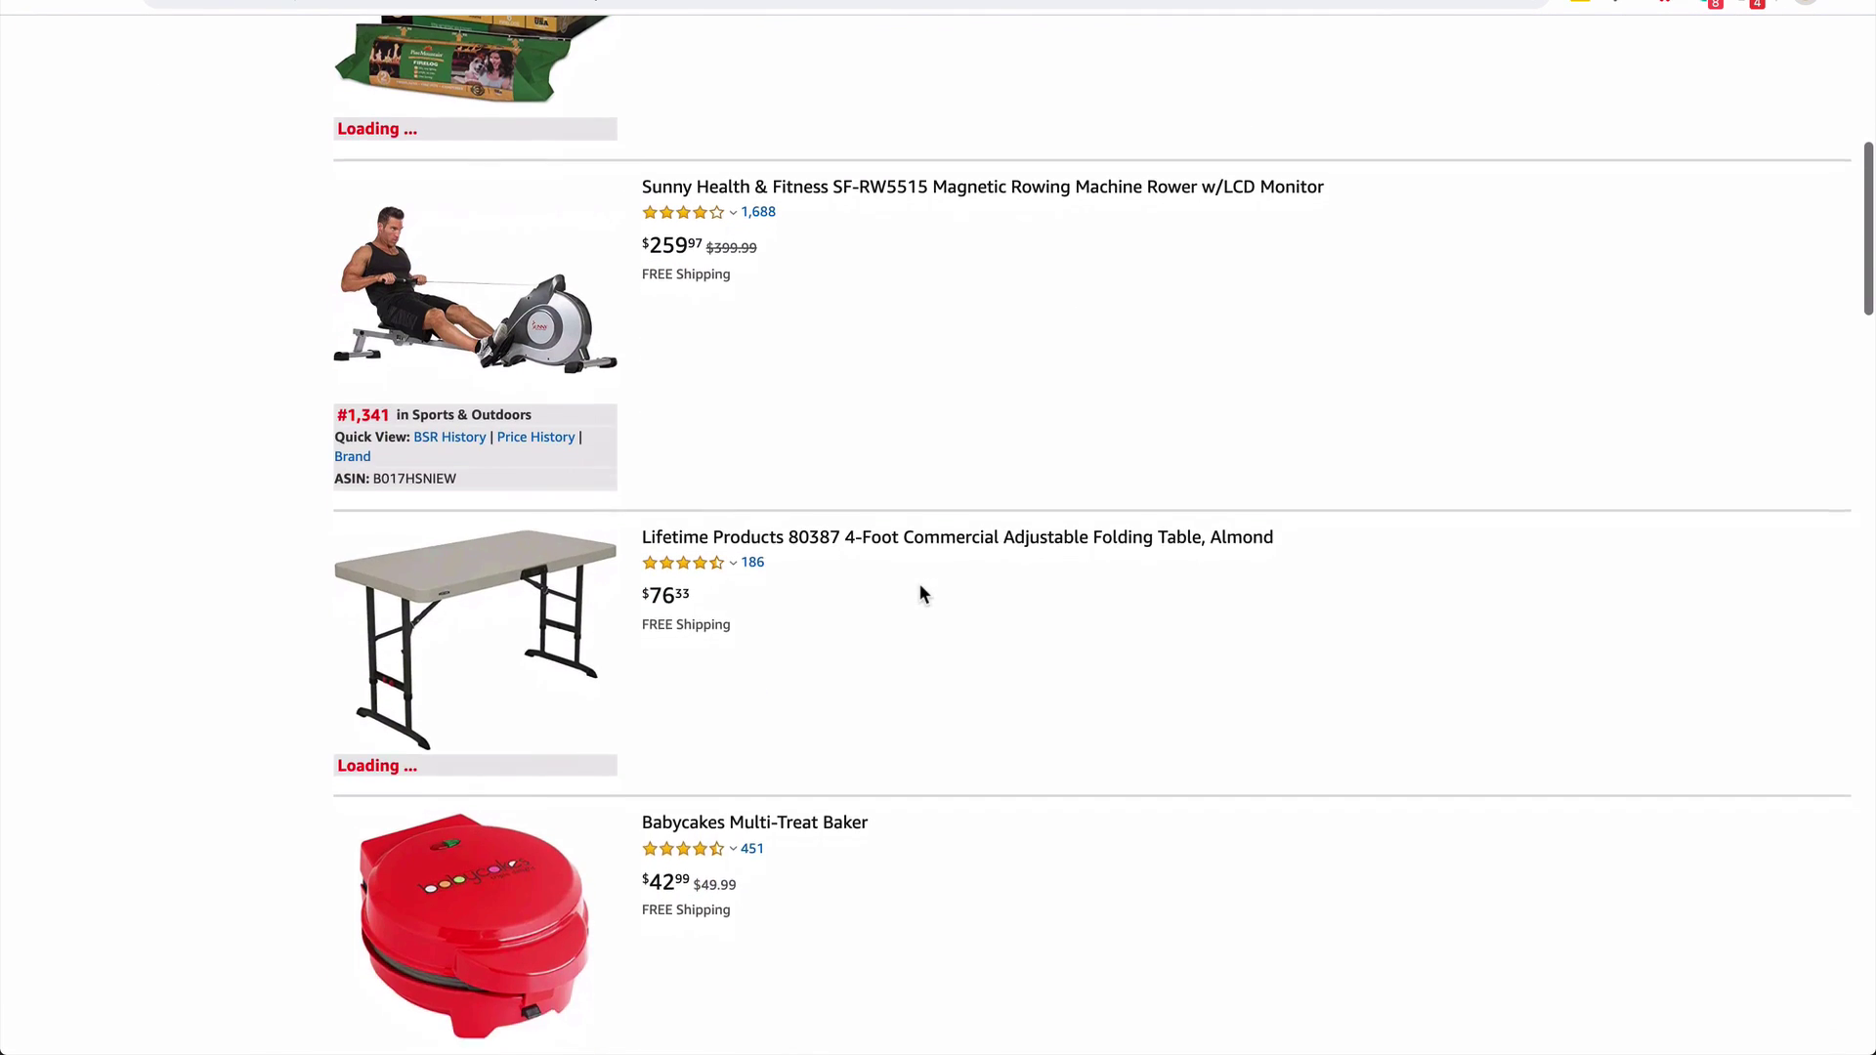
scroll(918, 584, "up", 8)
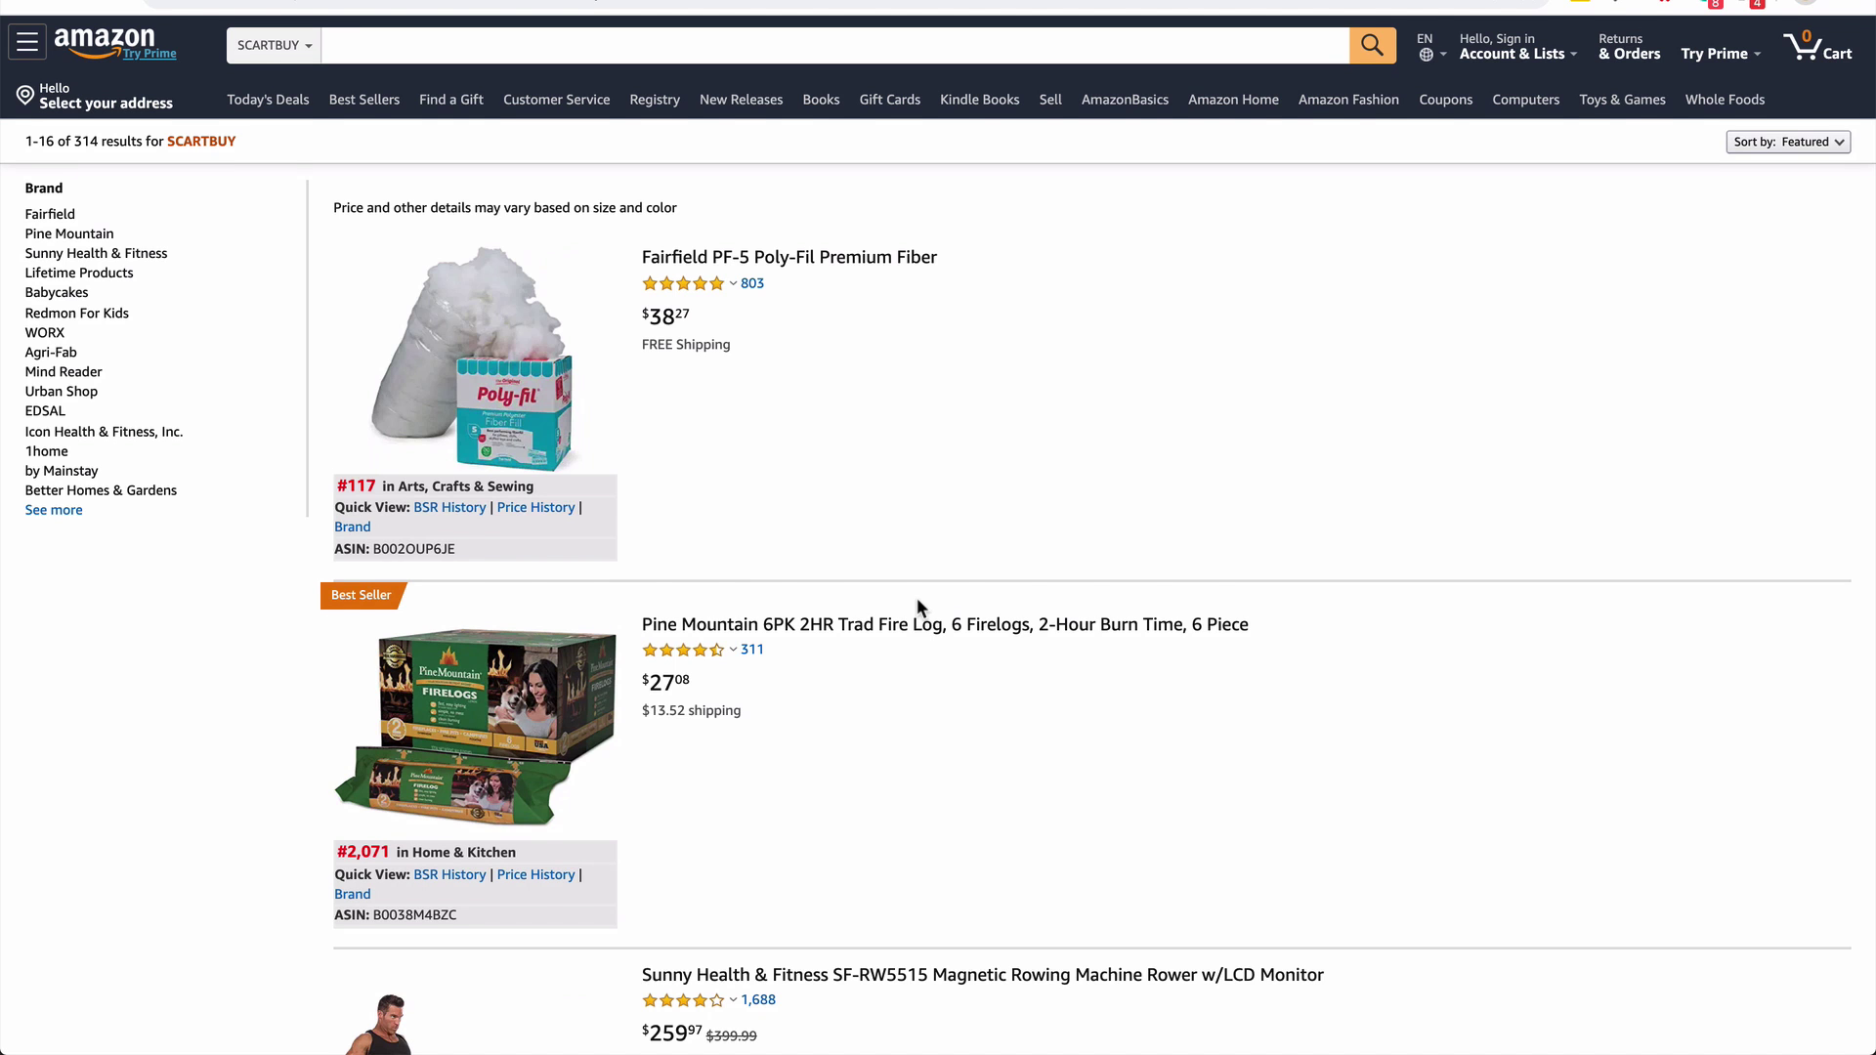
scroll(916, 599, "down", 1)
scroll(917, 599, "up", 1)
scroll(916, 606, "down", 4)
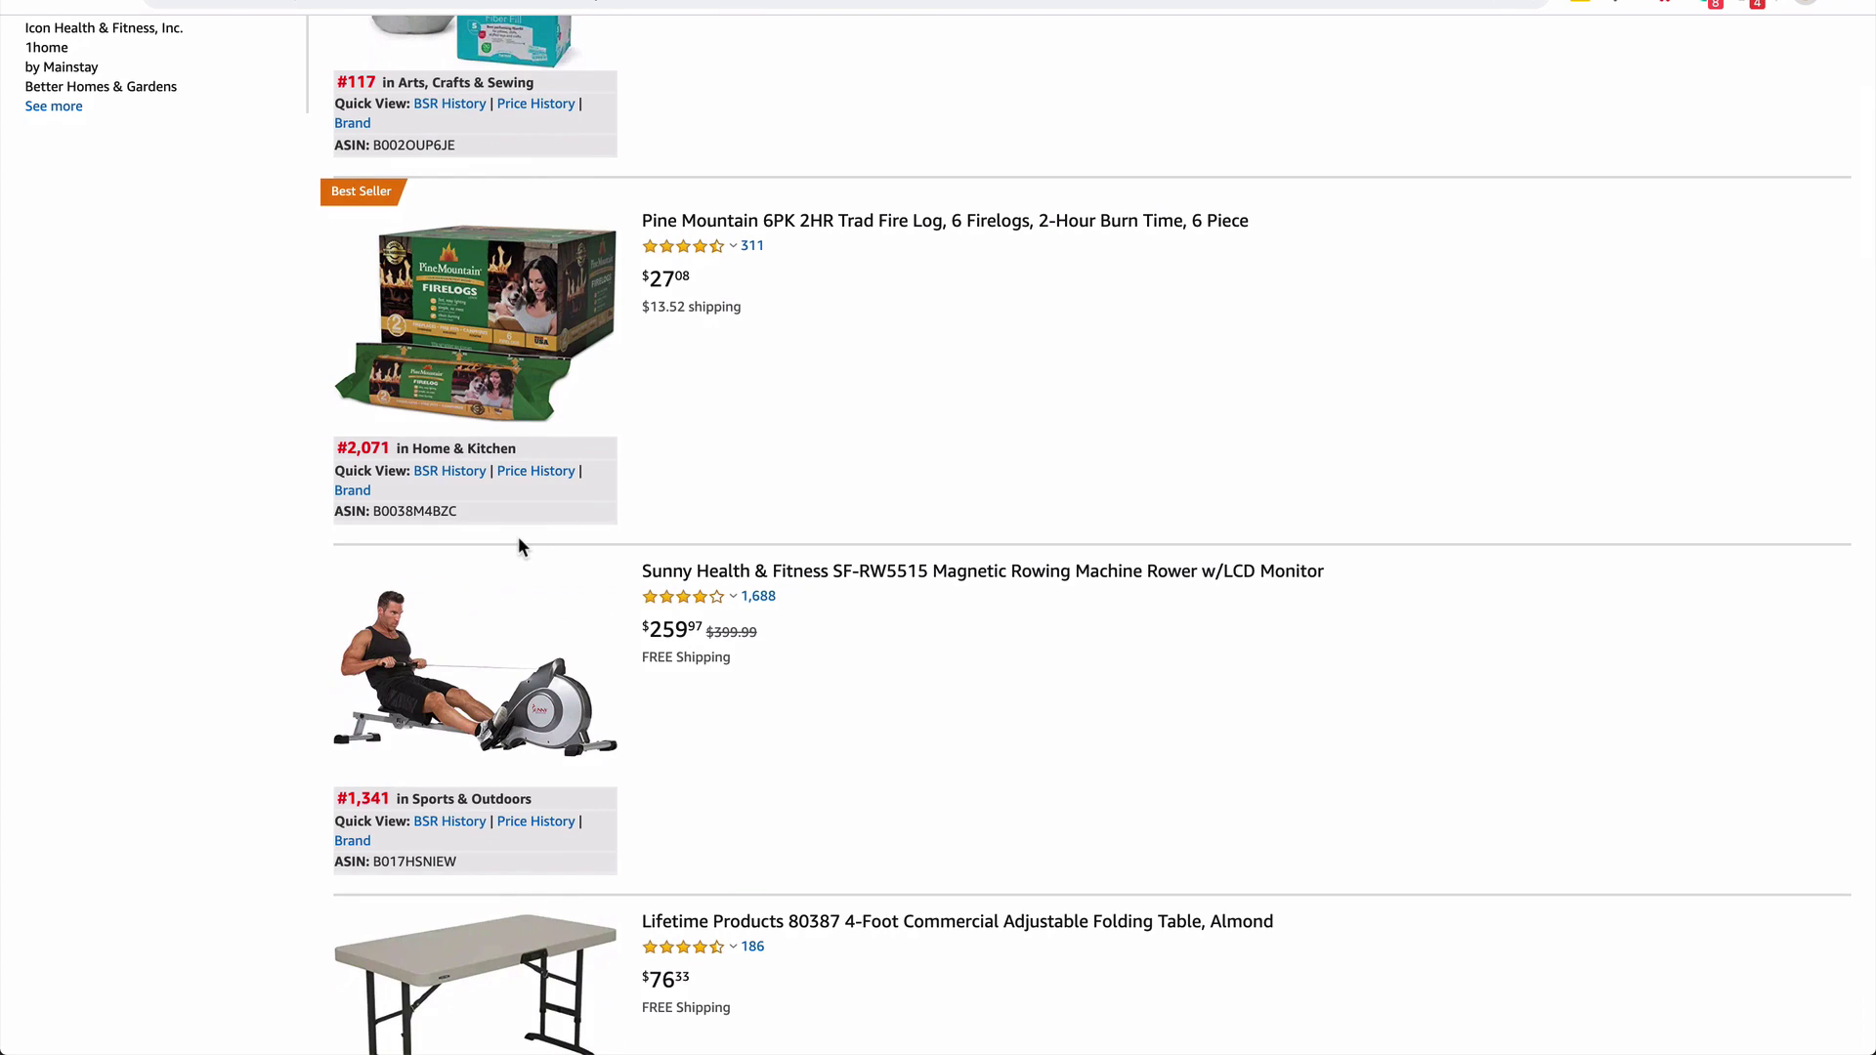
scroll(444, 473, "up", 3)
scroll(444, 465, "up", 4)
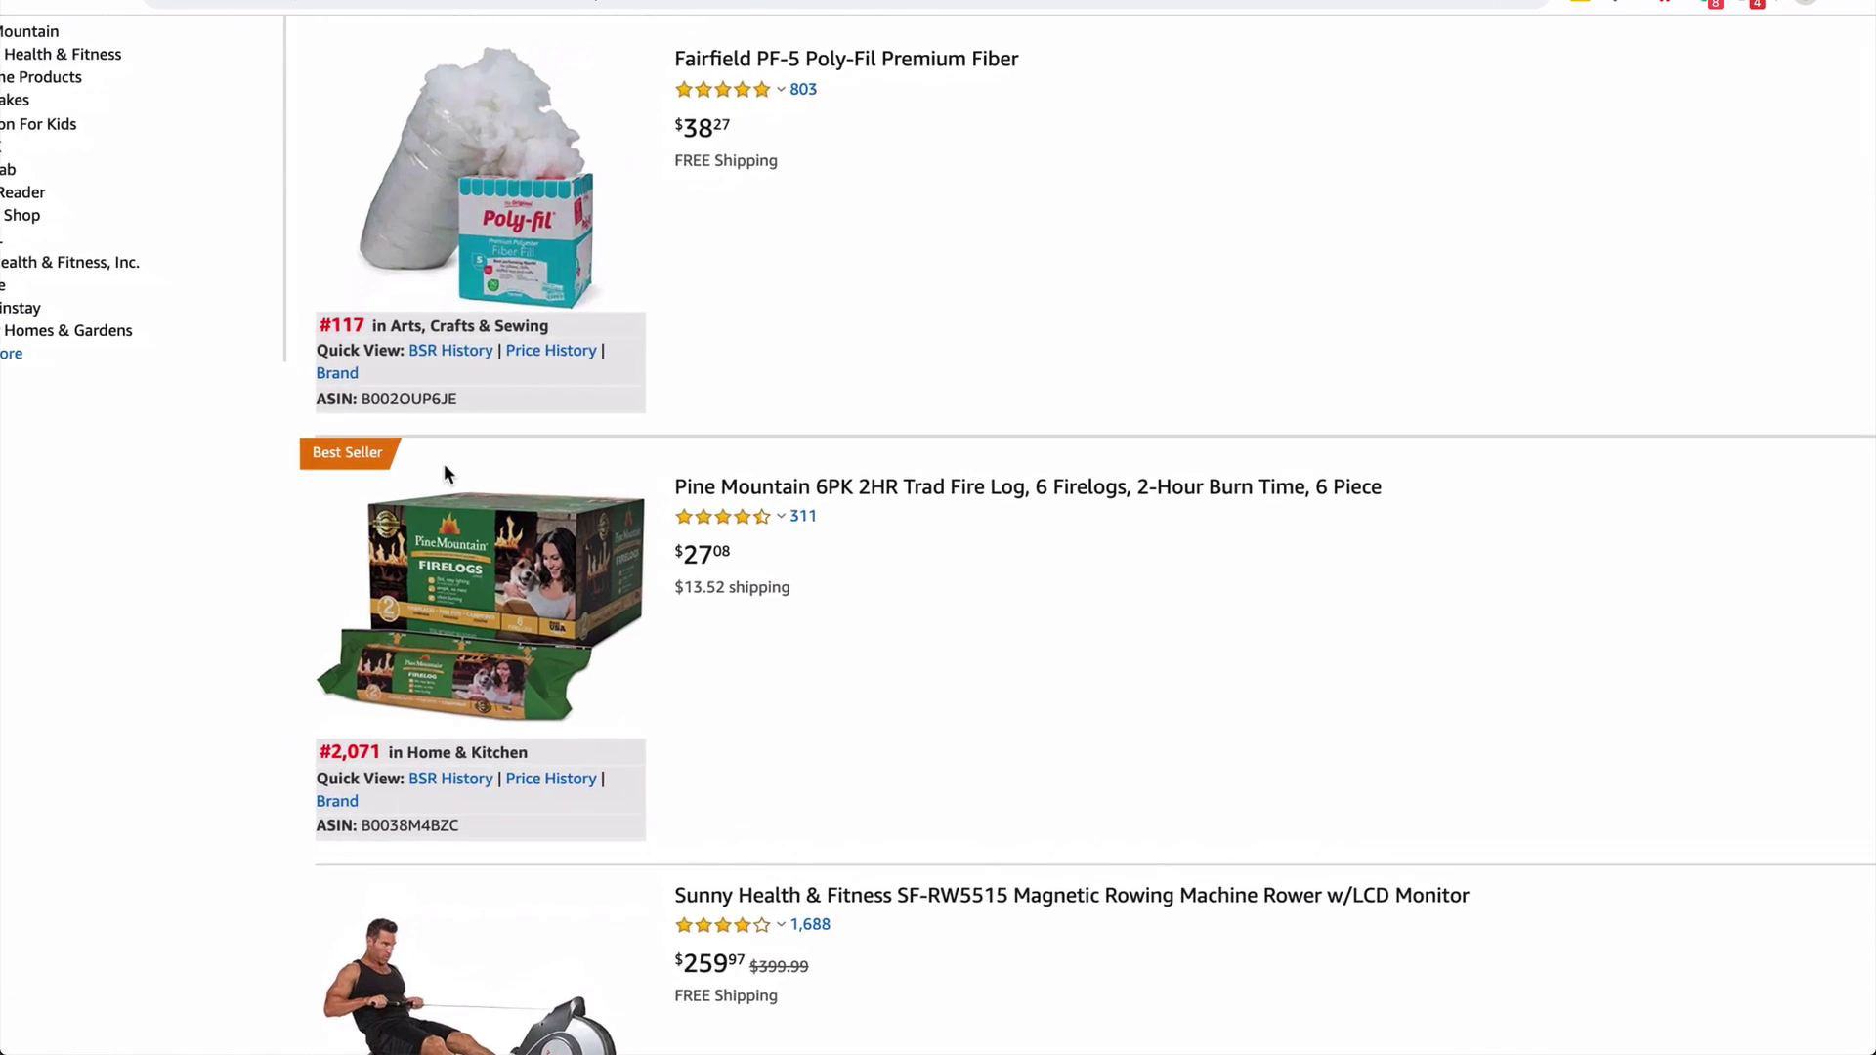
mouse_move(309, 292)
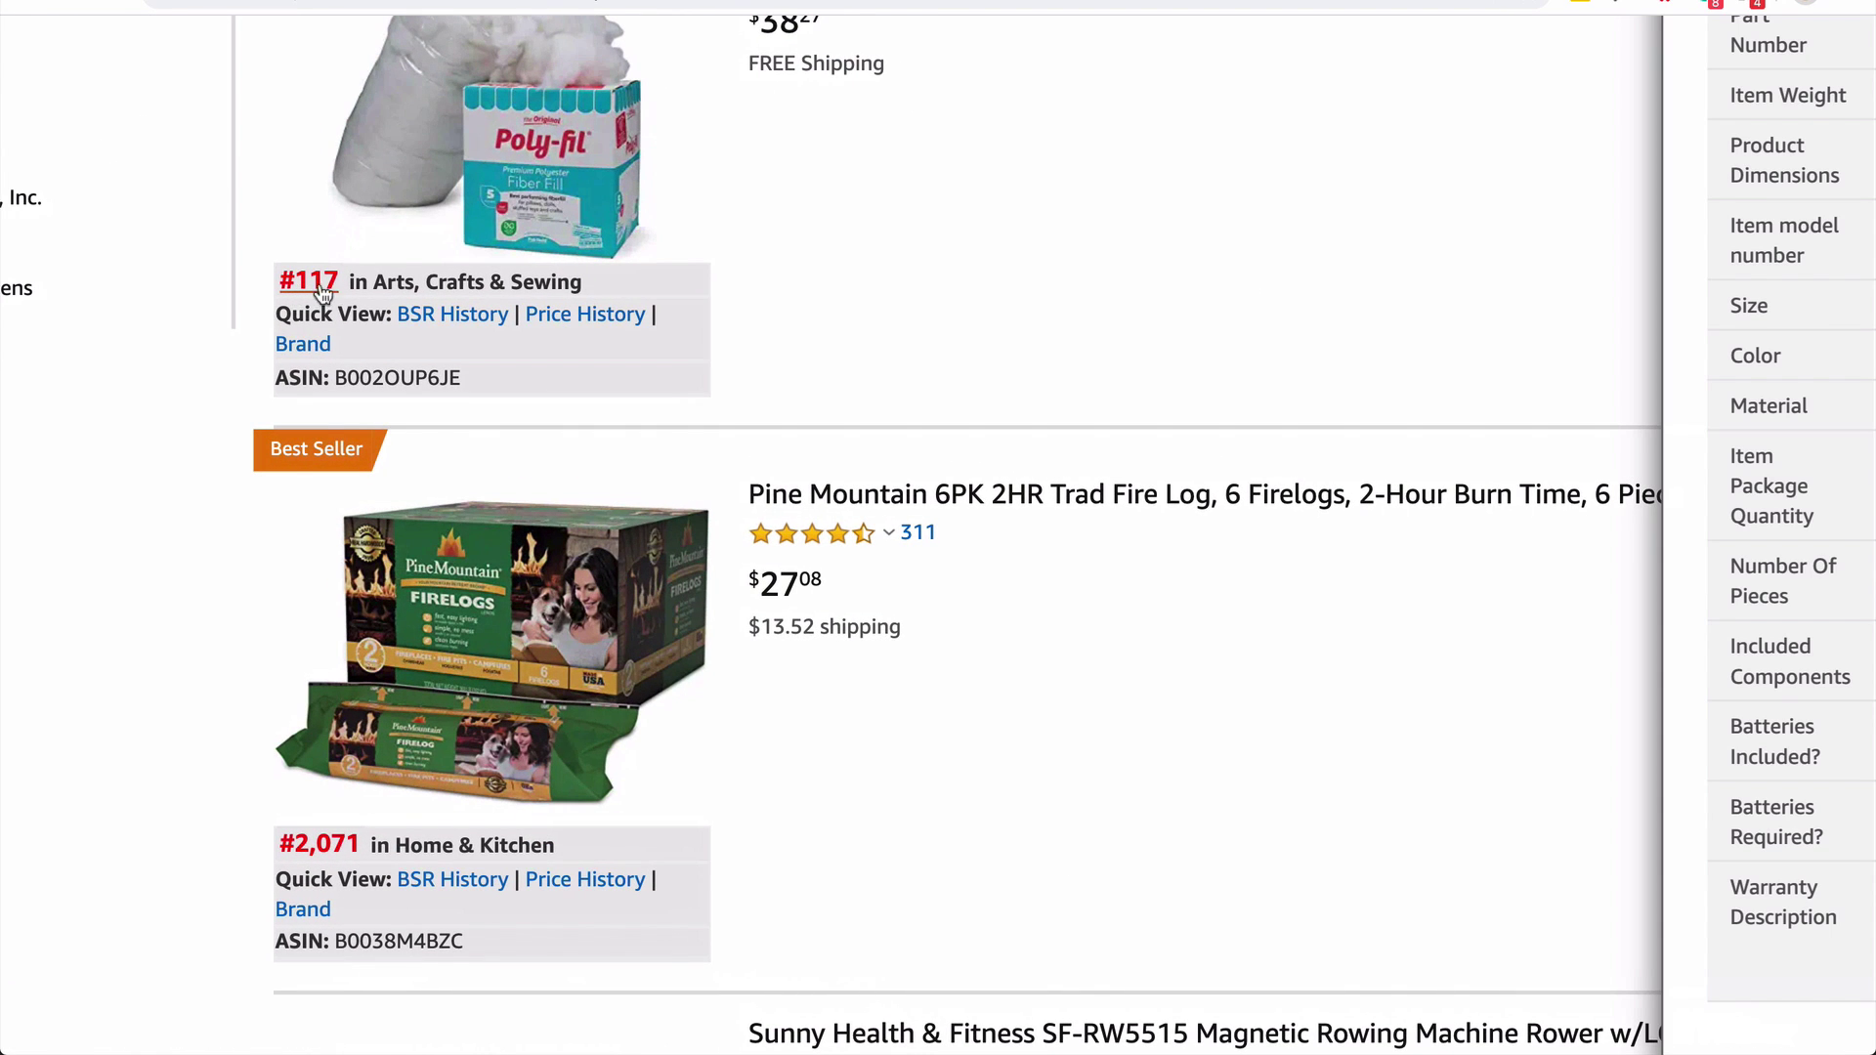
scroll(395, 535, "down", 2)
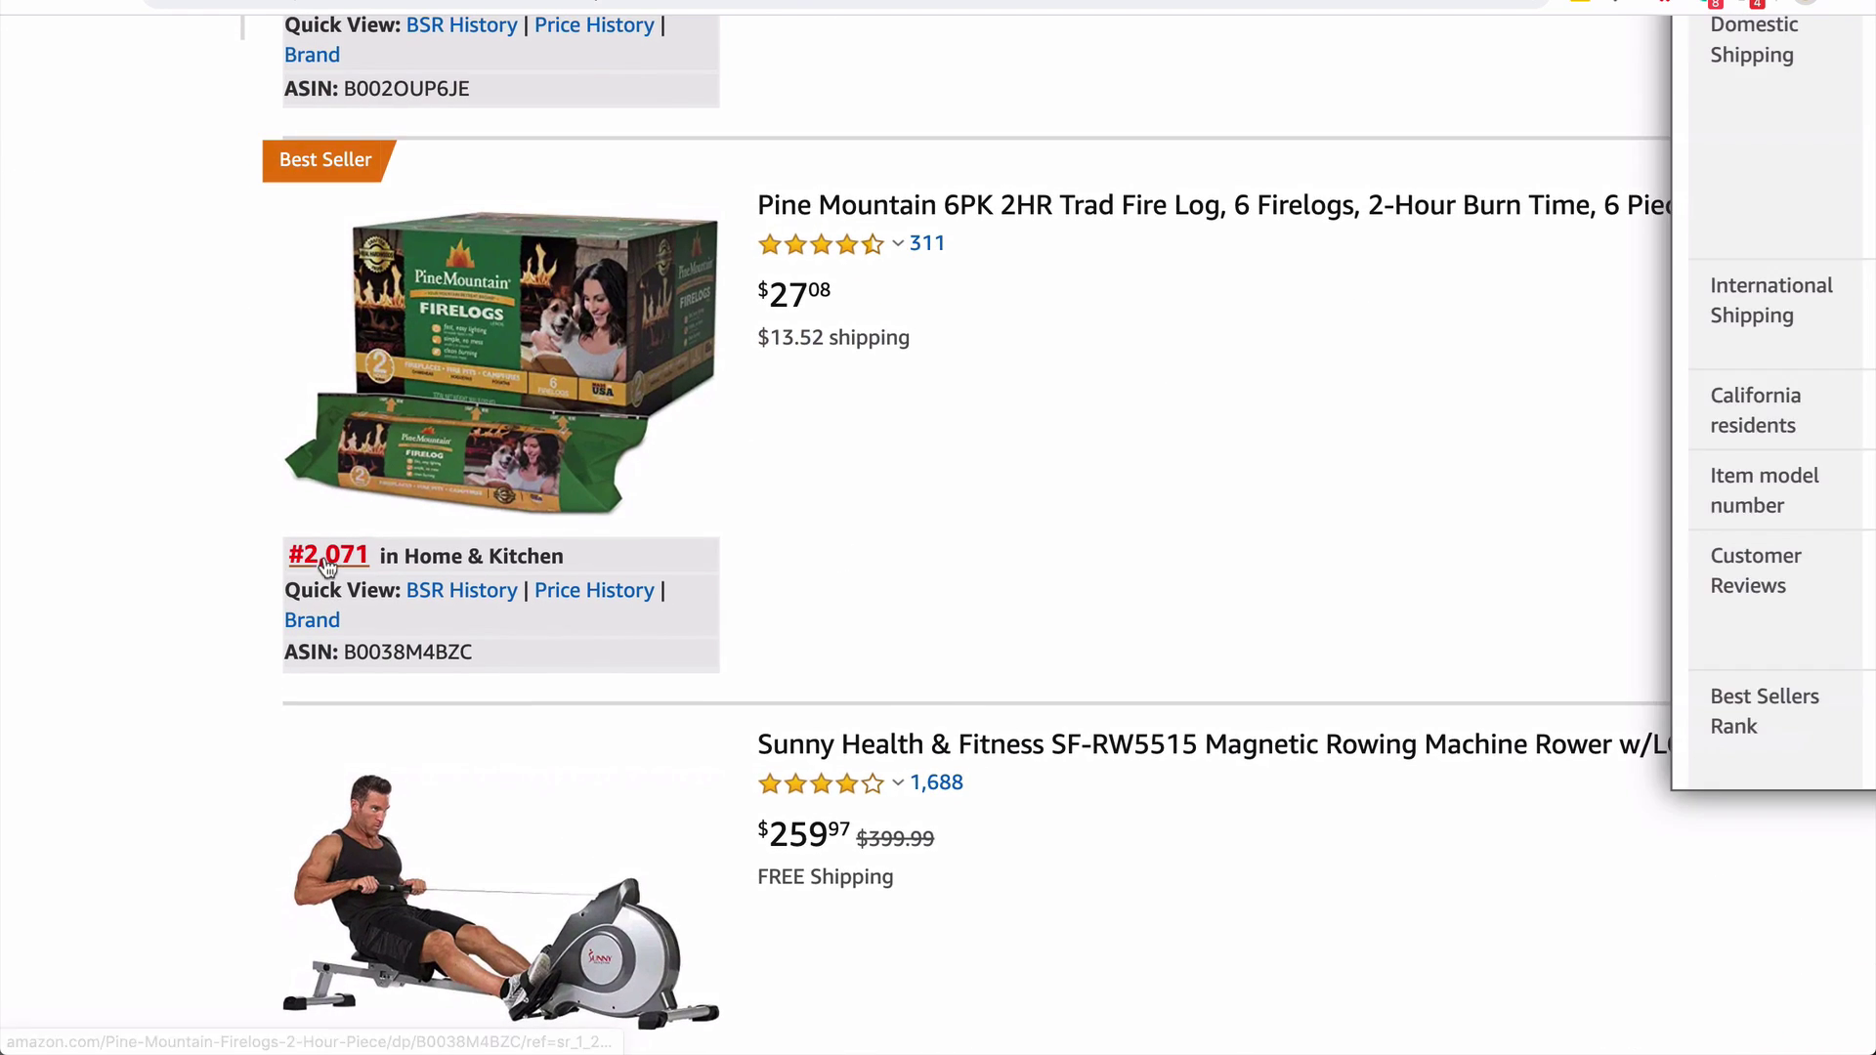
scroll(473, 622, "down", 5)
scroll(868, 612, "down", 4)
scroll(868, 617, "down", 2)
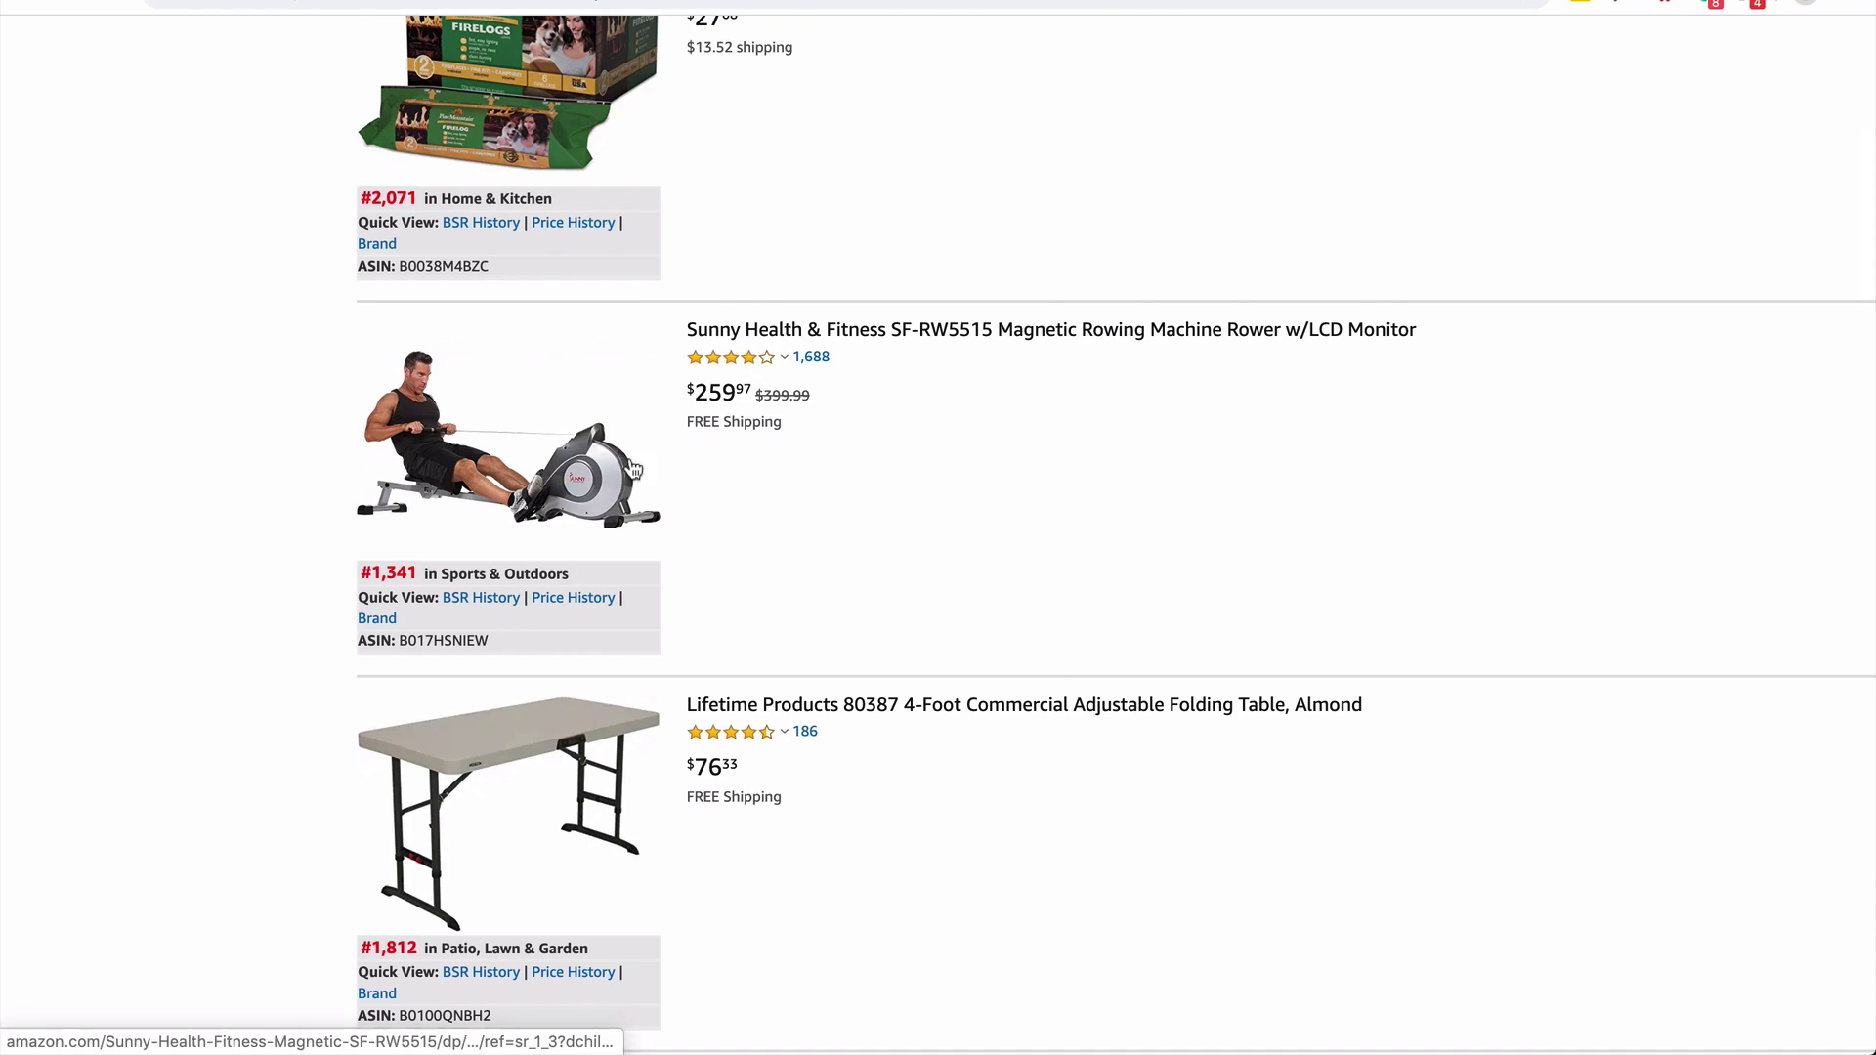
Open the Sunny Health & Fitness SF-RW5515 rowing machine listing and look through it down to the manufacturer's description
left_click(776, 333)
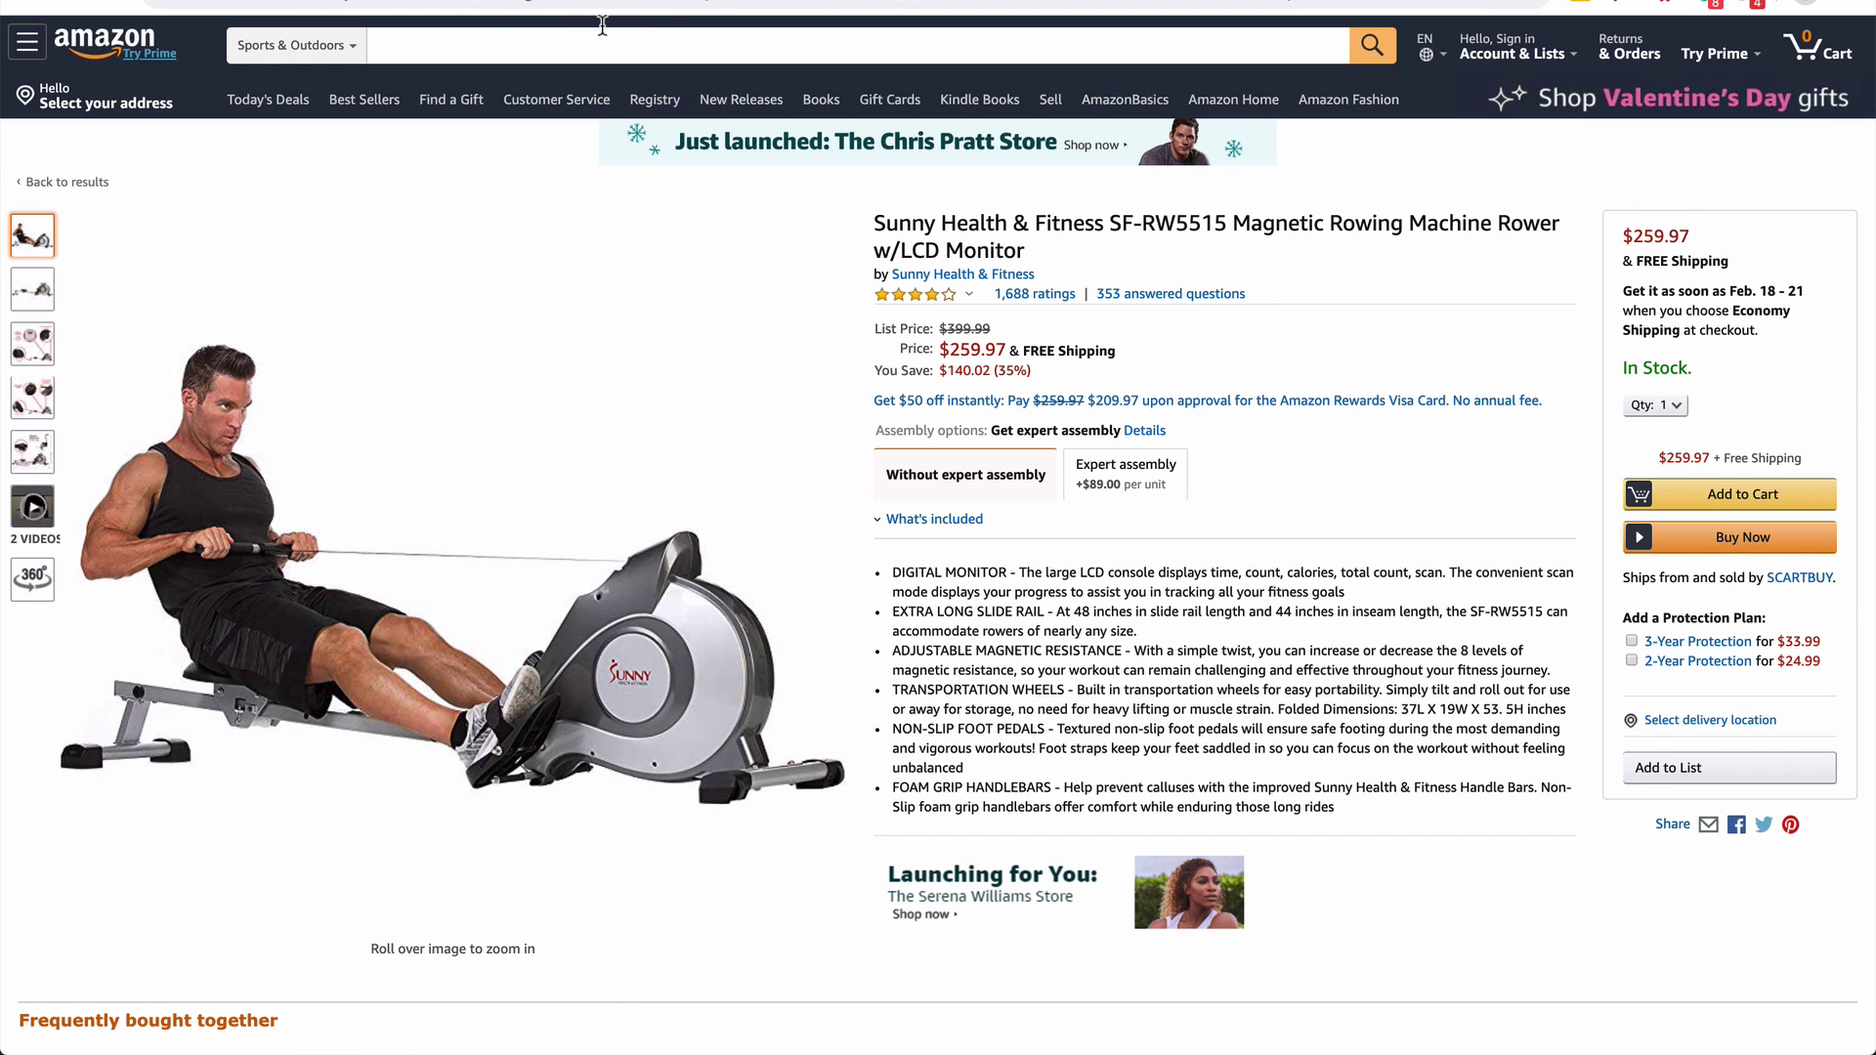
scroll(1127, 798, "down", 2)
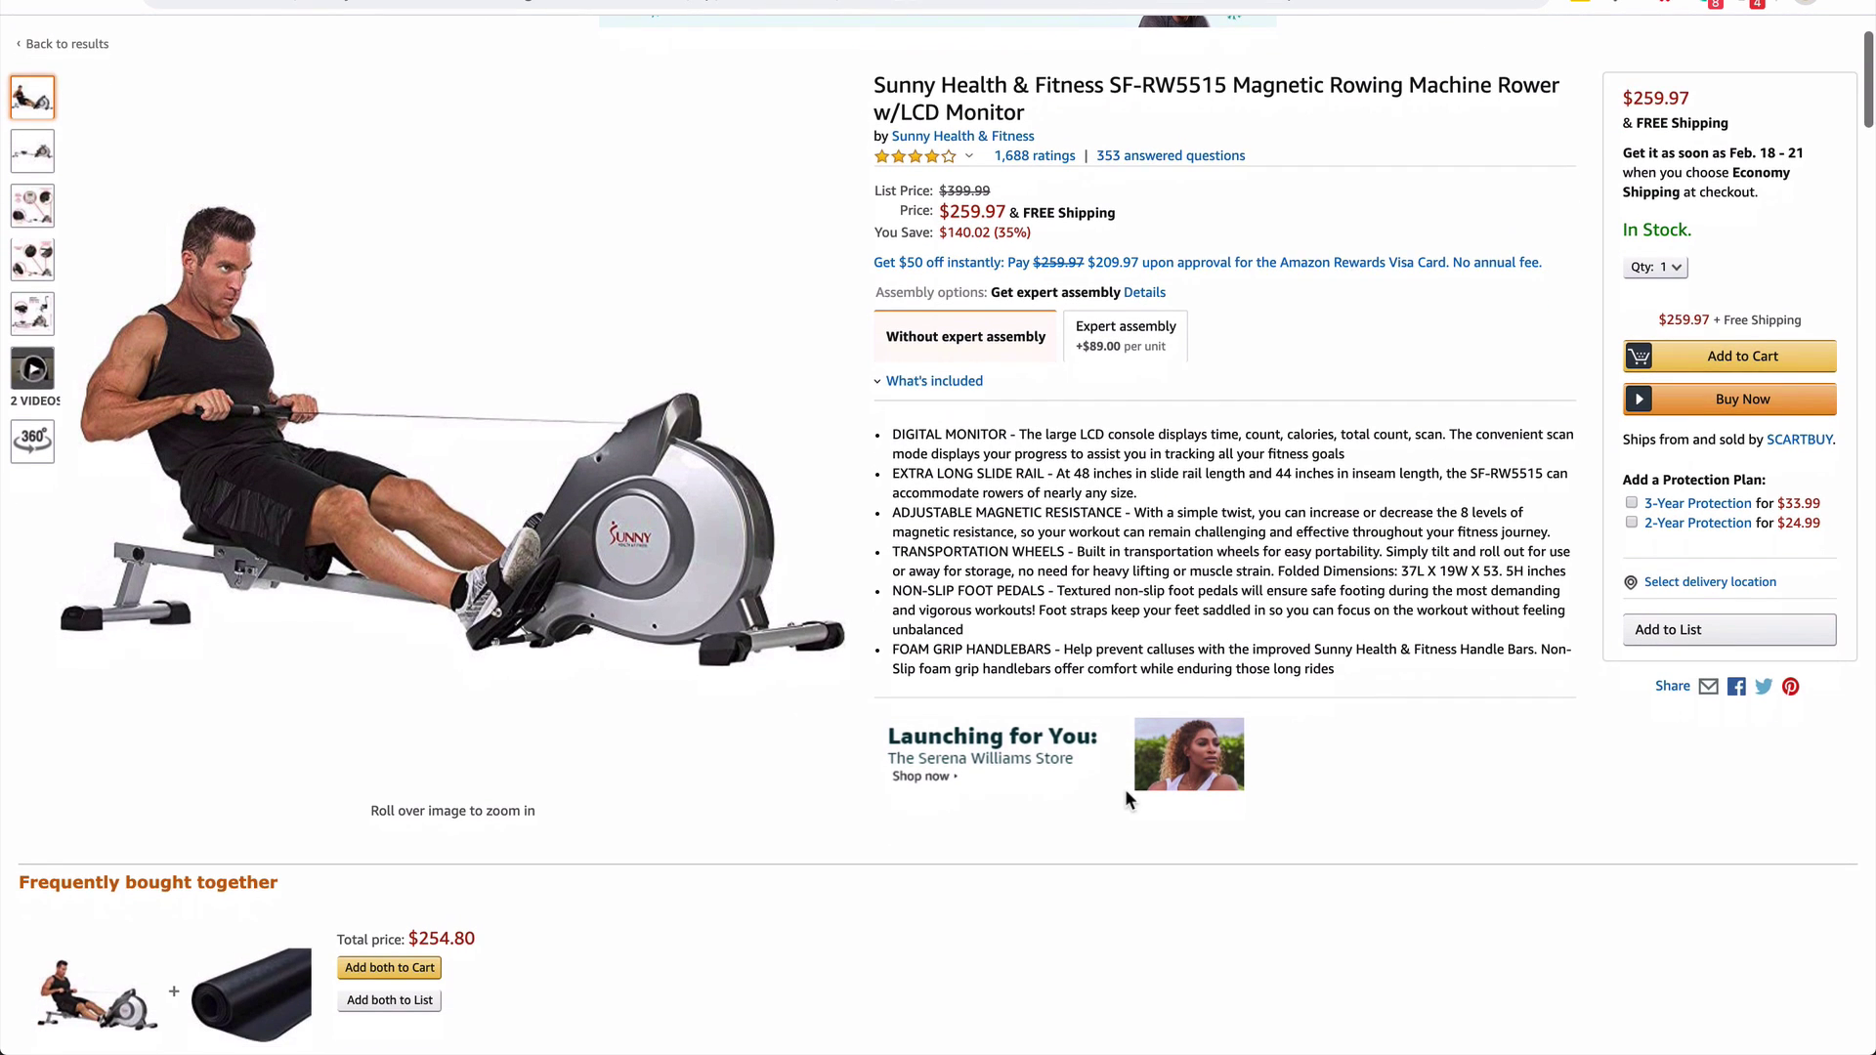
scroll(1123, 798, "down", 1)
scroll(1124, 798, "up", 3)
scroll(1123, 798, "down", 8)
scroll(1124, 788, "down", 15)
scroll(1126, 789, "up", 20)
scroll(918, 715, "down", 5)
scroll(918, 715, "down", 12)
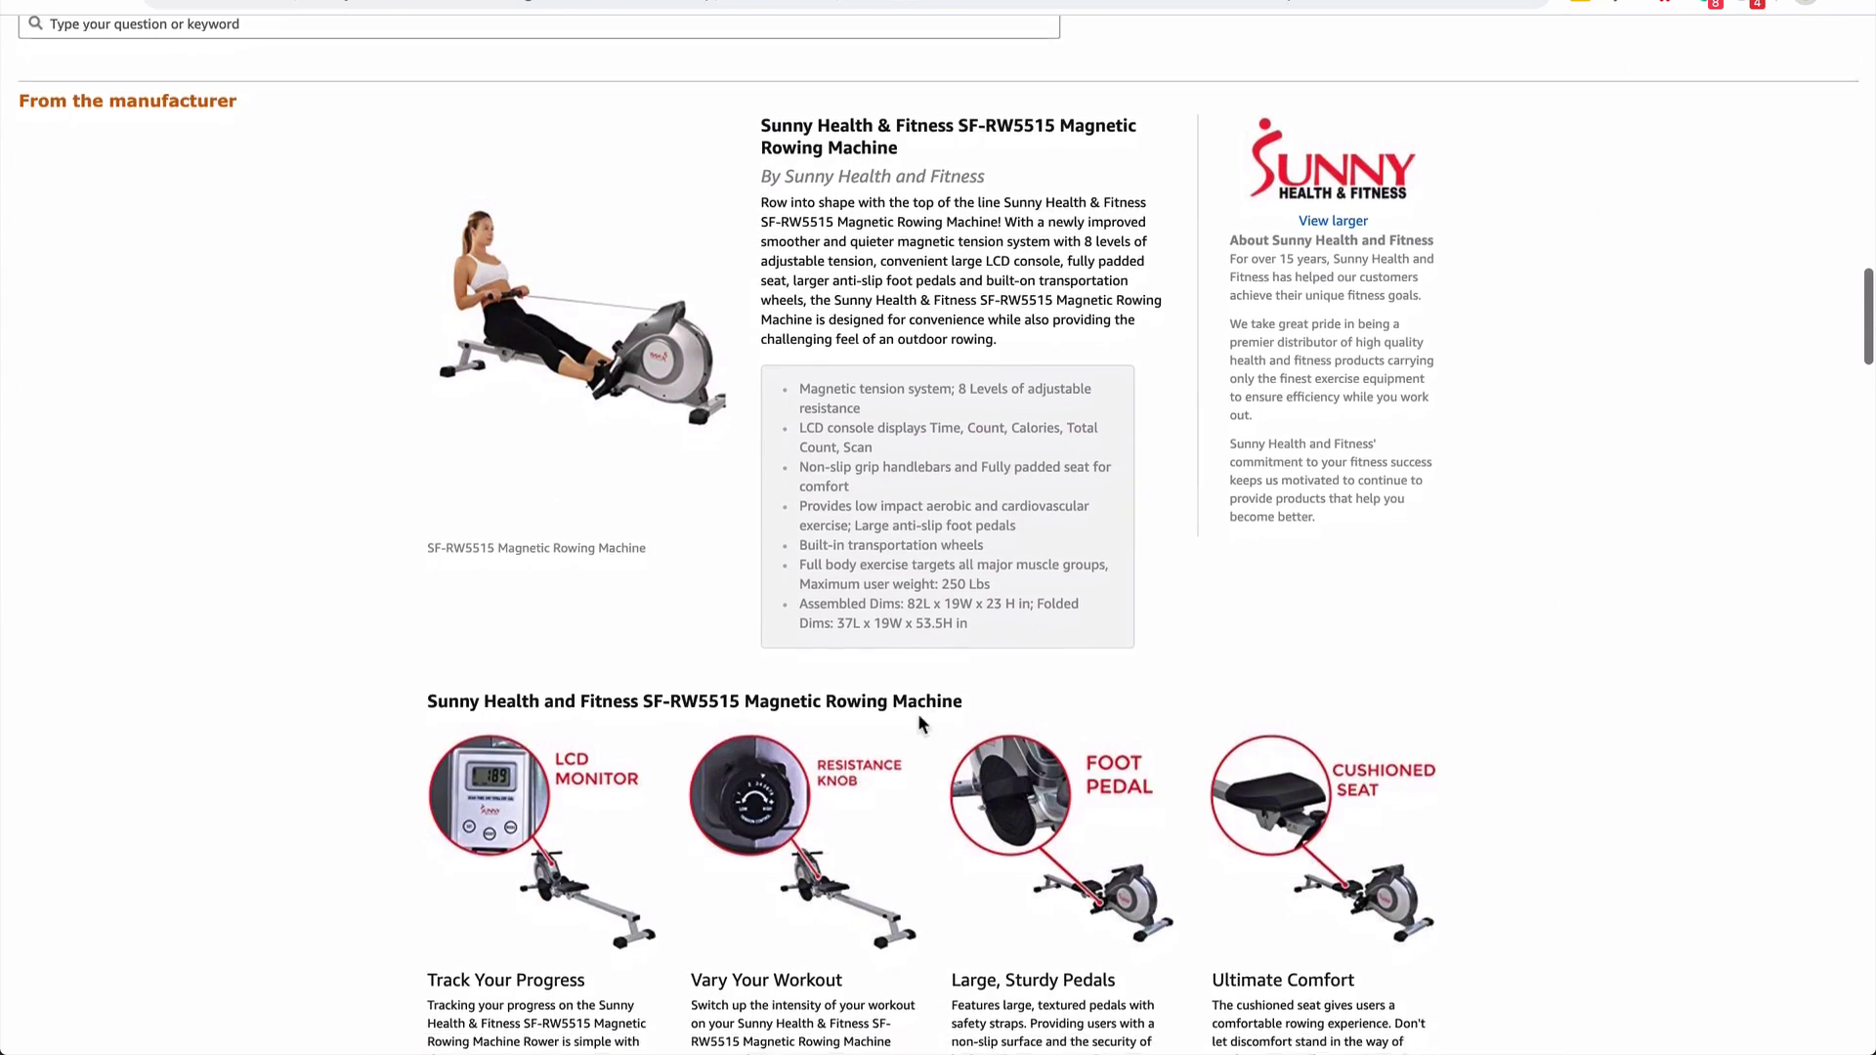
scroll(907, 211, "down", 3)
scroll(907, 211, "down", 7)
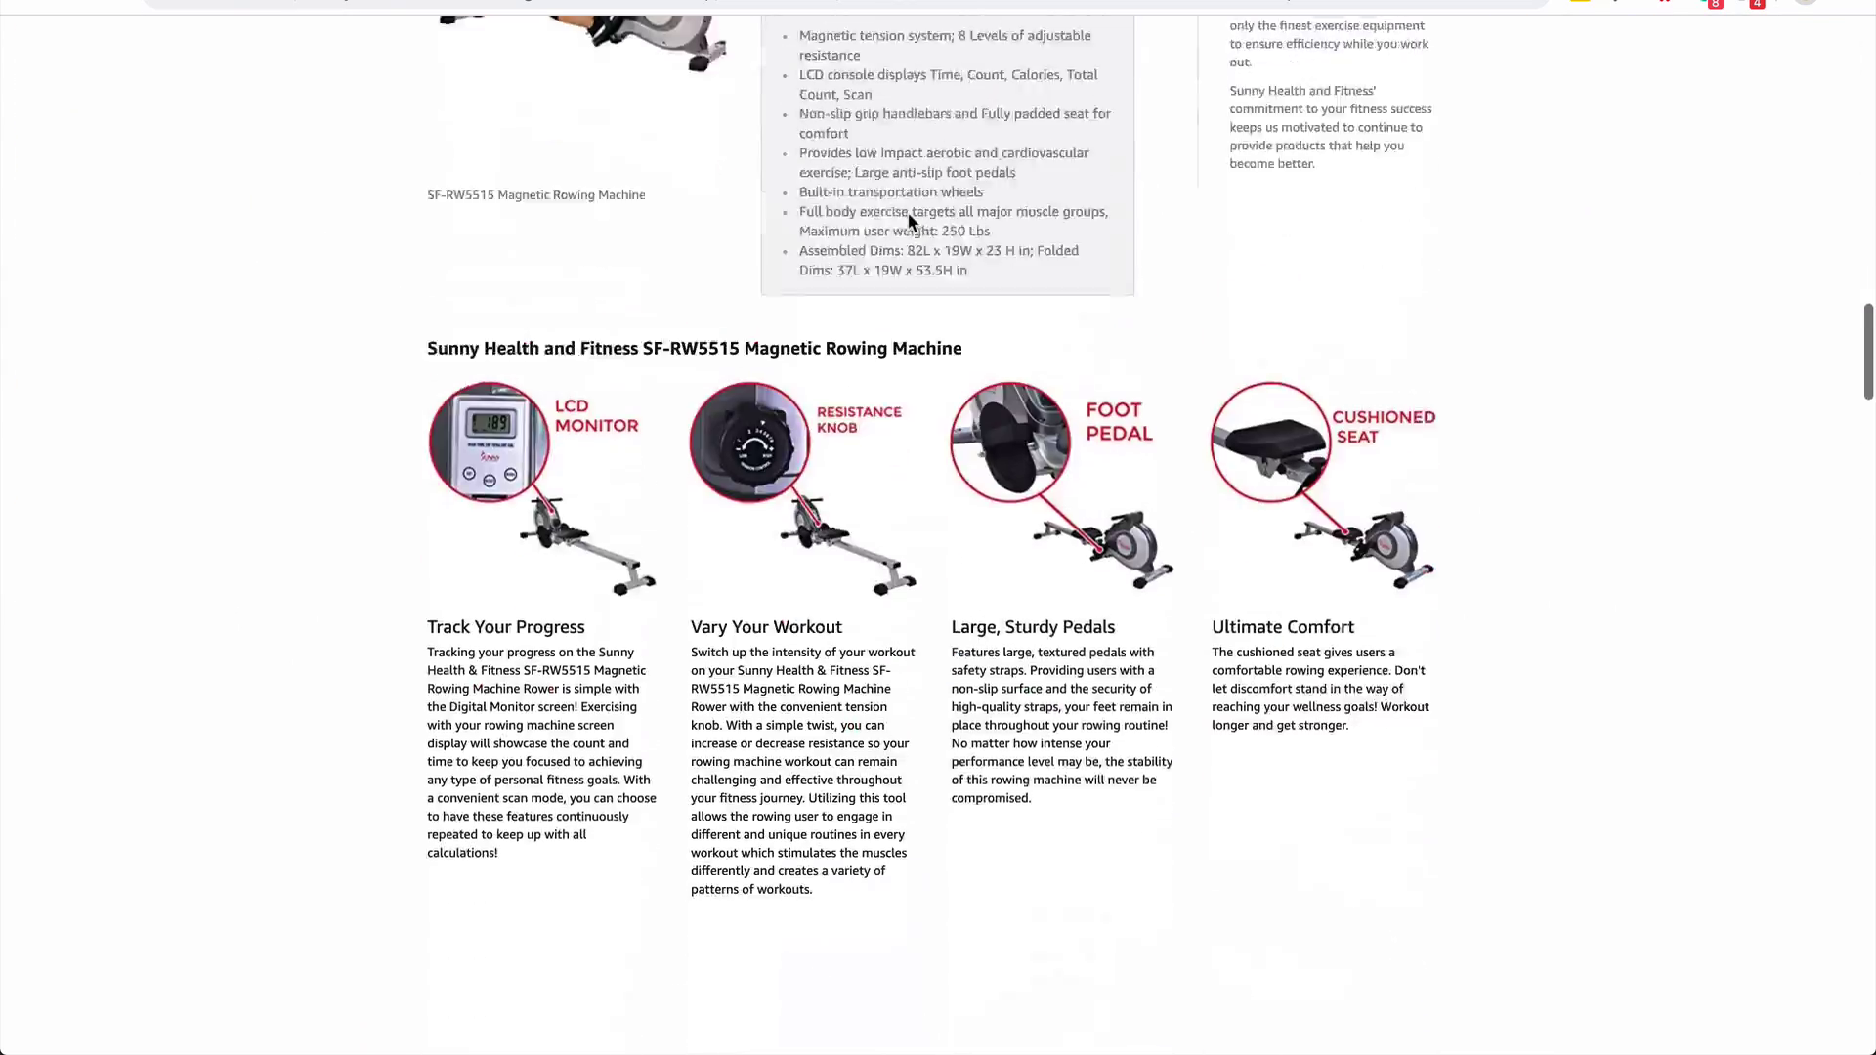
scroll(906, 211, "up", 10)
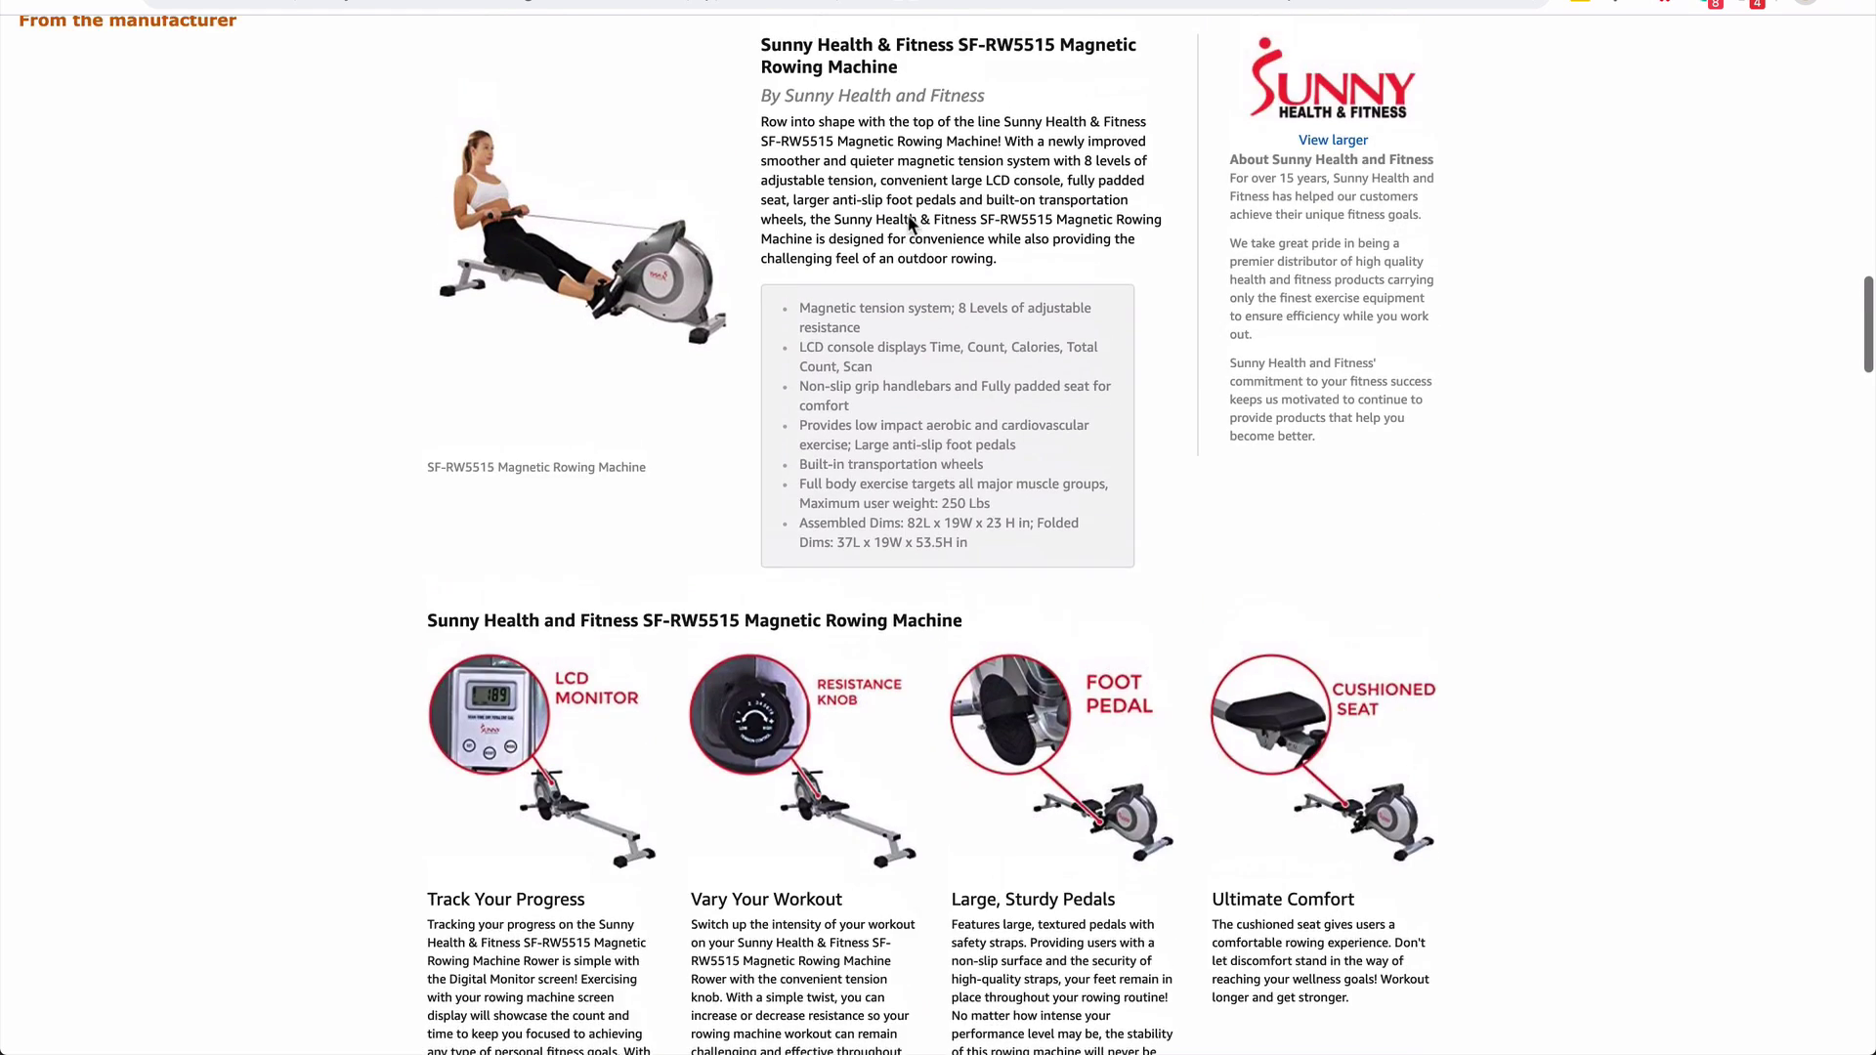
Select the manufacturer's description paragraph of the SF-RW5515 rowing machine and search Google for that text
scroll(907, 215, "up", 3)
scroll(890, 496, "up", 3)
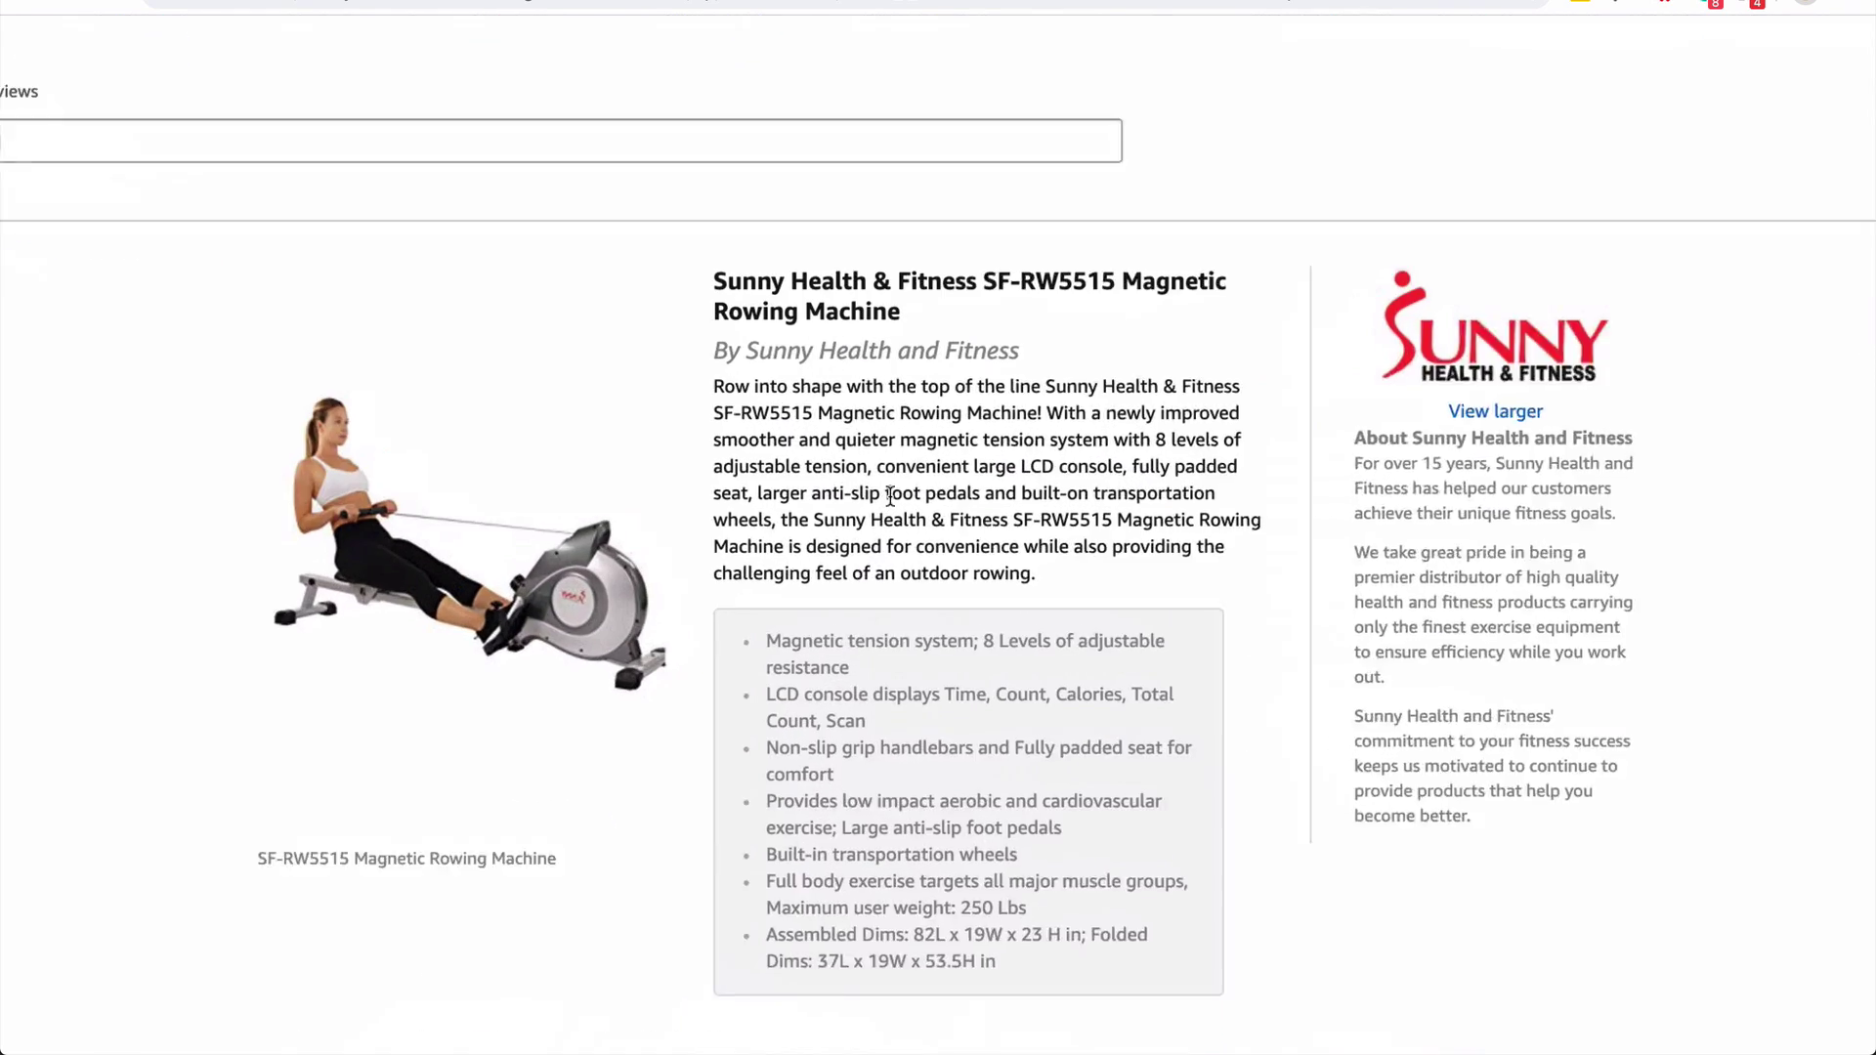
scroll(890, 495, "up", 2)
triple_click(960, 460)
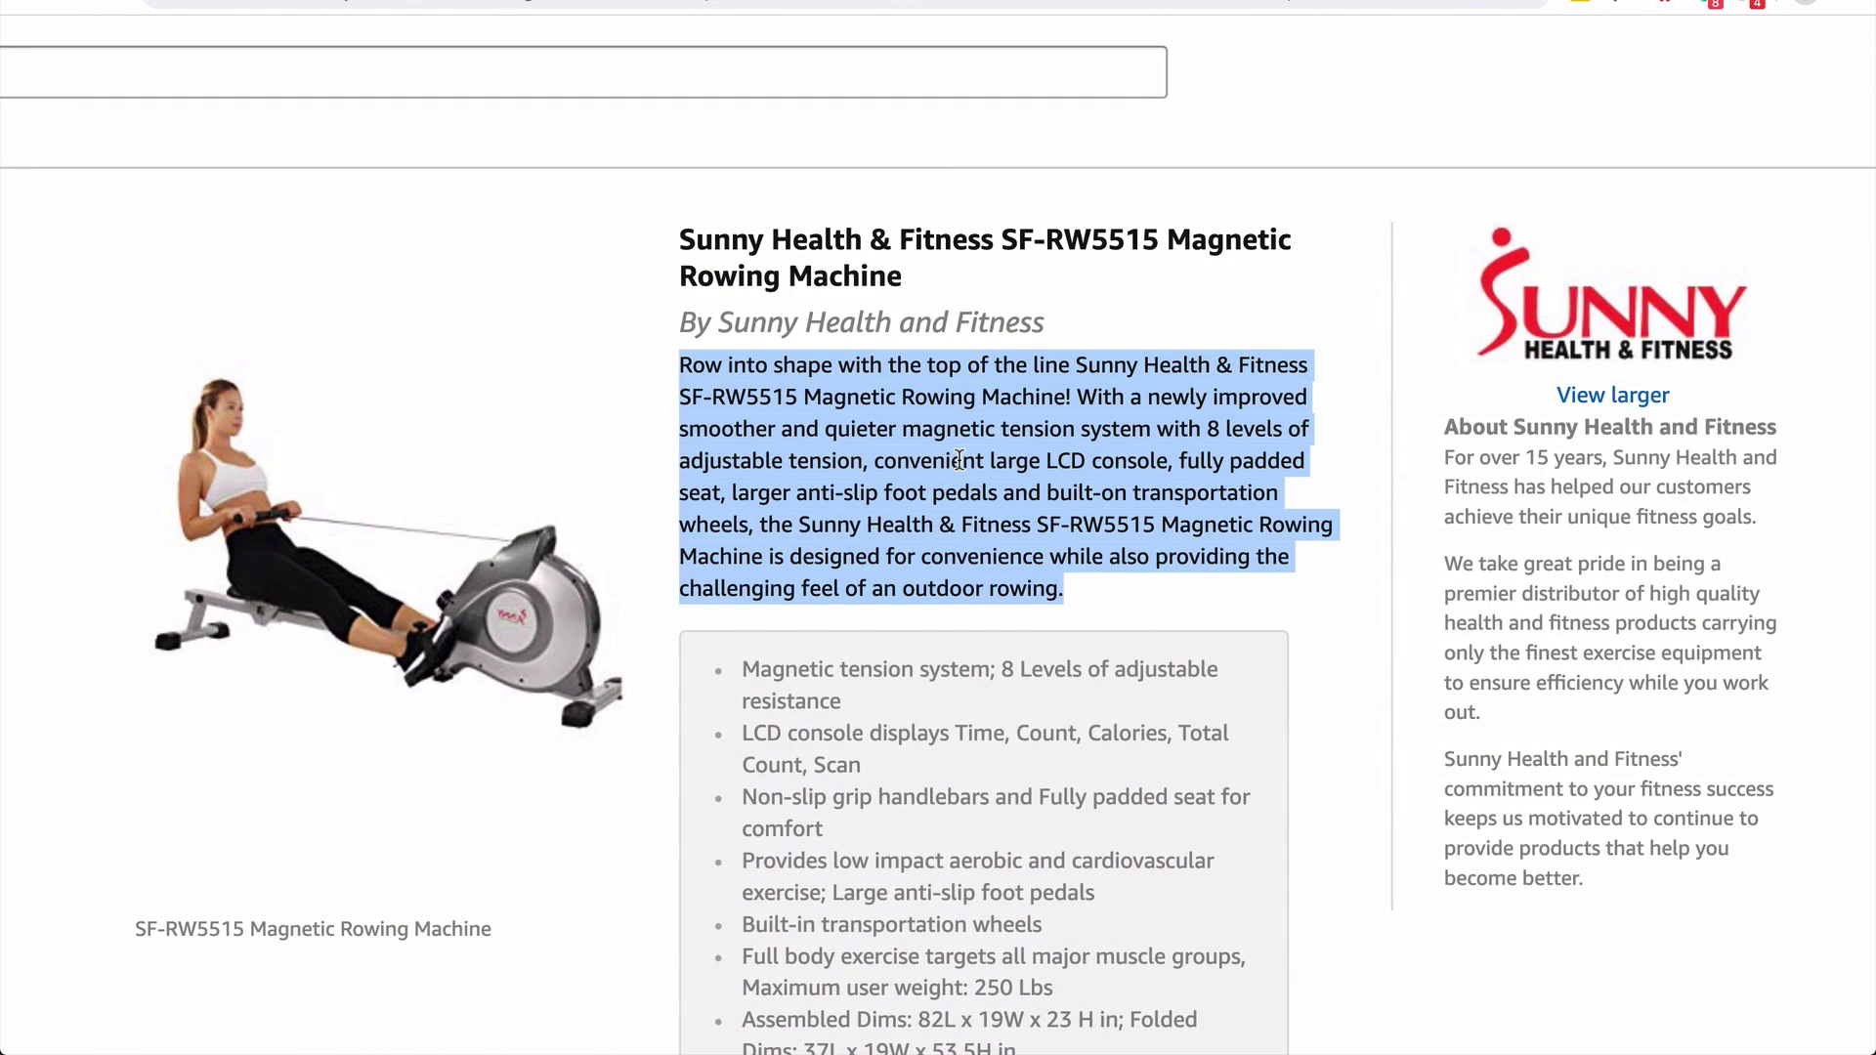
right_click(959, 459)
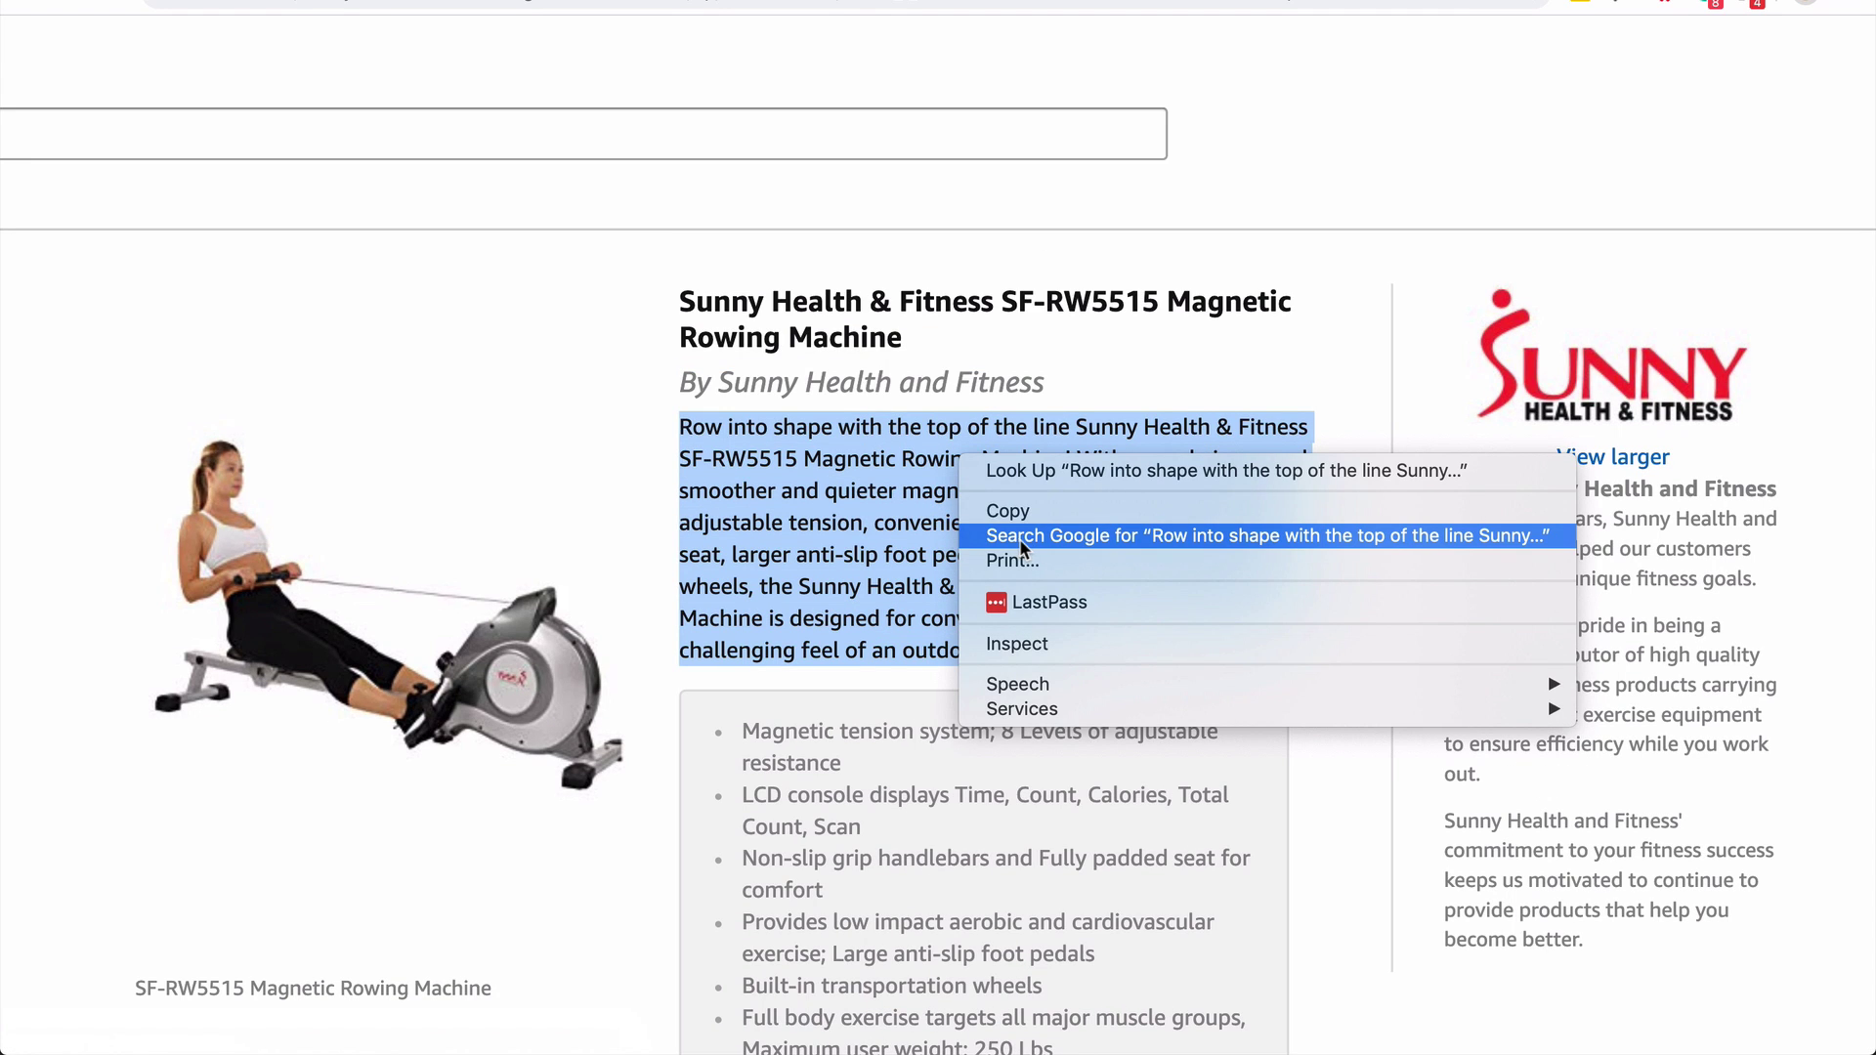
left_click(1019, 542)
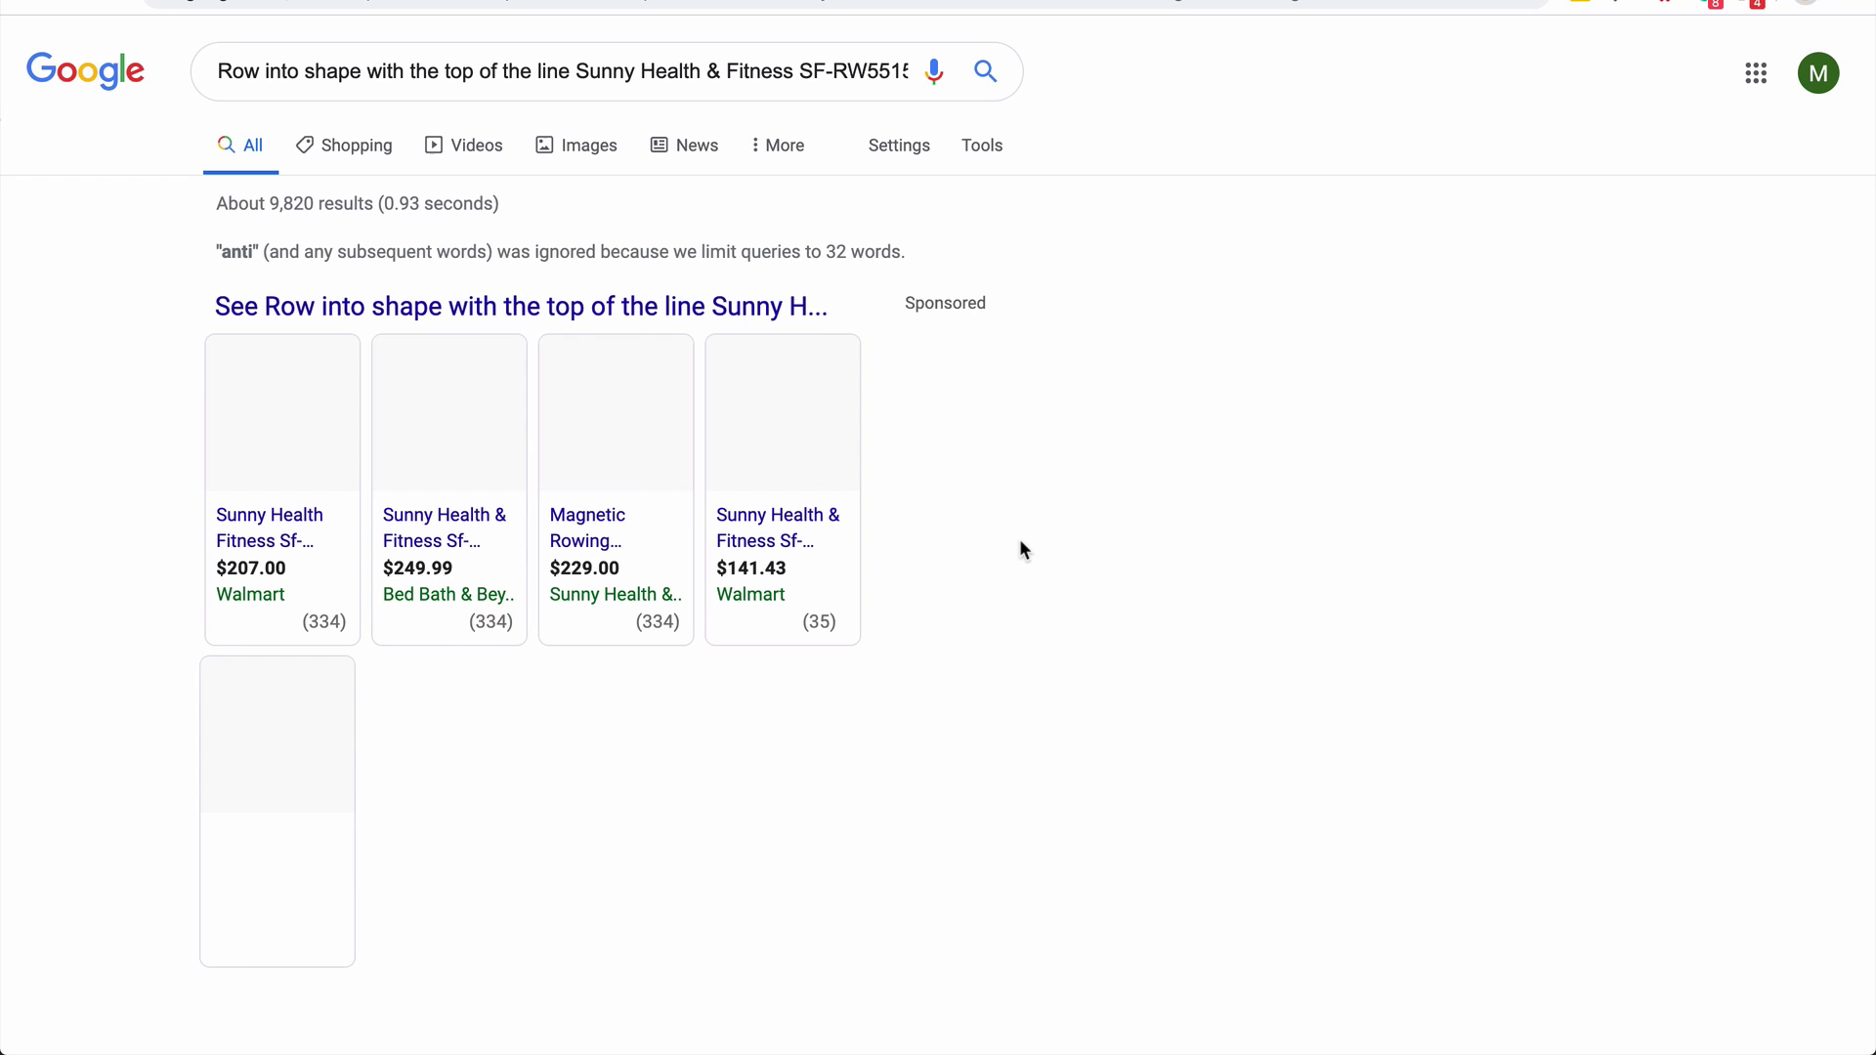
Open the Walmart result for the Sunny Health rowing machine and highlight the model number SF-RW5515 in its title
scroll(1031, 646, "down", 2)
scroll(1031, 648, "down", 5)
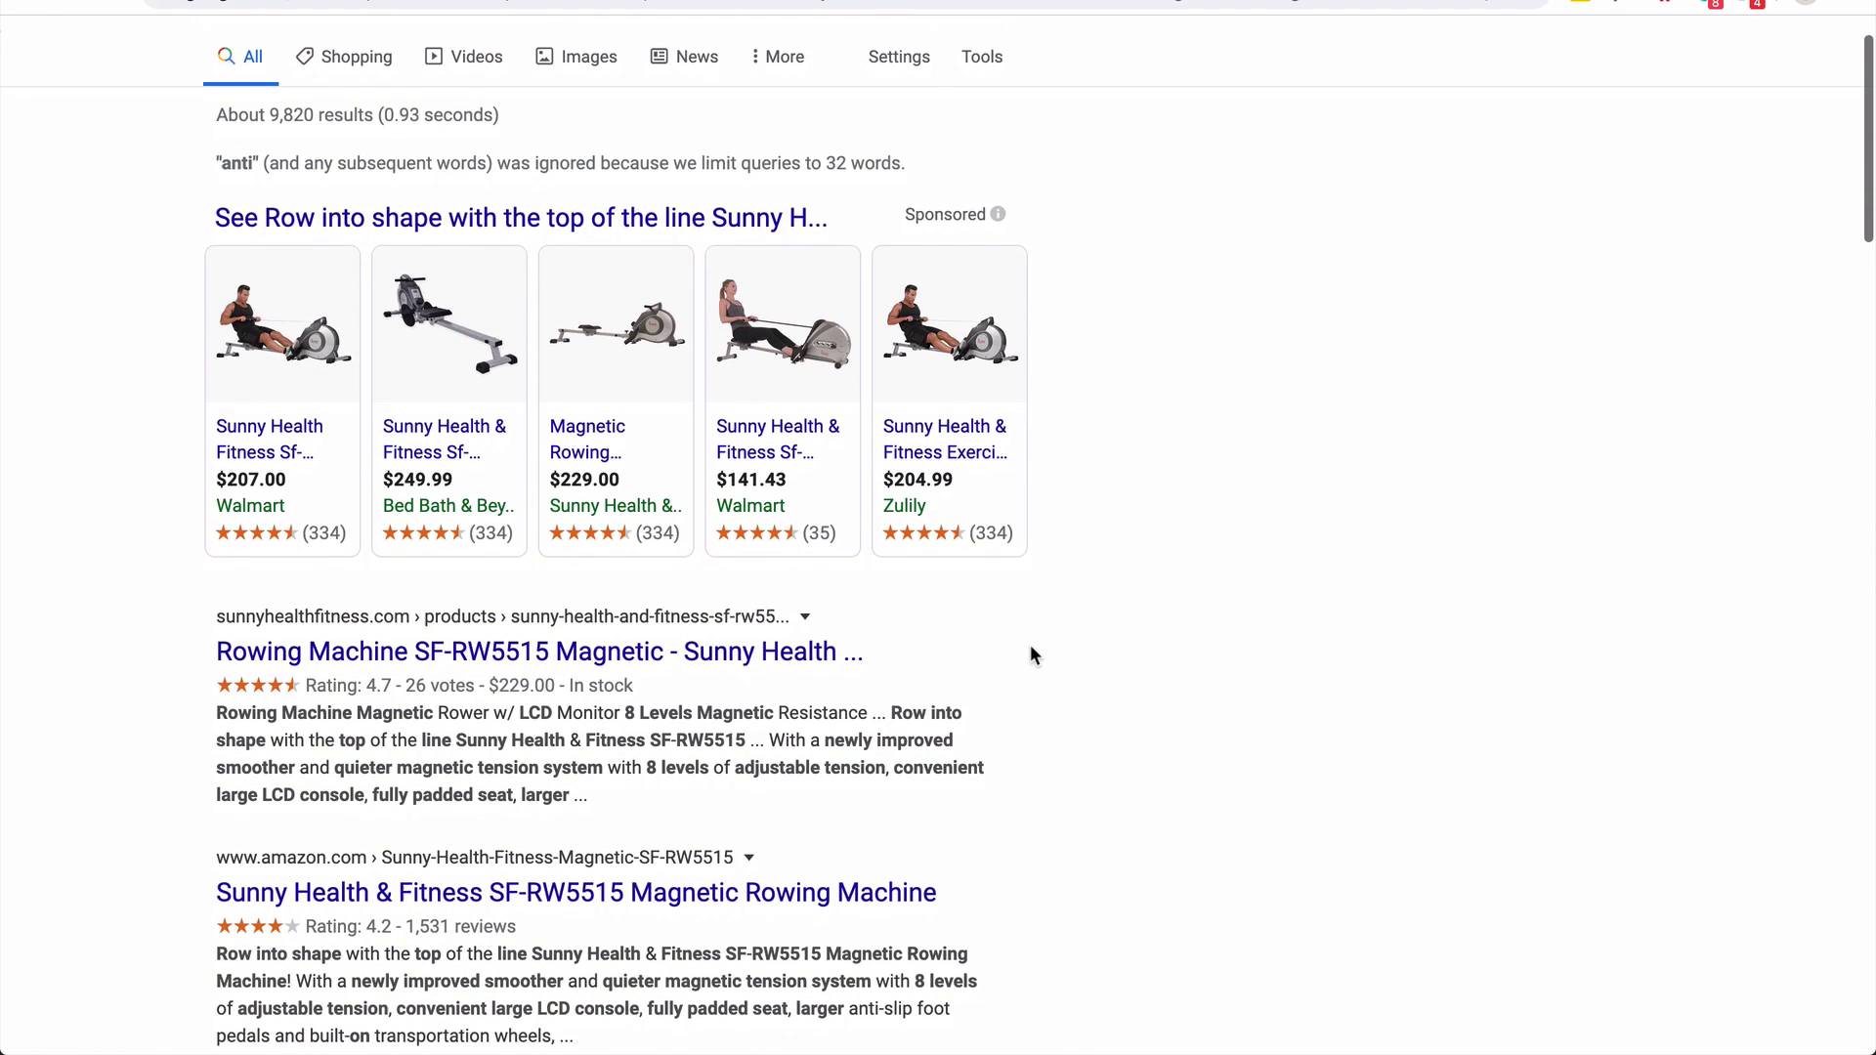
scroll(1030, 643, "down", 7)
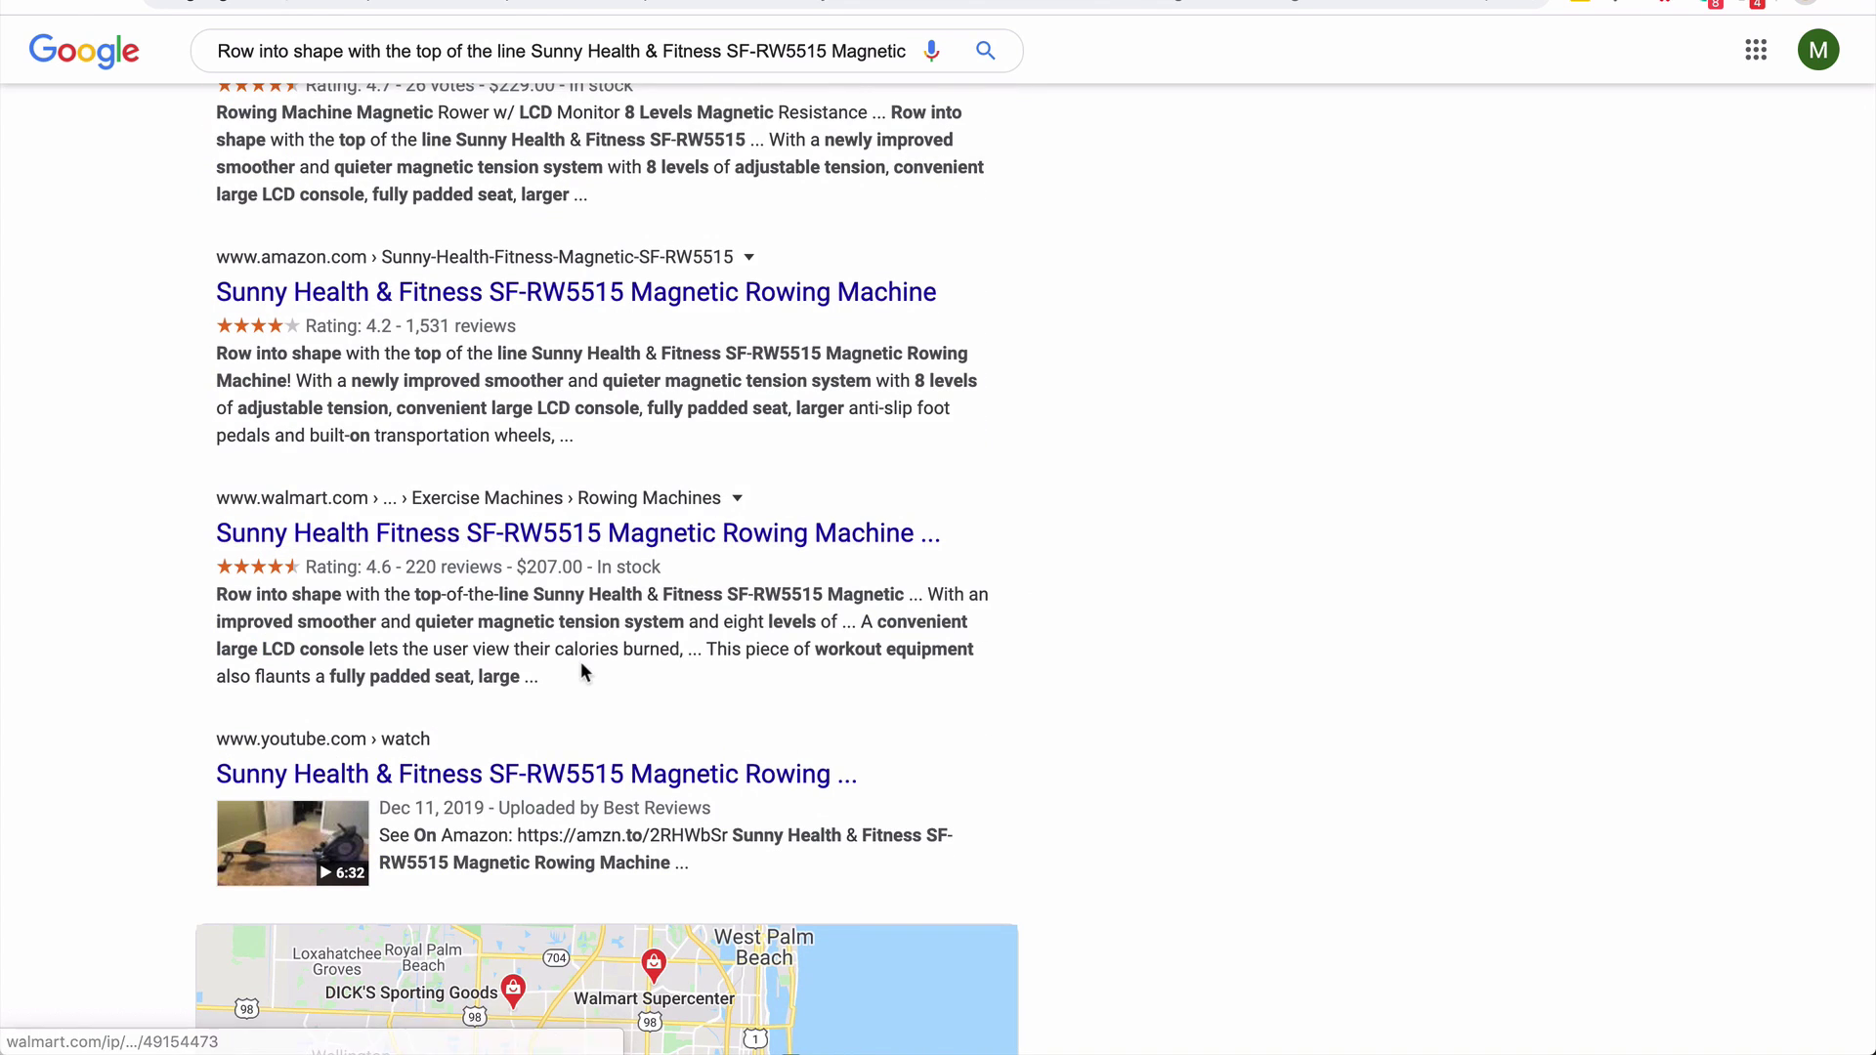
scroll(581, 660, "up", 3)
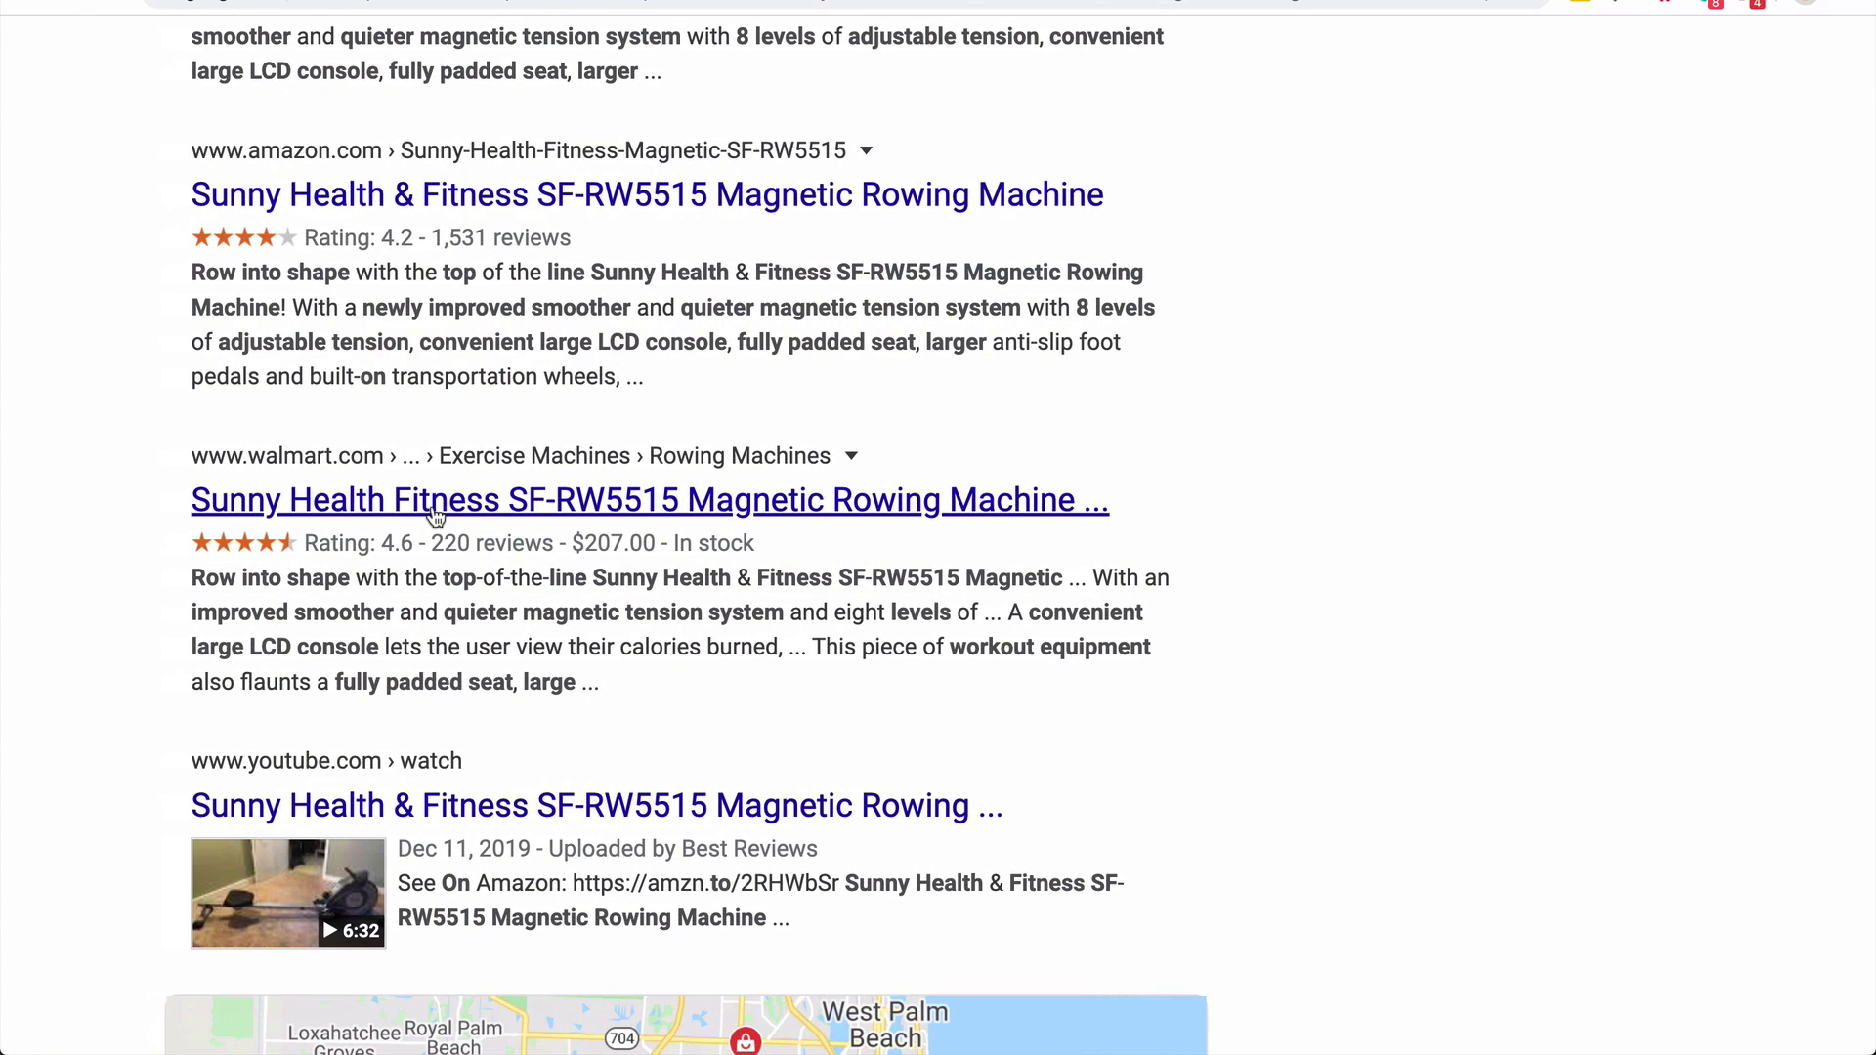
left_click(435, 516)
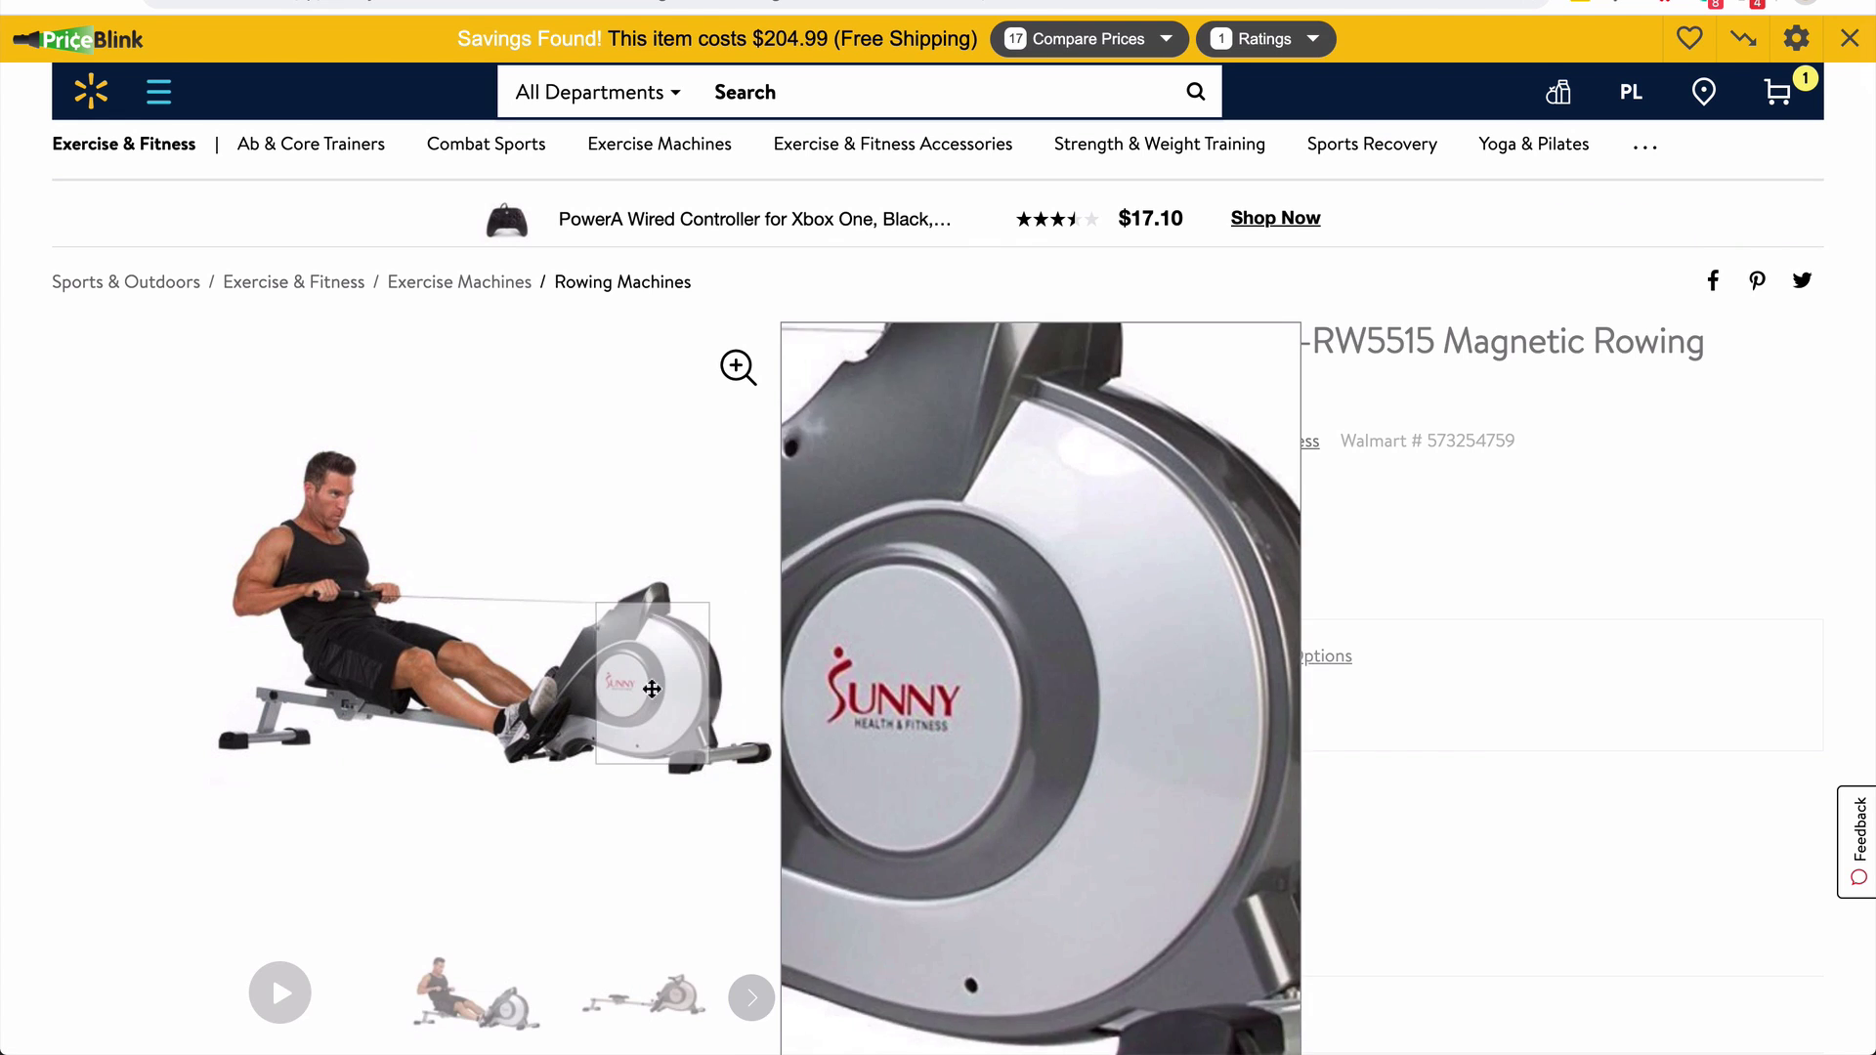
left_click_drag(1260, 337, 1433, 356)
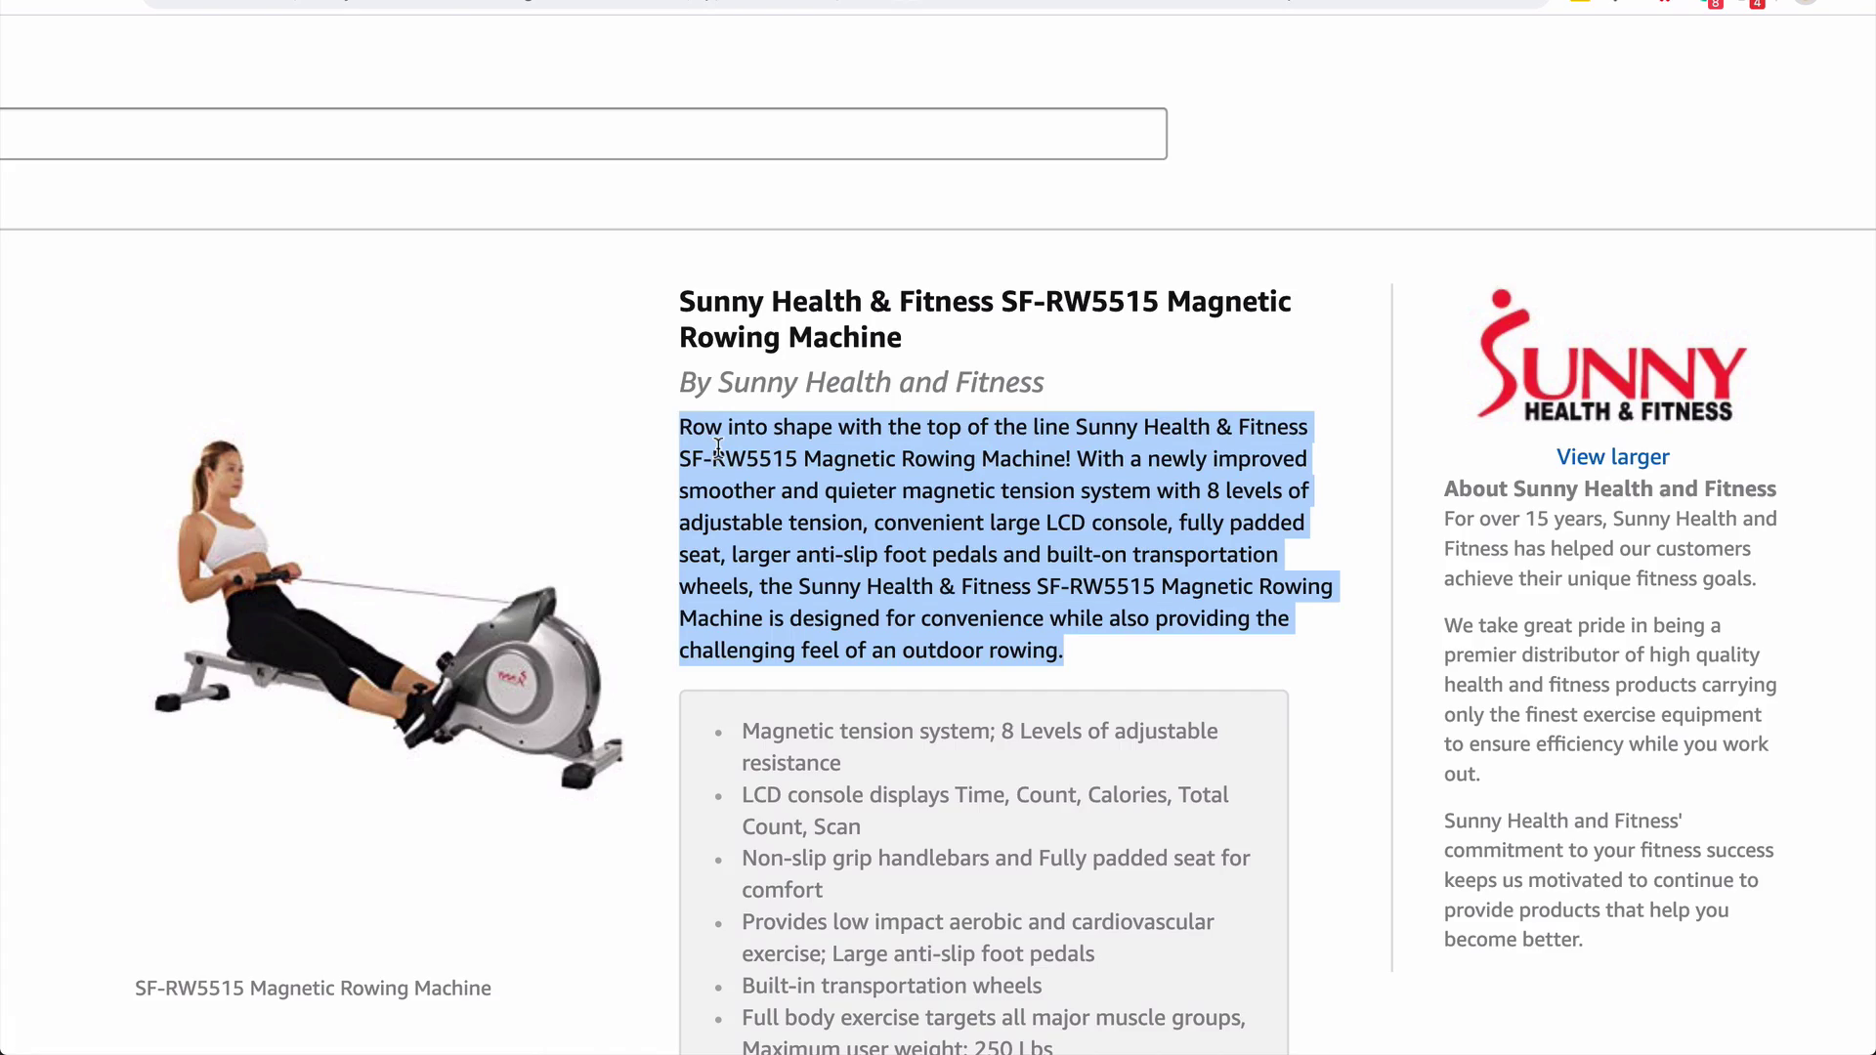
Compare the rowing machine's Amazon listing with its Walmart page, checking title and price on both
scroll(718, 449, "up", 15)
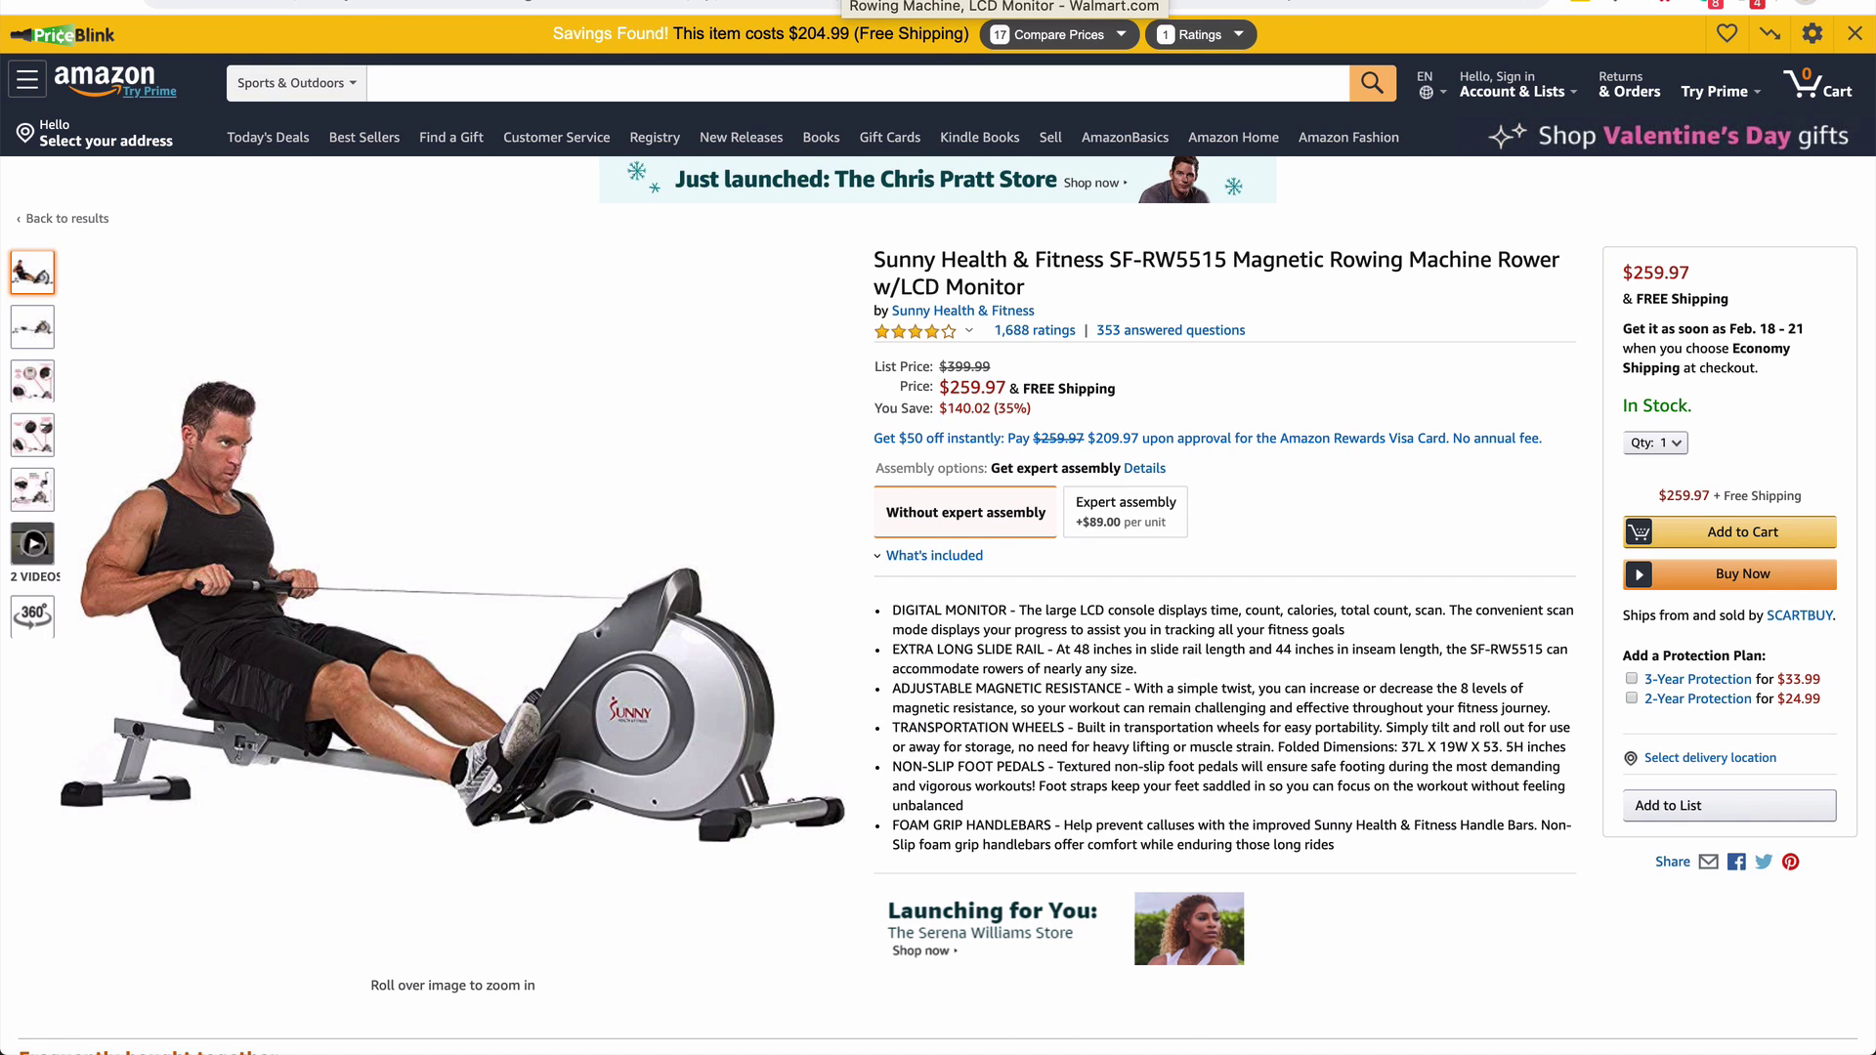
left_click(860, 4)
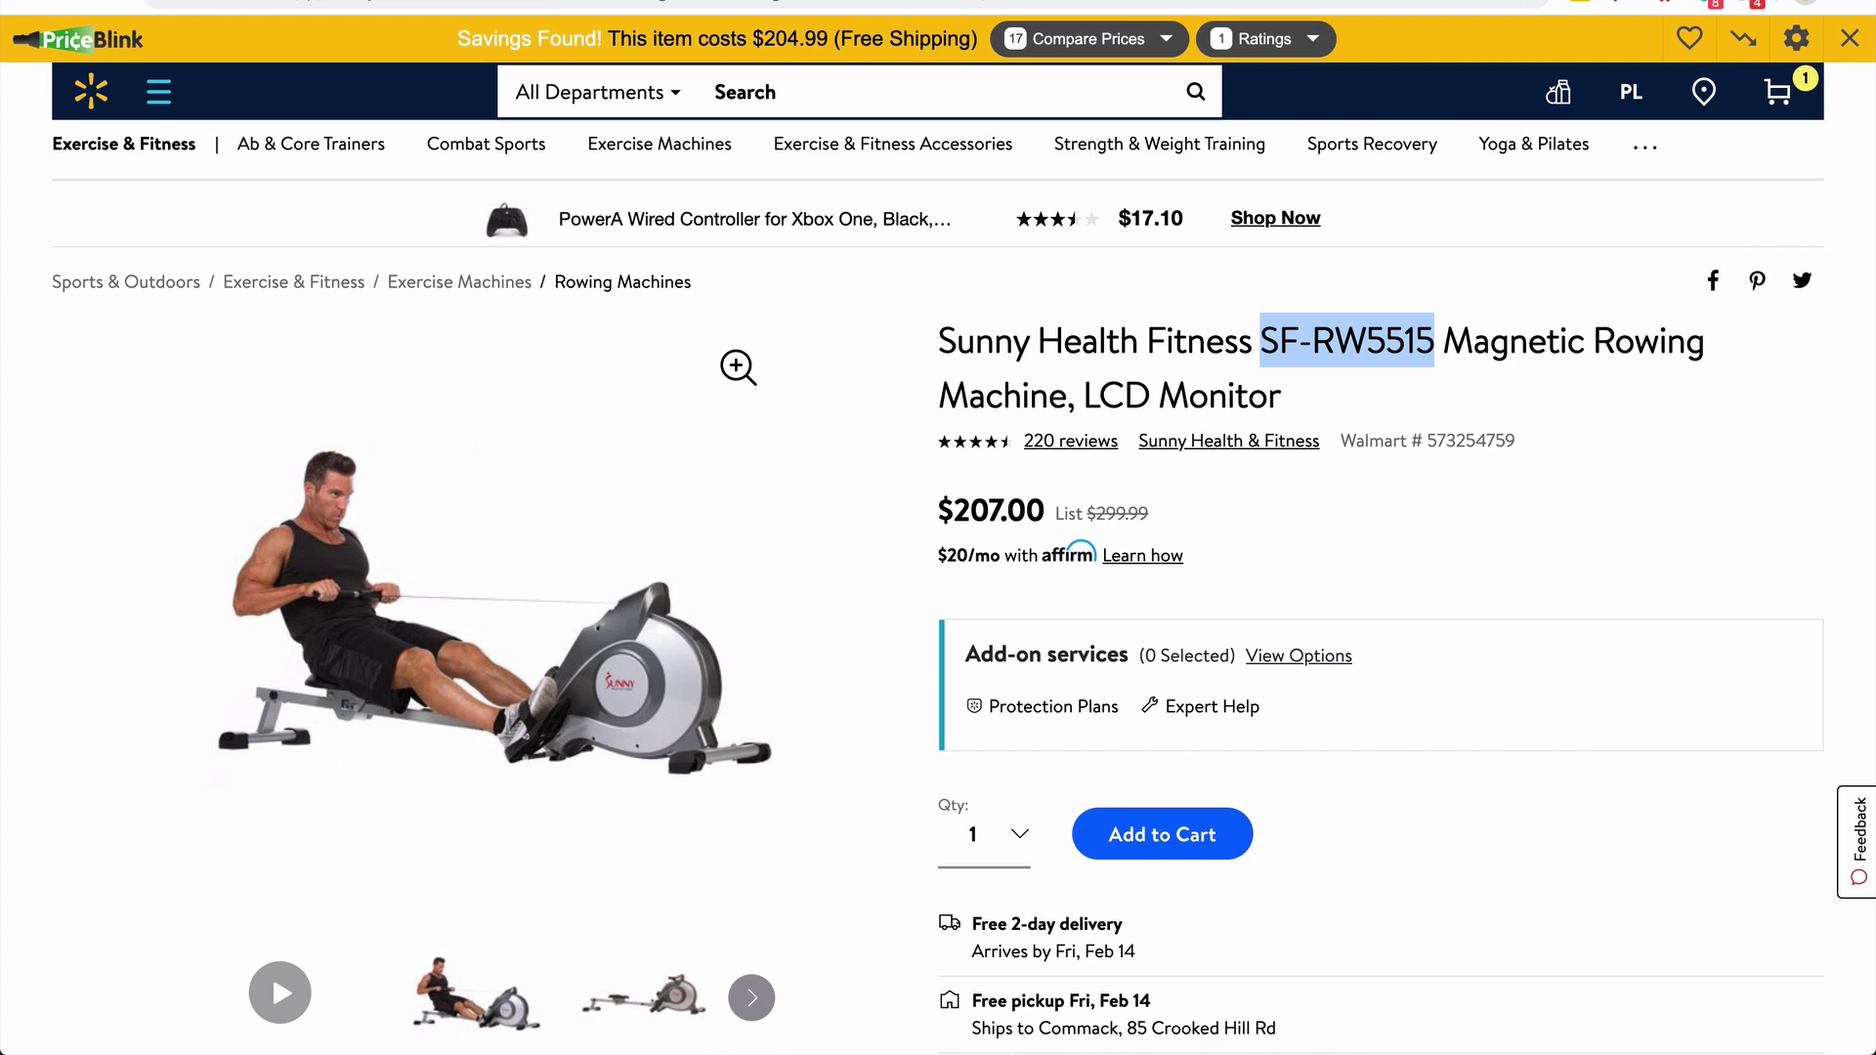
left_click(918, 5)
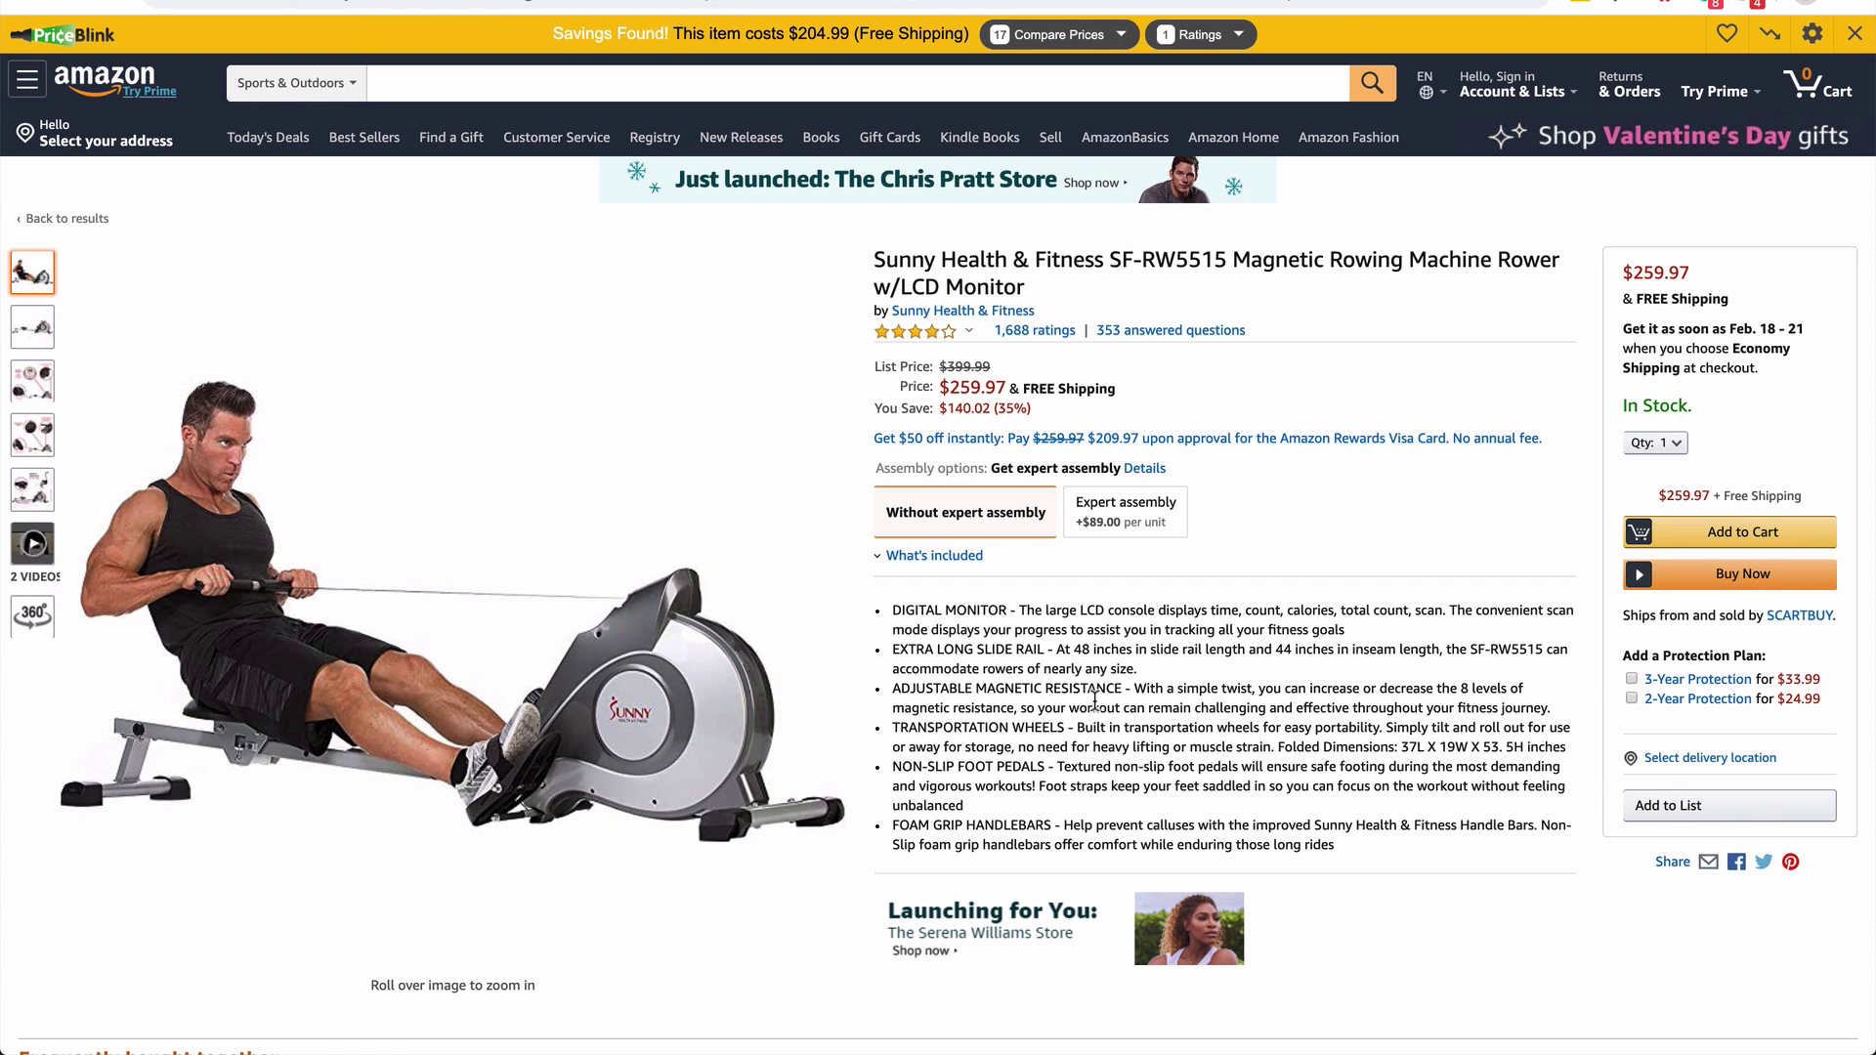
scroll(1094, 699, "down", 1)
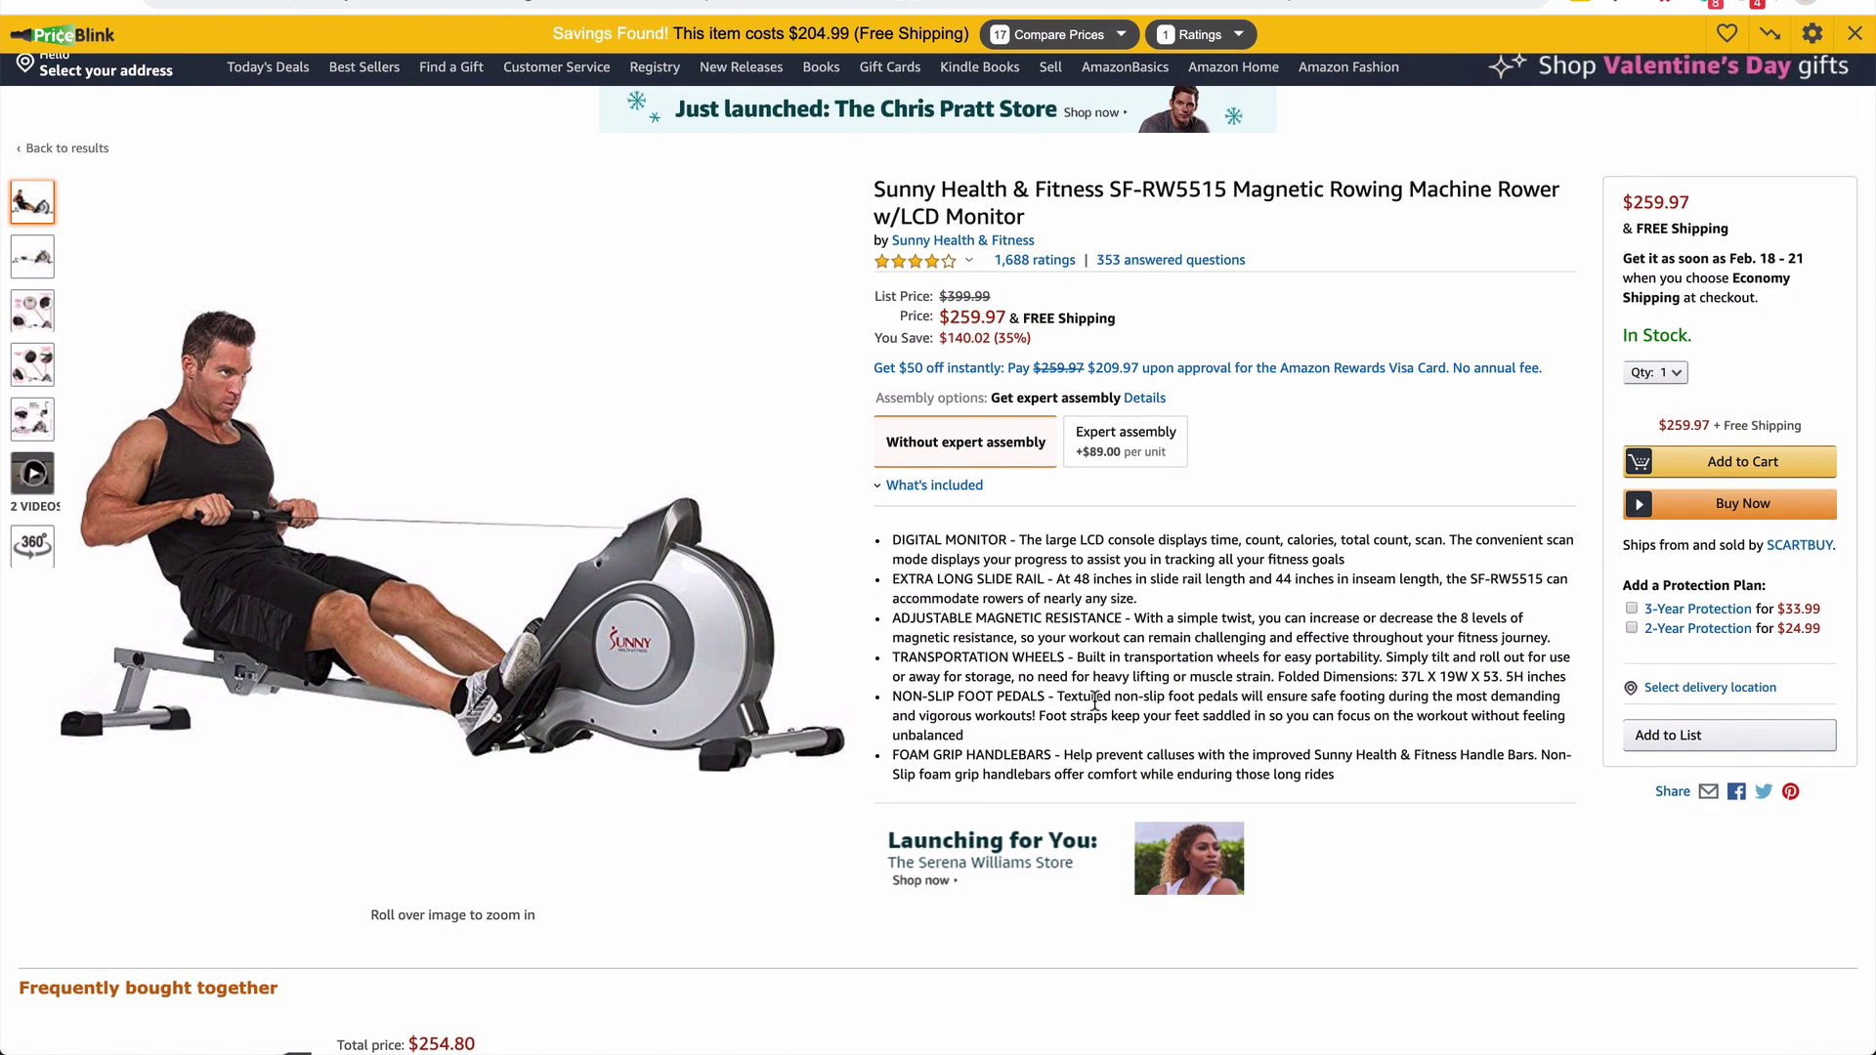
scroll(1094, 699, "down", 1)
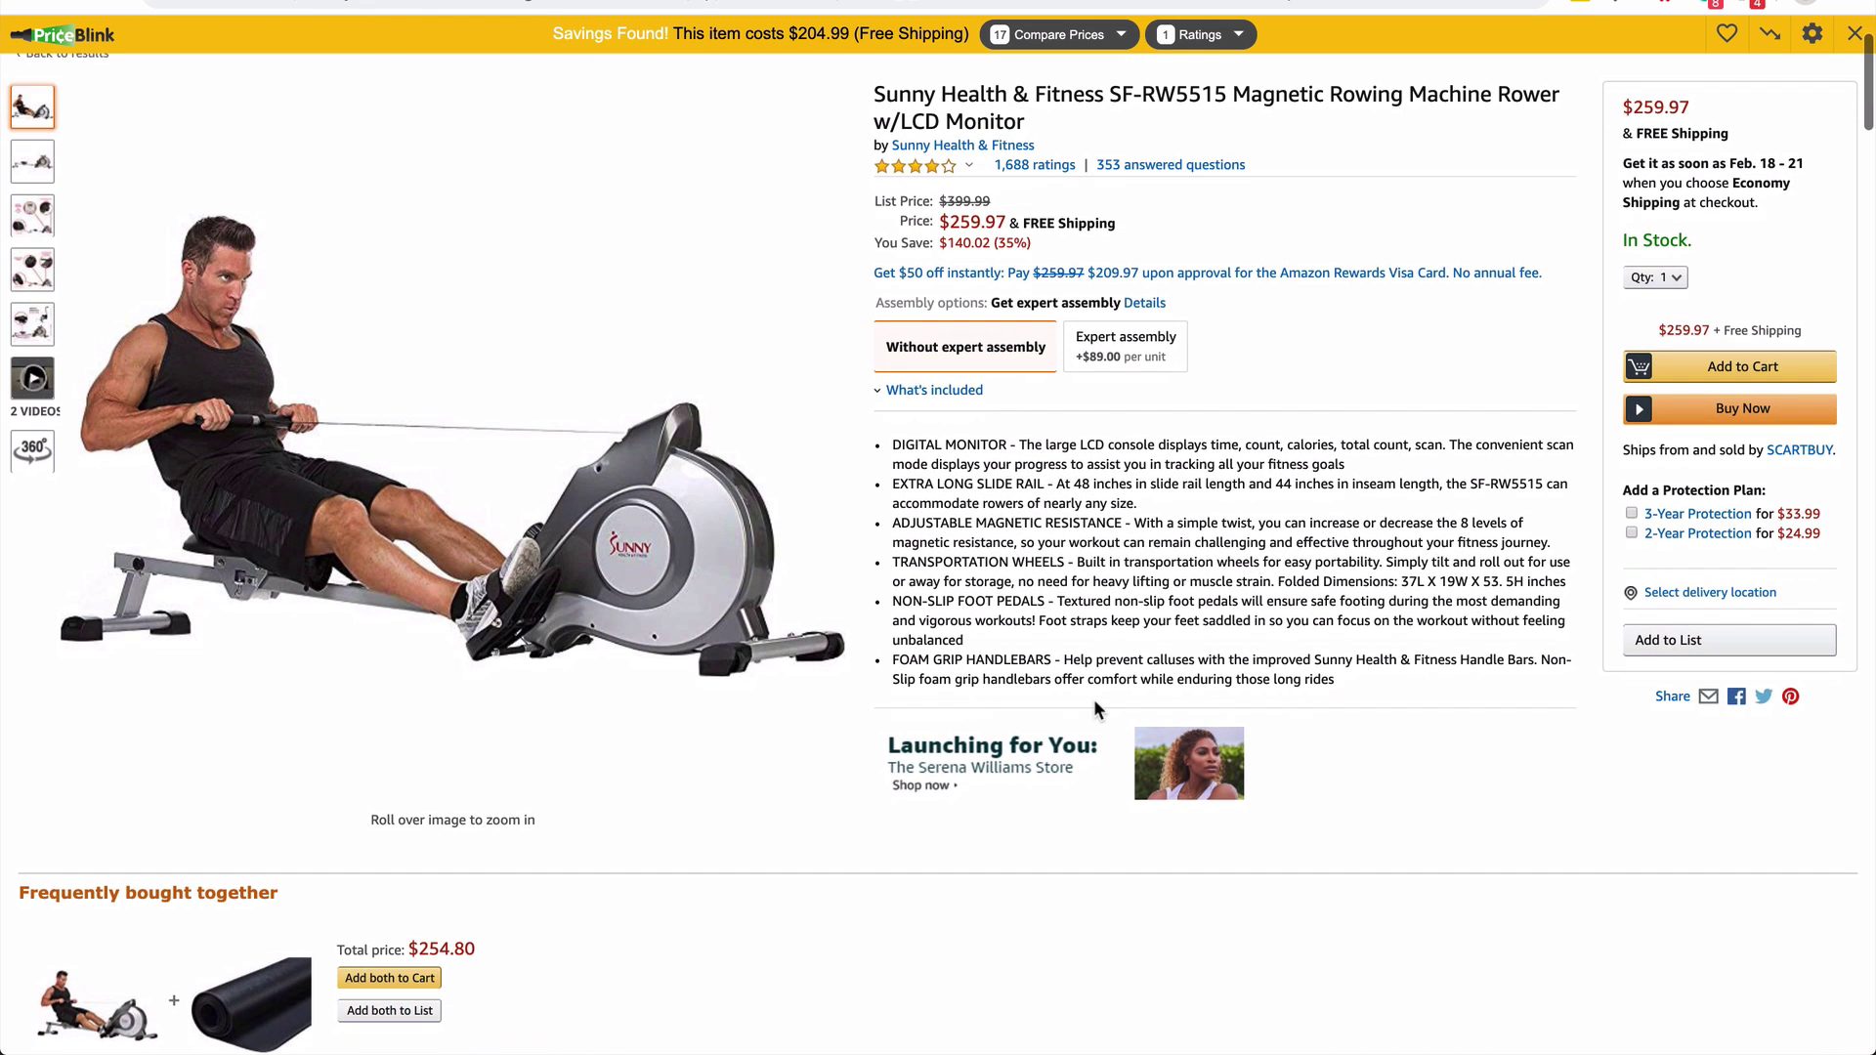
scroll(1094, 701, "down", 1)
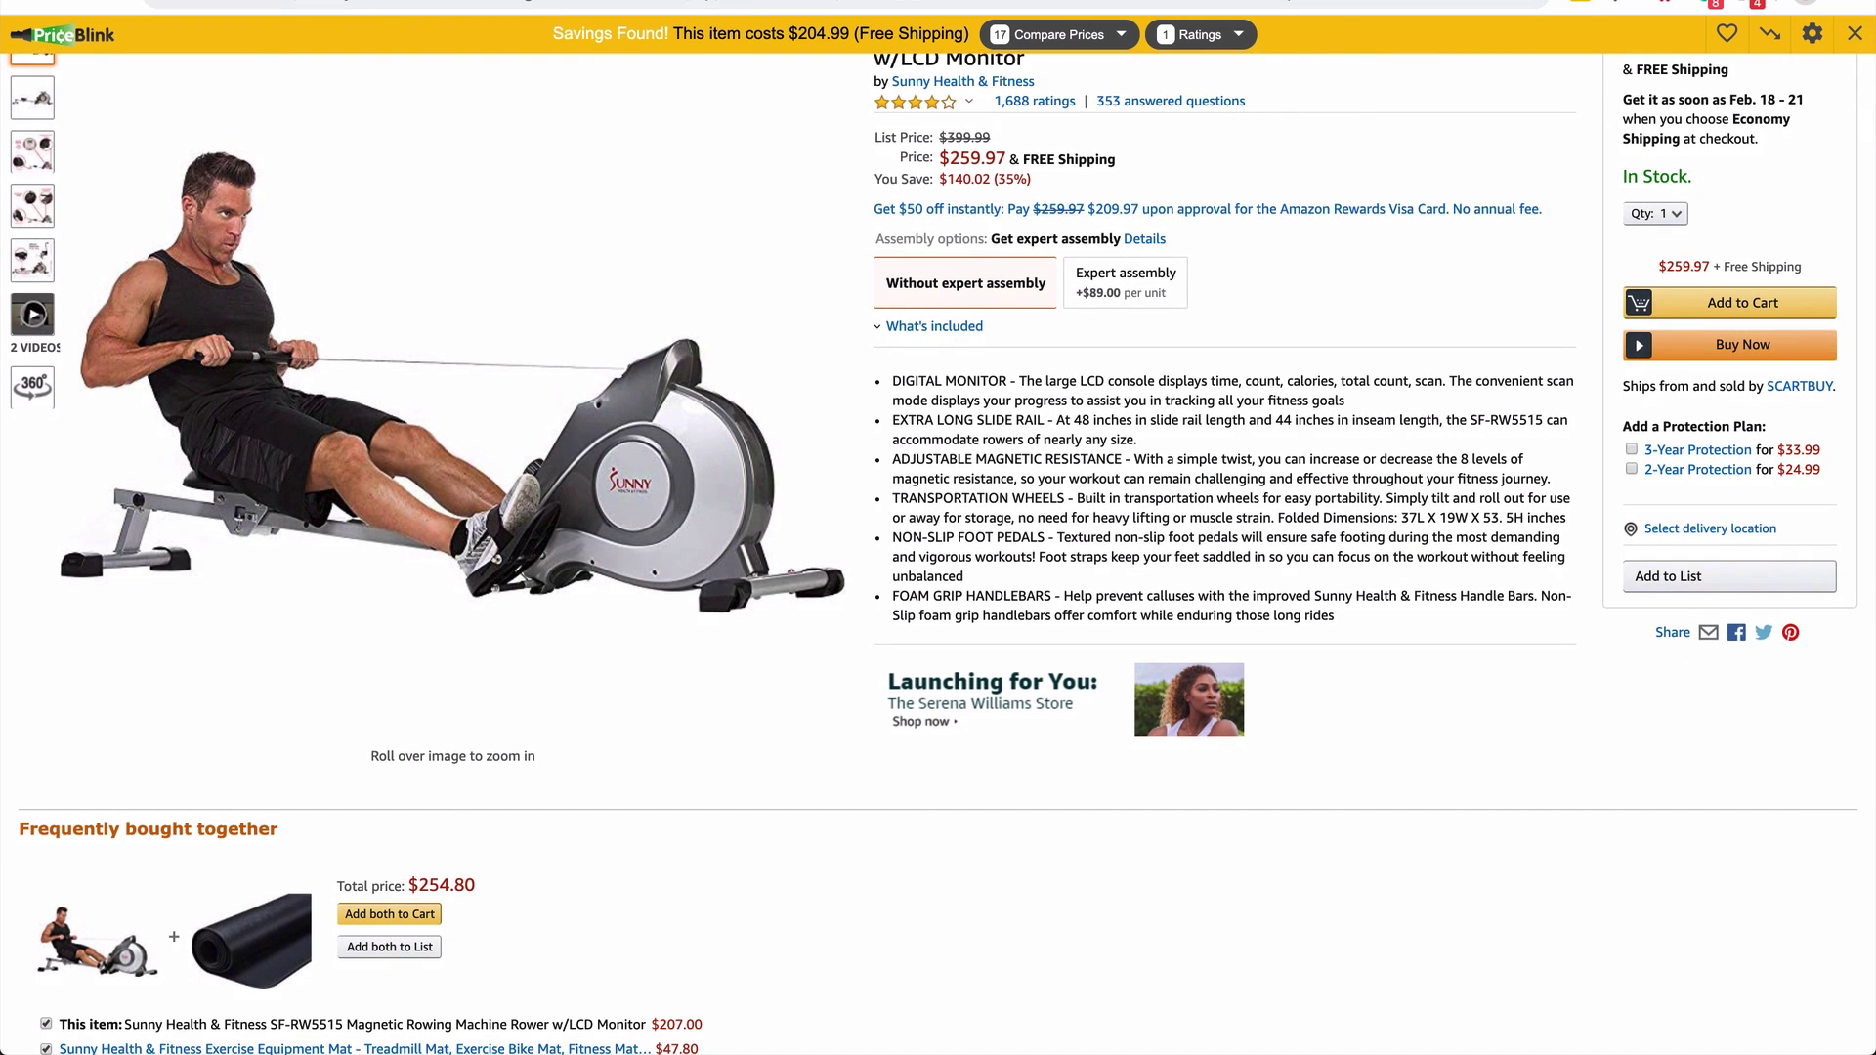
Copy the rowing machine's Amazon price and set it as the seller-fulfilled item price, 259.97, in the Amazon fee calculator
left_click(1382, 3)
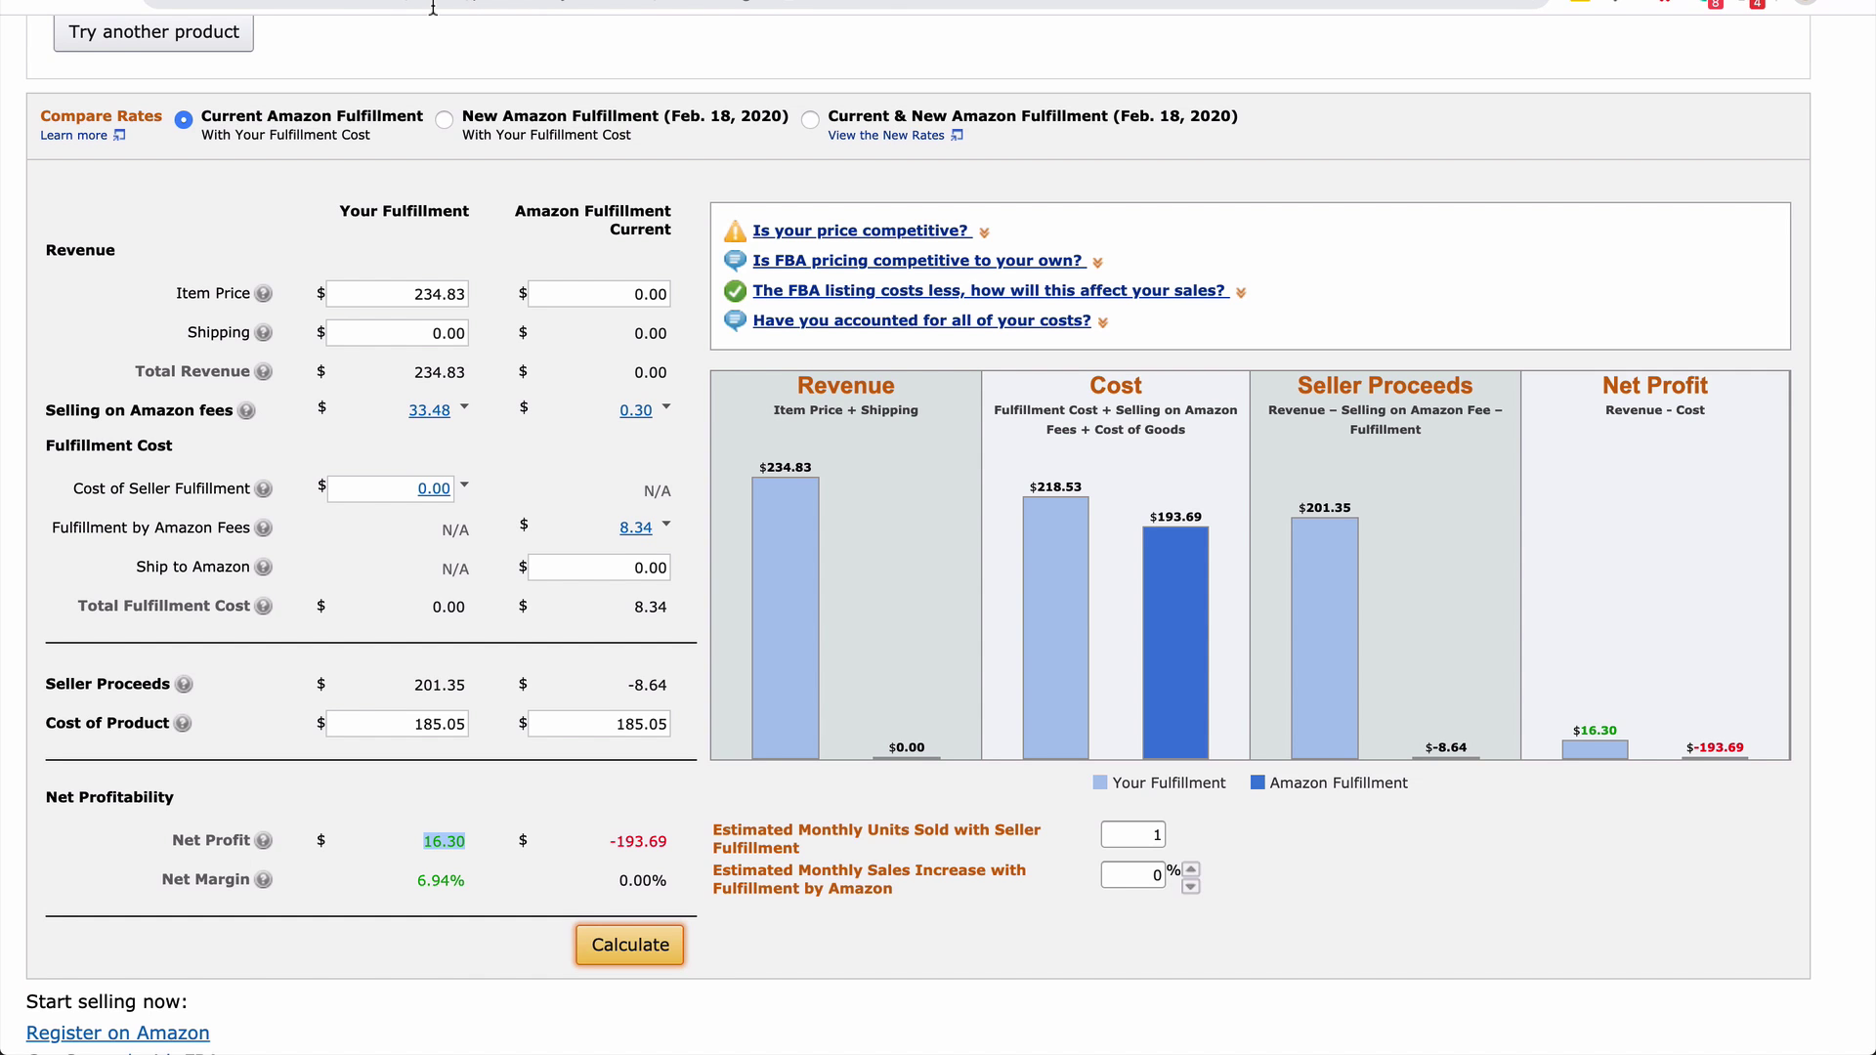
scroll(1238, 166, "up", 1)
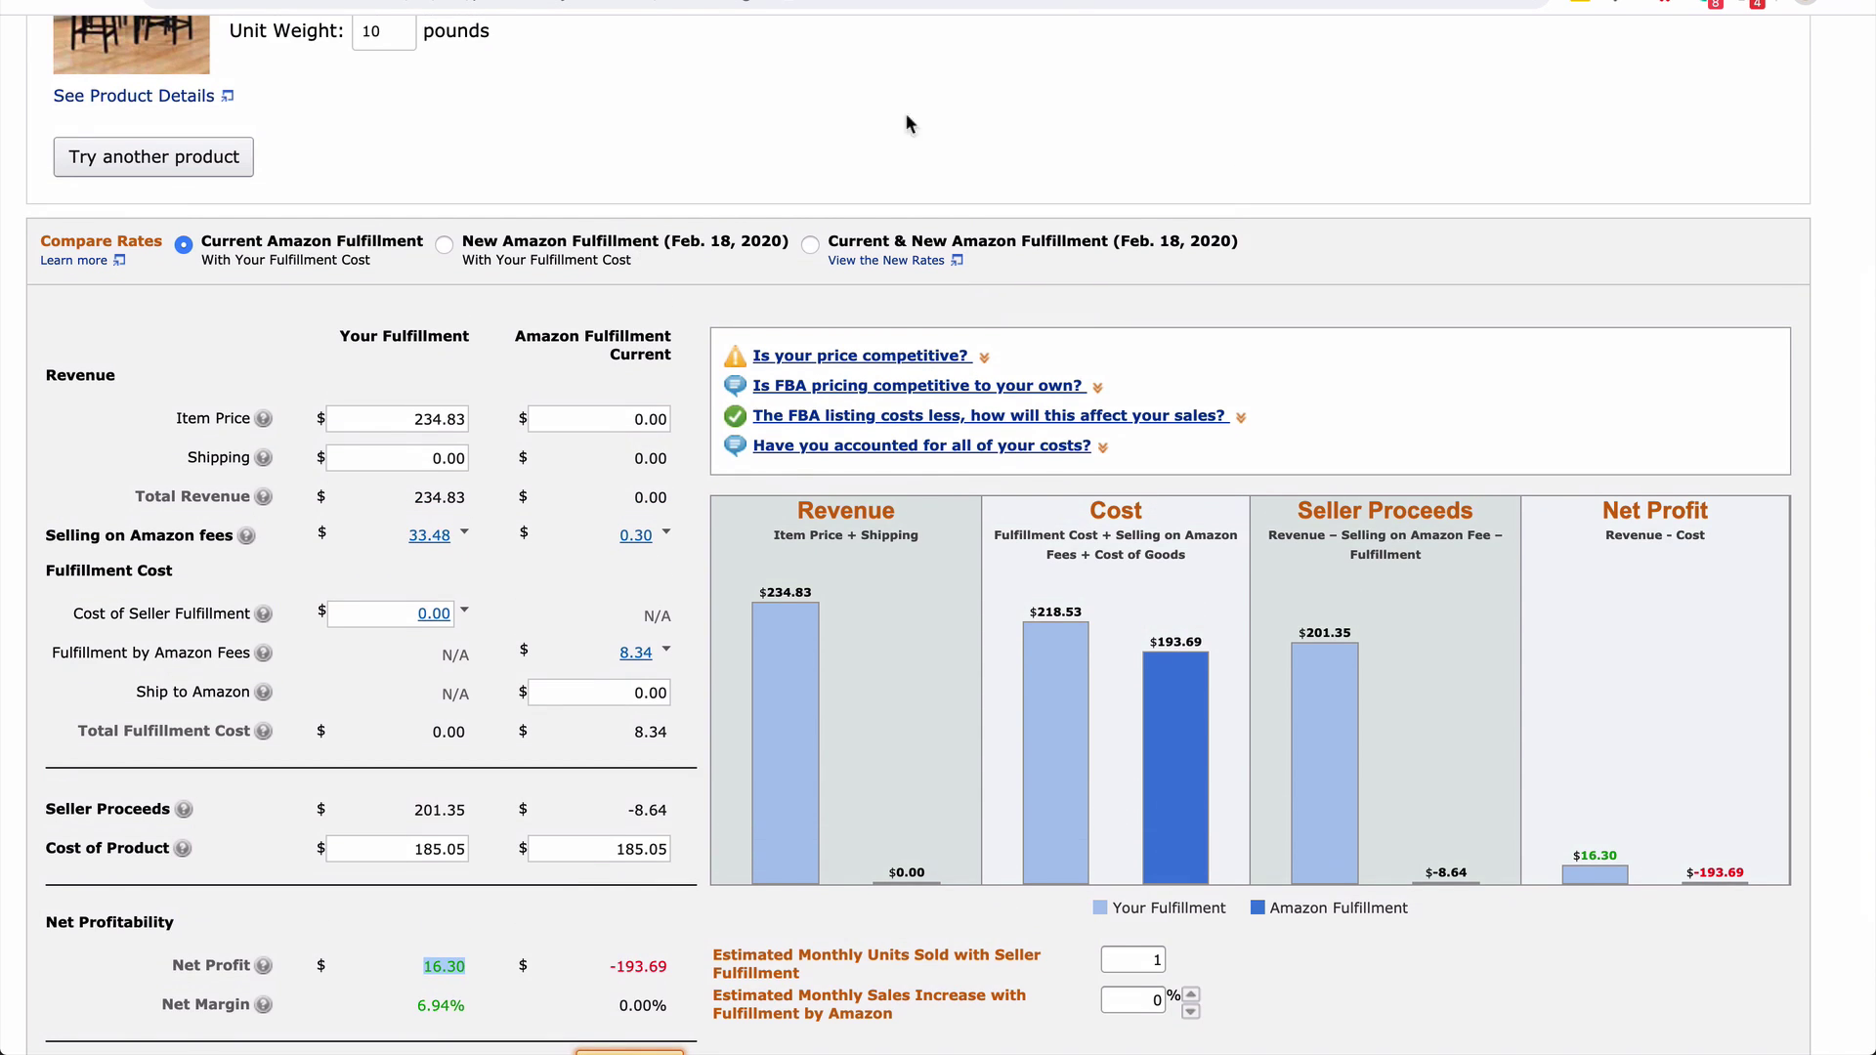
scroll(865, 119, "up", 1)
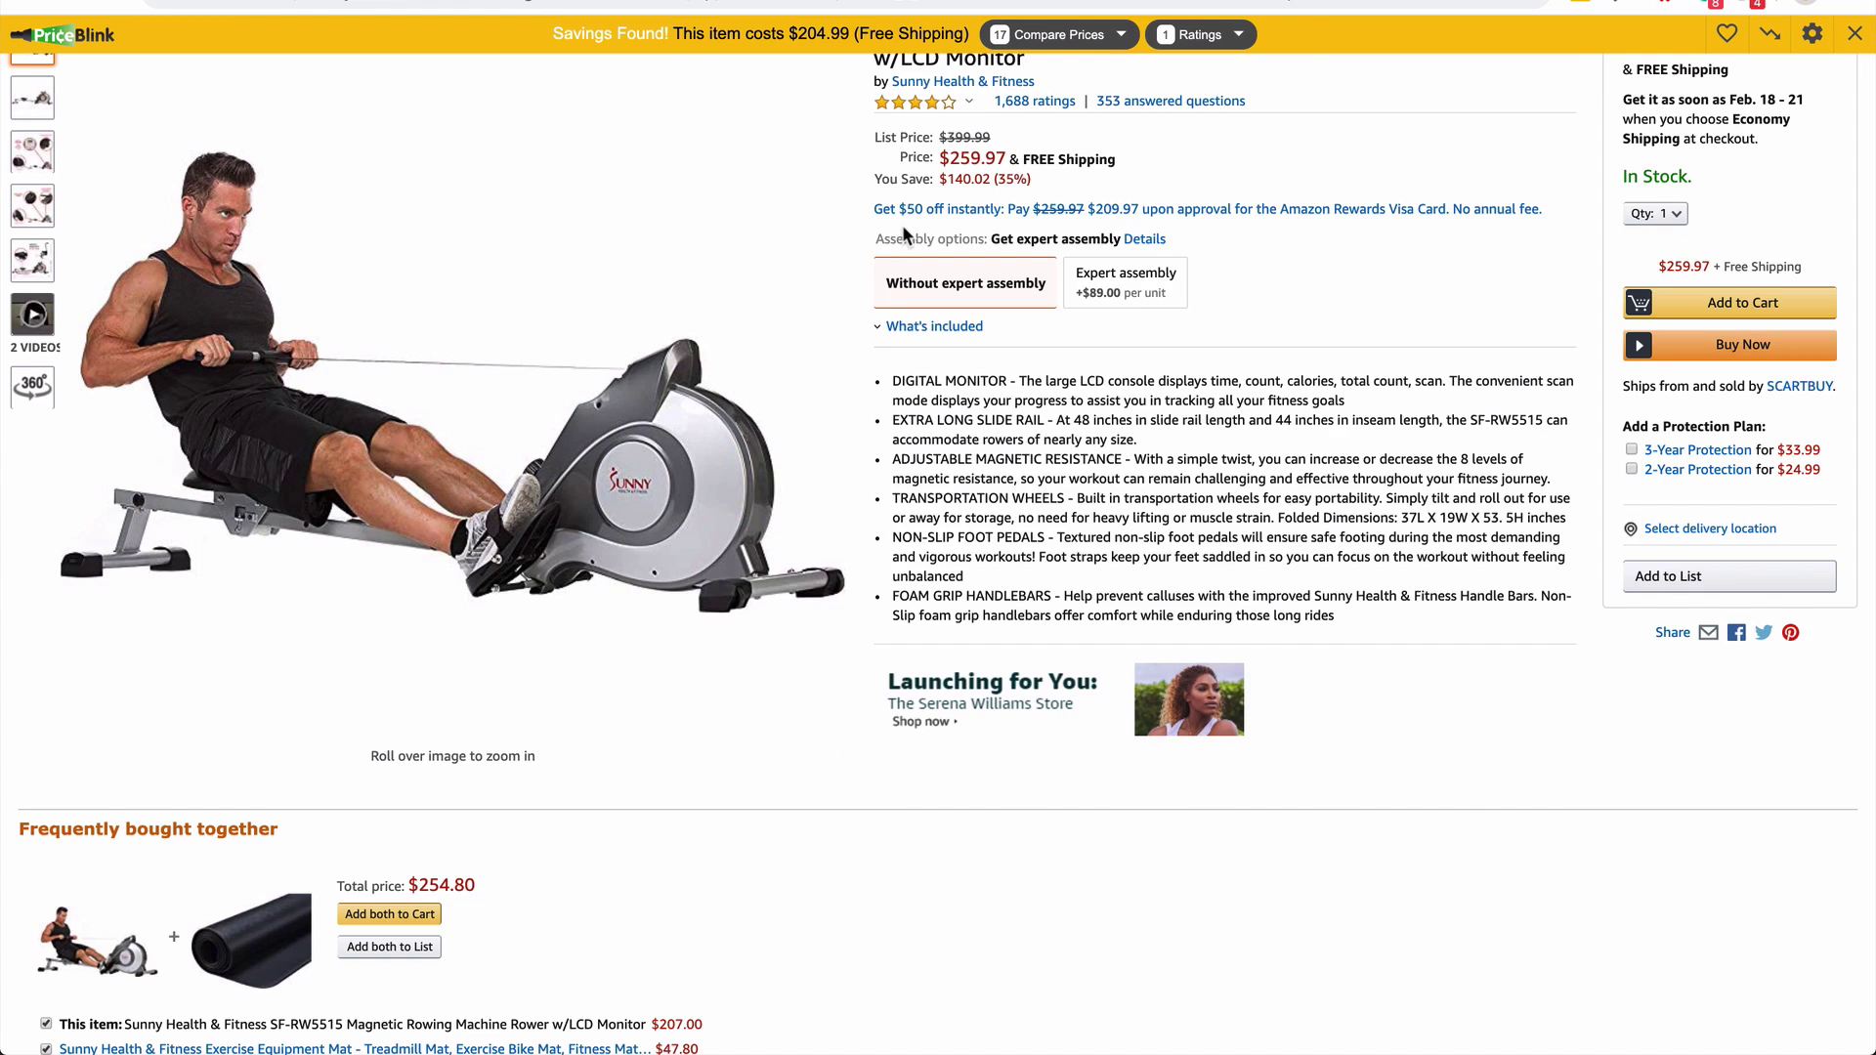
scroll(1003, 256, "up", 1)
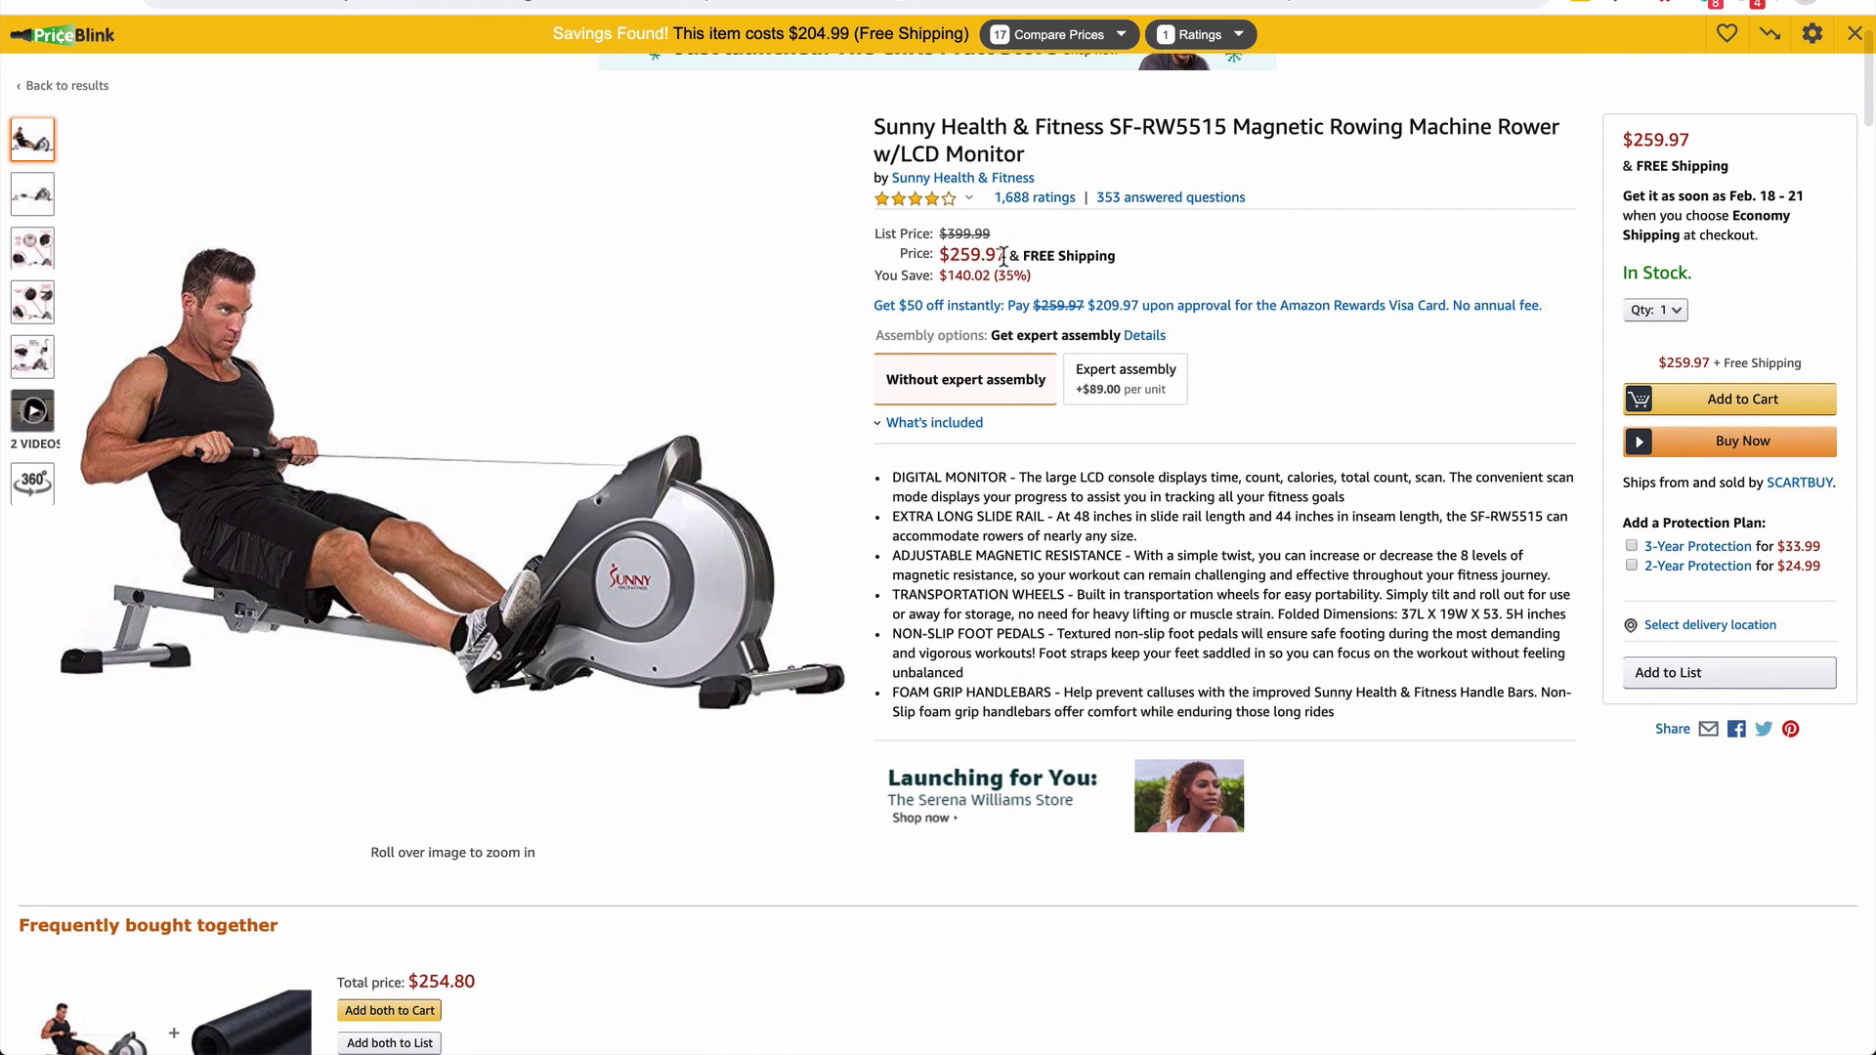
left_click_drag(1003, 256, 948, 256)
key("ctrl+c")
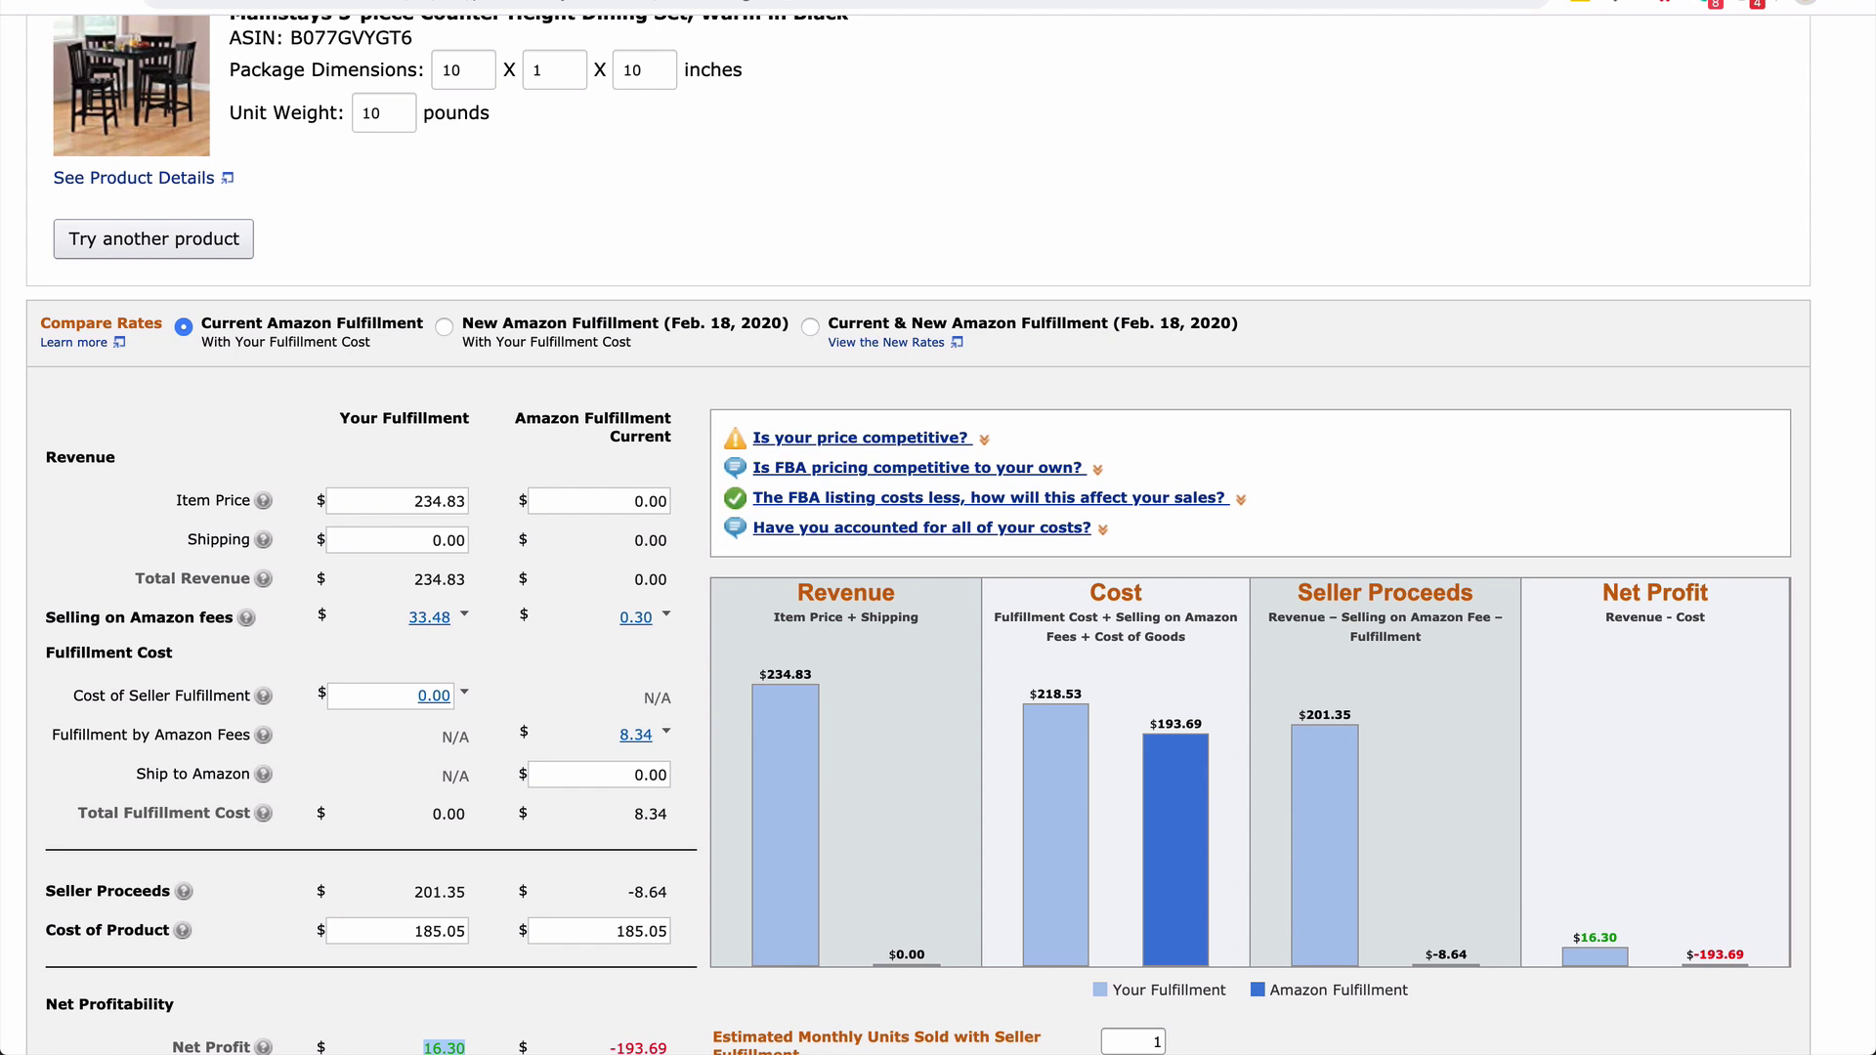
double_click(420, 501)
key("ctrl+v")
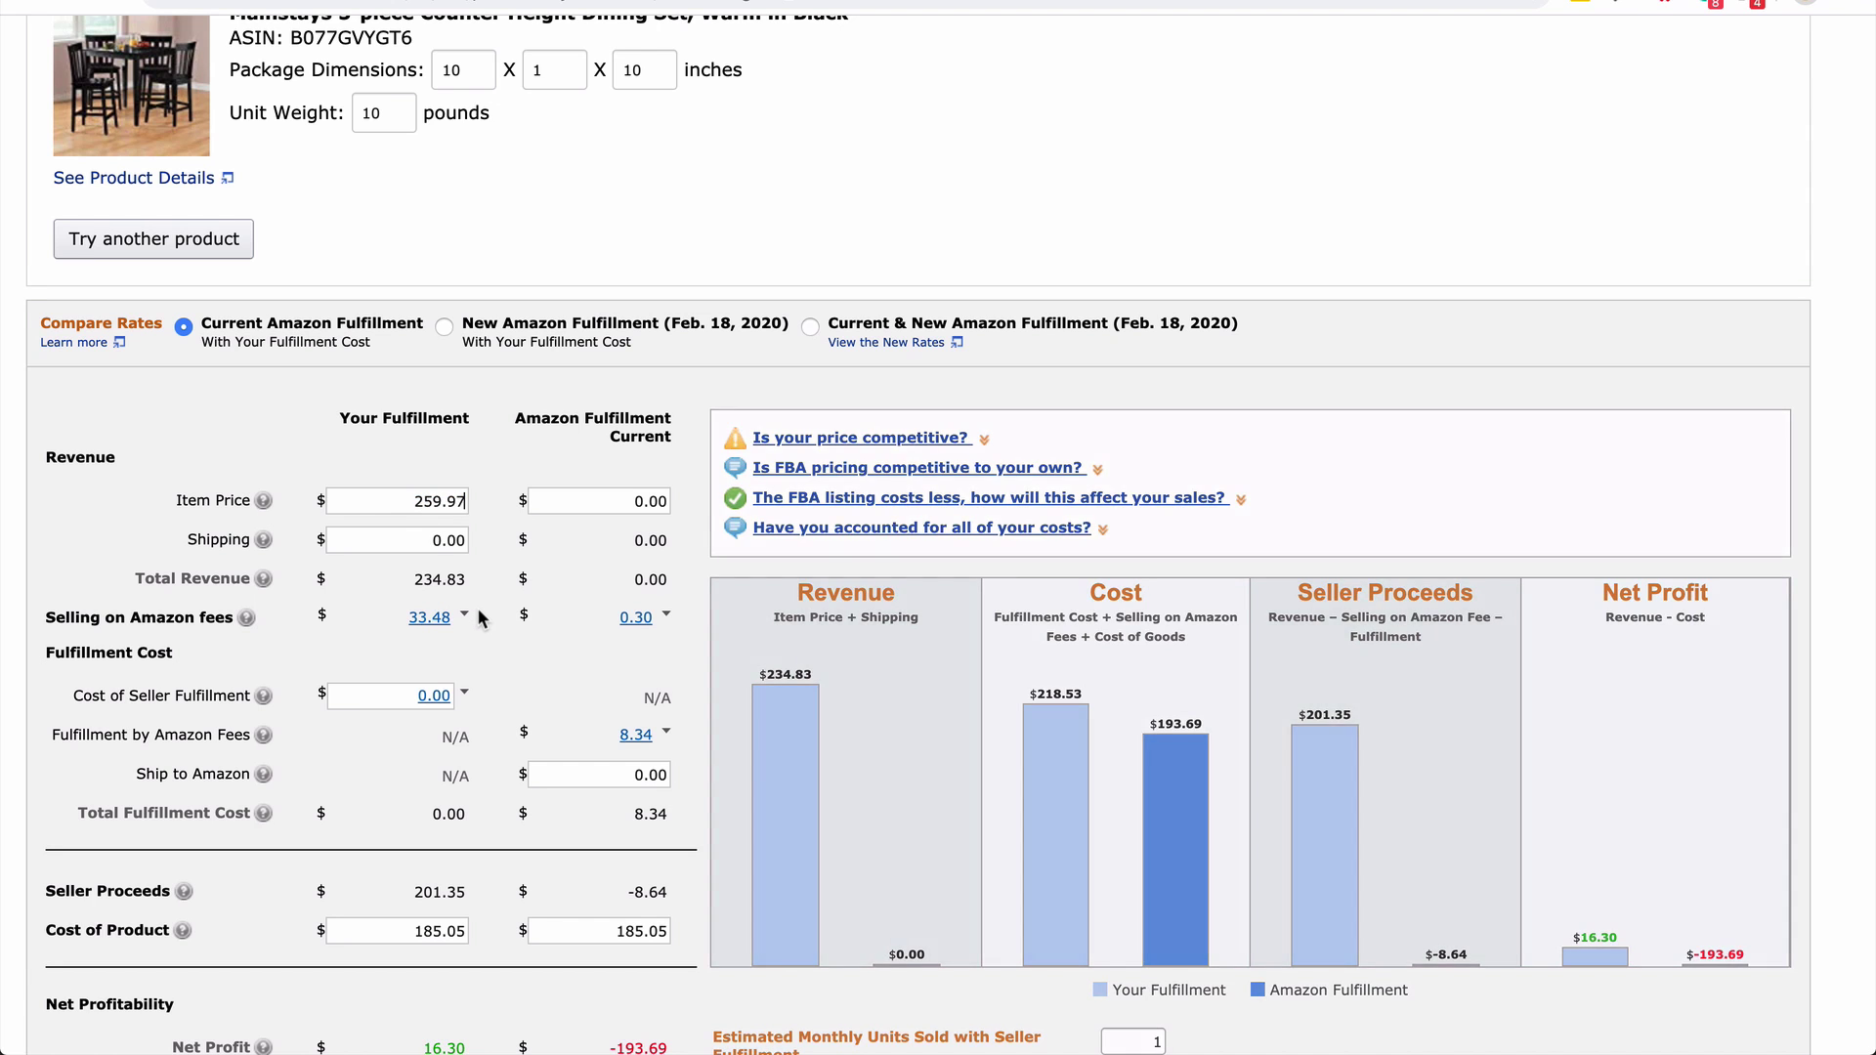
Copy the rowing machine's price, 207.00, from its Walmart product page
scroll(477, 607, "down", 3)
scroll(476, 607, "down", 2)
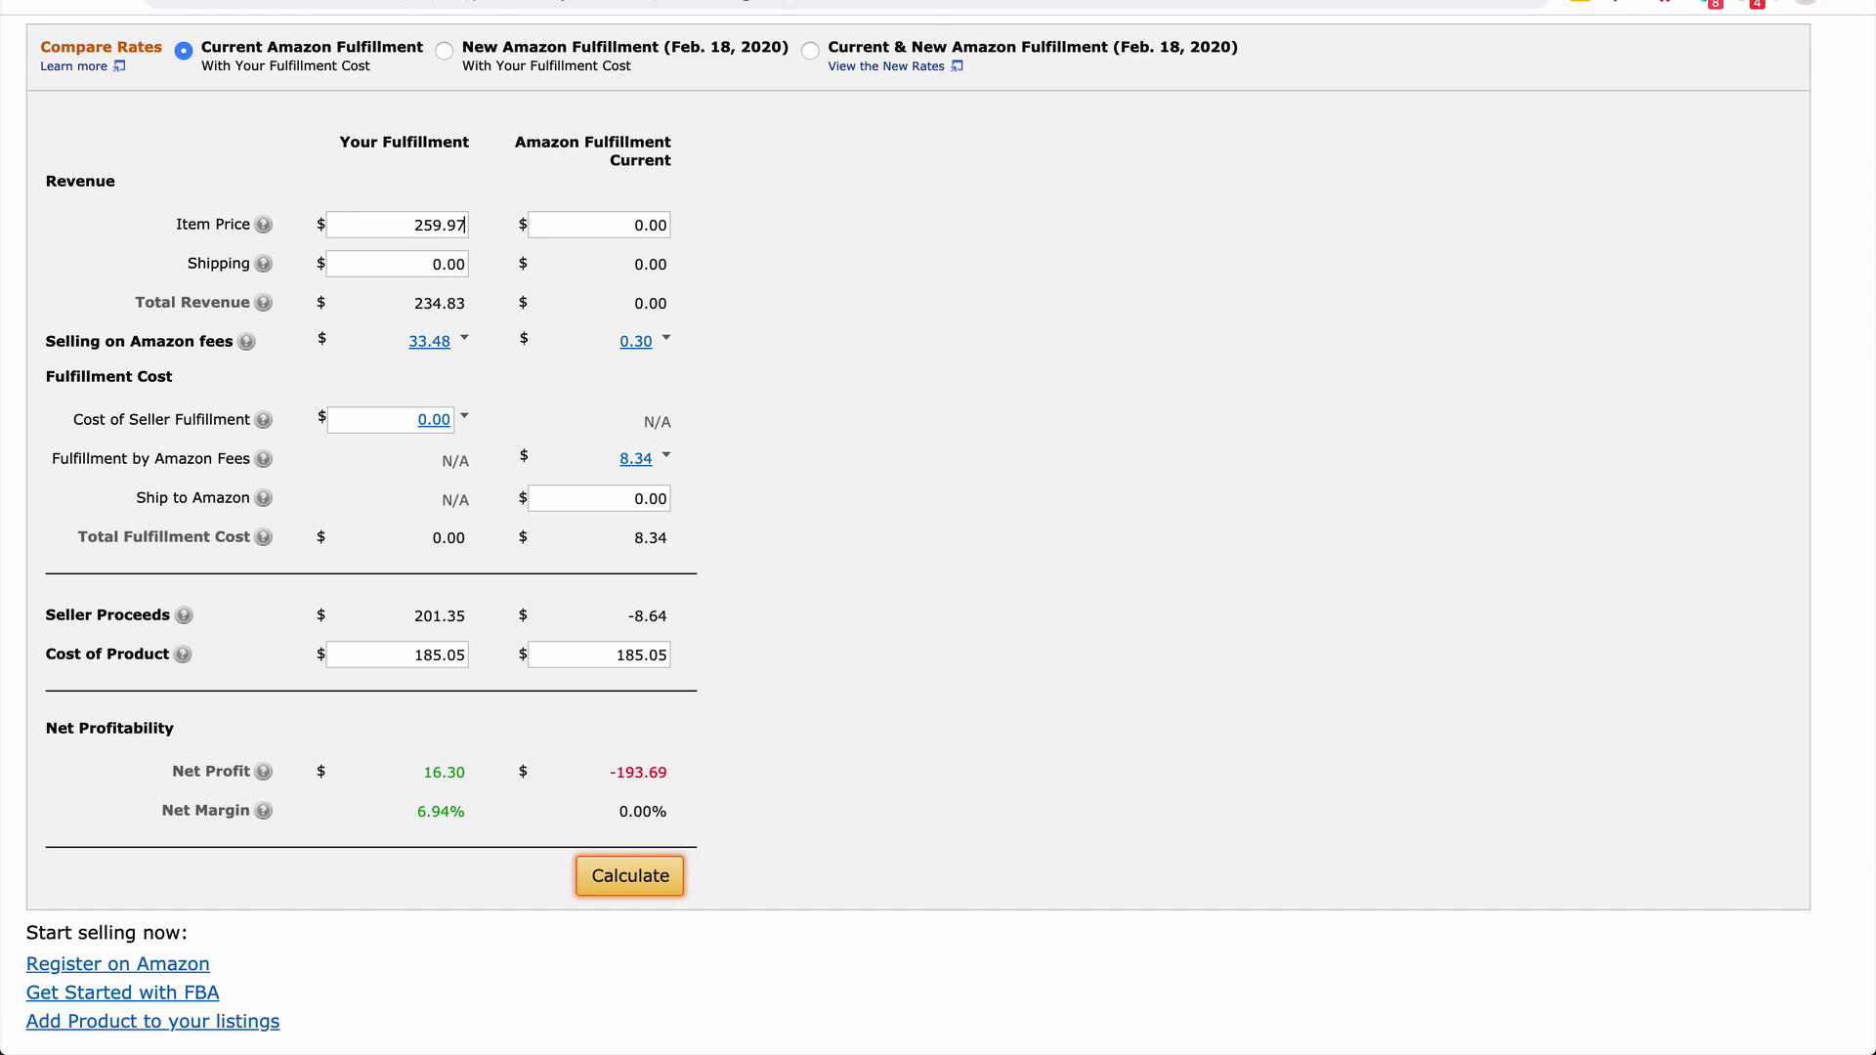
key("ctrl+Tab")
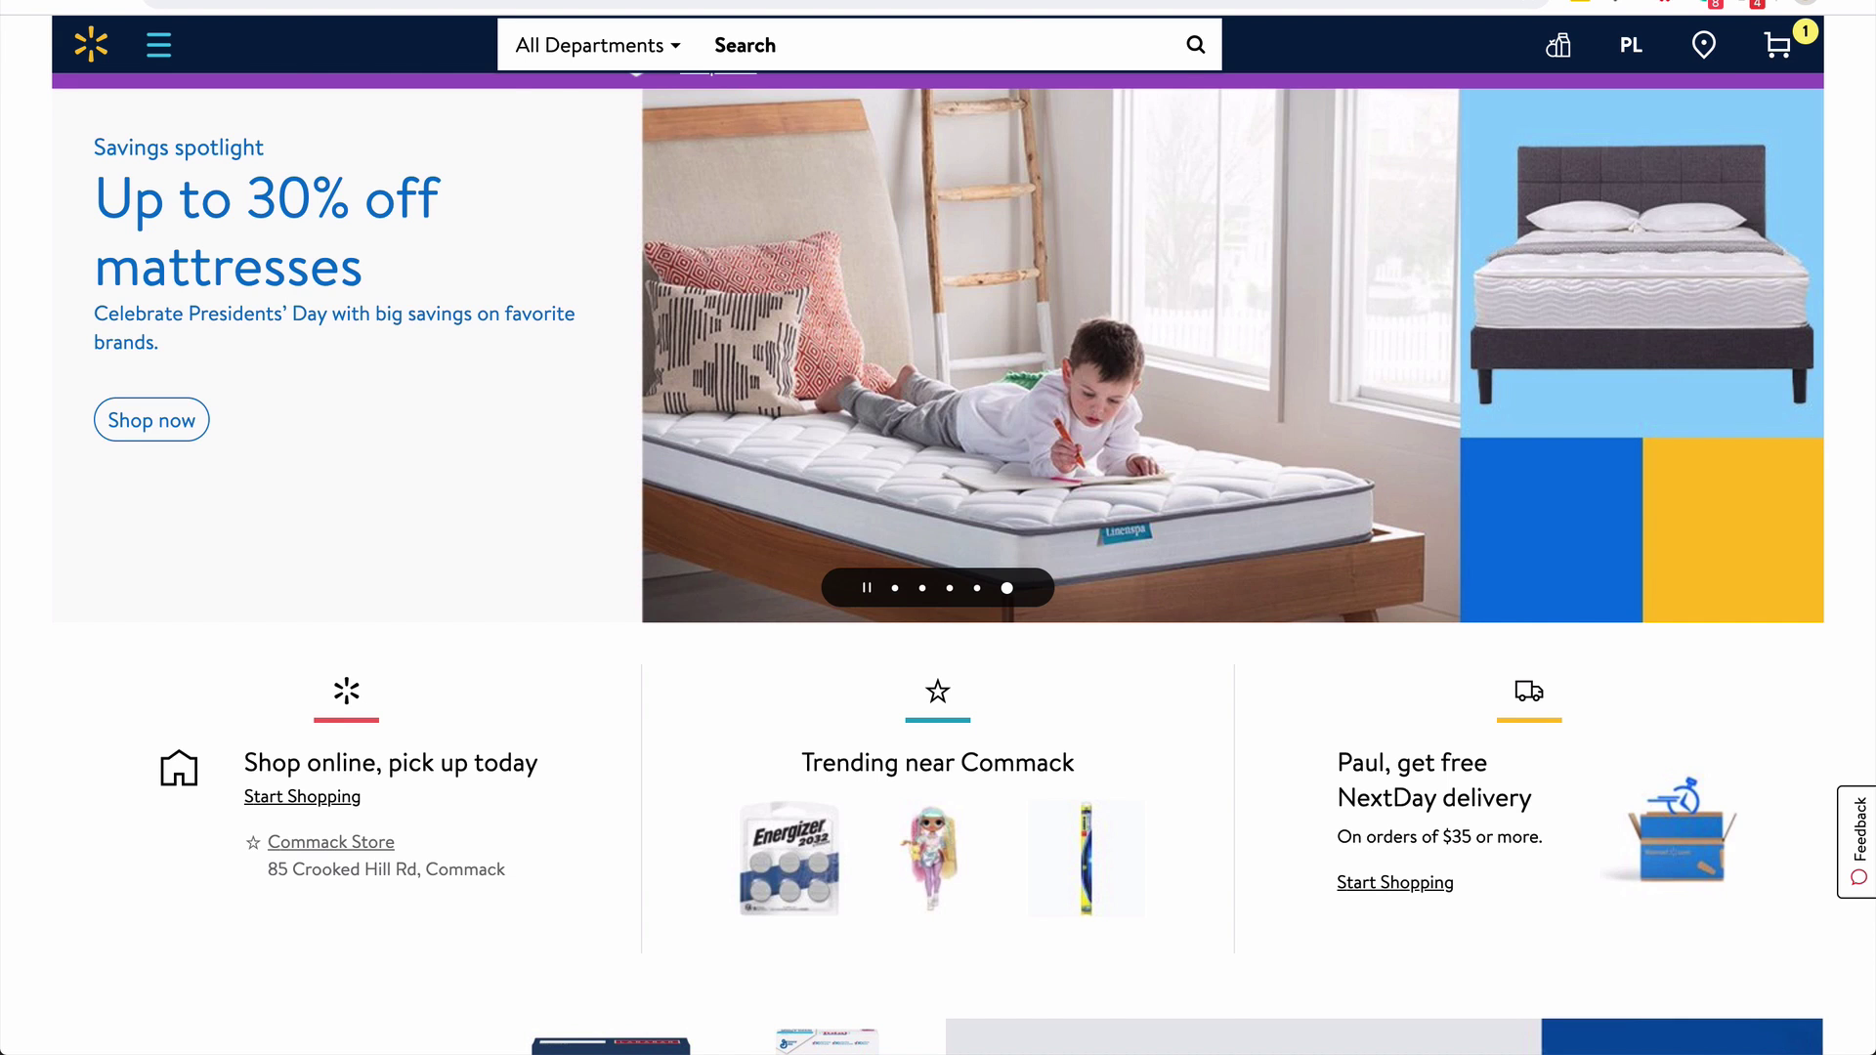
key("ctrl+Tab")
left_click_drag(1041, 510, 953, 510)
key("ctrl+c")
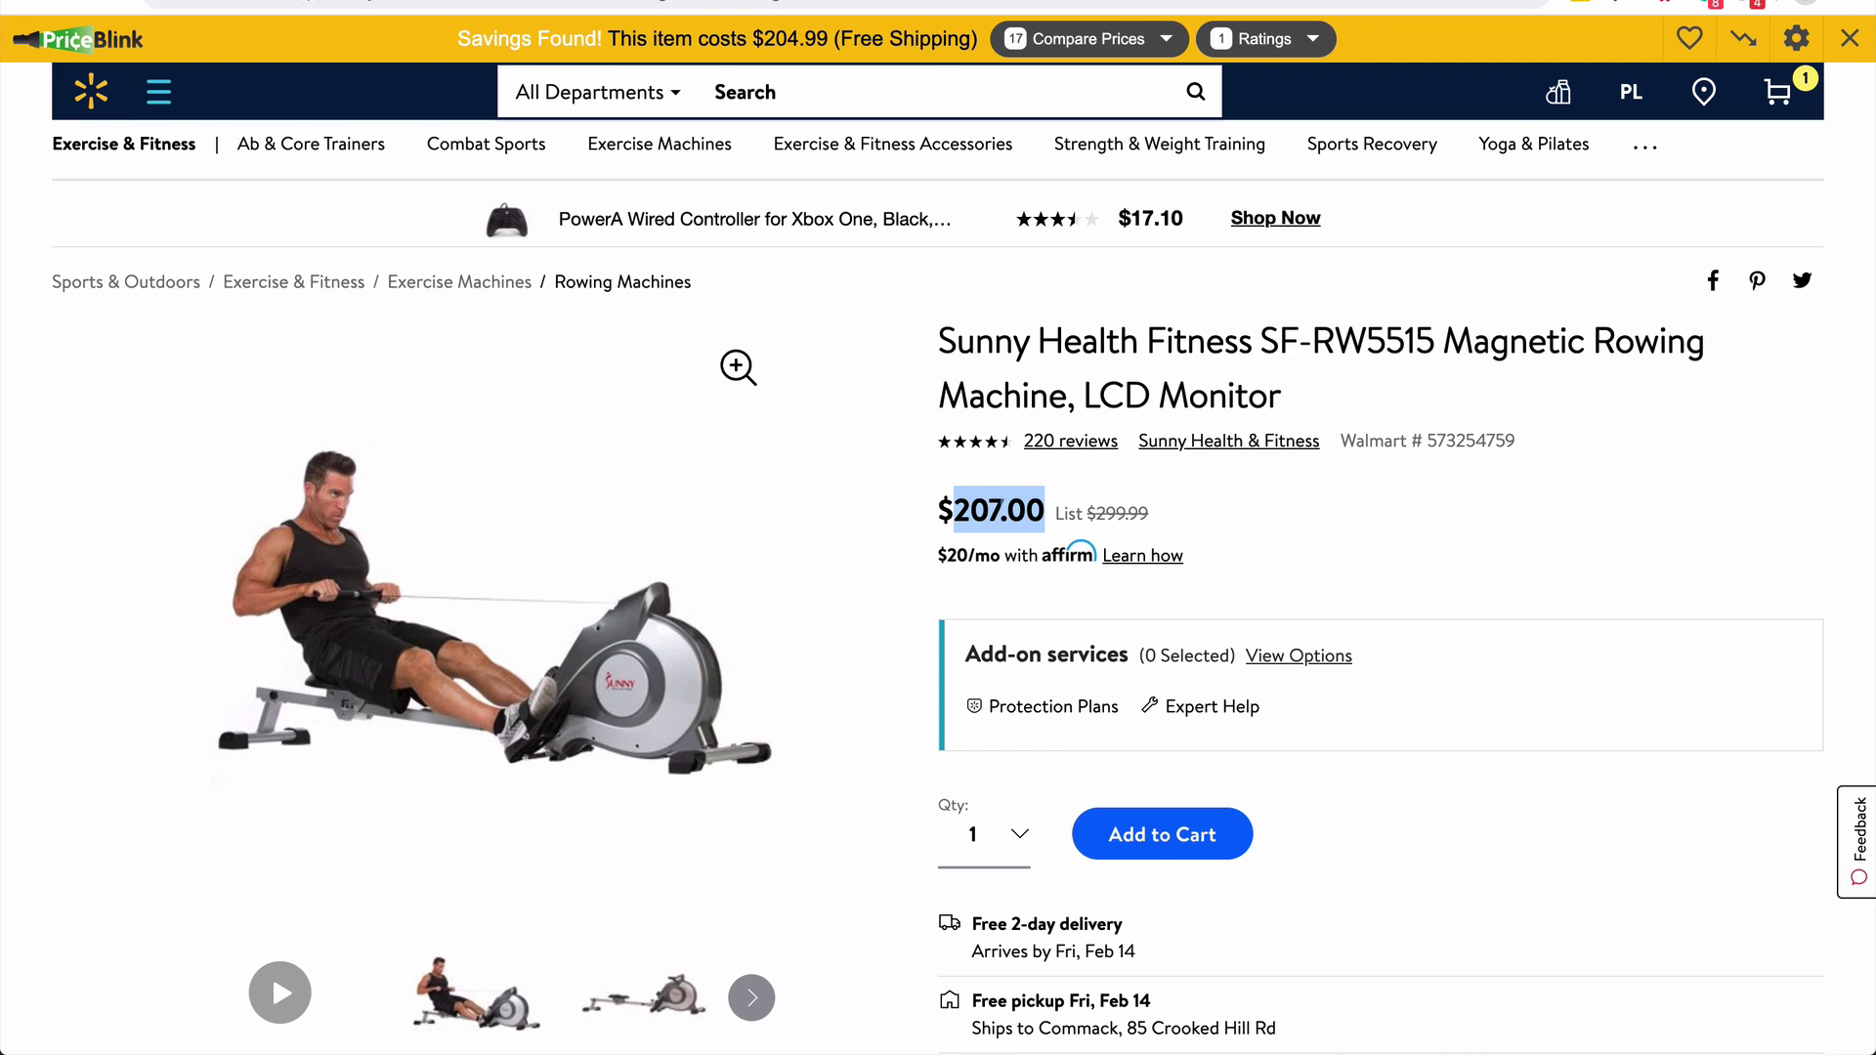
Calculate the Walmart price less a 5% discount in Google with 207.00*.95
key("ctrl+Tab")
left_click(366, 87)
key("ctrl+a")
key("ctrl+v")
type("*.")
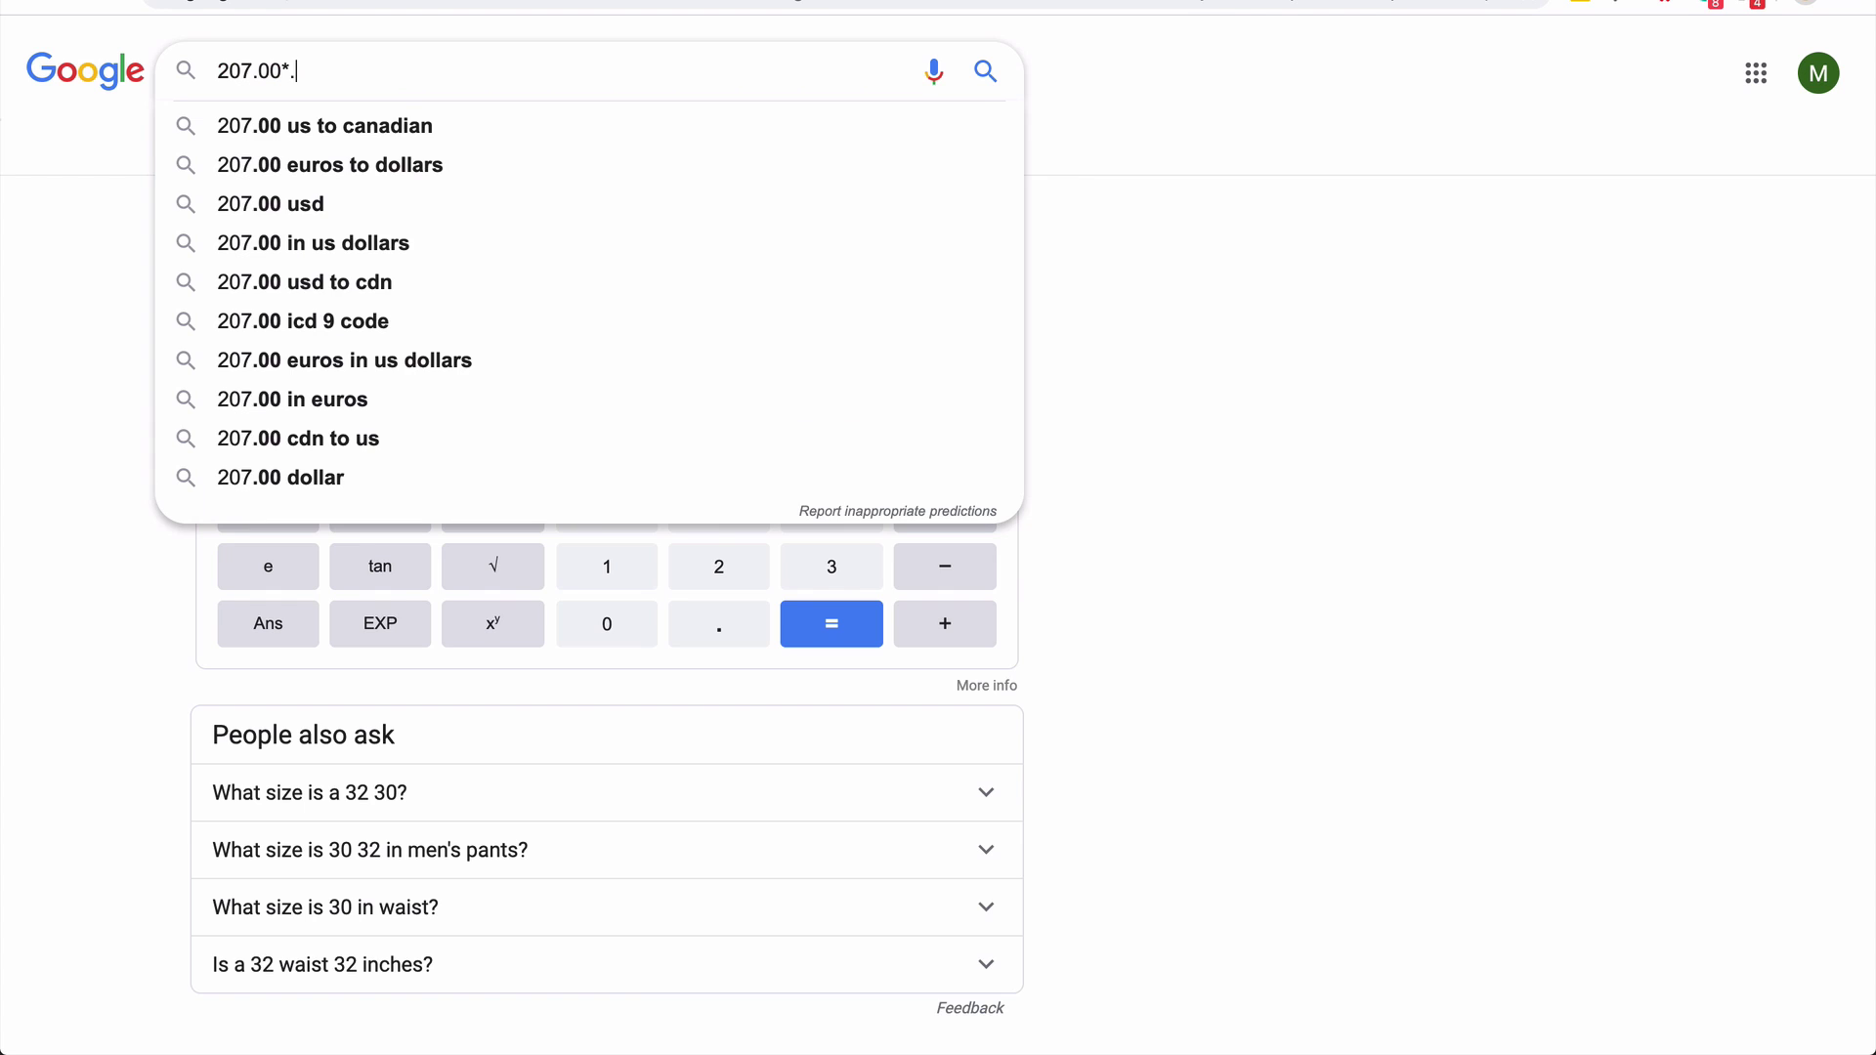
type("95")
key("Return")
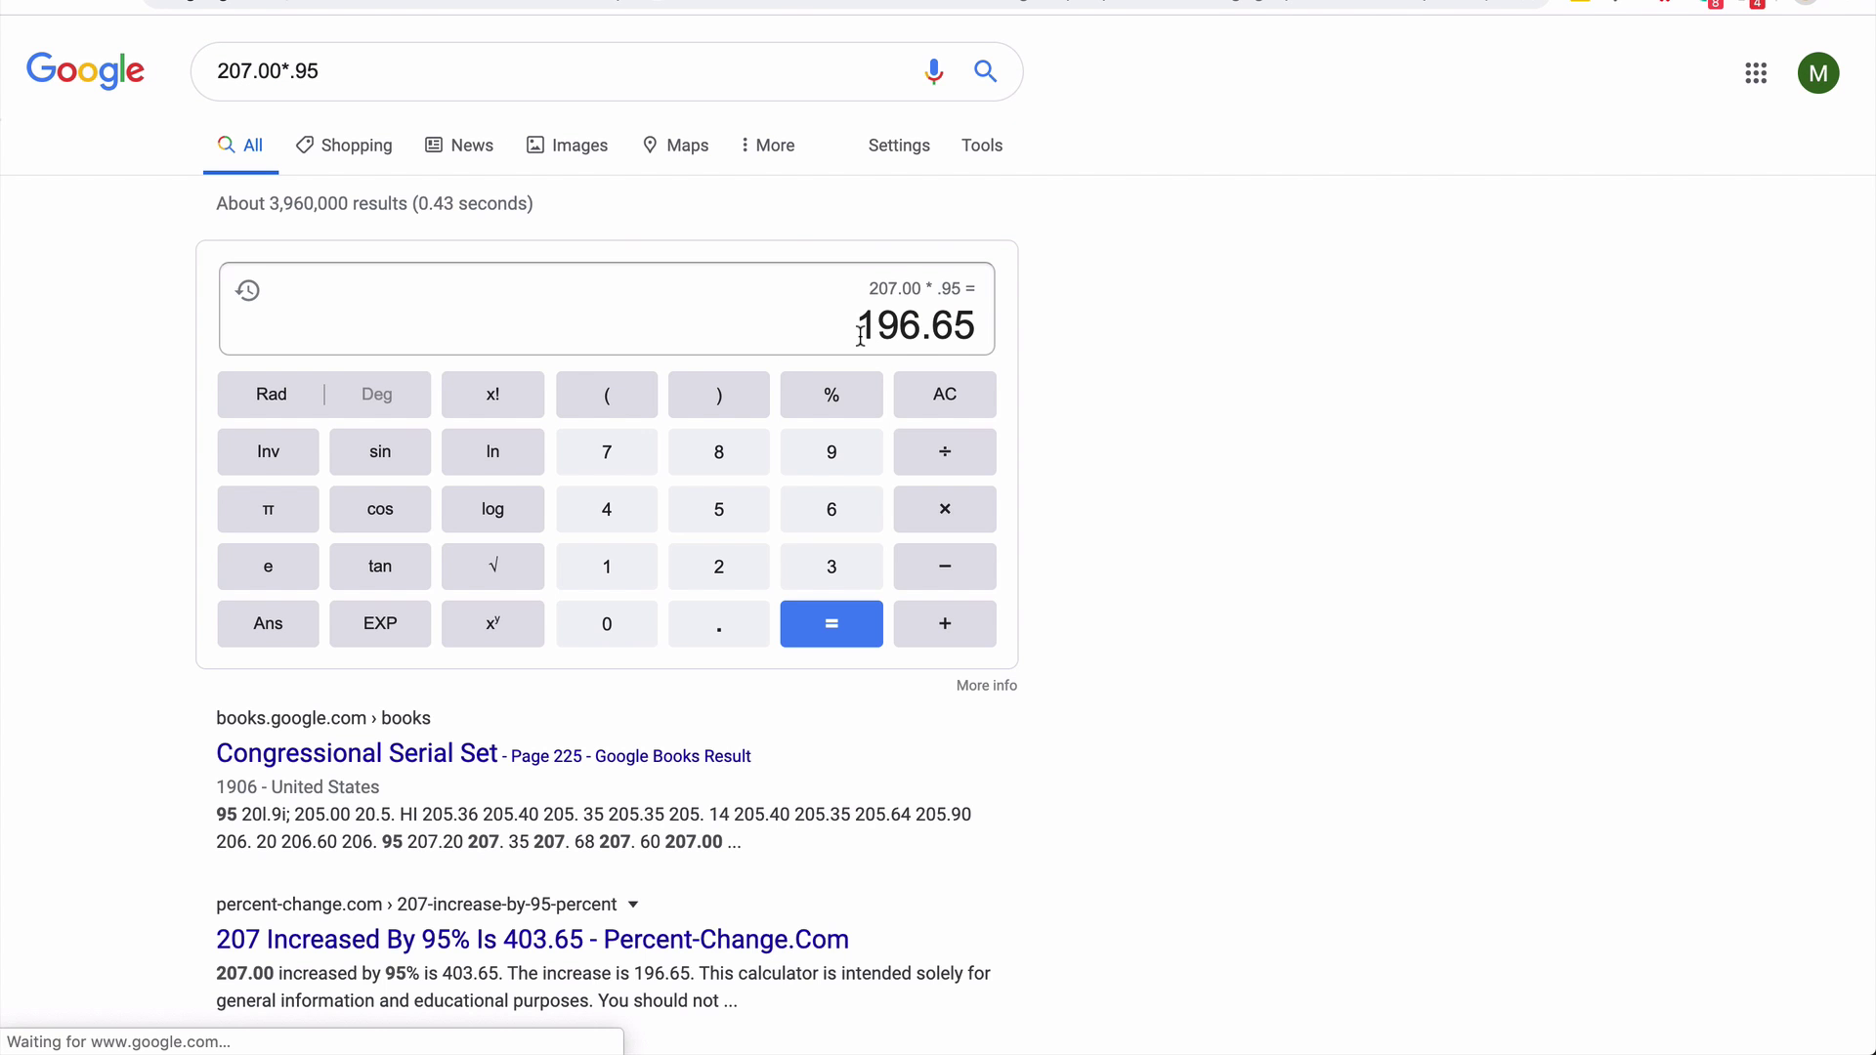
Copy the discounted price into the fee calculator as the seller-fulfilled cost of product, 196.65, calculate, and highlight the net profit
left_click_drag(860, 335, 993, 342)
key("super+c")
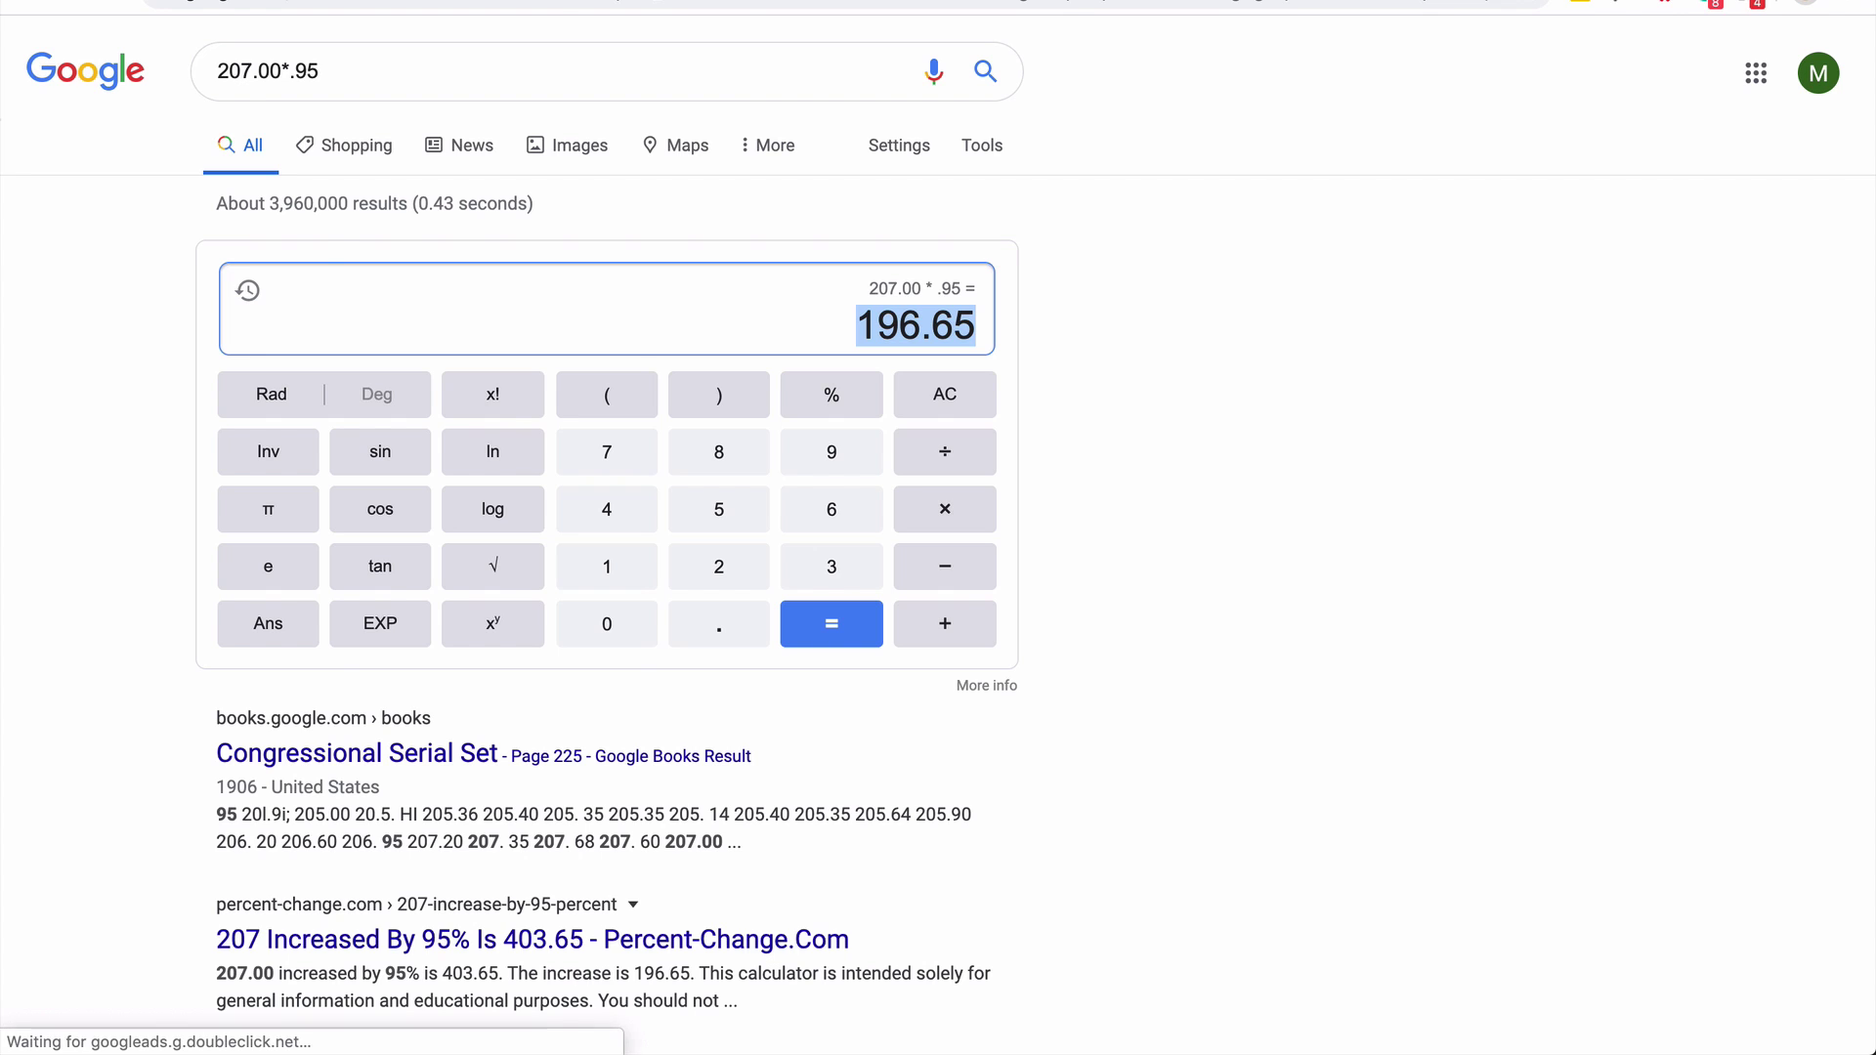
left_click(1272, 2)
double_click(390, 654)
key("super+v")
left_click(636, 884)
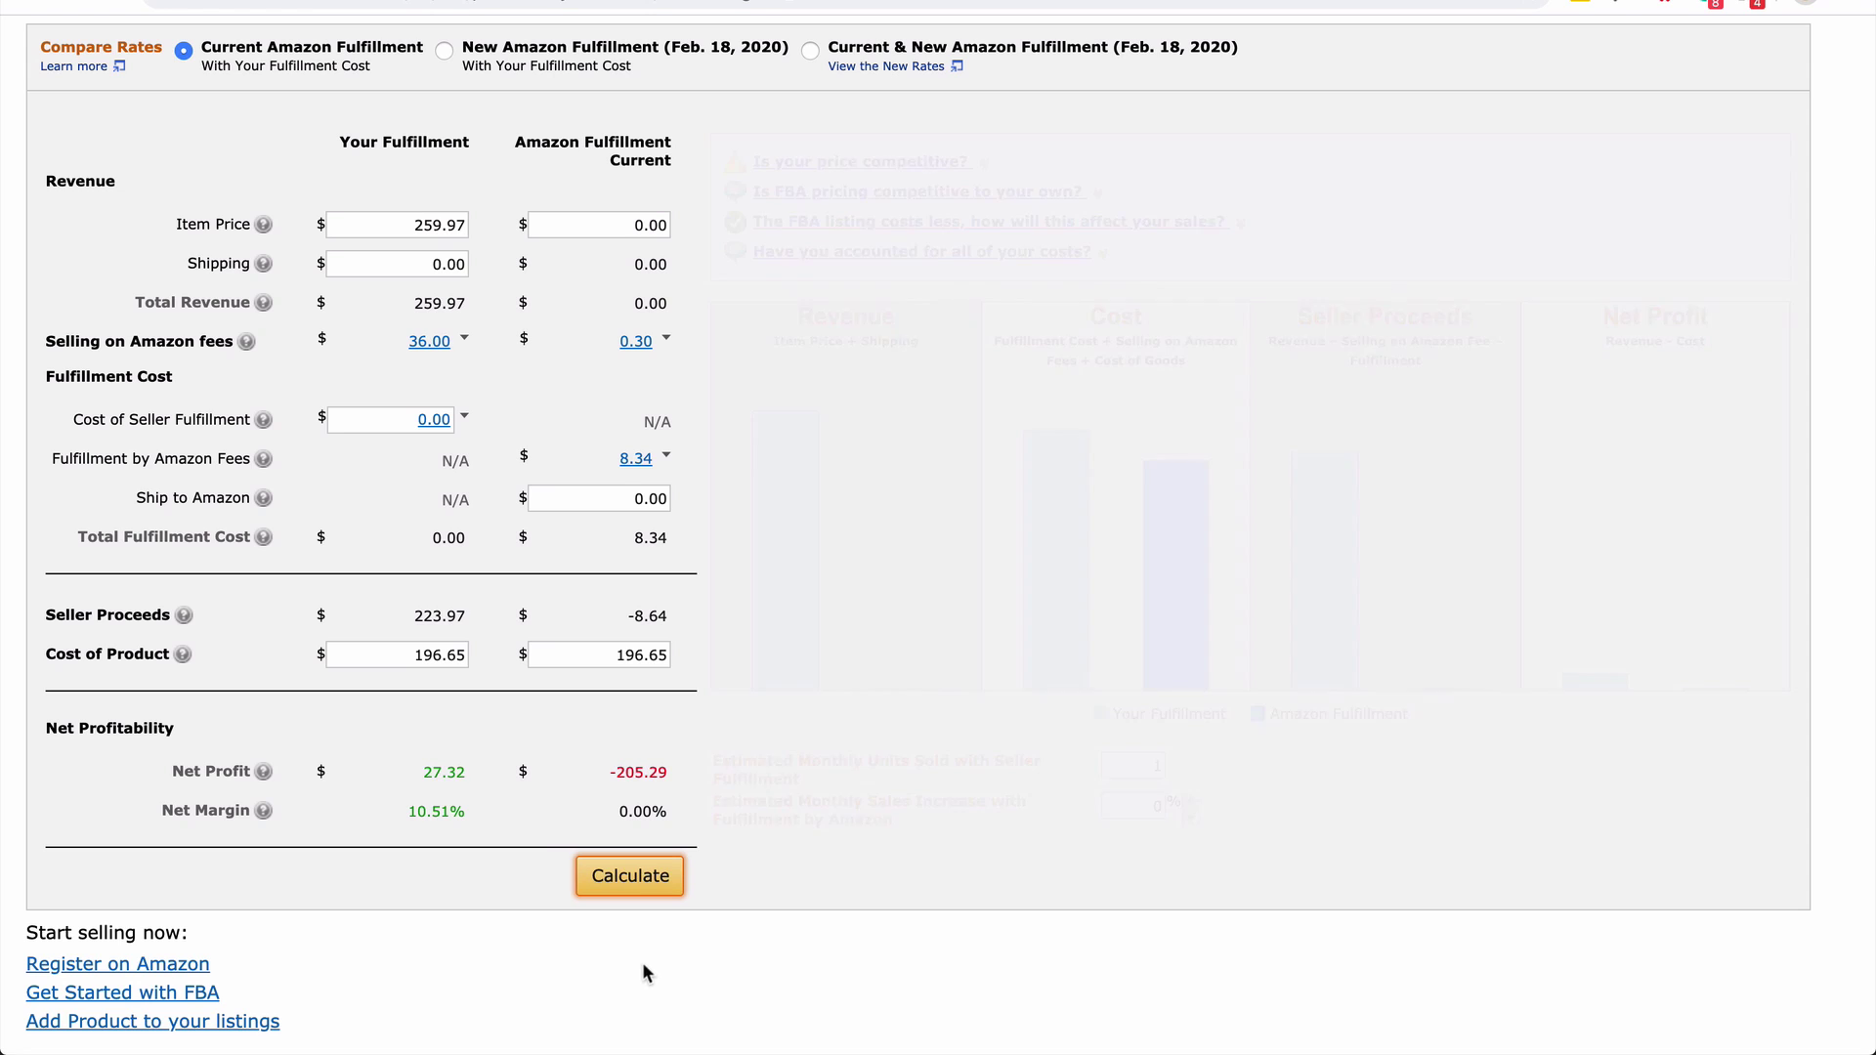
left_click_drag(456, 776, 477, 781)
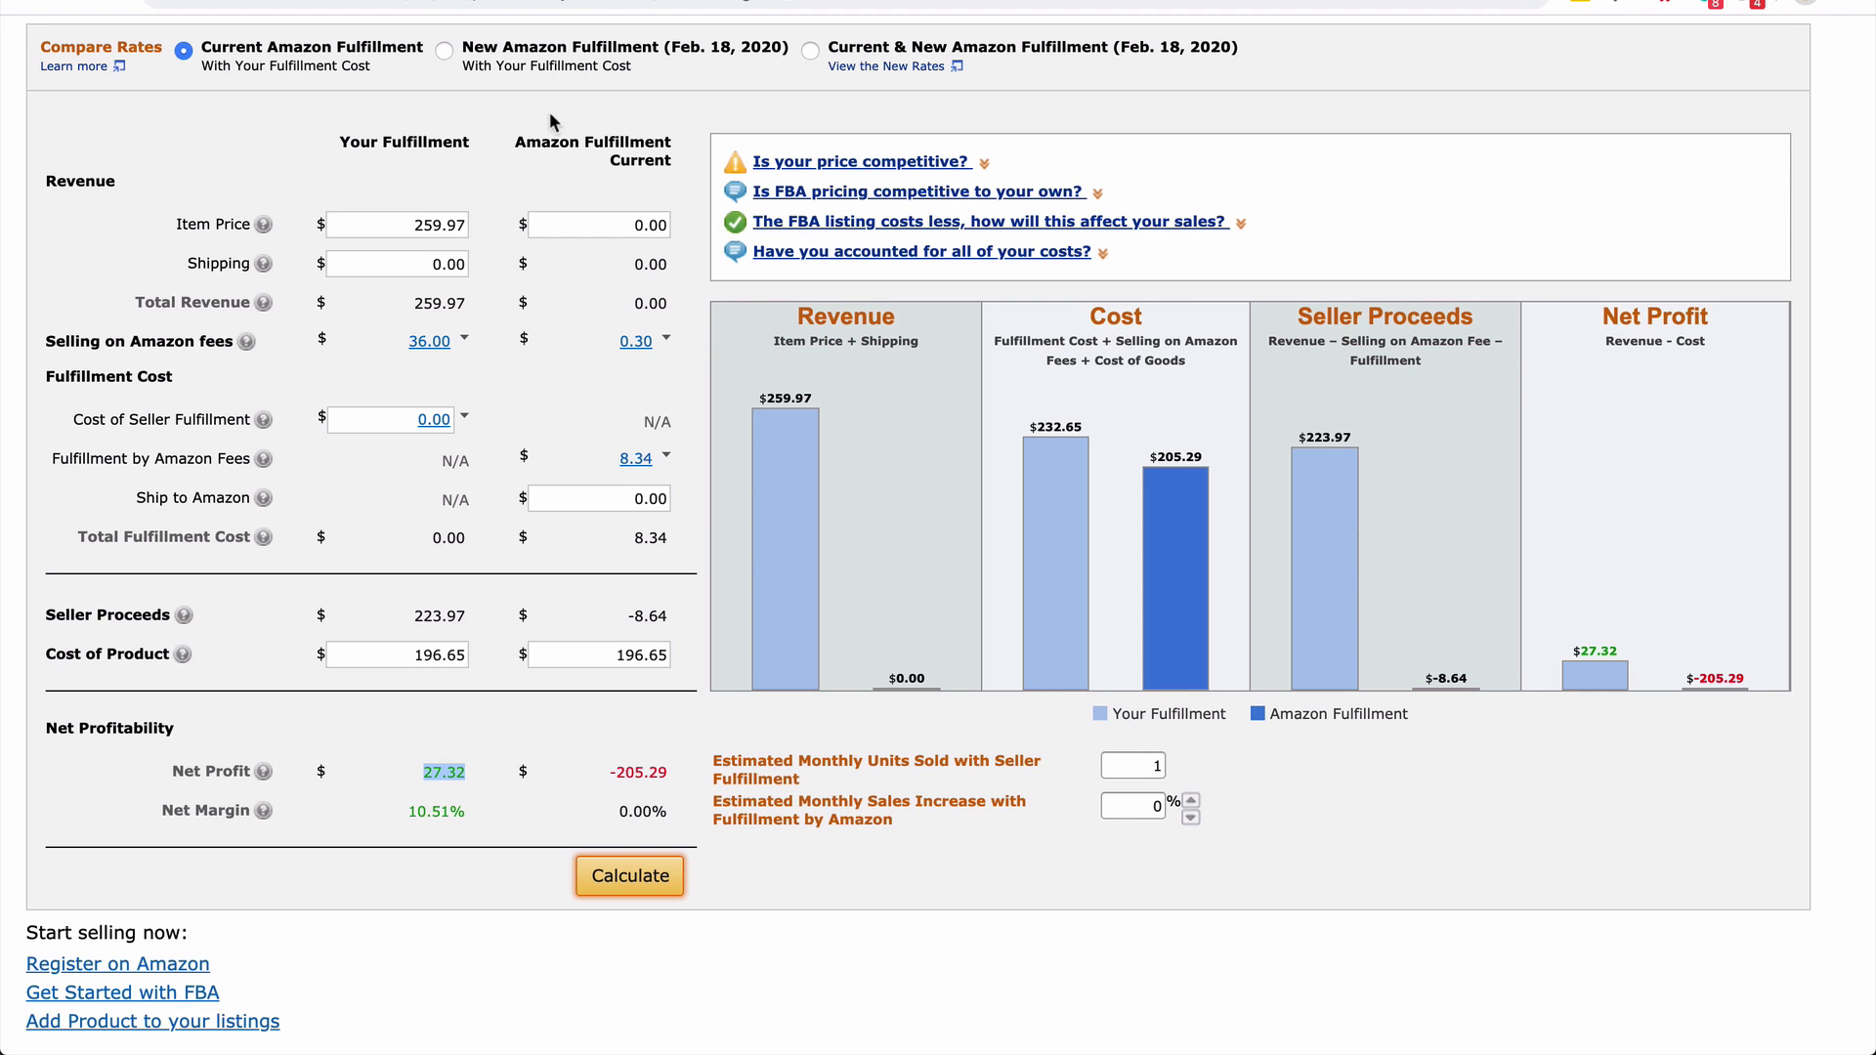
Return from the rowing machine's Amazon listing to the seller's storefront results and browse the products below it for another resale candidate
left_click(518, 1)
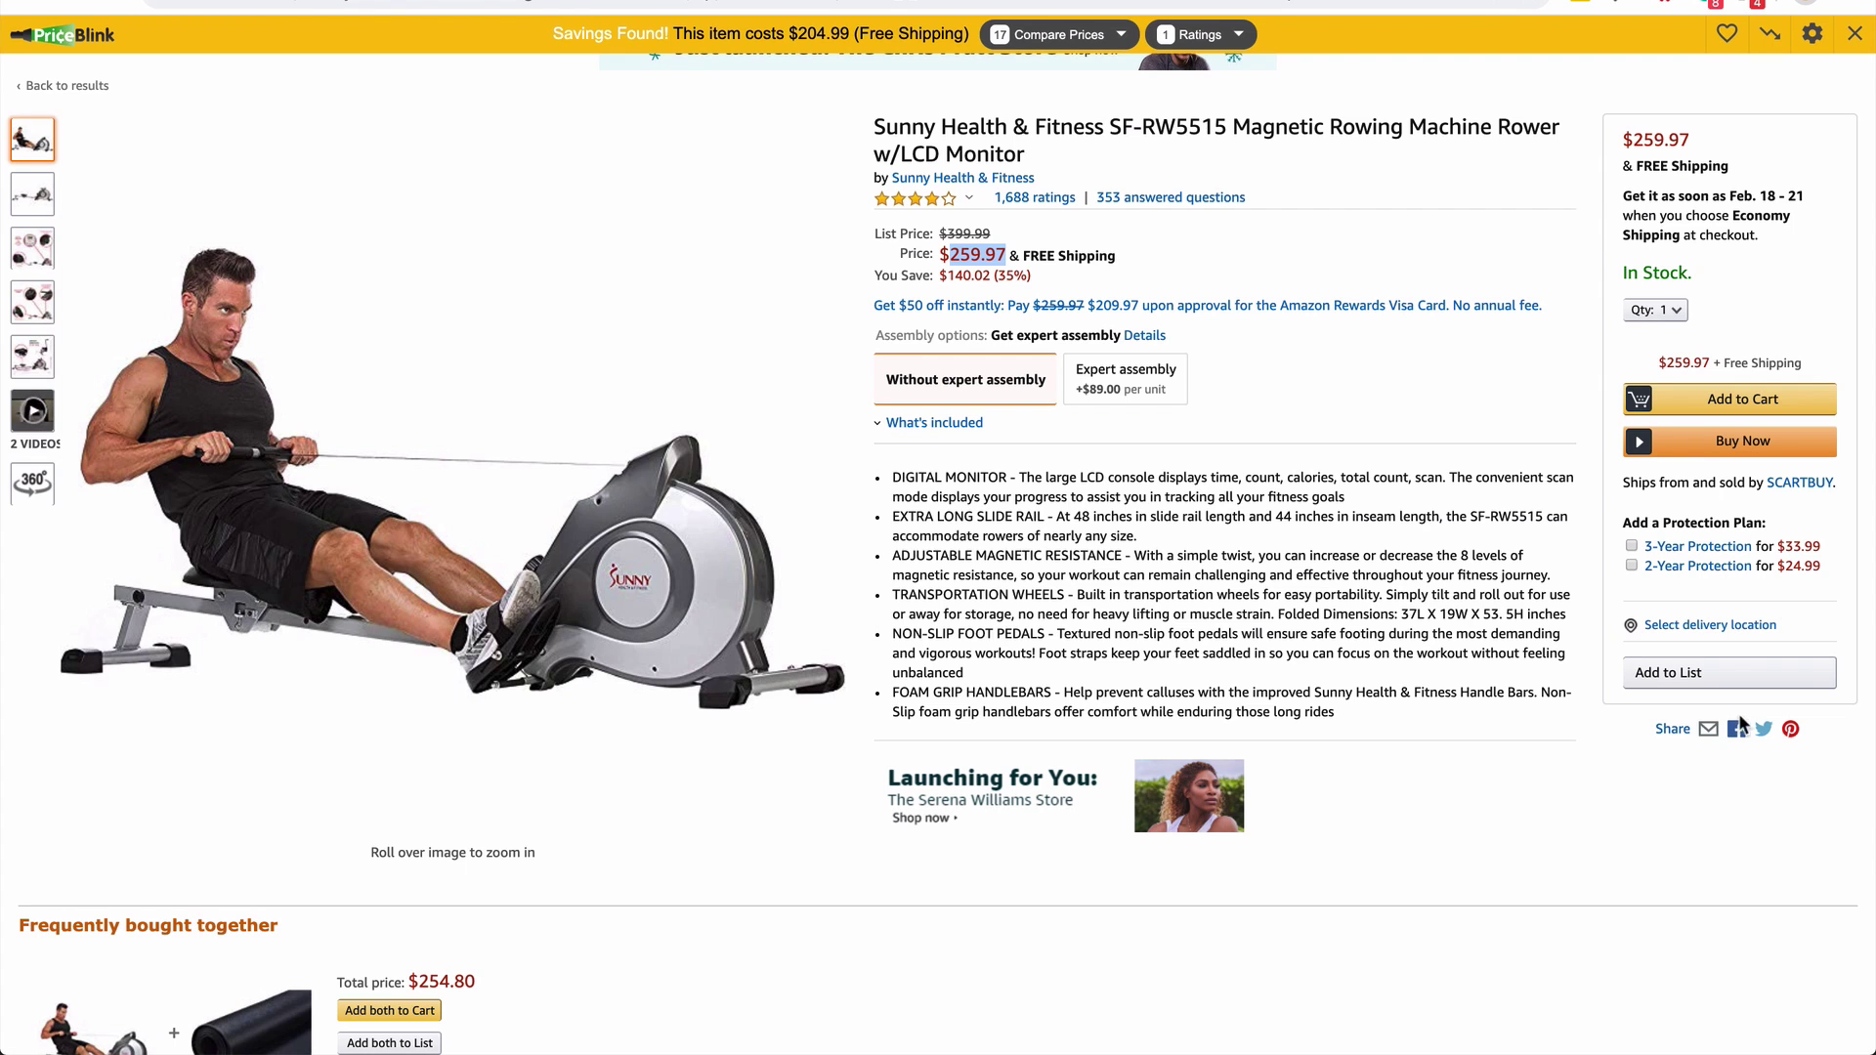
left_click(17, 3)
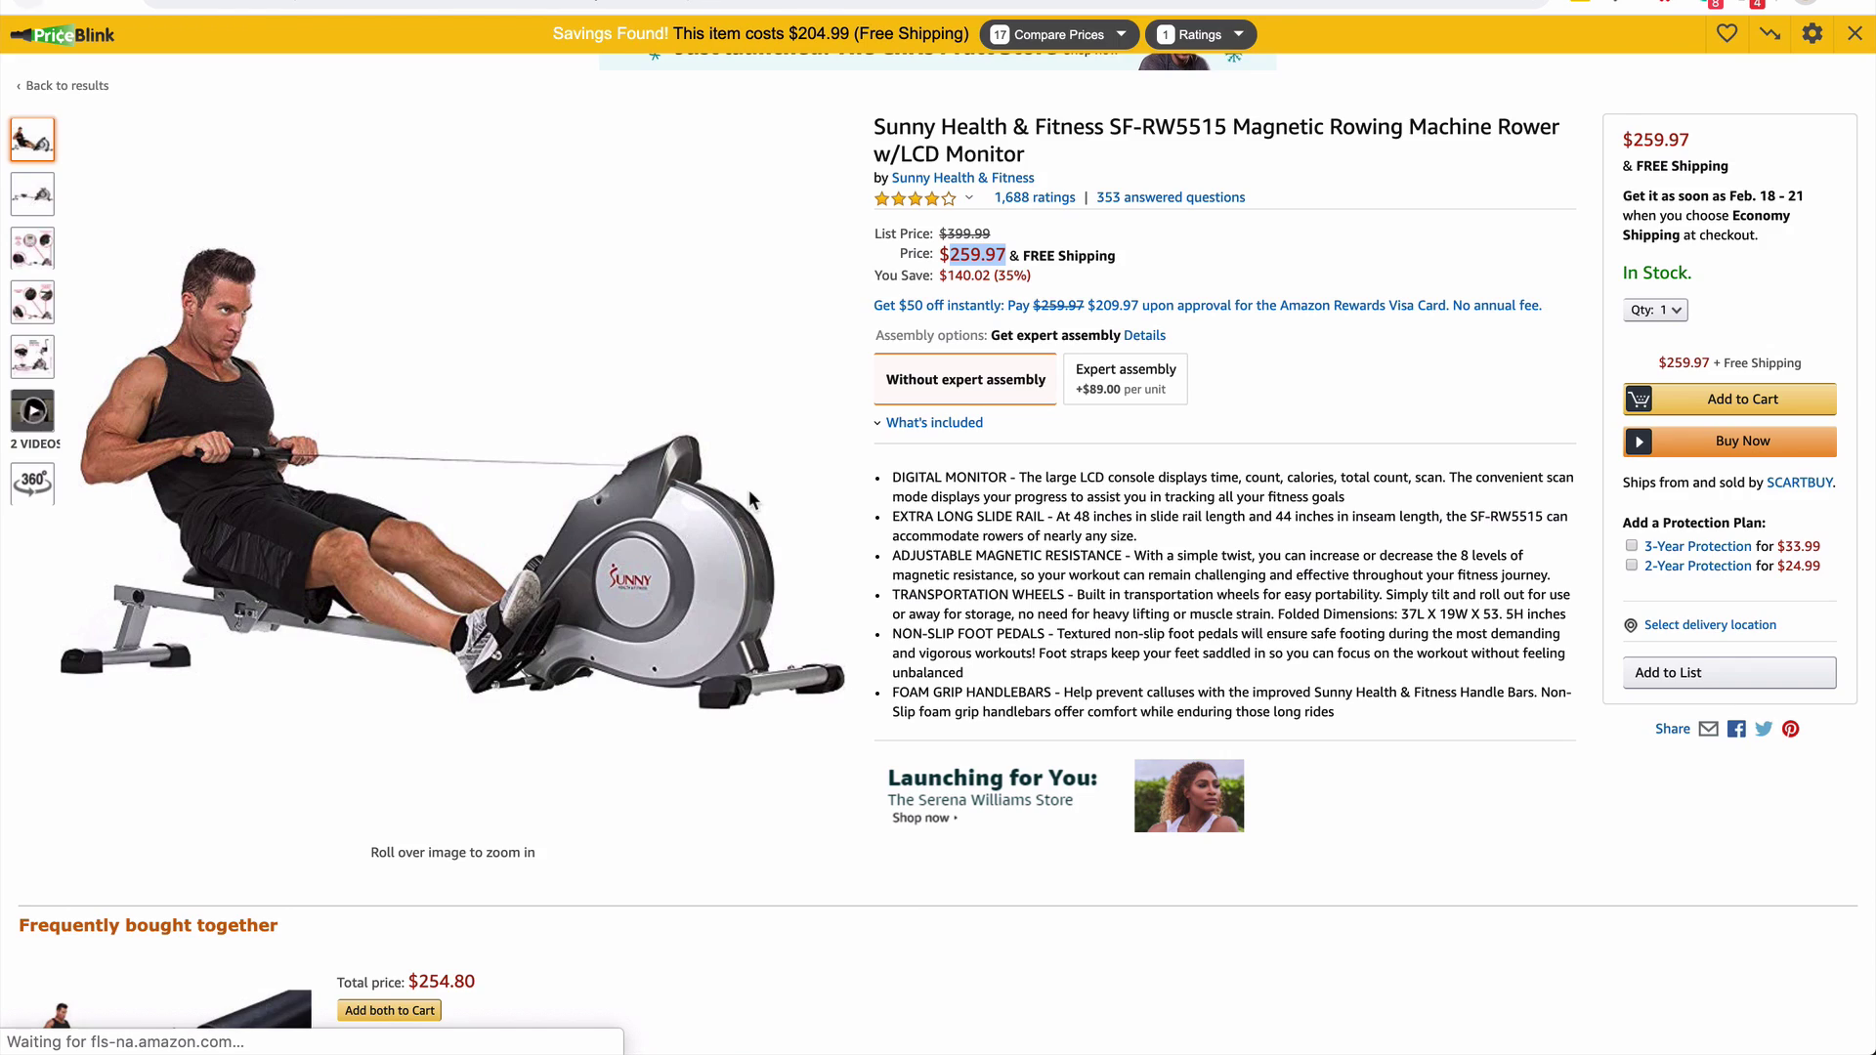
scroll(881, 614, "down", 6)
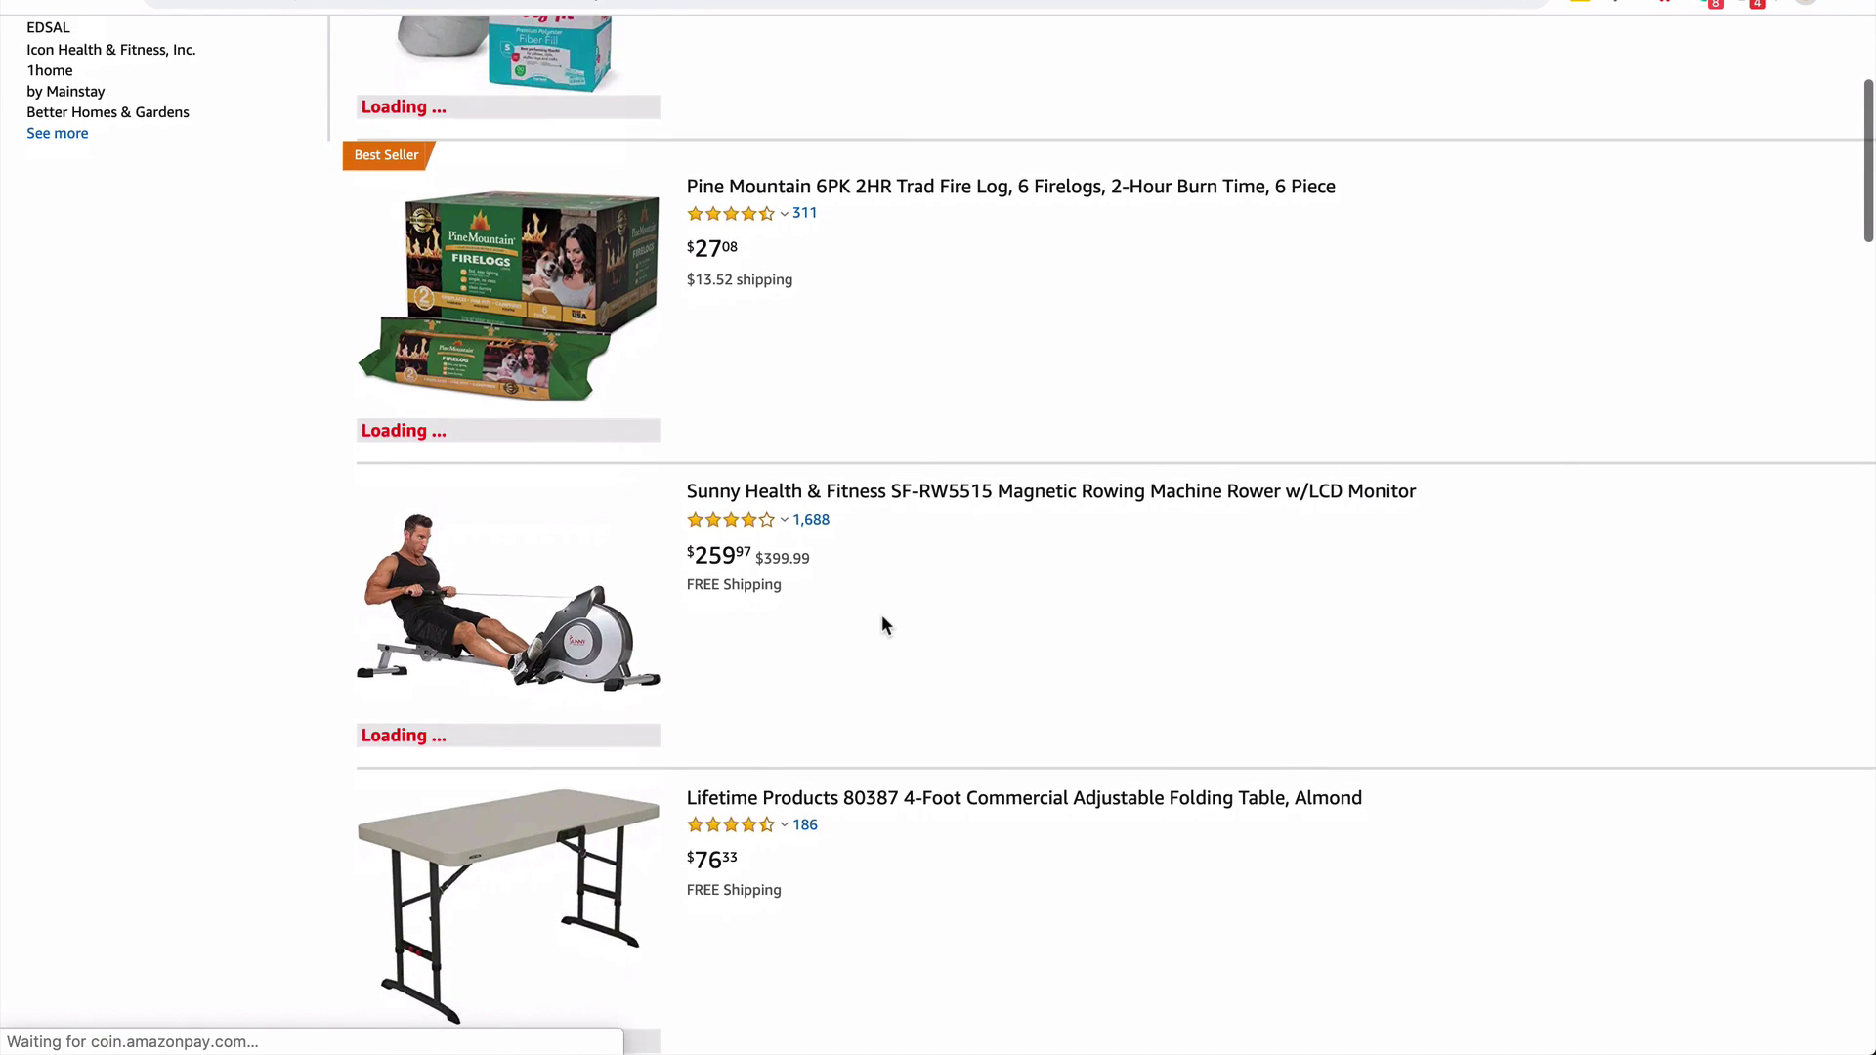
scroll(881, 625, "down", 3)
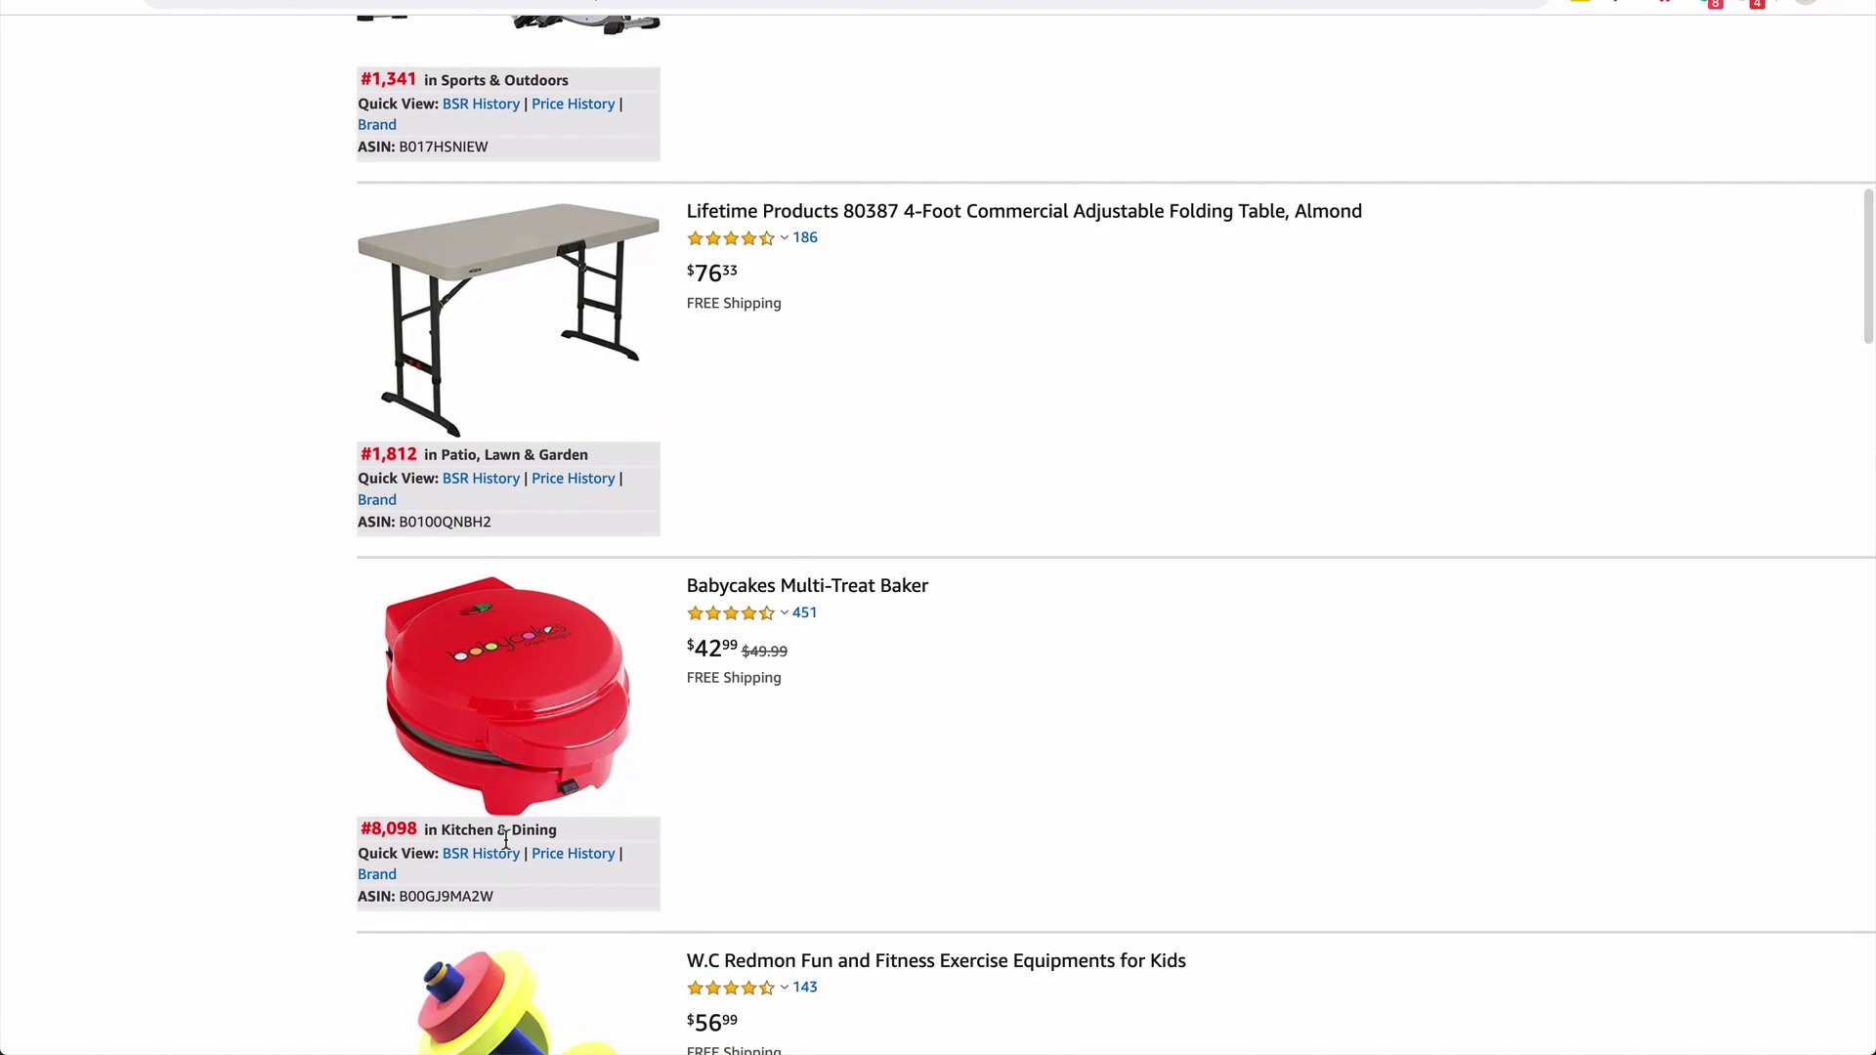
scroll(636, 846, "down", 4)
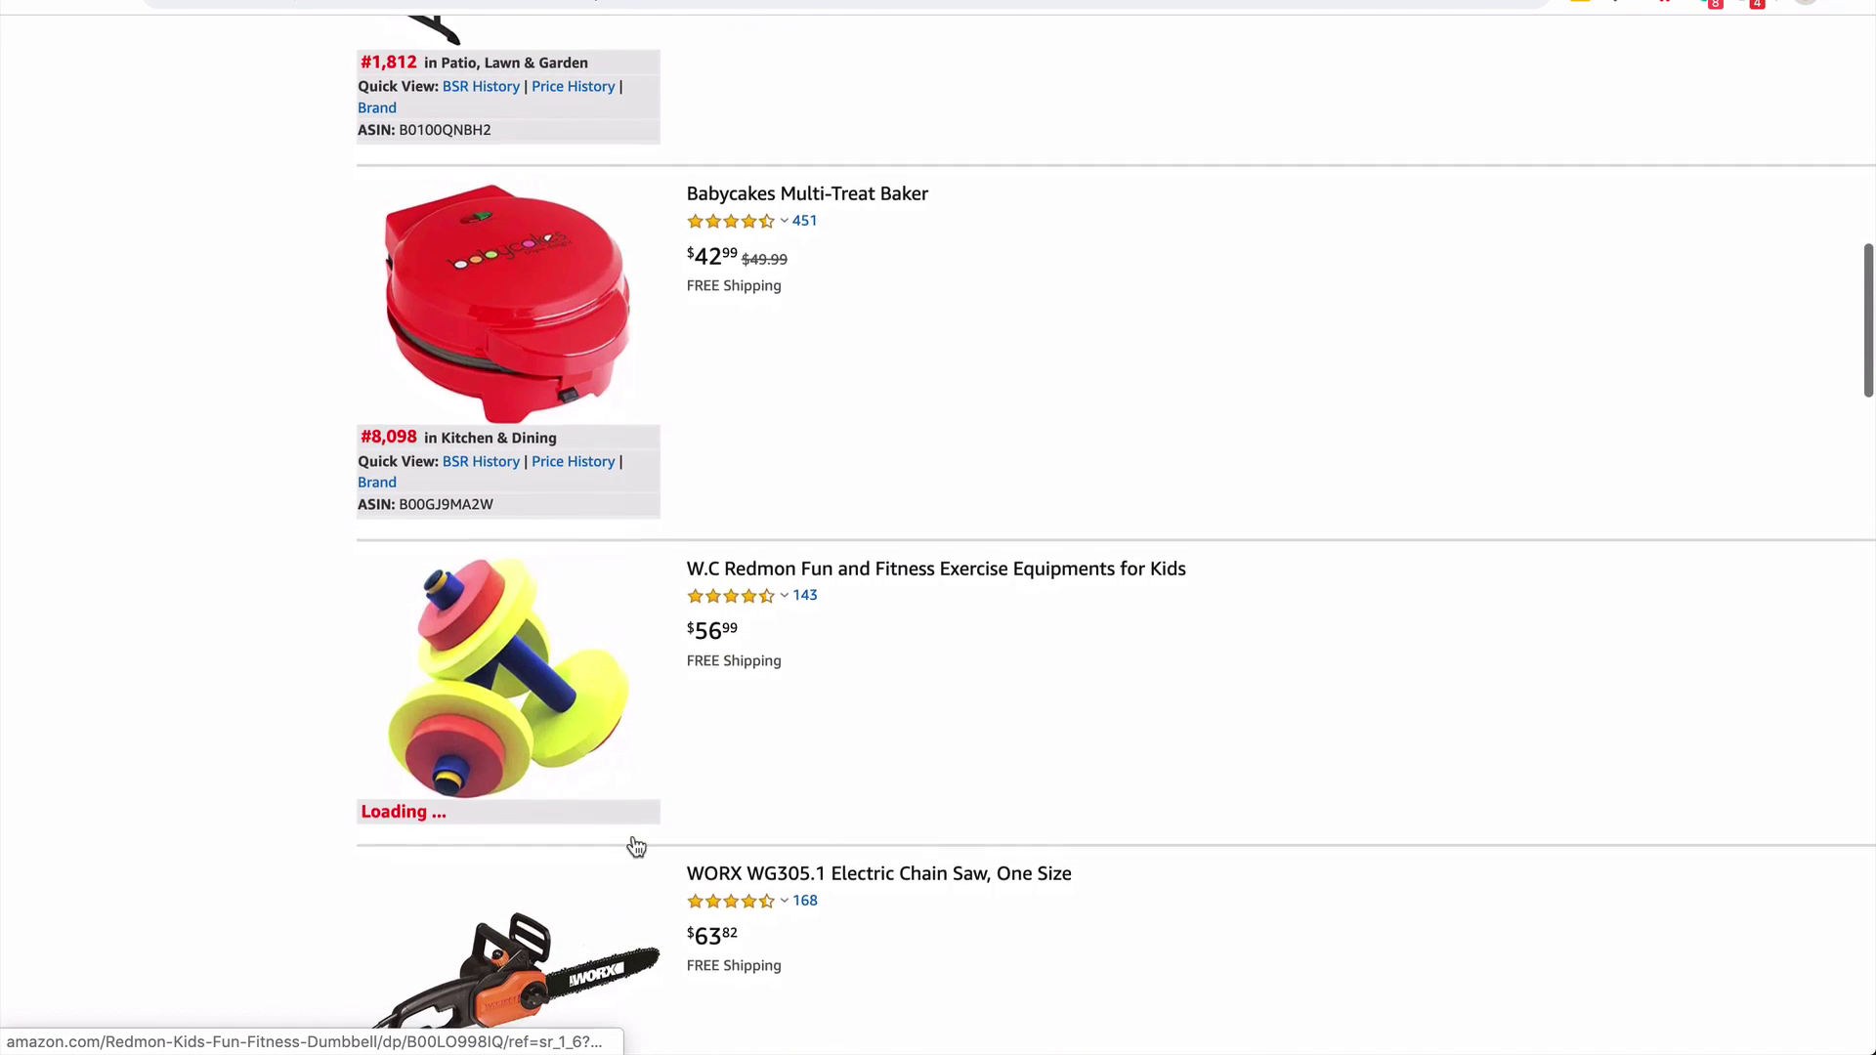
scroll(636, 846, "down", 2)
scroll(636, 846, "down", 4)
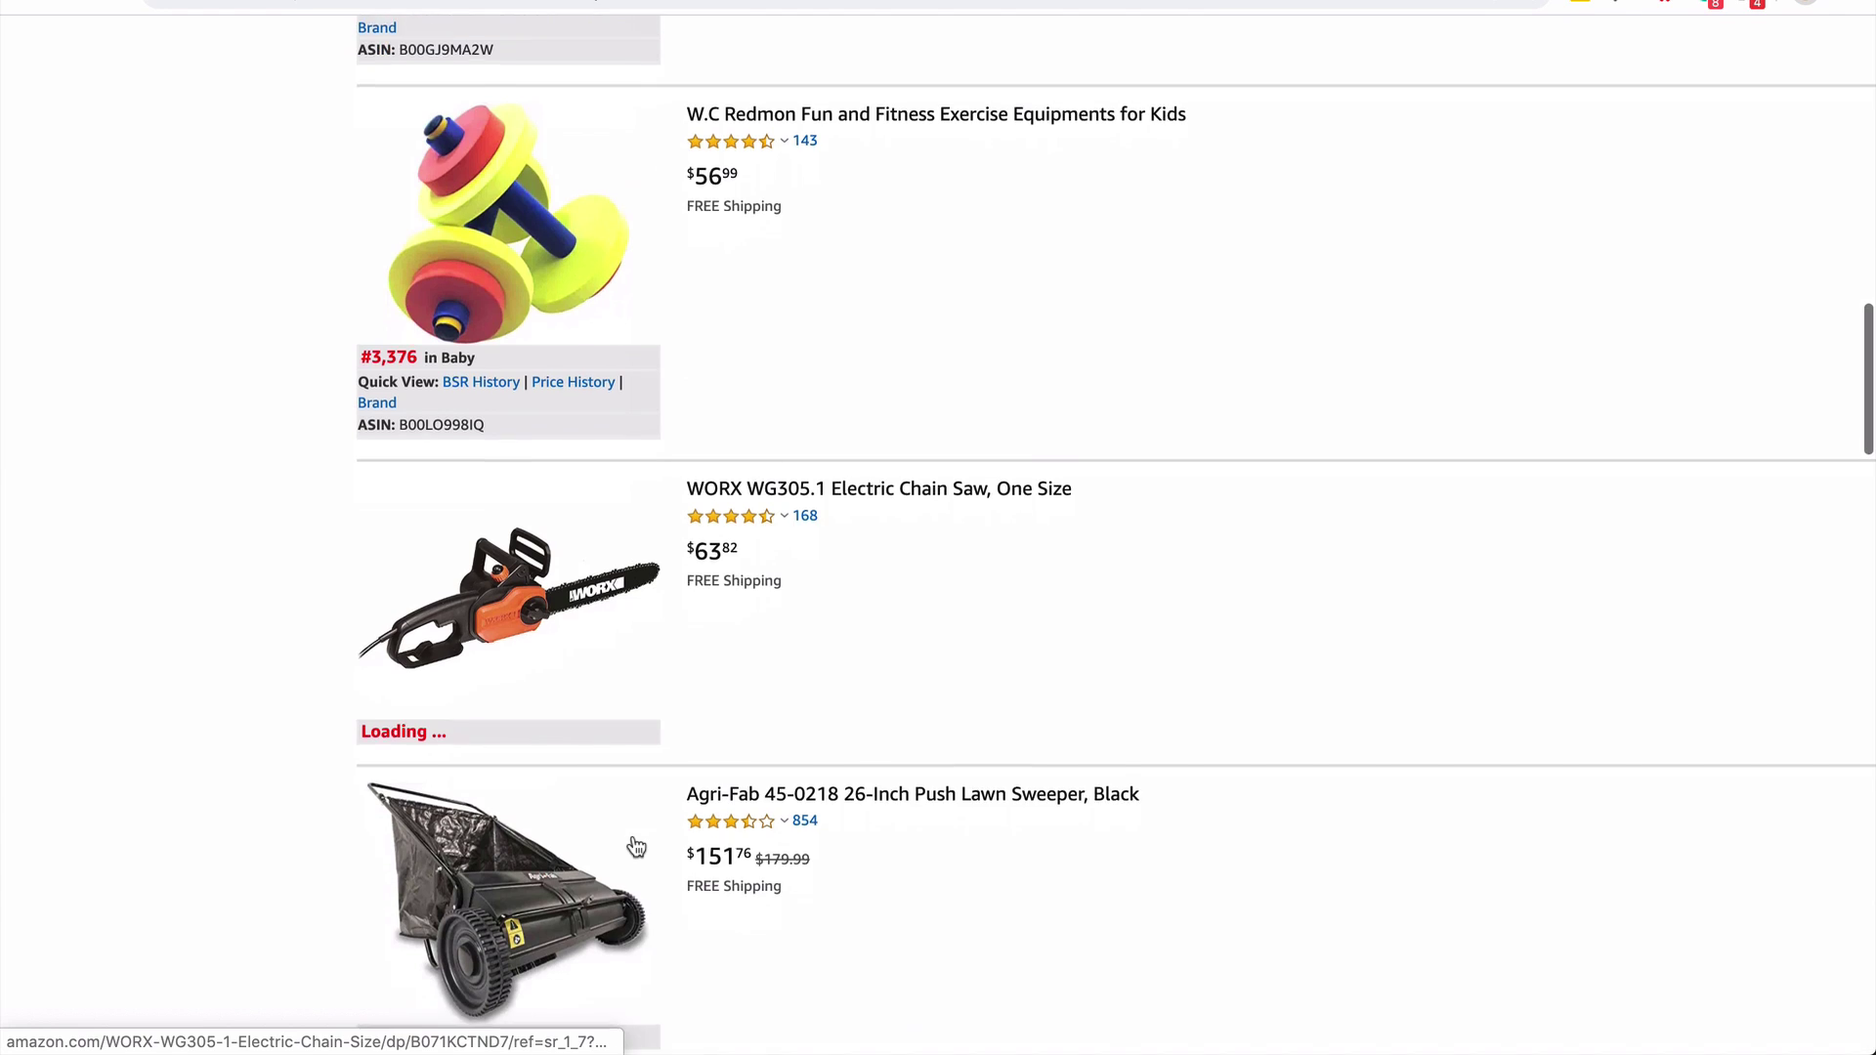